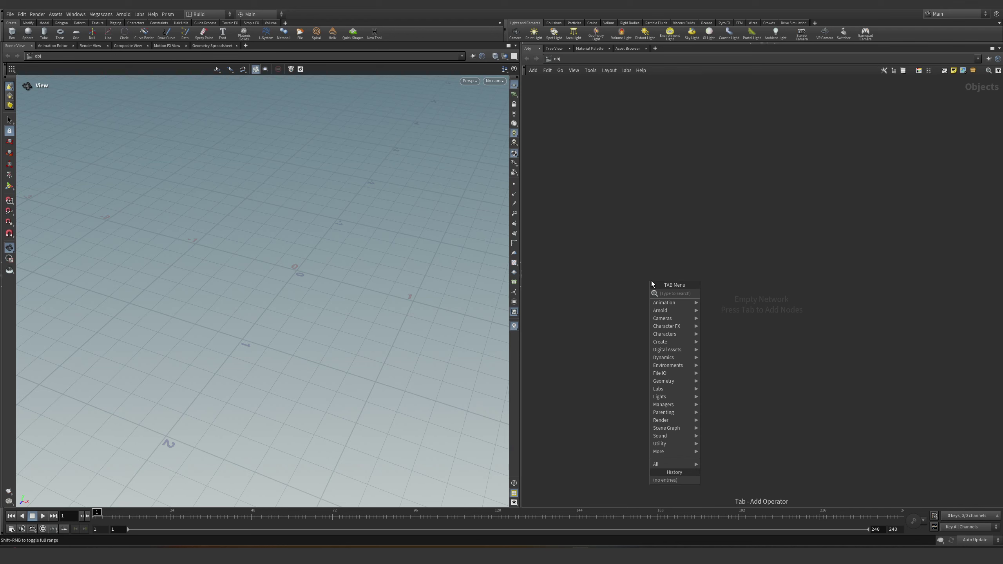
- Create a Geometry object in the empty object network and go inside it
key("Escape")
key("Tab")
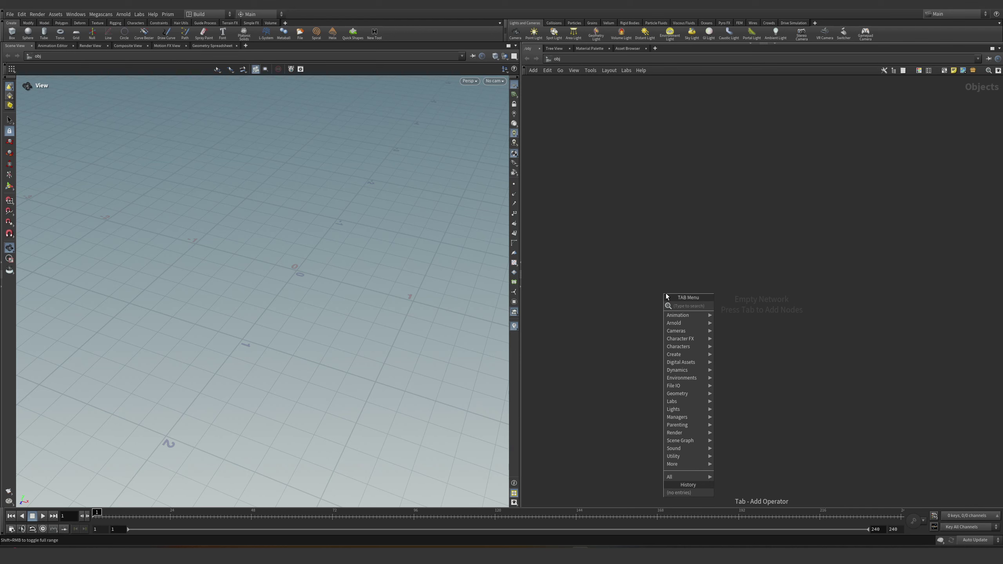
type("geo")
key("Return")
left_click(667, 293)
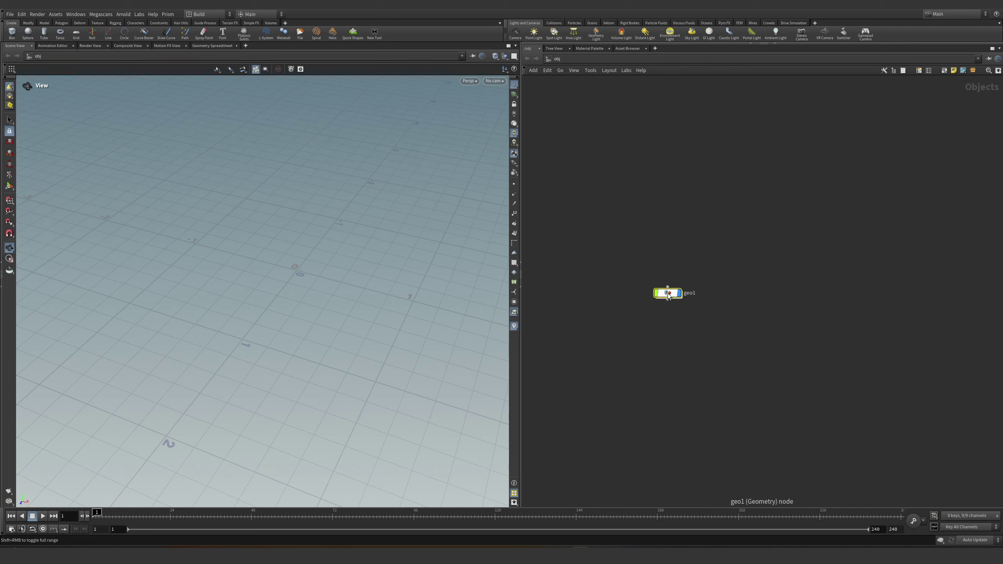
key("F2")
double_click(671, 295)
- Add a HeightField node to the geometry network and frame the flat terrain plane
key("Tab")
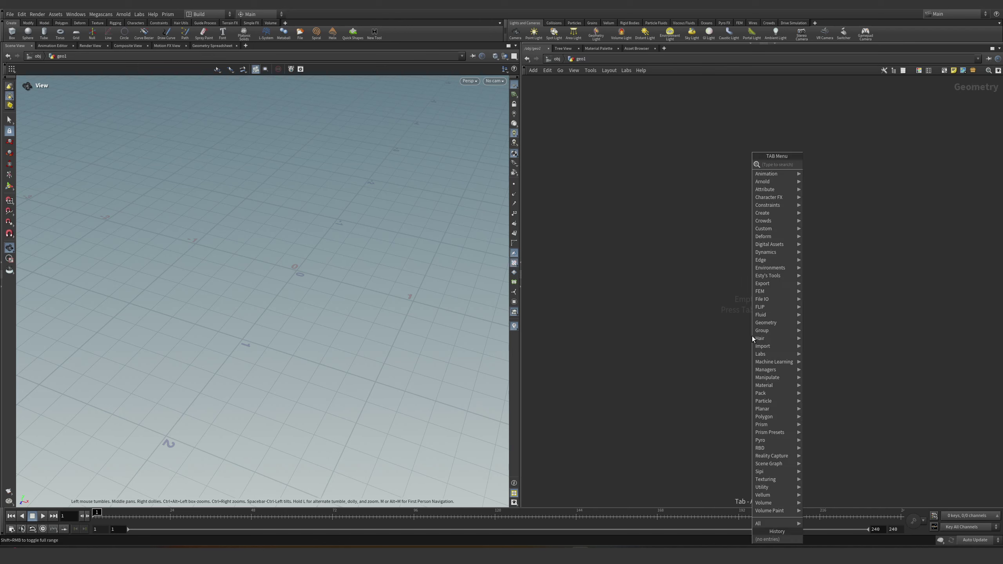
type("height")
key("Return")
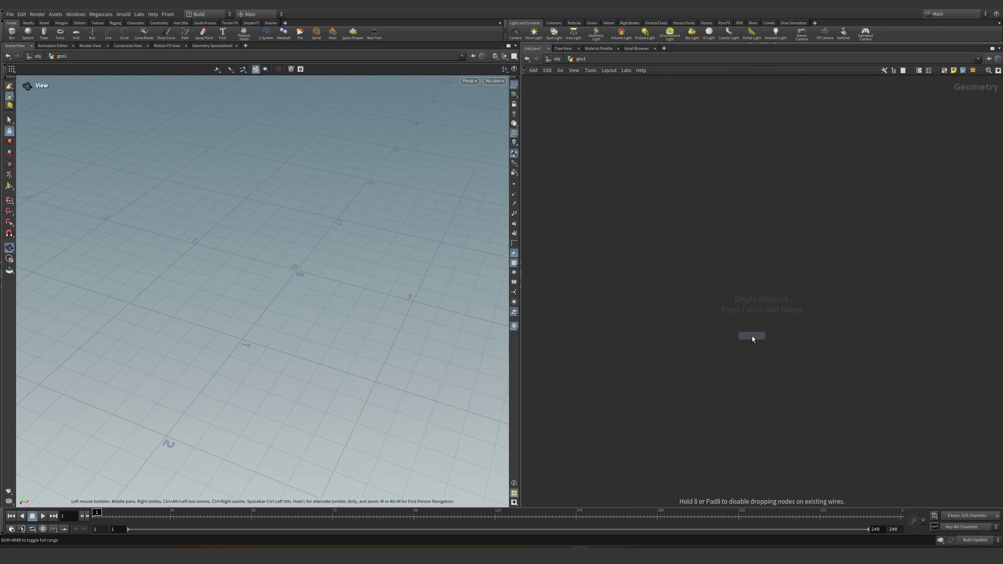
left_click(720, 267)
key("g")
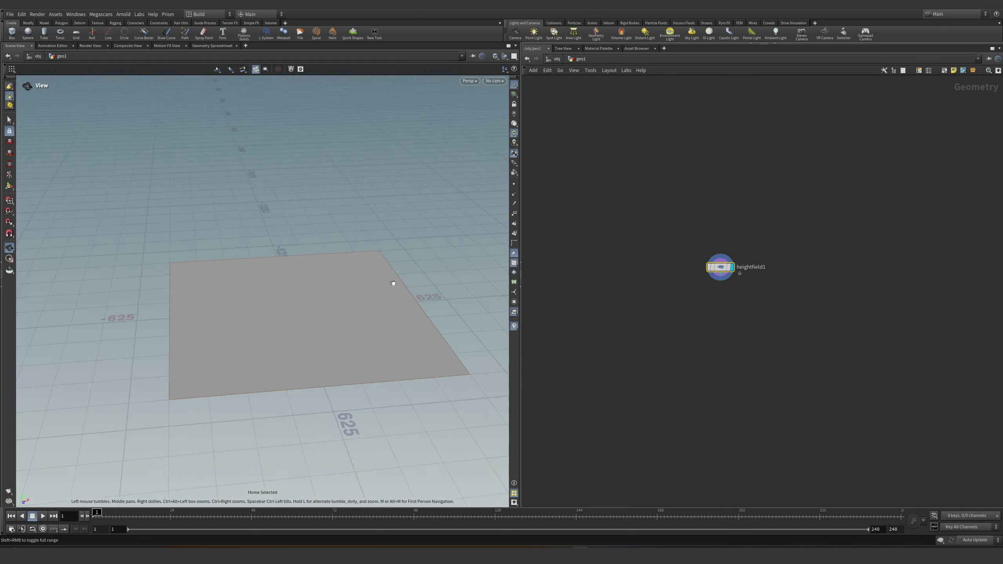
key("space+2")
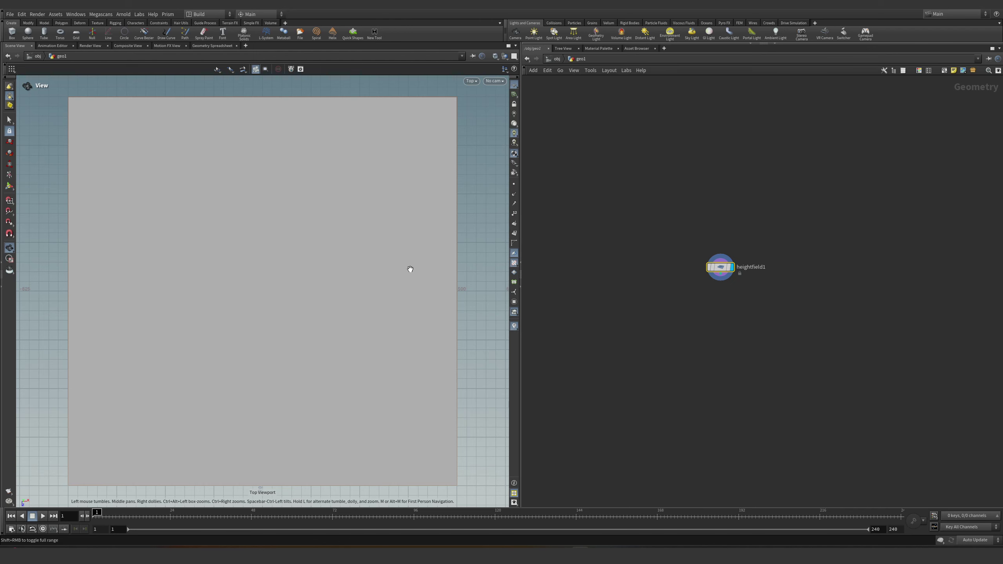
left_click_drag(317, 276, 332, 292)
- Connect a Convert HeightField node to the height field's output and display the resulting mesh
left_click(720, 280)
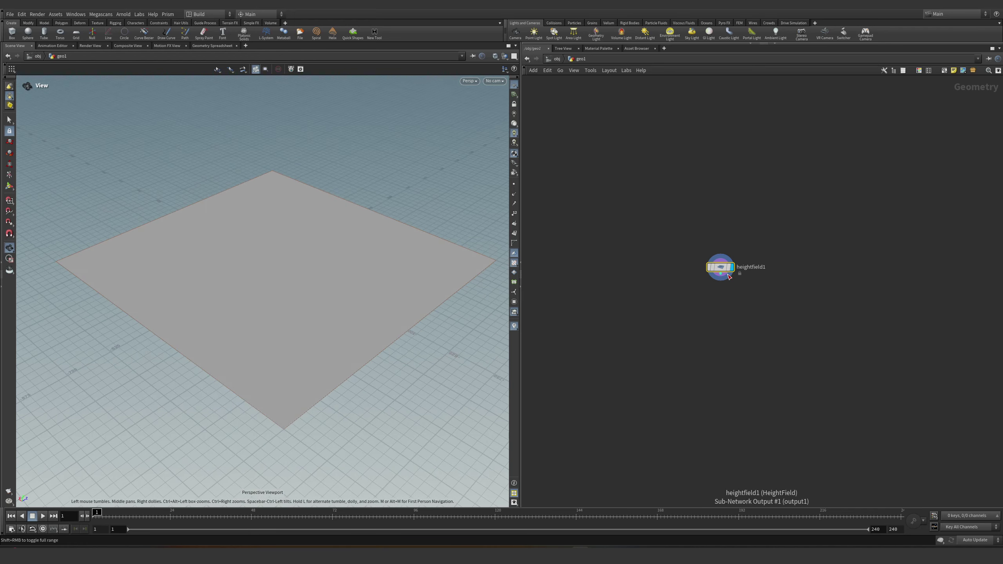
key("Tab")
type("convec")
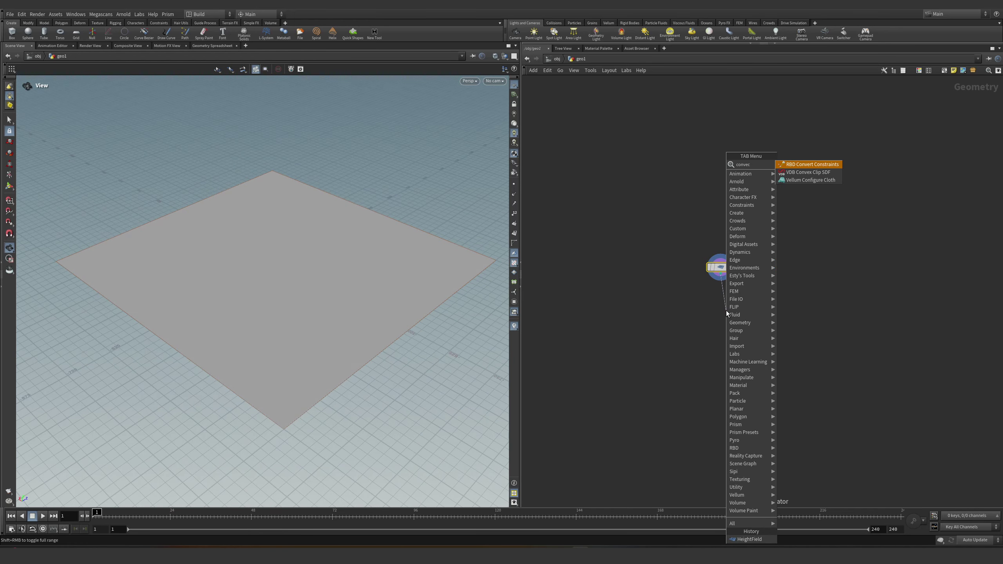
key("BackSpace")
type("r")
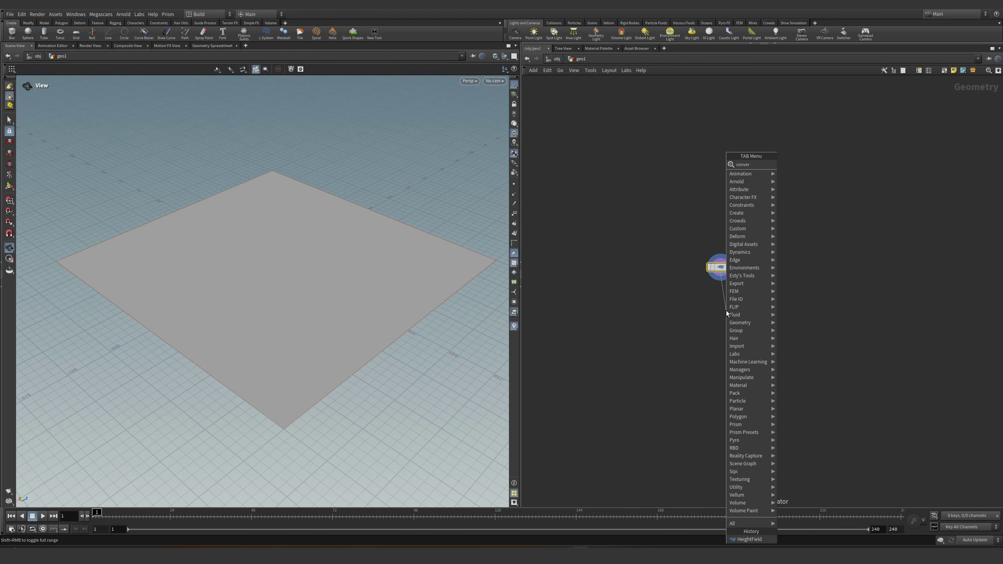
type("t")
key("Down")
key("Down")
key("Down")
key("Down")
key("Down")
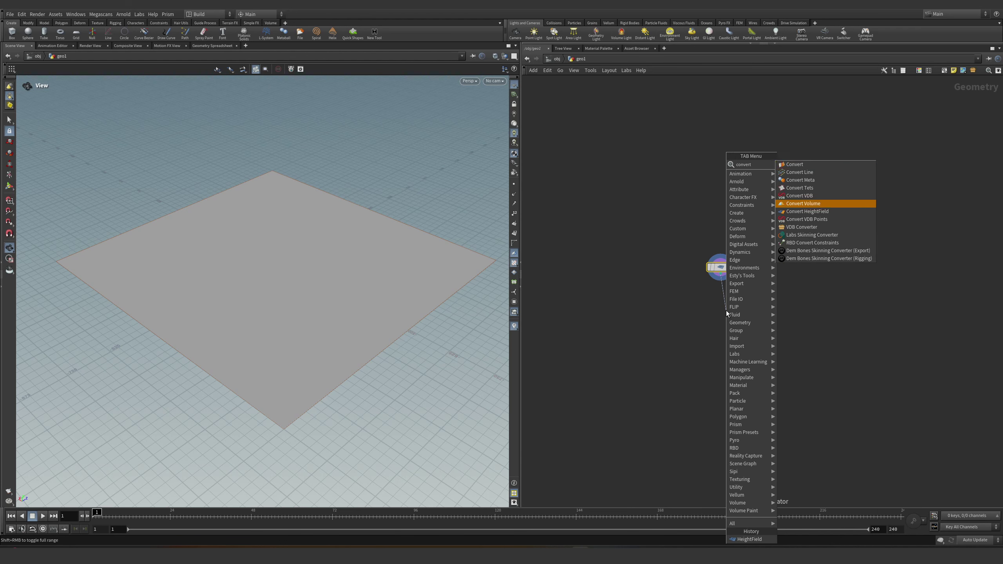
key("Down")
key("Return")
left_click(731, 327)
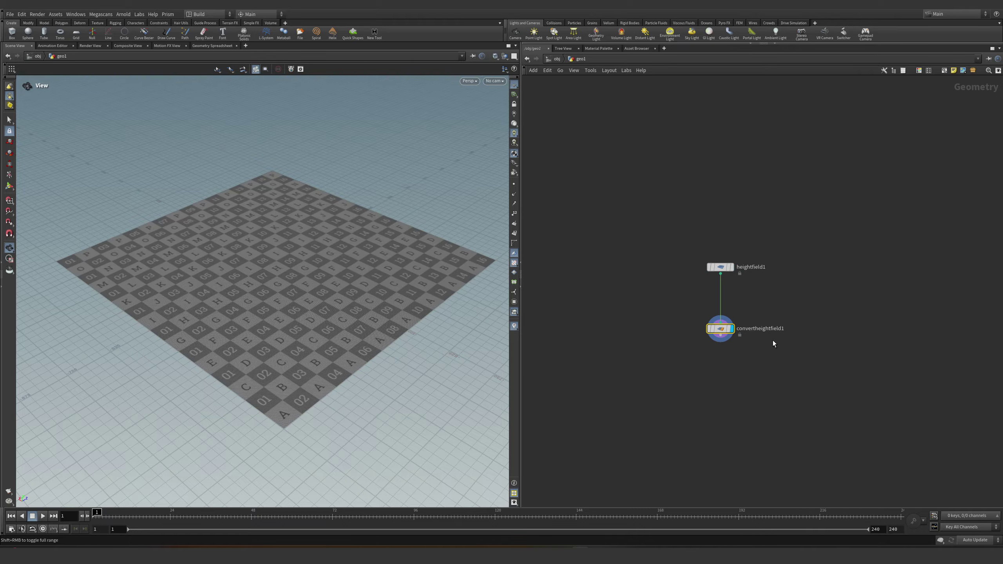
- Add a Test Geometry: Tommy node beside the height field nodes as a scale reference
left_click_drag(443, 207, 304, 336)
scroll(323, 312, "up", 5)
left_click_drag(347, 287, 387, 277)
key("Tab")
type("tomm")
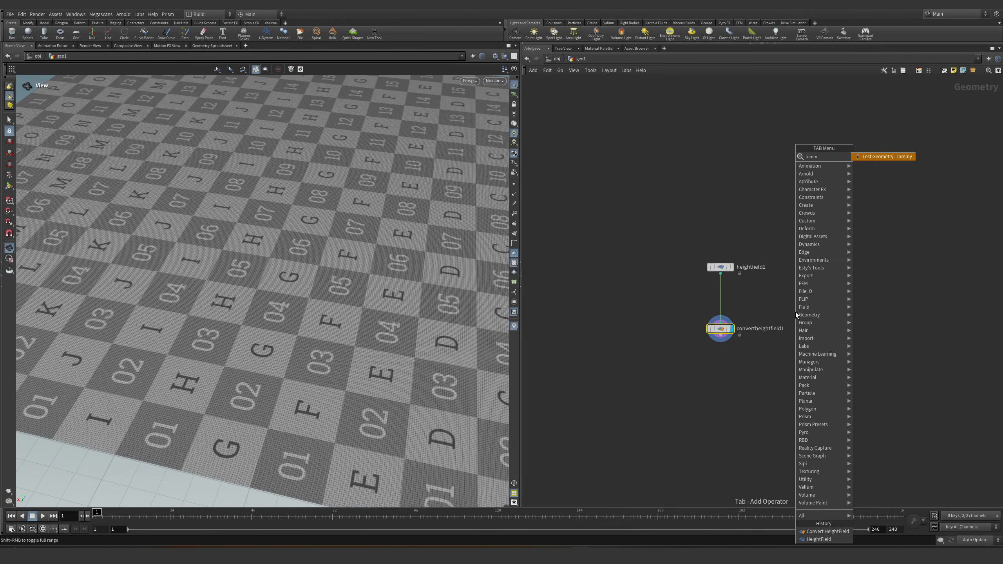
key("Return")
left_click(813, 282)
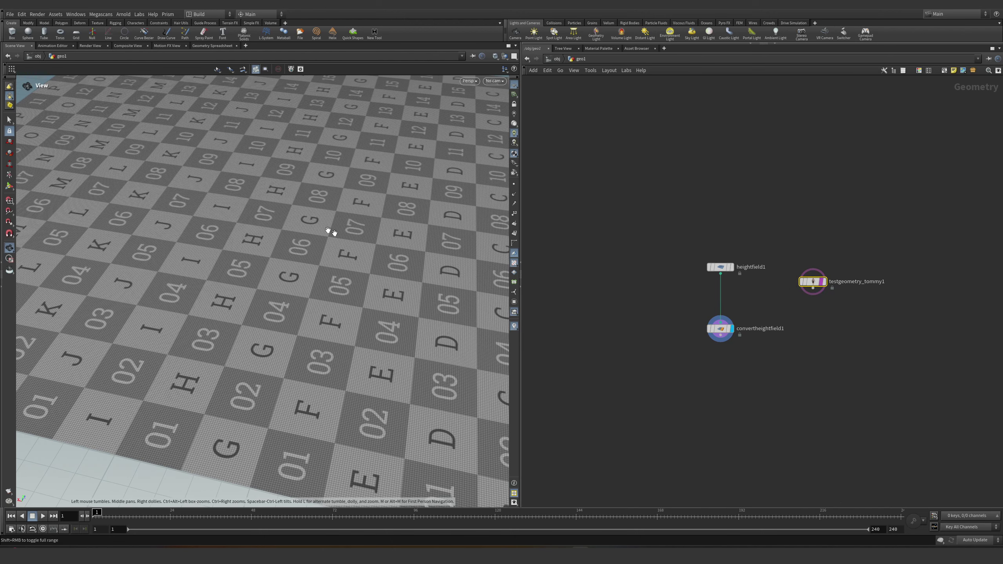
- Display the Tommy figure and the converted height field in turn to compare the terrain's scale with a person
left_click_drag(331, 232, 331, 188)
key("h")
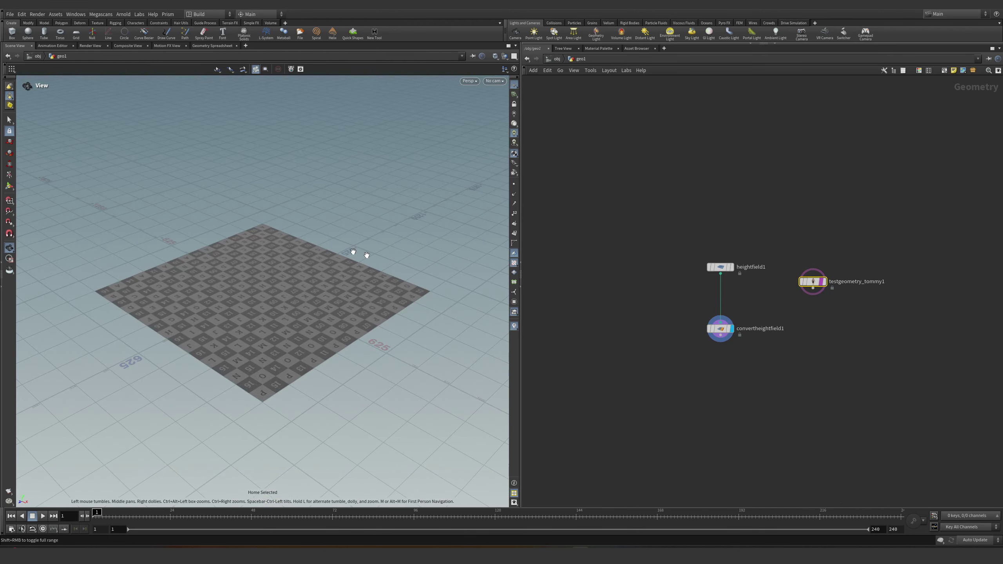
left_click(823, 282)
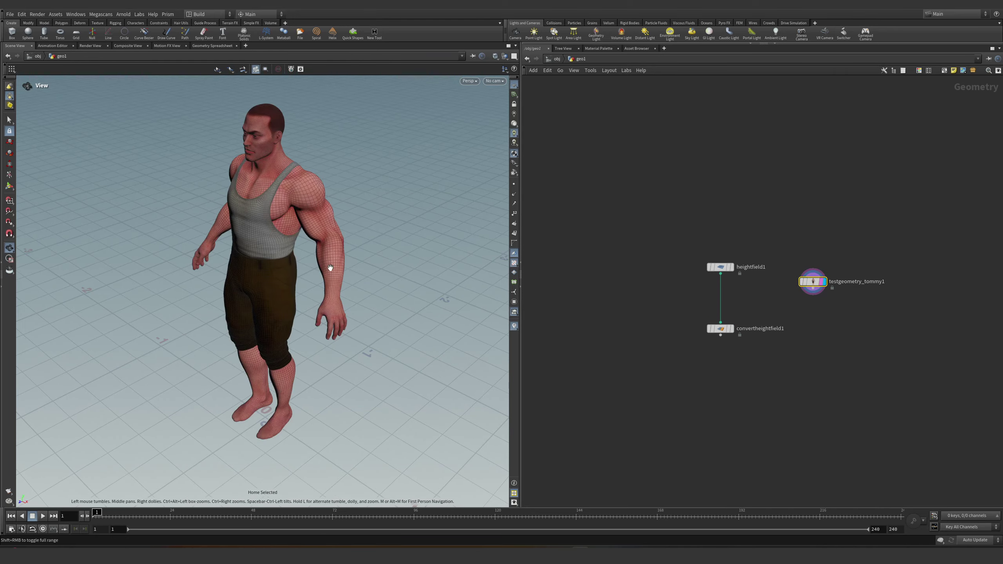
key("g")
left_click(733, 335)
scroll(353, 234, "down", 3)
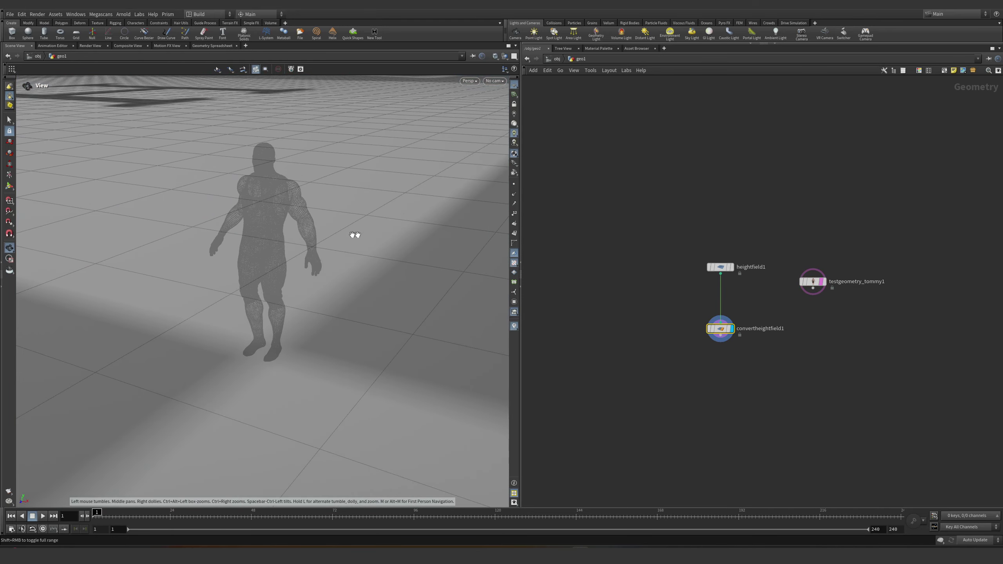
left_click_drag(353, 233, 254, 293)
scroll(254, 294, "down", 3)
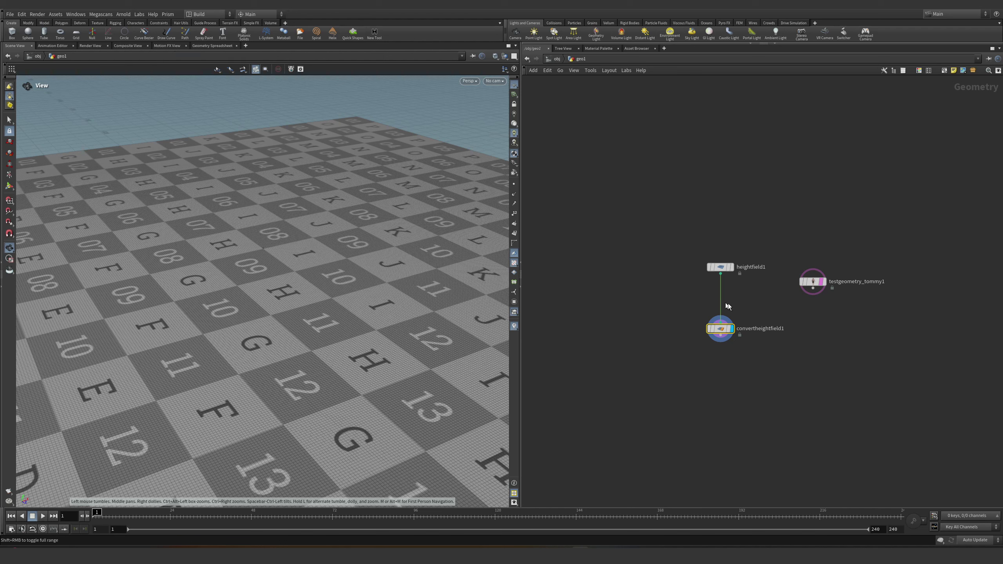
- Insert a HeightField Noise node between the height field and its mesh conversion
key("Tab")
type("no")
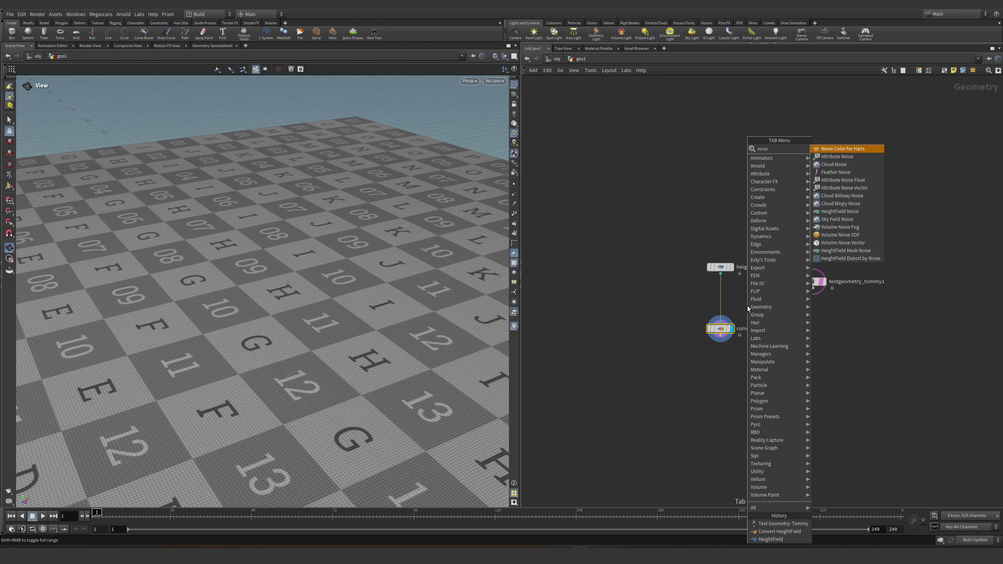
key("Up")
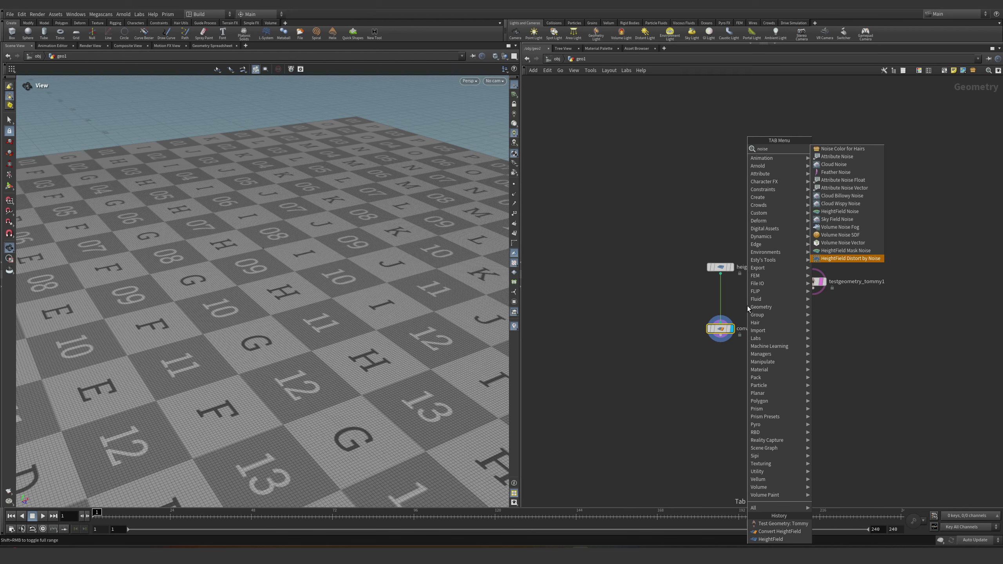
key("Up")
key("Up")
key("Up")
key("Up")
key("Up")
key("Return")
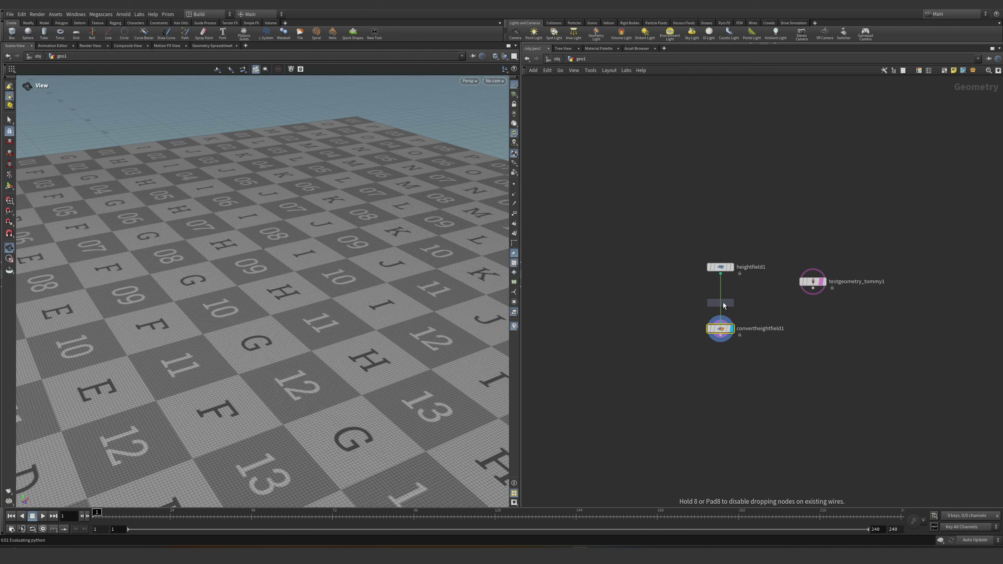
left_click(720, 301)
- Connect an Attribute Noise node to the output of the Convert HeightField node
left_click_drag(329, 286, 391, 274)
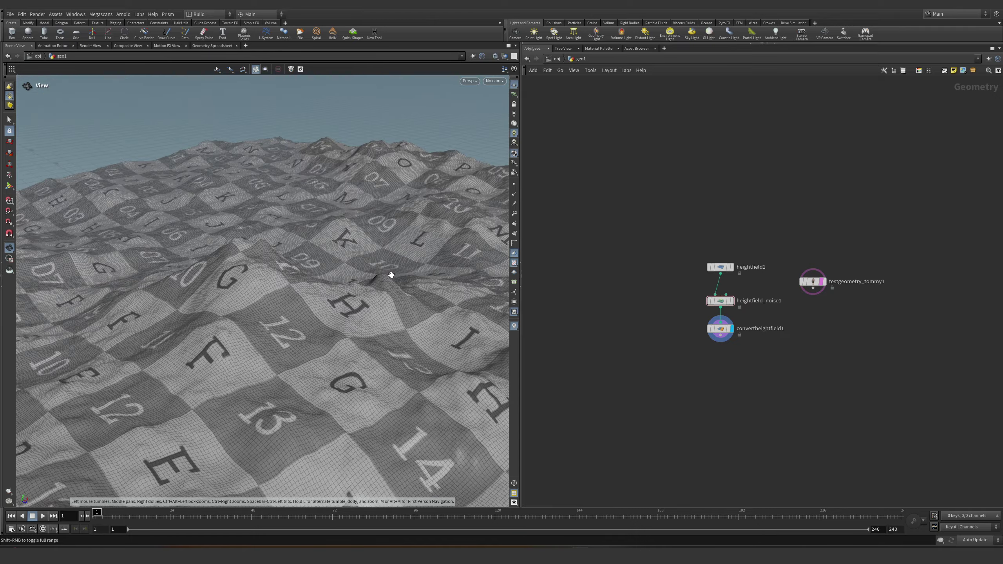
key("h")
scroll(444, 299, "up", 2)
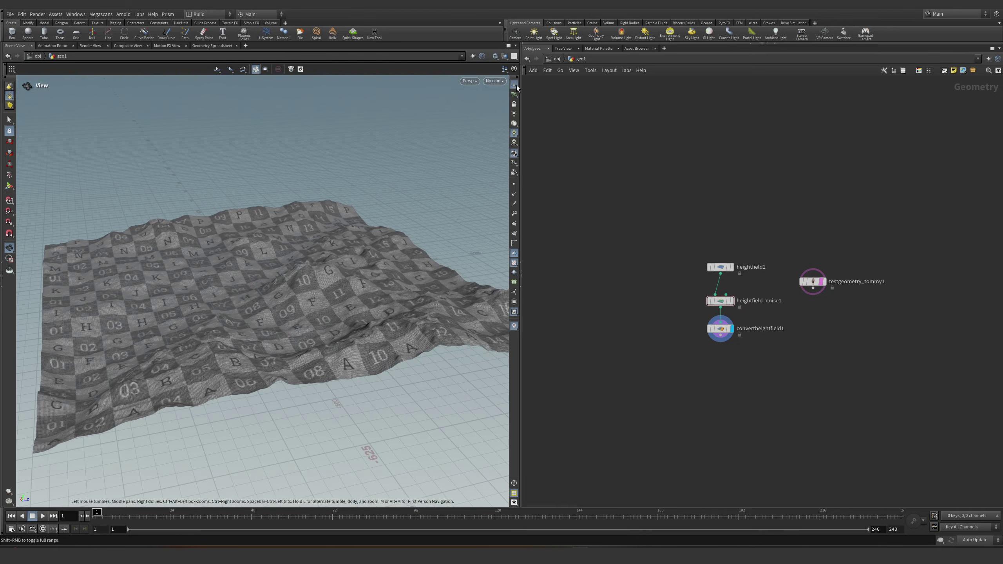
left_click_drag(327, 244, 307, 212)
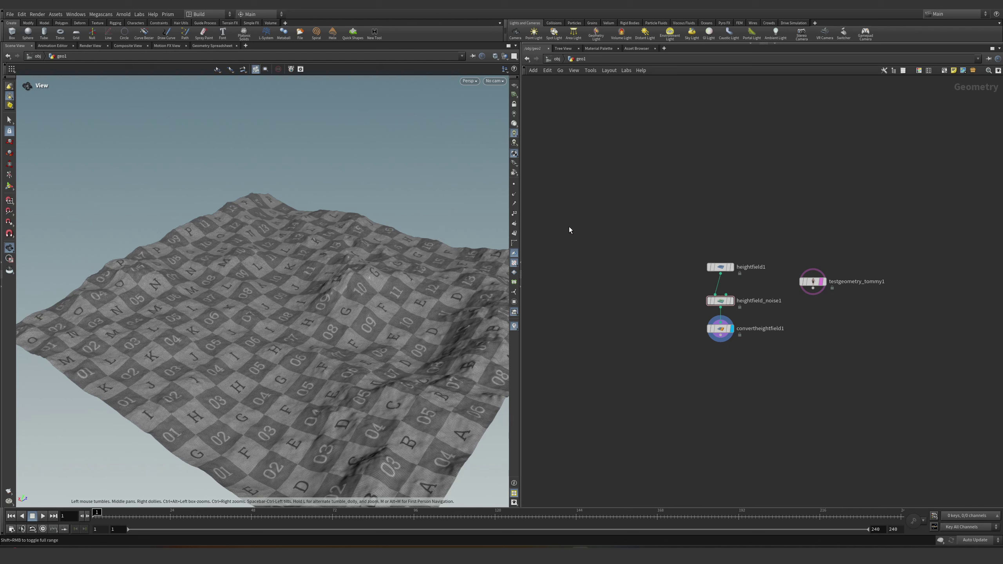
middle_click_drag(682, 345, 681, 284)
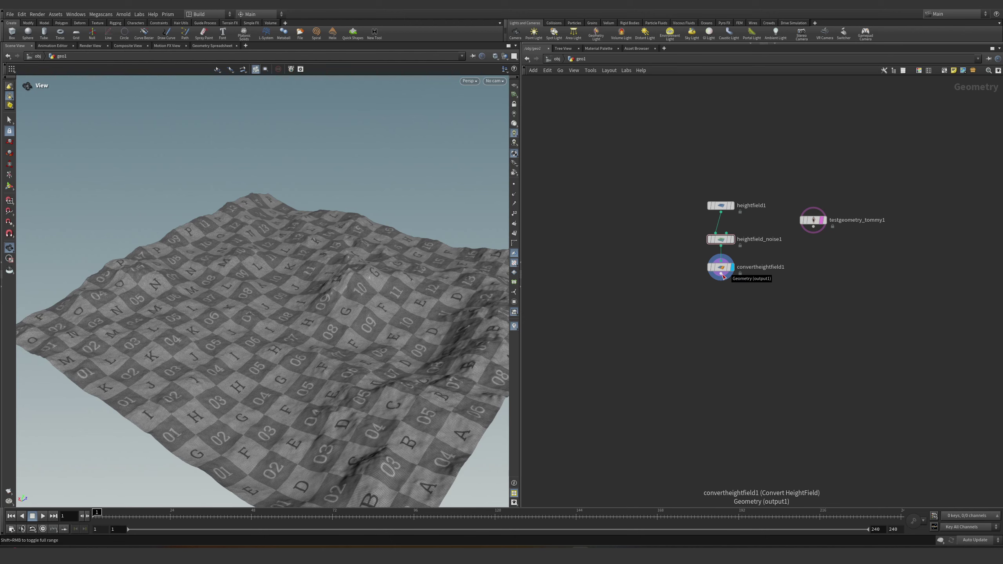
left_click(722, 276)
left_click(716, 332)
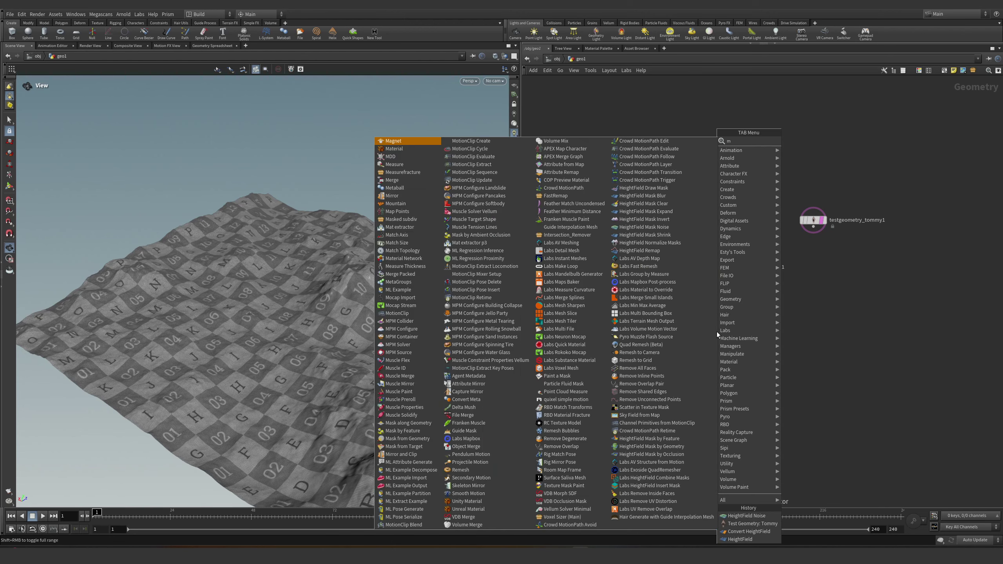
type("attrib noise")
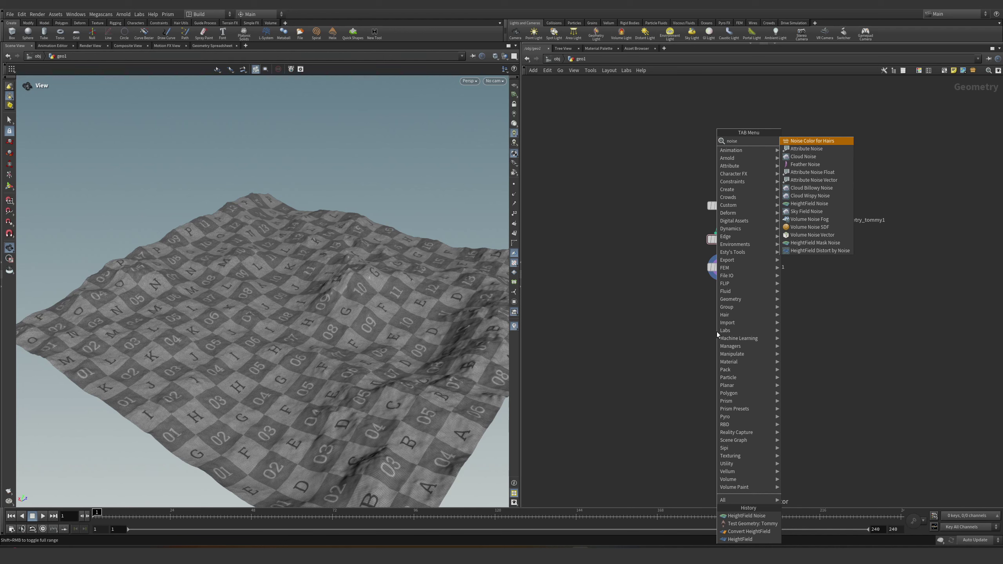
key("Return")
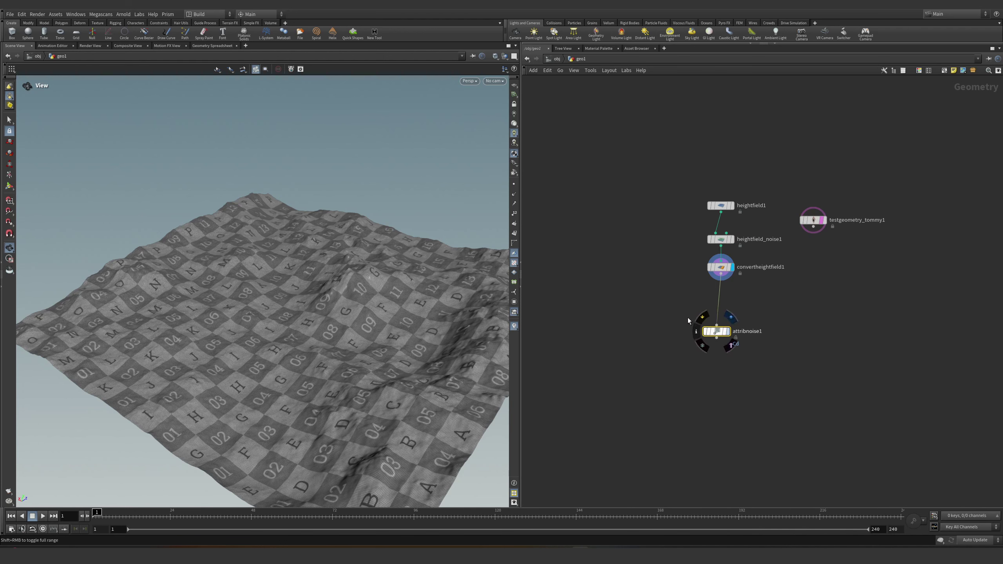
- Display the Attribute Noise node's parameters and make it write a Float attribute named mask
key("p")
double_click(932, 136)
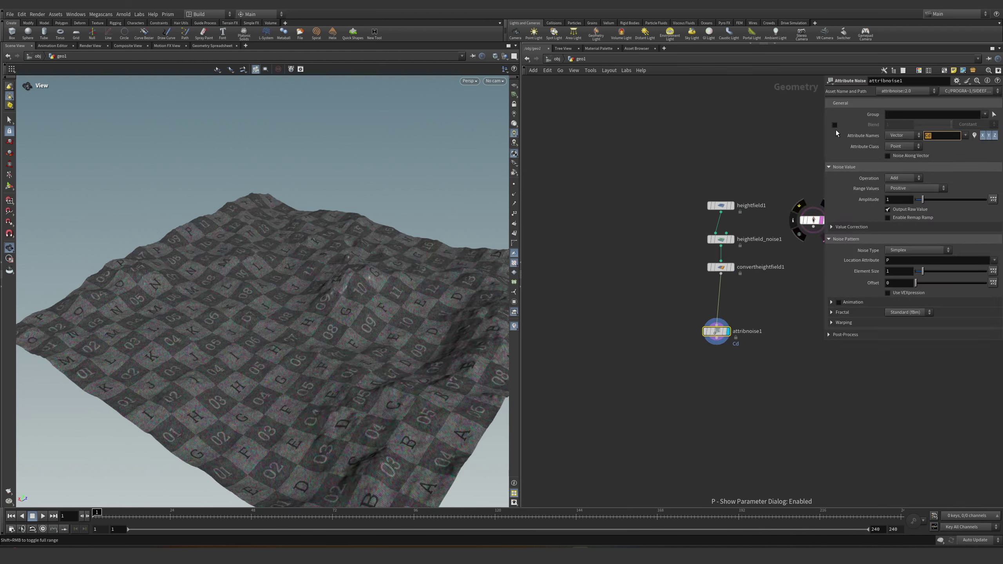
type("mask")
key("Return")
left_click(902, 135)
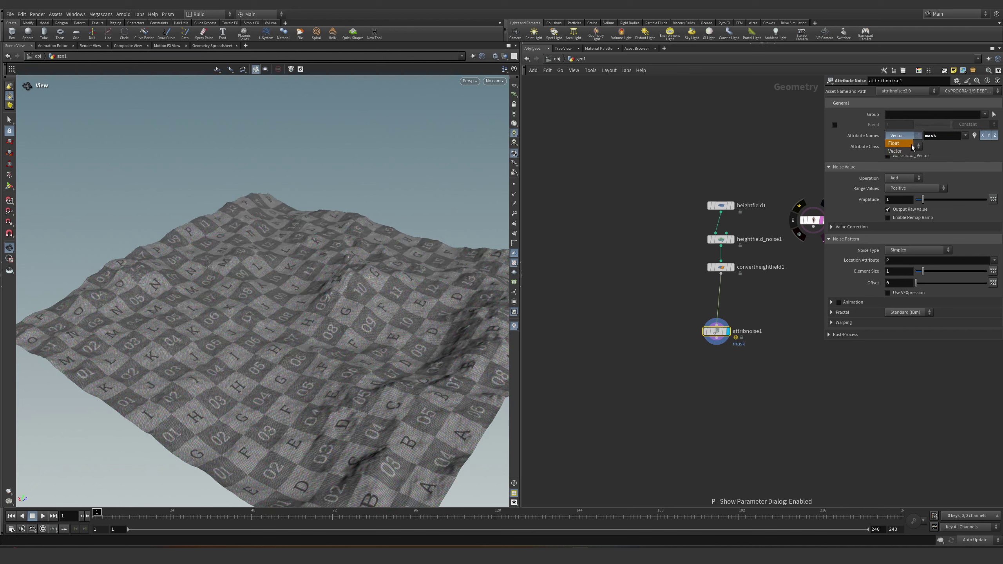
left_click(900, 134)
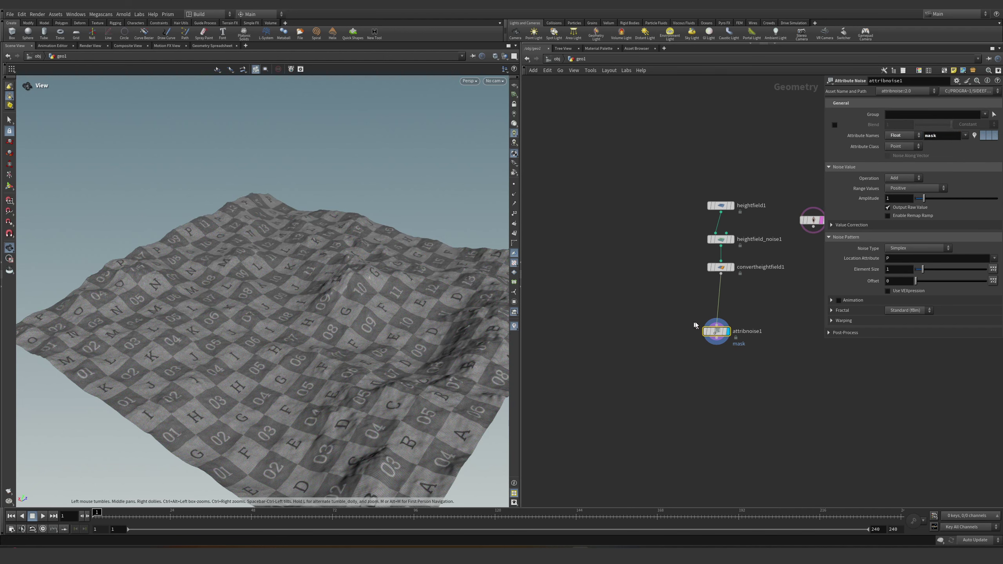
- Turn on viewport visualization of the mask point attribute from the Attribute Noise node's information
middle_click(719, 333)
scroll(718, 333, "down", 1)
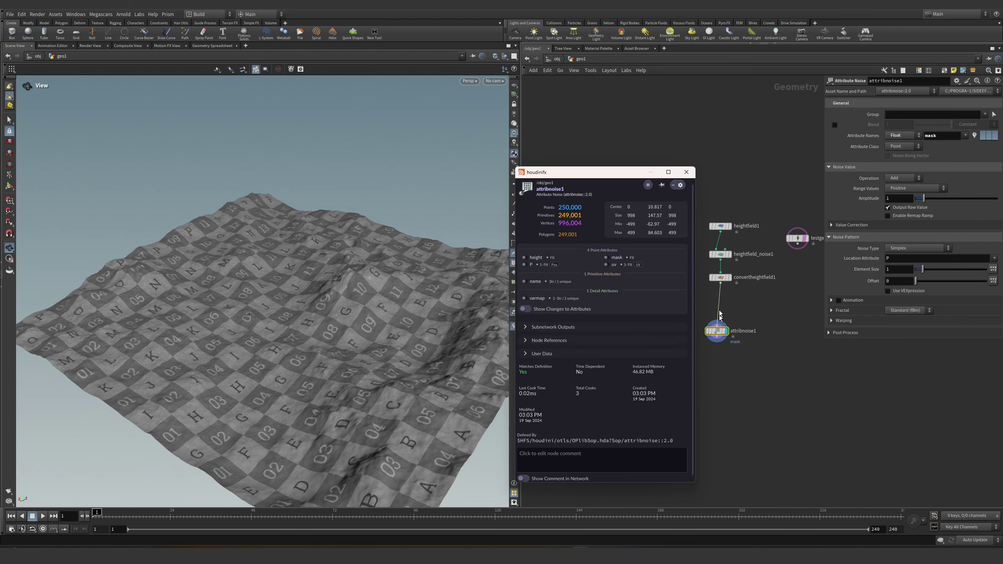
left_click(607, 257)
left_click(685, 173)
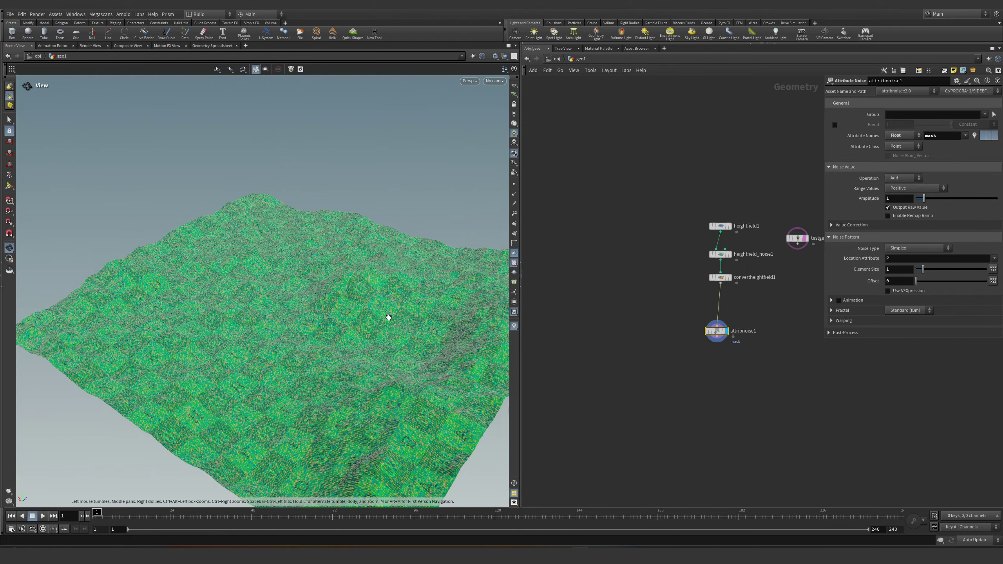
- Set the mask noise's element size to 100 and inspect the pattern across the whole terrain from above
left_click_drag(385, 316, 395, 339)
key("space+2")
scroll(385, 342, "up", 5)
scroll(442, 263, "up", 3)
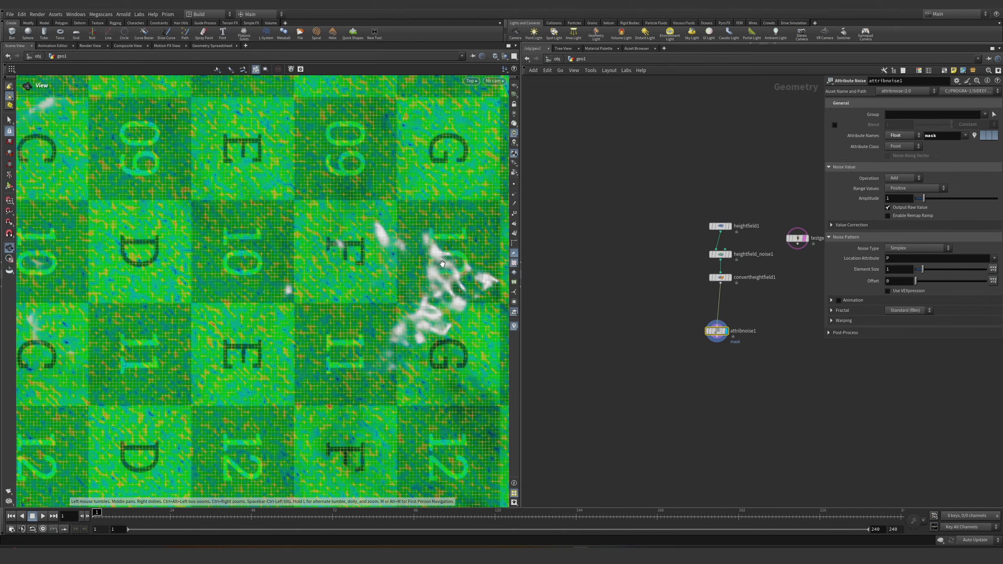
double_click(910, 269)
type("100")
key("Return")
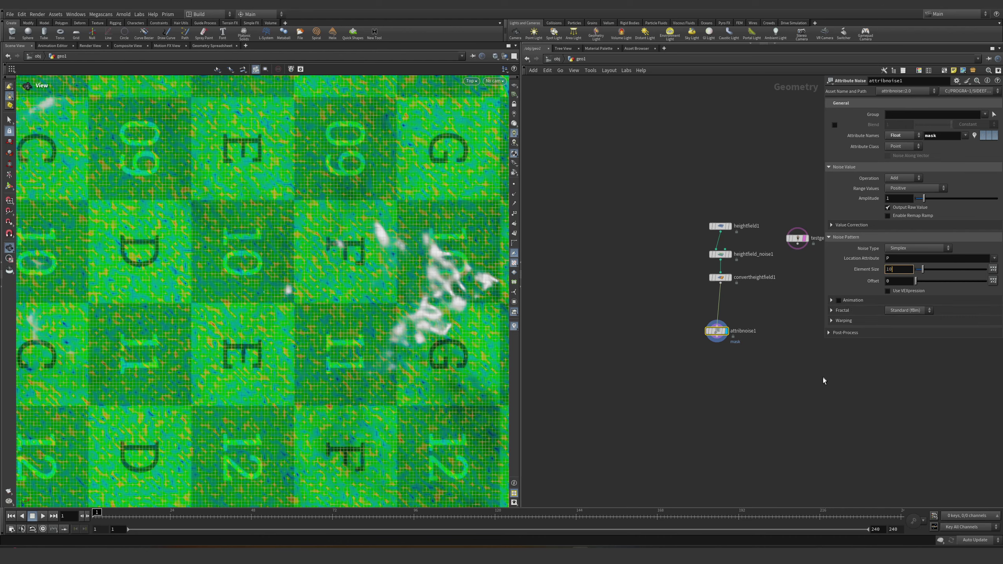
scroll(296, 288, "down", 2)
scroll(295, 288, "down", 6)
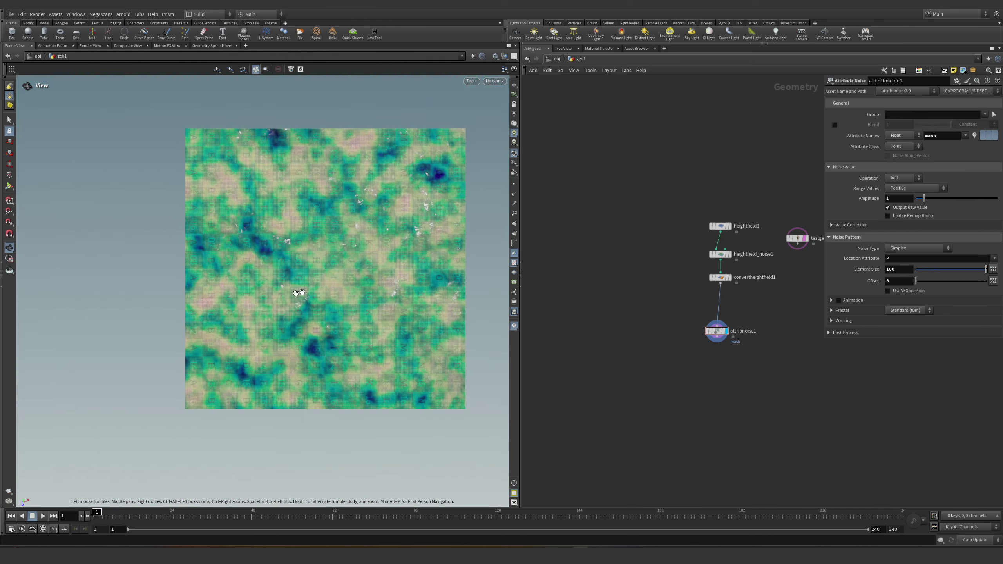
- Set the viewport shading of the terrain to Smooth Shaded
scroll(298, 291, "up", 3)
left_click(495, 58)
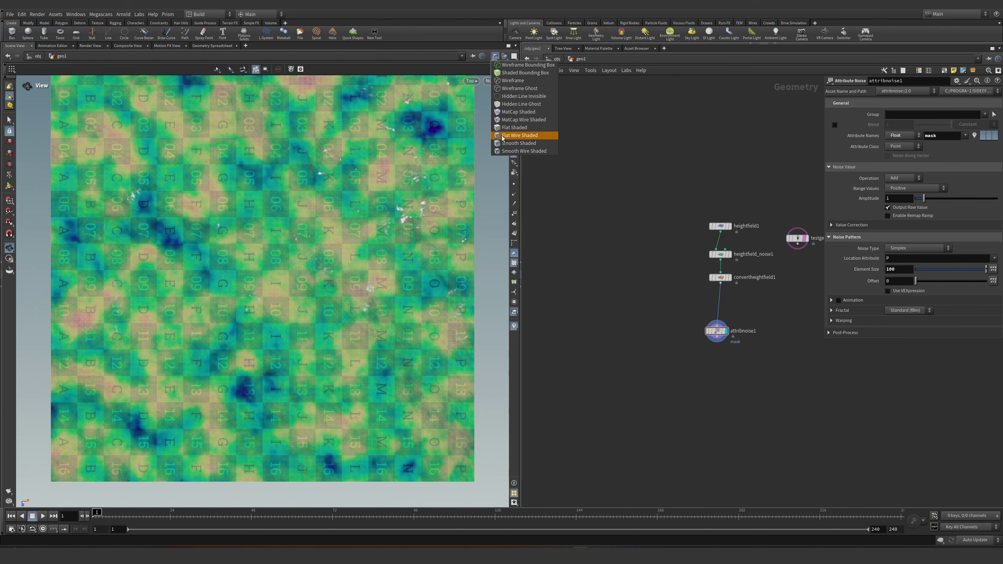
left_click(513, 139)
- Set the viewport background color scheme to Dark in the display options
key("d")
left_click(513, 142)
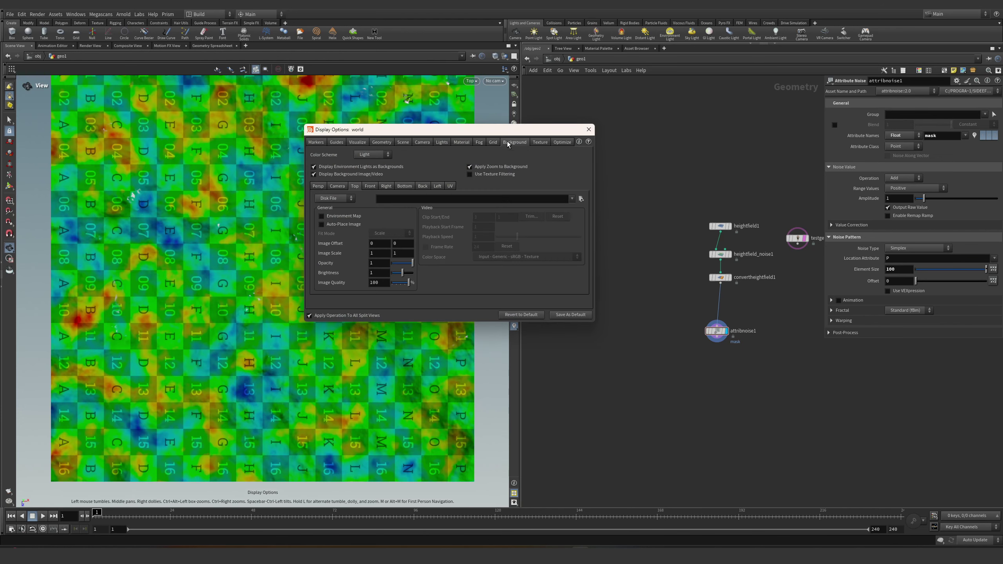
left_click(372, 160)
left_click(370, 163)
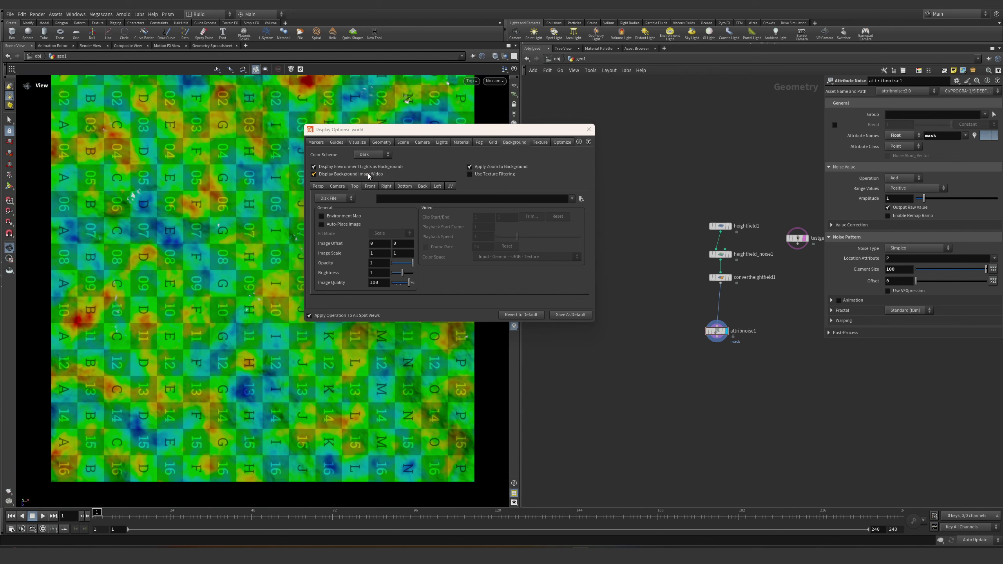
left_click(588, 129)
scroll(296, 256, "down", 3)
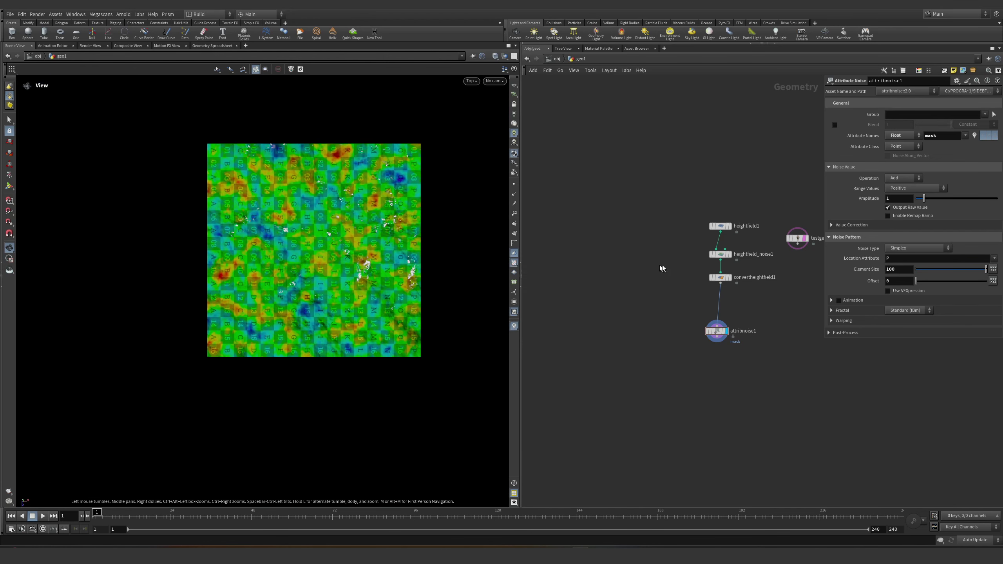
- Enable the mask noise's remap ramp and add a zero-value point near its middle, checking the masked patches on the terrain in perspective
left_click(901, 216)
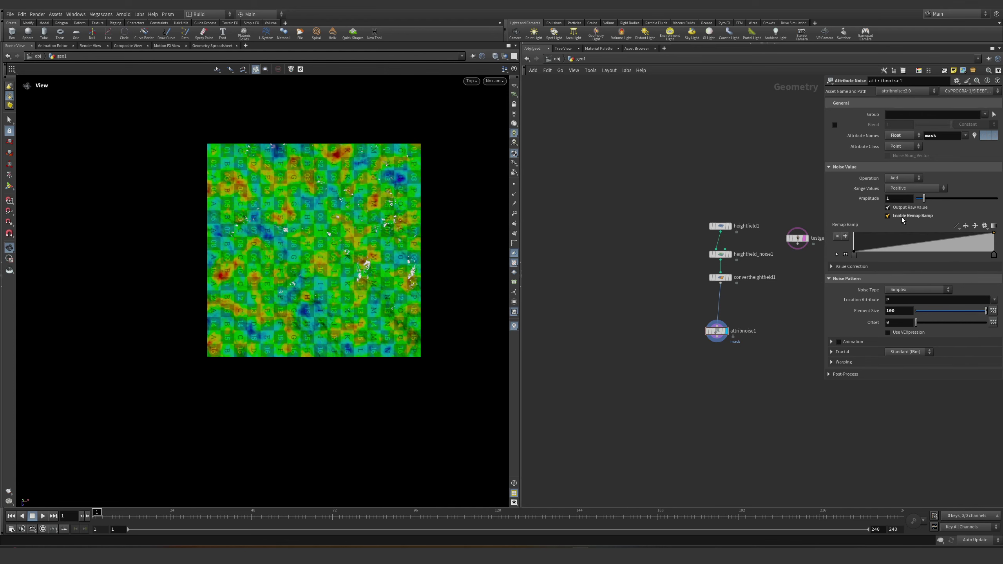
left_click_drag(897, 244, 929, 258)
left_click_drag(324, 276, 347, 291)
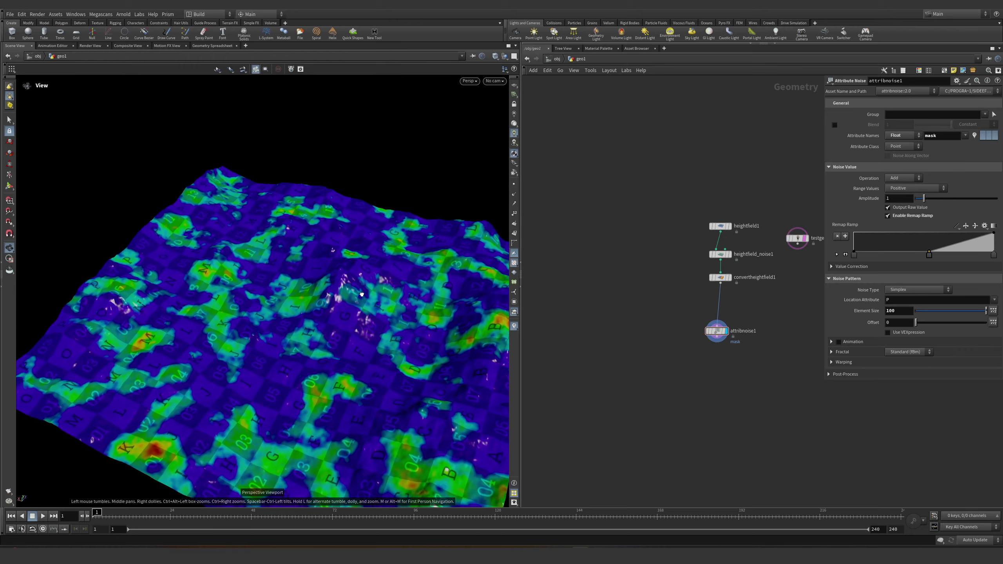
scroll(302, 320, "down", 3)
left_click_drag(302, 320, 600, 329)
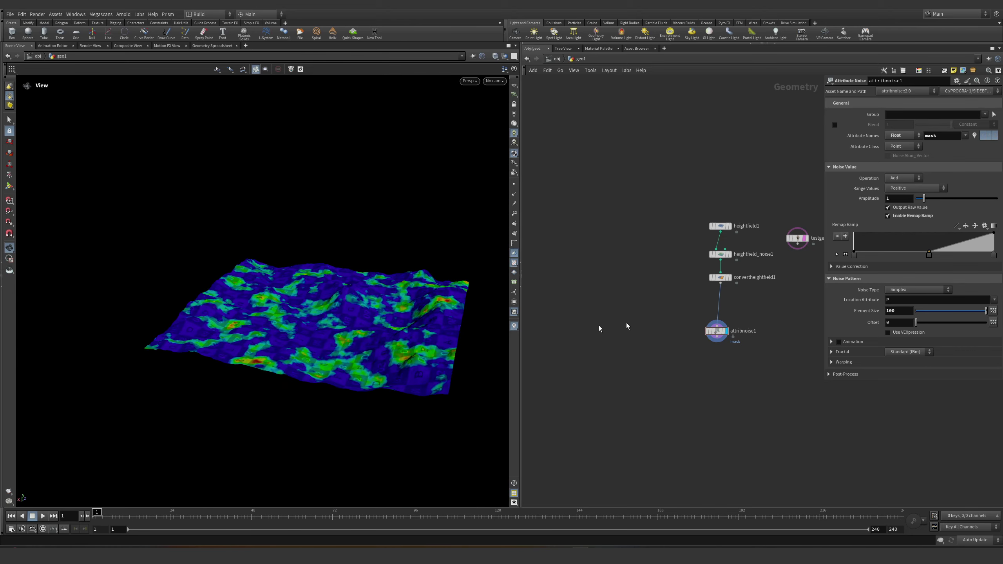
right_click_drag(311, 343, 379, 324)
middle_click_drag(379, 324, 403, 310)
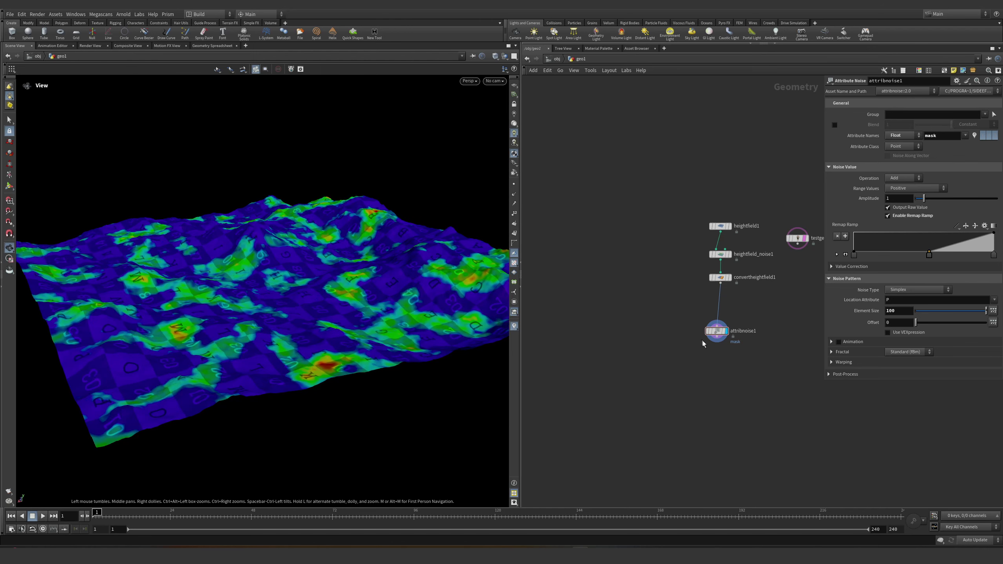
- Tidy the node layout, connect a Scatter node after the Attribute Noise node and display its points
key("l")
left_click_drag(716, 338, 736, 401)
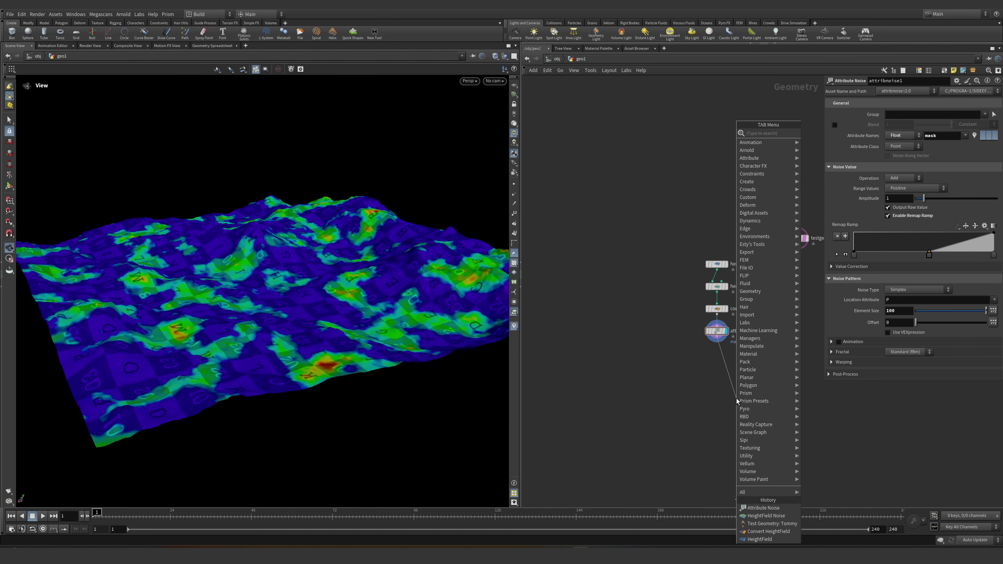
type("scatter")
key("Return")
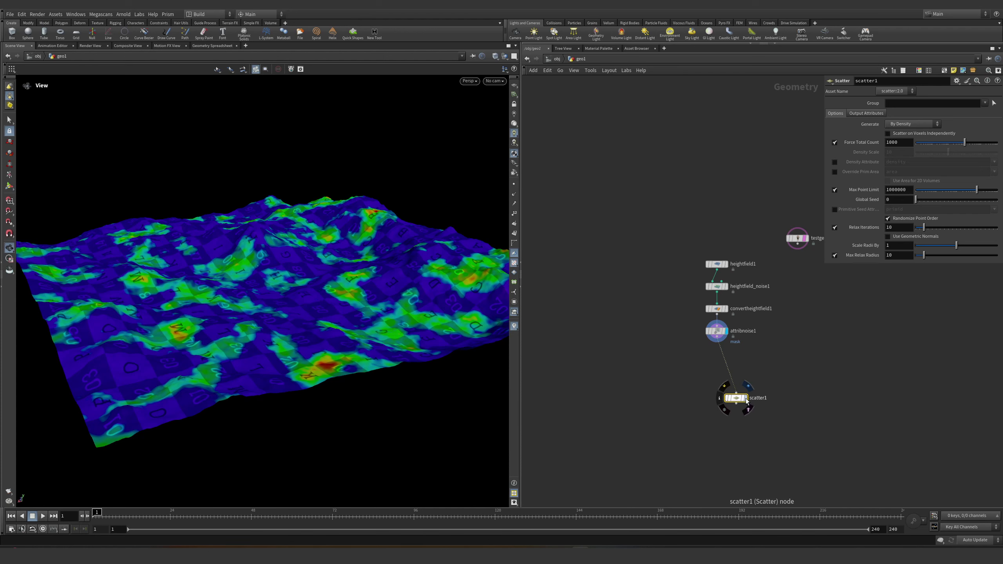
left_click(746, 398)
- Enable the Scatter node's density attribute and set it to mask
left_click(834, 162)
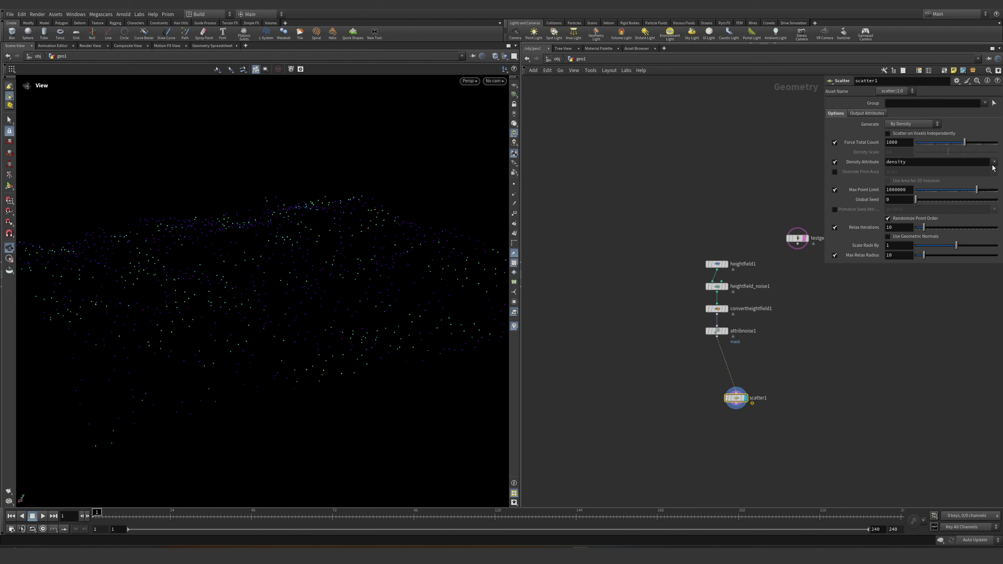
left_click(993, 161)
left_click(981, 193)
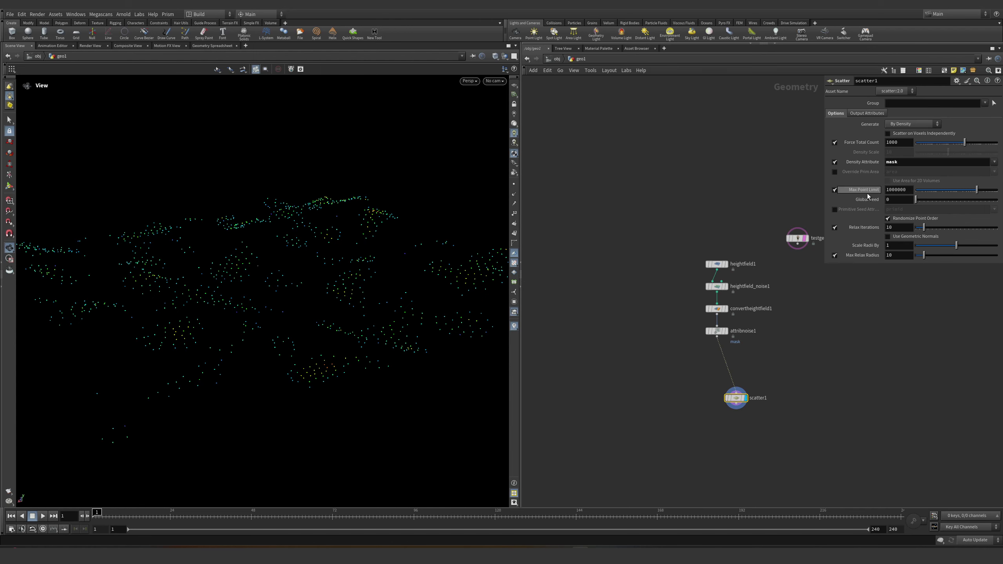
- Turn off relax iterations on the Scatter node and set the forced total count to 10000
left_click(835, 227)
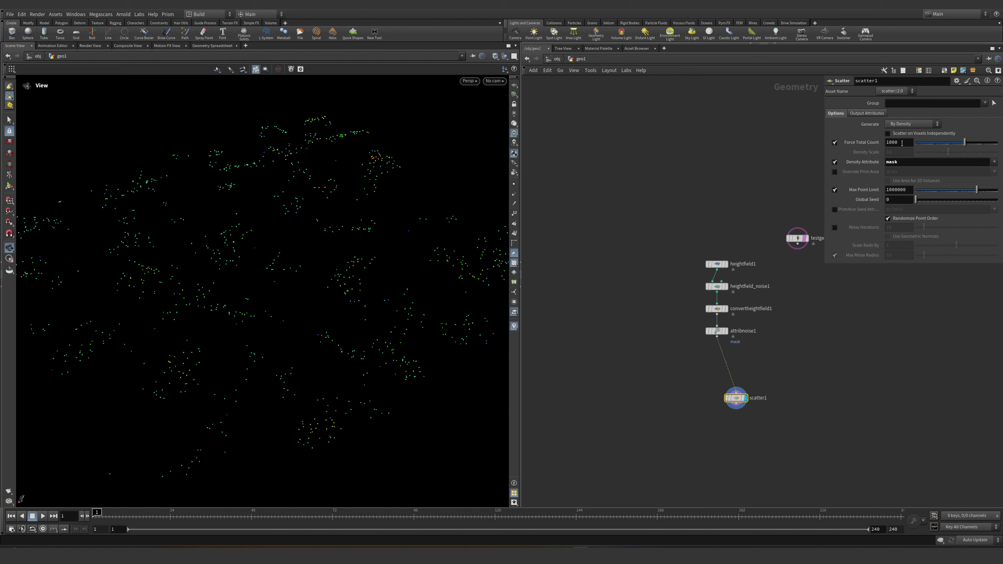
key("Return")
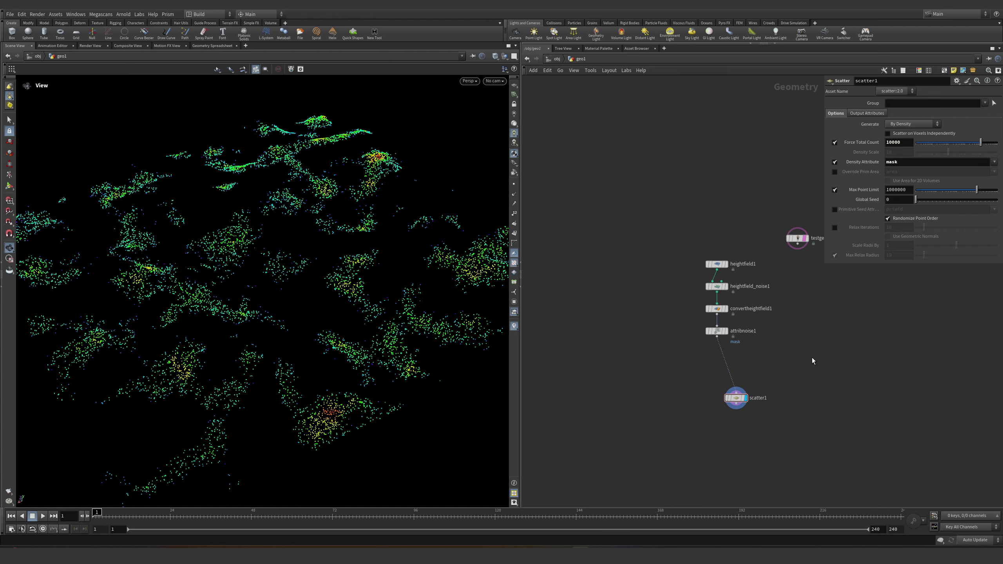
left_click_drag(323, 292, 404, 276)
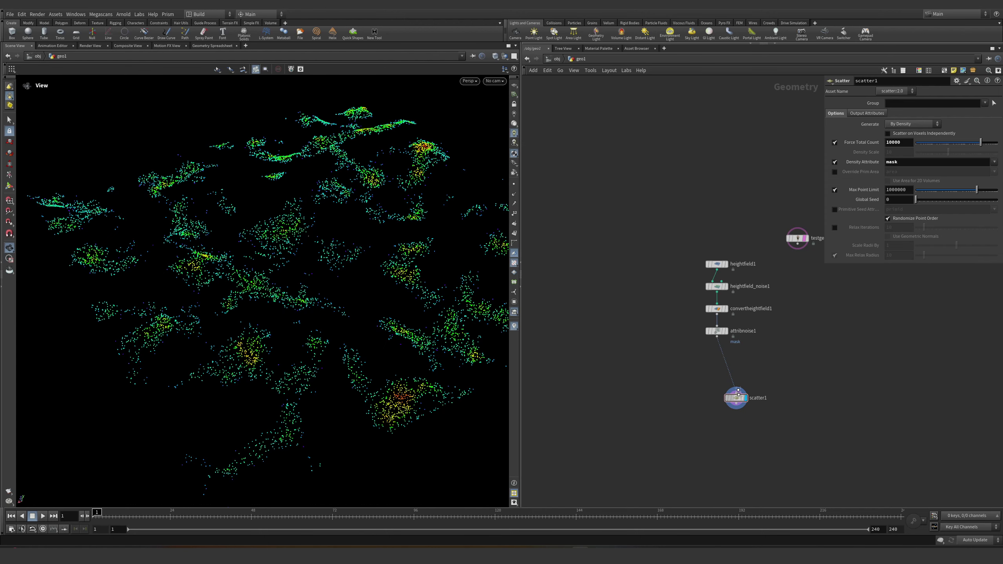
- Add a Copy to Points node below the Scatter node and feed the scattered points into its second input
scroll(671, 356, "down", 2)
key("Tab")
type("copy")
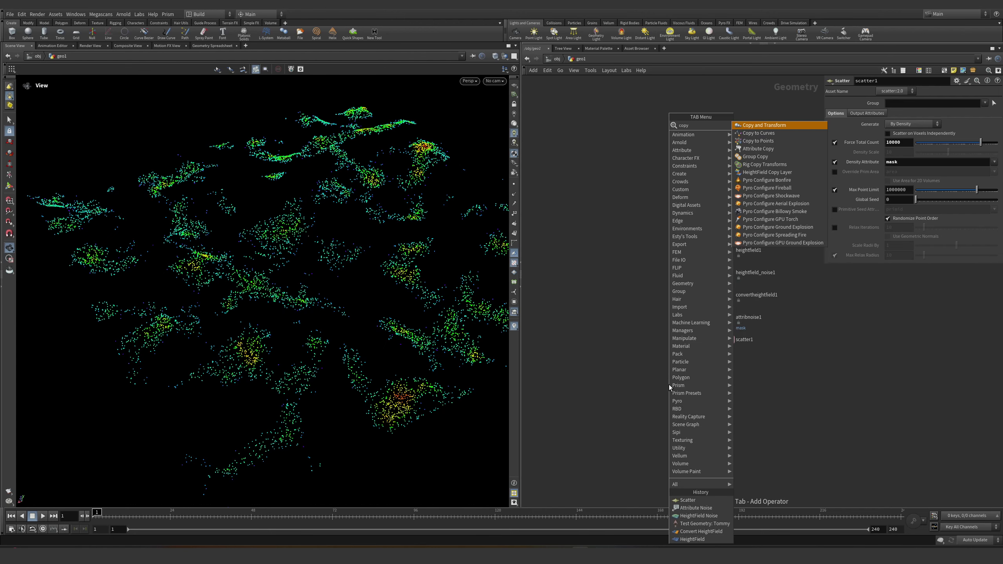
key("Down")
key("Down")
key("Return")
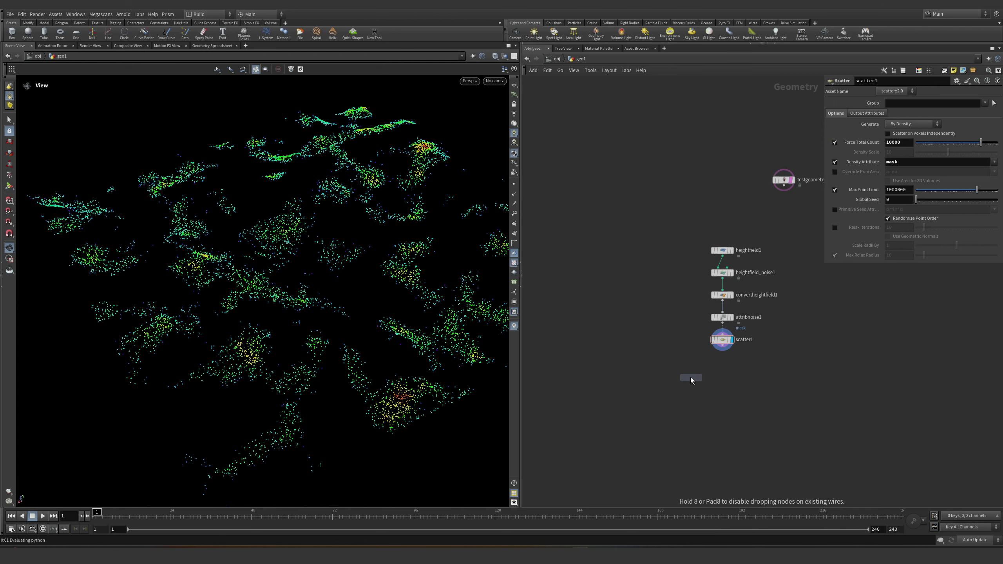
left_click(690, 377)
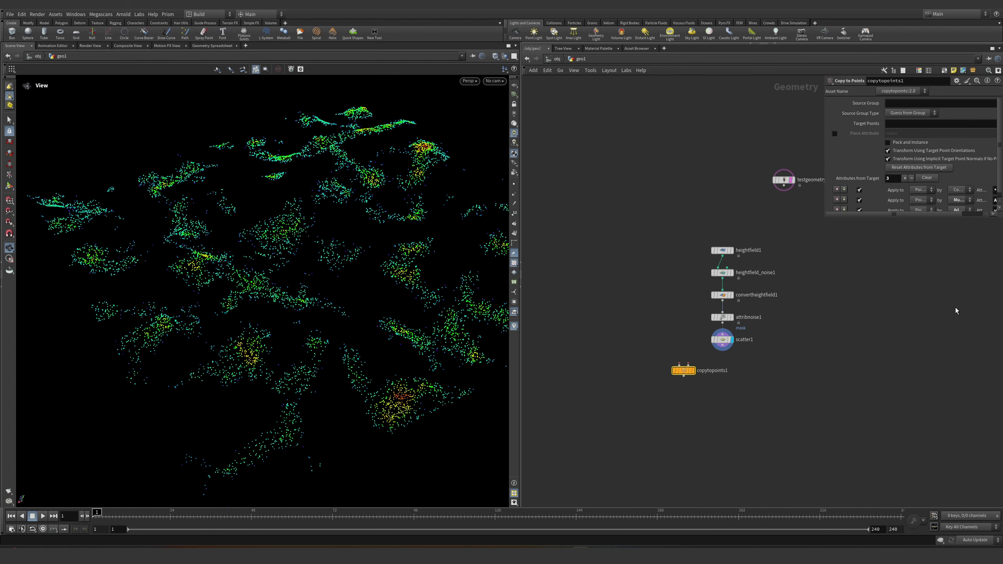
scroll(689, 371, "up", 5)
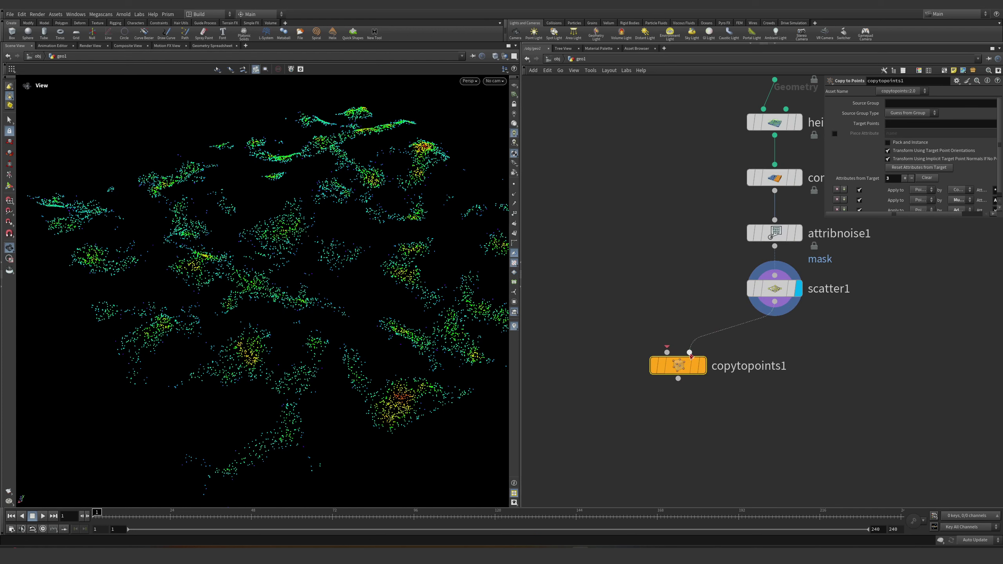
left_click_drag(690, 355, 670, 375)
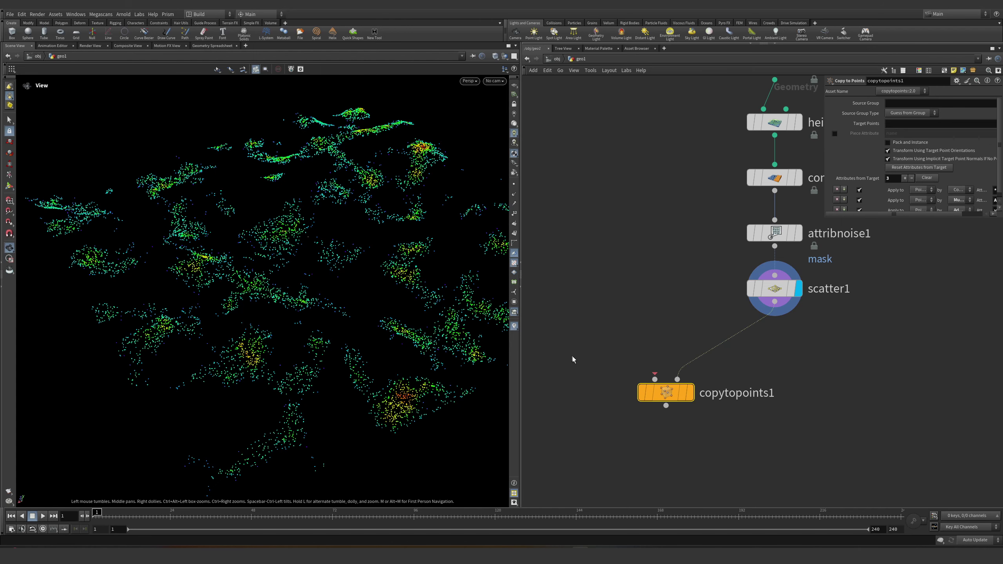
- Create a Box node connected to the first input of the Copy to Points node
left_click(654, 379)
key("Tab")
type("box")
key("Return")
left_click(593, 279)
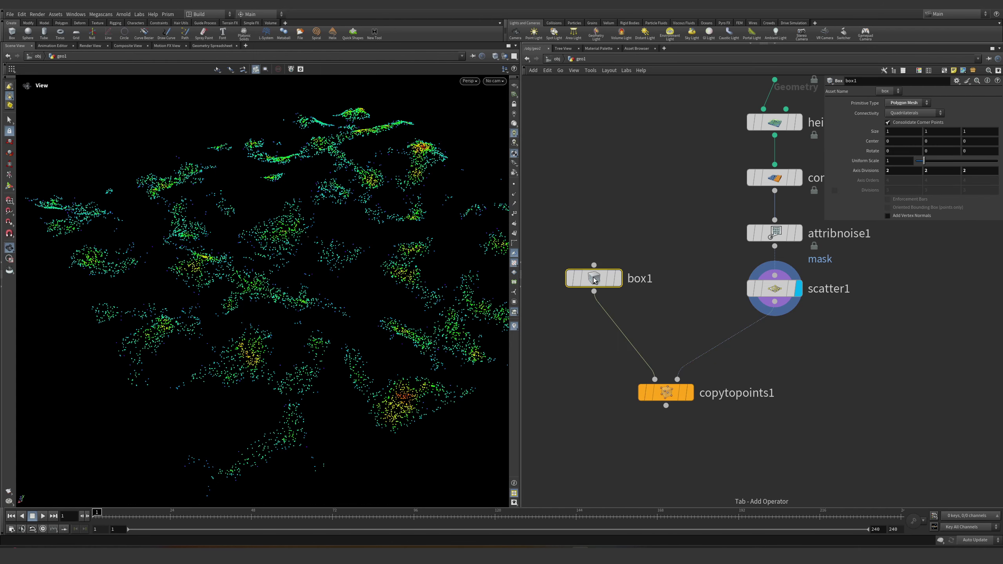
- Display the Copy to Points result and template the HeightField Noise node so the terrain shows beneath the copied boxes
left_click(689, 392)
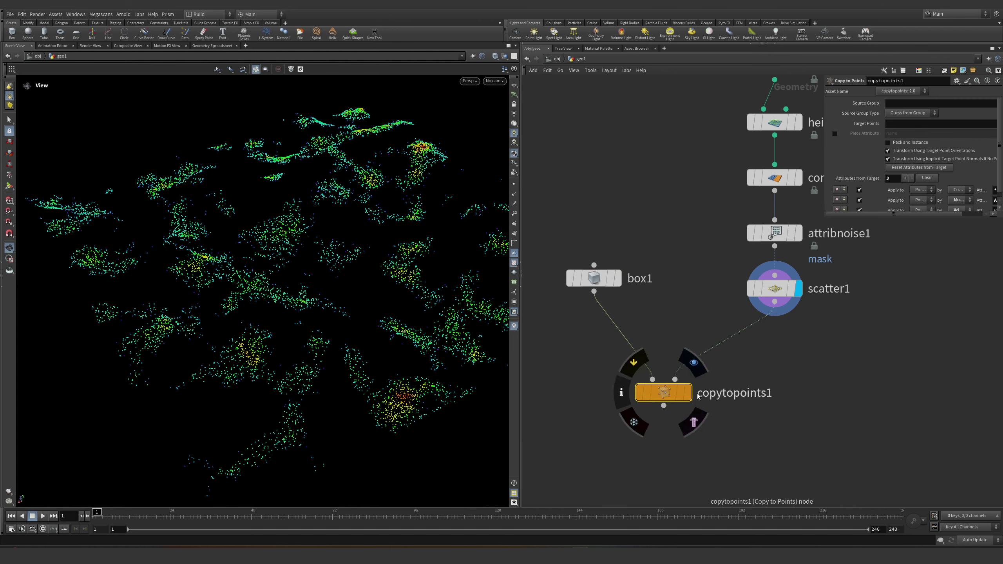
key("r")
scroll(695, 316, "down", 5)
scroll(744, 255, "up", 5)
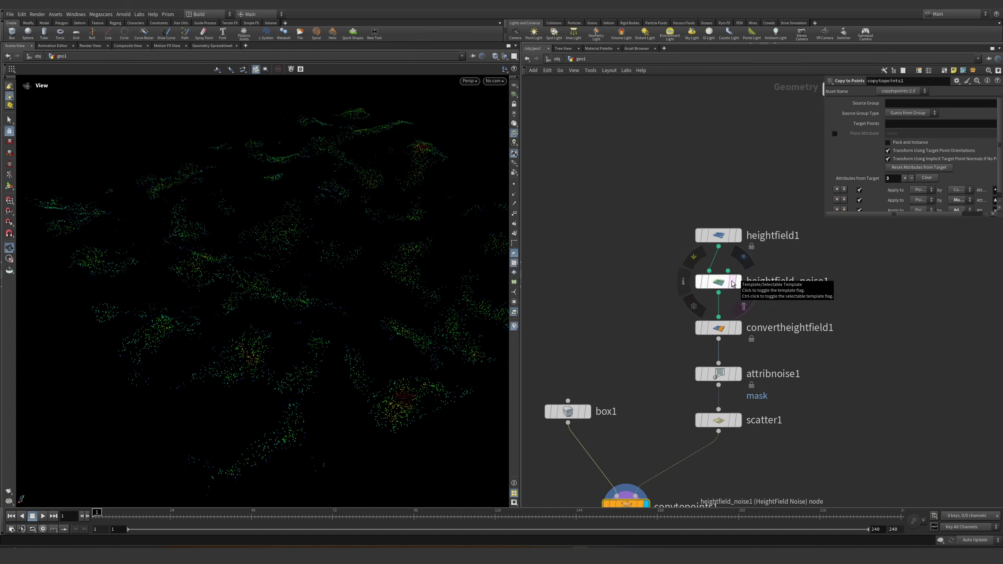
left_click(733, 281)
left_click_drag(394, 380, 477, 291)
- Set the box's Y size to 11 to turn the copies into tall trunks
left_click(568, 411)
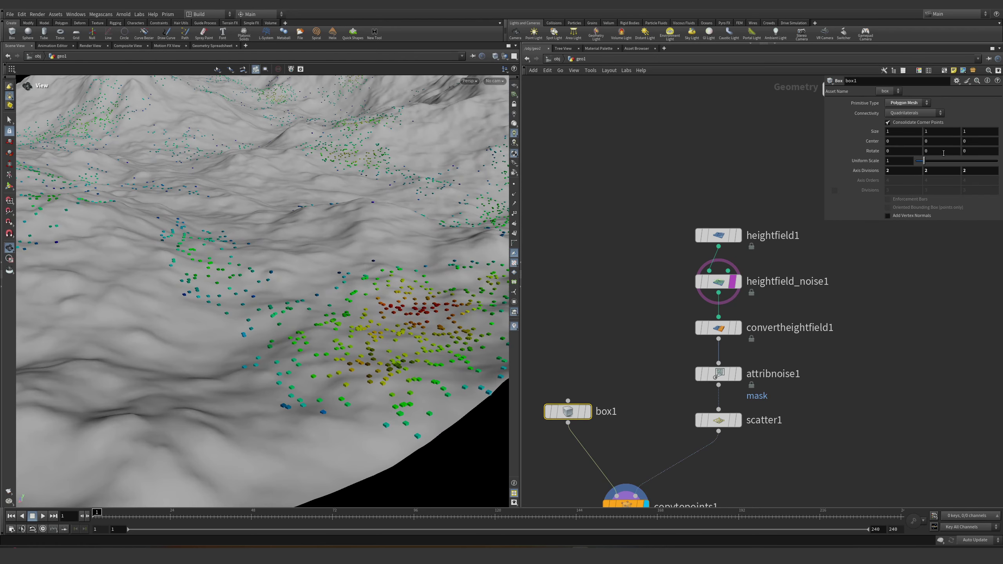
mouse_move(970, 131)
middle_mouse_down()
mouse_move(970, 119)
mouse_move(987, 118)
mouse_move(937, 119)
mouse_move(965, 118)
middle_mouse_up()
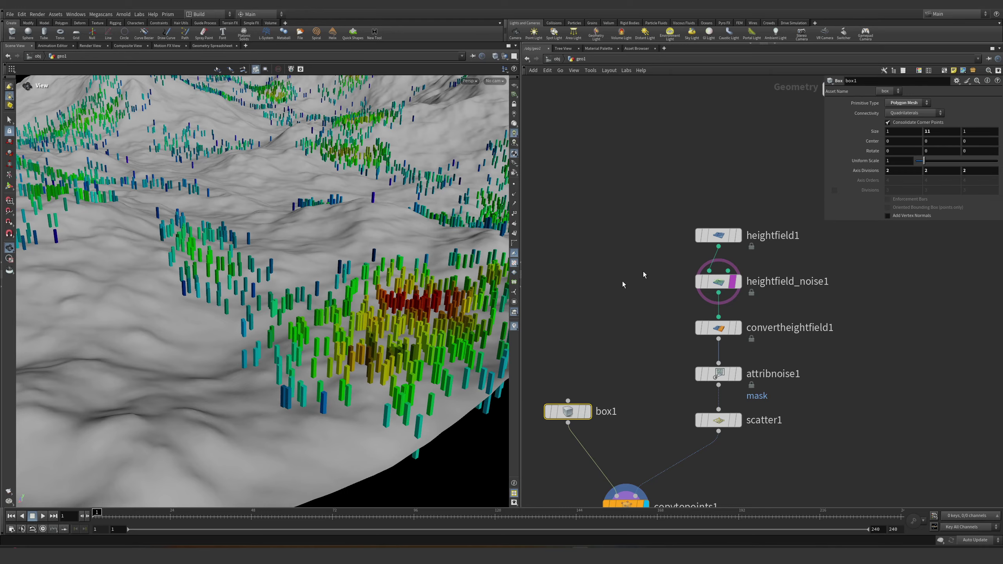
left_click_drag(333, 308, 276, 312)
- Insert a Merge node between the Box and Copy to Points nodes and display it
middle_click_drag(569, 408, 608, 312)
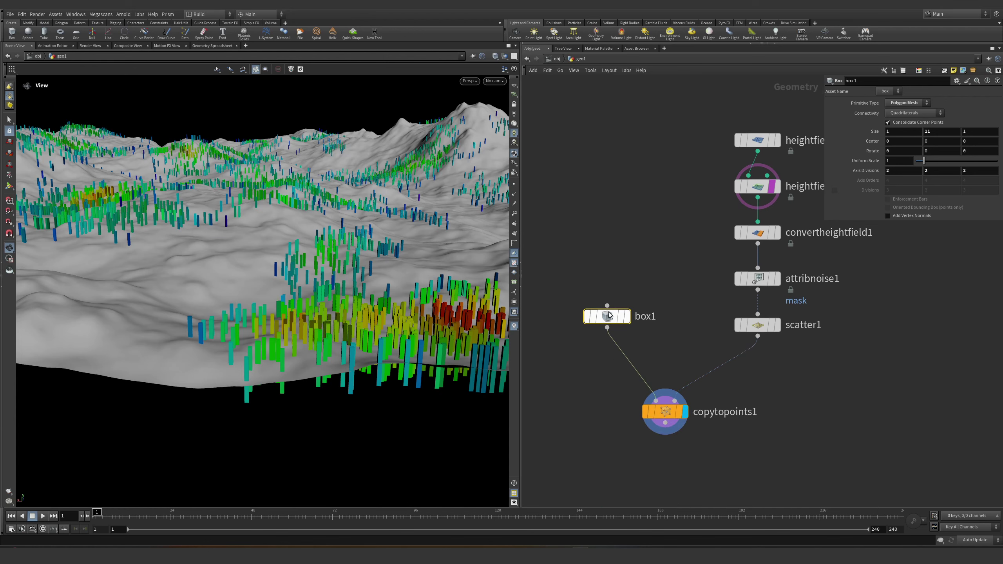
left_click_drag(608, 313, 595, 265)
key("Tab")
type("merge")
key("Return")
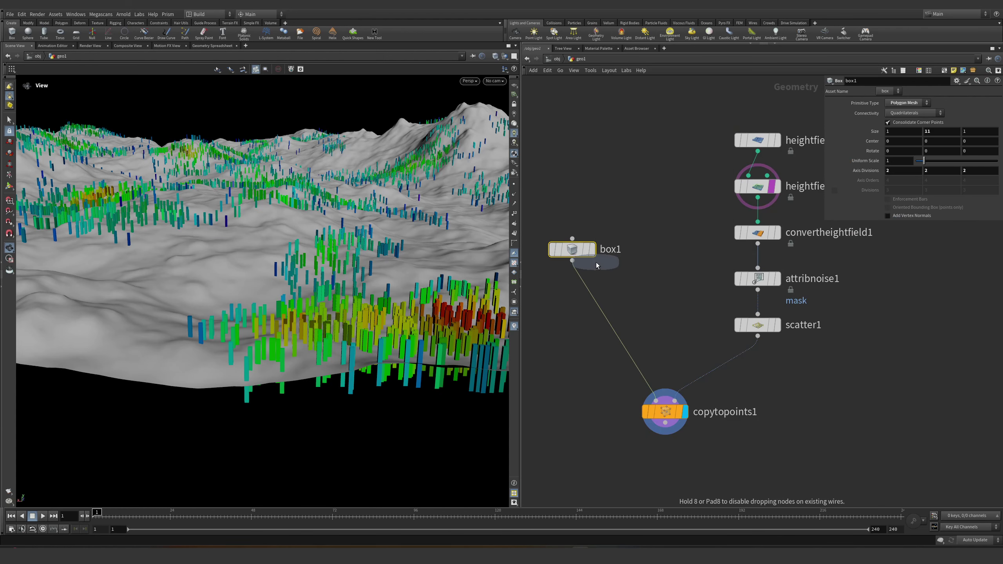
left_click(594, 306)
left_click_drag(595, 307, 590, 325)
left_click(610, 317)
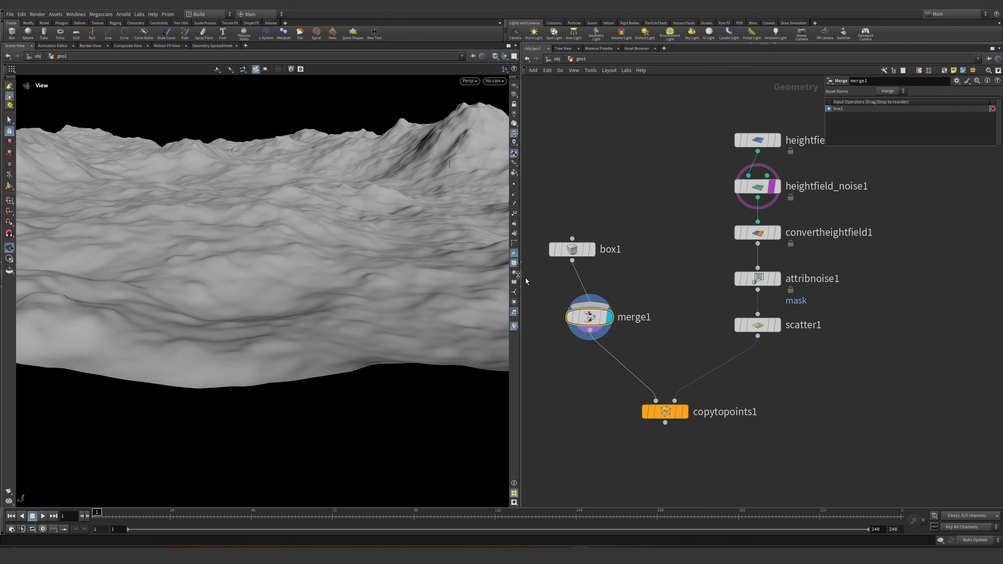
- Frame the tall box in the viewport, create a Sphere node and connect it to the Merge node
key("g")
key("Tab")
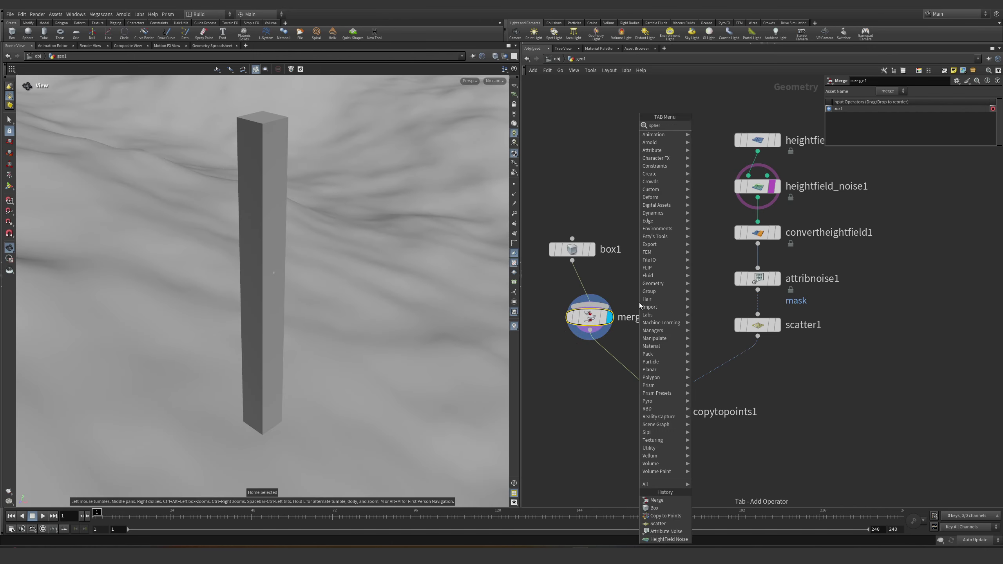
key("Return")
left_click(680, 249)
left_click_drag(679, 261, 592, 310)
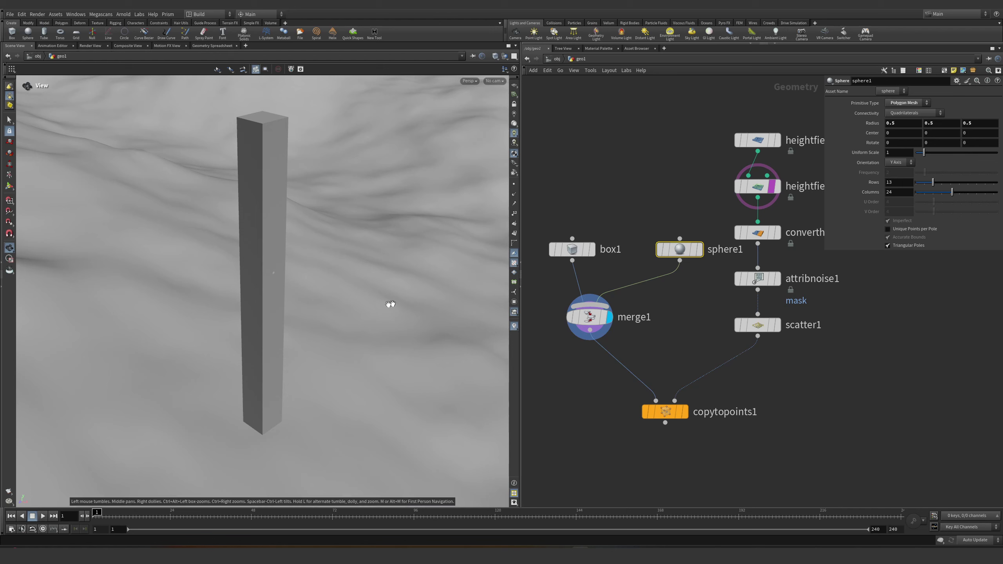
- Move the sphere up to the top of the box and increase its uniform scale to form a tree crown
key("Return")
left_click_drag(267, 273, 270, 74)
middle_click_drag(868, 152, 920, 152)
- Display the Copy to Points node and inspect the scattered trees across the whole terrain
left_click(685, 411)
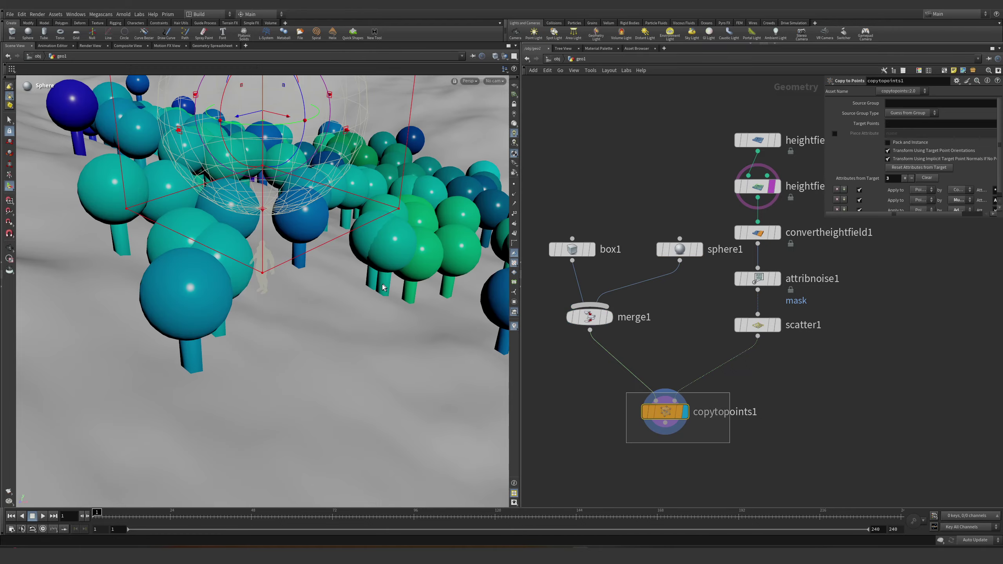
key("Escape")
scroll(263, 299, "up", 10)
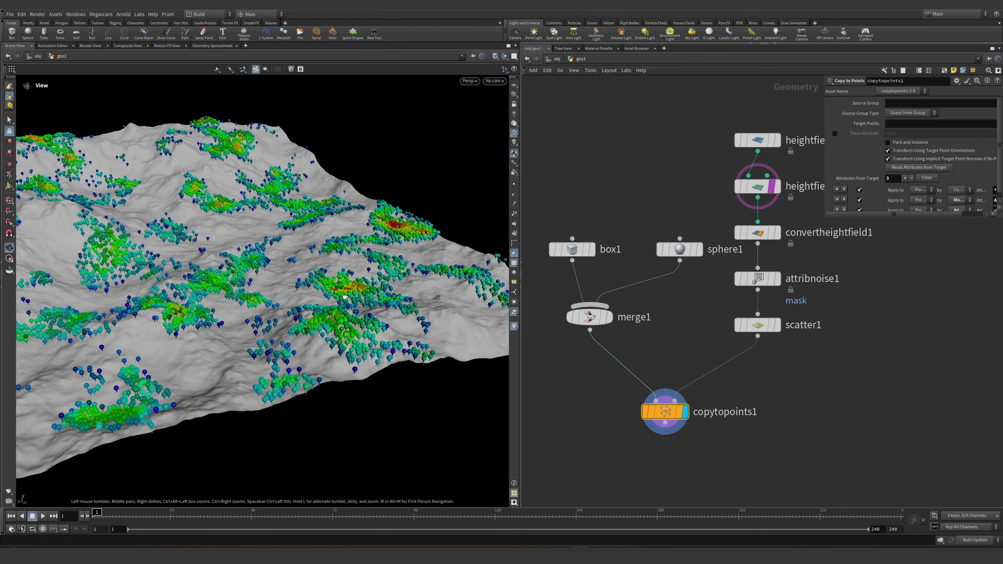
left_click_drag(262, 299, 426, 221)
key("Return")
scroll(414, 296, "down", 8)
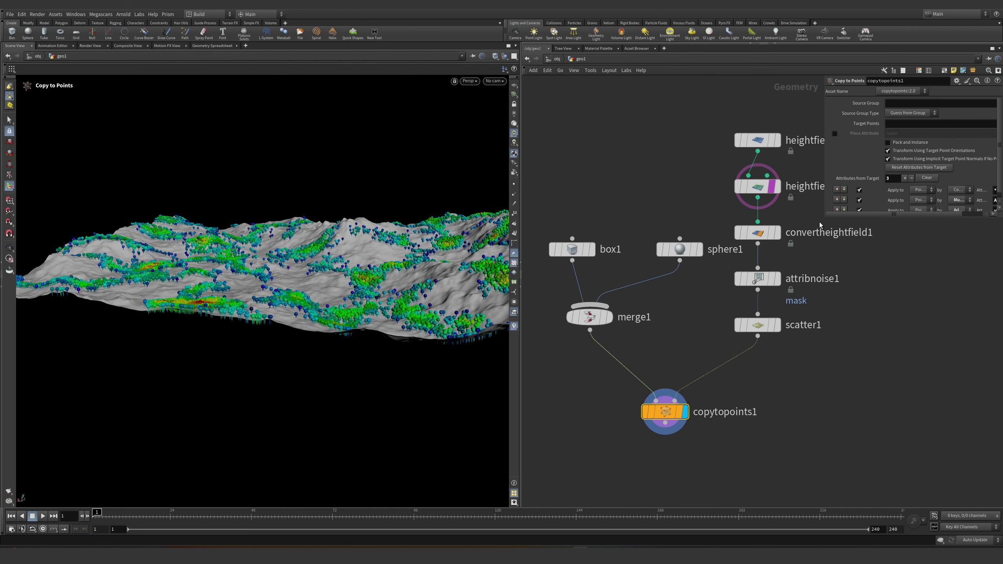
- Enlarge the Copy to Points parameter area, frame all nodes and widen the network view
left_click_drag(819, 225, 804, 356)
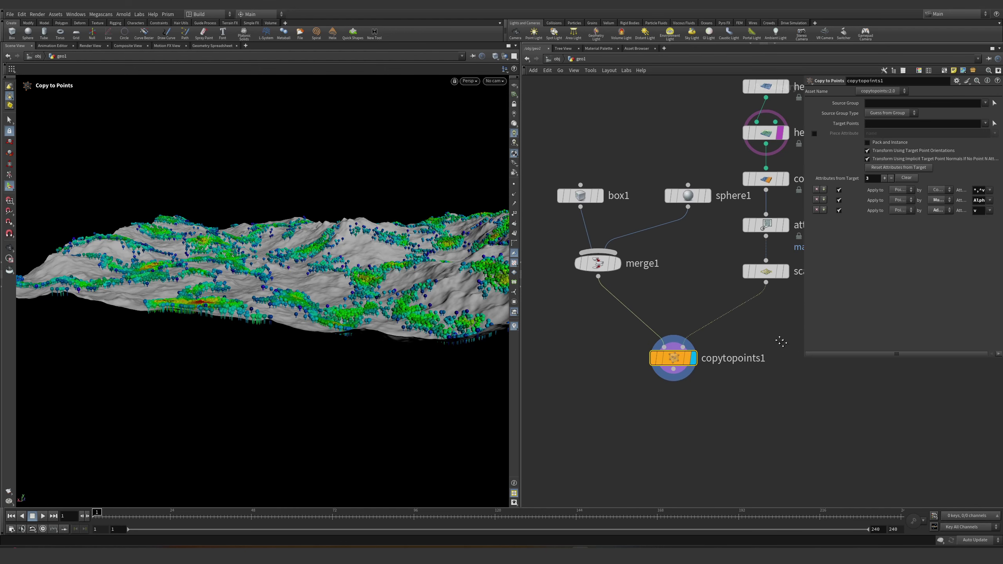
key("h")
left_click_drag(520, 360, 416, 359)
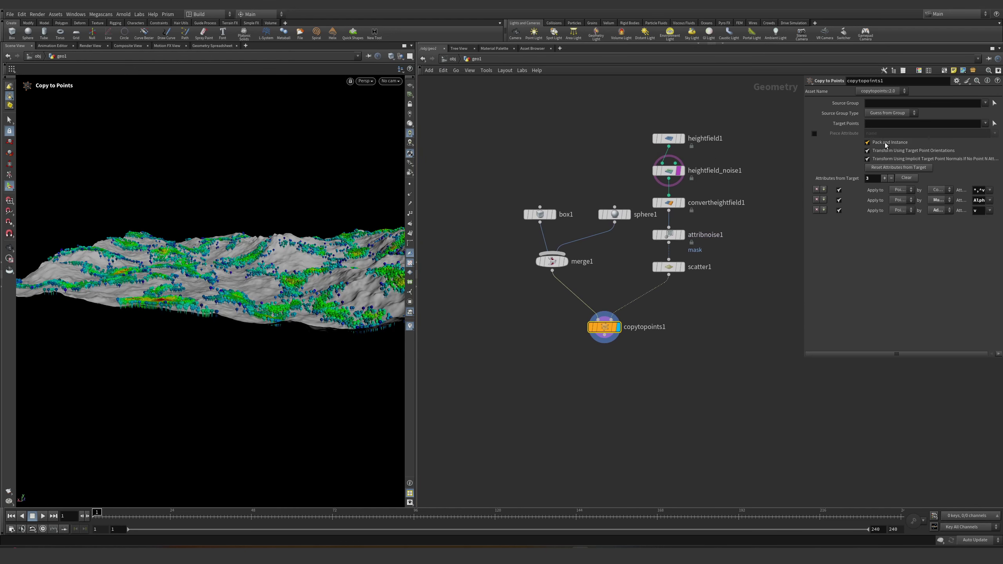
- Enable Pack and Instance on the Copy to Points node and turn off the template display of heightfield_noise1
middle_click(601, 329)
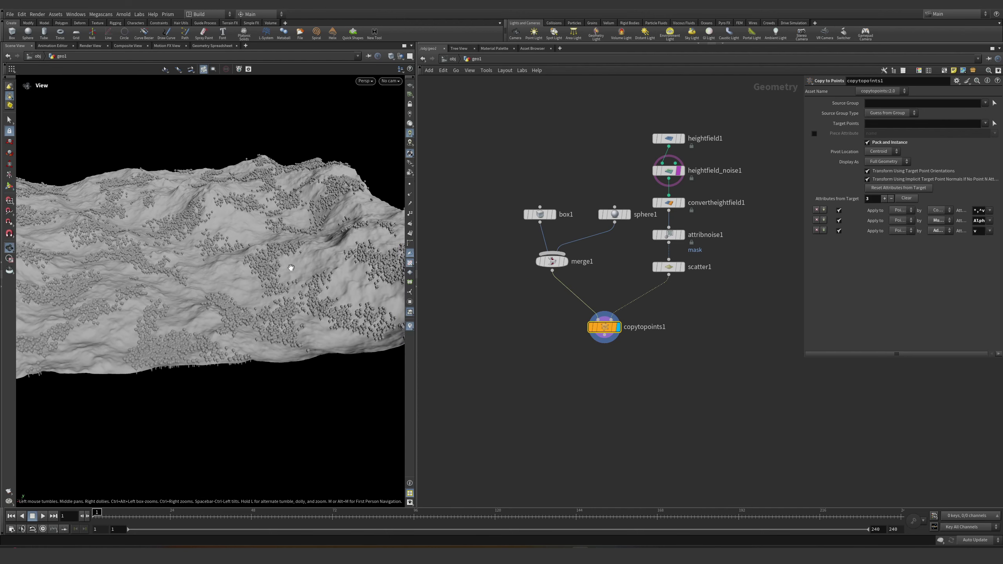
left_click_drag(287, 267, 316, 314, "alt")
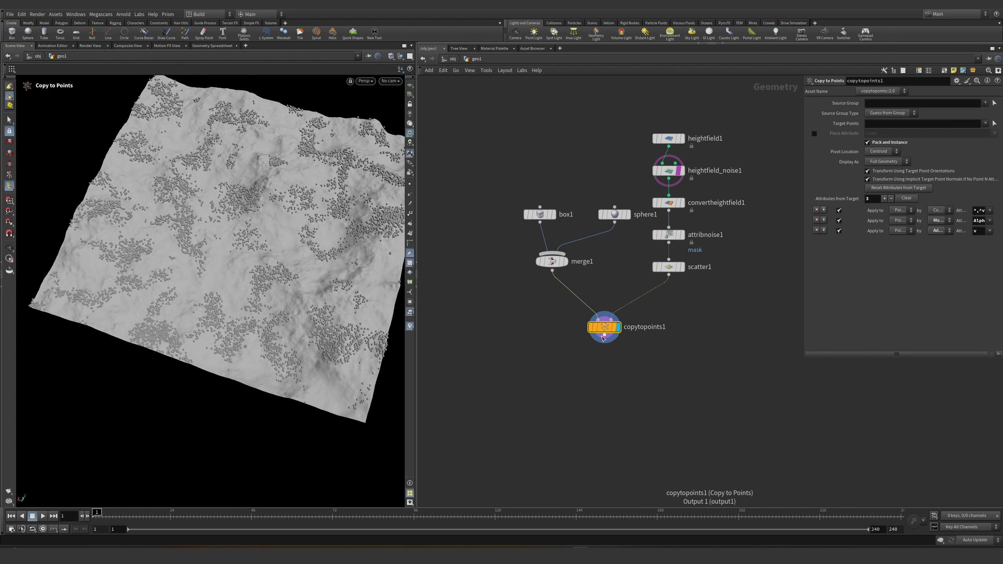
left_click(679, 173)
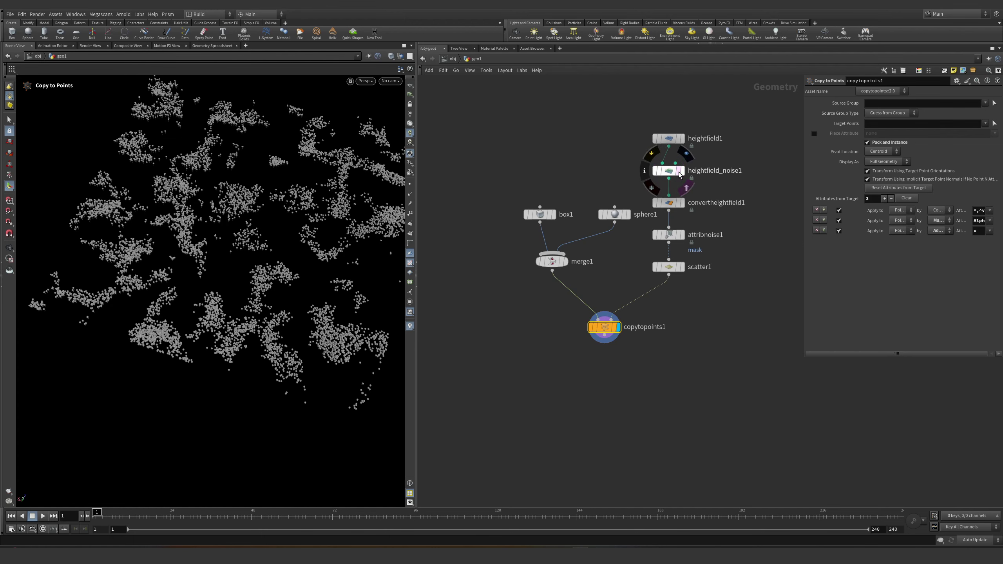
left_click(679, 173)
left_click(679, 173)
- Add an Unpack node fed by Copy to Points, display it and align it directly beneath copytopoints1
left_click_drag(550, 298, 736, 385)
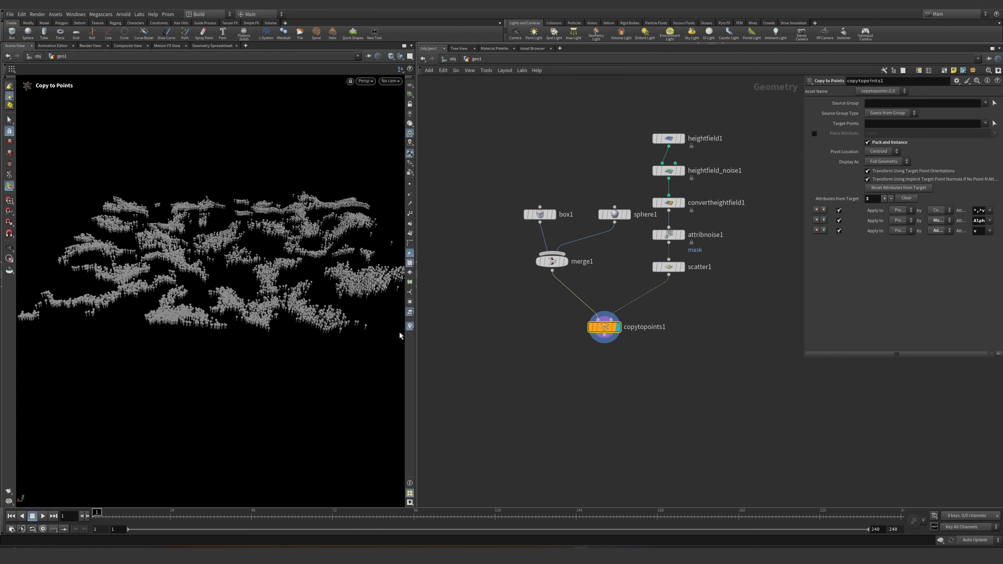
key("Escape")
left_click_drag(353, 304, 136, 322)
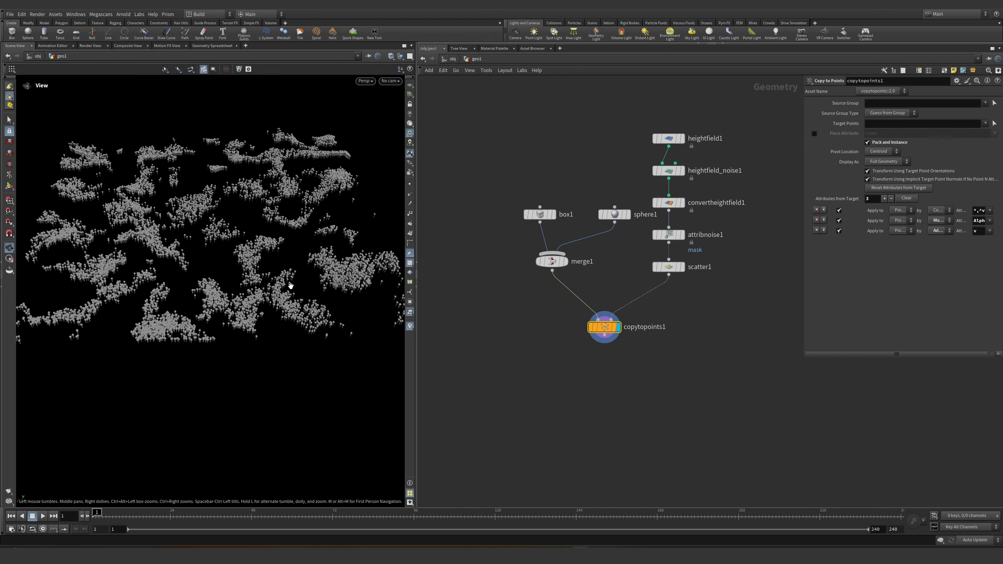
key("Return")
left_click(604, 335)
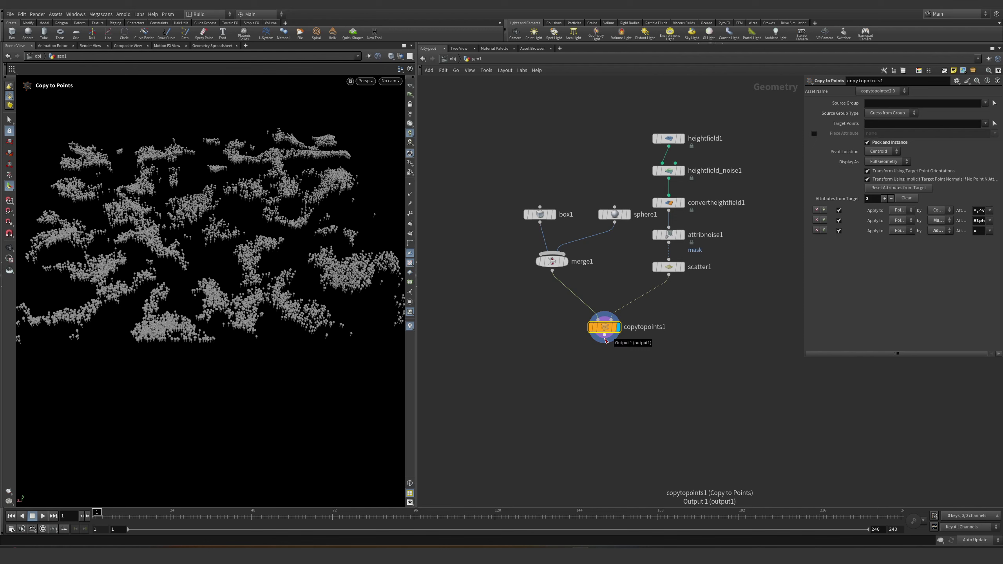
key("Tab")
key("Escape")
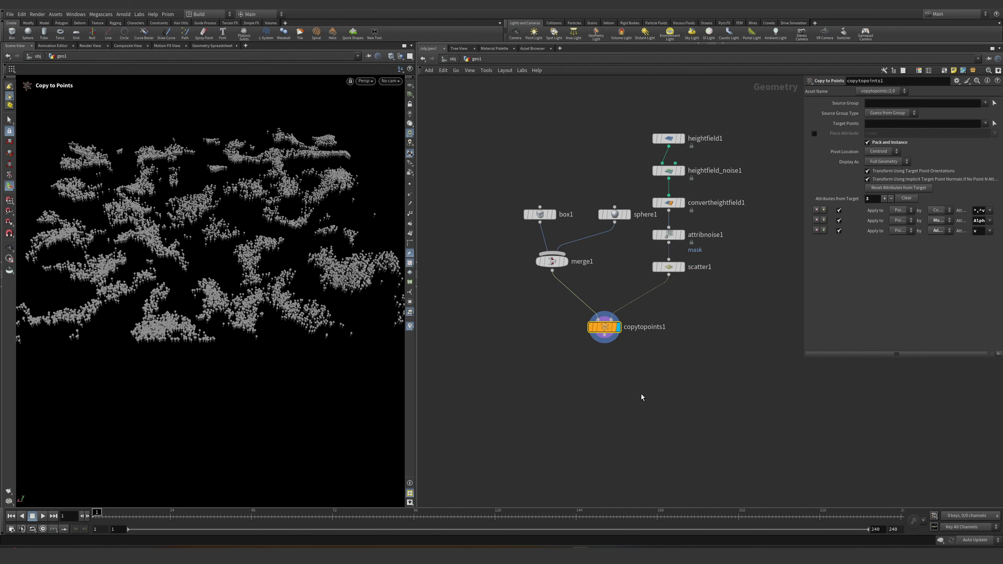
key("Tab")
type("unpack")
key("Return")
left_click(635, 391)
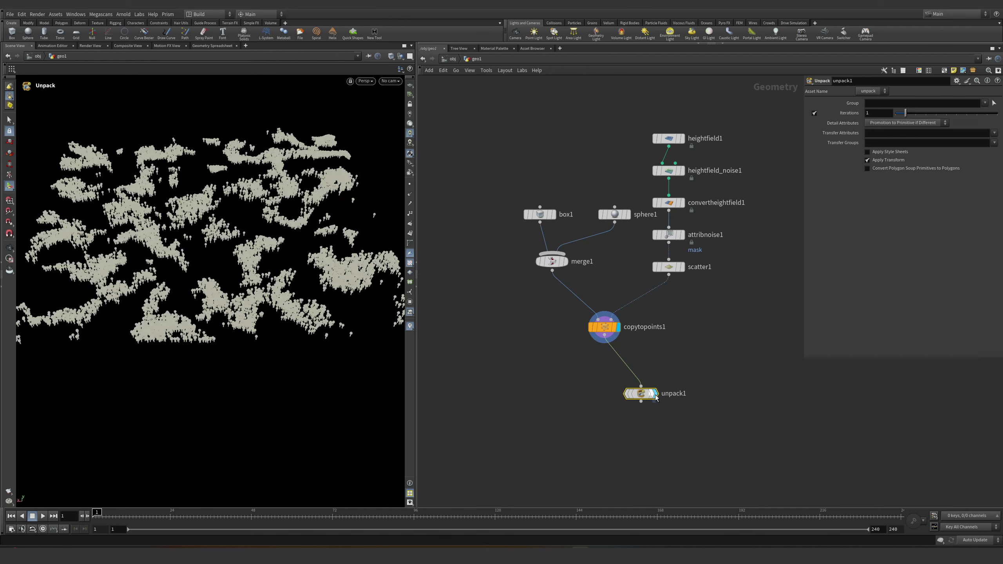
left_click_drag(630, 396, 604, 396)
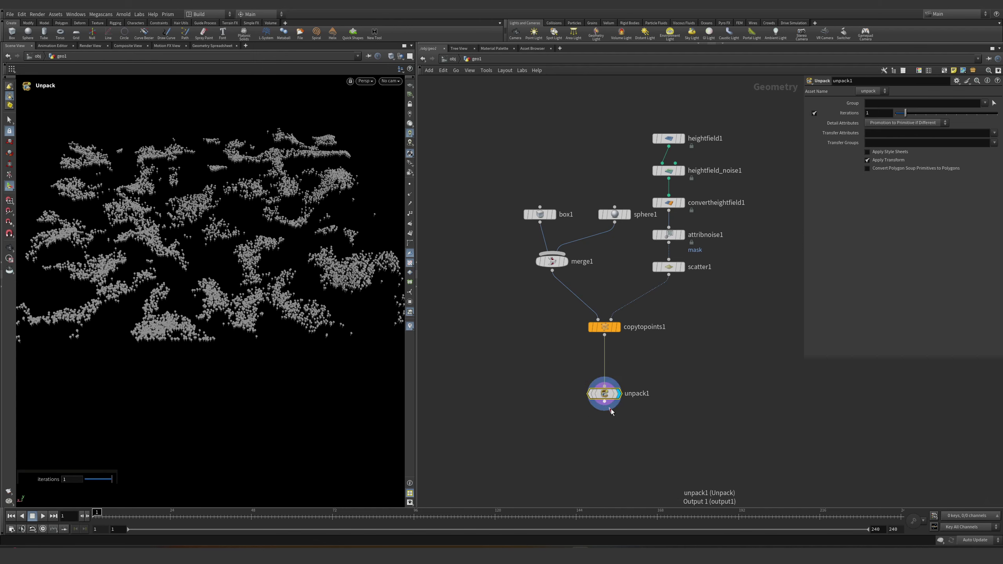
- Add a Scatter node connected below unpack1 and display its points
middle_click_drag(657, 417, 648, 392)
left_click(603, 402)
key("Tab")
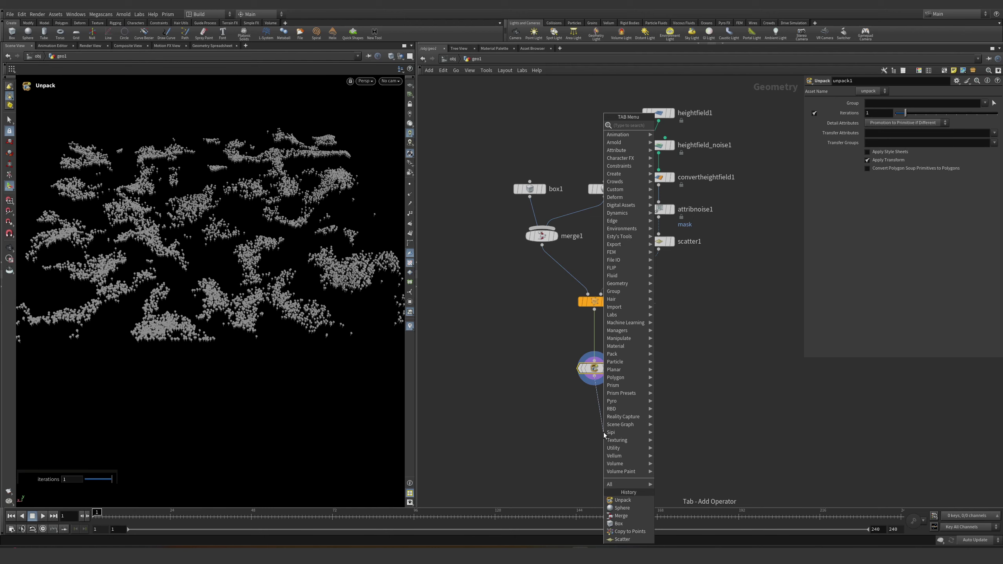
type("scatter")
key("Return")
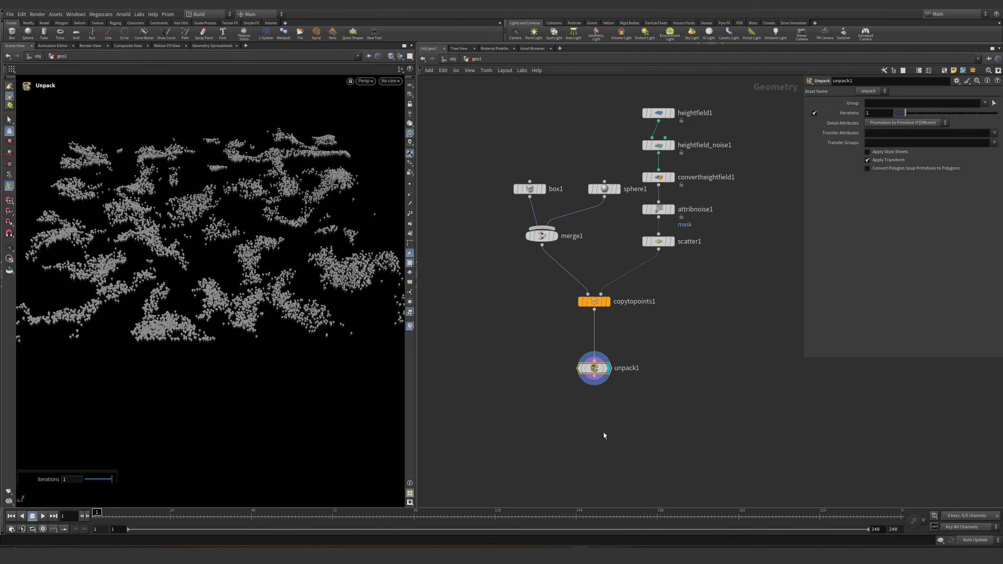
left_click(611, 435)
left_click_drag(610, 435, 601, 431)
left_click(607, 428)
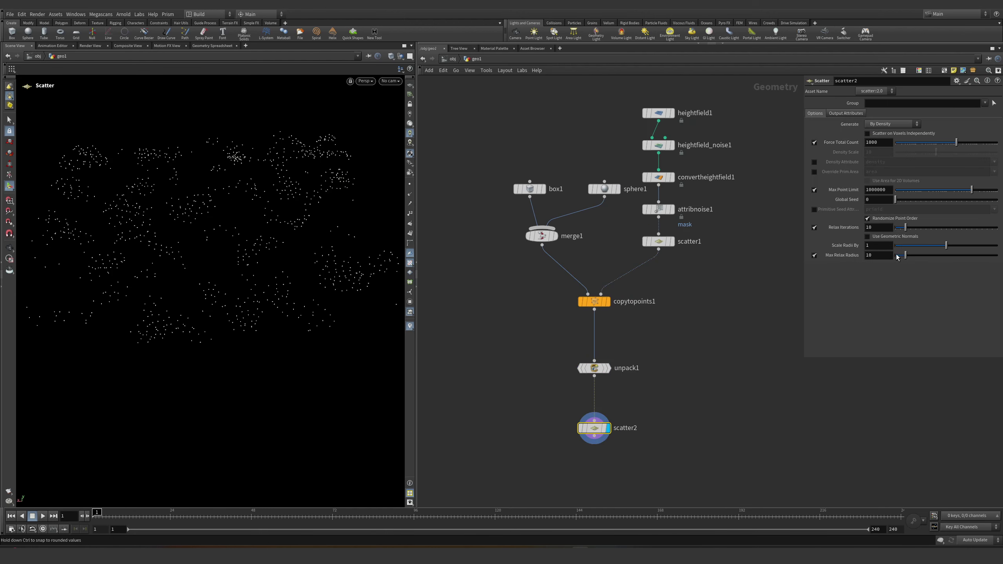
- Set the new Scatter node's Force Total Count to 100000 and inspect the point density on the trees
left_click(881, 142)
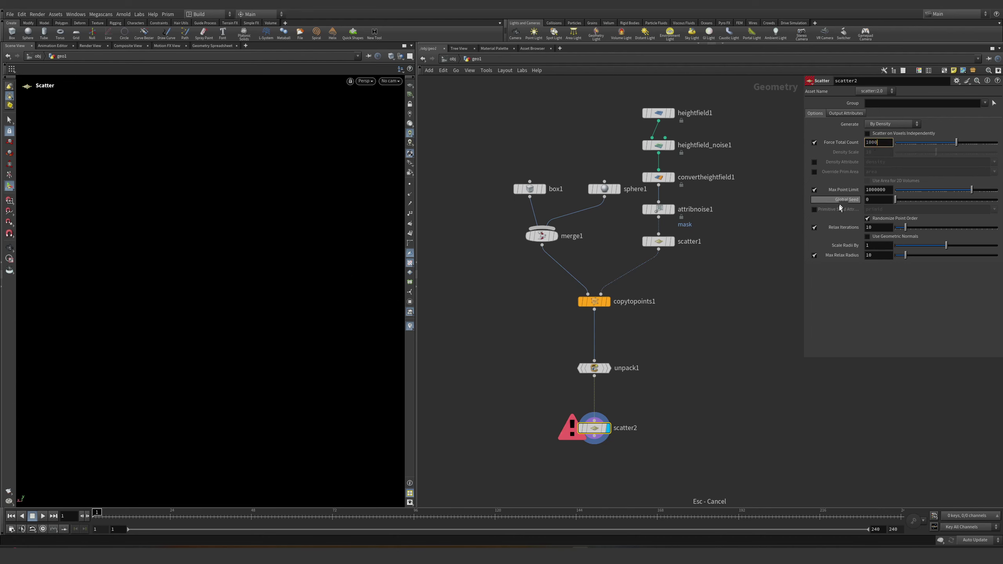
type("00")
key("Return")
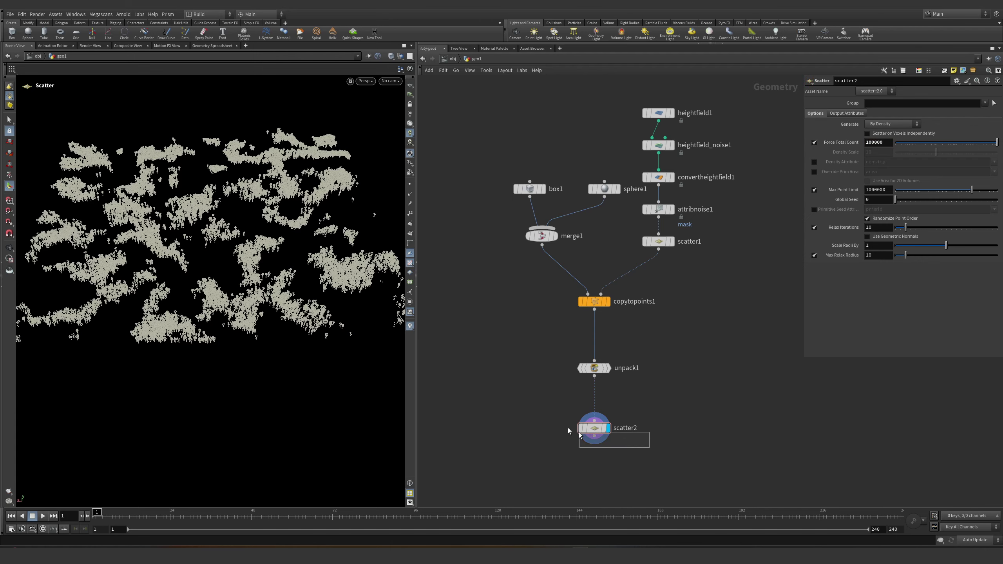
middle_click(603, 434)
key("Escape")
left_click_drag(319, 312, 346, 336)
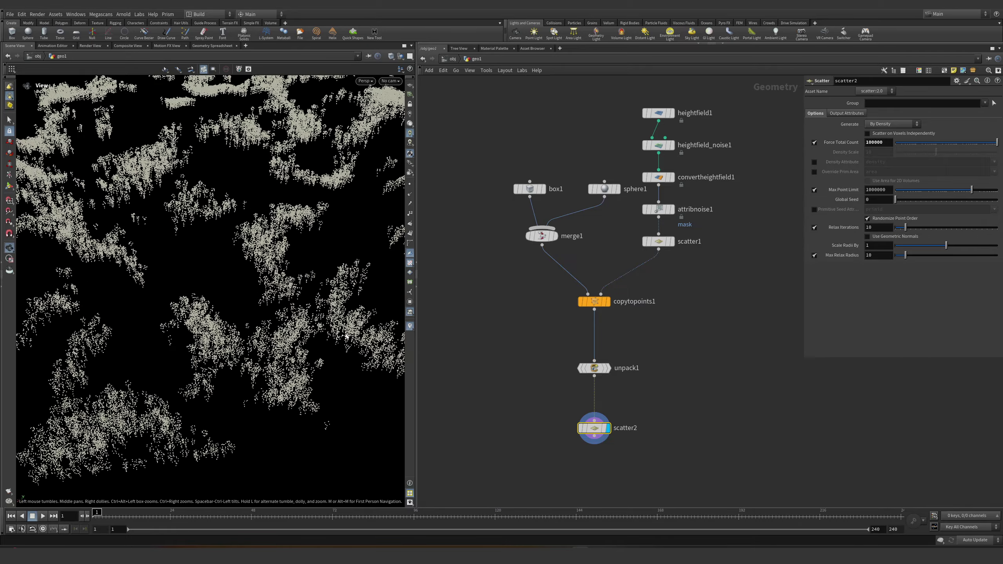
scroll(347, 336, "down", 3)
scroll(694, 407, "down", 3)
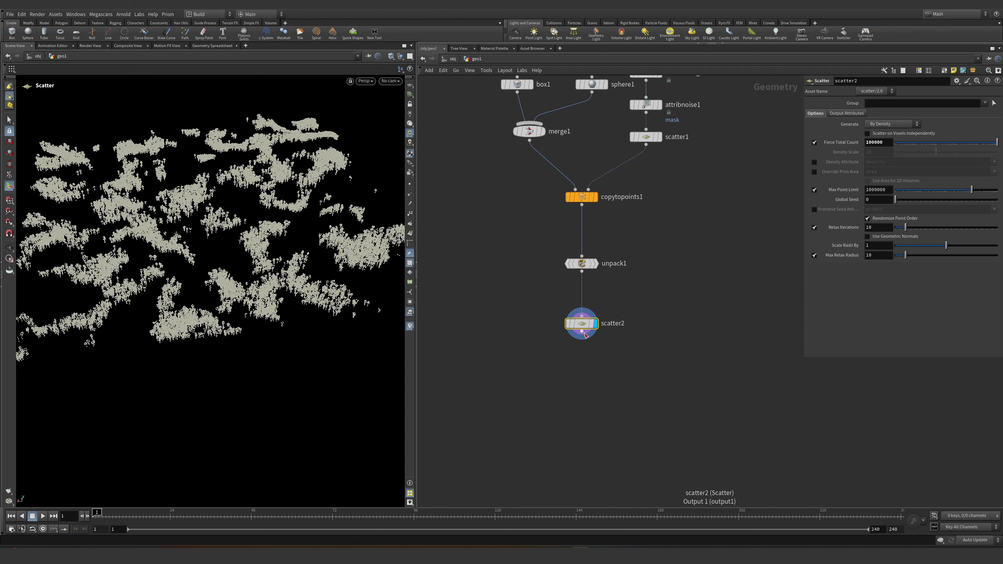
- Add an Attribute Wrangle node connected below scatter2 and display it
left_click_drag(584, 335, 599, 385)
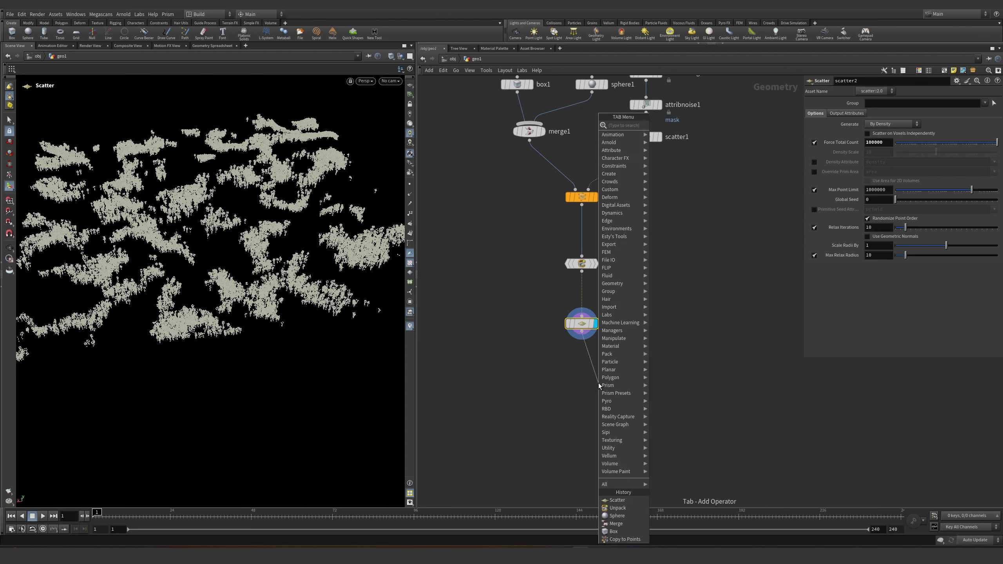
key("Escape")
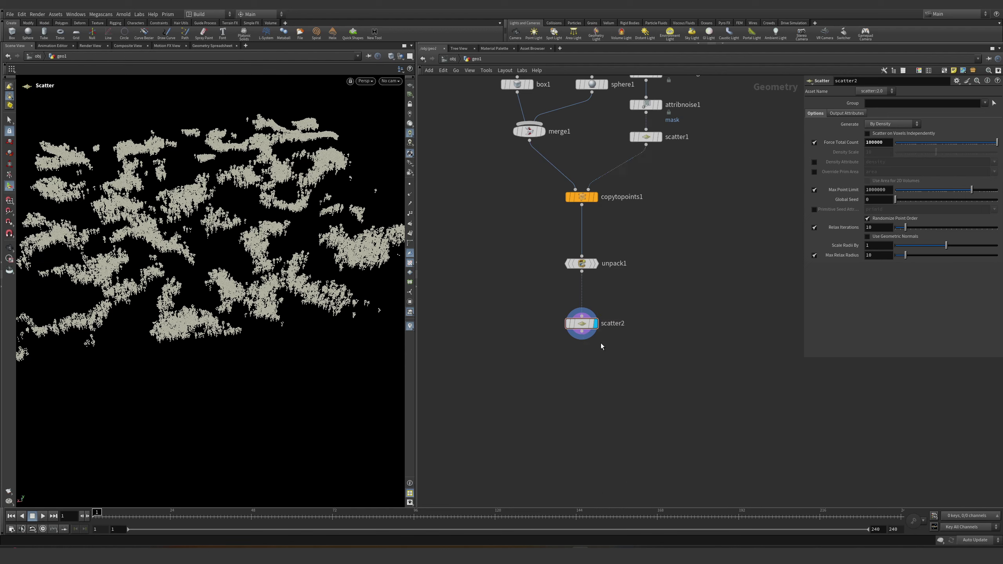
key("Tab")
type("wrangle")
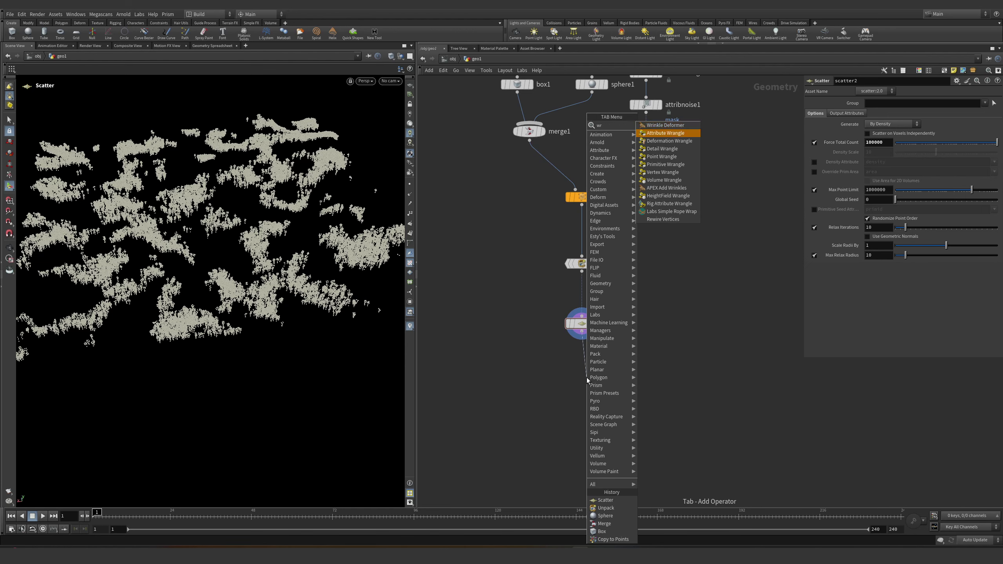
key("Return")
left_click(583, 372)
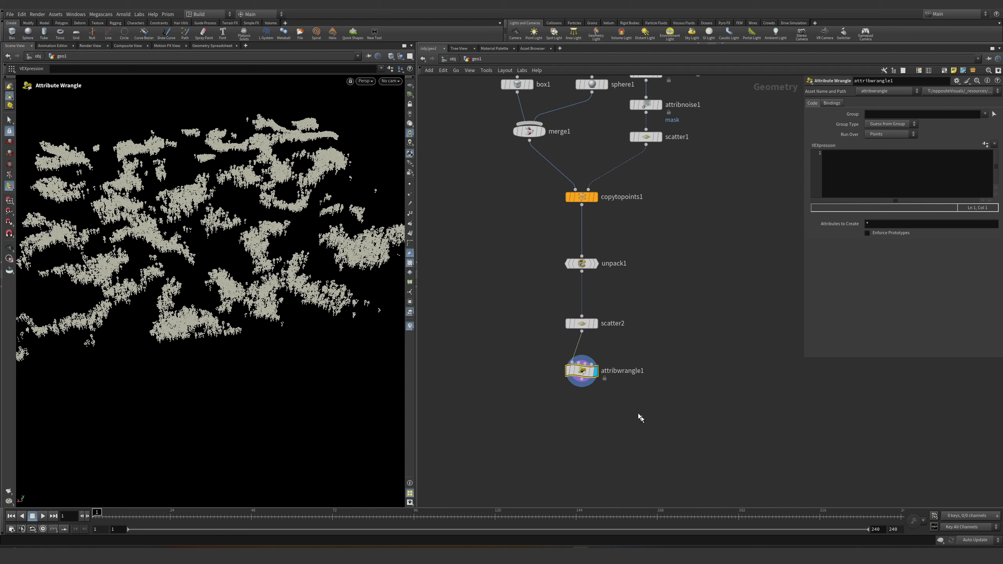
- Write the wrangle's VEX code on two lines: f@density = 1; and f@temperature = 1;
left_click(929, 184)
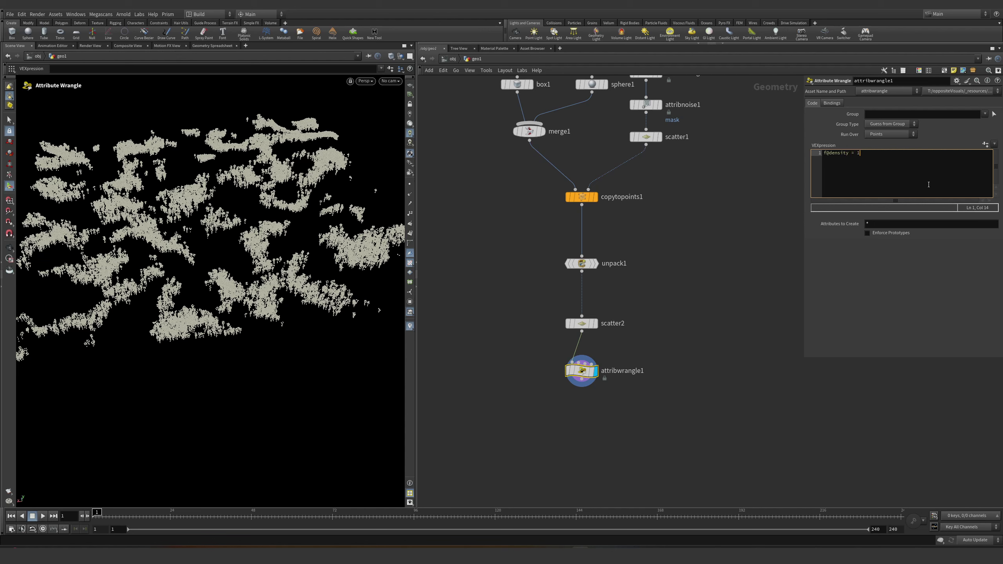
key("Return")
type("f@temperature = 1;")
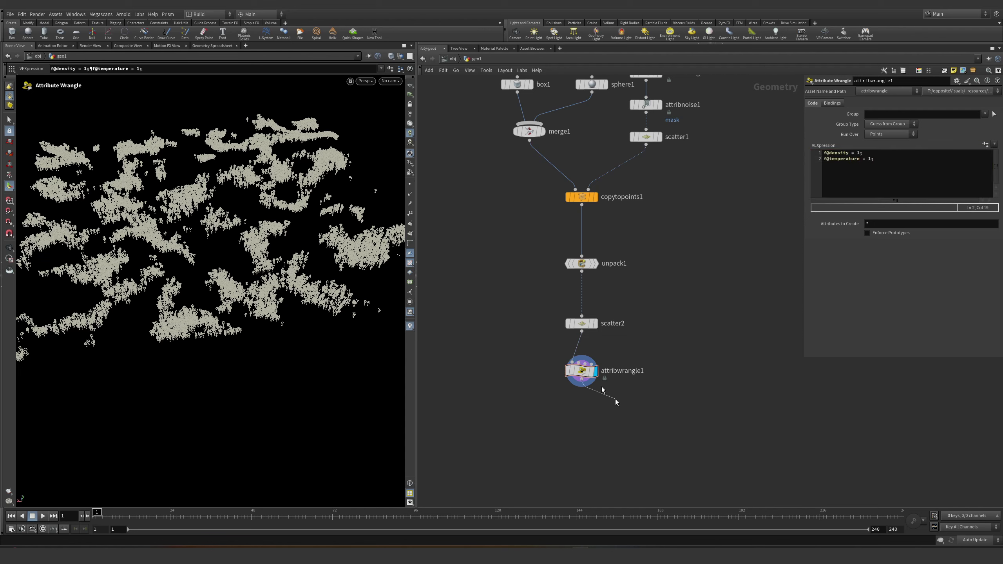
- Split the viewer pane to show the Scene View above the Geometry Spreadsheet listing the density and temperature attributes
left_click(211, 46)
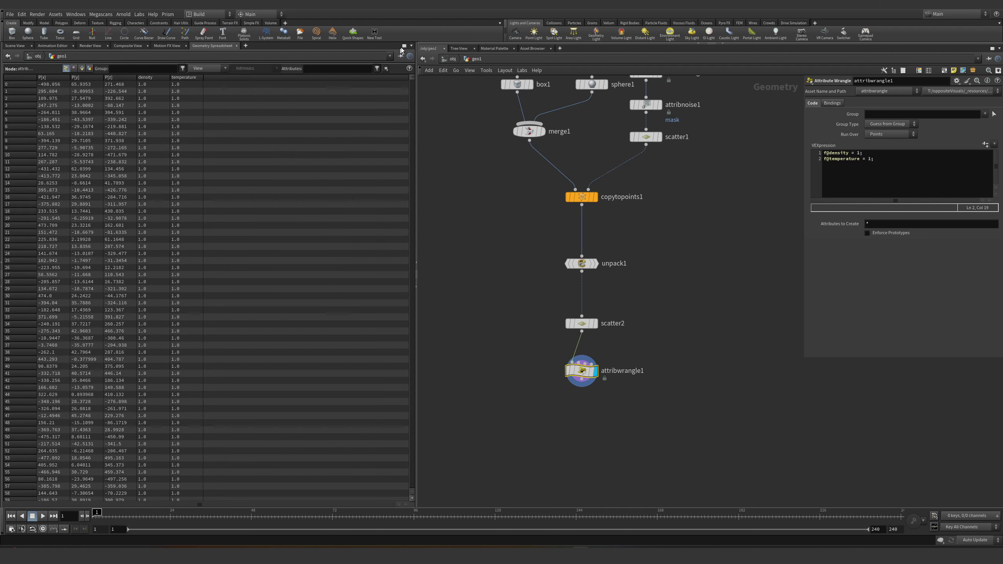
left_click(411, 45)
left_click(444, 155)
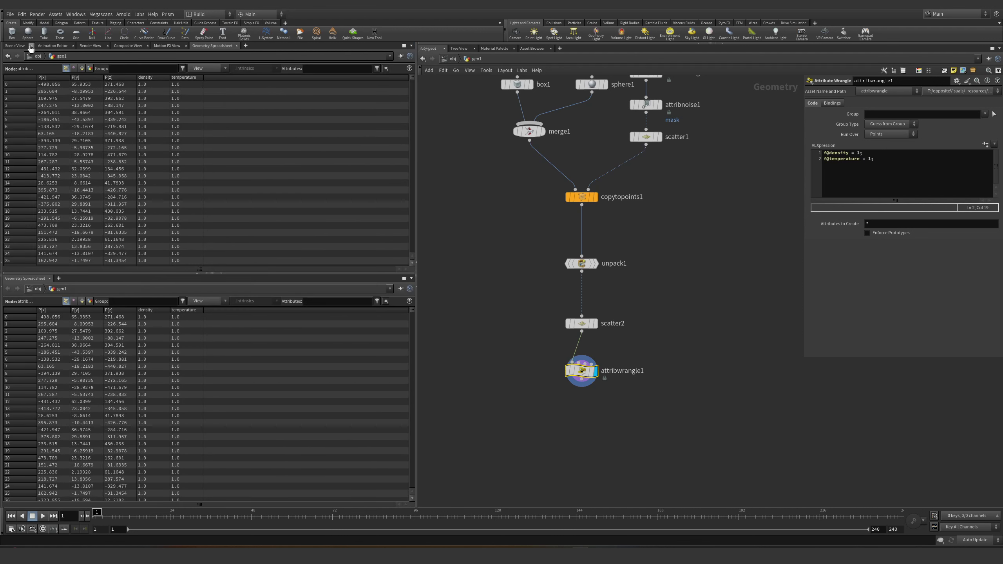
left_click(15, 45)
left_click(156, 310)
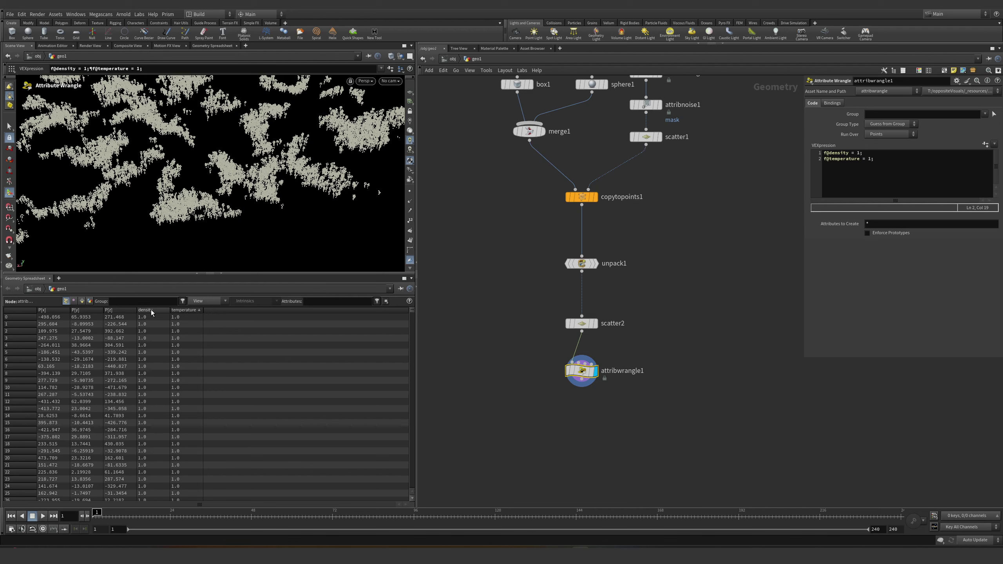
- Visualize the density attribute from the Attribute Wrangle's node info and frame all the points in the viewport
middle_click(580, 371)
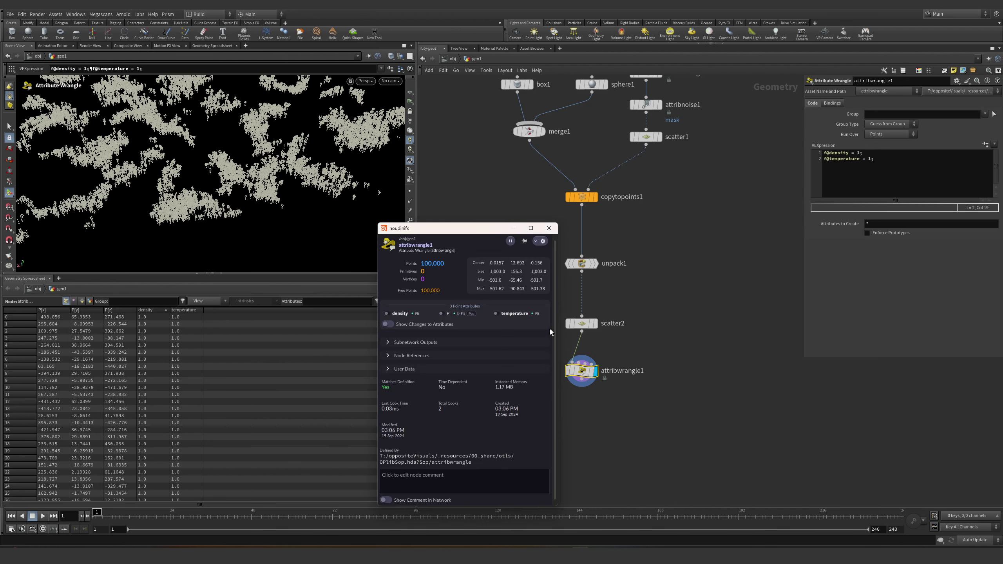
left_click(387, 314)
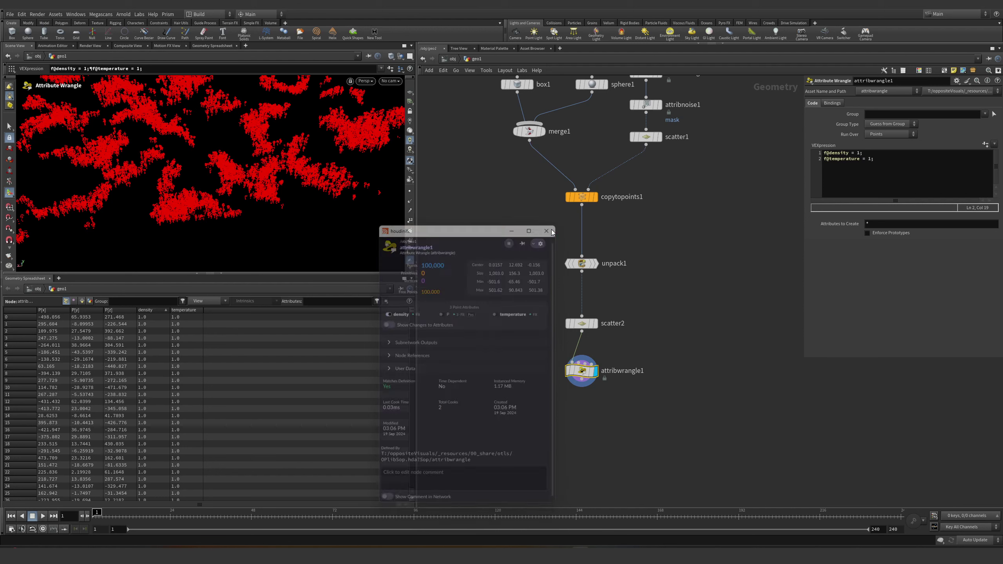
key("h")
- Add an Attribute Noise node connected below attribwrangle1
left_click(582, 385)
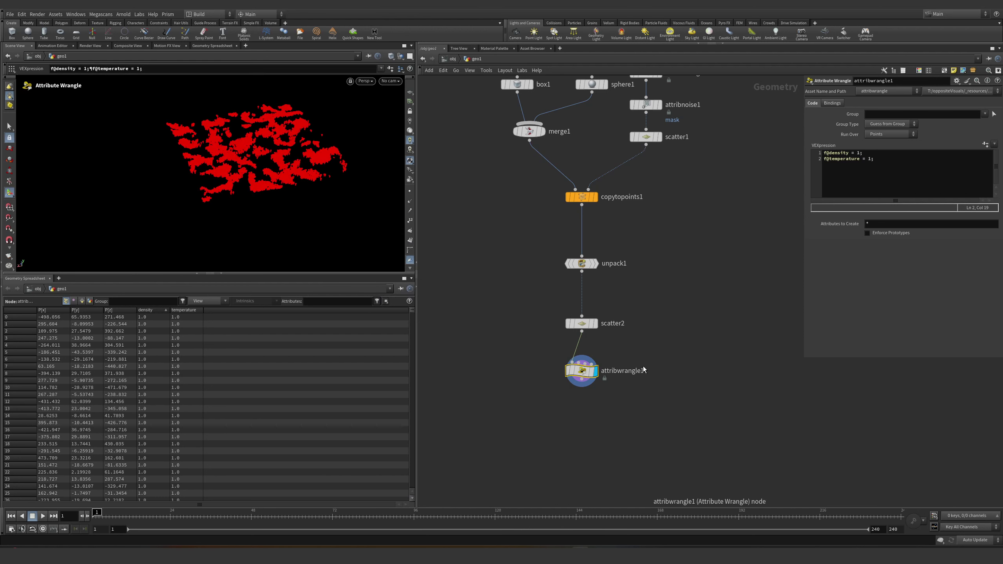
scroll(578, 367, "up", 1)
key("Tab")
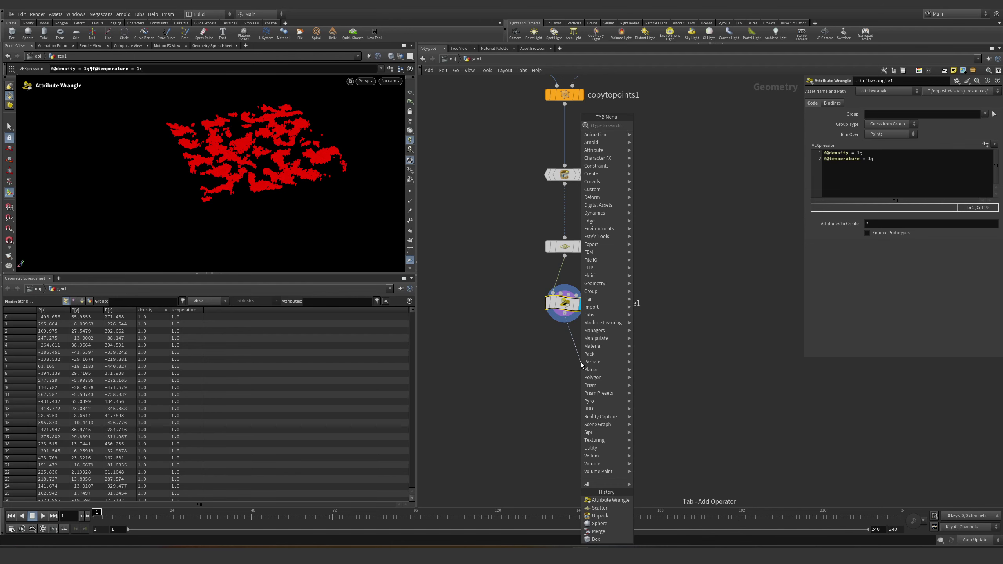
type("attrib no")
key("Return")
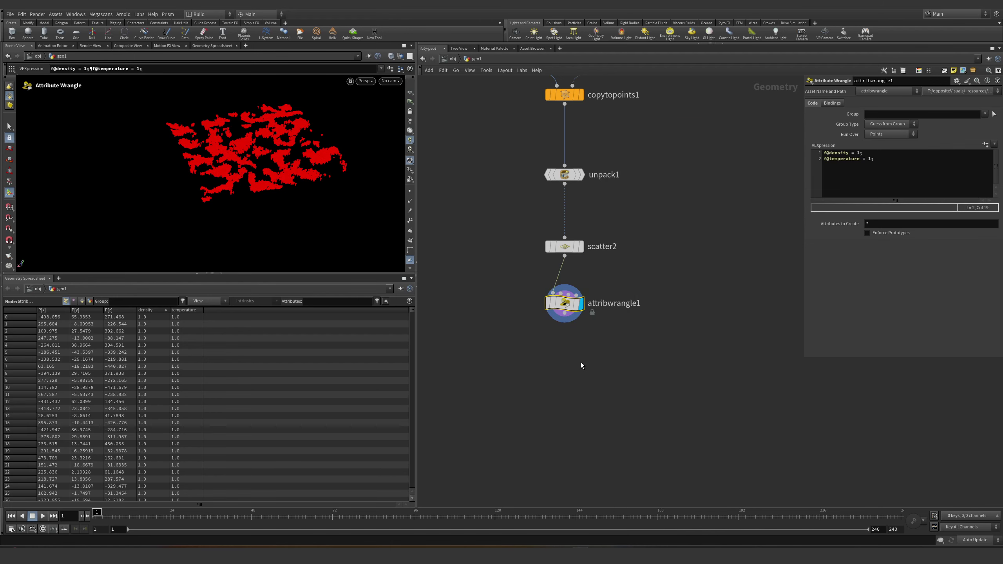
left_click(584, 362)
left_click_drag(636, 336, 539, 286)
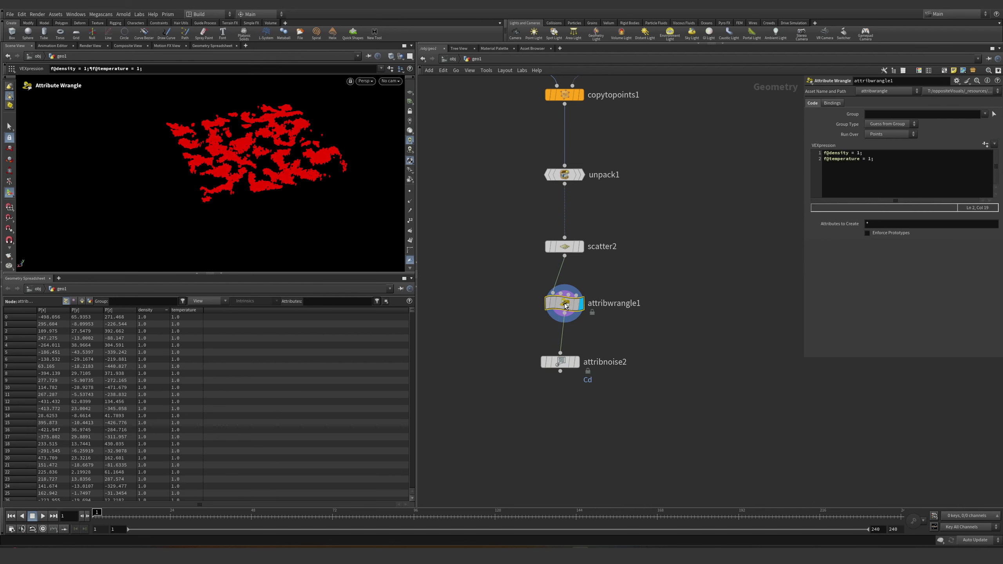
left_click_drag(287, 162, 300, 158)
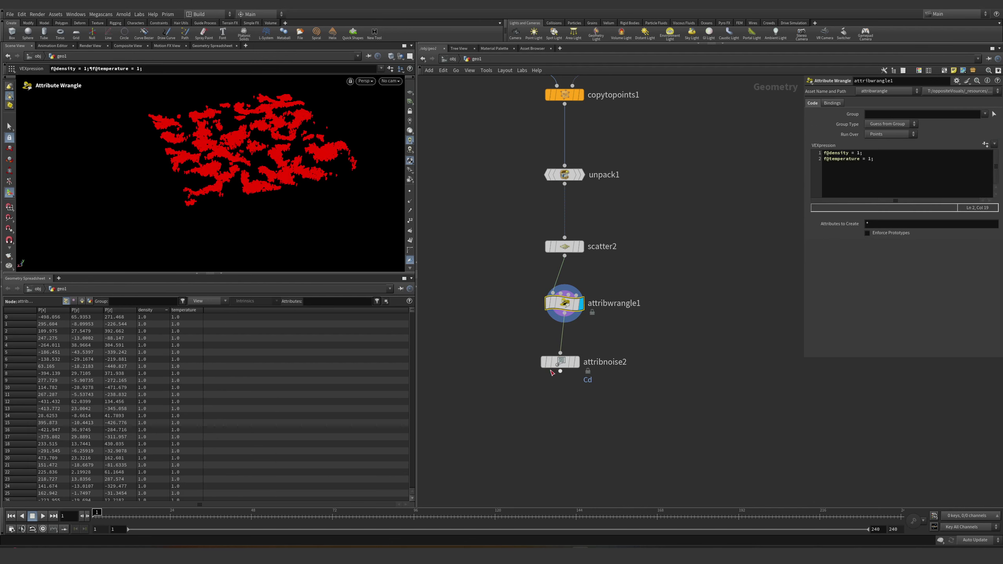
- Display attribnoise2 and have it multiply the float attribute density by the noise, with the remap ramp enabled
left_click(576, 362)
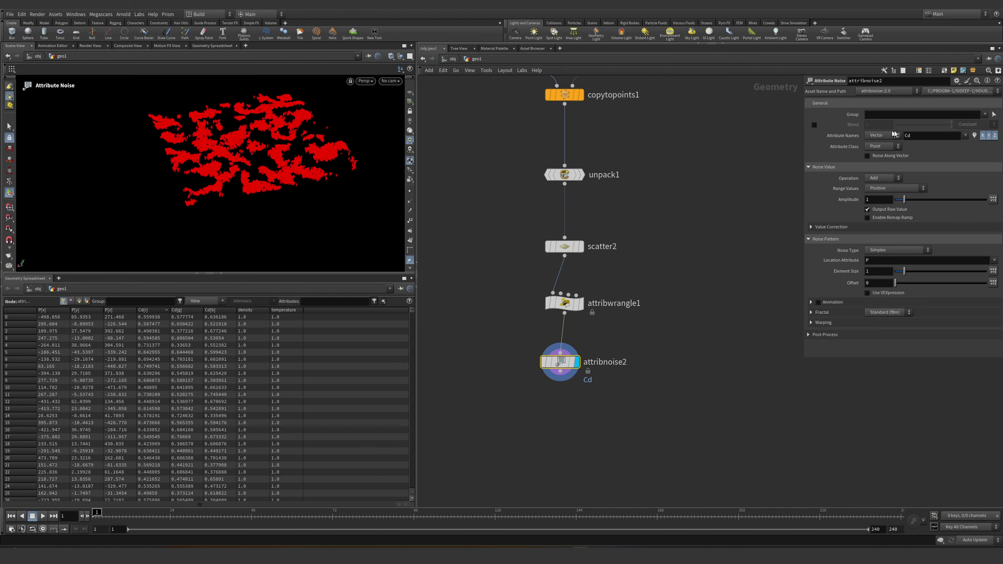
type("density")
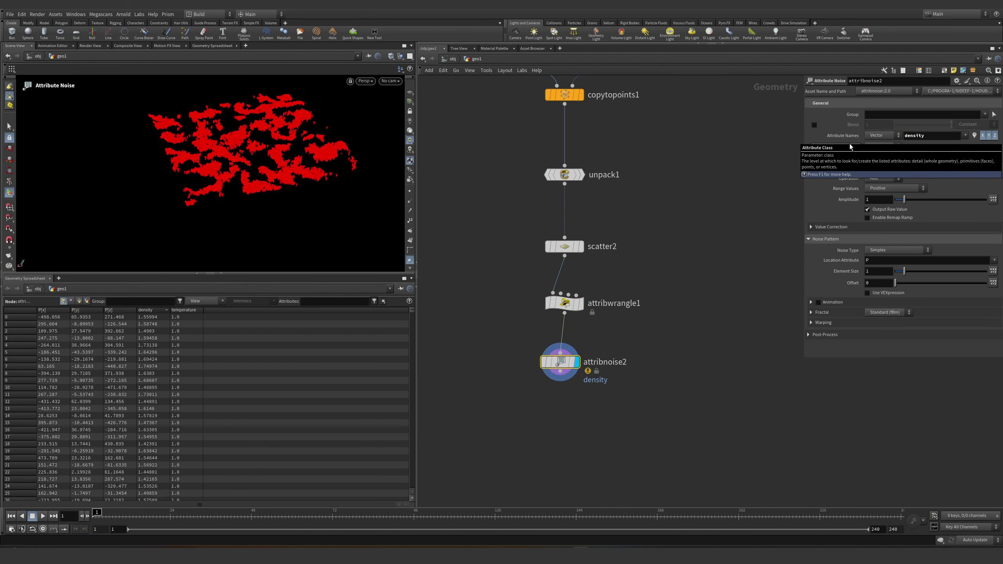
key("Return")
left_click(883, 177)
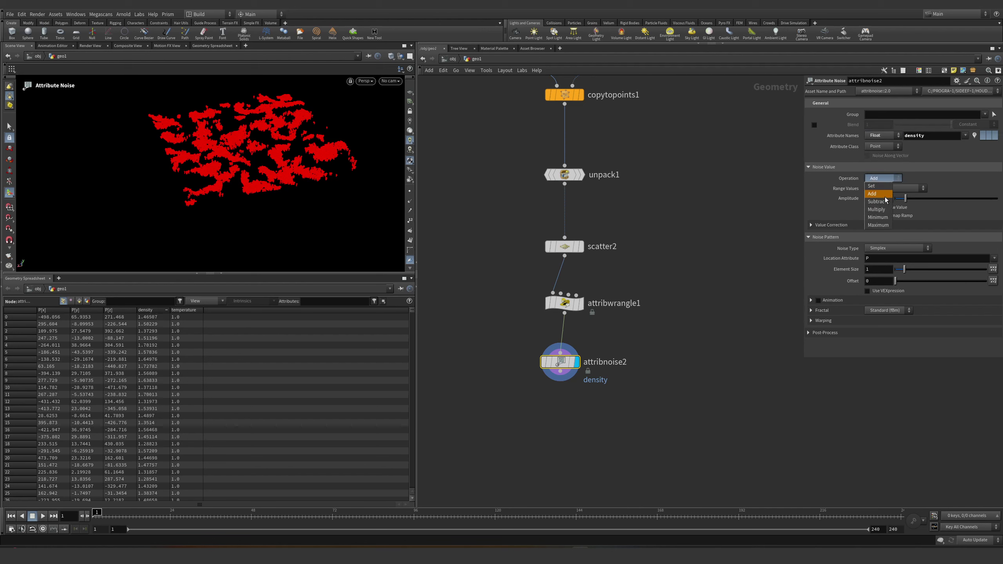
left_click(880, 206)
left_click(867, 216)
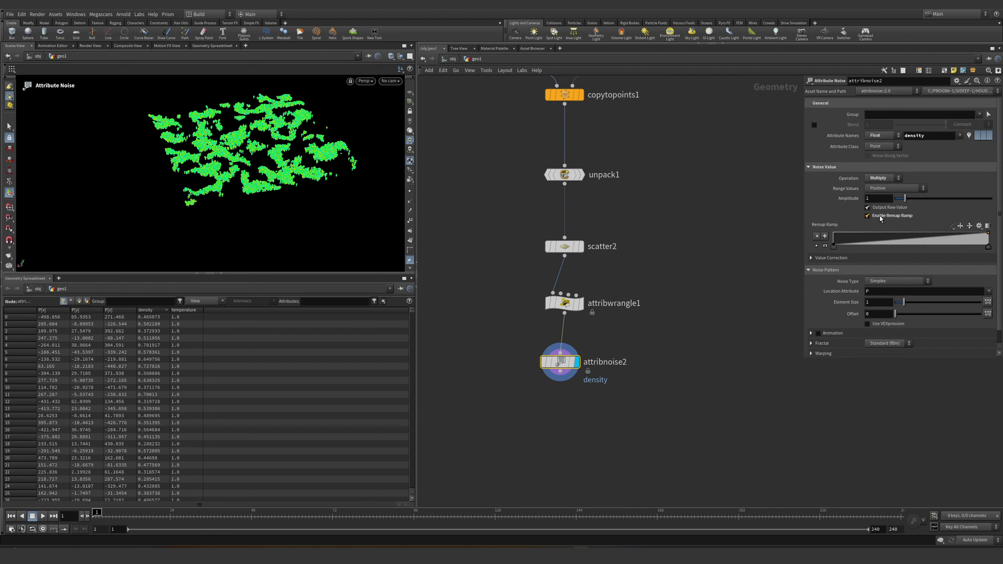
- Set the density noise's element size to 100 and offset to 14.9, and narrow its remap ramp to rise between the middle and about three quarters
left_click(874, 299)
type("100")
key("Return")
left_click_drag(895, 313, 920, 320)
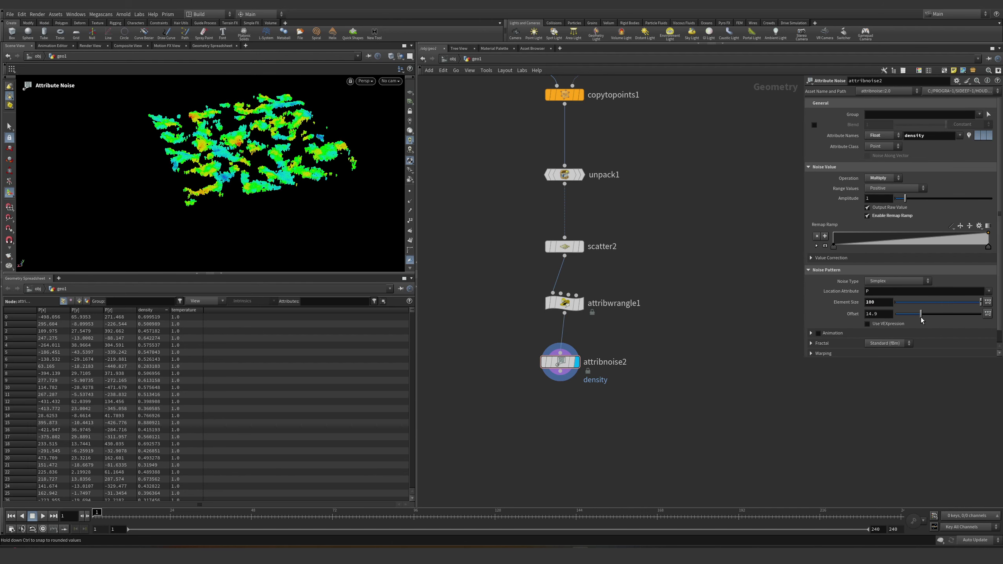
left_click_drag(898, 242, 950, 247)
mouse_move(221, 170)
left_mouse_down()
mouse_move(221, 142)
mouse_move(221, 178)
left_mouse_up()
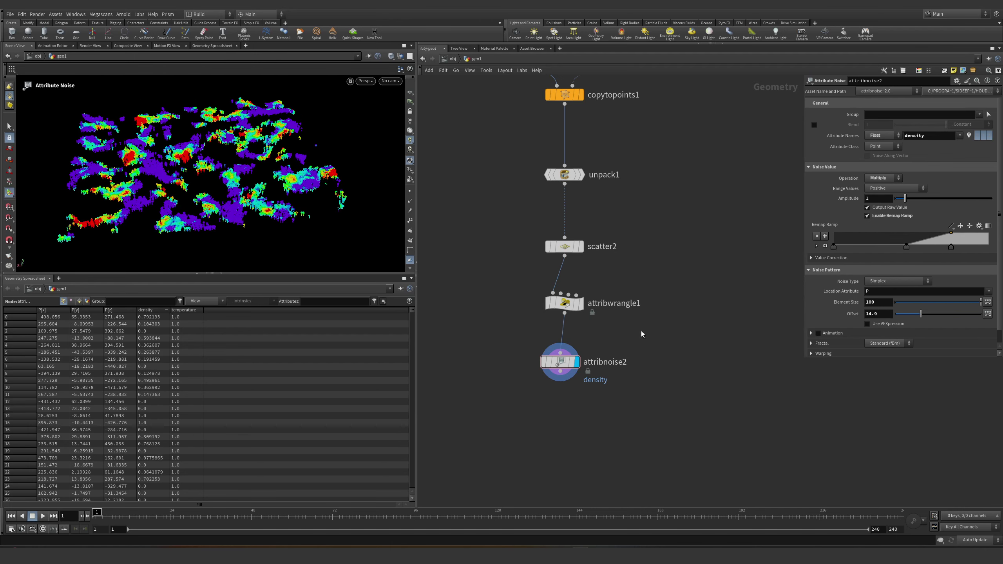
- Align attribnoise2 under the wrangle and duplicate it as a displayed node connected directly below
left_click_drag(622, 352, 628, 358)
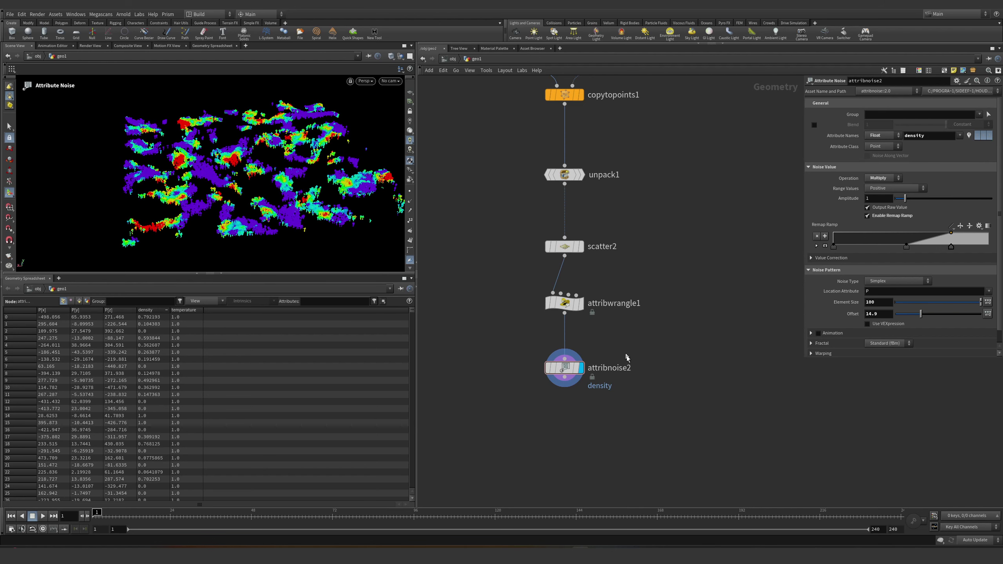
key("ctrl+c")
key("ctrl+v")
left_click(564, 409)
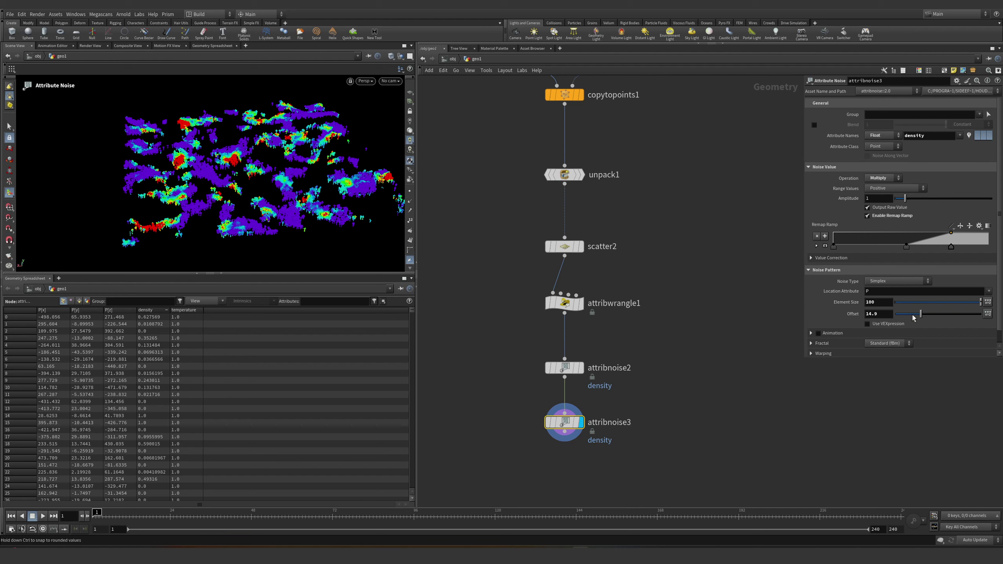
- Set the duplicated noise's offset to 17.2 and its target attribute to temperature
left_click_drag(912, 318, 924, 315)
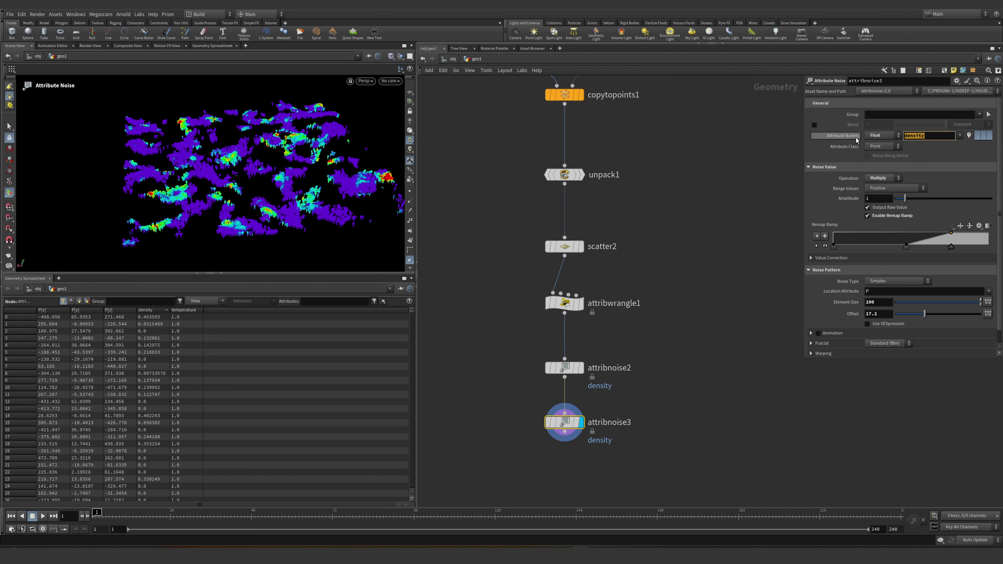
type("temperature")
key("Return")
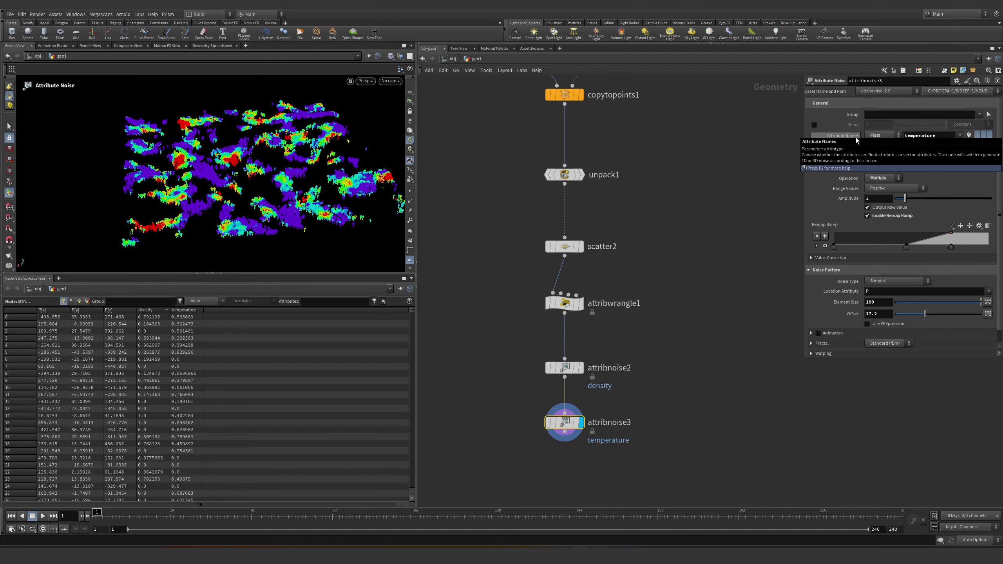
- Enlarge the Scene View by shrinking the Geometry Spreadsheet pane beneath it
scroll(291, 213, "up", 3)
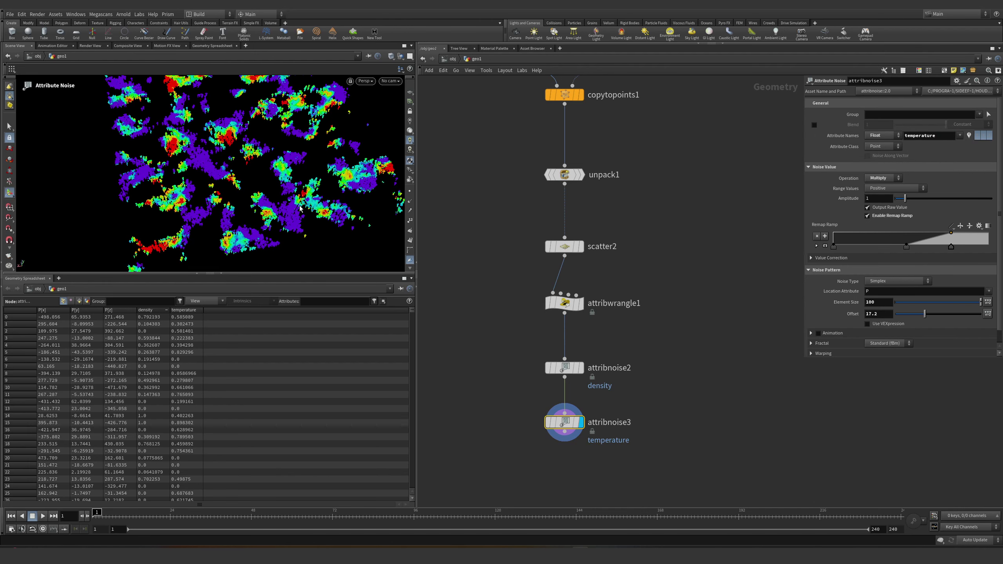
scroll(300, 208, "down", 3)
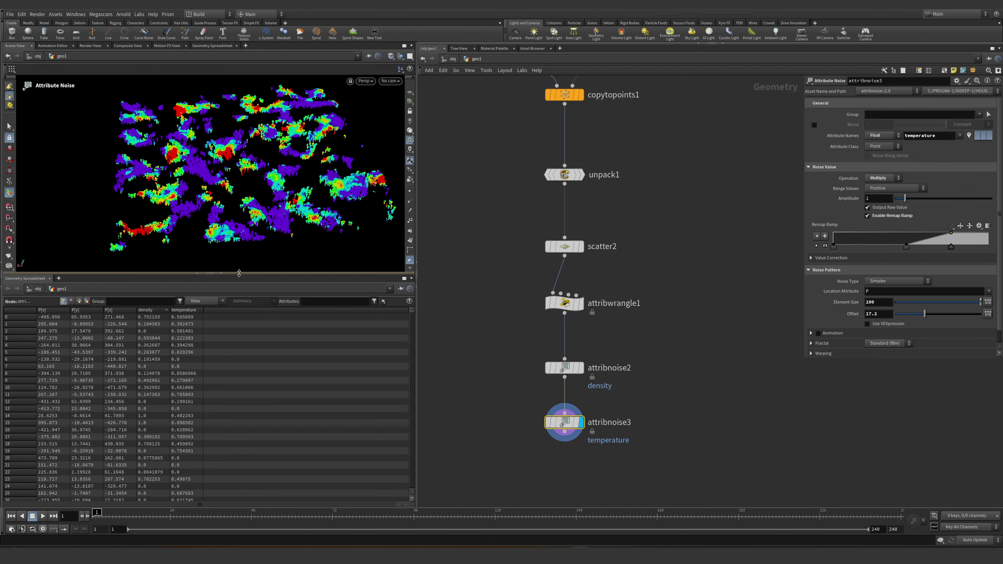
left_click_drag(210, 273, 237, 401)
- Add a Volume Rasterize Attributes node connected below attribnoise3
middle_click_drag(535, 427, 509, 339)
left_click(539, 342)
key("Tab")
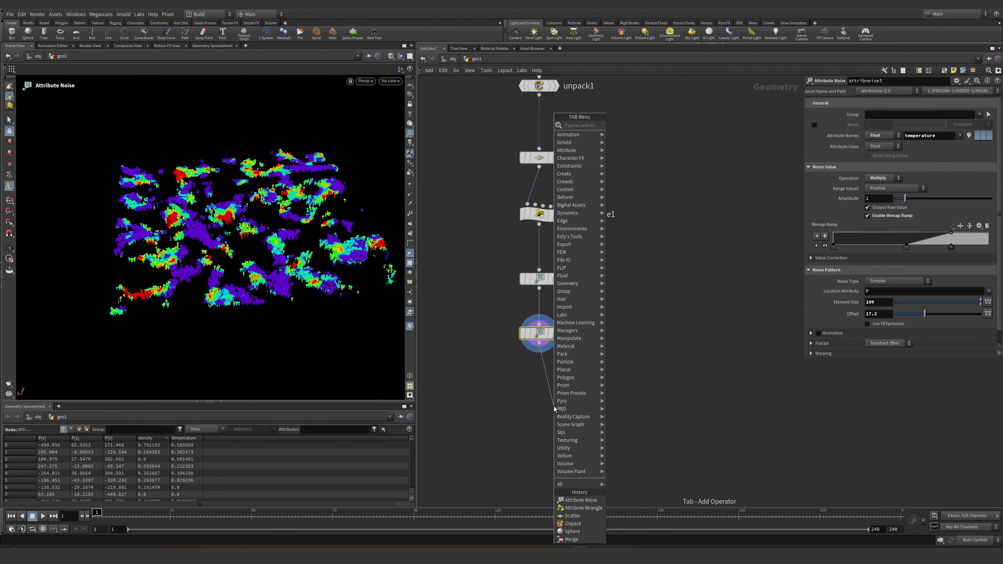
type("at ras")
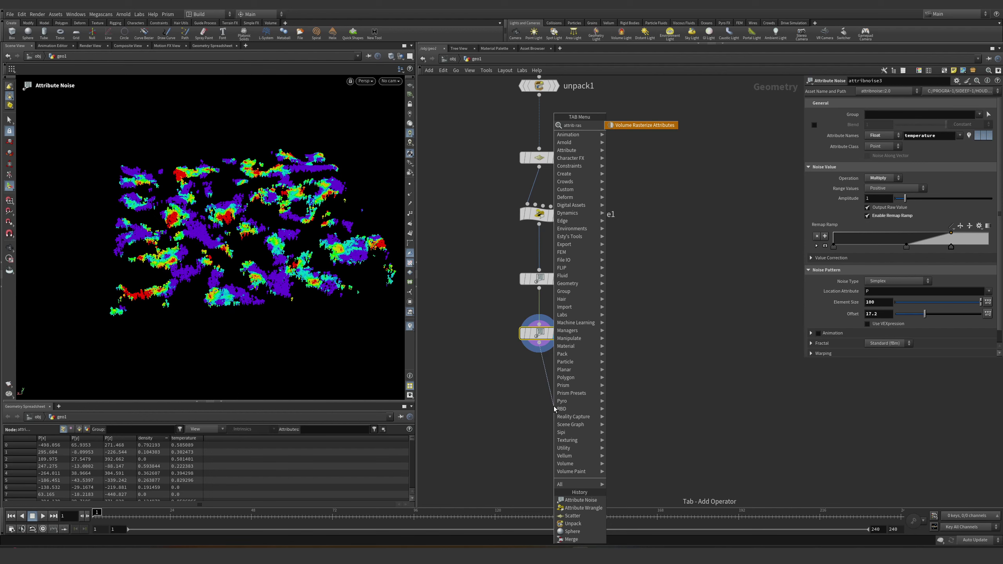
key("Return")
- Set the rasterize node's voxel size to 44, then display the node aligned under attribnoise3
double_click(879, 178)
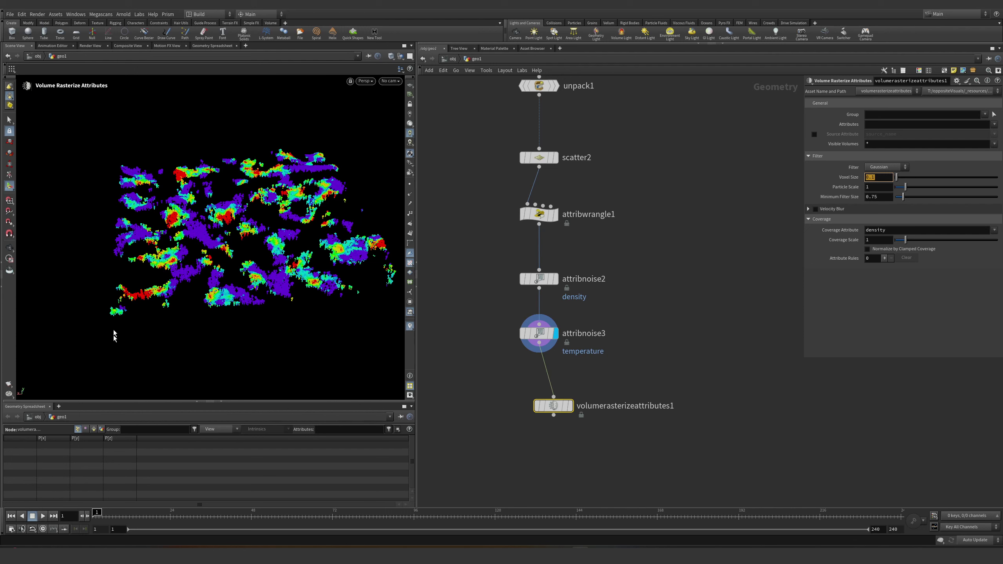
left_click(884, 180)
double_click(880, 178)
key("Home")
key("shift+End")
type("44")
key("Return")
mouse_move(573, 411)
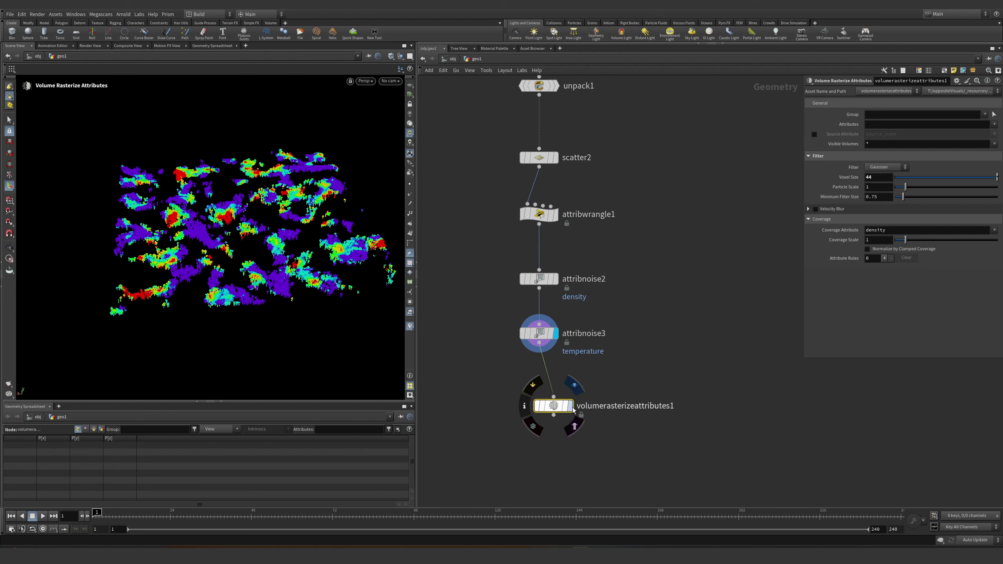
left_click_drag(573, 411, 560, 421)
- Enter density as the attribute to rasterize into a volume
left_click(885, 125)
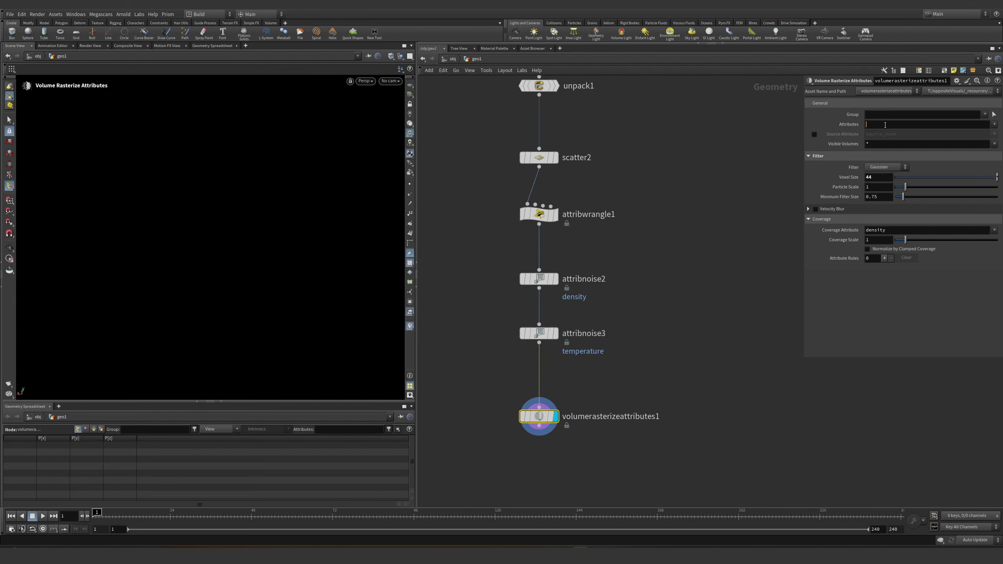
type("density")
key("Return")
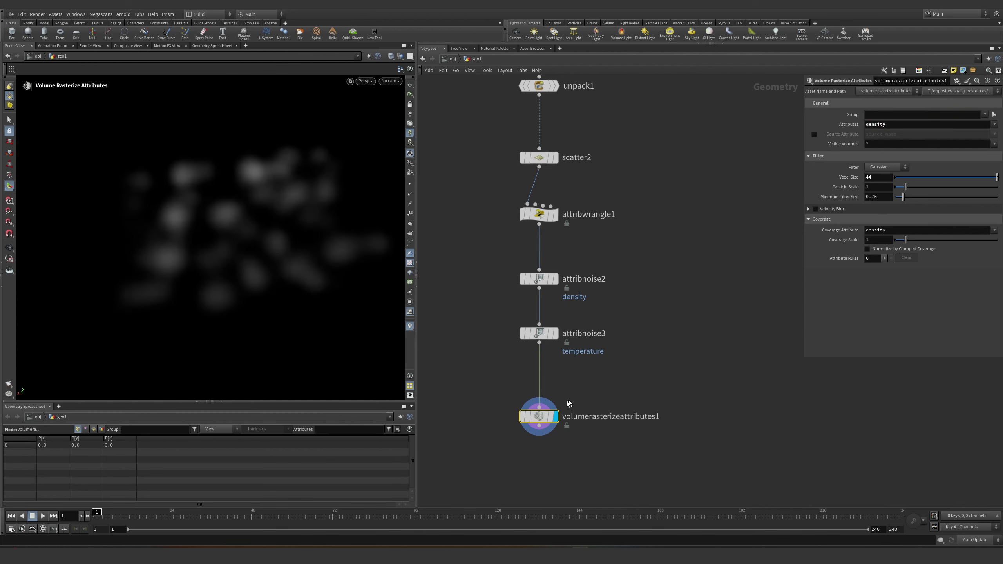
- Check the volume's resolution in the node info and reduce the voxel size in stages from 22 to 5
middle_click(539, 416)
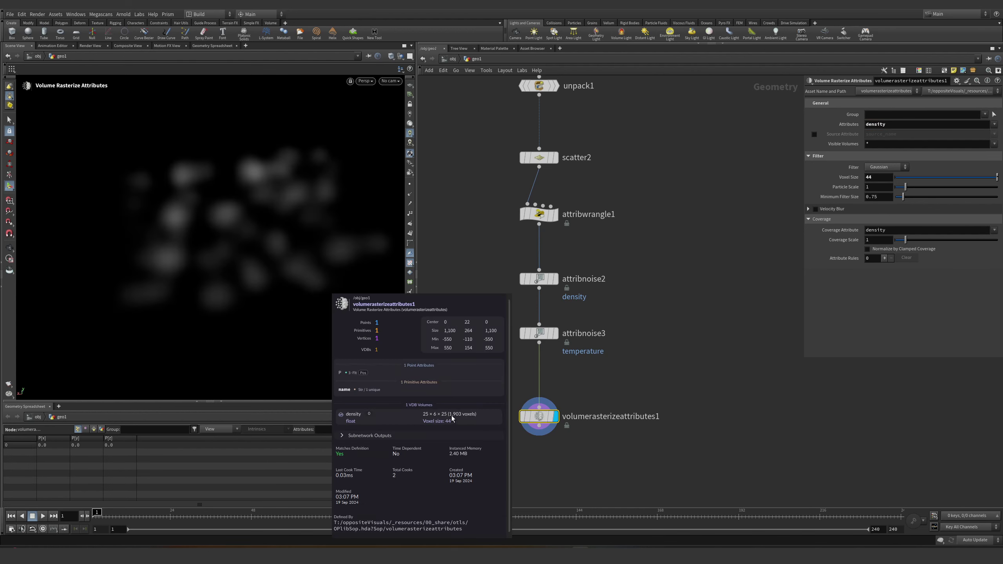
left_click(879, 177)
type("1")
key("Return")
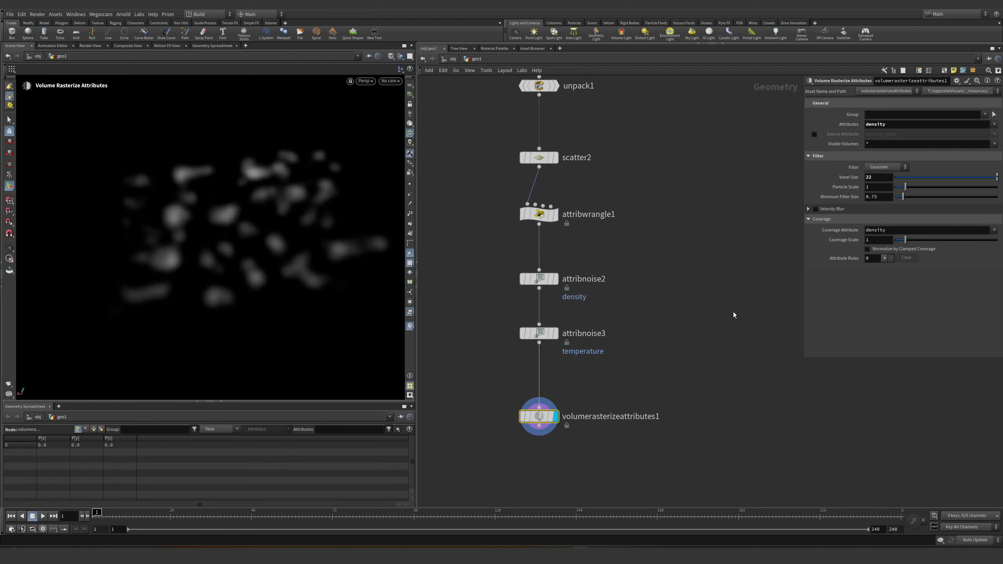
key("BackSpace")
type("5")
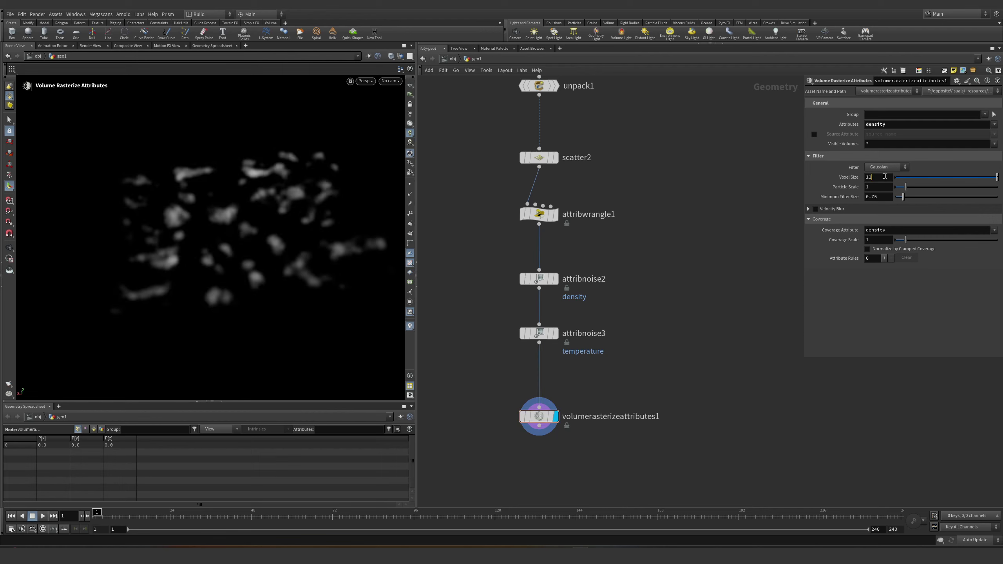
key("Return")
- Inspect the rasterized volume's node info and shape up close, and refine the voxel size to 2
mouse_move(509, 416)
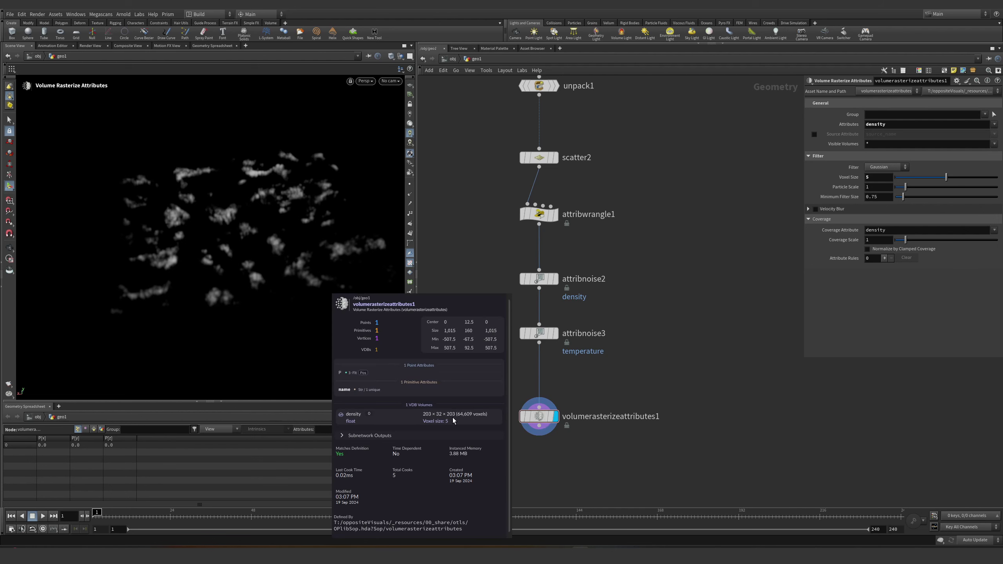
key("Escape")
left_click_drag(300, 256, 324, 237)
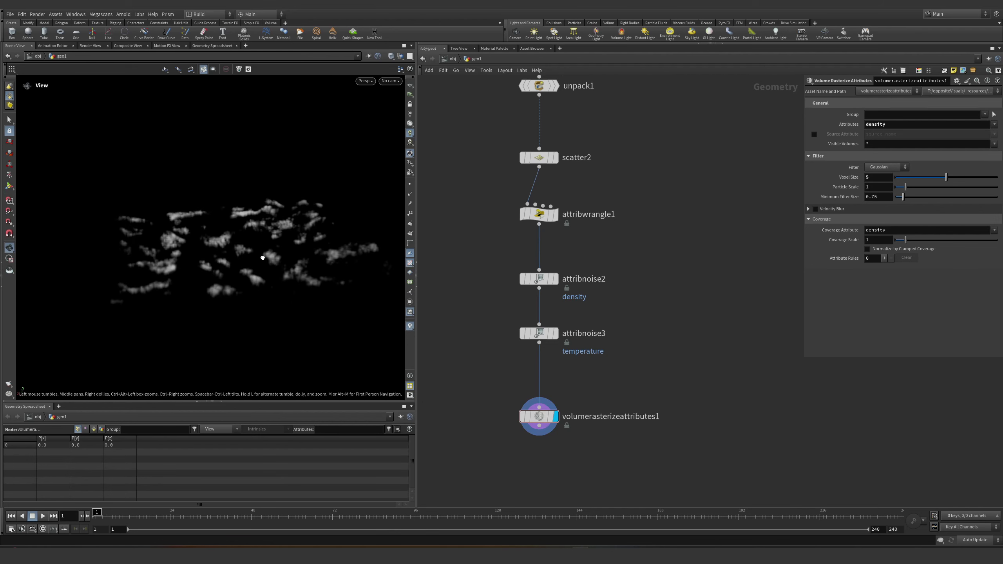
scroll(353, 262, "up", 3)
key("Return")
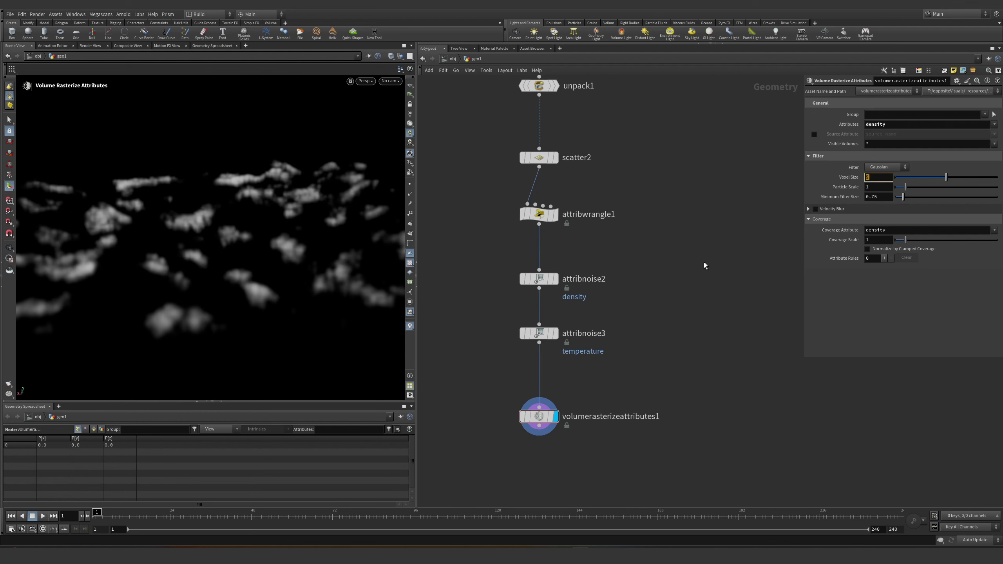
type("2")
key("Return")
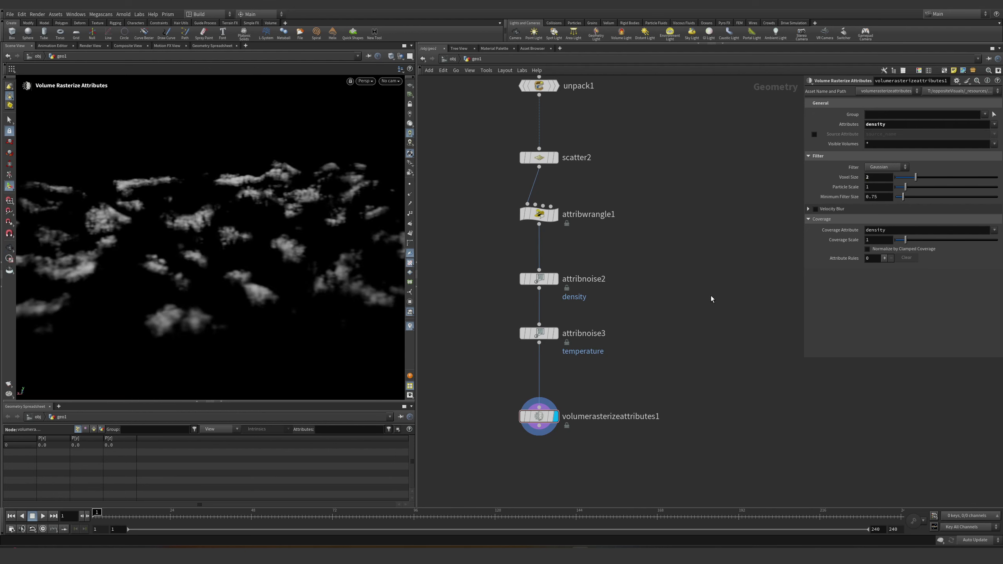
- Set the rasterize node's particle scale to 1.5 and limit its visible volumes to density
mouse_move(540, 421)
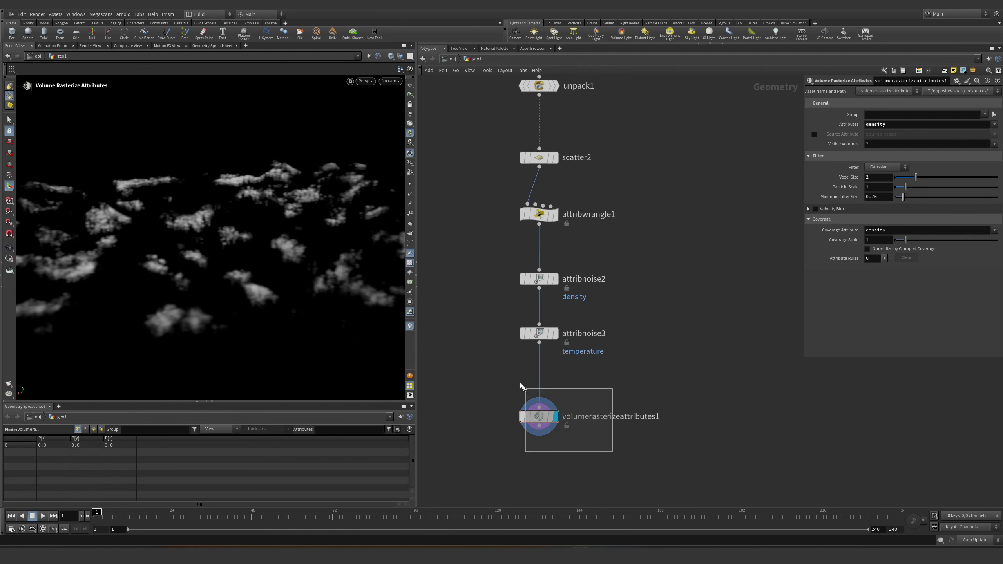
left_click_drag(907, 189, 910, 188)
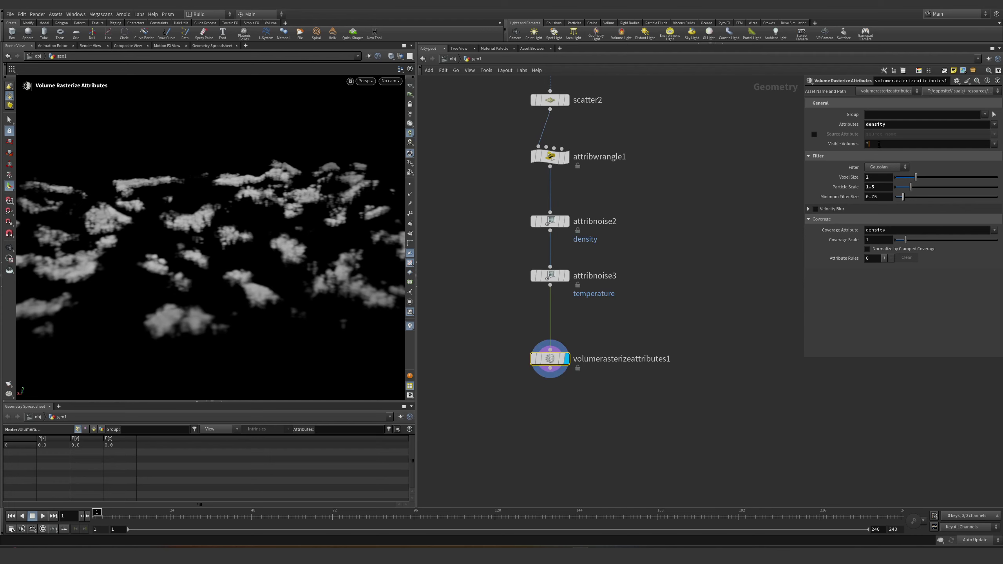
type("densityu")
key("Return")
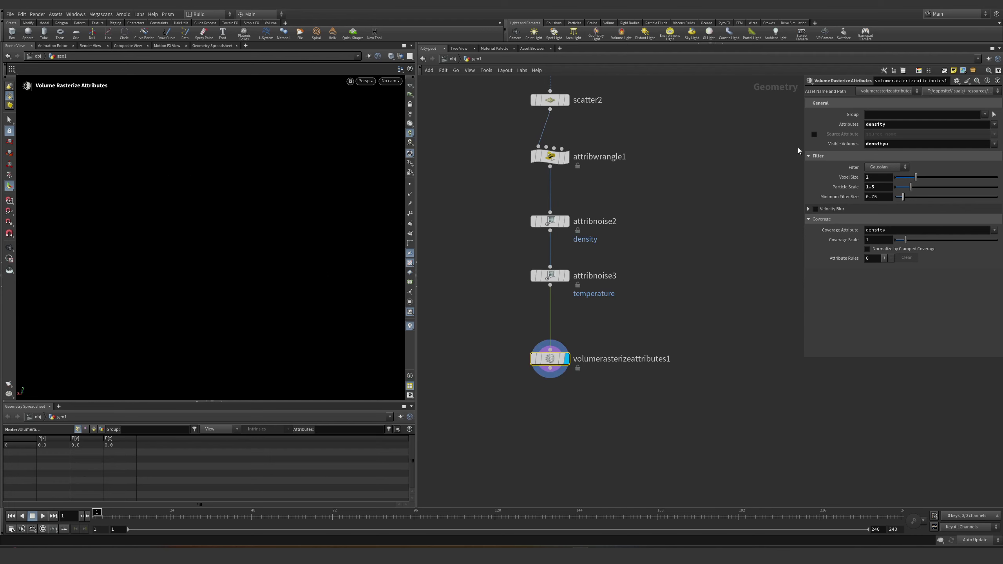
left_click(899, 146)
key("Return")
- Add temperature after density in the rasterized attributes and view the volume from several angles
left_click(900, 124)
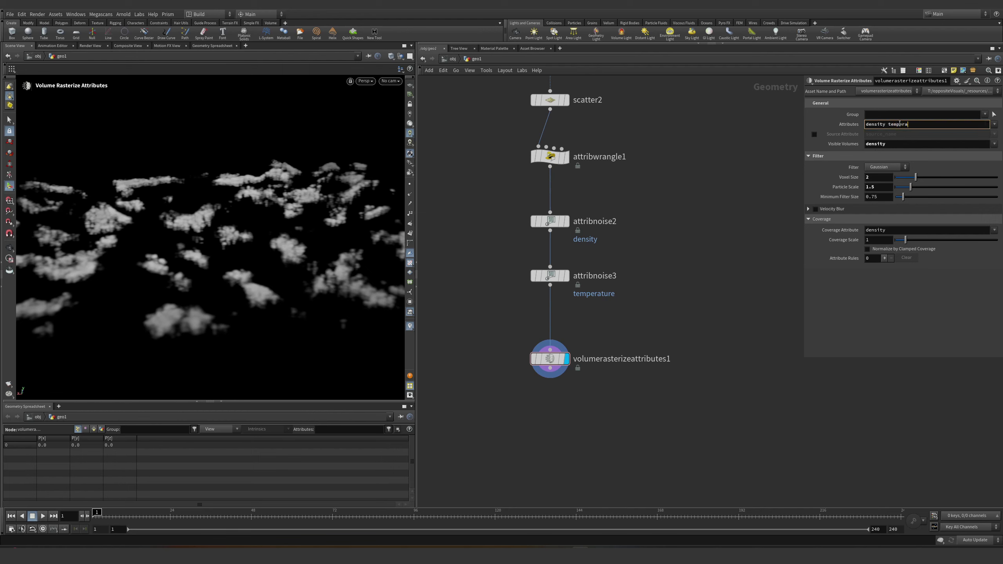
type("temperature")
key("Return")
key("Escape")
left_click_drag(291, 246, 267, 283)
key("Return")
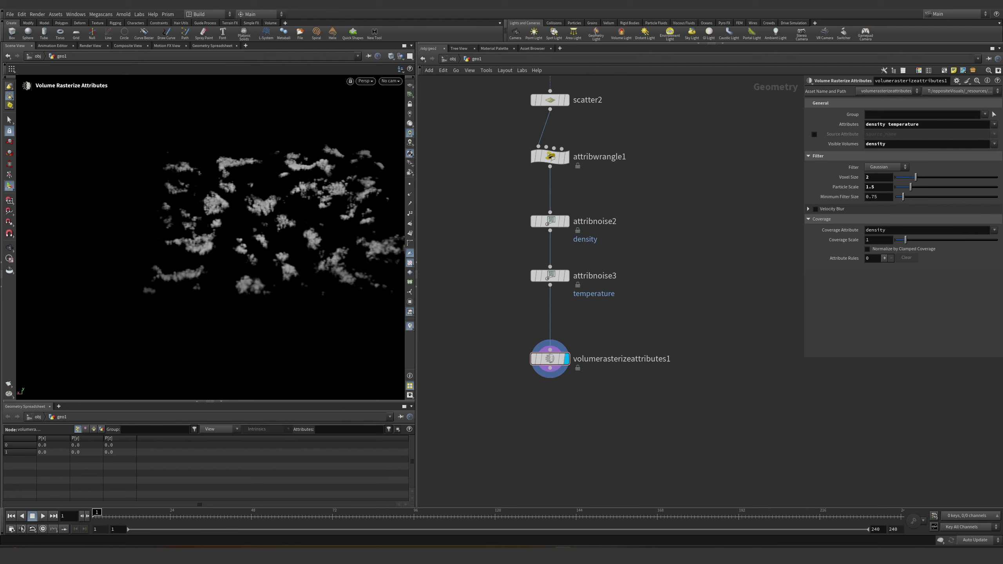
double_click(879, 178)
mouse_move(292, 233)
left_mouse_down()
mouse_move(300, 237)
mouse_move(275, 241)
left_mouse_up()
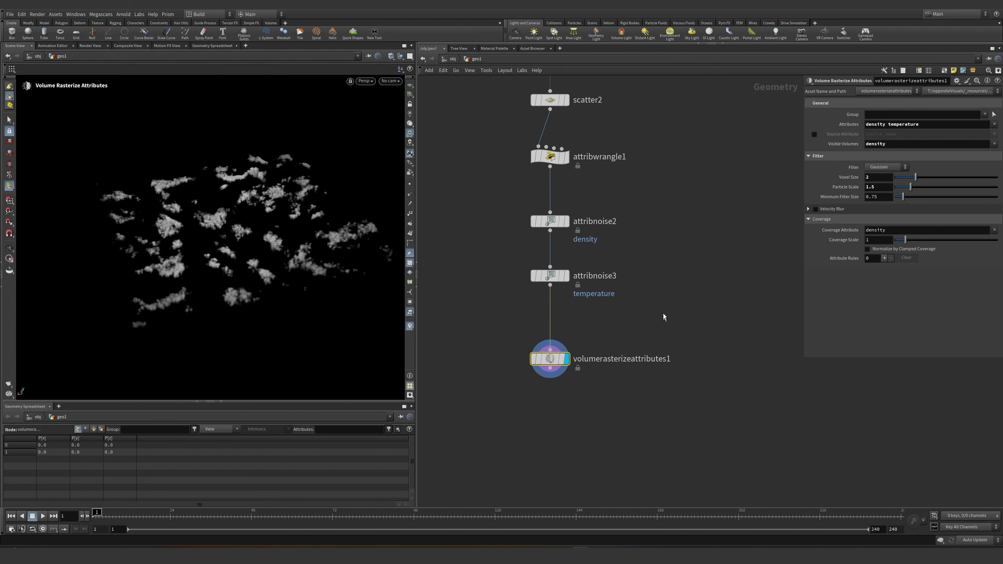
- Save the scene file presentation.hip
left_click(9, 14)
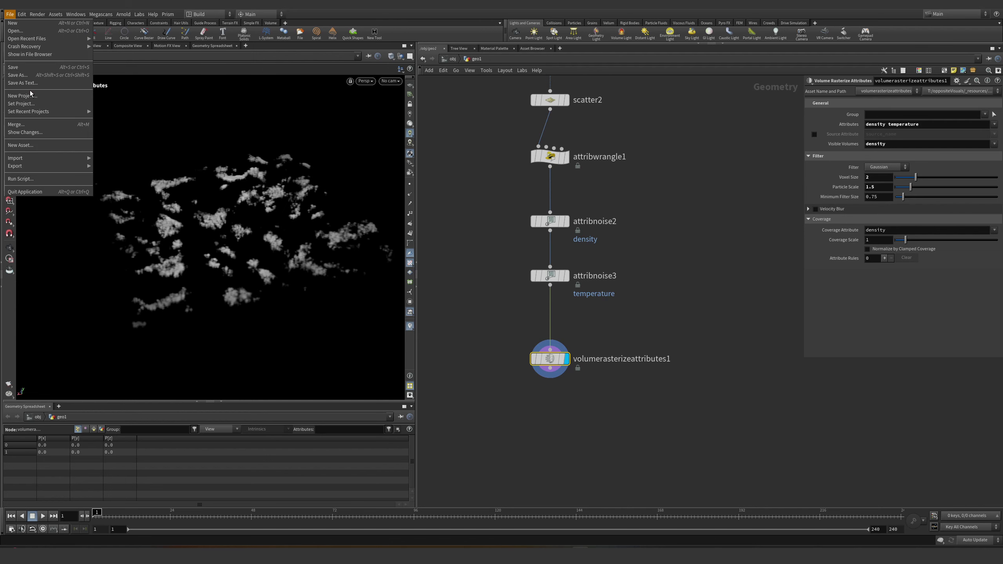
left_click(89, 79)
key("Escape")
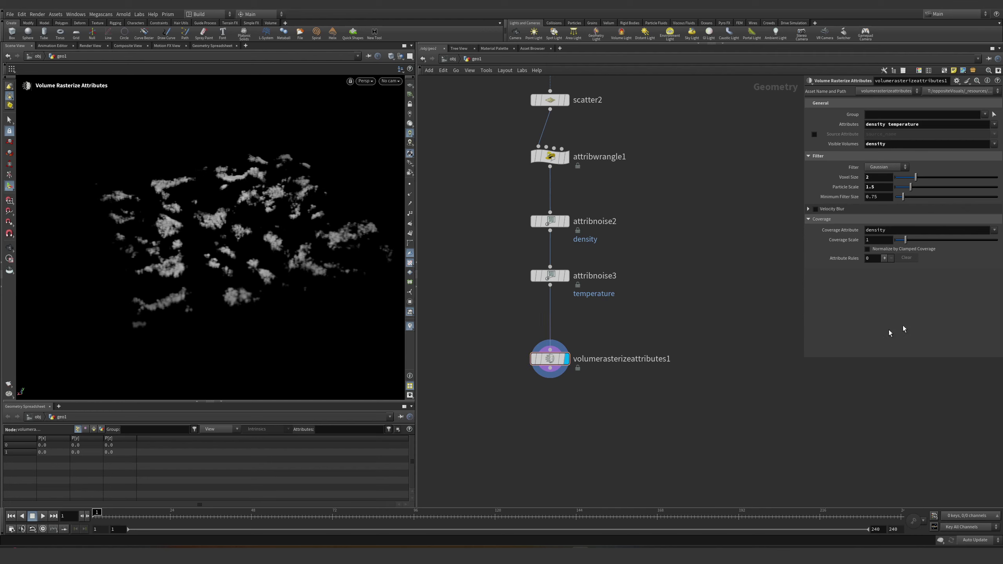
key("ctrl+s")
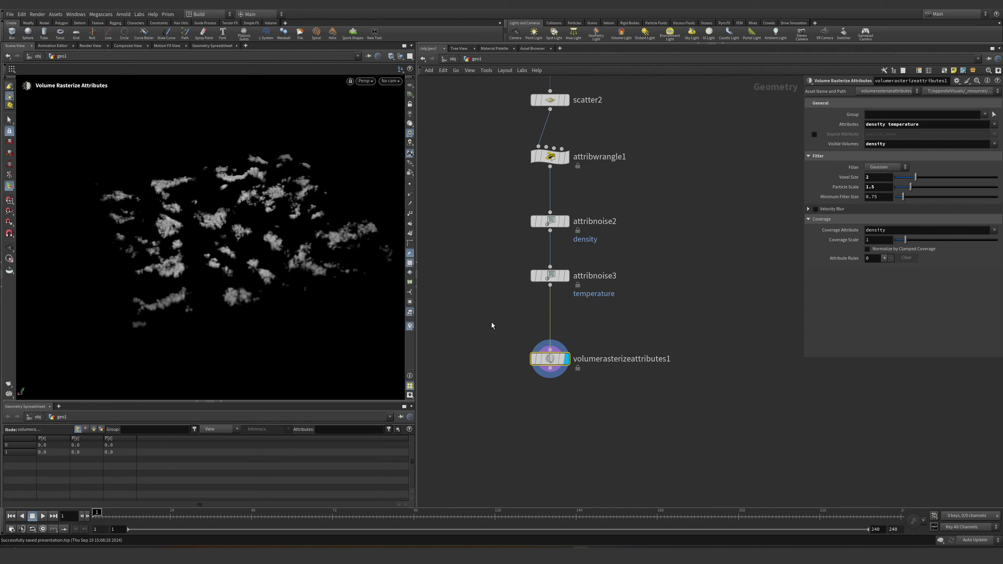
- Connect a Pyro Solver to the volume rasterize node's output and set its voxel size to 2
left_click(549, 368)
key("Tab")
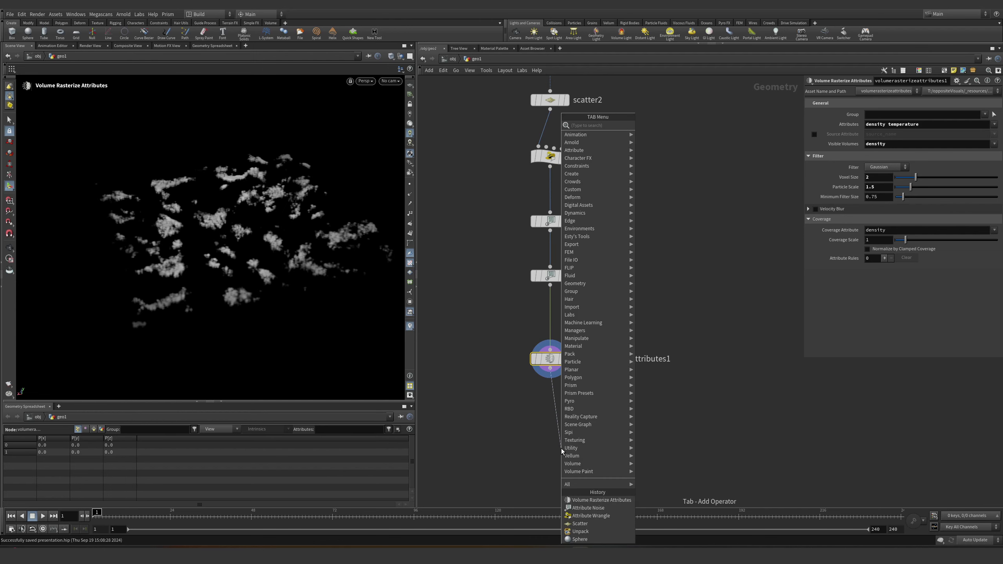
type("pyro so")
key("Escape")
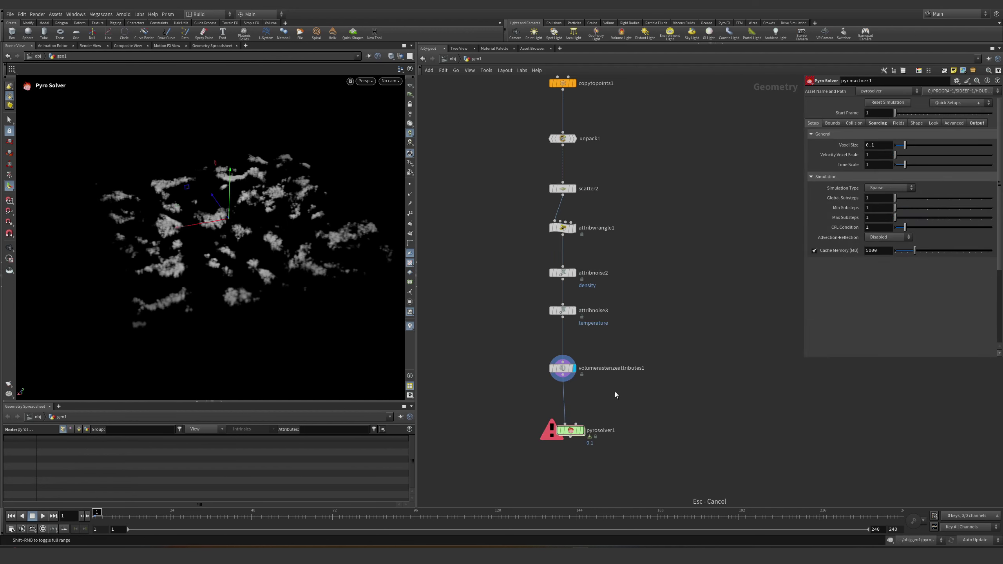
left_click_drag(563, 381, 553, 377)
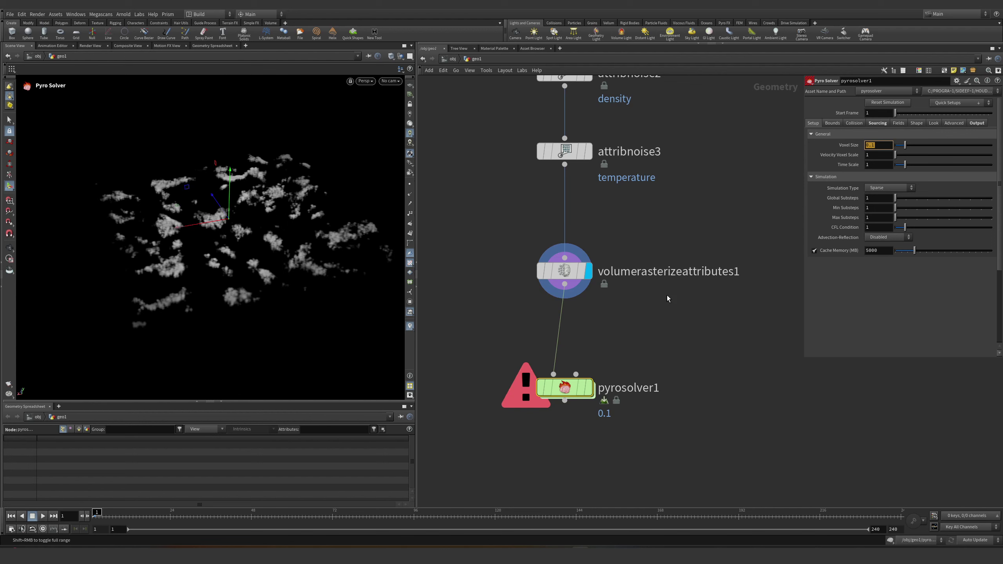
type("2")
key("Return")
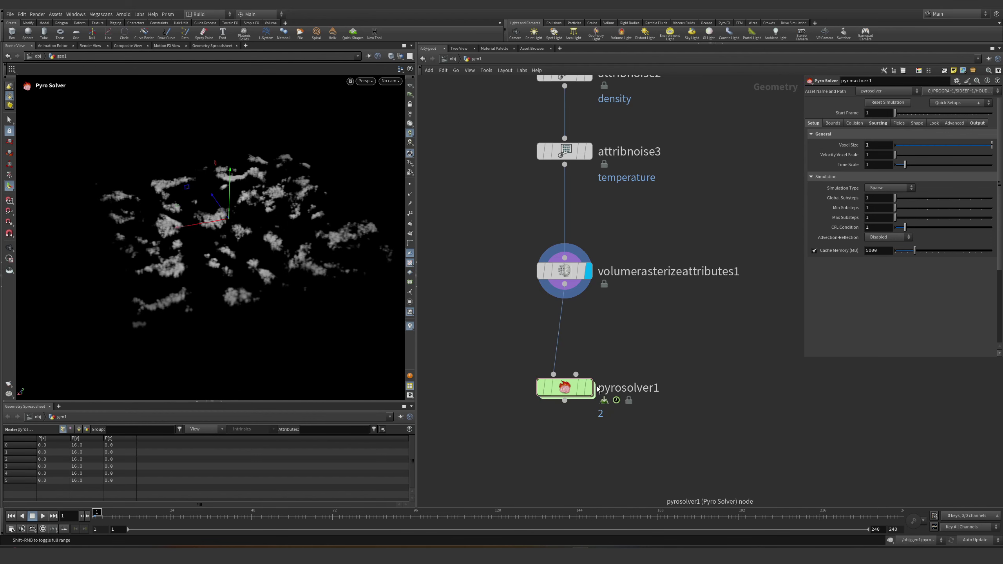
- Display the pyro solver's result, play the first frames of the simulation, and inspect the solver's node info
left_click(591, 389)
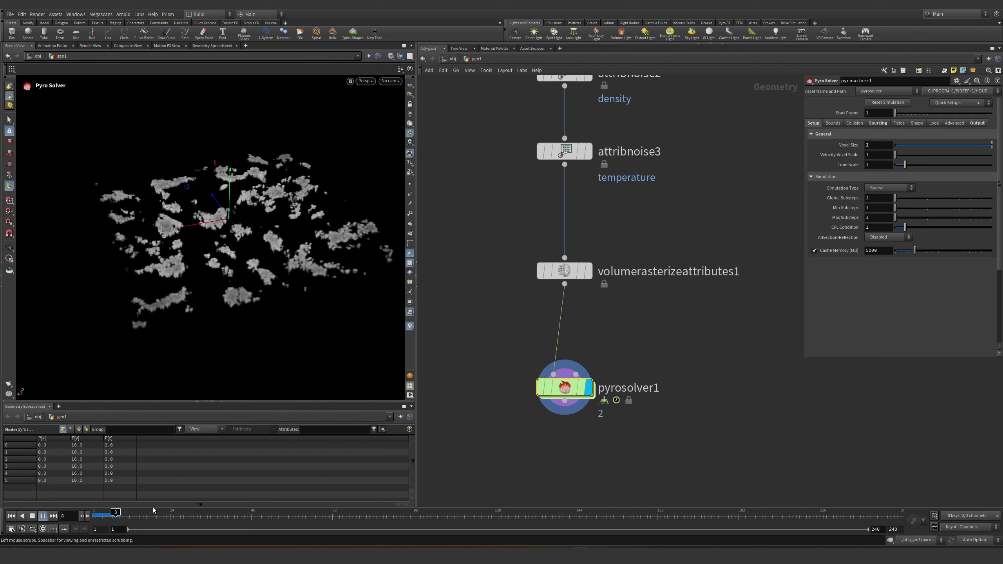
left_click(107, 515)
mouse_move(128, 516)
left_mouse_down()
mouse_move(113, 516)
mouse_move(122, 516)
left_mouse_up()
mouse_move(571, 391)
mouse_move(521, 387)
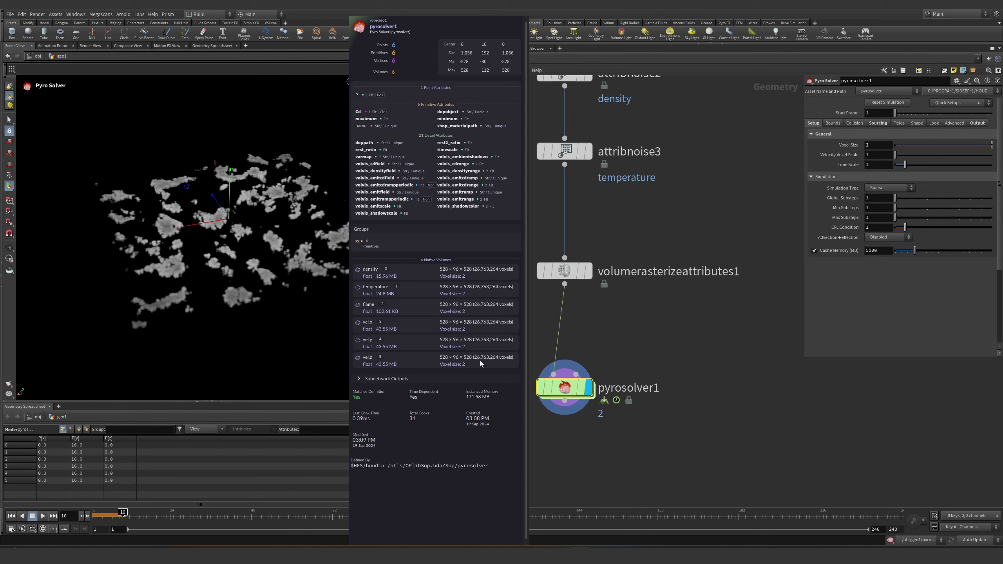
- Examine the pyro solver's output, advanced and setup parameters, including the exported fields and post-process options
left_click(976, 123)
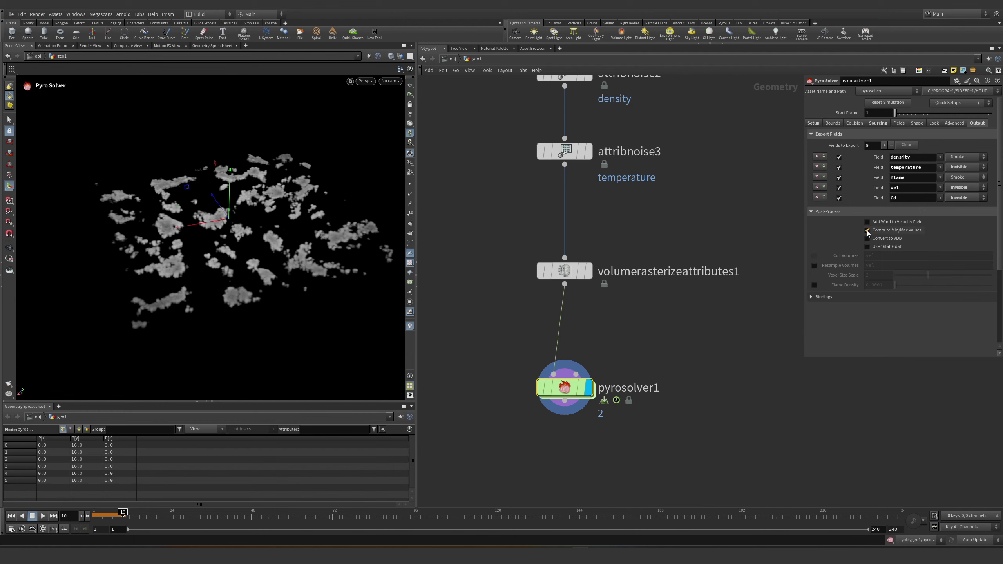
scroll(702, 263, "down", 2)
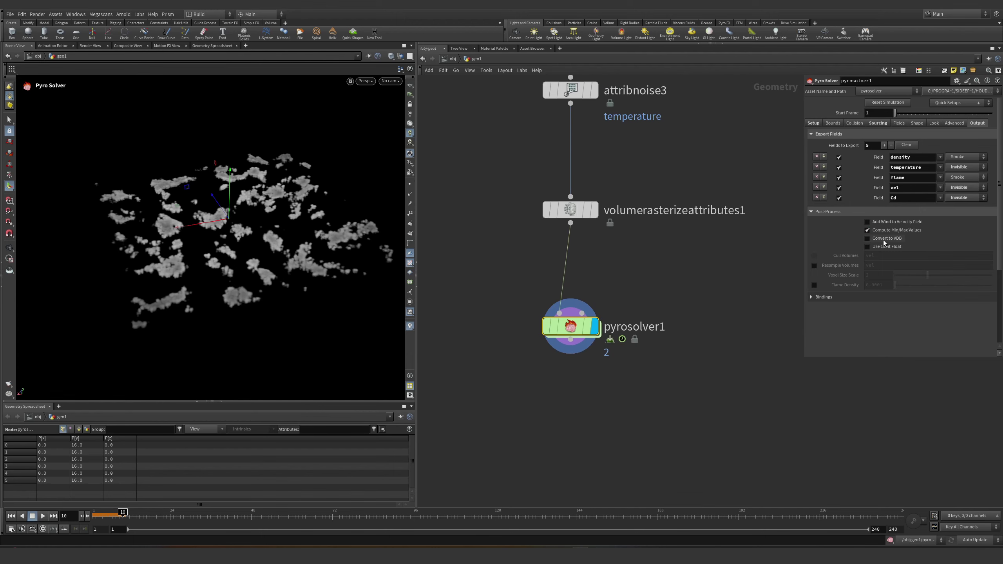
left_click(953, 123)
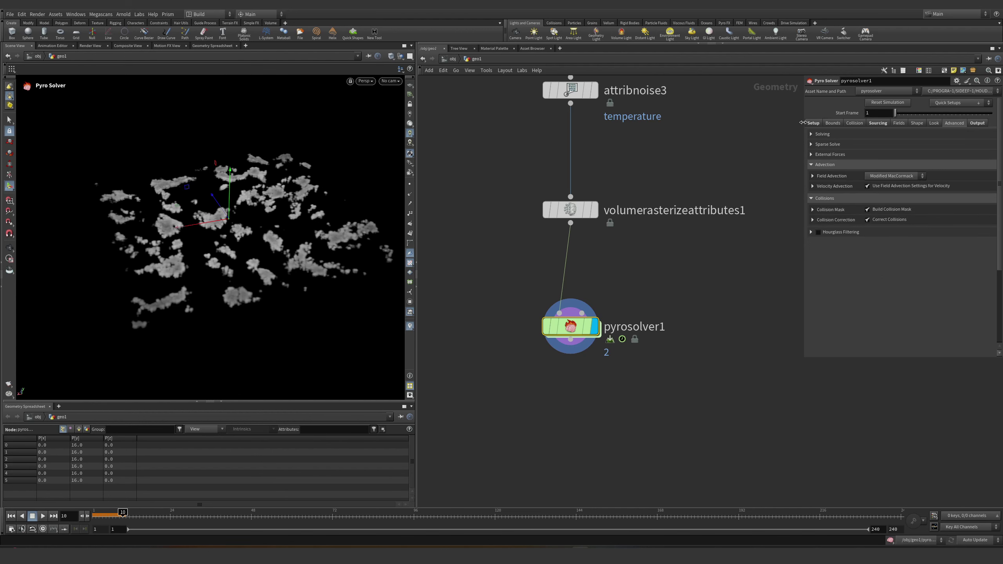
left_click(811, 123)
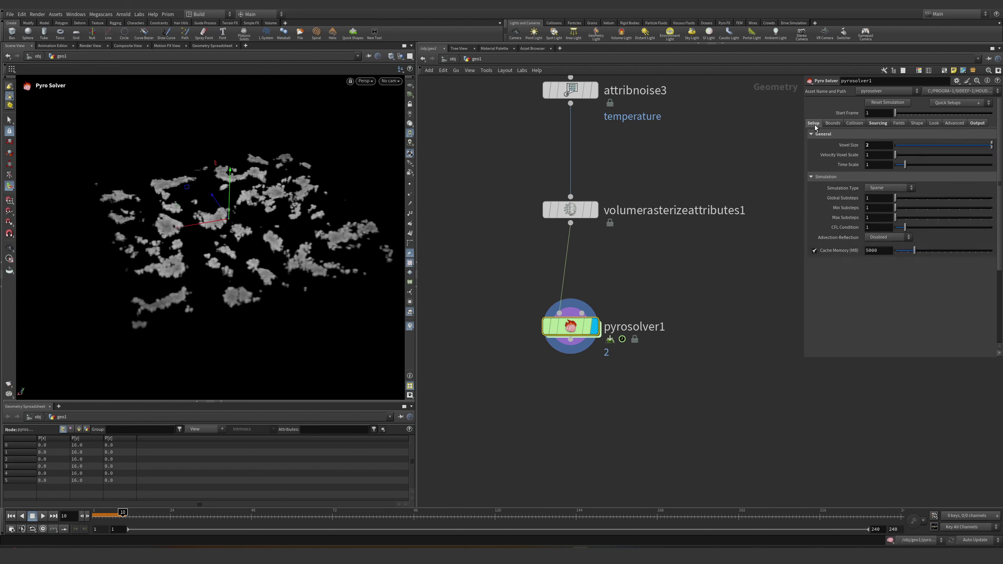
left_click(977, 123)
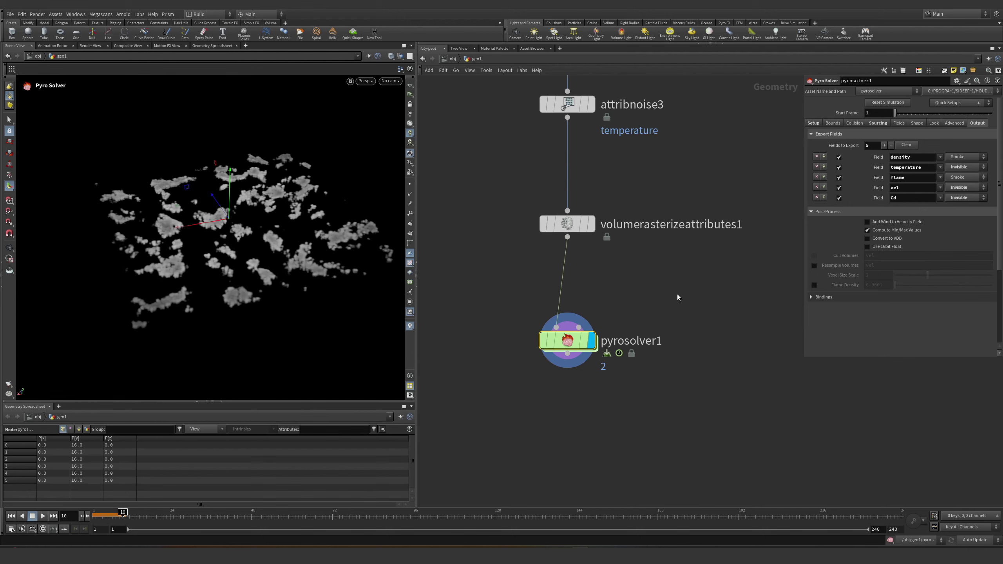
- View the simulated smoke up close, play a few more frames, and return to frame 1 with a low side view
left_click_drag(677, 297, 517, 399)
key("space")
scroll(266, 251, "up", 5)
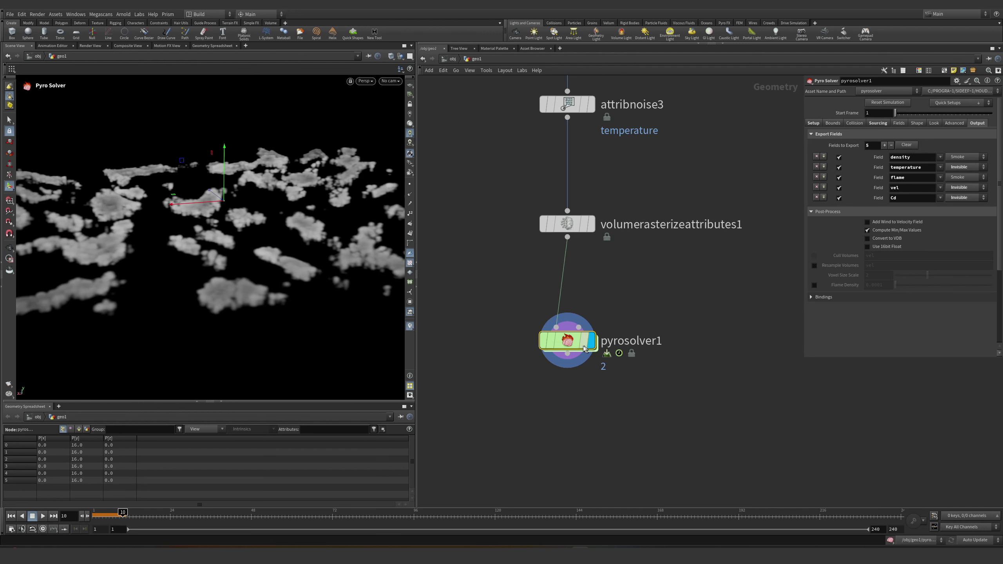
middle_click(584, 349)
left_click(53, 46)
left_click(42, 516)
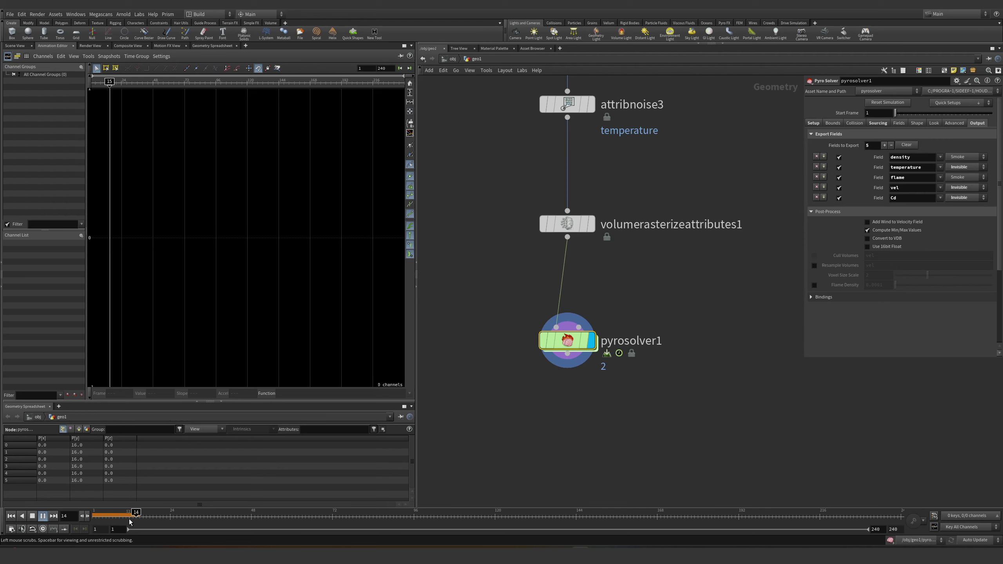
left_click(95, 515)
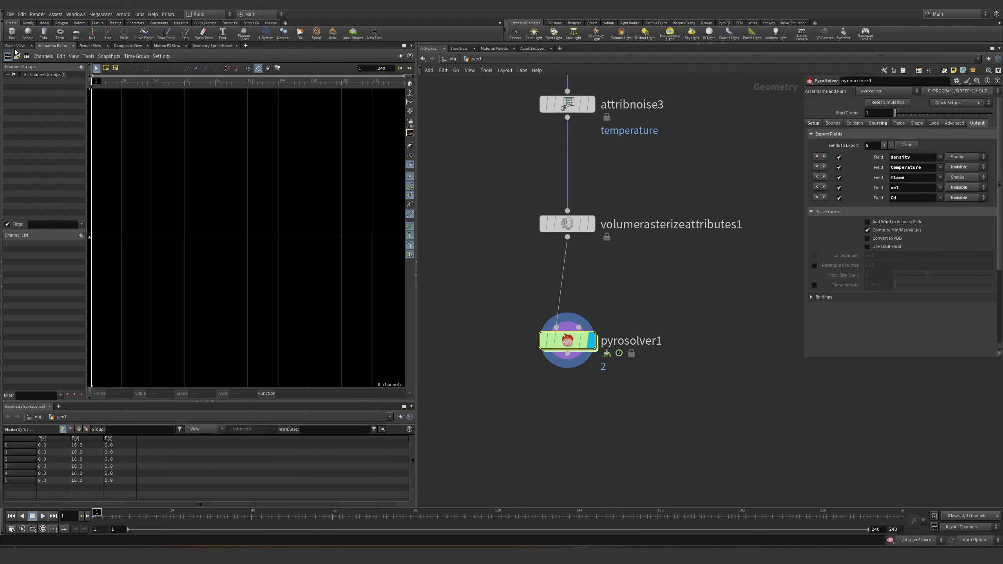
key("ctrl+shift+Tab")
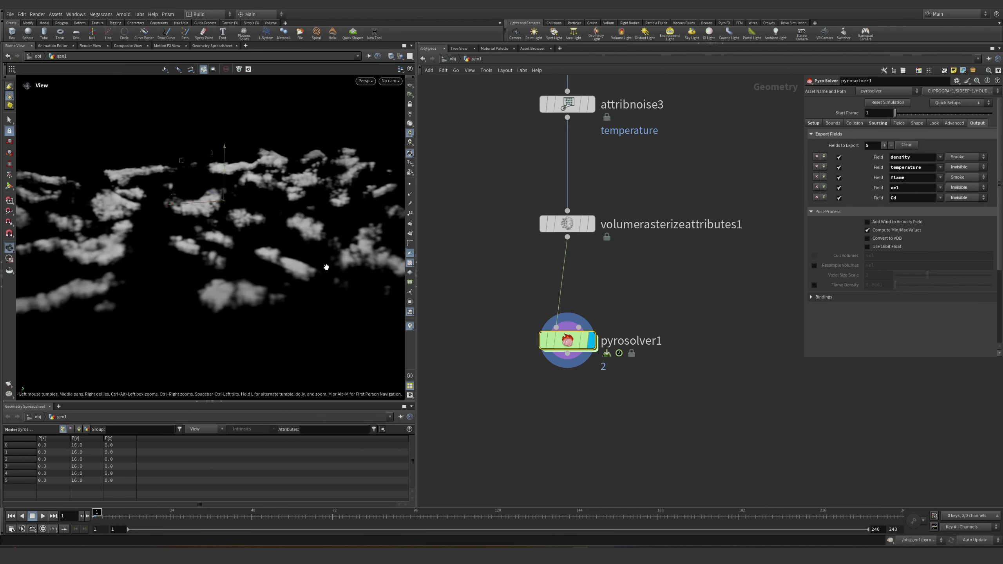
left_click_drag(329, 264, 330, 237, "alt")
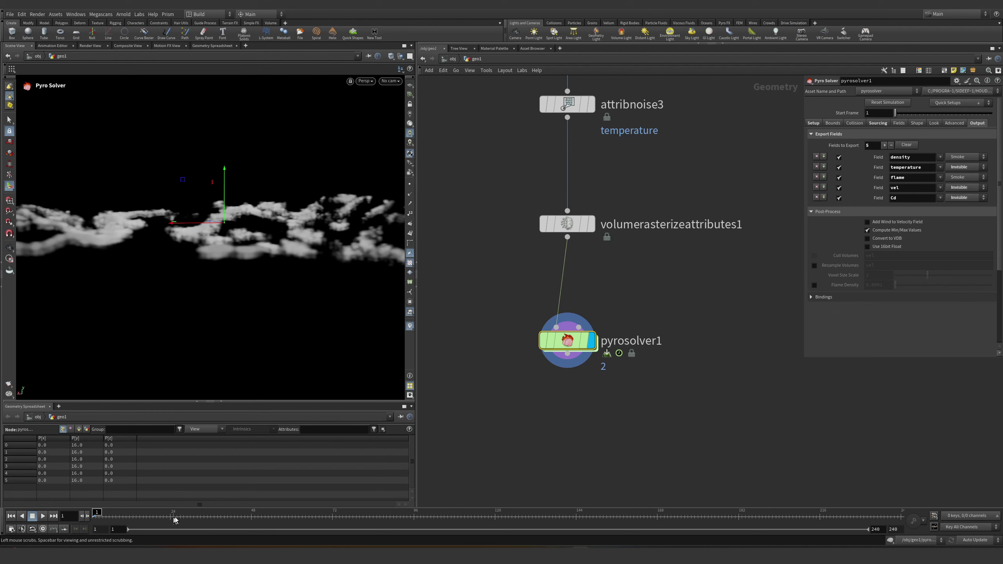
- Set the pyro solver's voxel size to 4 and play the simulation from frame 1
left_click(813, 123)
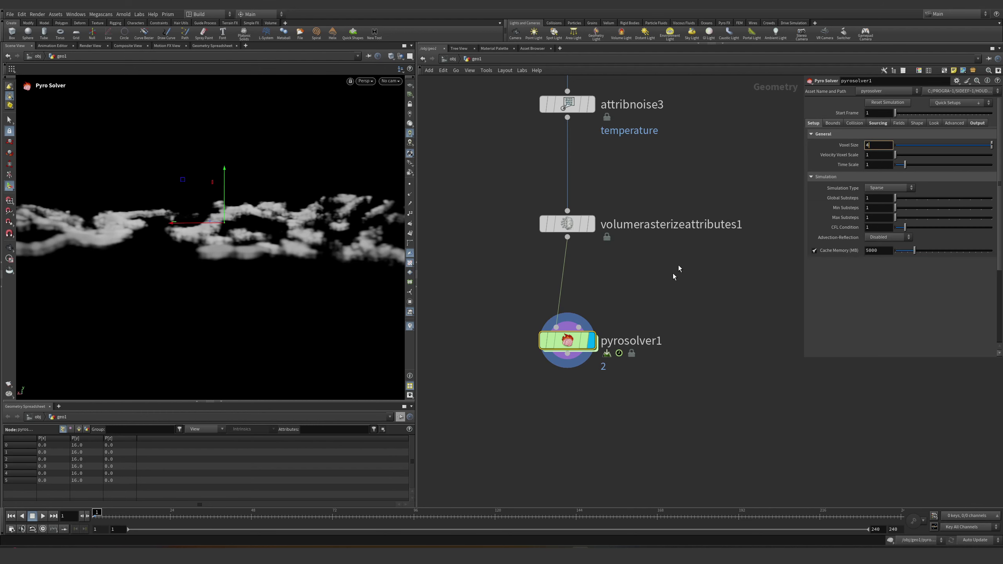
type("4")
key("Return")
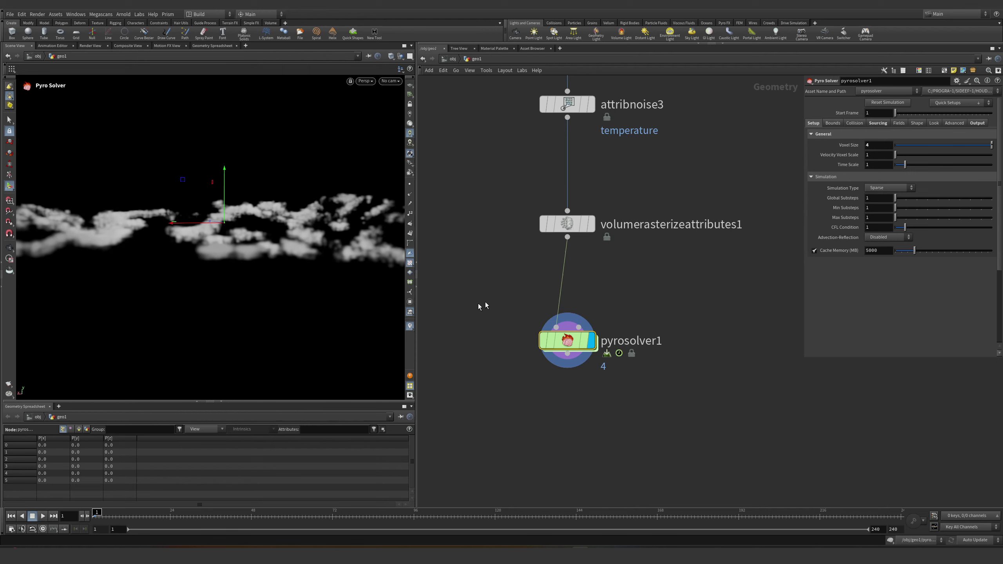
left_click(44, 516)
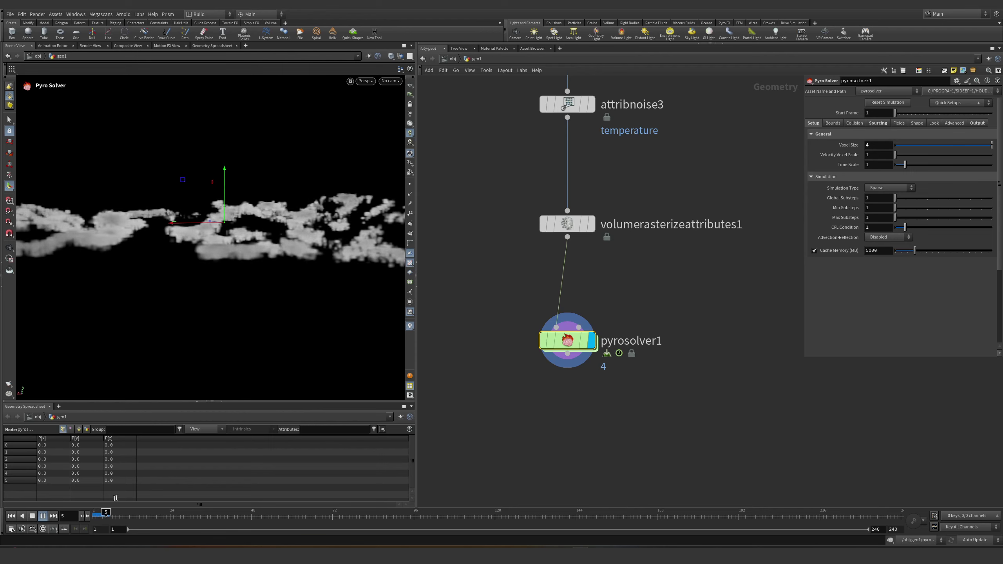
left_click_drag(523, 297, 658, 381)
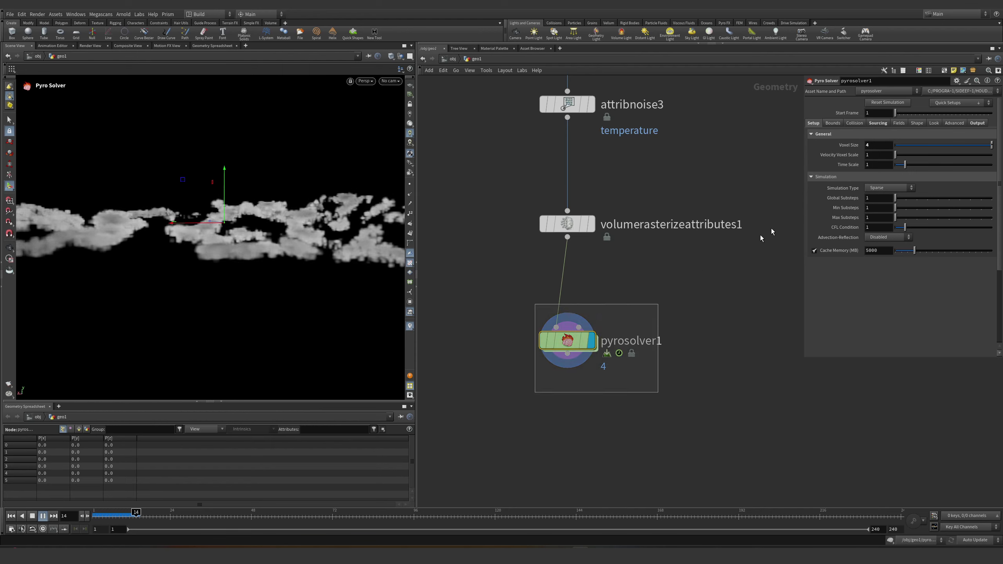
- Examine the solver's source volume settings and review the simulated smoke at different frames from several angles
left_click(878, 123)
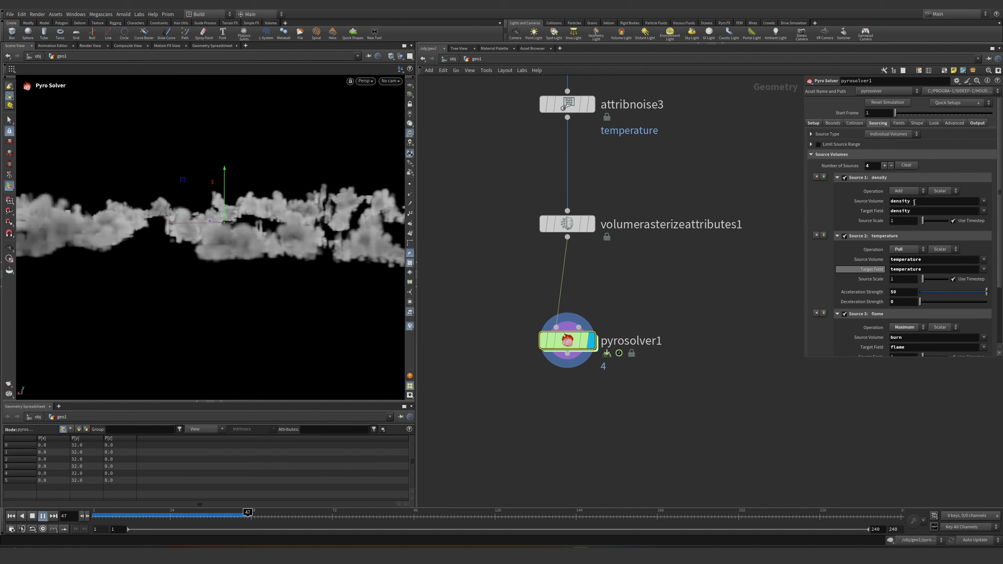
left_click(265, 515)
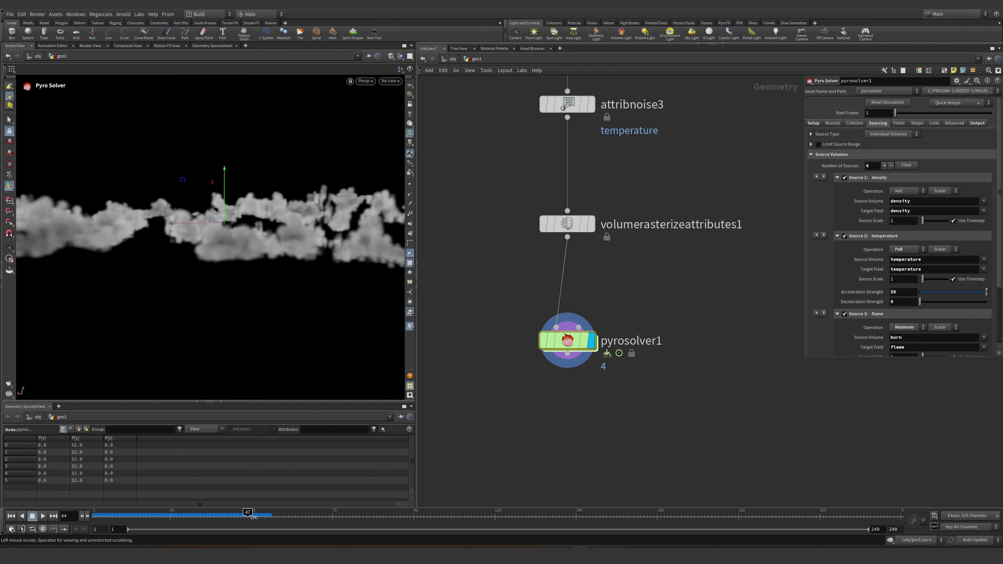
key("Escape")
left_click_drag(198, 237, 292, 284)
key("Return")
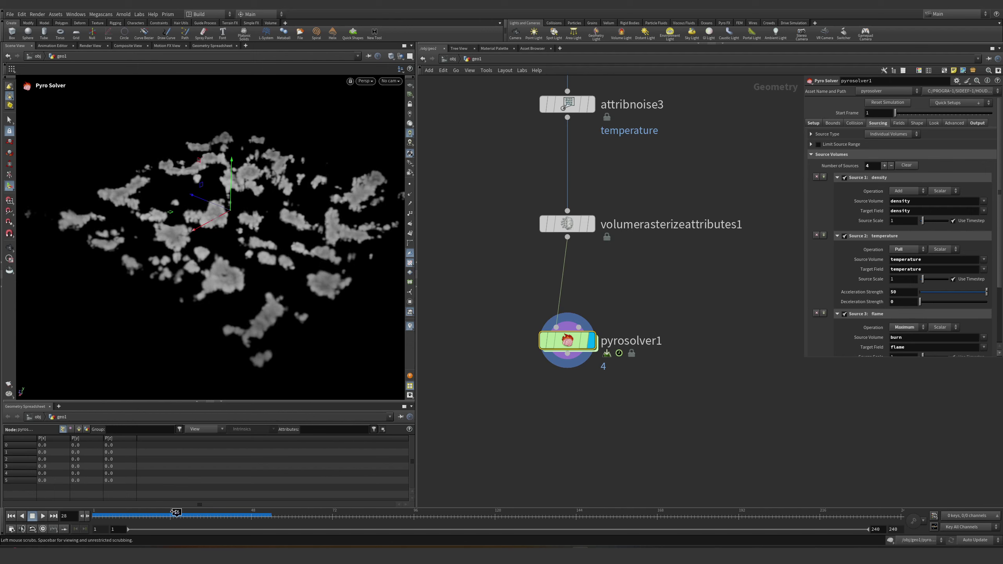
key("Escape")
left_click_drag(273, 356, 283, 339)
key("Return")
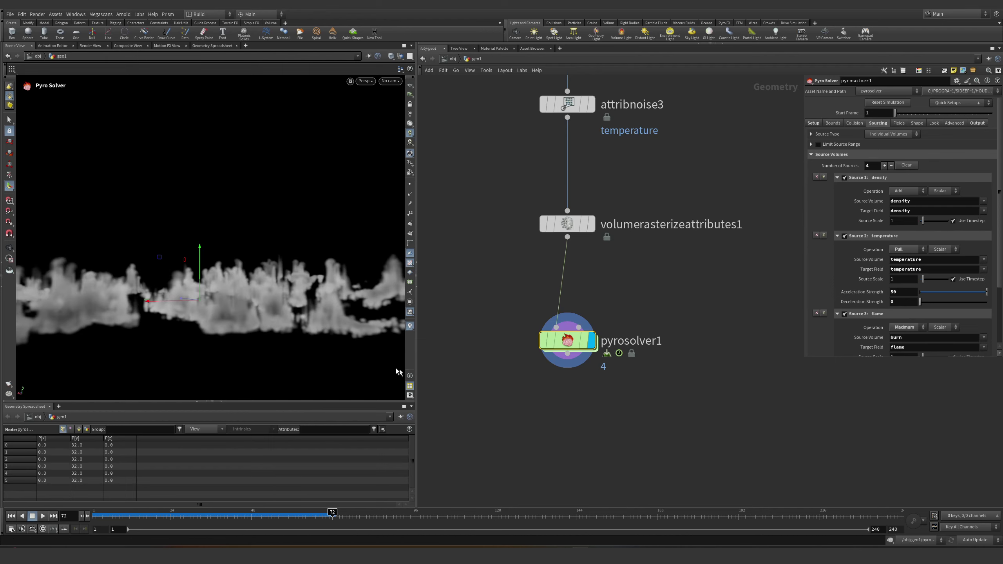
left_click_drag(355, 222, 235, 213, "alt")
key("Escape")
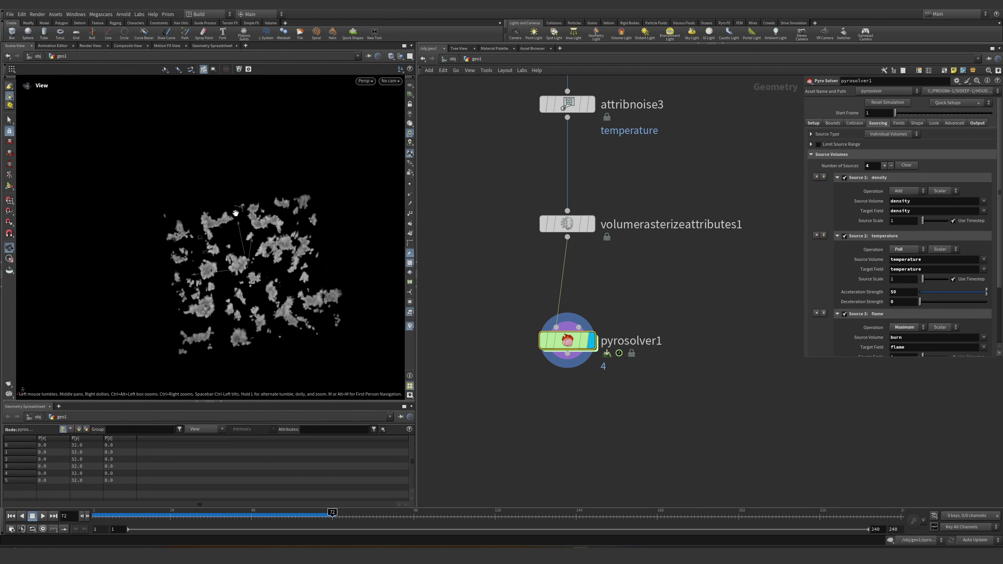
- Isolate one corner section of the temperature noise points with a Blast node set to Delete Non Selected
middle_click_drag(598, 109, 579, 243)
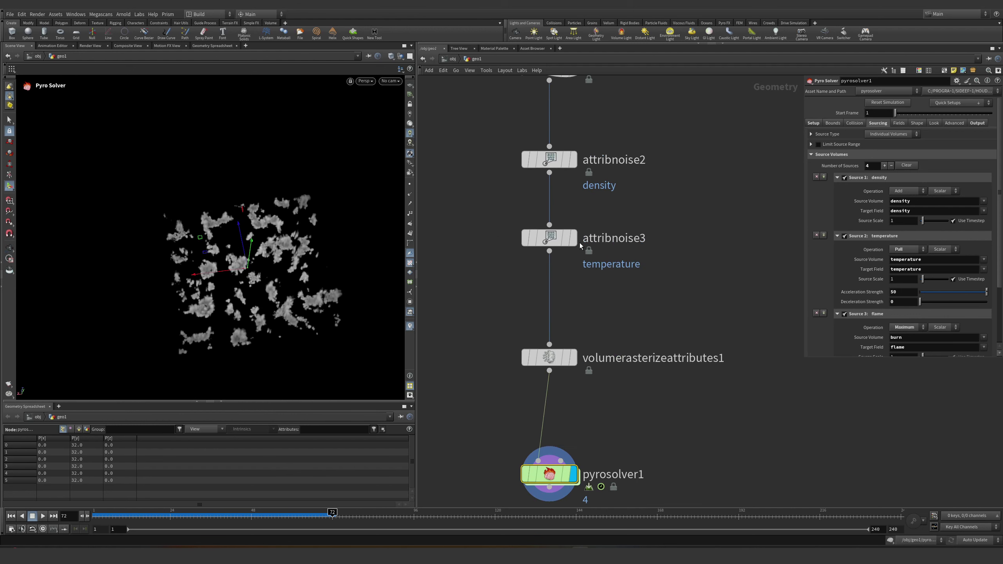
left_click(574, 245)
left_click(572, 241)
key("s")
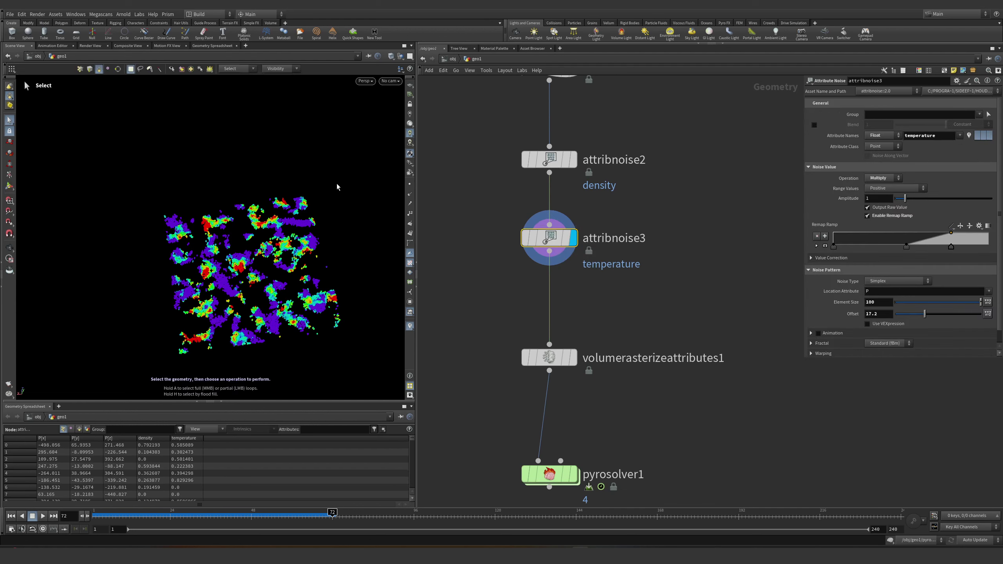
key("2")
left_click_drag(347, 184, 248, 273)
key("Delete")
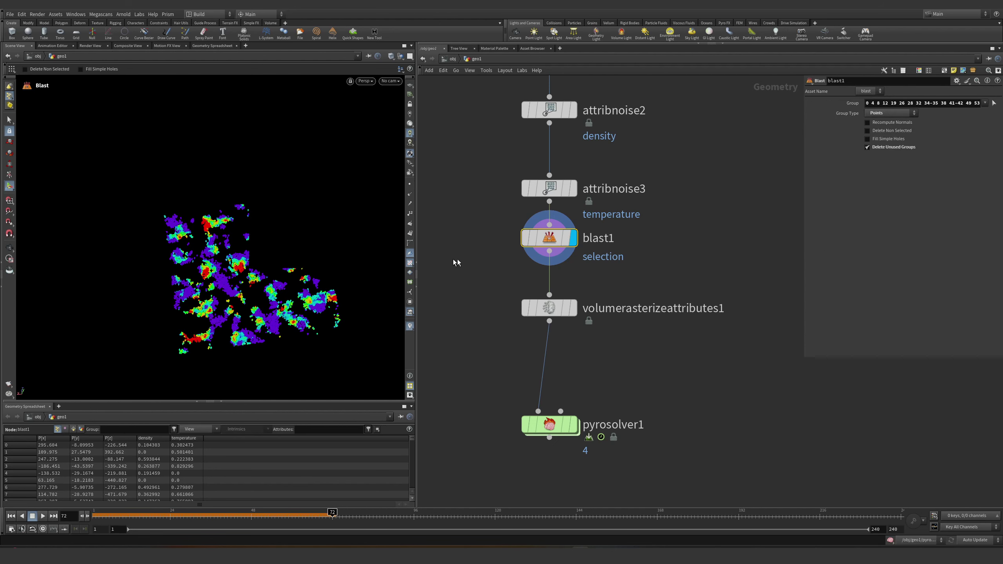
left_click(867, 131)
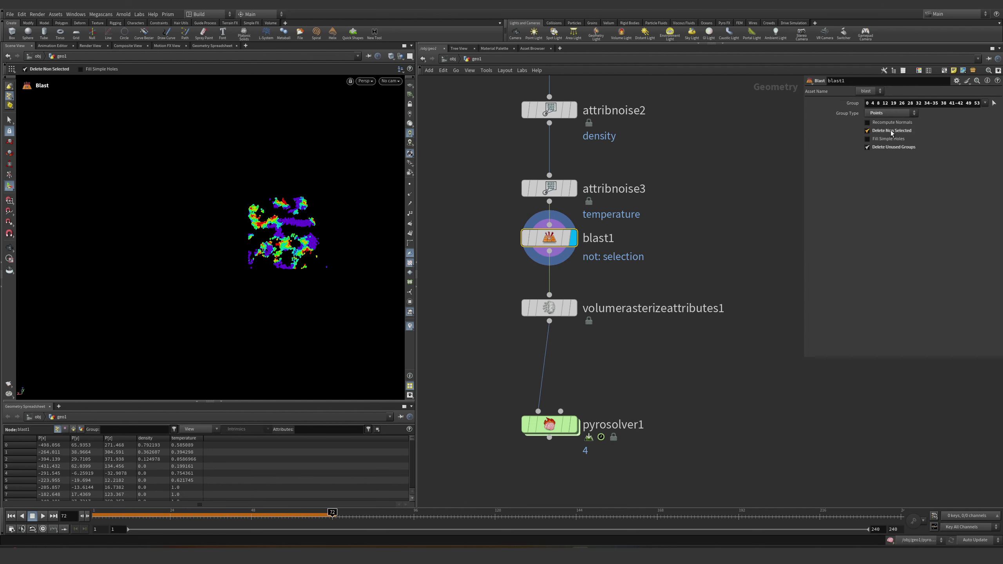
- Display the pyro solver again and play the simulation of the isolated section, viewing the rising smoke from the side
left_click(573, 424)
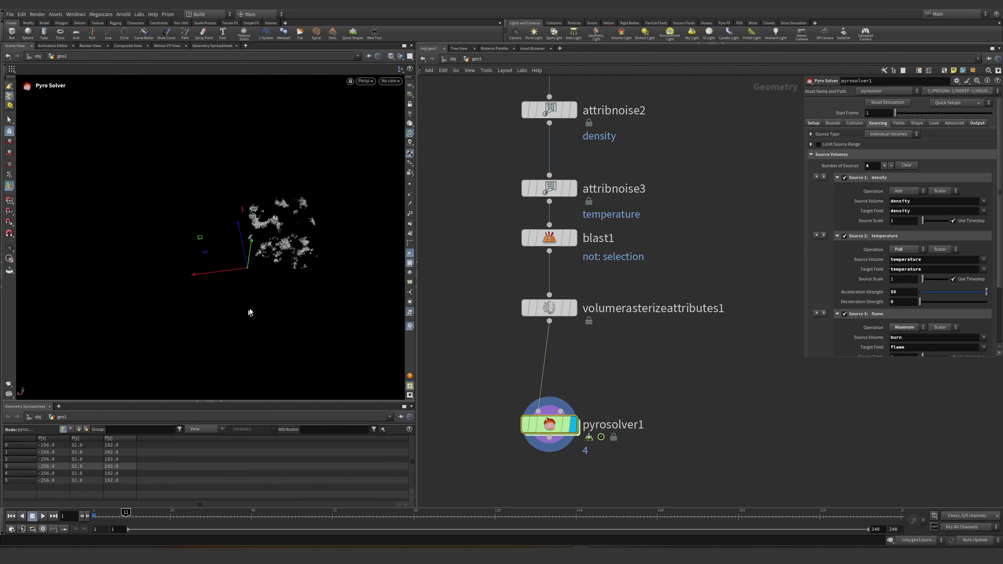
left_click(43, 516)
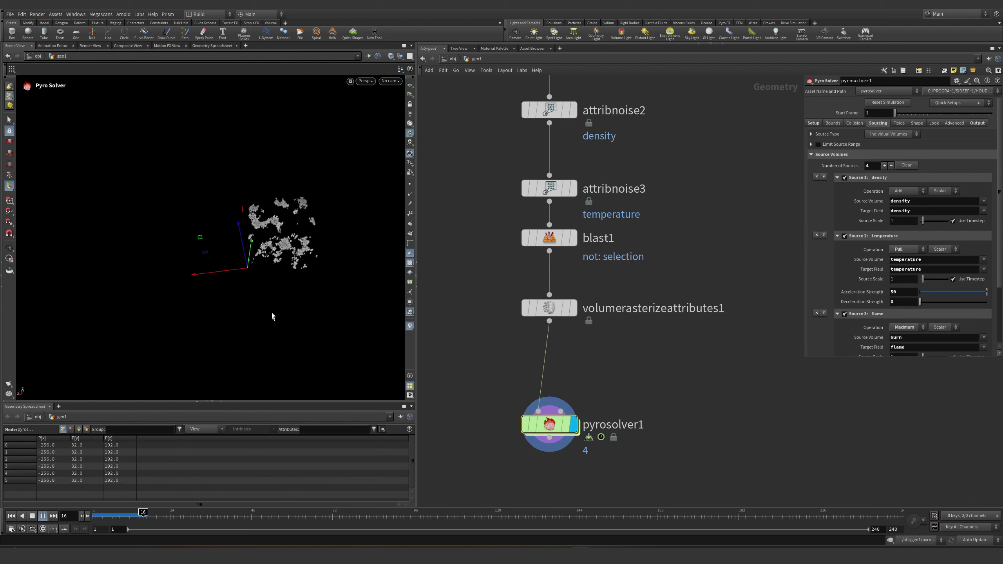
left_click_drag(272, 316, 398, 212, "alt")
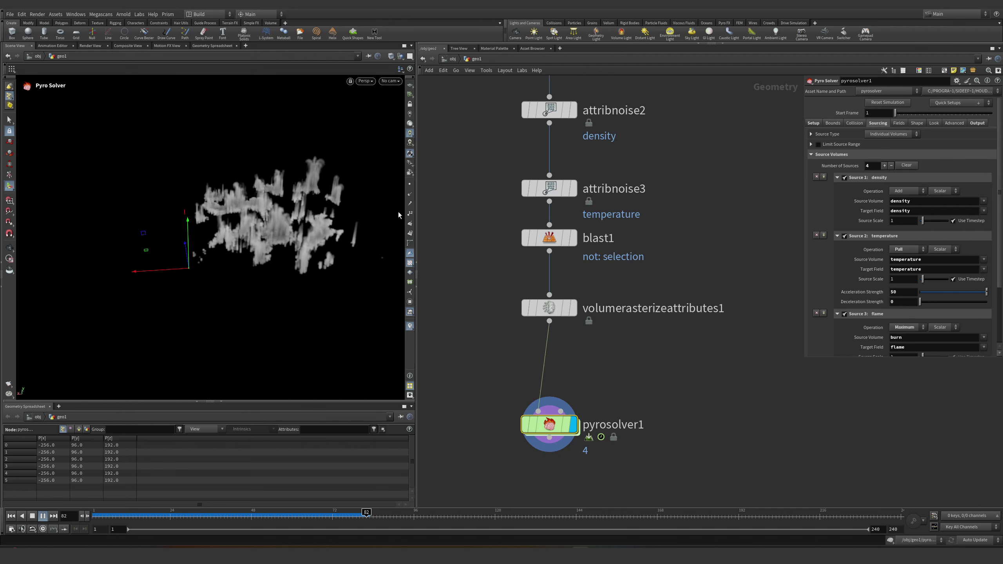
key("Escape")
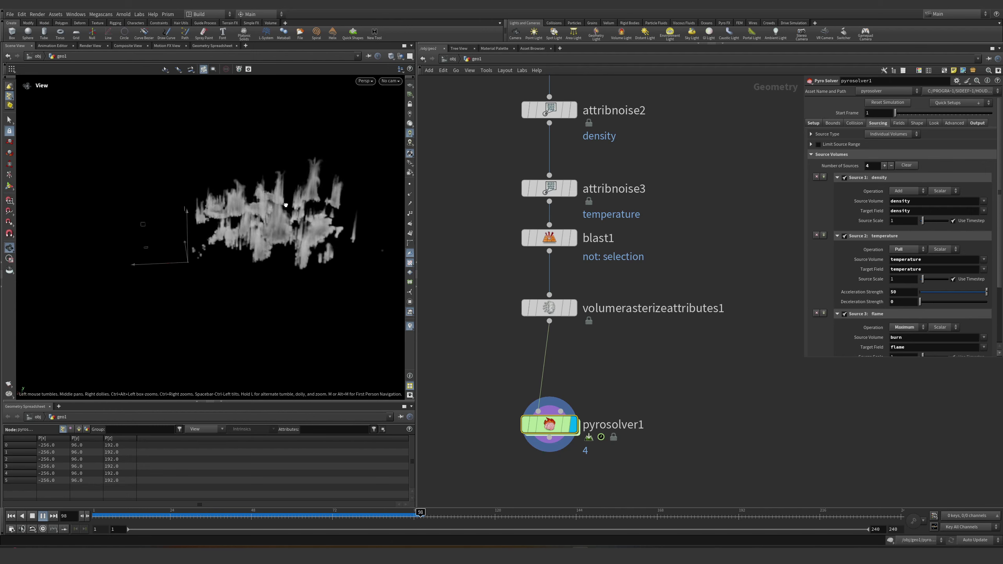
key("Return")
key("h")
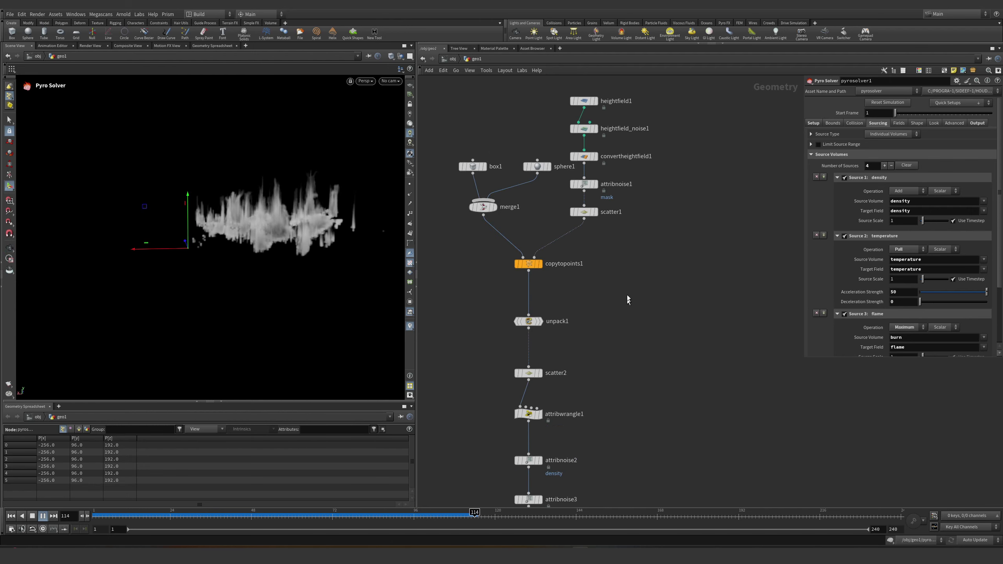
middle_click_drag(628, 300, 617, 355)
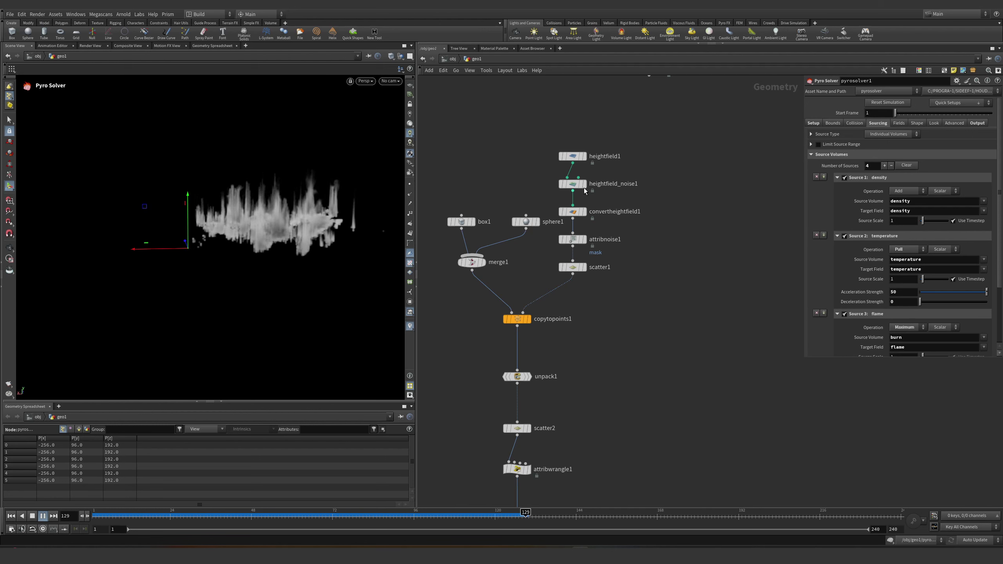
- Template heightfield_noise1 and copytopoints1 so the terrain and trees show together with the smoke
left_click(583, 184)
left_click(528, 319)
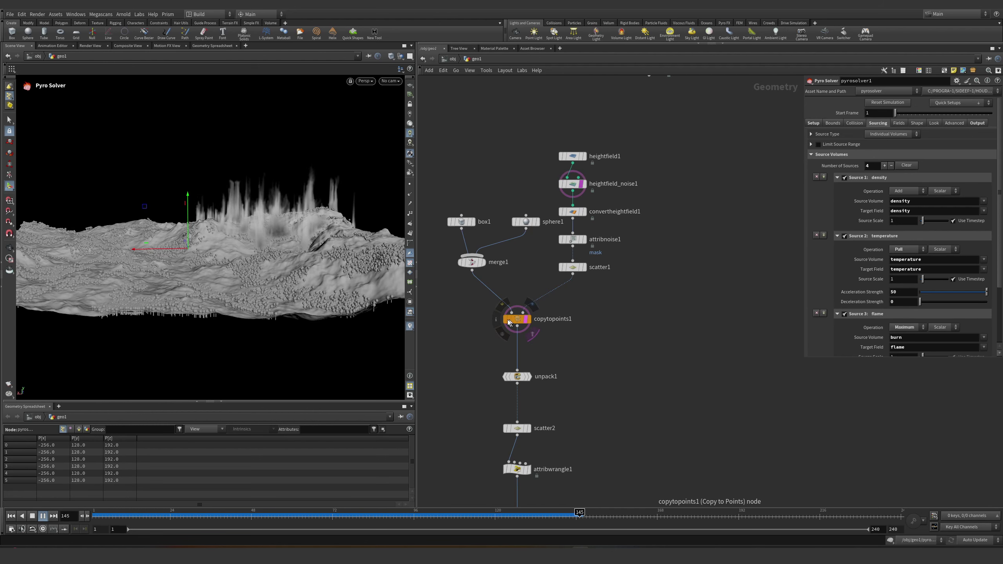
left_click_drag(340, 257, 350, 259)
- Review the smoke over the templated terrain at different frames and from a higher viewing angle
middle_click_drag(585, 448, 598, 147)
left_click(173, 514)
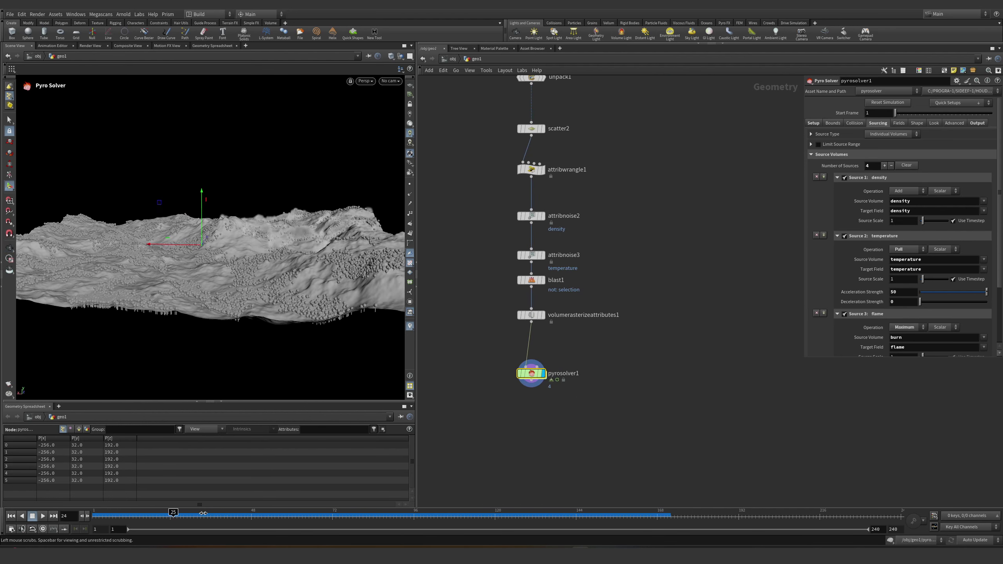
key("Escape")
left_click_drag(312, 277, 325, 338)
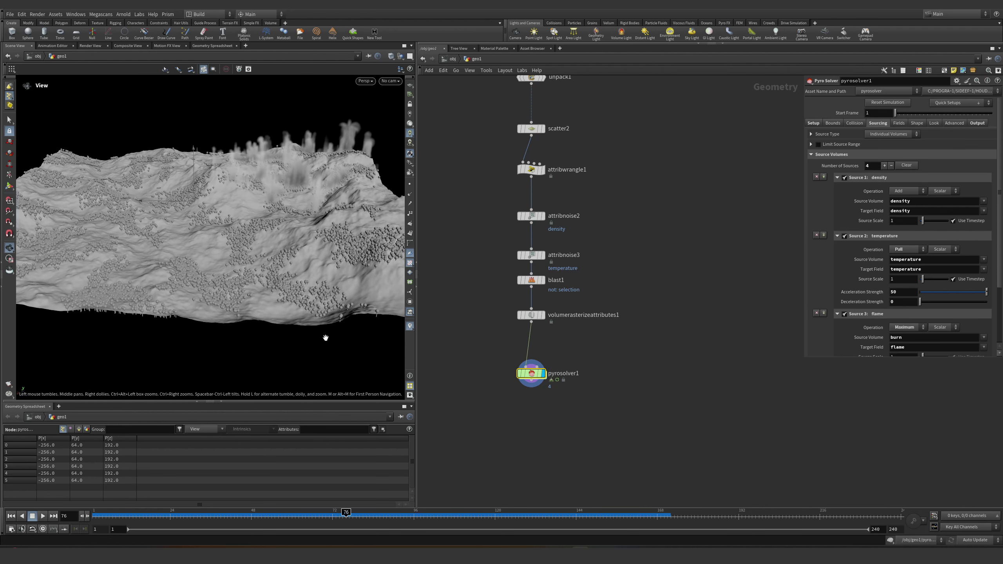
key("Escape")
key("Escape")
key("Escape")
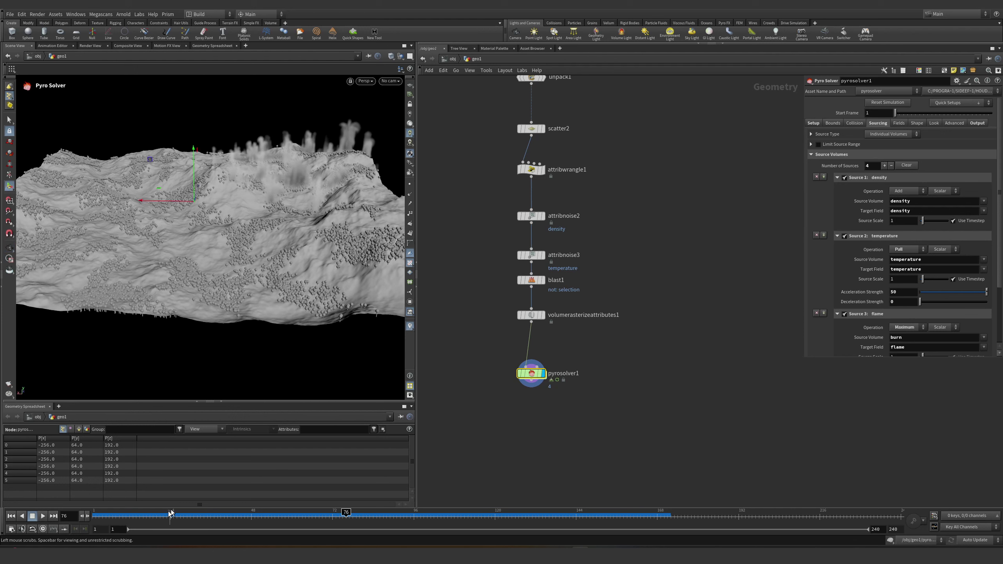
- Return the timeline to frame 1 and place a new Grid node beside the main node chain
left_click(11, 515)
middle_click_drag(612, 229, 665, 297)
key("h")
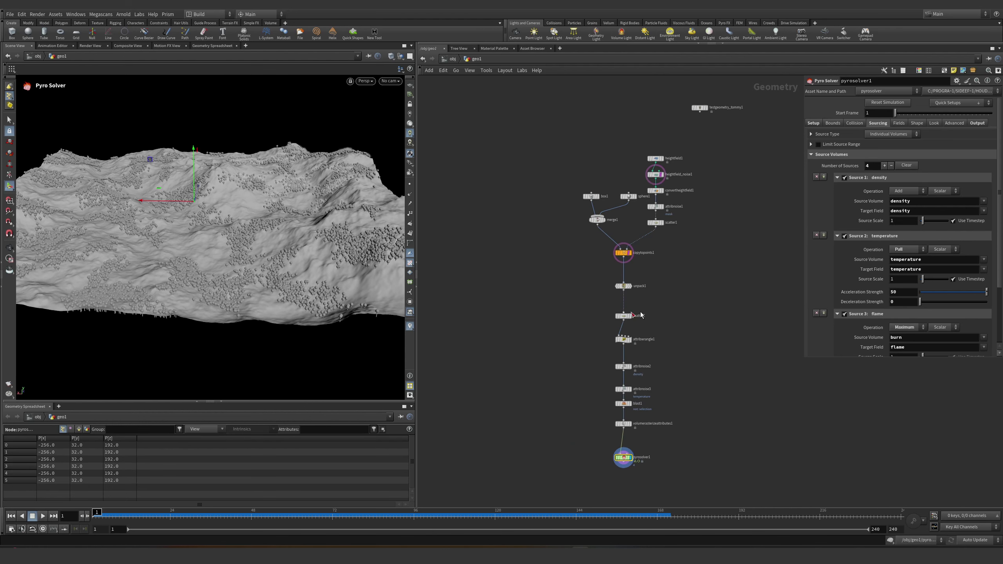
key("Tab")
left_click(697, 310)
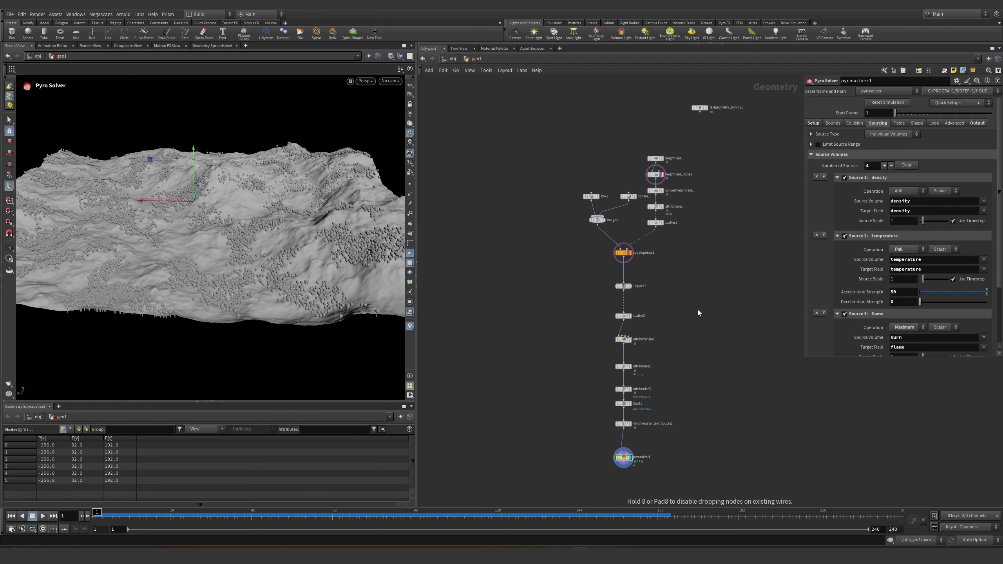
left_click(697, 310)
- Add and display a Match Size node that takes the grid as first input and heightfield_noise1 as its size reference
key("Tab")
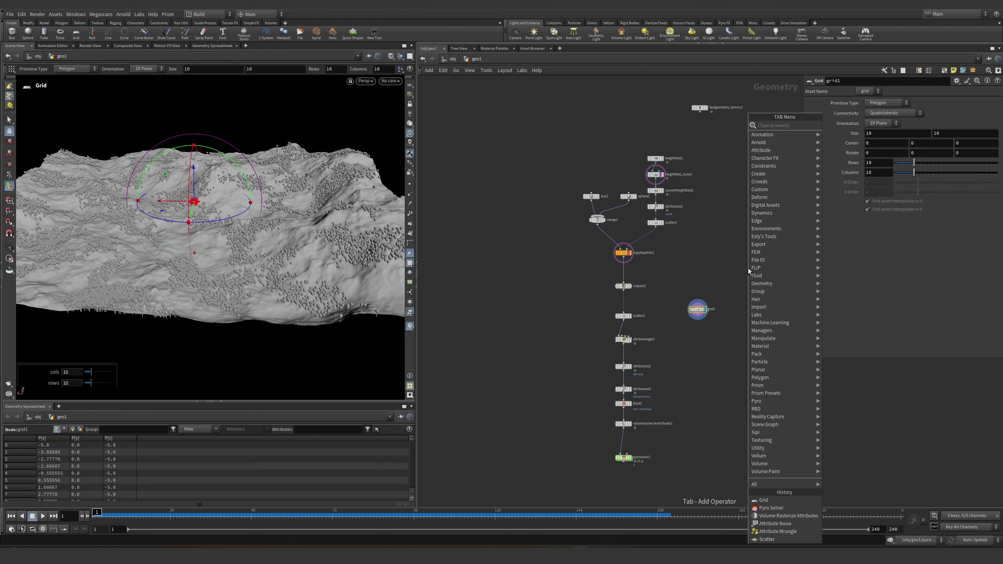
type("matchsize")
key("Return")
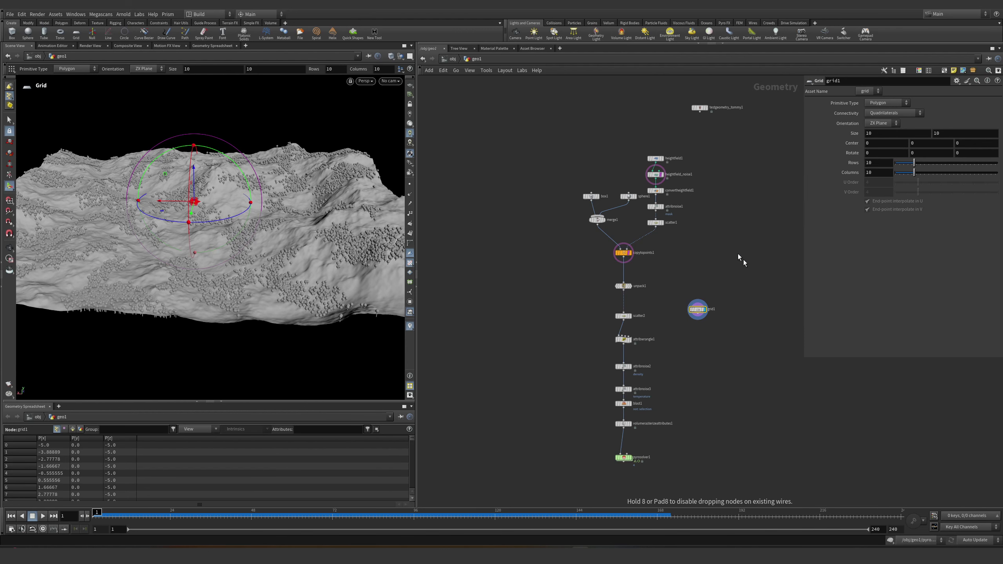
left_click(754, 269)
left_click(655, 180)
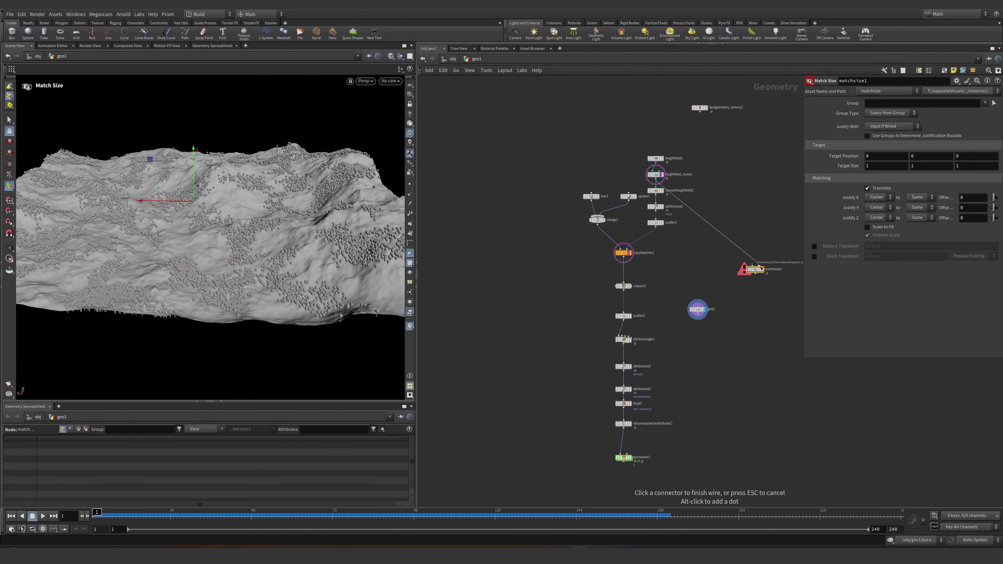
double_click(756, 269)
left_click(476, 58)
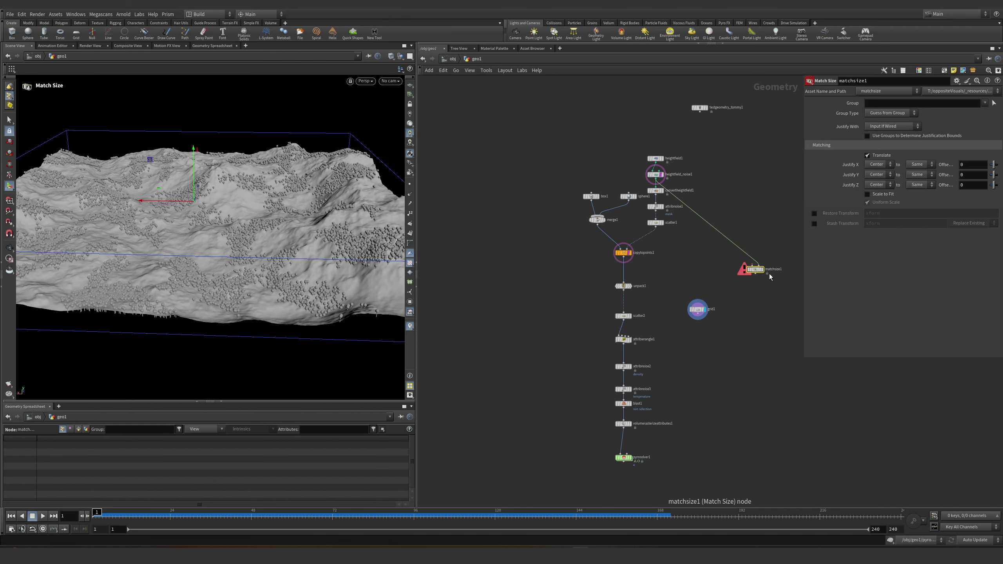
left_click_drag(756, 269, 732, 347)
scroll(731, 348, "up", 2)
left_click(739, 351)
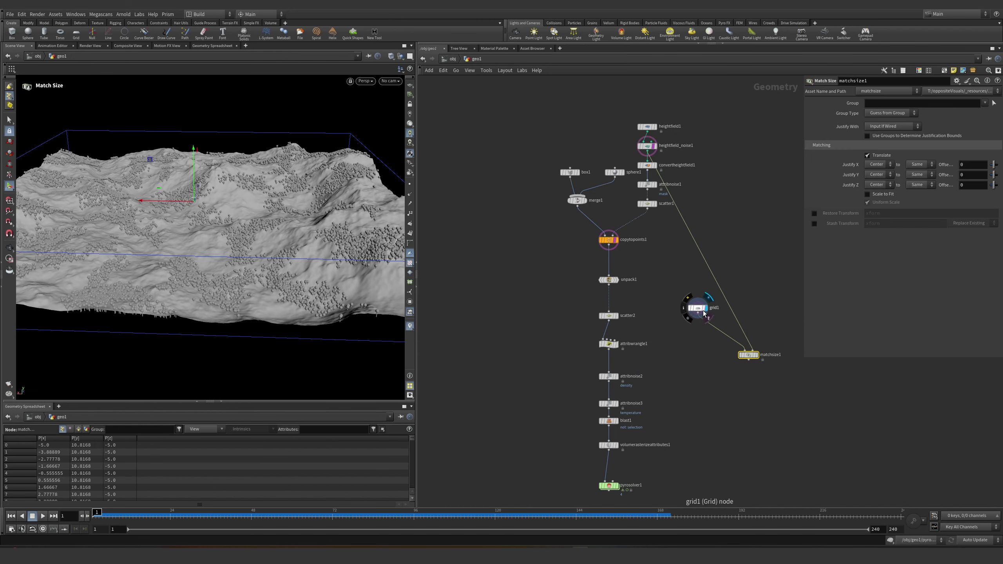
- Set the Match Size node to Scale to Fit with Uniform Scale off, and Justify Y to Min
left_click(876, 203)
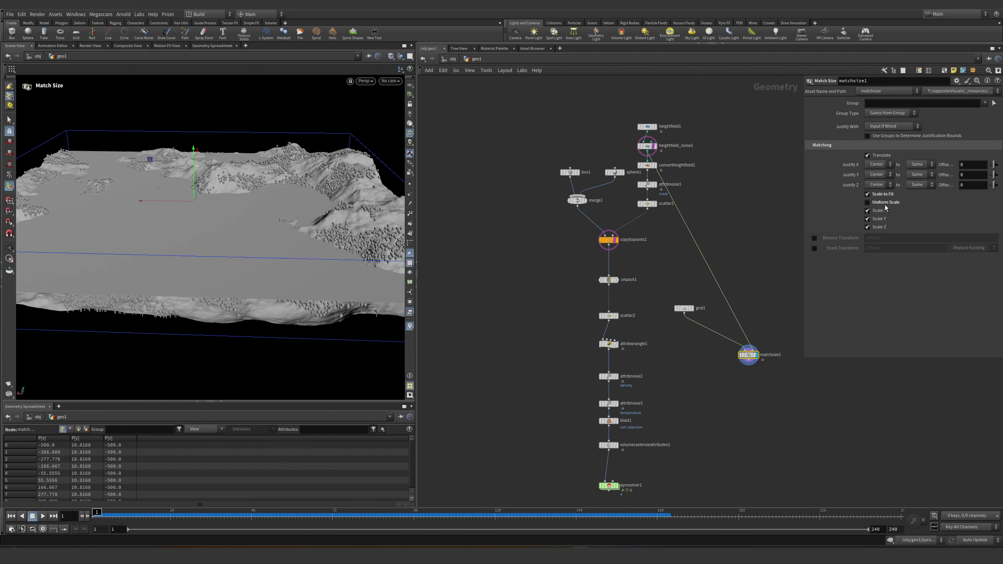
left_click(877, 175)
left_click(874, 178)
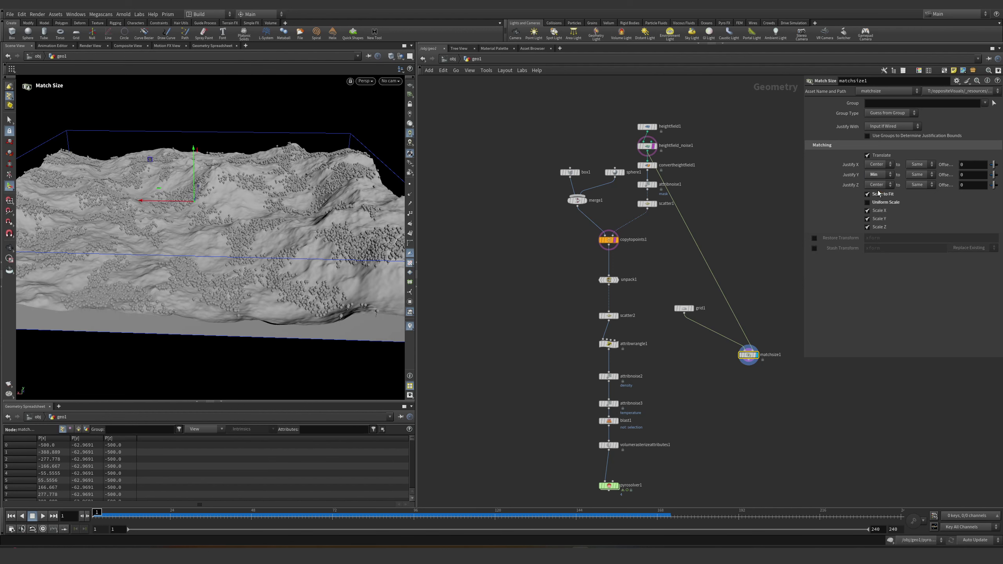
- Switch the viewport to a wire-shaded mode and set the grid to 3 rows and 3 columns
left_click(684, 308)
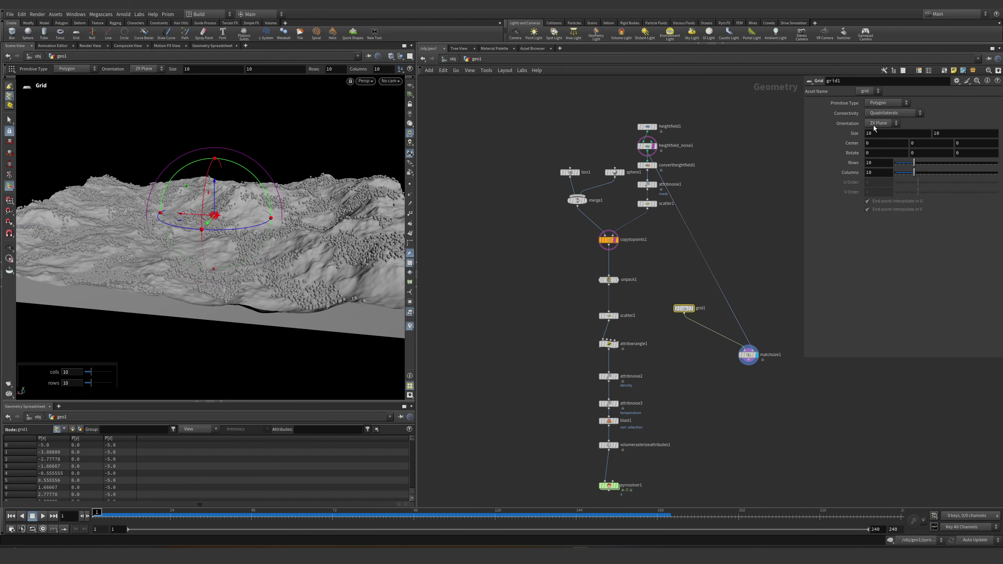
left_click(393, 55)
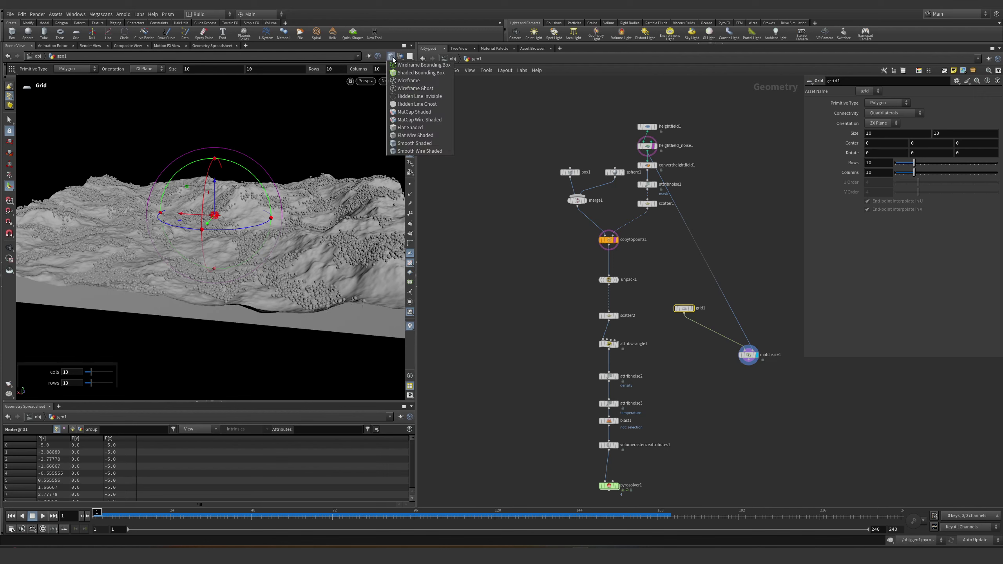
left_click(418, 123)
left_click_drag(253, 222, 346, 182)
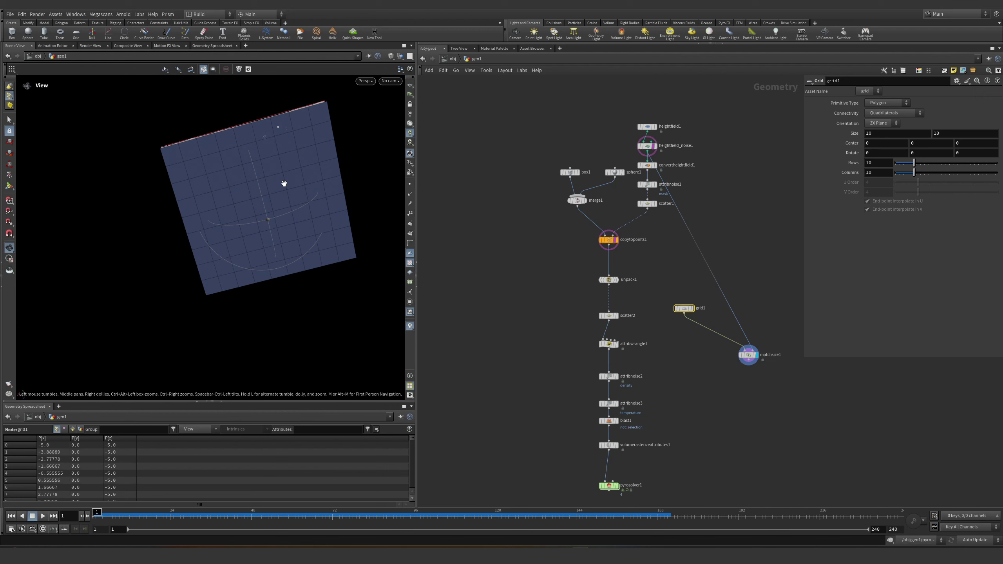
key("Return")
scroll(319, 170, "up", 4)
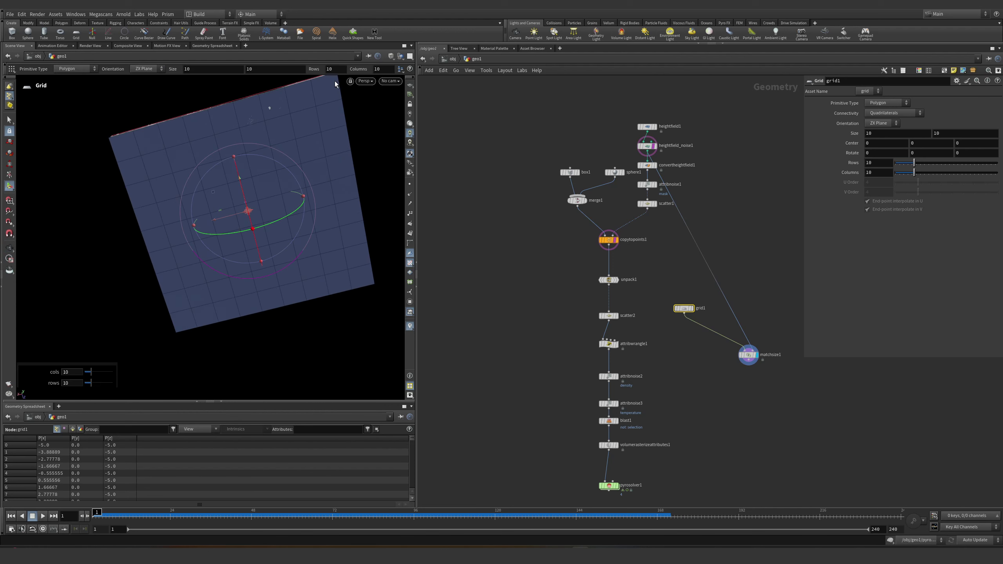
key("Tab")
type("3")
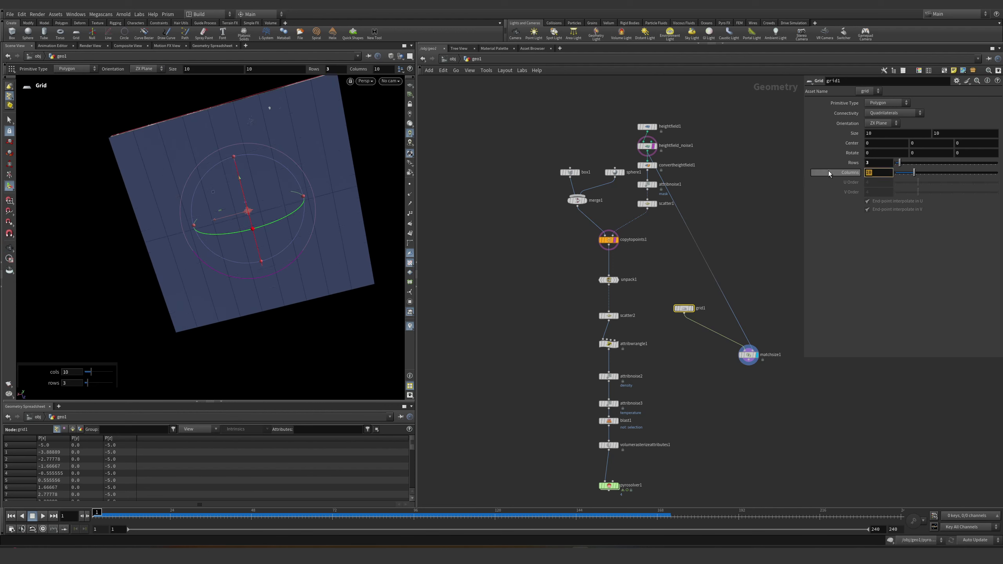
key("Return")
key("Escape")
left_click_drag(287, 197, 364, 195)
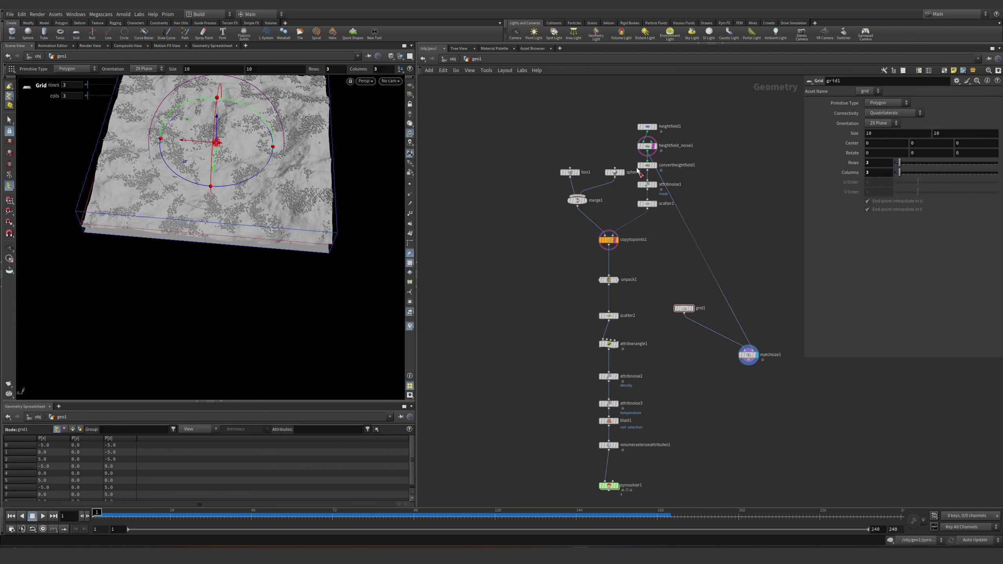
- Insert a dot in the wire from heightfield_noise1 to matchsize1 and route the wire clear of the nodes
key("h")
left_click_drag(718, 285, 642, 351)
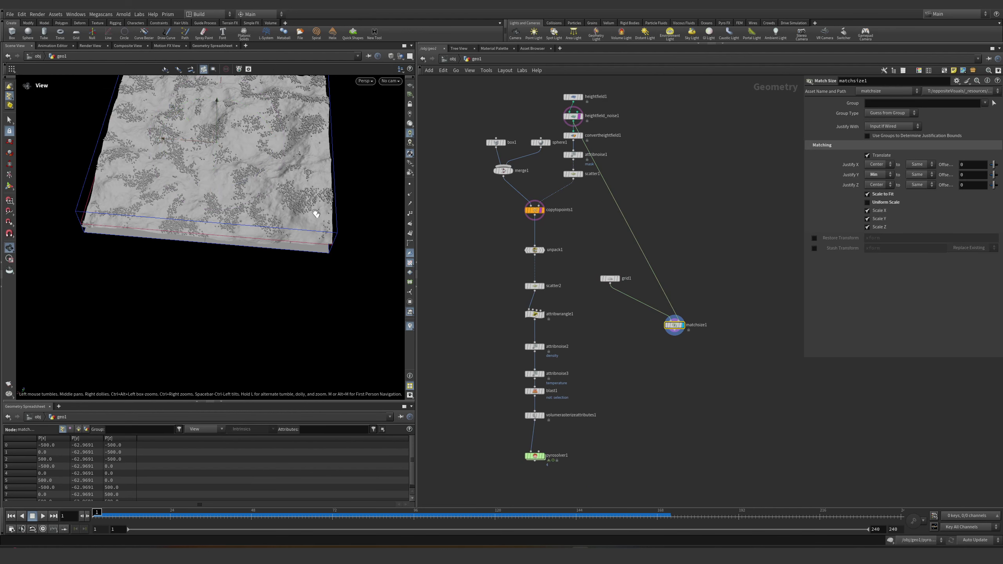
middle_click_drag(643, 304, 593, 272)
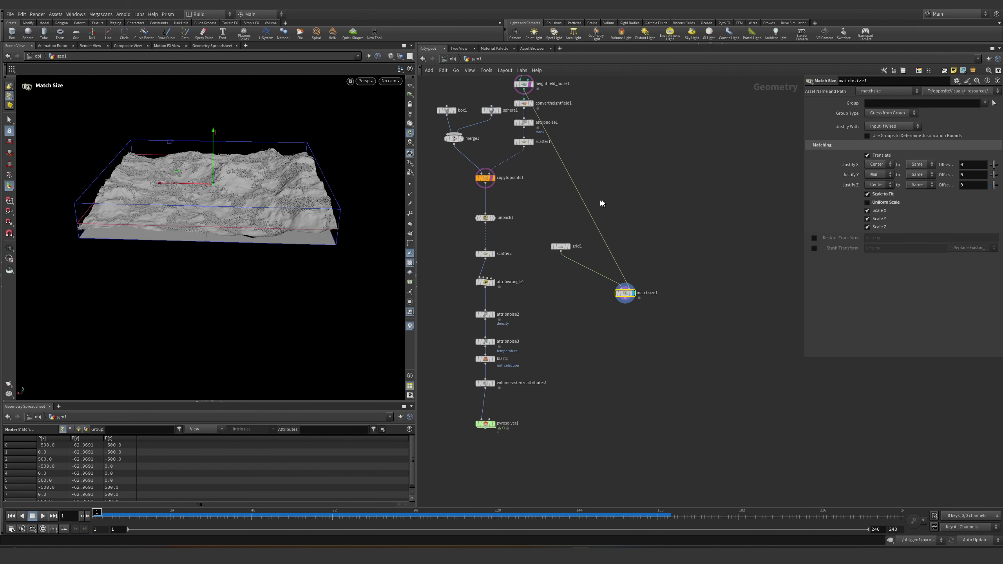
left_click_drag(594, 222, 688, 200, "alt")
key("Tab")
key("Escape")
- Add and display a Facet node after matchsize1 with Unique Points enabled
left_click_drag(632, 300, 628, 367)
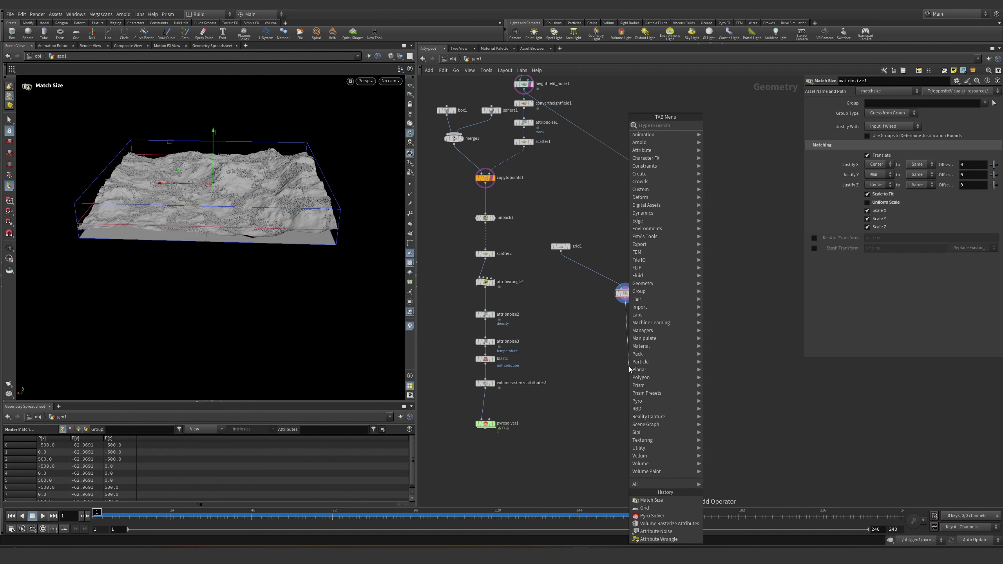
type("facet")
key("Return")
left_click(626, 333)
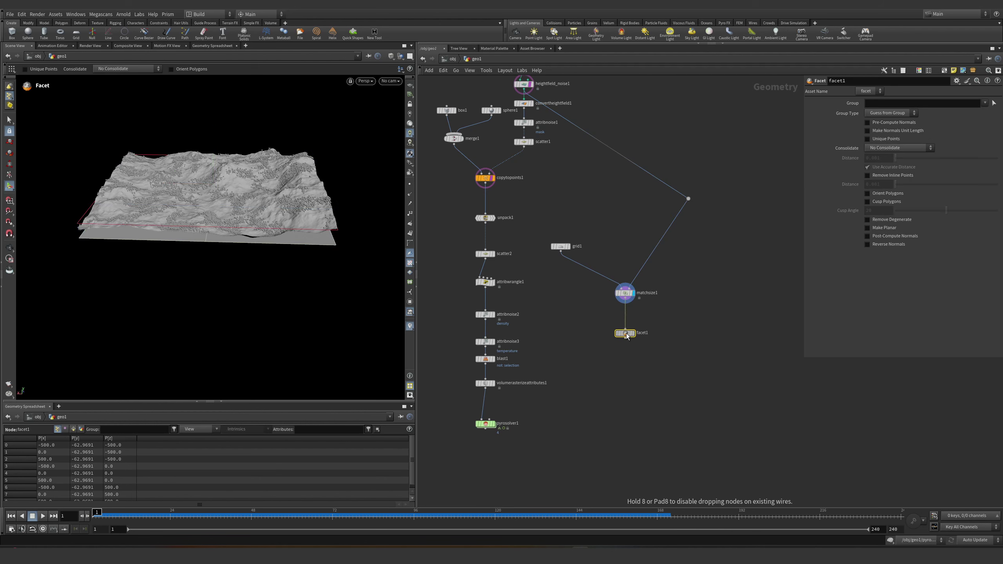
left_click_drag(625, 333, 626, 319)
left_click(639, 320)
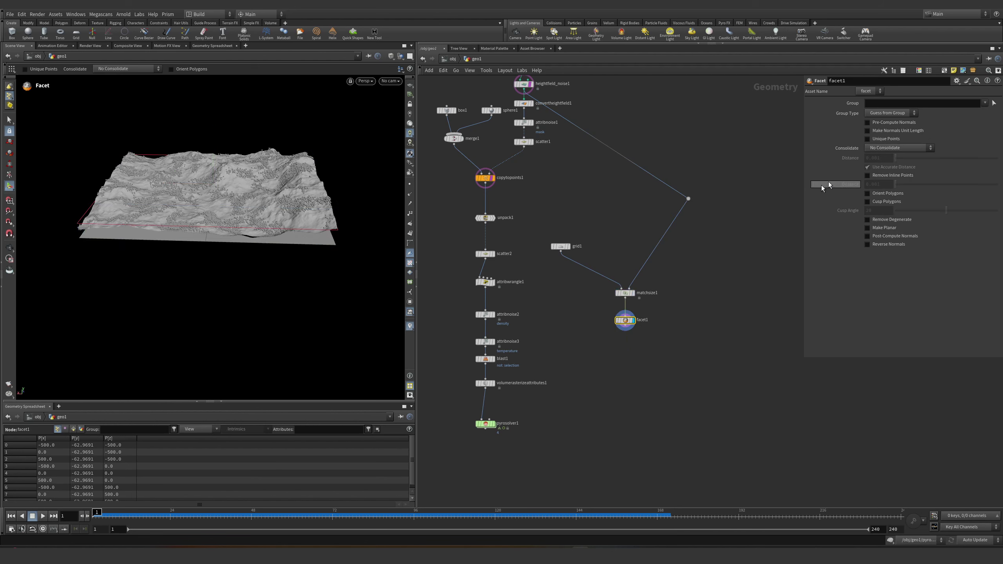
left_click(881, 138)
- Try moving one corner face of the grid away from the others, and discard the resulting Edit node
key("s")
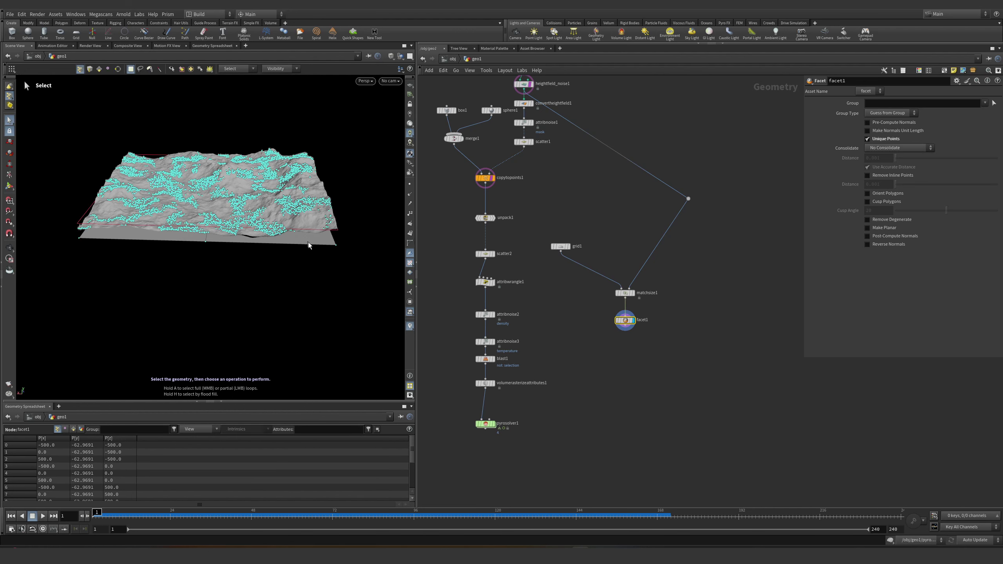
key("4")
left_click(308, 245)
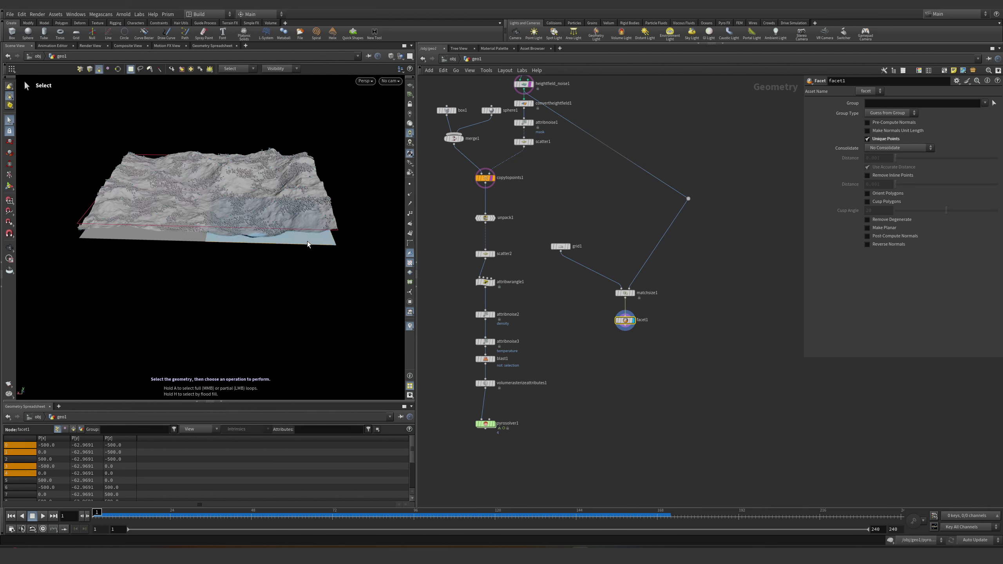
key("t")
left_click_drag(247, 219, 336, 241)
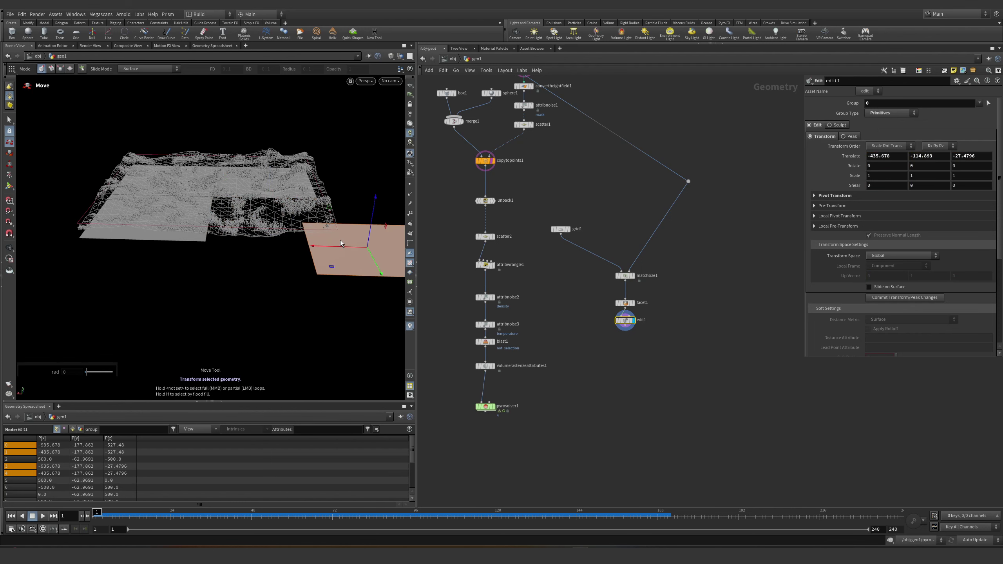
key("ctrl+z")
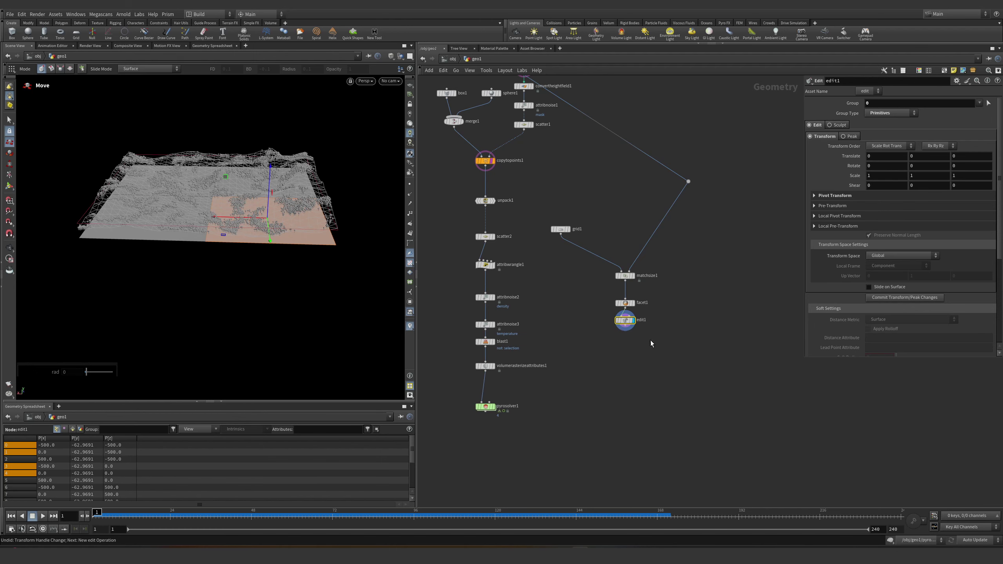
scroll(650, 340, "up", 2)
key("Delete")
- Add a PolyExtrude node after facet1 and set its Distance to 180
key("Tab")
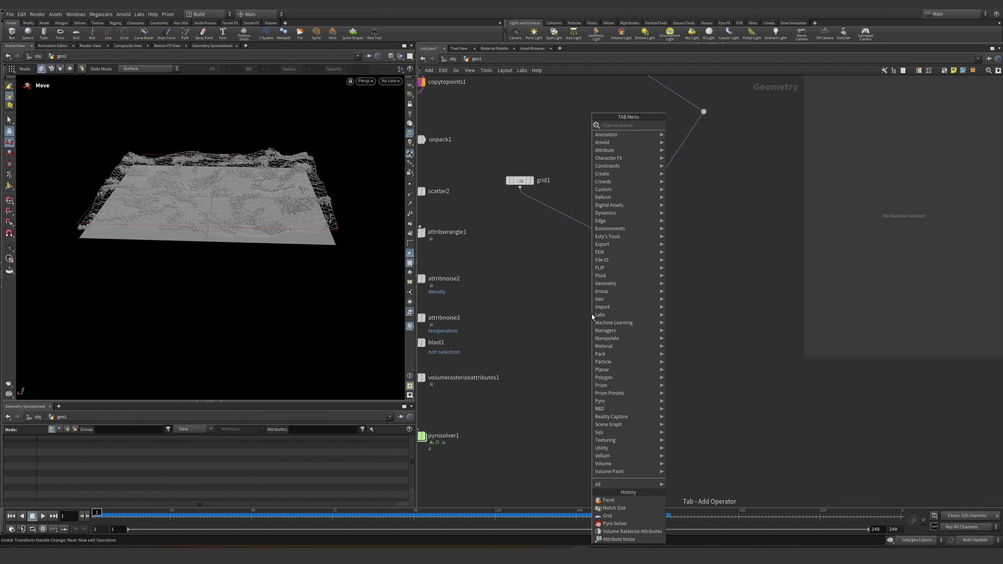
type("poly ex")
key("Return")
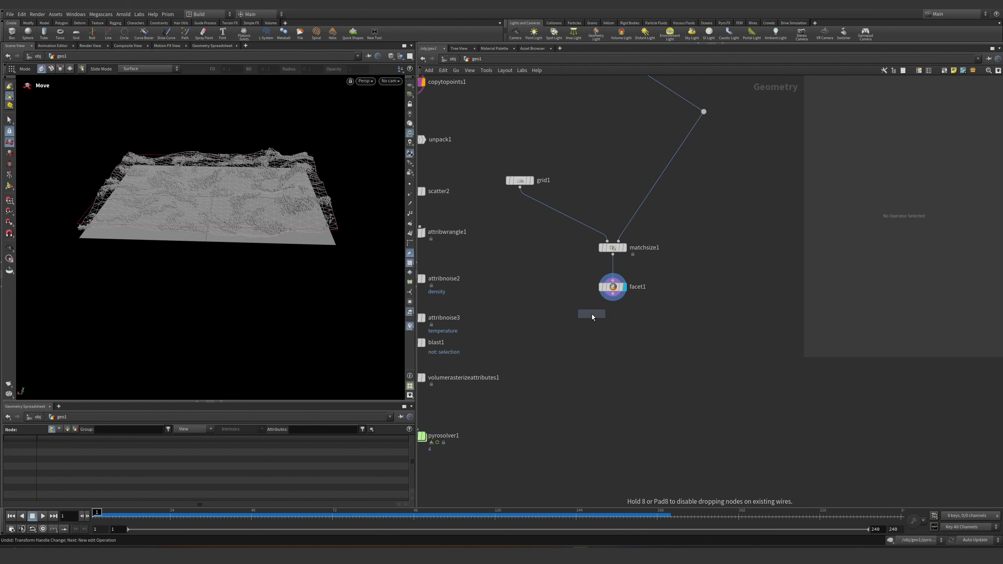
left_click(591, 314)
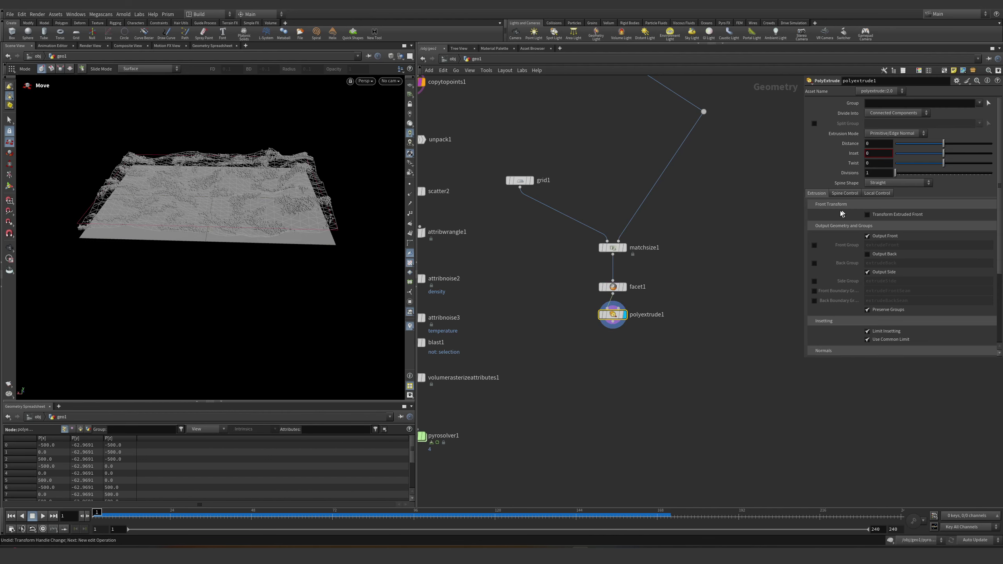
middle_click_drag(886, 157, 975, 113)
key("ctrl+z")
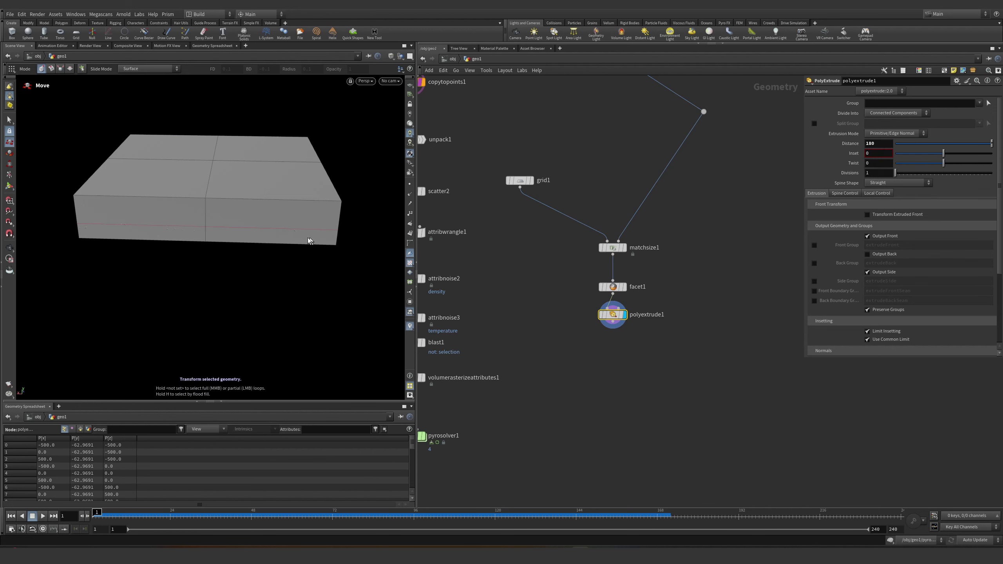
- Add a Connectivity node after polyextrude1 and display it
key("Escape")
left_click_drag(276, 197, 336, 206)
scroll(336, 206, "up", 5)
scroll(309, 247, "down", 5)
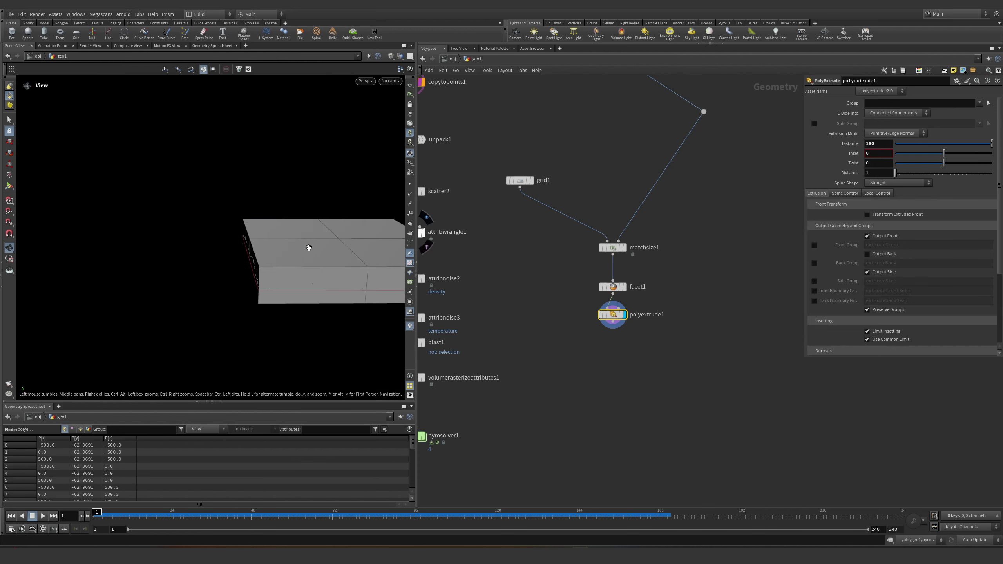
left_click_drag(318, 247, 306, 248)
key("t")
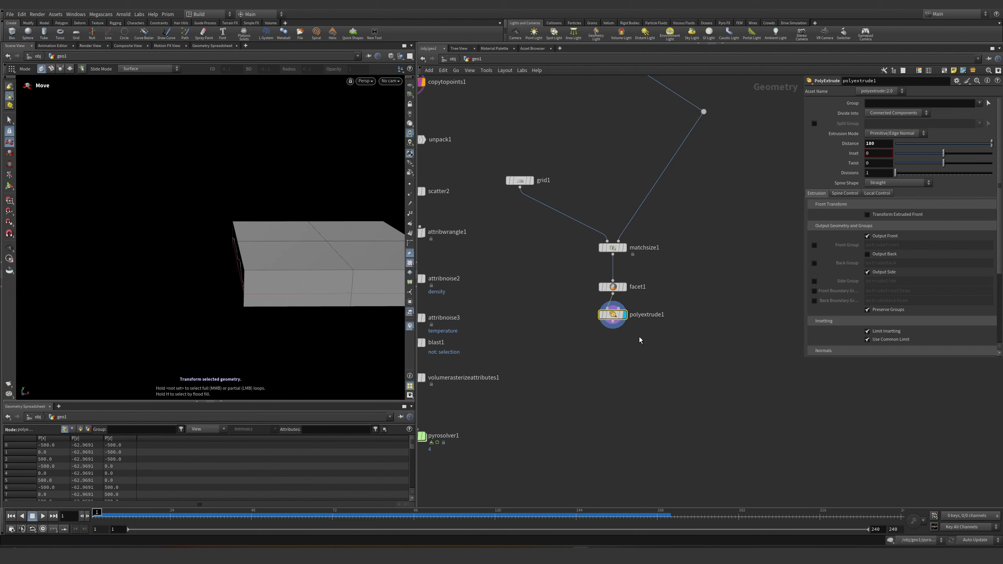
key("Tab")
type("con")
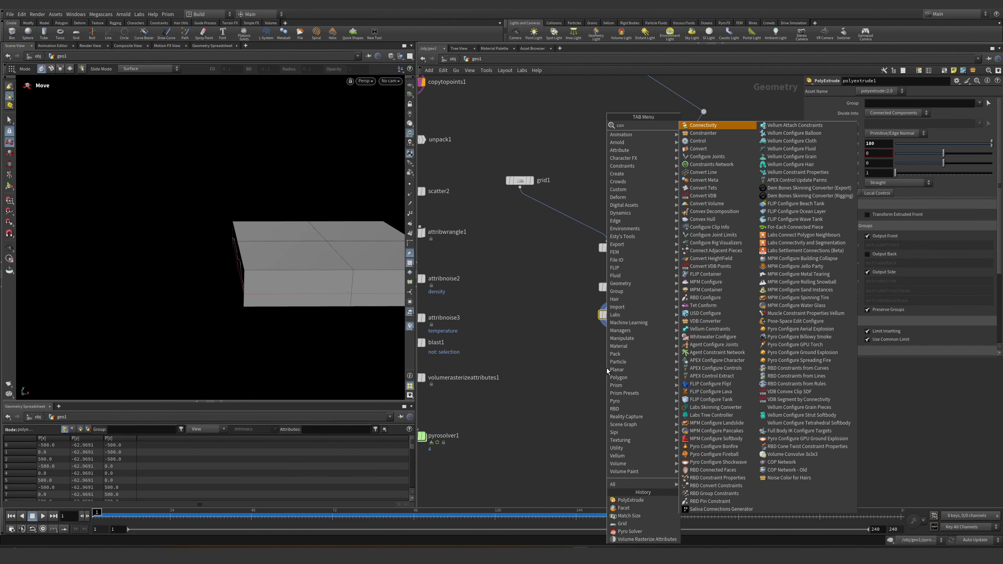
key("Up")
key("Return")
left_click(607, 369)
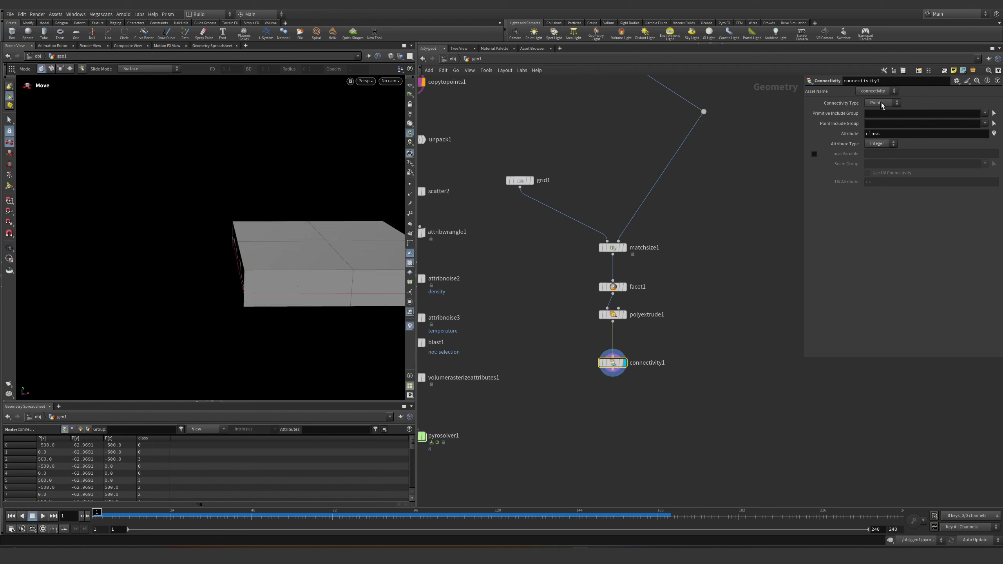
- Visualize the class attribute from connectivity1's node info so each box section is coloured
left_click_drag(275, 280, 358, 285, "alt")
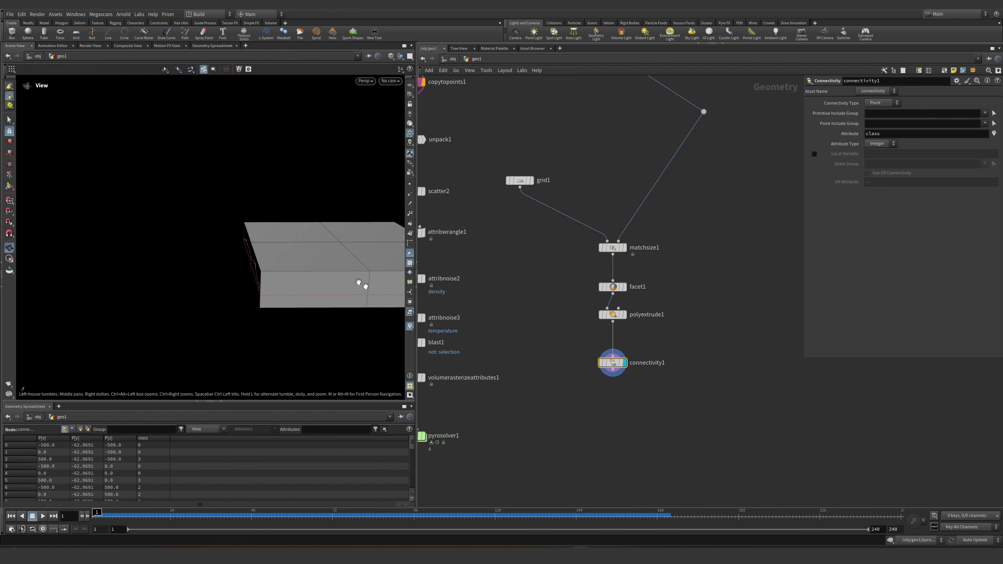
middle_click(610, 357)
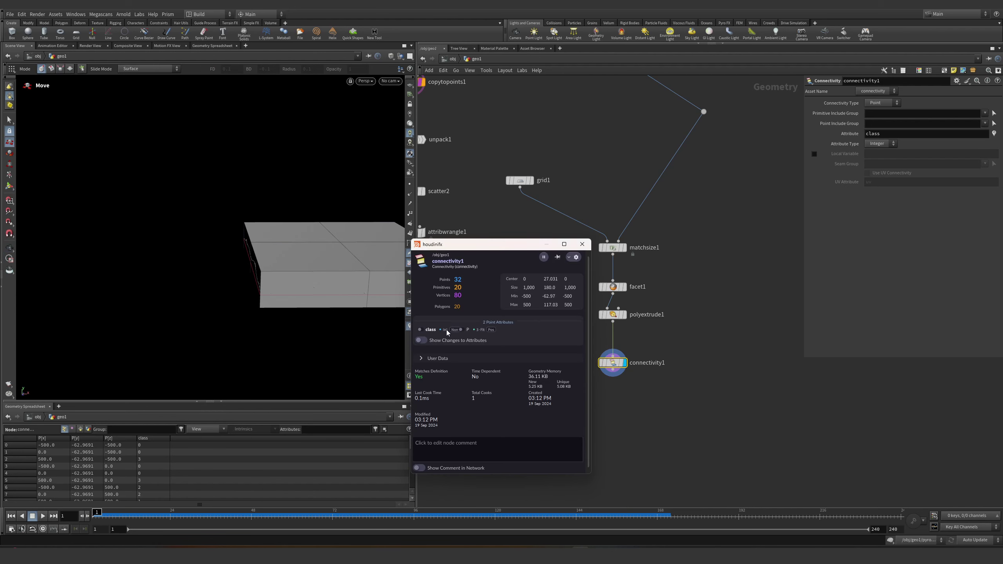
left_click(419, 329)
left_click(582, 244)
middle_click_drag(327, 273, 251, 273)
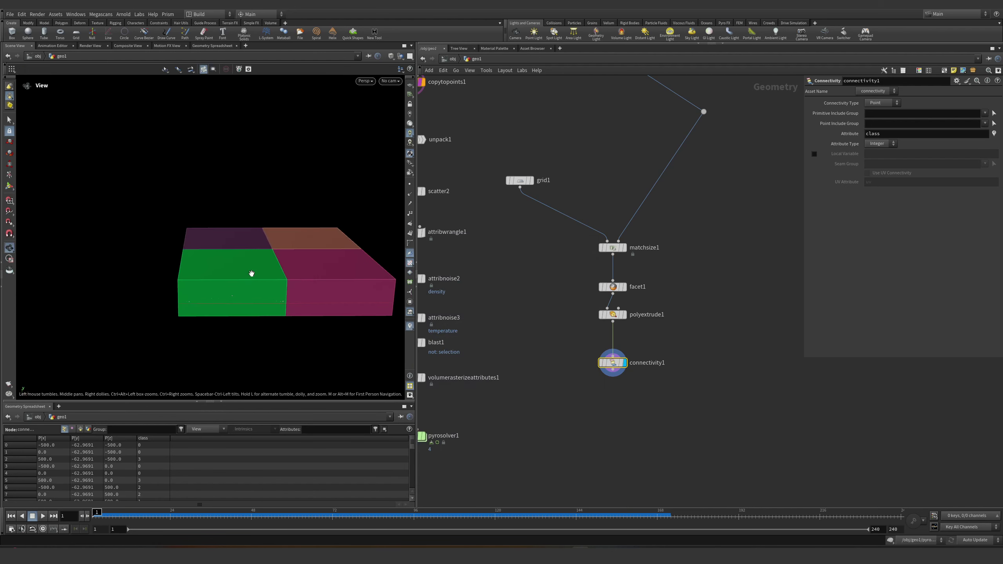
- Enable Output Back on polyextrude1 so the extruded boxes are closed underneath
left_click_drag(252, 274, 276, 174)
key("t")
left_click(612, 315)
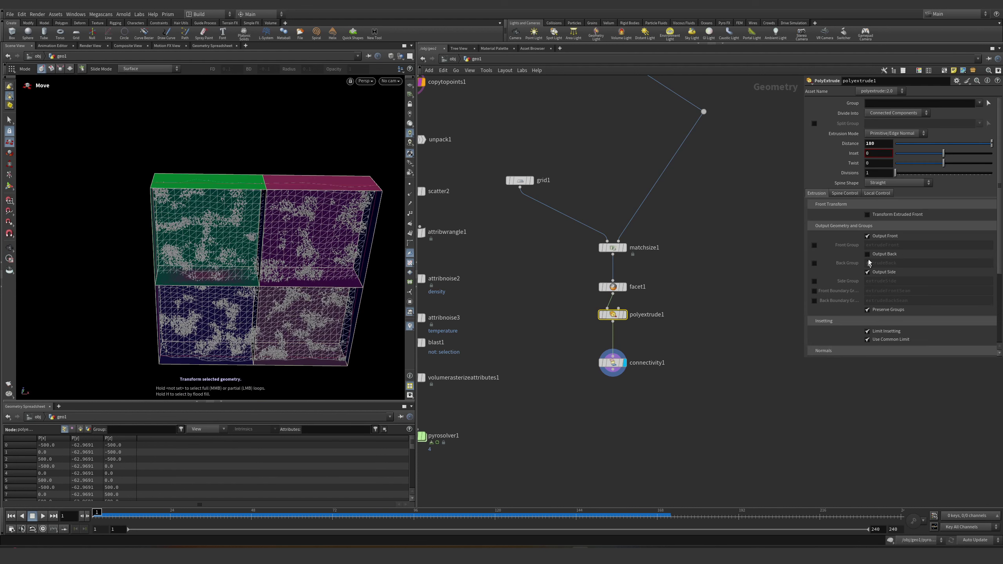
left_click(867, 254)
left_click_drag(324, 247, 300, 252)
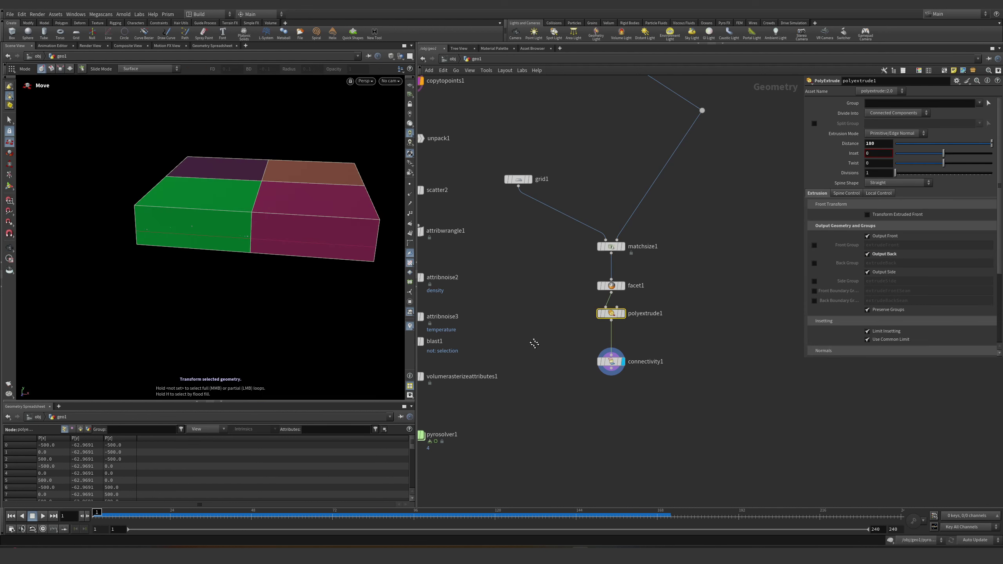
- Move blast1, volumerasterizeattributes1 and pyrosolver1 down to leave space below attribnoise3
key("h")
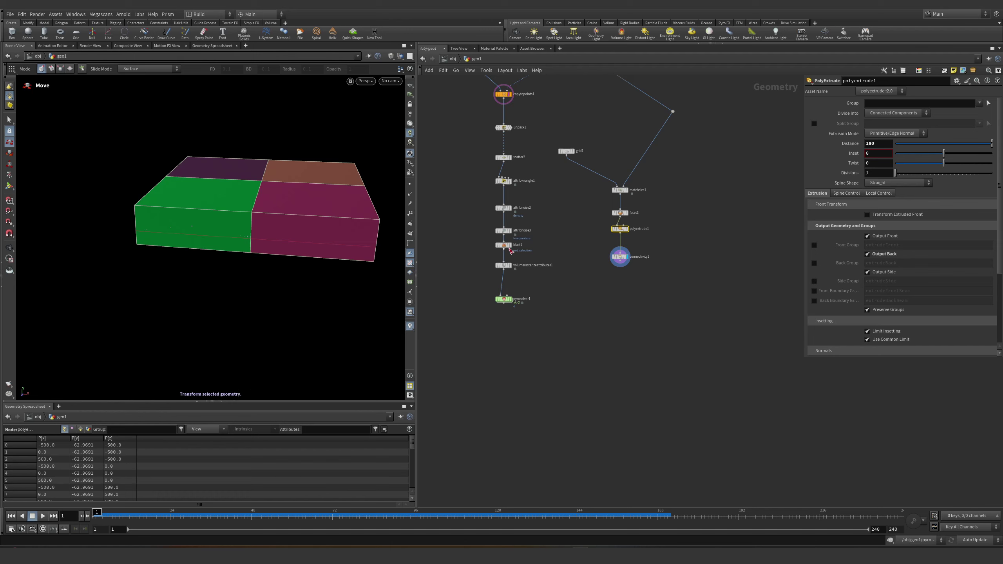
left_click_drag(501, 245, 498, 250)
left_click_drag(529, 314, 502, 281)
left_click(545, 306)
scroll(583, 300, "up", 4)
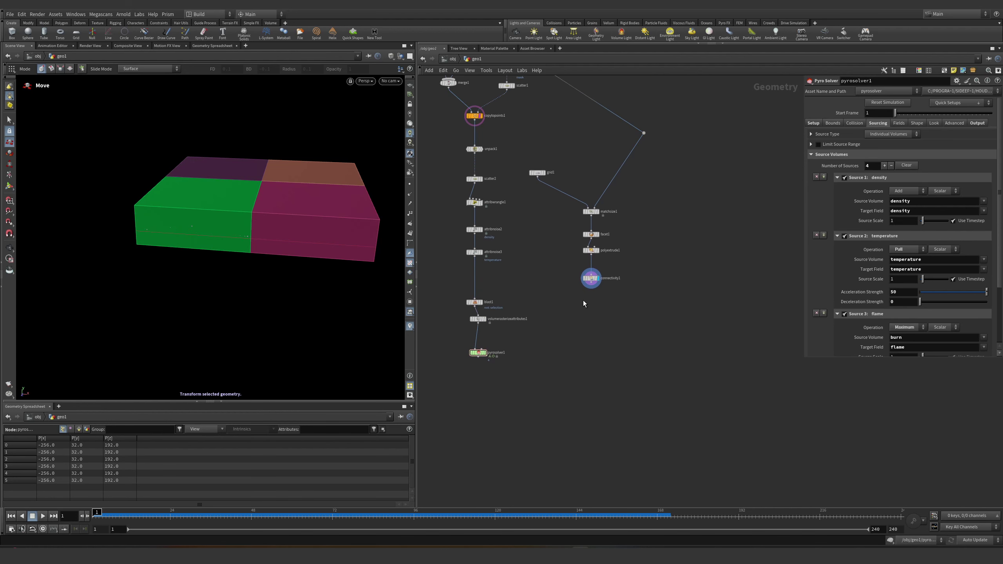
- Add a Blast node after connectivity1 that isolates one front corner box, primitives 3 7 20-23, using Delete Non Selected
left_click(597, 262)
key("s")
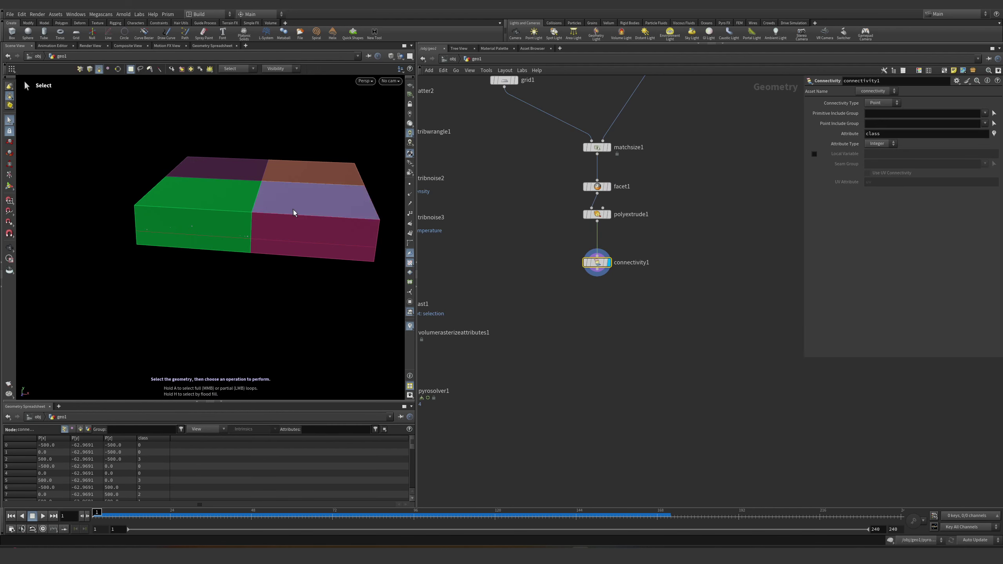
key("Delete")
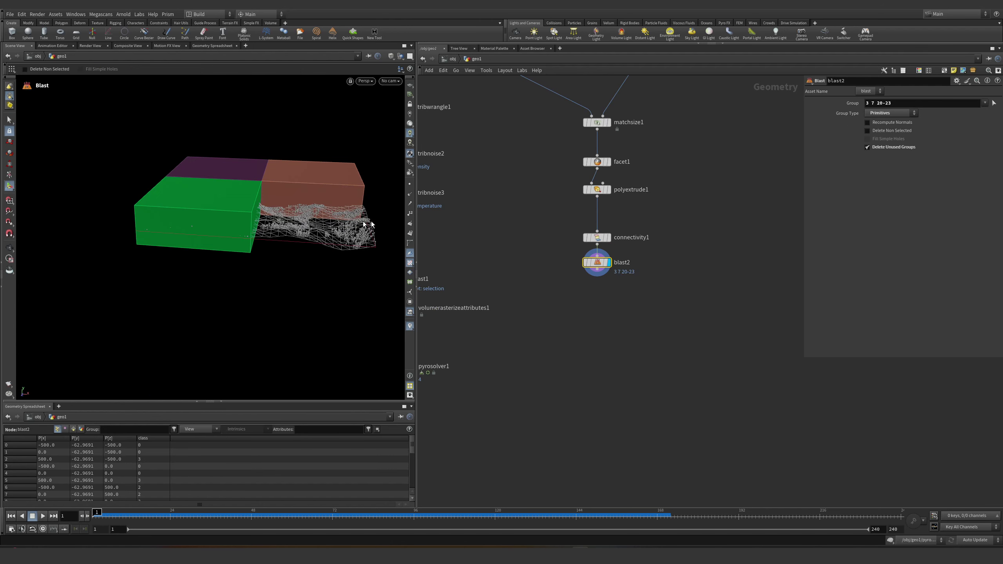
left_click(885, 131)
middle_click_drag(550, 312, 649, 310)
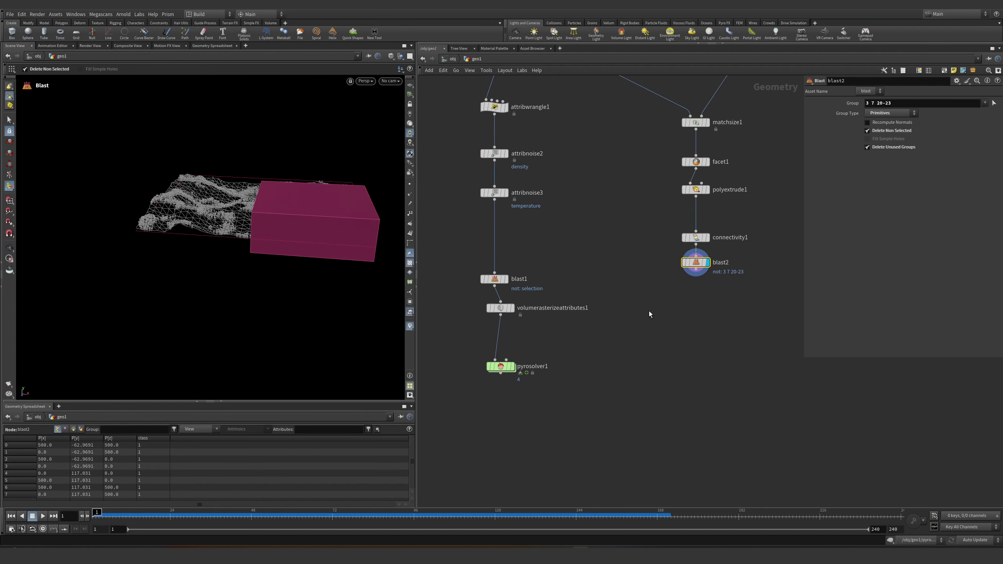
- Insert a Group node between attribnoise3 and blast1, with blast2 wired into its second input, and display it
key("Tab")
type("grou")
key("Return")
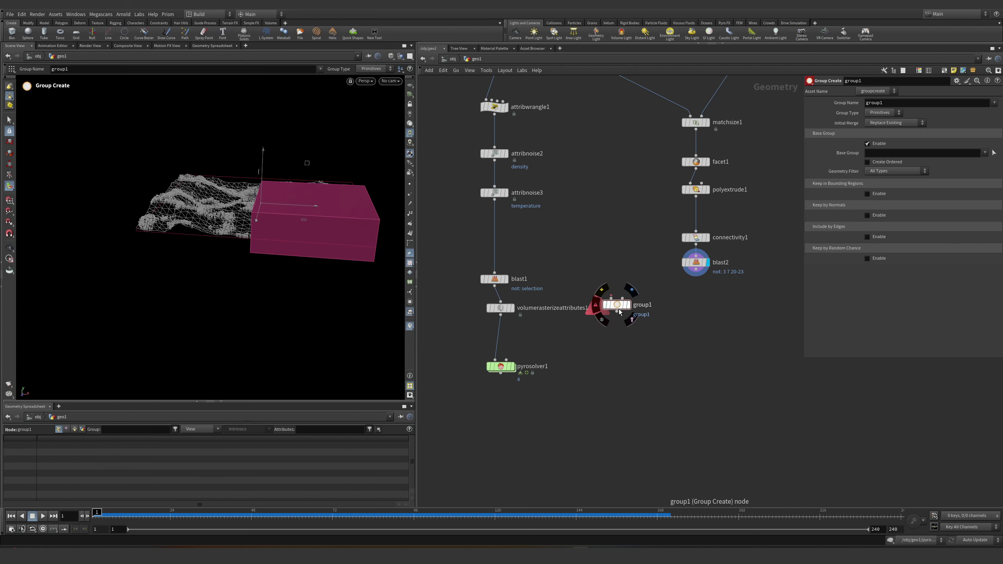
left_click(501, 244)
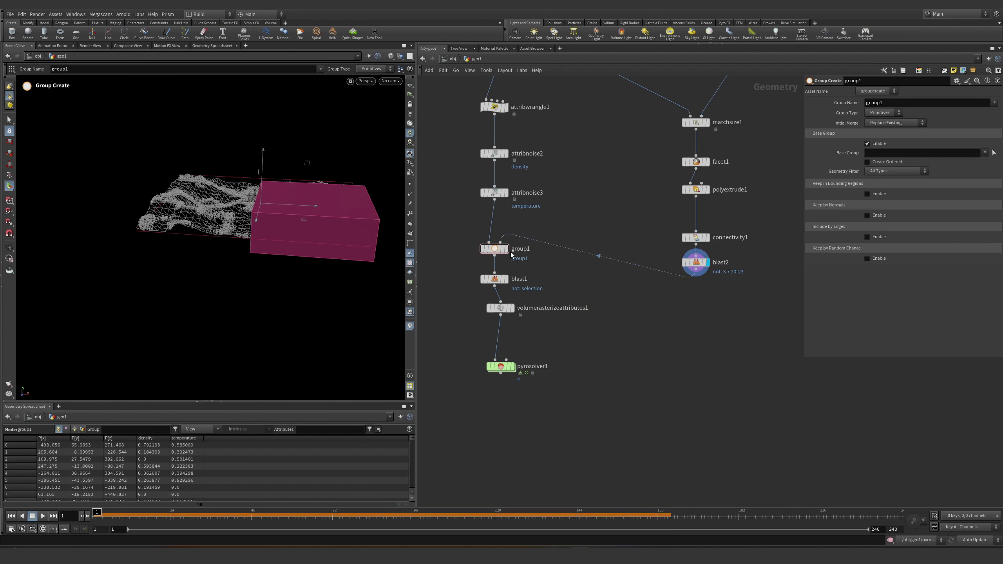
key("r")
- Disable the Base Group on group1, set its Group Type to Points and name the group blast
left_click(879, 144)
left_click(883, 112)
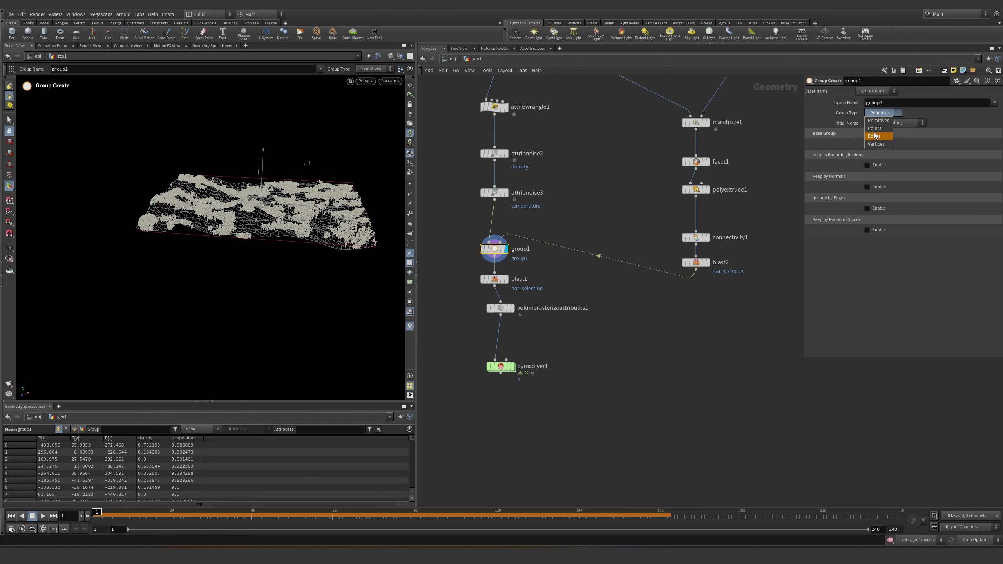
left_click(877, 127)
left_click(886, 104)
double_click(885, 104)
type("blast")
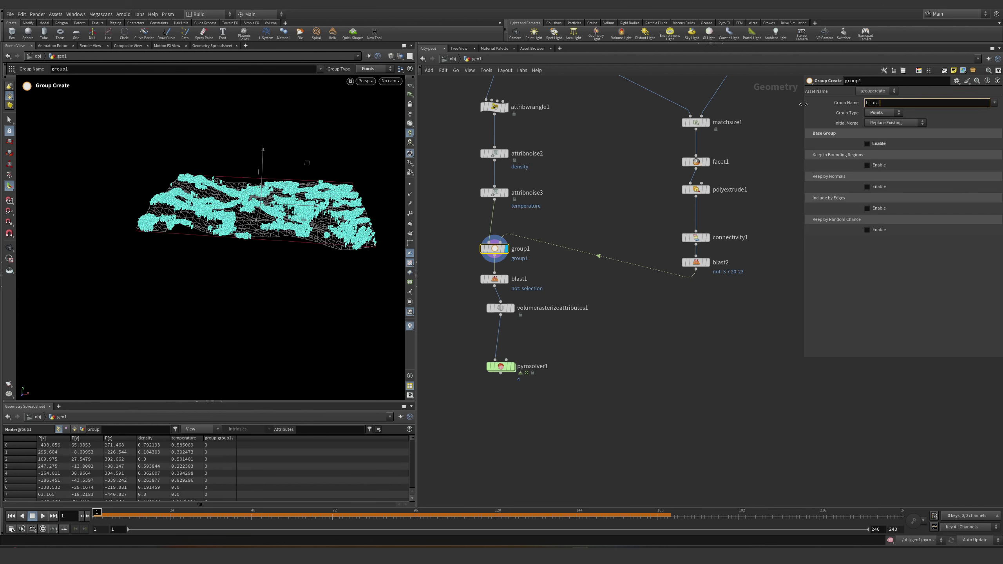
key("Return")
- Enable Keep in Bounding Regions on group1 and set the Bounding Type to Bounding Object (points or vertices only)
left_click(867, 165)
left_click(916, 174)
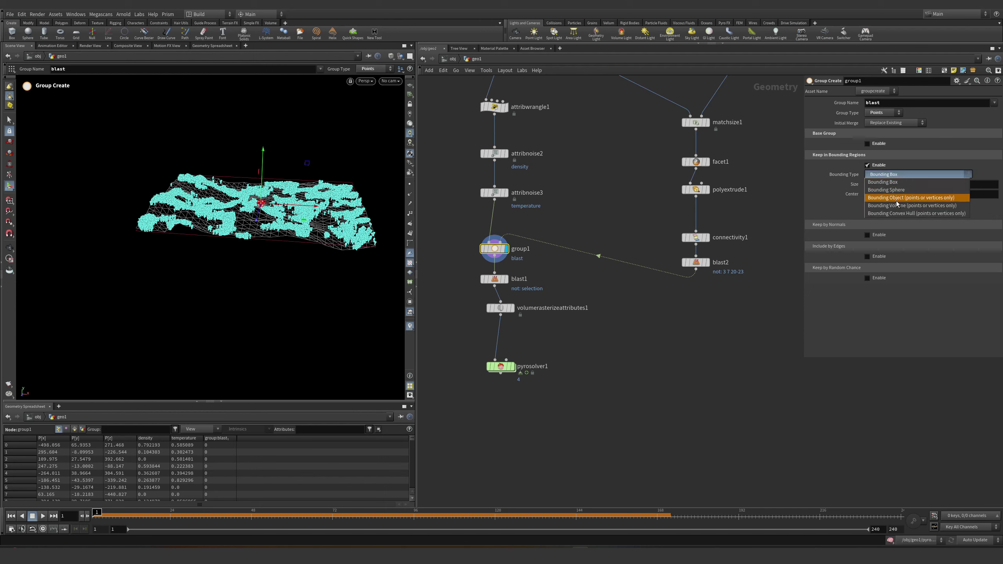
left_click(916, 196)
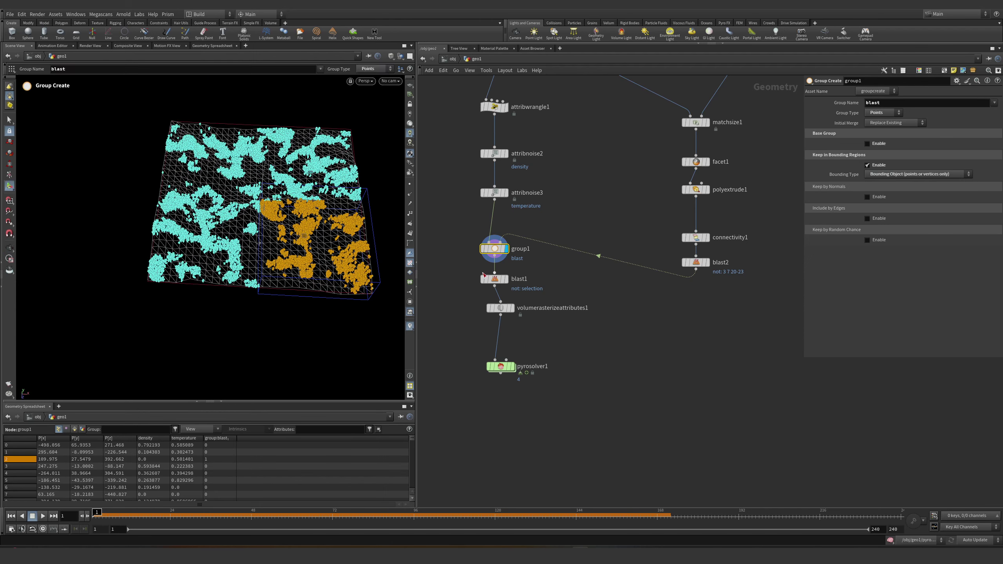
- Display blast1 and replace its Group selection with the blast group
left_click(494, 279)
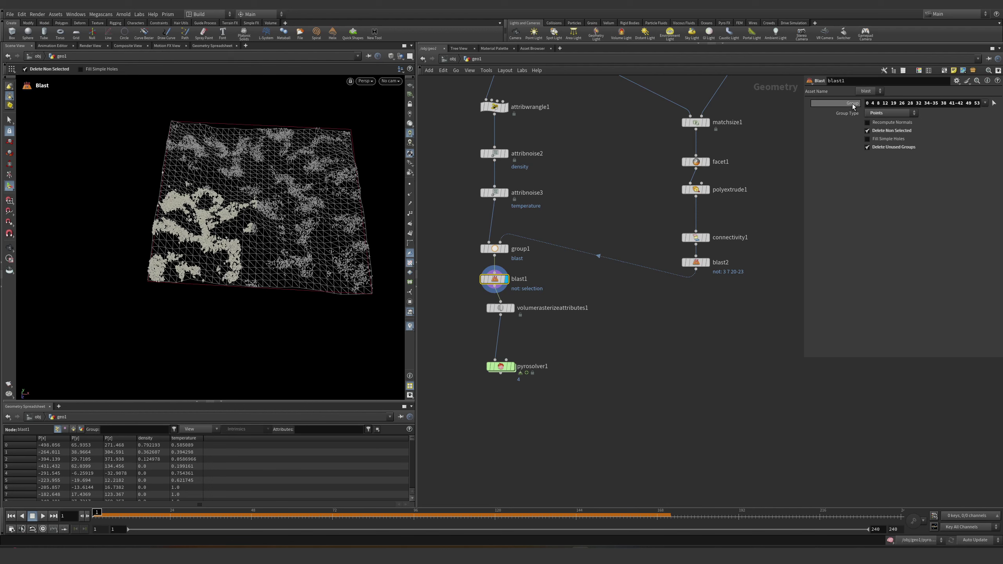
left_click(985, 103)
left_click(989, 111)
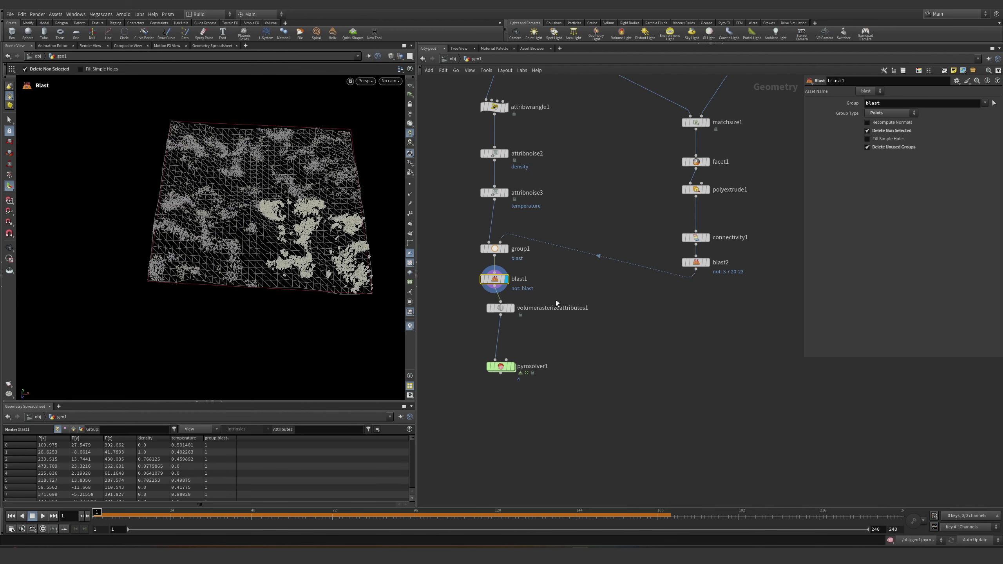
key("Escape")
left_click_drag(276, 221, 289, 232)
key("Return")
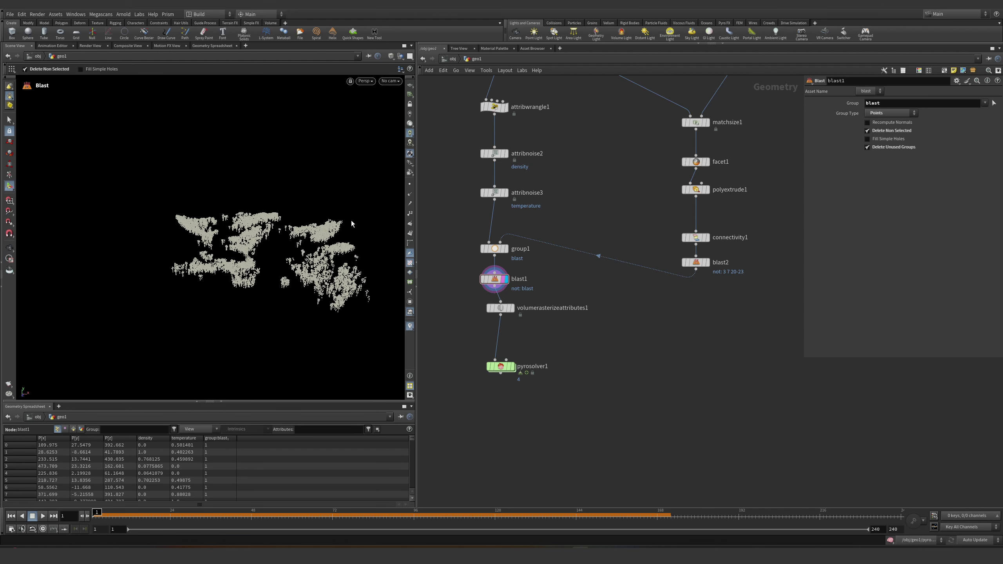
- Space out the network by moving blast1 with its downstream nodes lower and connectivity1 farther above blast2
scroll(634, 205, "down", 3)
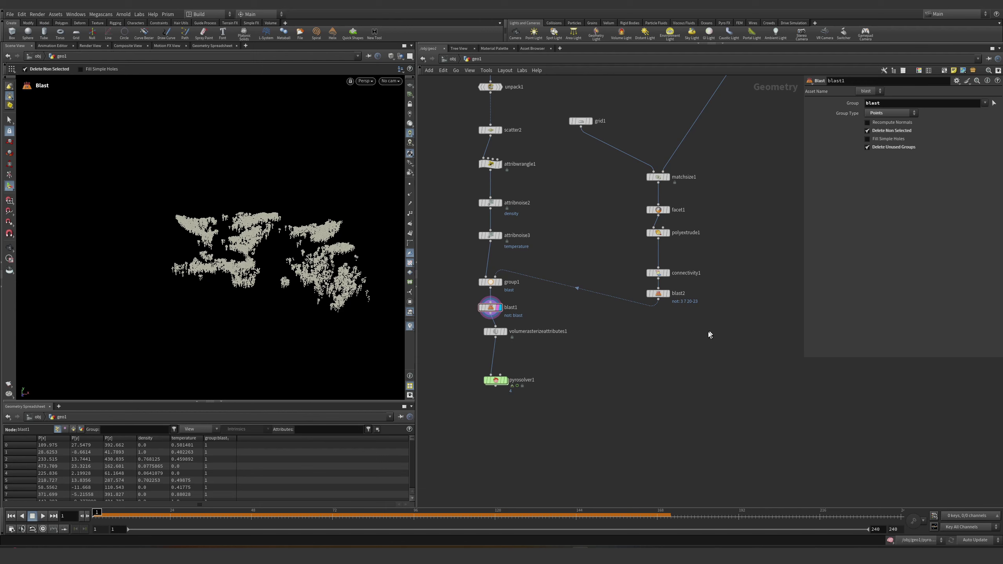
mouse_move(489, 325)
left_click_drag(491, 307, 491, 334, "shift")
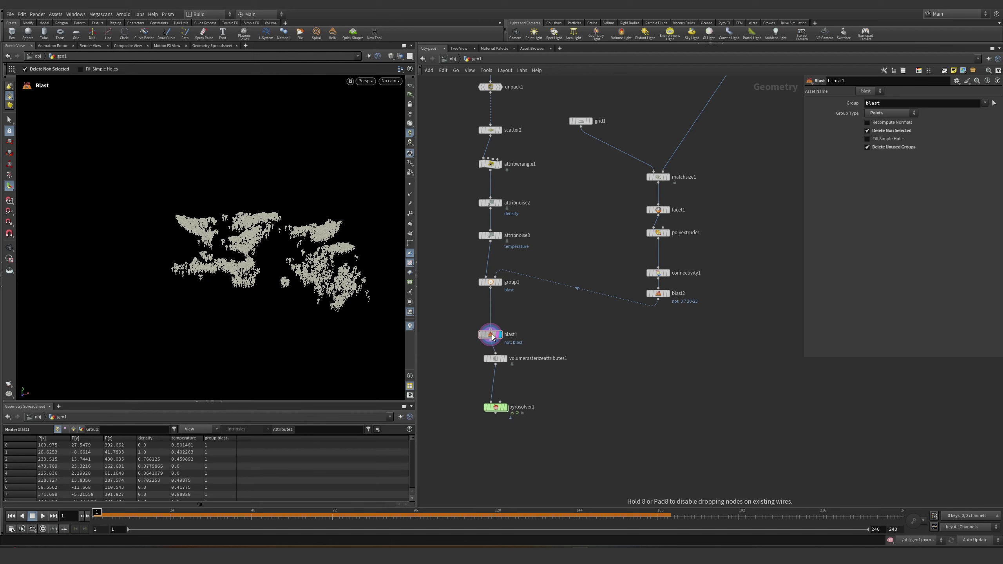
left_click_drag(634, 288, 715, 324)
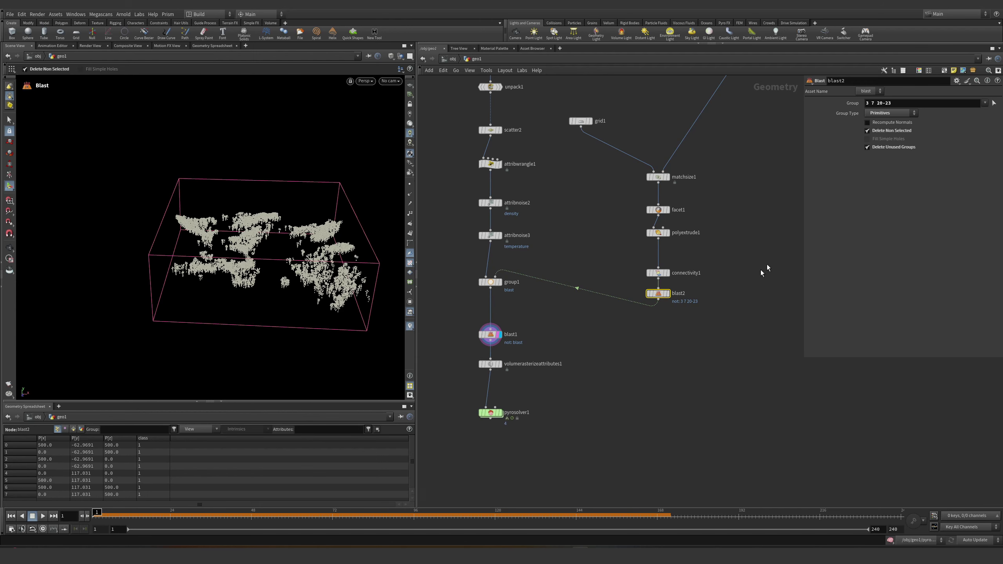
middle_click_drag(739, 285, 619, 293)
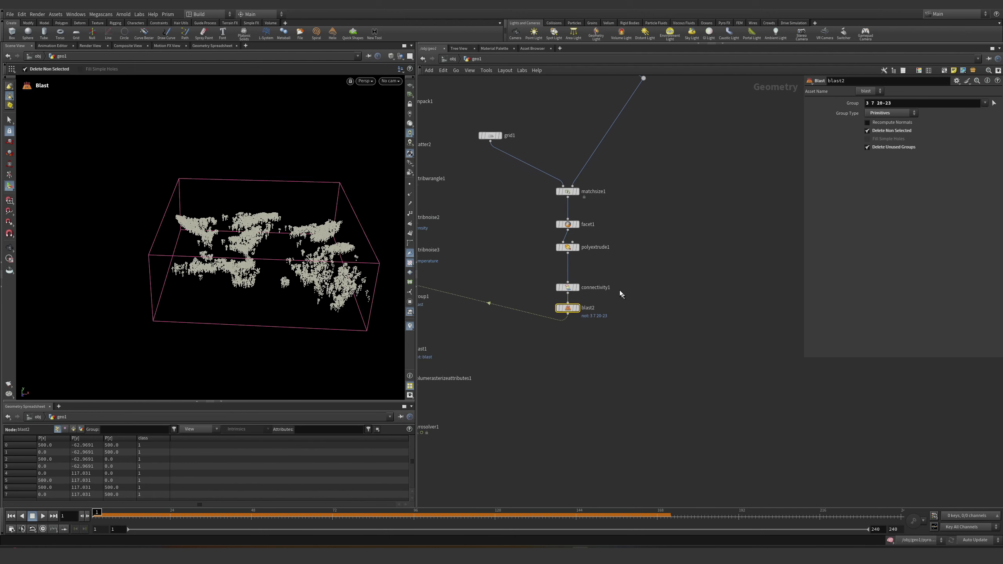
left_click_drag(568, 290, 569, 279)
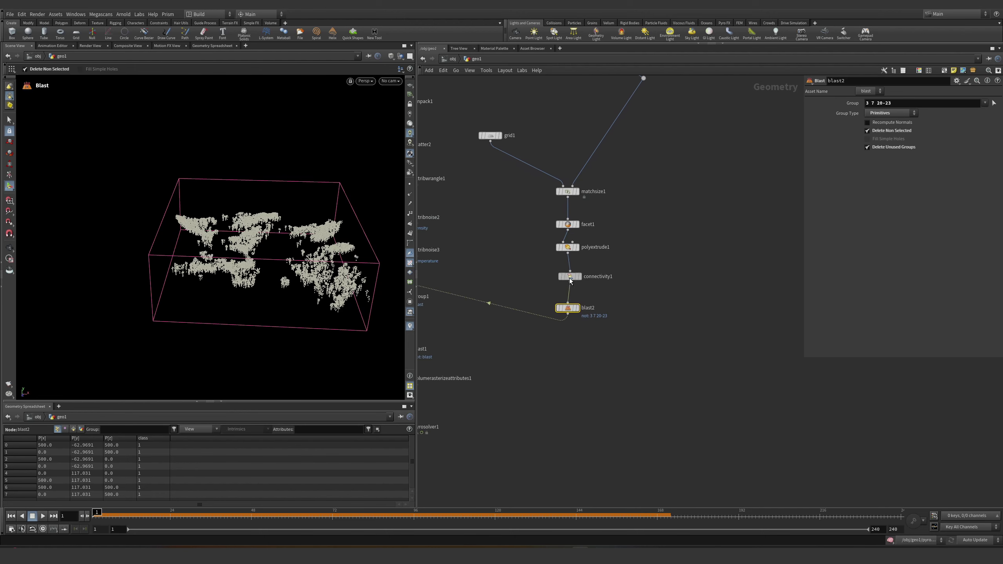
- Branch an Attribute Promote node off connectivity1's output, beside blast2
left_click(569, 281)
key("Tab")
type("prom")
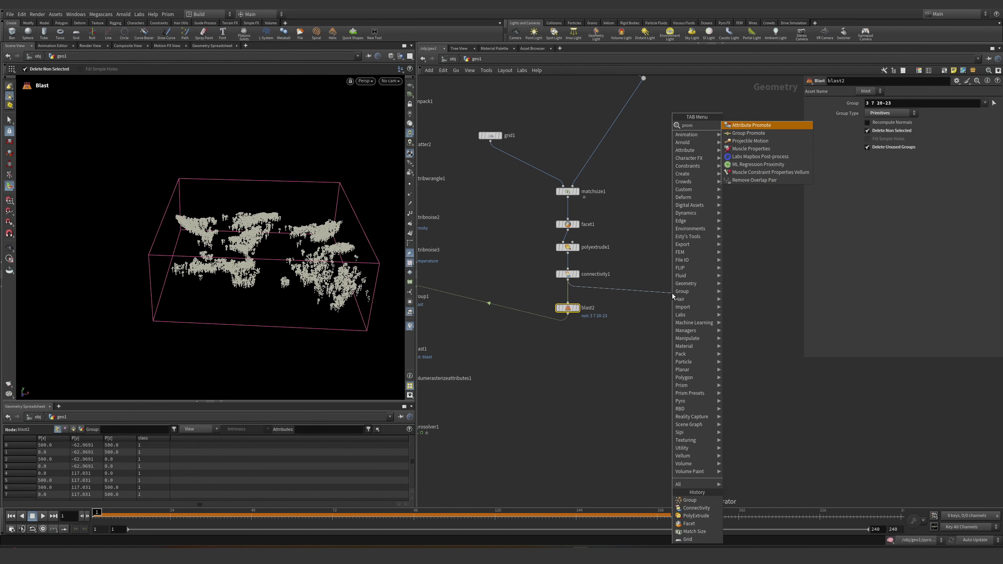
key("Return")
left_click(671, 297)
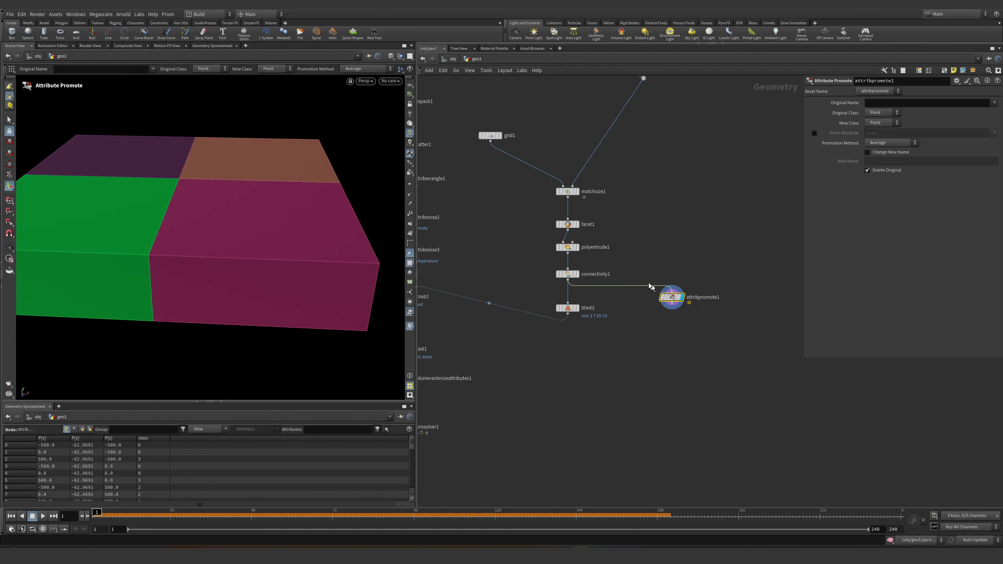
- Set attribpromote1 to promote the class attribute from Point to Detail with the Maximum promotion method
left_click(147, 438)
left_click(883, 123)
left_click(876, 138)
left_click(994, 102)
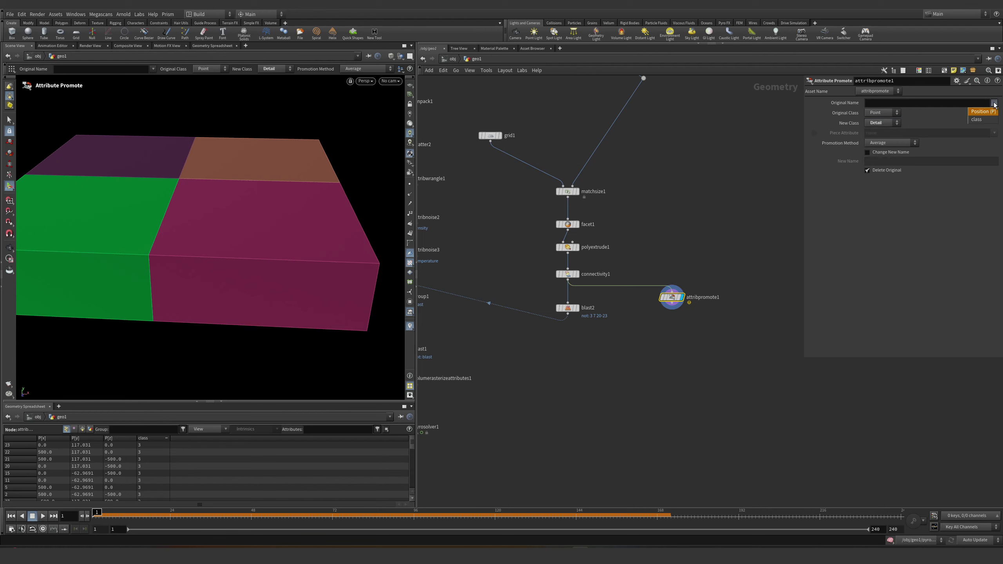
left_click(986, 119)
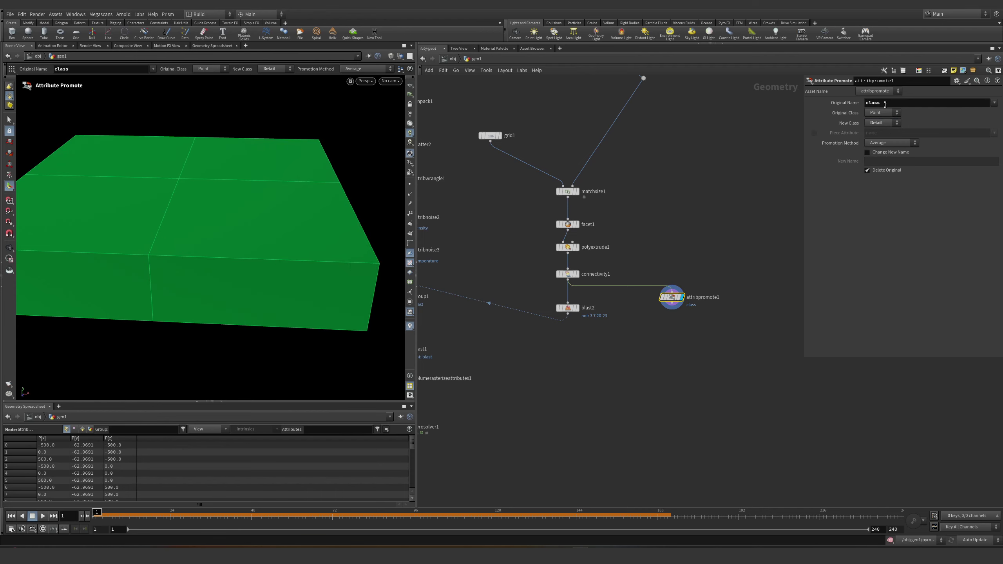
left_click(892, 143)
left_click(884, 146)
- Show the detail attributes in the Geometry Spreadsheet to check the promoted class value against the box sections
left_click(90, 430)
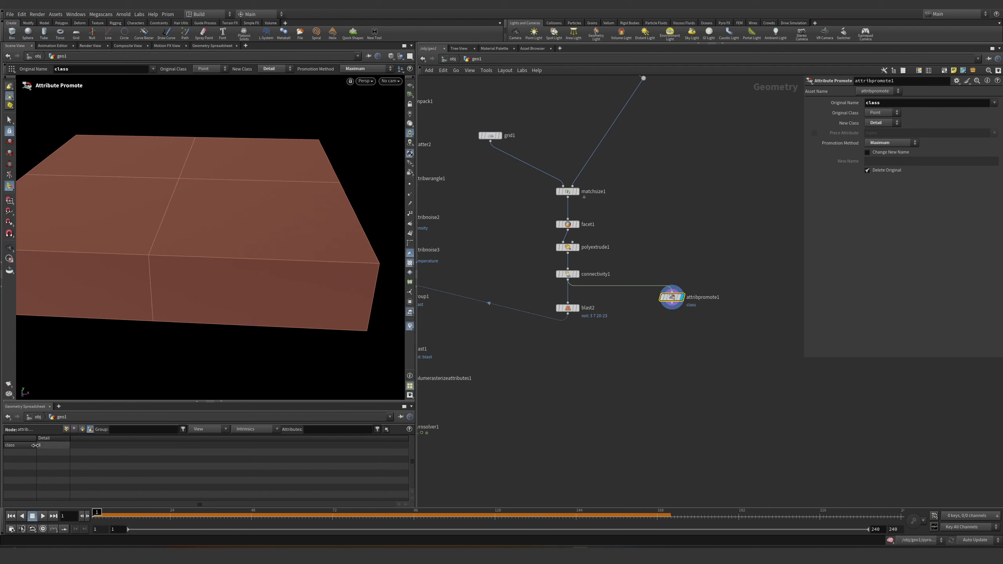
key("Escape")
left_click_drag(332, 307, 179, 238)
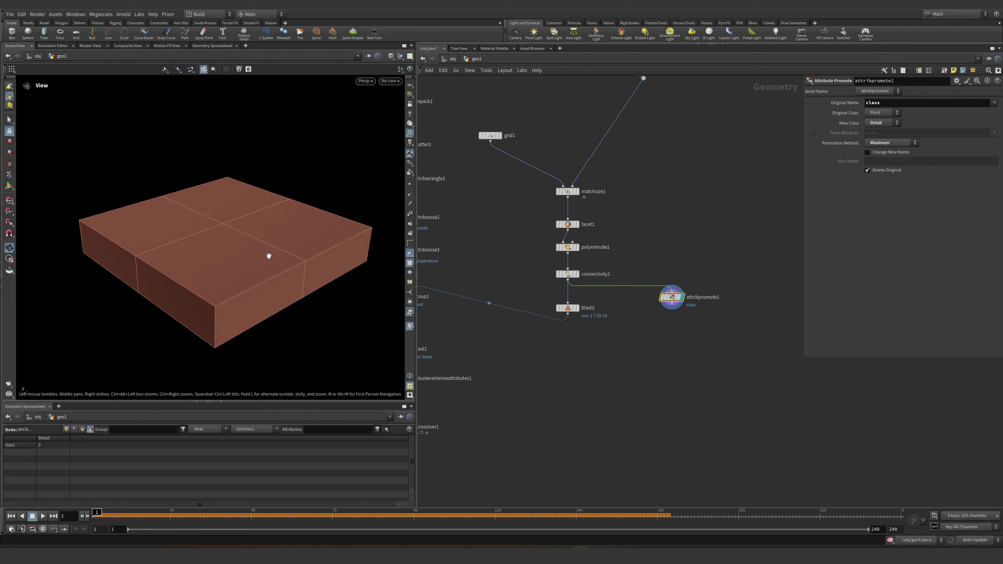
key("Return")
middle_click_drag(529, 347, 630, 275)
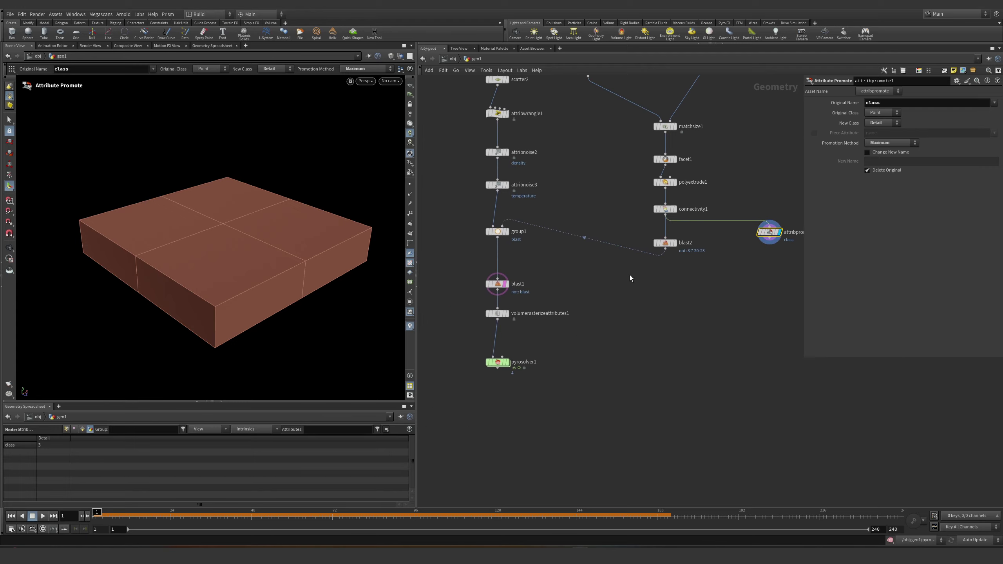
- Add a Labs File Cache node in the open space beside pyrosolver1, and enable its wedging with the settings expanded
key("Tab")
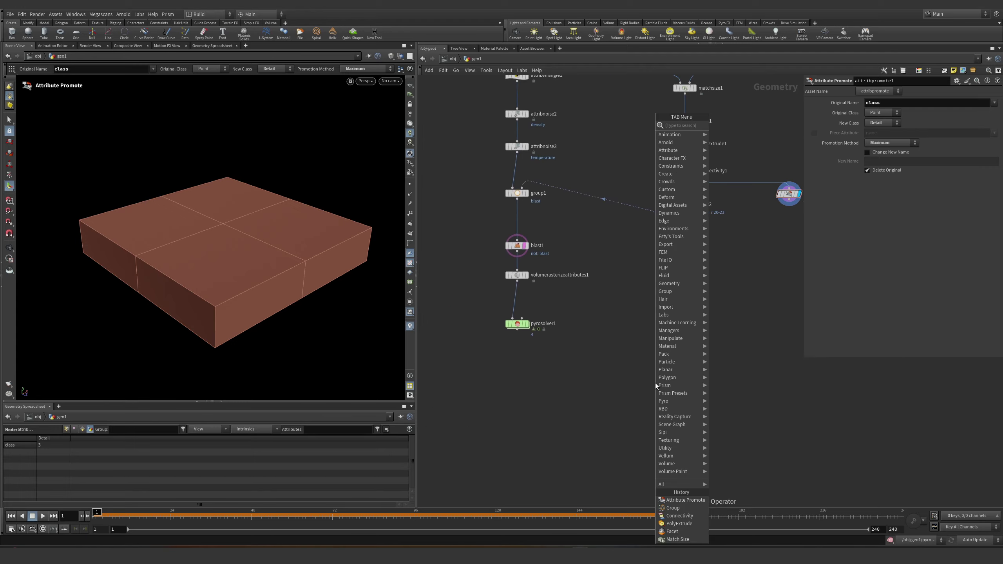
type("labs file")
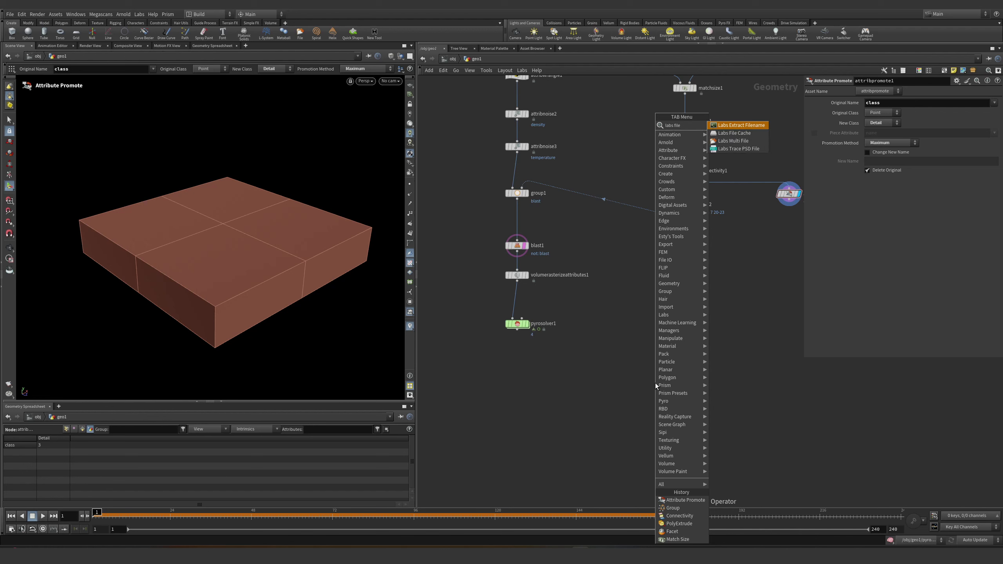
key("Down")
key("Return")
left_click(634, 375)
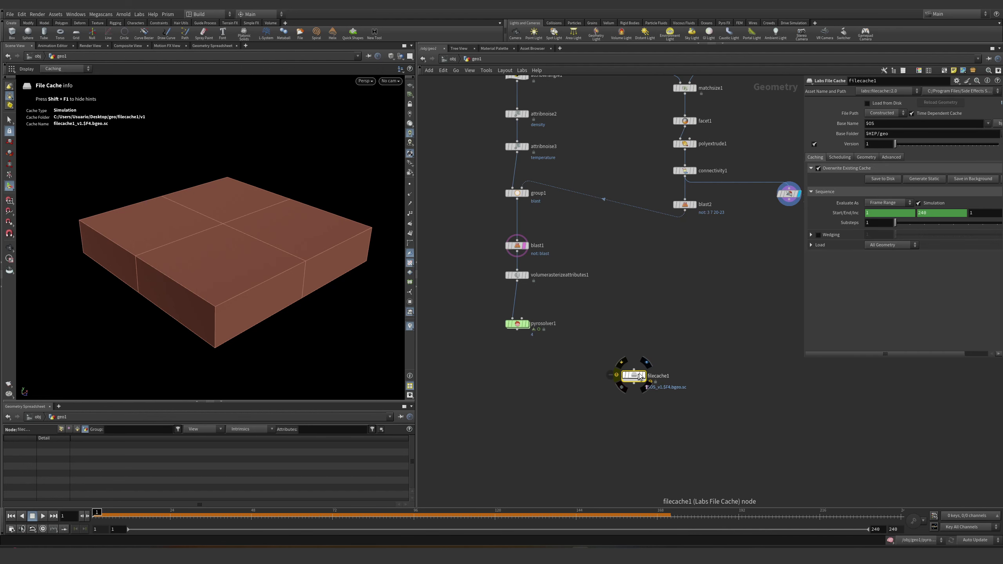
left_click(817, 235)
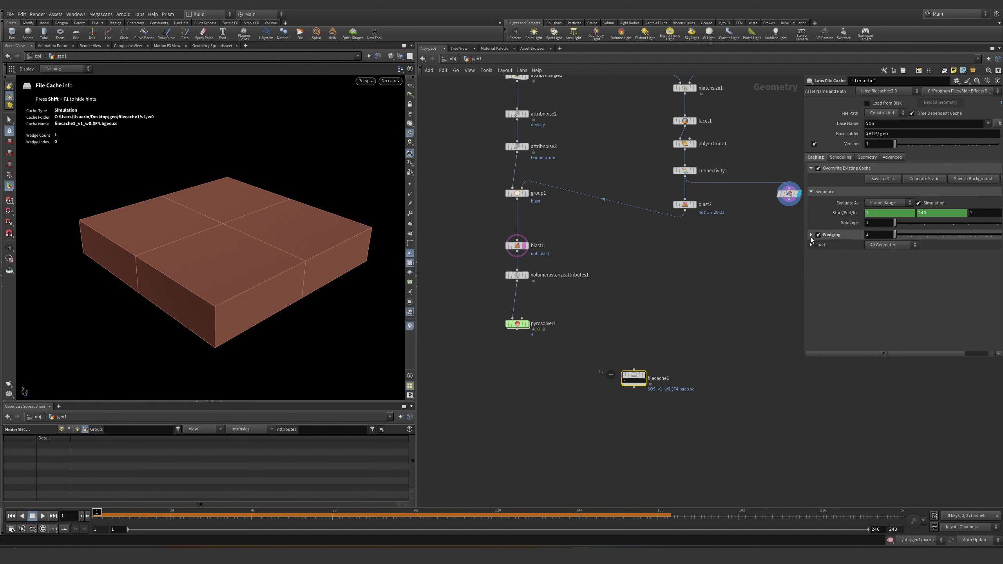
left_click(810, 234)
key("f")
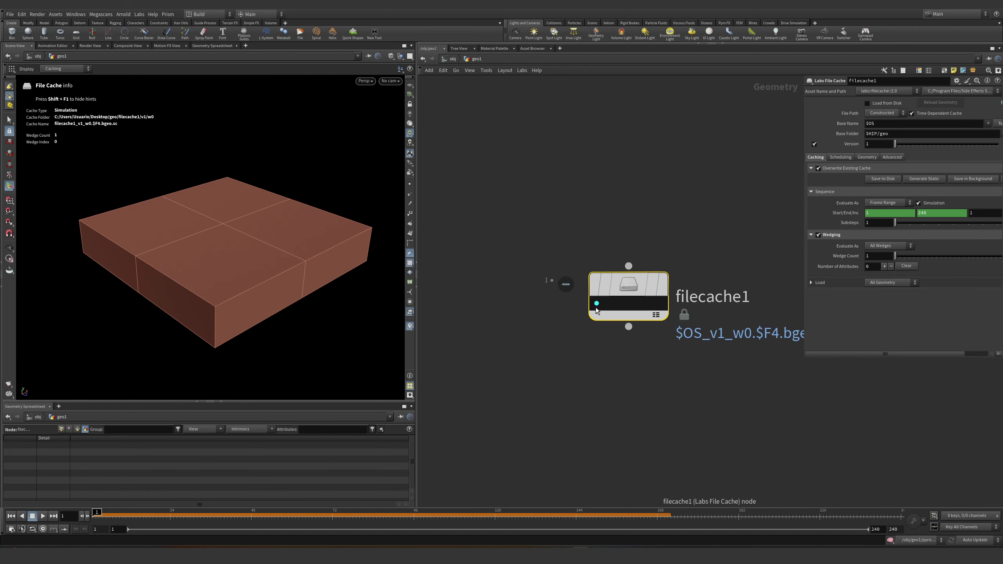
- Try a wedge count of 4 on filecache1, and set the count back to 1
left_click(878, 256)
type("4")
key("Return")
left_click(879, 255)
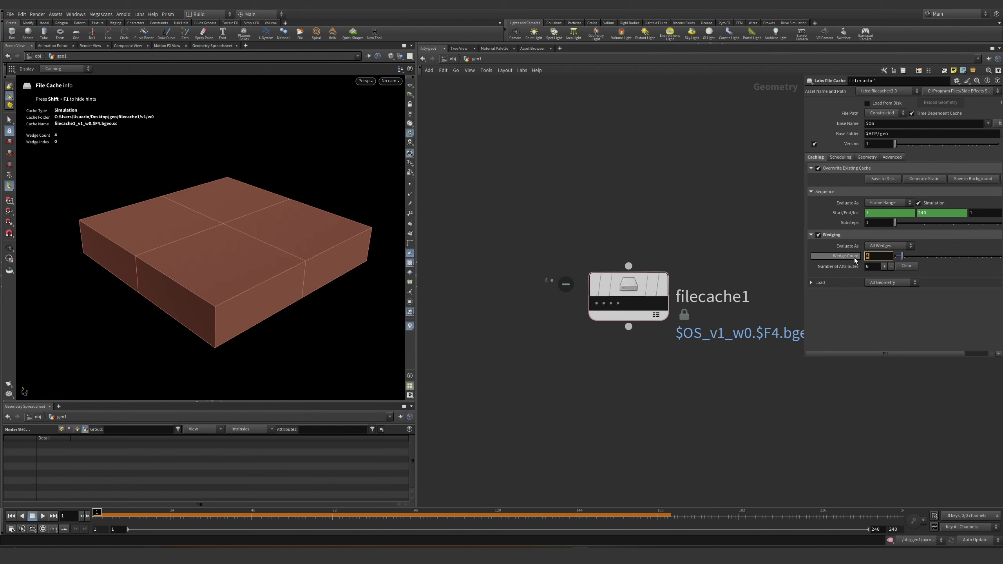
type("1")
key("Return")
- Copy attribpromote1 and use its path in filecache1's Wedge Count expression: detail("/obj/geo1/attribpromote1", "class")
scroll(646, 276, "down", 3)
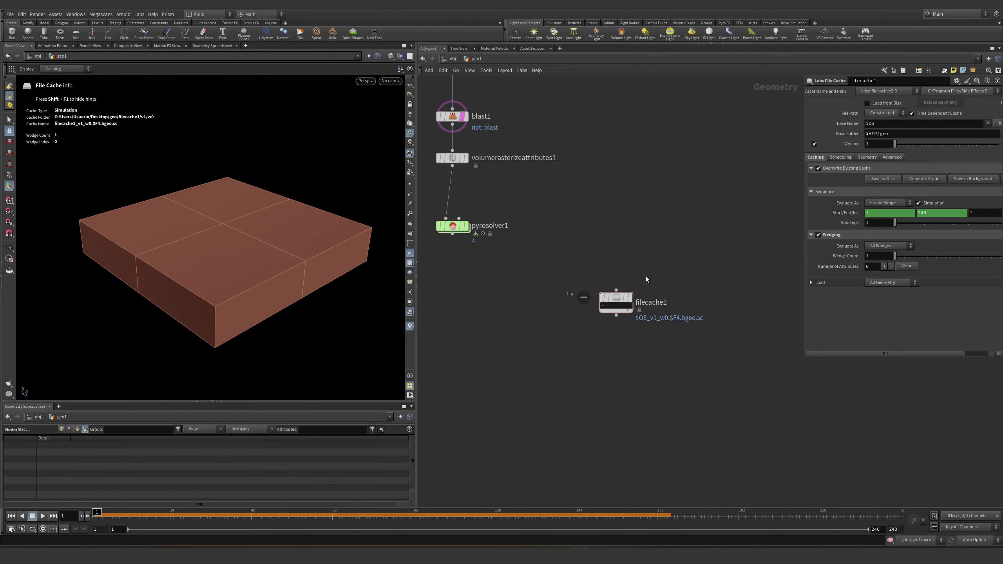
left_click_drag(718, 182, 697, 159)
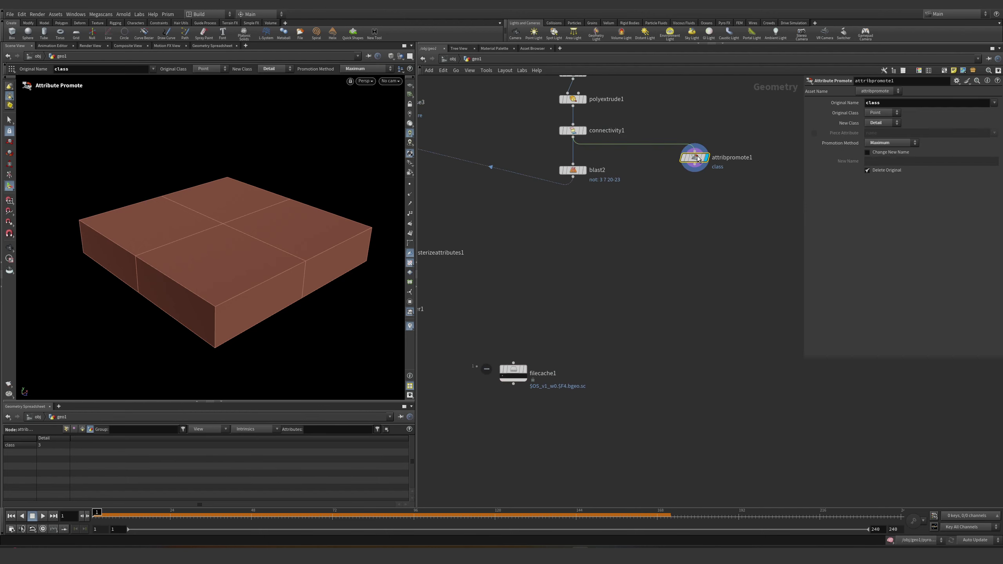
key("ctrl+c")
left_click_drag(645, 262, 480, 426)
left_click(871, 256)
key("BackSpace")
type("detail(")
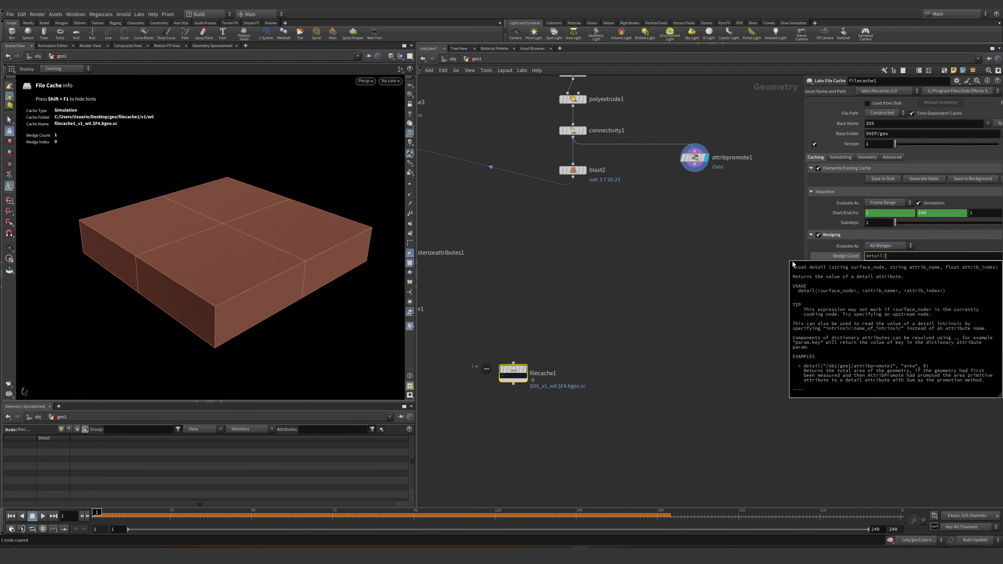
type("\"")
key("ctrl+v")
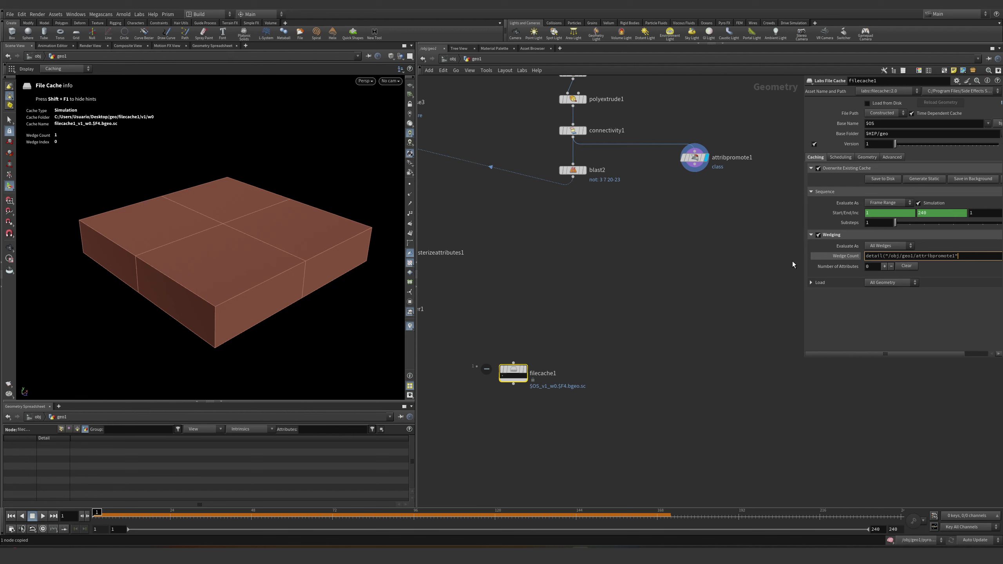
type(",")
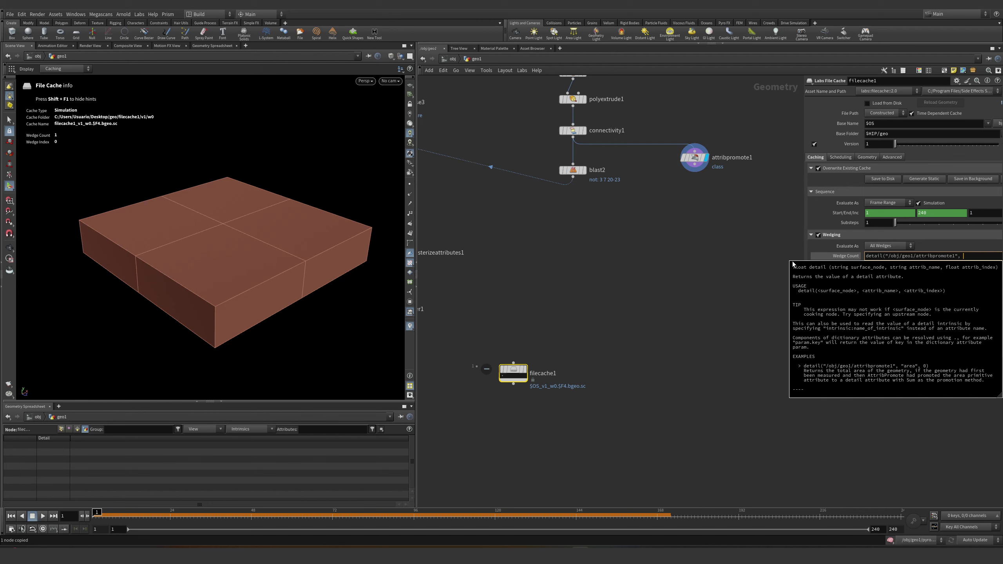
type("\"")
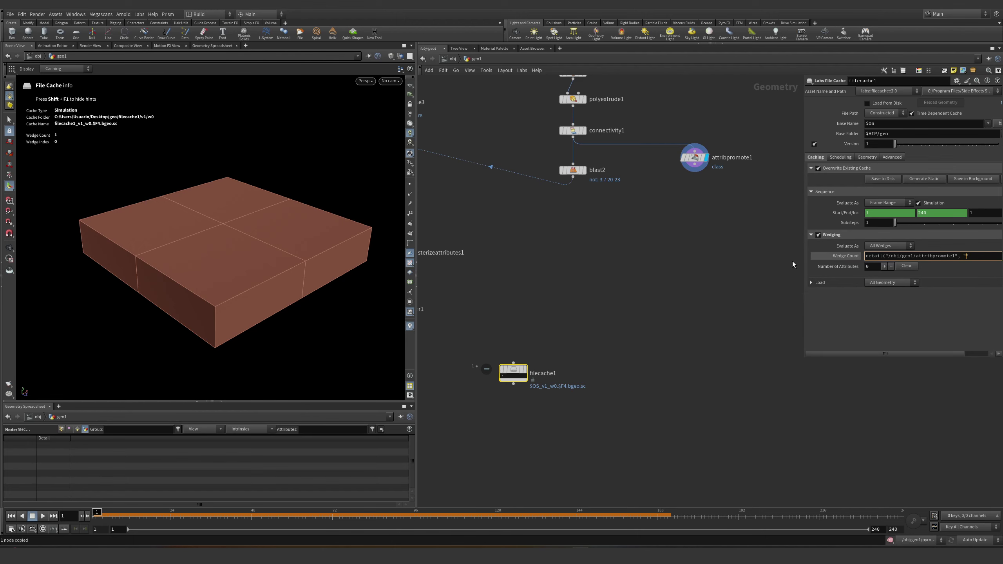
type(")")
key("Return")
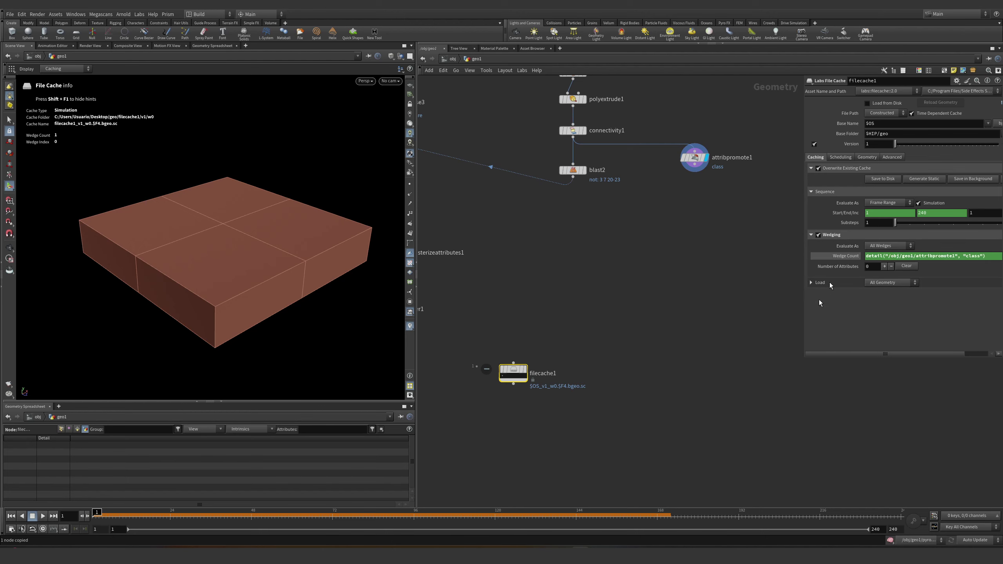
- Widen the parameter area and add the index argument 0 to filecache1's Wedge Count expression, showing its evaluated value
left_click_drag(803, 356, 585, 356)
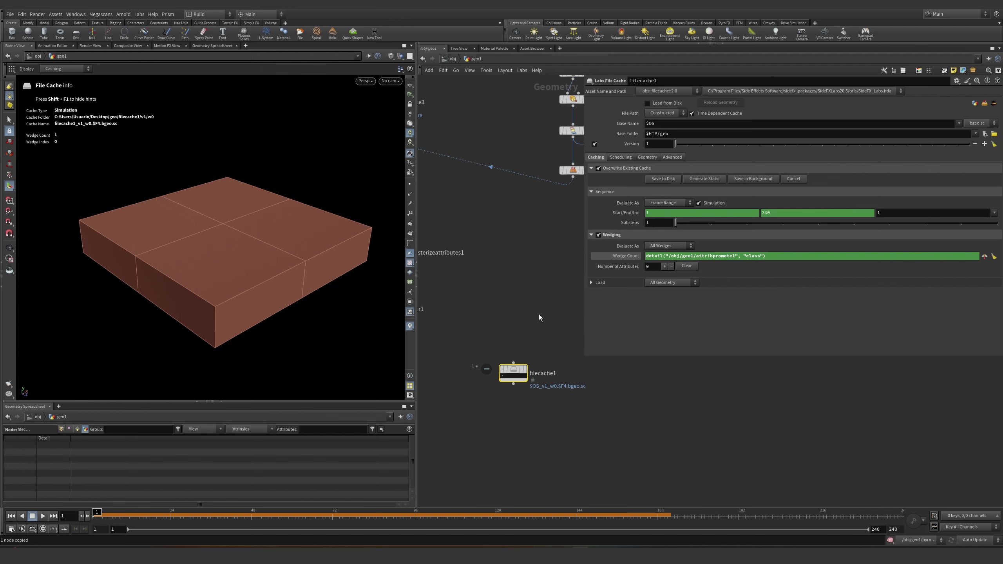
middle_click_drag(539, 313, 424, 352)
left_click(555, 224)
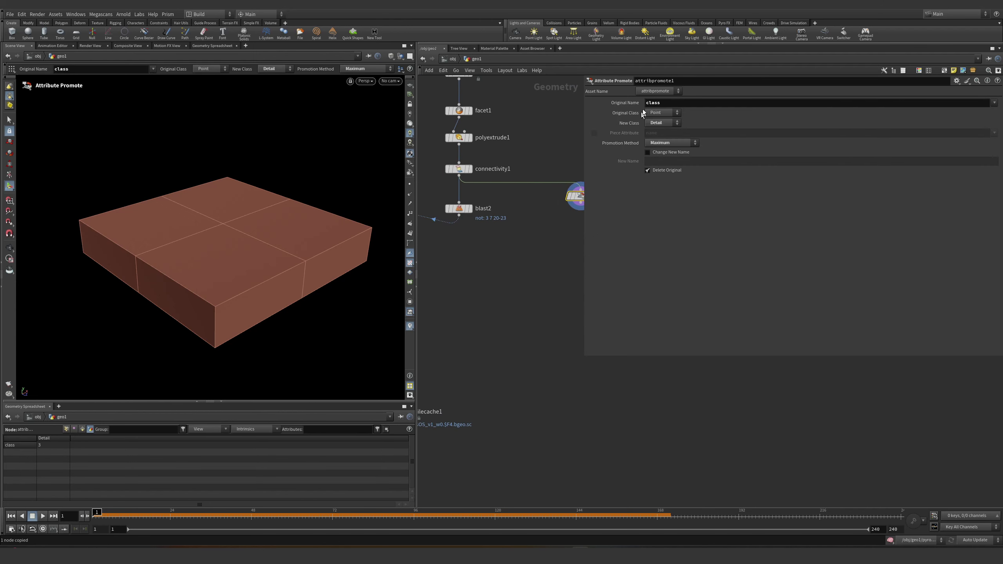
middle_click_drag(523, 293, 613, 251)
left_click(489, 367)
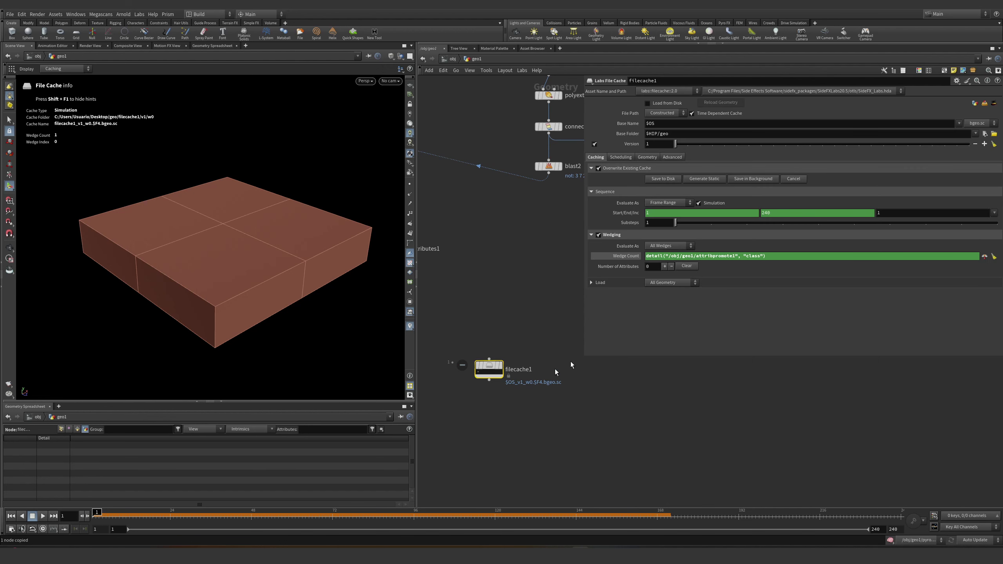
left_click(760, 256)
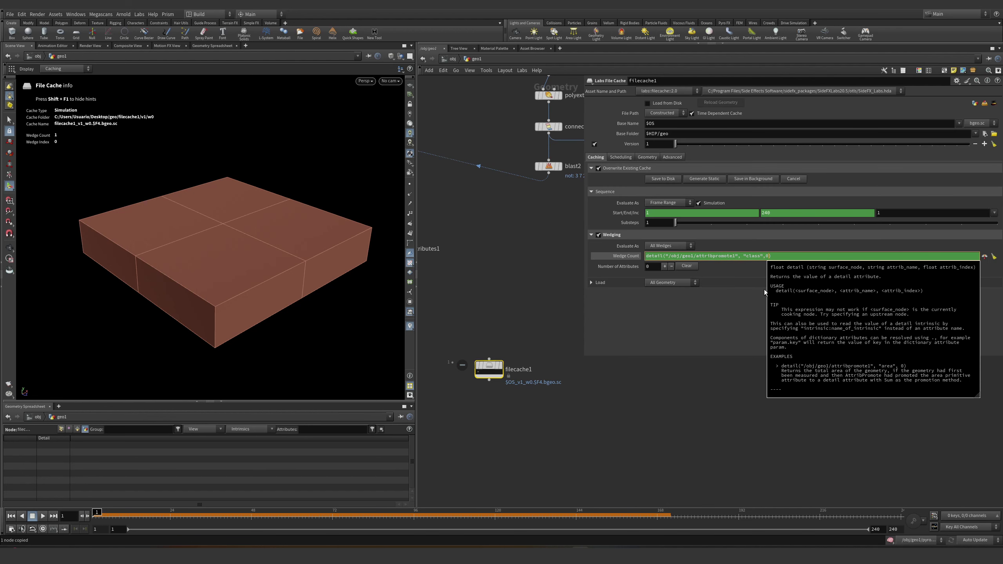
left_click(629, 256)
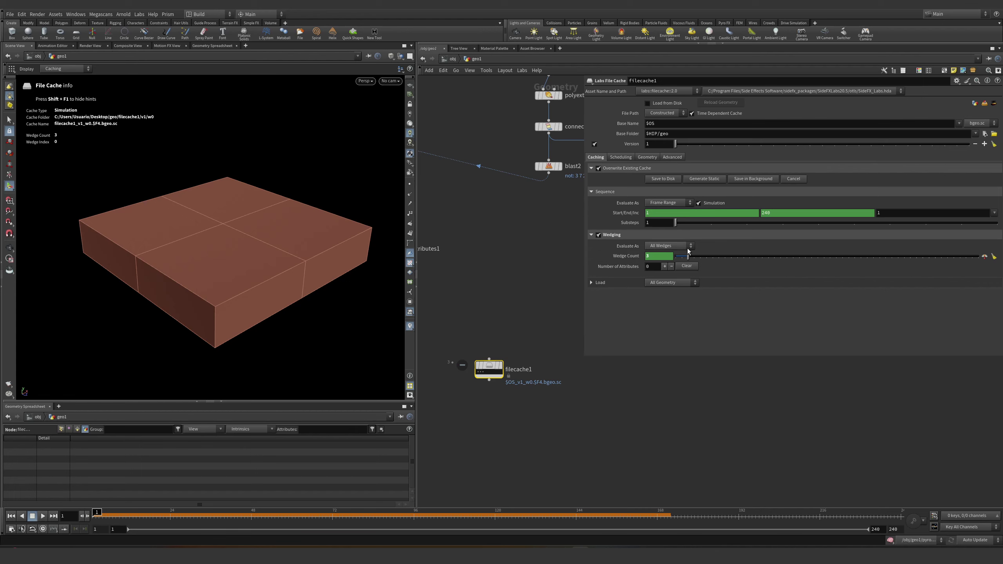
- Append +1 to the detail() expression in filecache1's Wedge Count, and show its evaluated value
left_click(638, 256)
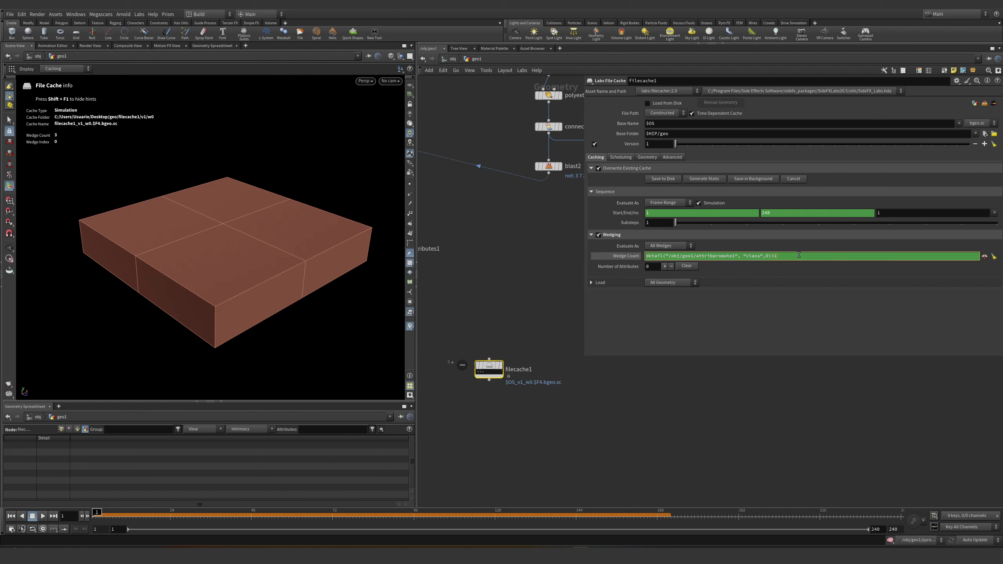
left_click(516, 408)
scroll(548, 387, "down", 3)
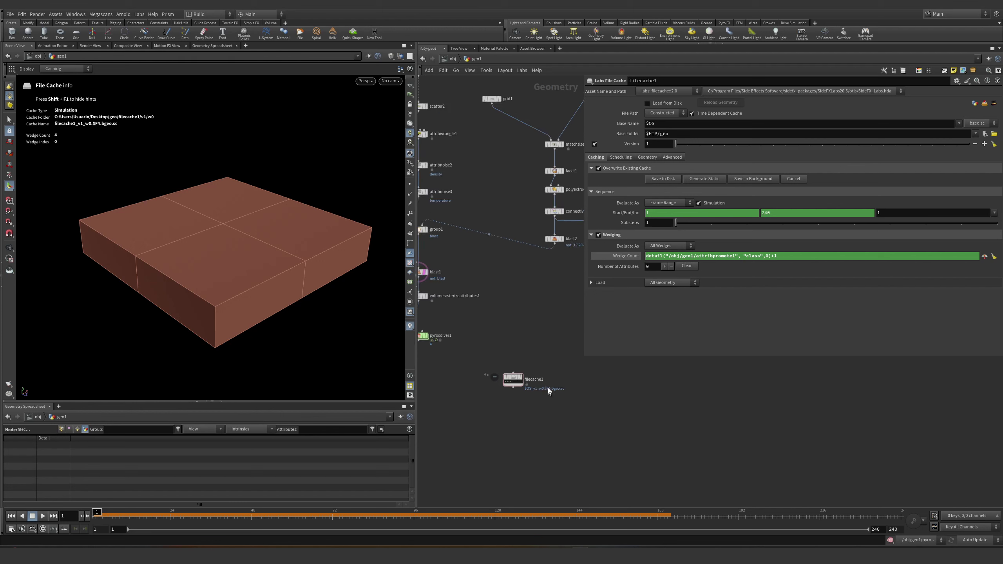
scroll(481, 400, "up", 4)
left_click_drag(481, 400, 530, 384)
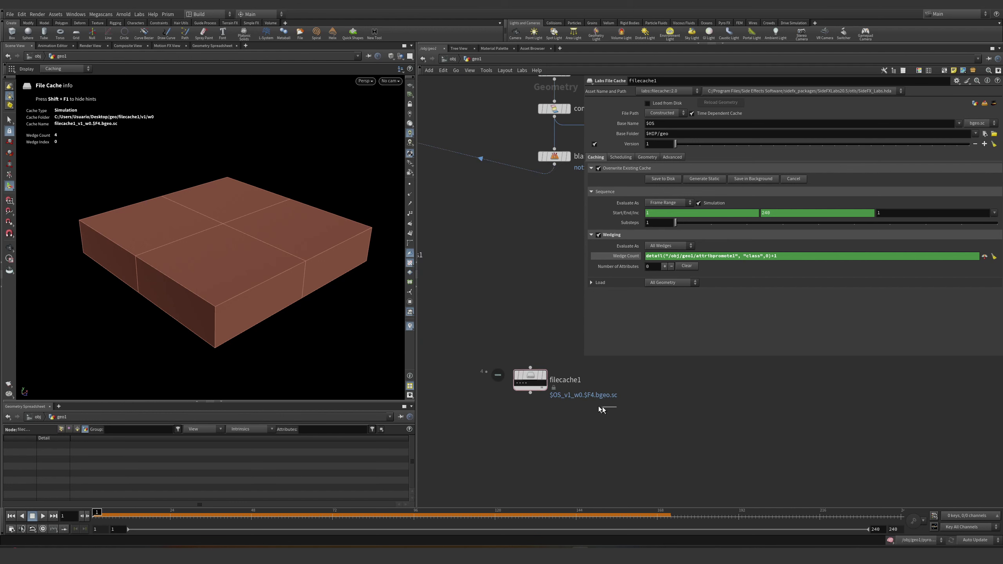
left_click(628, 255)
- Change grid1's divisions to split the box into six sections, and reselect filecache1 to check its wedge count
scroll(494, 357, "down", 3)
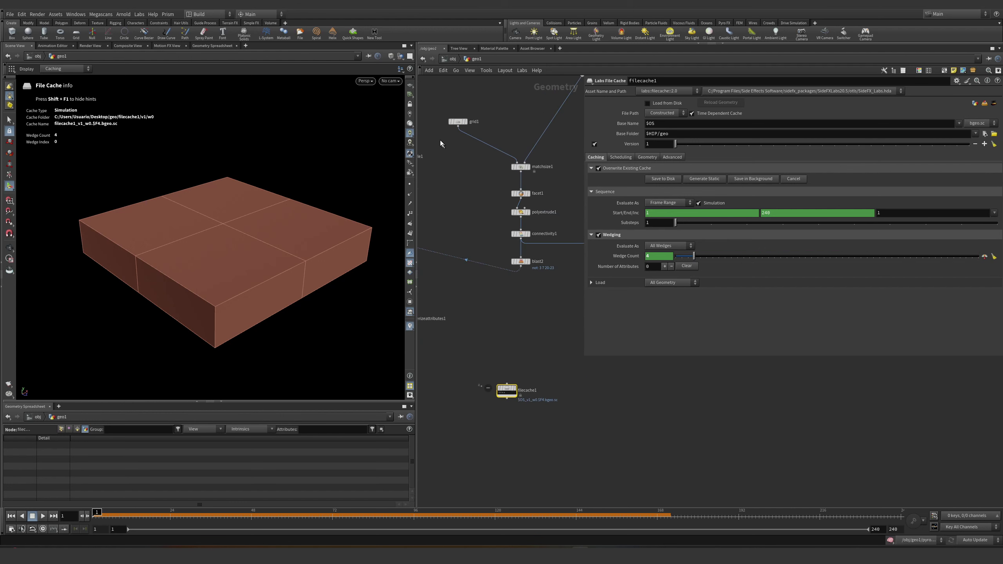
left_click(458, 121)
left_click_drag(554, 454, 471, 391)
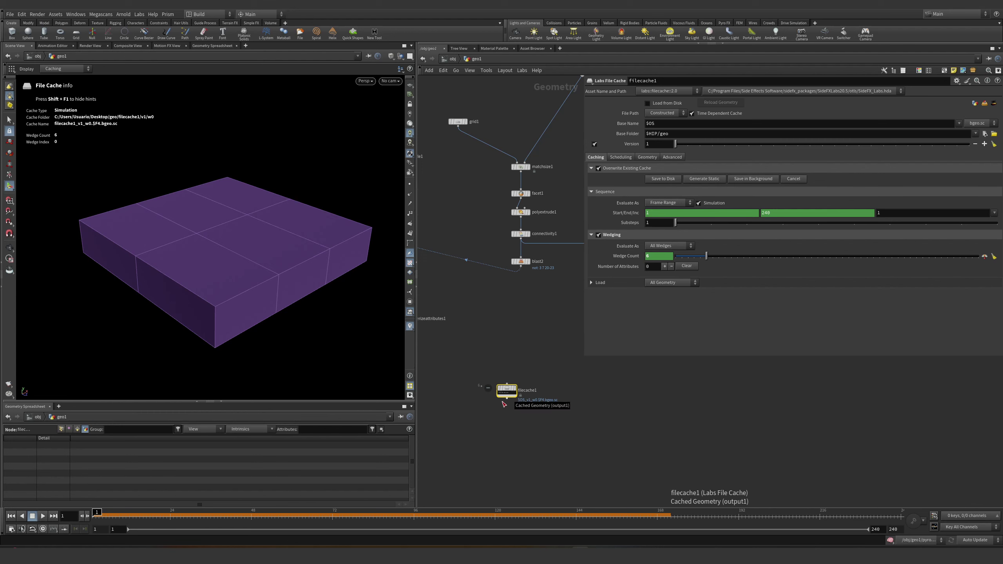
middle_click_drag(515, 308, 489, 338)
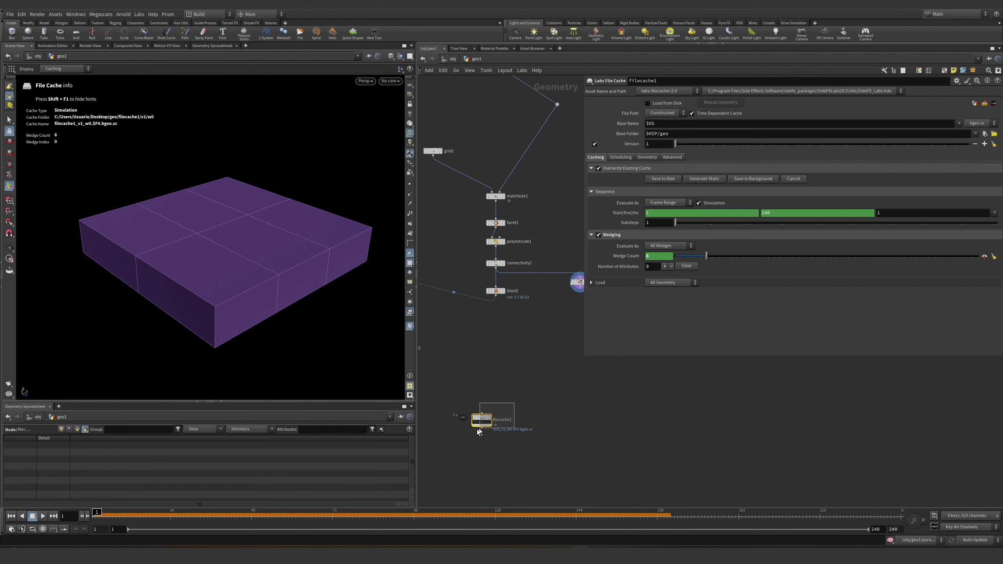
scroll(506, 347, "down", 2)
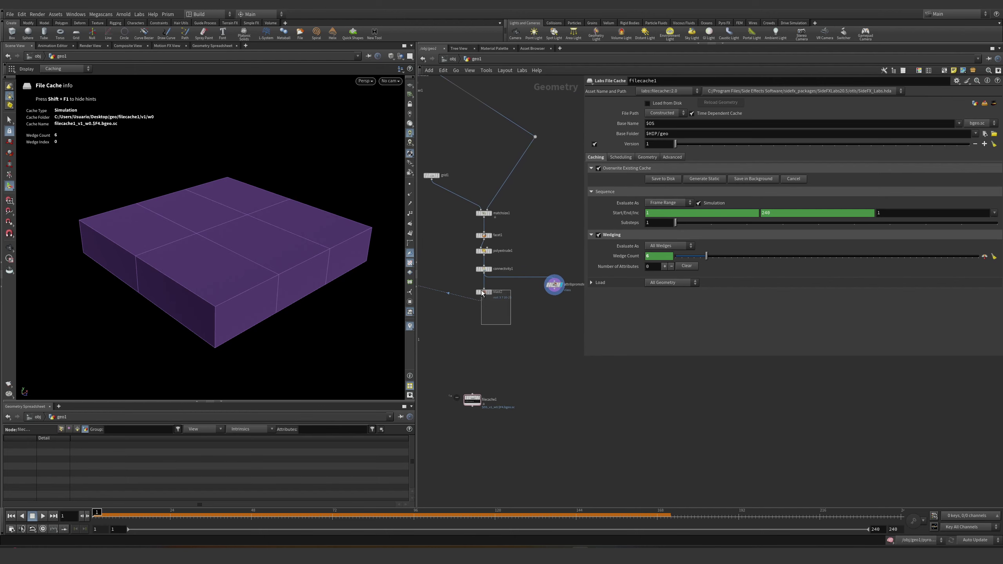
left_click_drag(481, 292, 481, 293)
scroll(512, 340, "up", 3)
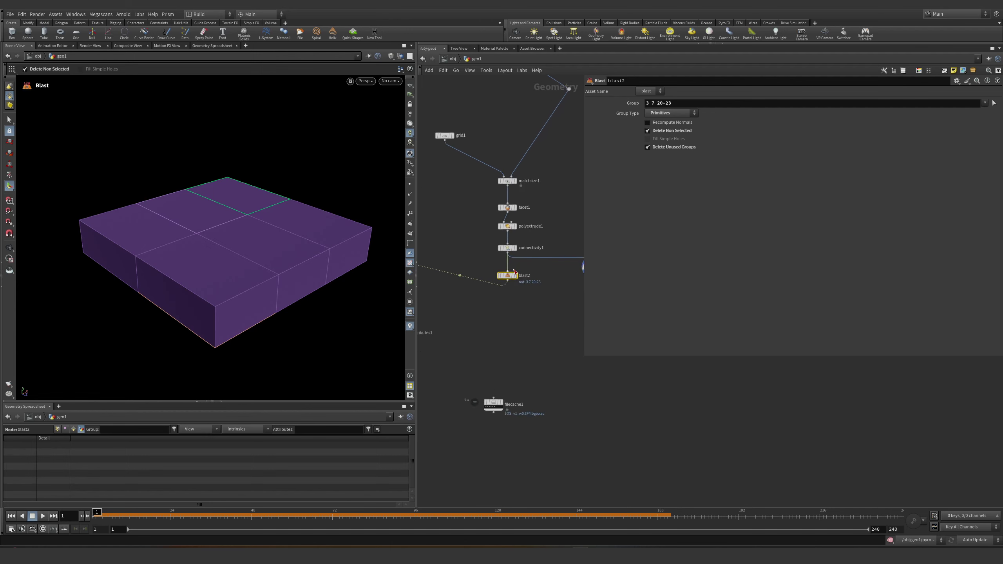
left_click(519, 276)
left_click_drag(257, 251, 237, 232)
left_click(693, 105)
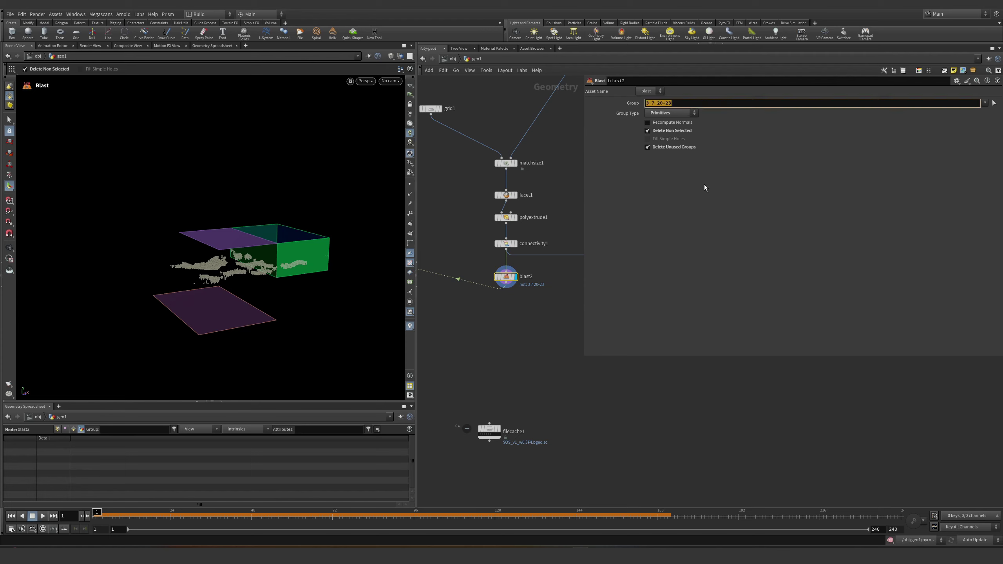
type("@class")
key("Return")
- Add one wedge attribute named wedge to filecache1, and make wedge index 3 the active one
left_click(490, 431)
left_click(664, 266)
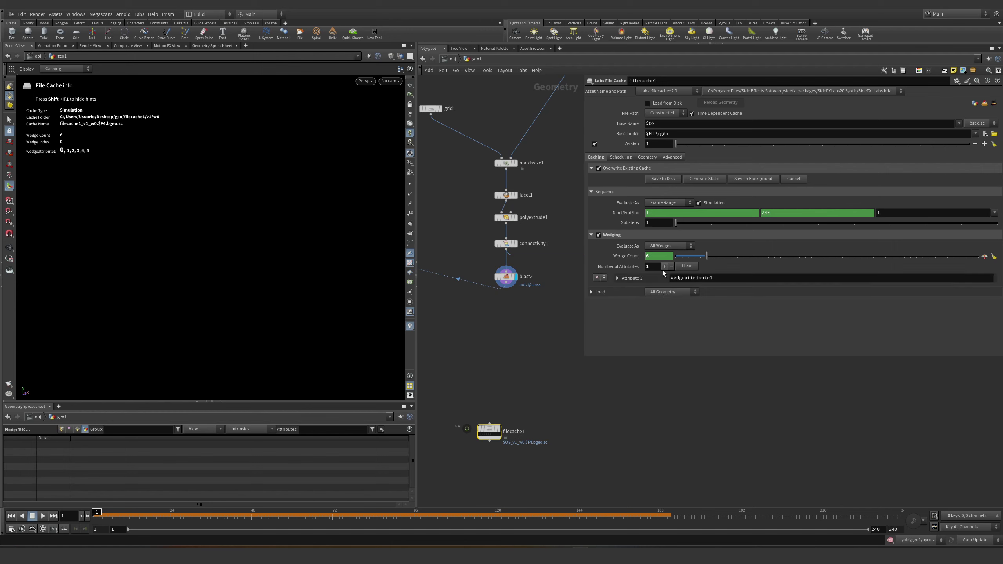
double_click(691, 278)
type("wedge")
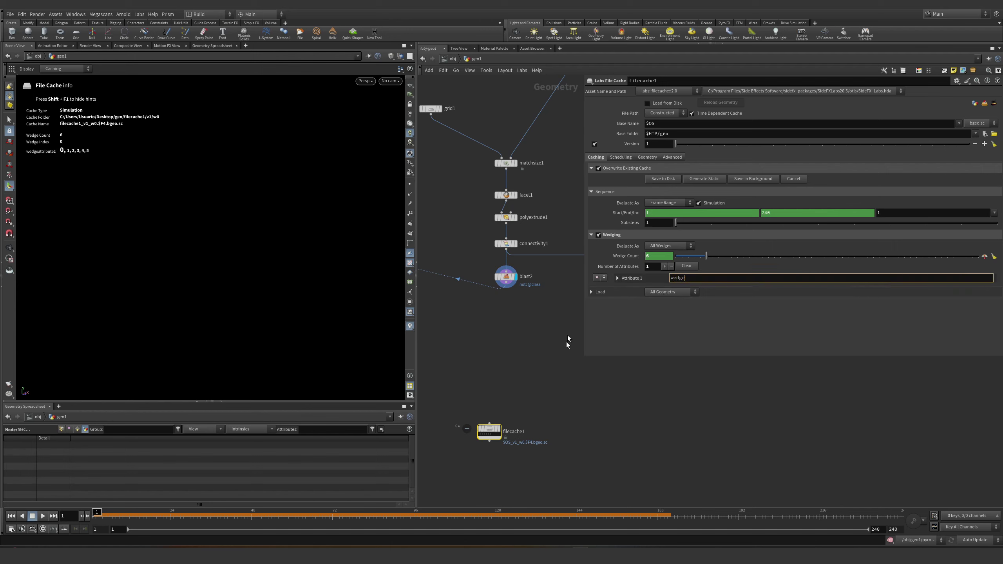
key("Return")
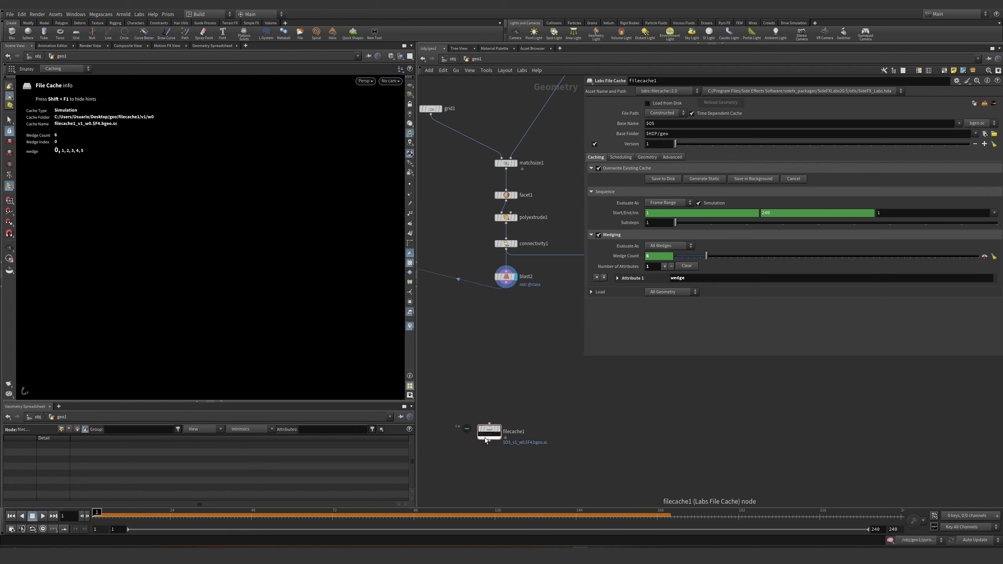
scroll(486, 437, "up", 5)
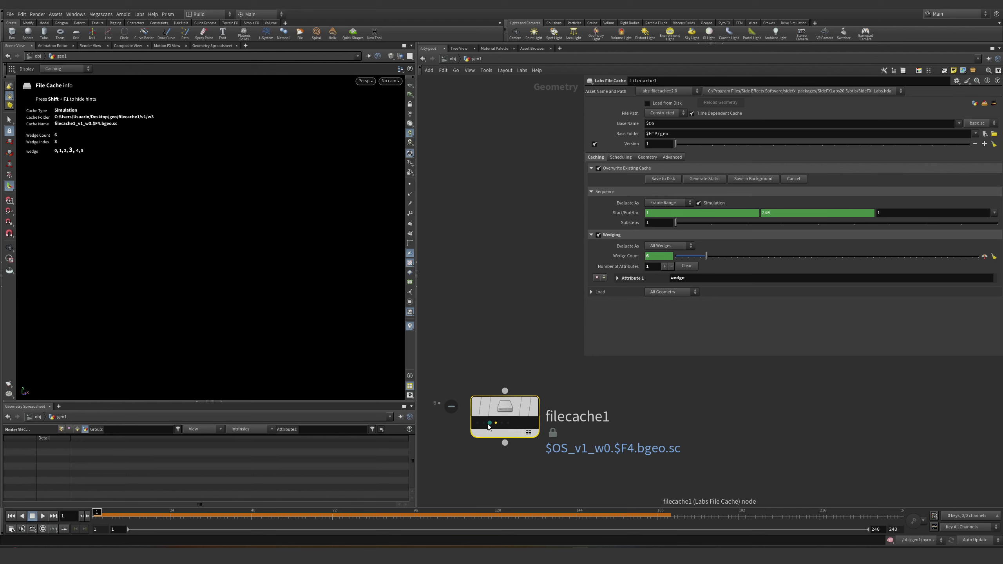
scroll(515, 280, "down", 3)
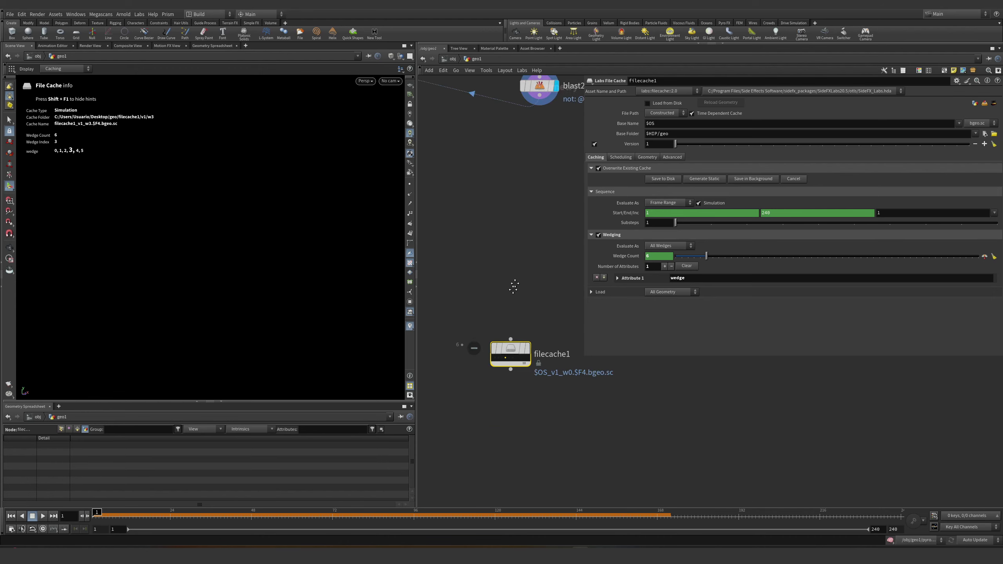
middle_click_drag(514, 280, 498, 362)
left_click(516, 160)
left_click(680, 103)
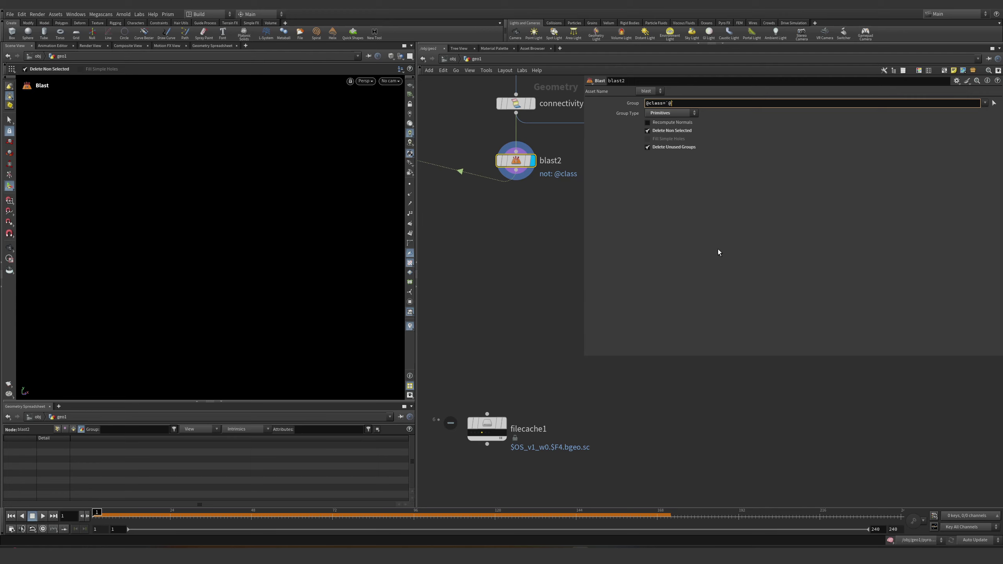
type("=`@wedg")
type("e`")
key("Return")
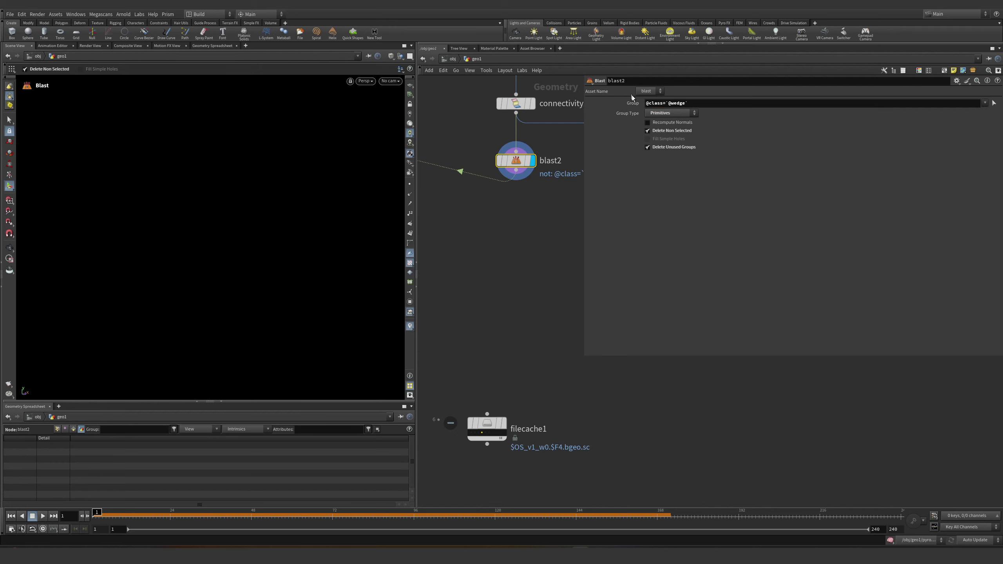
left_click(636, 105)
scroll(549, 211, "down", 3)
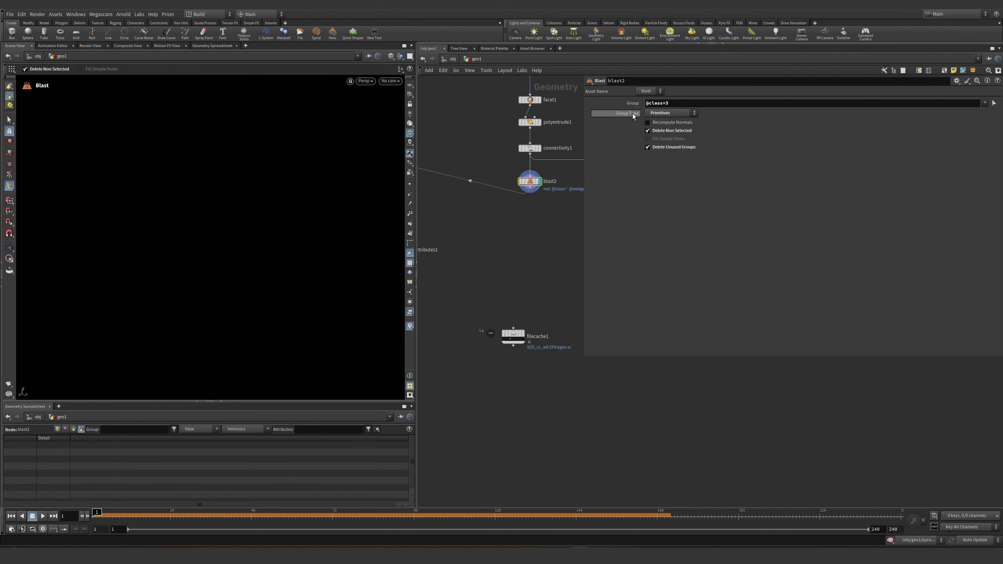
- Set blast2's Group Type to Points
left_click(671, 112)
left_click(662, 145)
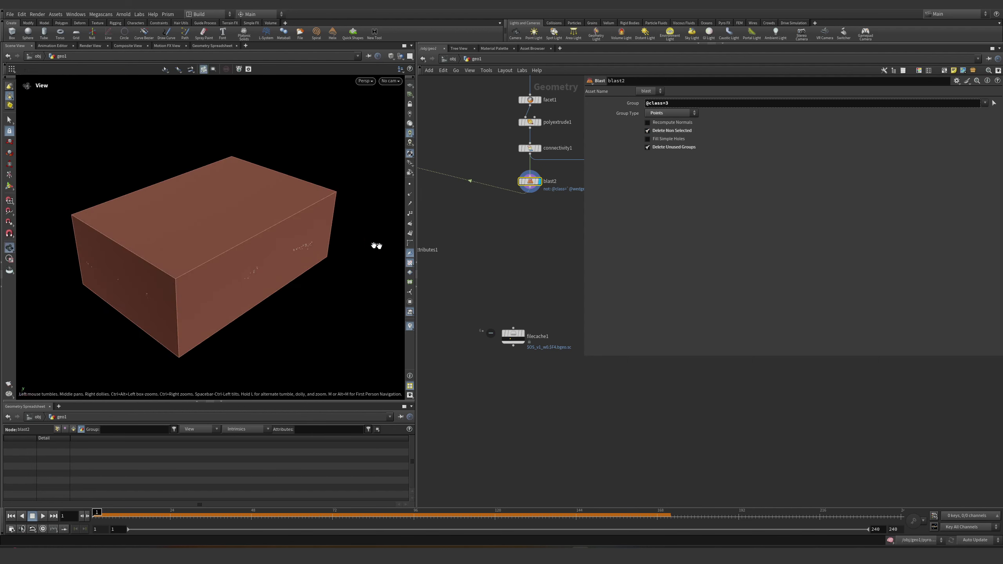
scroll(513, 339, "up", 3)
- Select filecache1 and switch through its wedges to preview the box sections, ending on wedge index 0
left_click(508, 342)
scroll(510, 324, "down", 3)
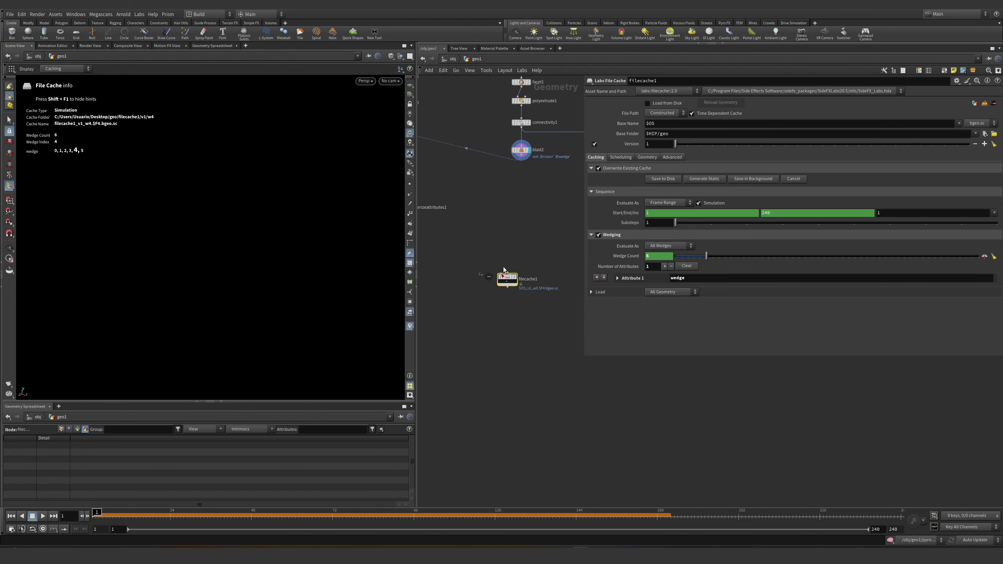
scroll(510, 285, "up", 3)
scroll(279, 250, "down", 5)
scroll(509, 275, "up", 2)
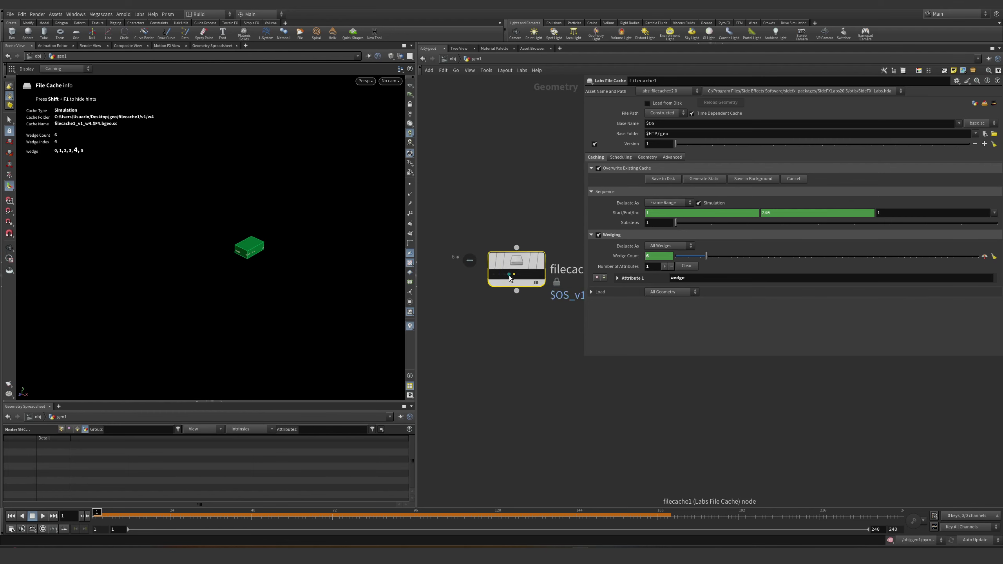
left_click(503, 275)
left_click(508, 274)
left_click(514, 274)
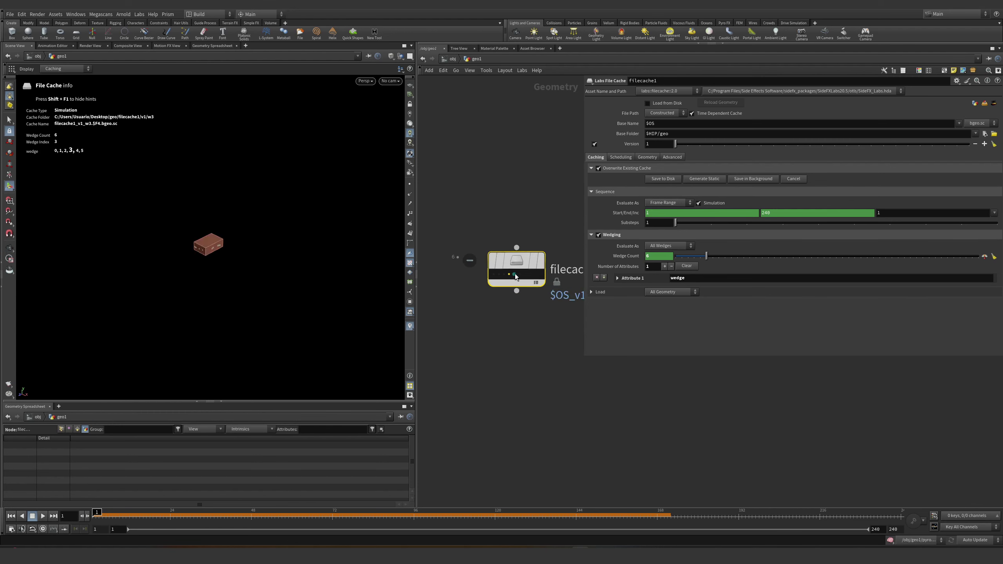
left_click(519, 274)
left_click(513, 274)
left_click(503, 273)
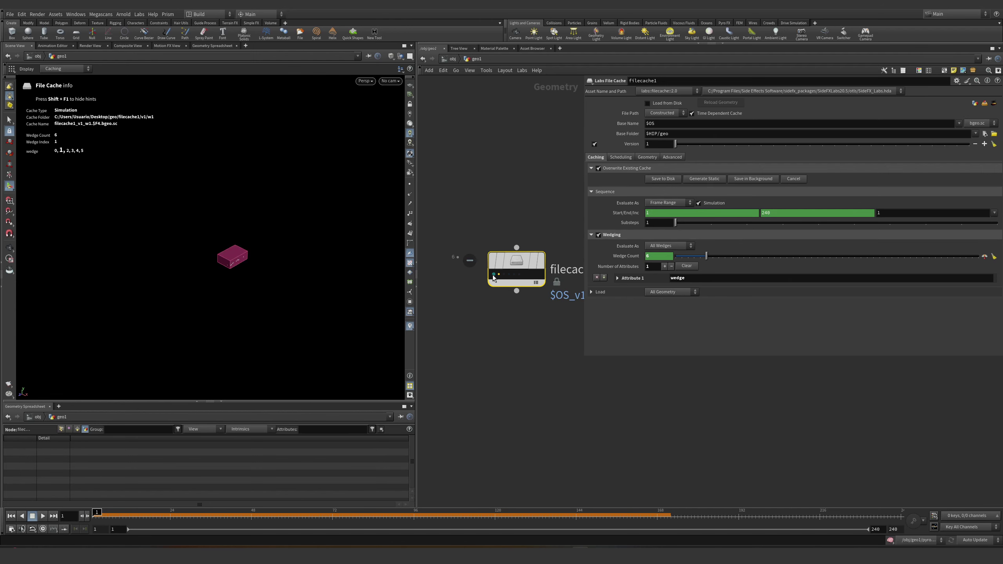
left_click(493, 273)
- Enlarge the network area and move filecache1 beneath pyrosolver1
scroll(541, 313, "down", 4)
left_click_drag(416, 312, 208, 310)
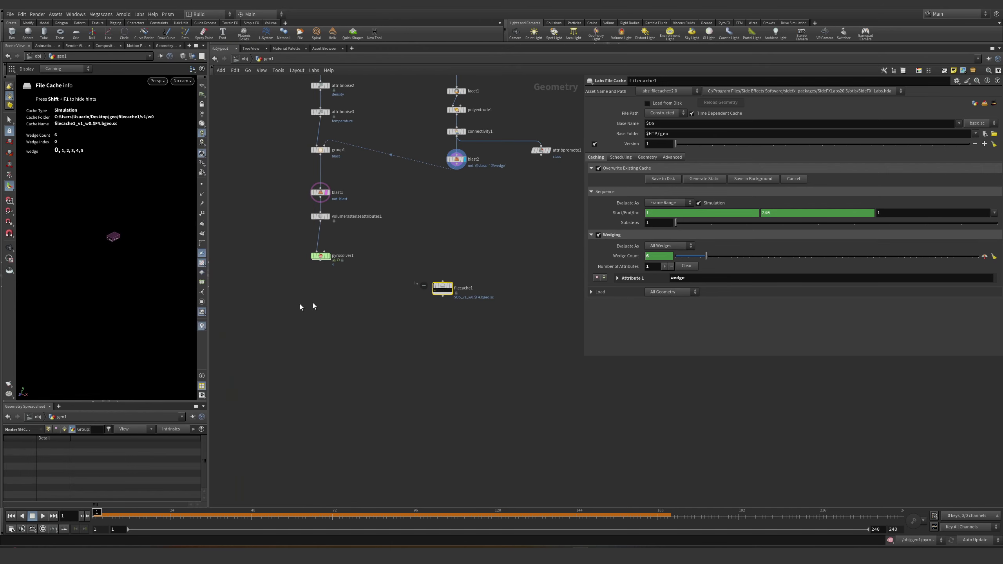
left_click_drag(448, 287, 324, 302)
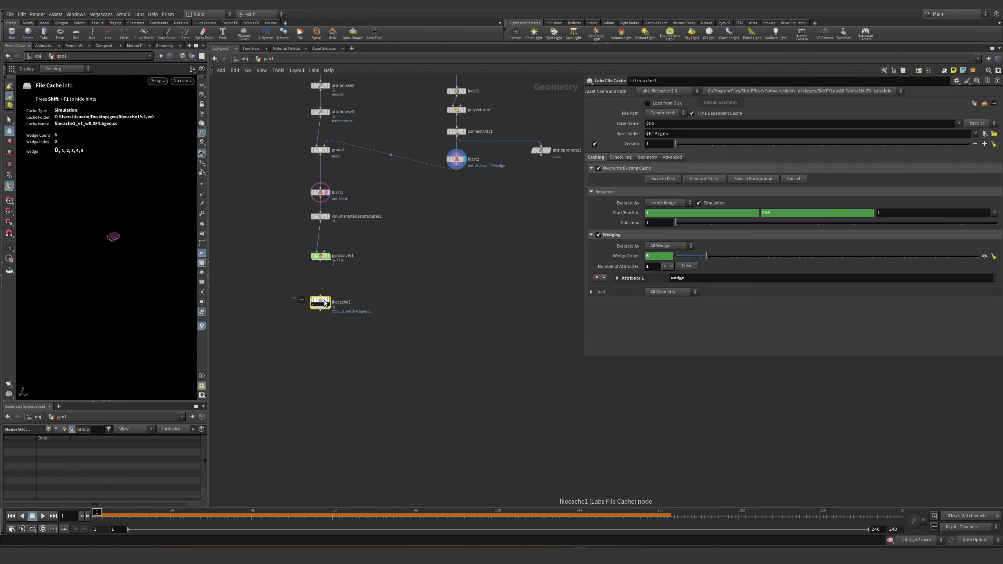
scroll(379, 191, "down", 1)
middle_click_drag(379, 191, 395, 320)
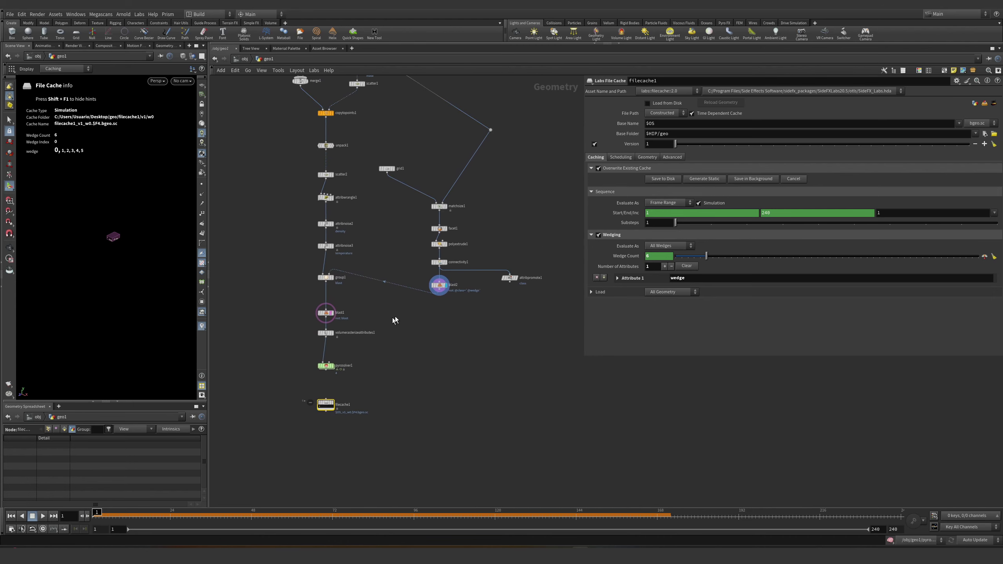
scroll(397, 371, "down", 5)
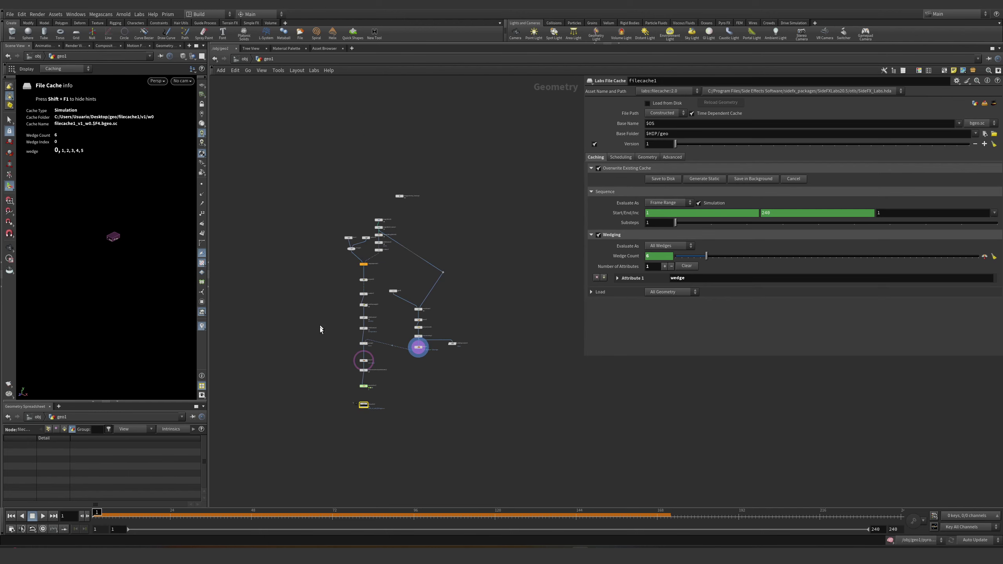
scroll(389, 367, "up", 8)
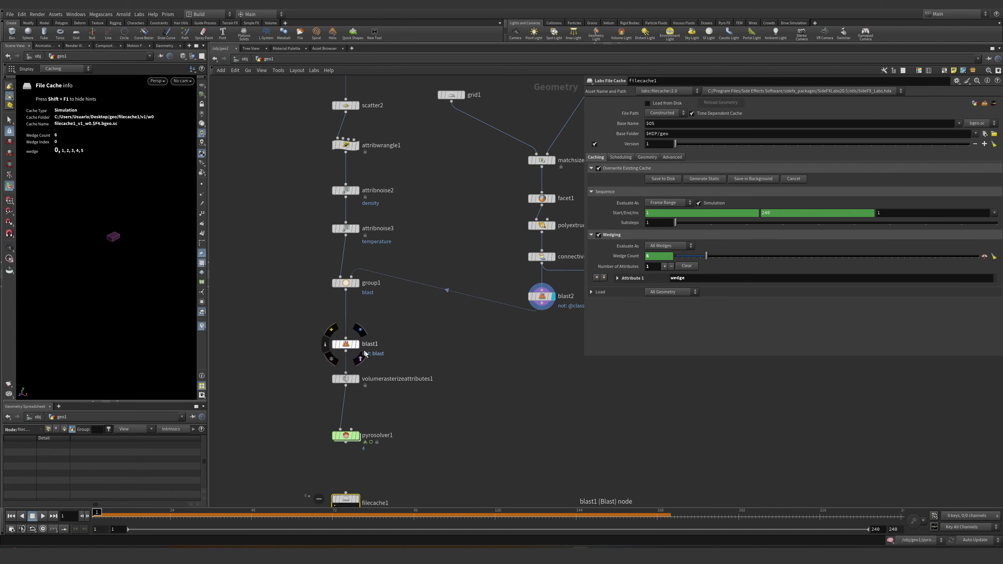
- Display blast1 and template attribnoise1 to see the remaining source points against the terrain
left_click(359, 350)
scroll(420, 309, "down", 4)
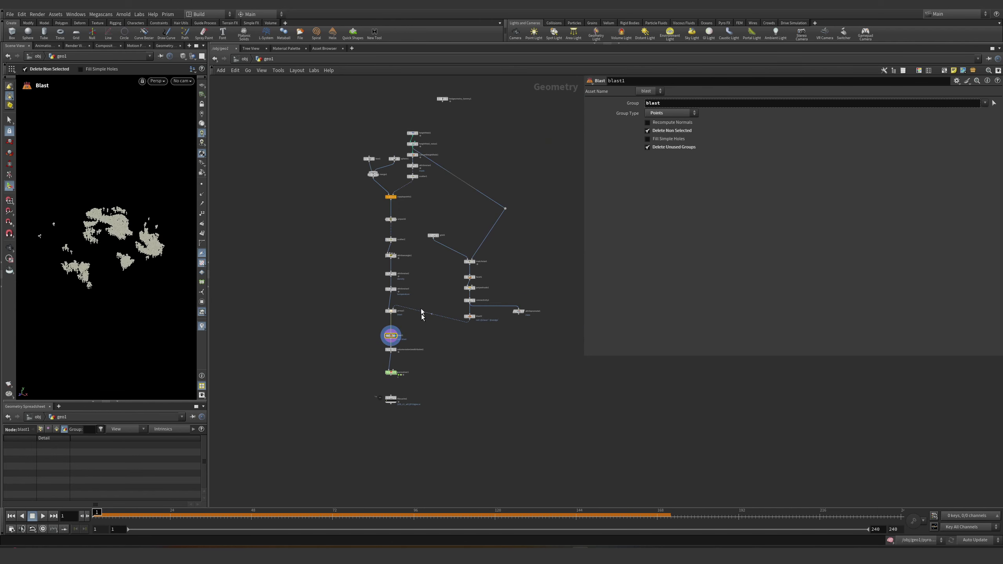
scroll(412, 174, "up", 2)
left_click(422, 158)
key("Escape")
left_click_drag(95, 233, 120, 264)
scroll(471, 259, "down", 4)
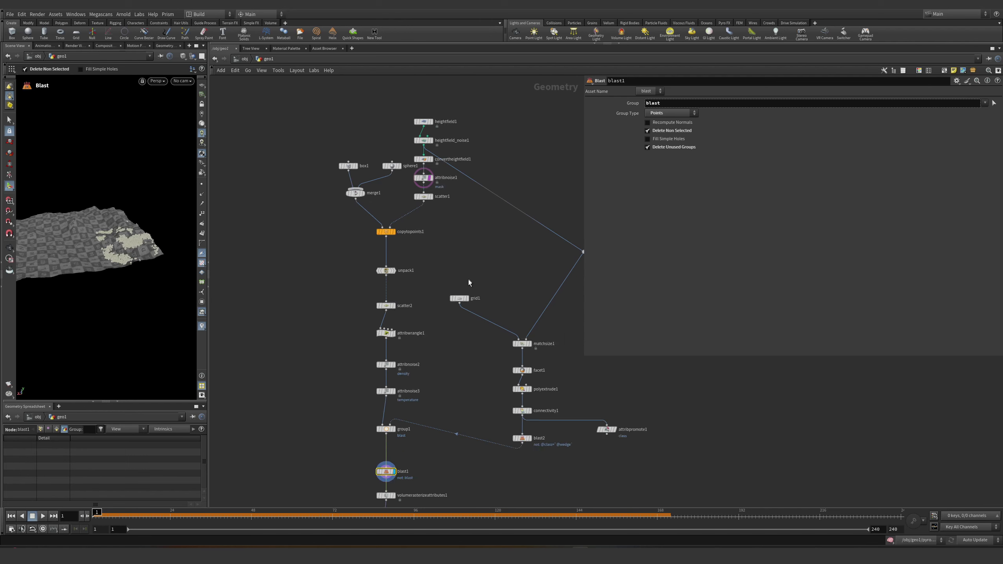
- Display volumerasterizeattributes1 and shift filecache1 slightly within the network
scroll(416, 339, "up", 6)
scroll(462, 309, "up", 2)
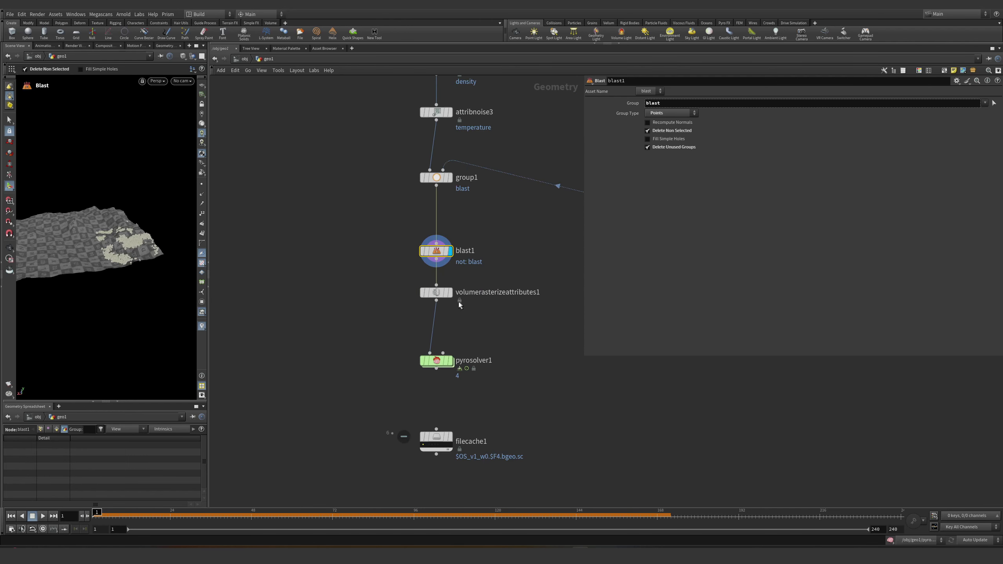
left_click(419, 293)
middle_click_drag(525, 346, 507, 313)
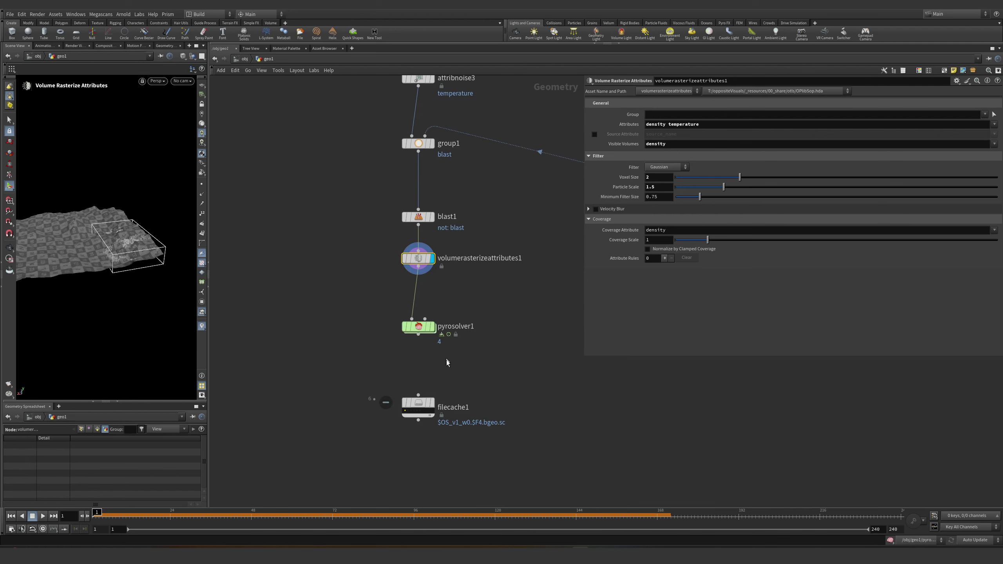
left_click_drag(423, 403, 416, 416)
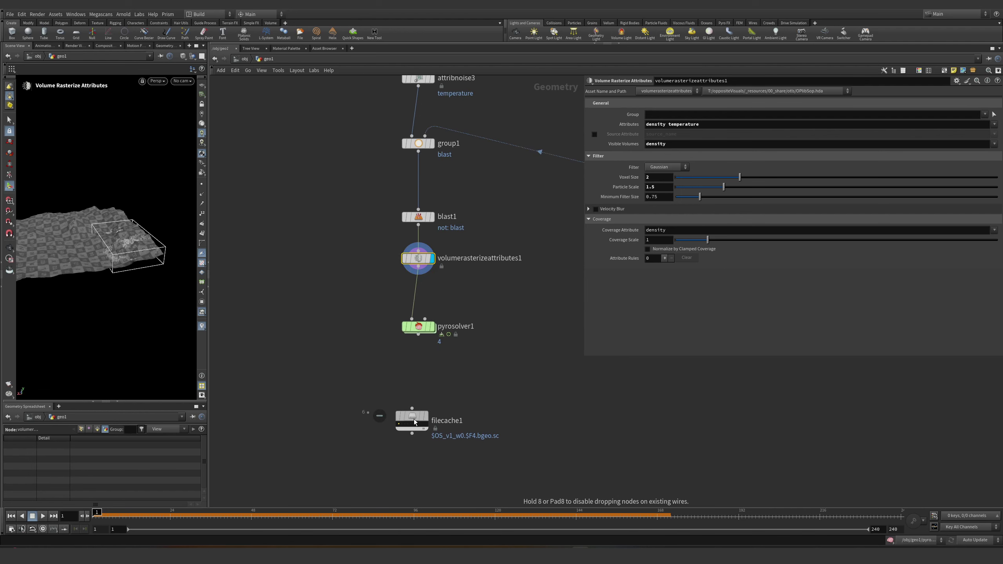
- Display pyrosolver1, play the smoke simulation from frame 1, and enlarge the viewport to watch it from the side
mouse_move(457, 346)
left_click(431, 326)
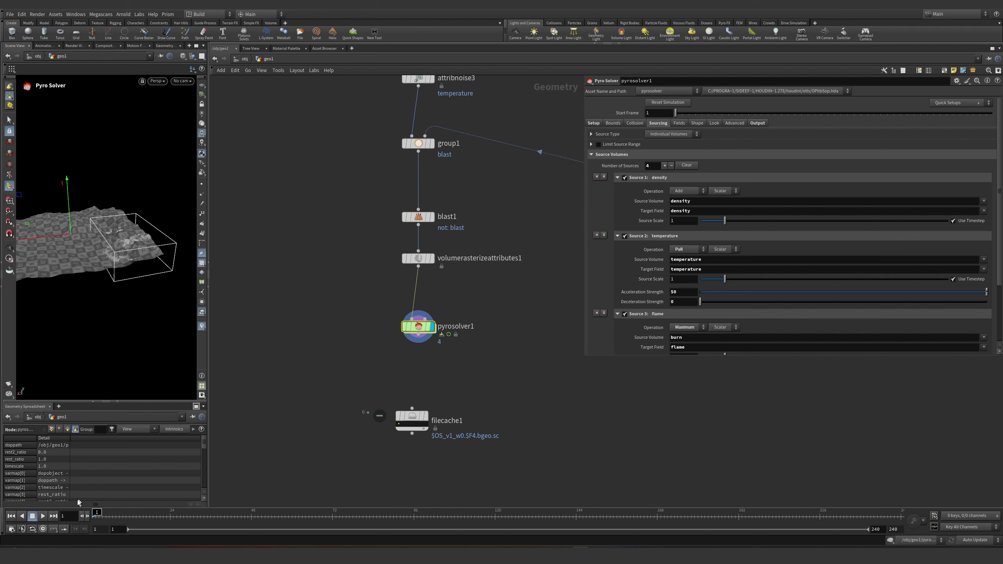
left_click(43, 515)
key("space+f")
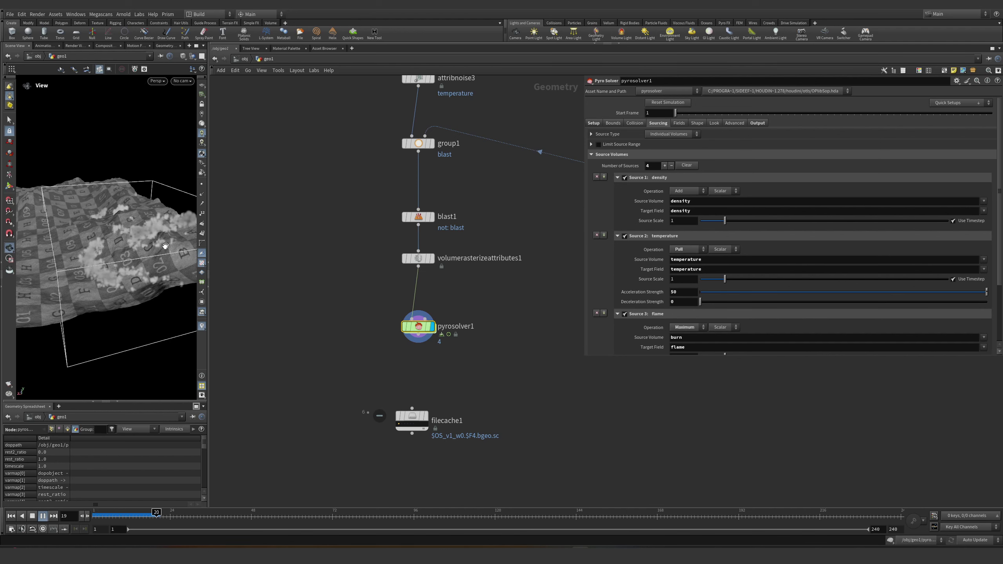
left_click_drag(210, 346, 415, 346)
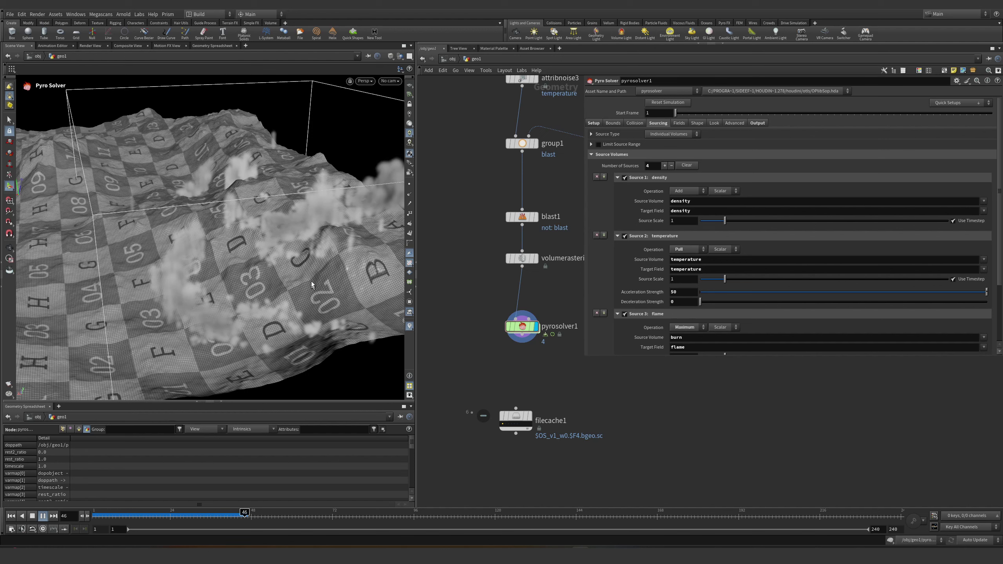
left_click_drag(276, 237, 233, 237)
scroll(233, 237, "up", 3)
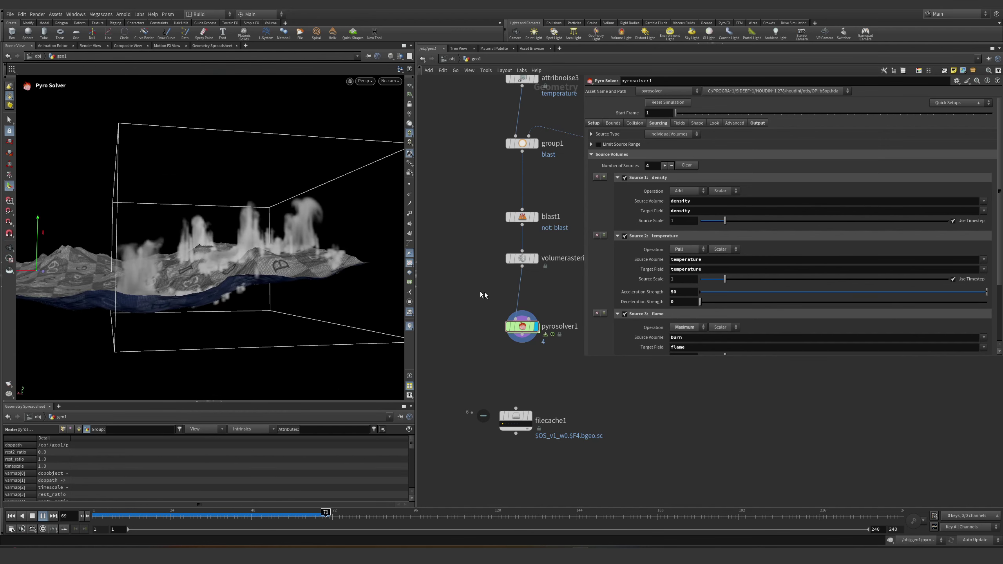
mouse_move(529, 328)
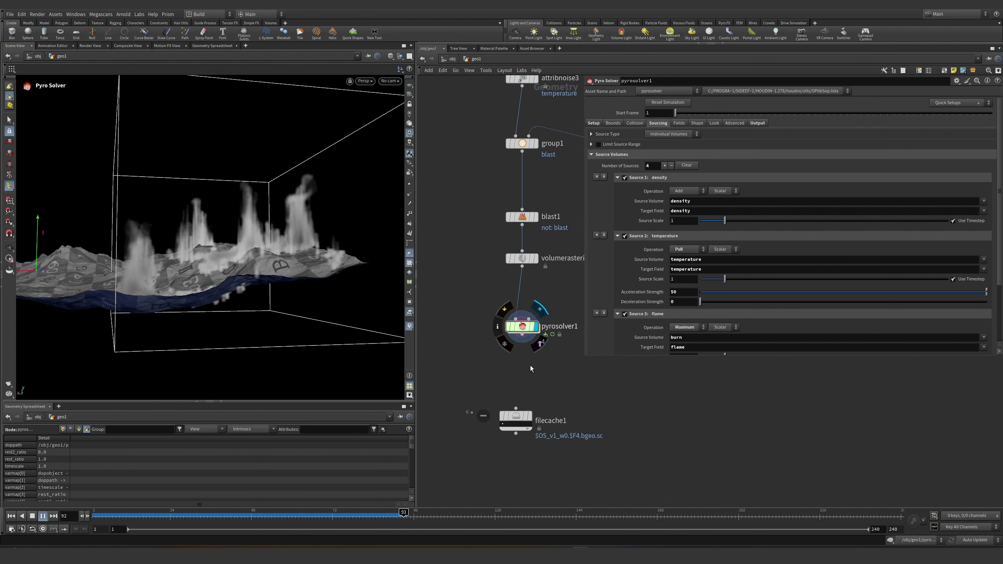
left_click_drag(544, 368, 488, 311)
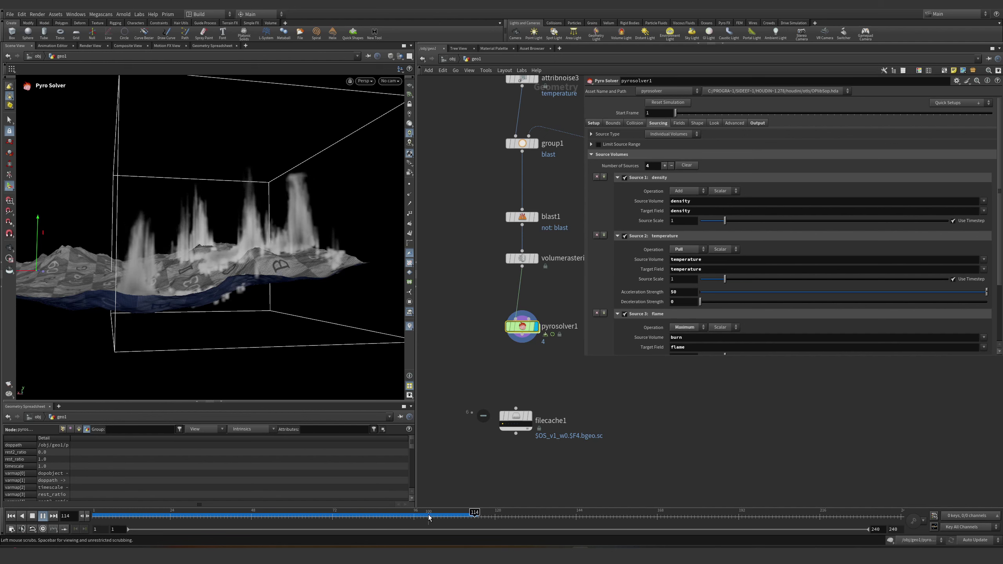
- Scrub the cached simulation to frame 102 and examine the smoke and its bounding box over the terrain
left_click(339, 516)
left_click_drag(359, 509, 434, 512)
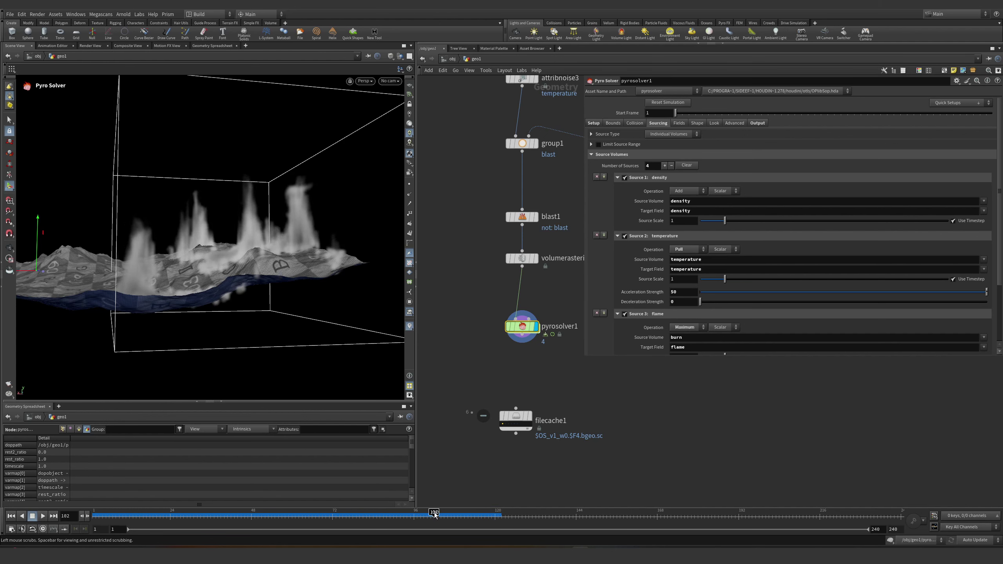
key("Escape")
scroll(67, 320, "down", 5)
left_click_drag(67, 320, 123, 242)
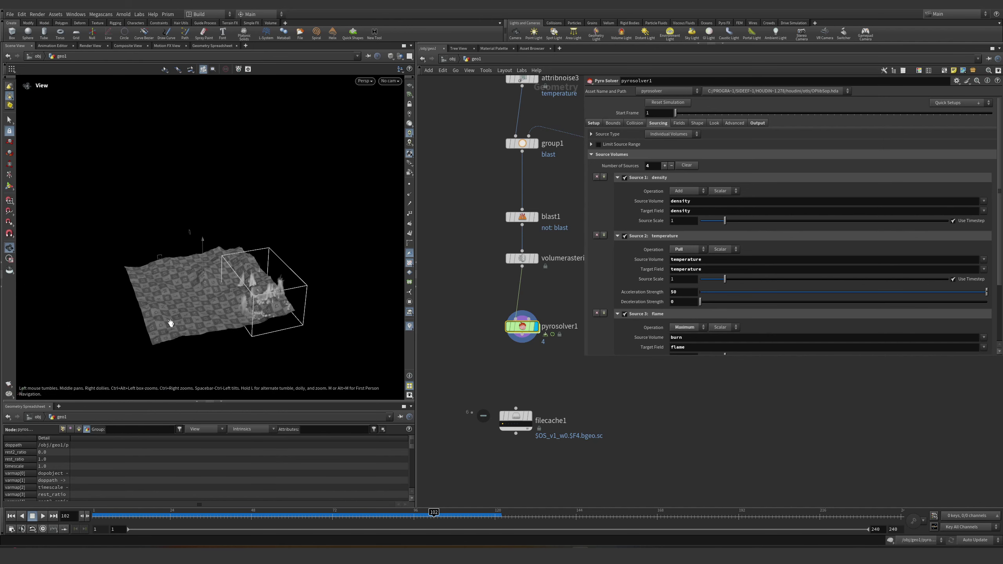
left_click_drag(243, 302, 323, 287)
scroll(201, 283, "up", 3)
left_click_drag(202, 283, 170, 286)
key("Return")
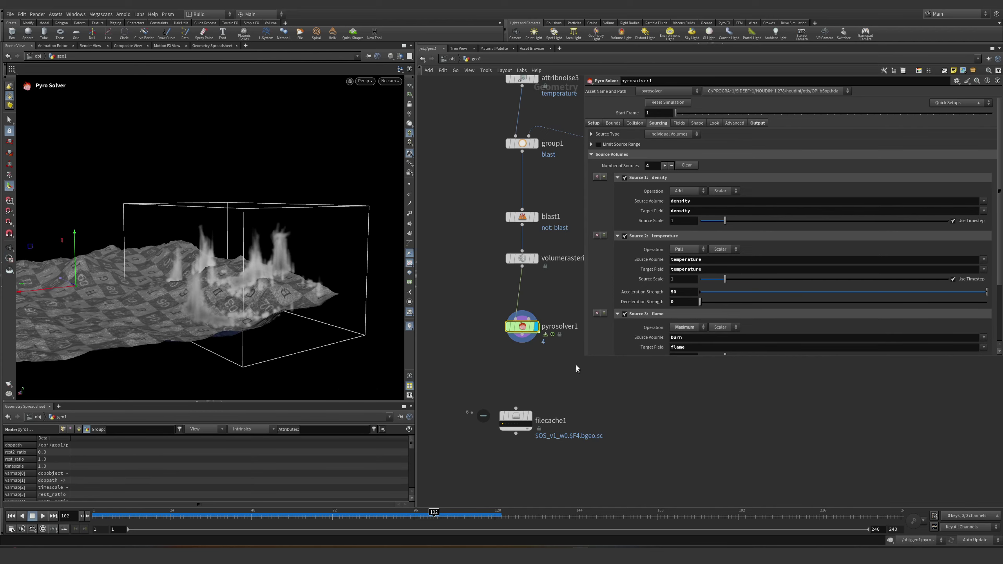
- Narrow the parameter area to free network space and return to frame 1
left_click_drag(582, 358, 686, 344)
middle_click_drag(569, 354, 546, 356)
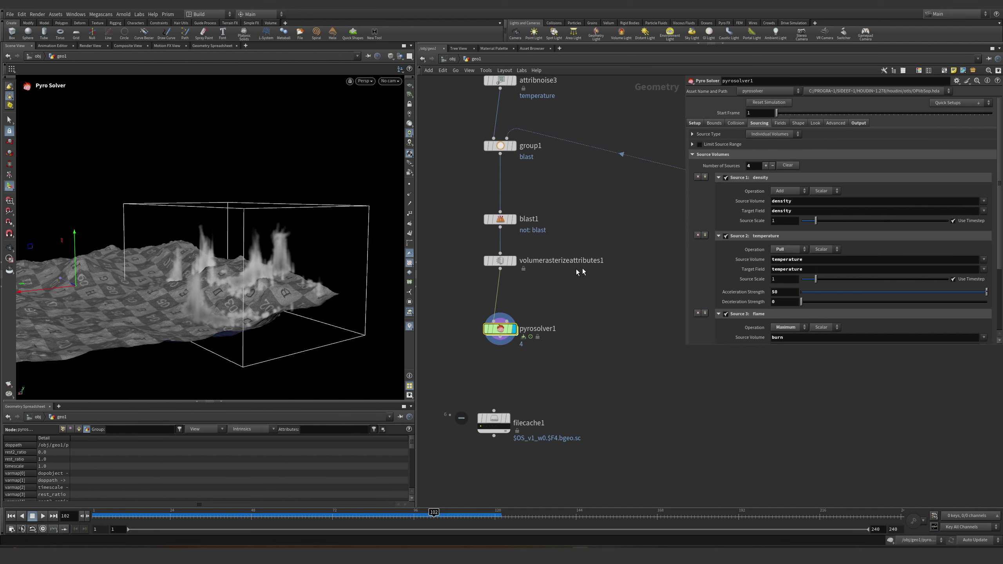
key("ctrl+Up")
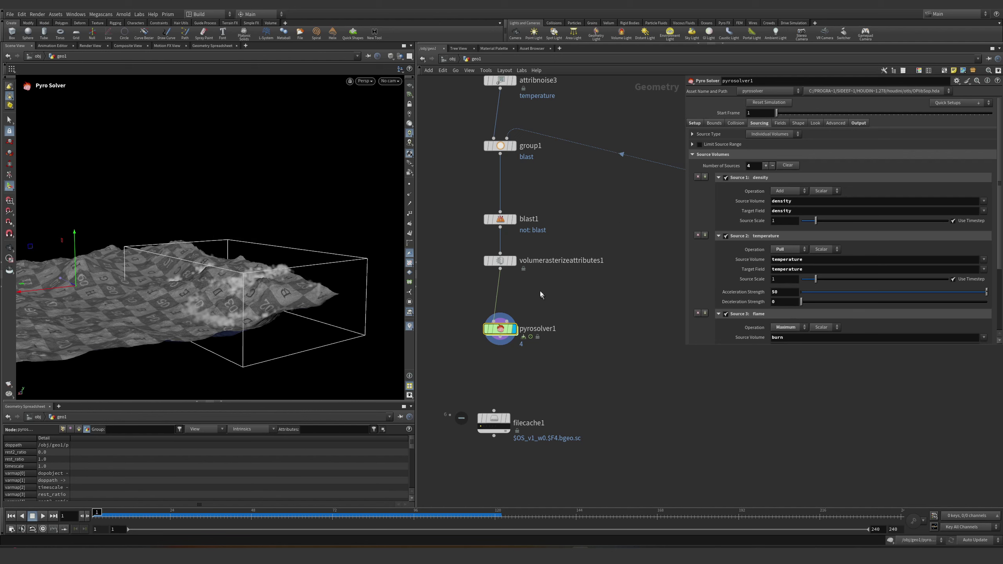
- Save the scene and set pyrosolver1's Simulation Type to Minimal OpenCL
left_click(694, 123)
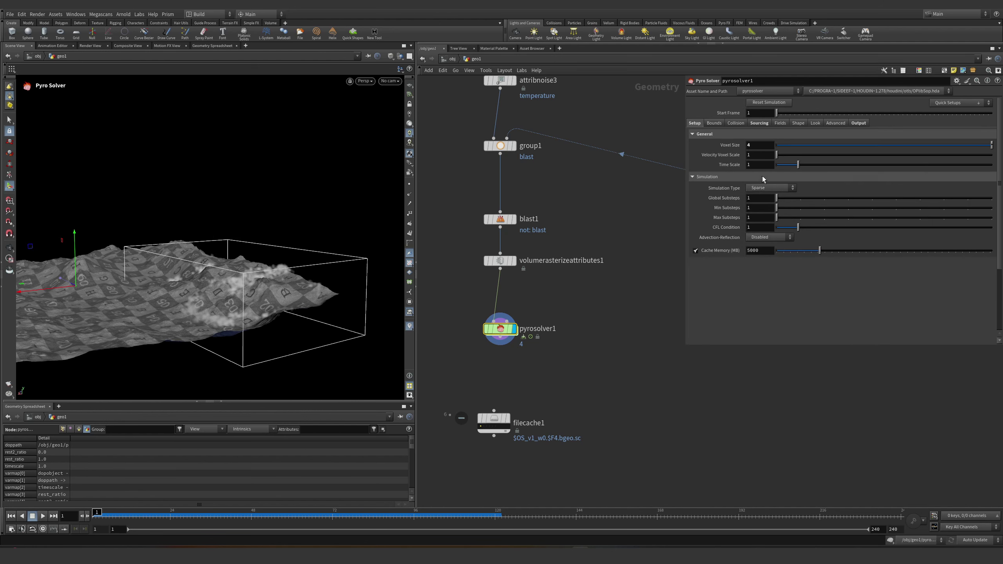
key("ctrl+s")
left_click(769, 188)
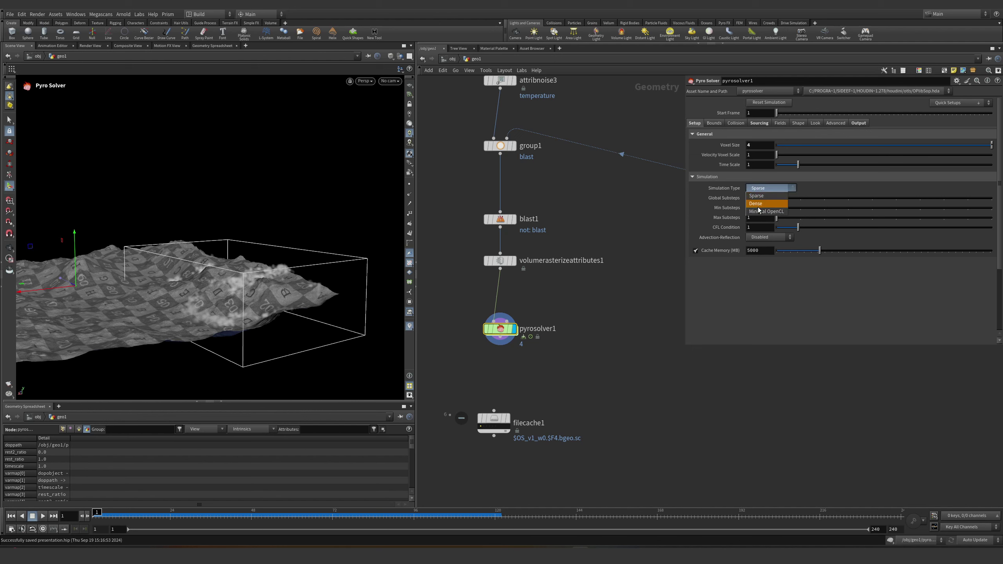
left_click(758, 214)
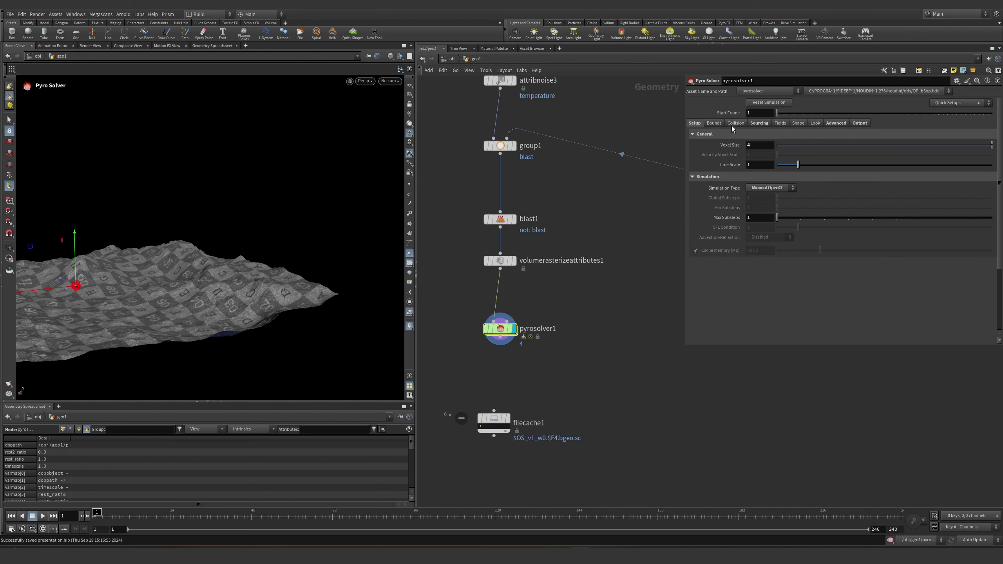
- Show pyrosolver1's bounds settings and examine the simulation container's size and placement on the terrain
left_click(714, 123)
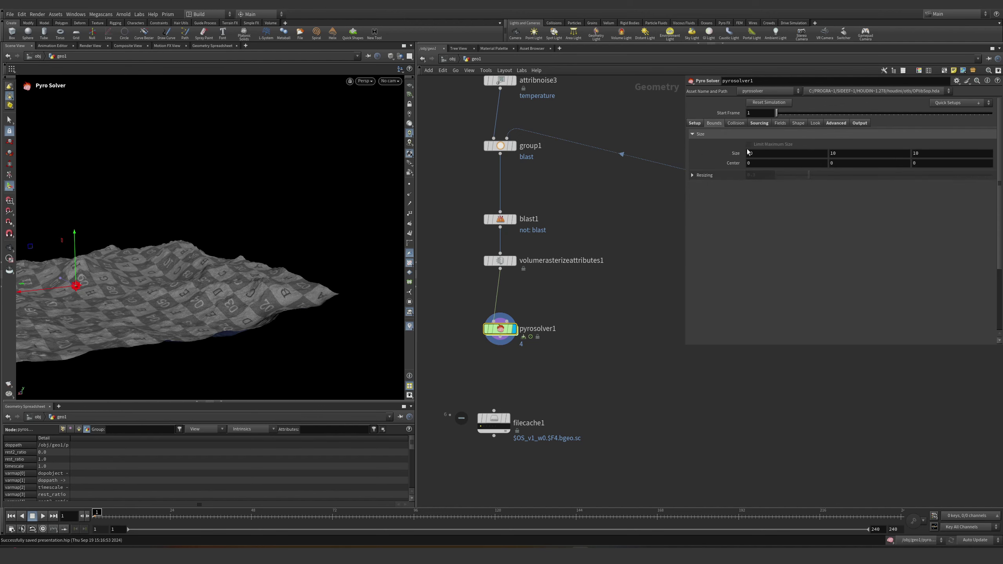
key("Escape")
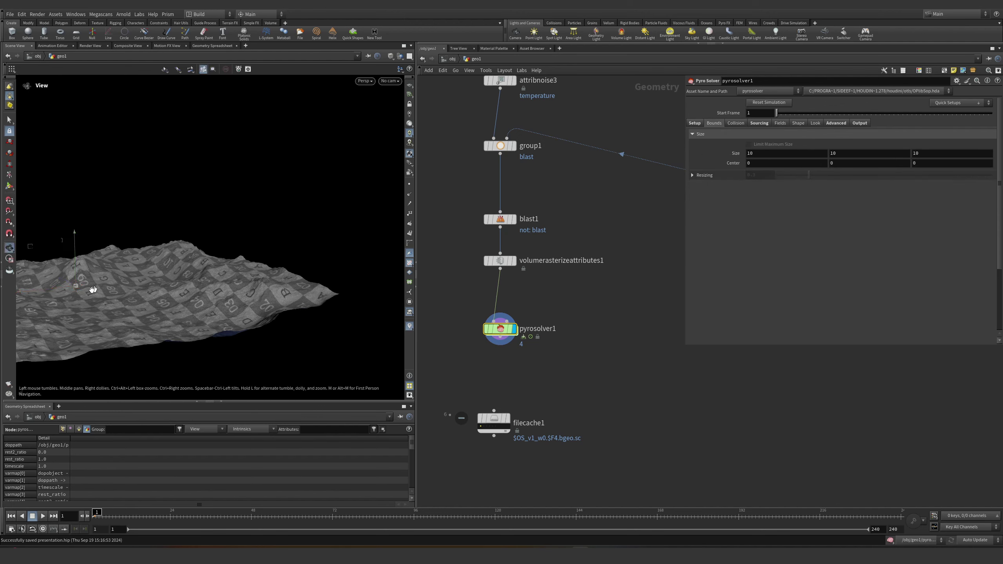
left_click_drag(90, 286, 79, 261)
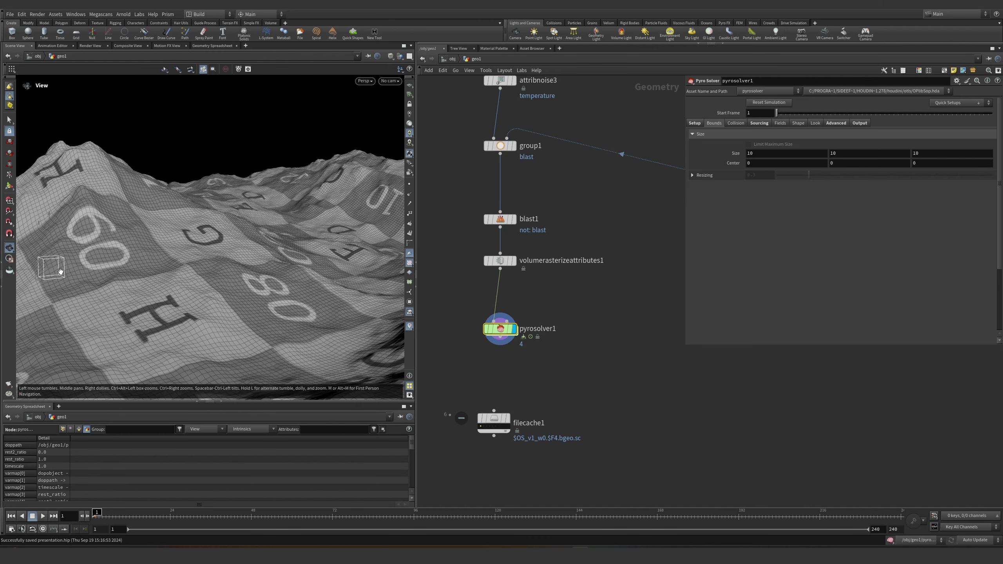
scroll(78, 262, "up", 10)
scroll(94, 258, "down", 10)
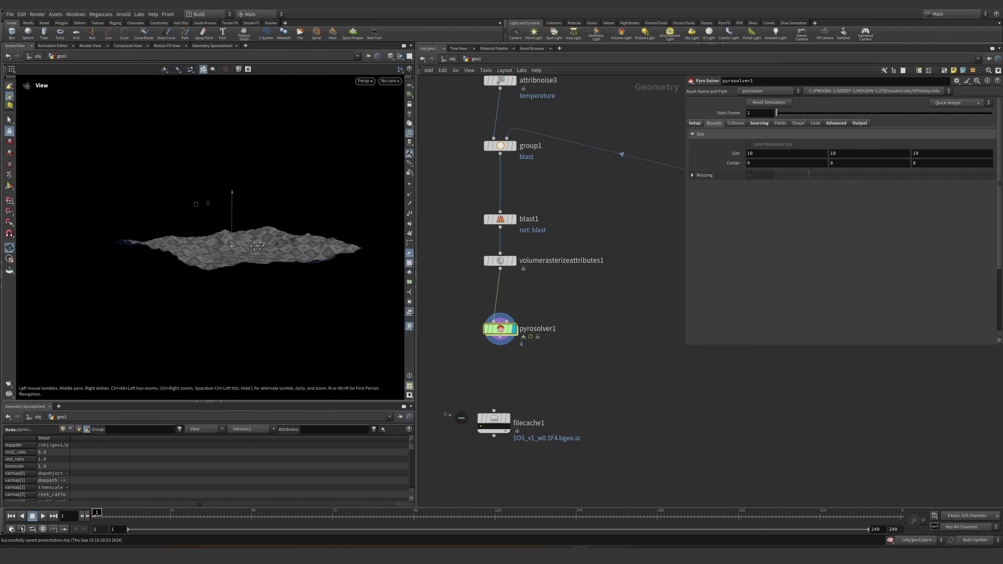
- Template blast2 in place of attribnoise1 to show the section box, and select blast2
key("Return")
scroll(553, 229, "down", 3)
scroll(567, 228, "up", 3)
left_click(555, 250)
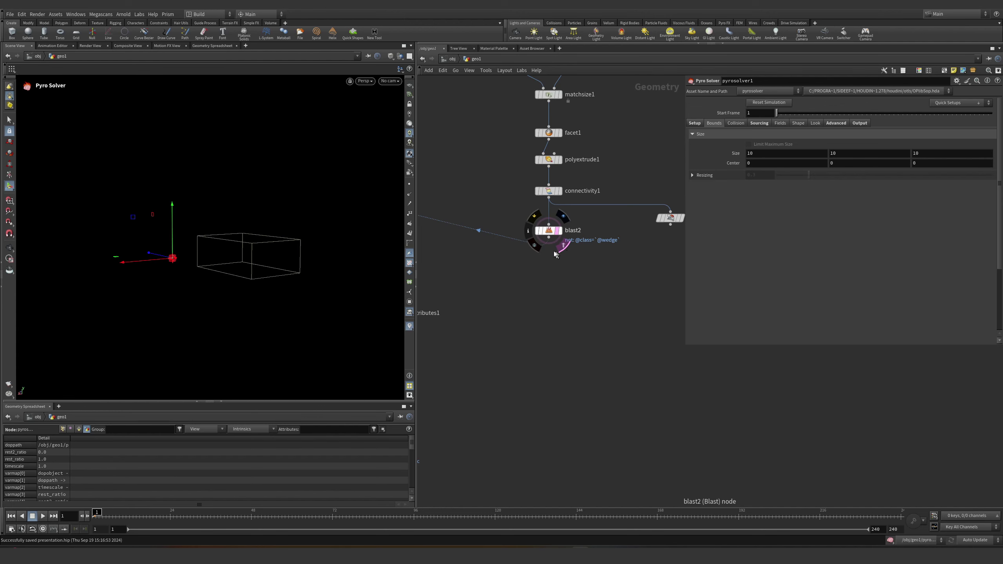
left_click(549, 229)
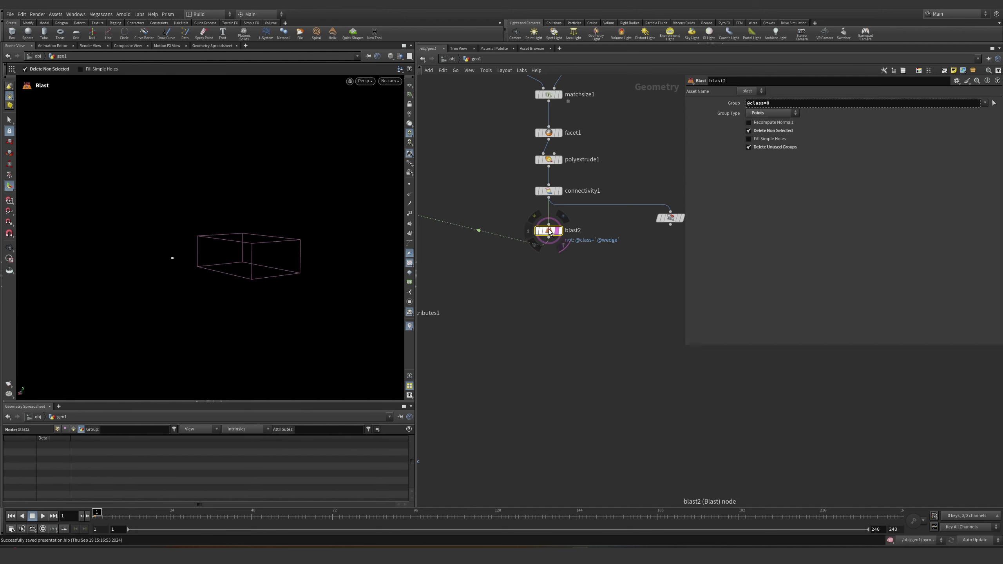
- Set pyrosolver1's X size to the expression bbox("/obj/geo1/blast2", D_XSIZE), reusing the copied blast2 node's path
key("ctrl+c")
middle_click_drag(549, 229, 657, 283)
left_click(502, 333)
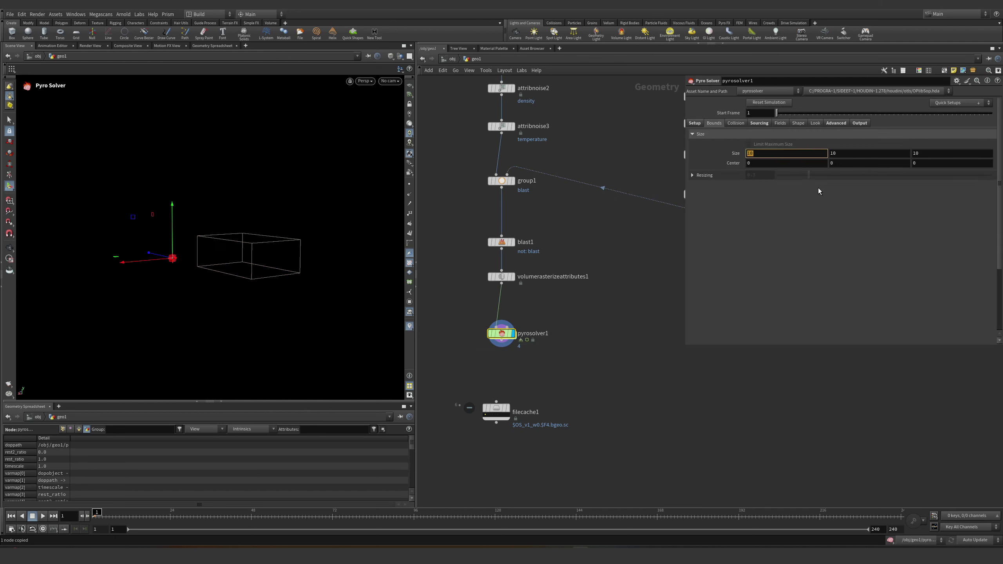
type("bbox(")
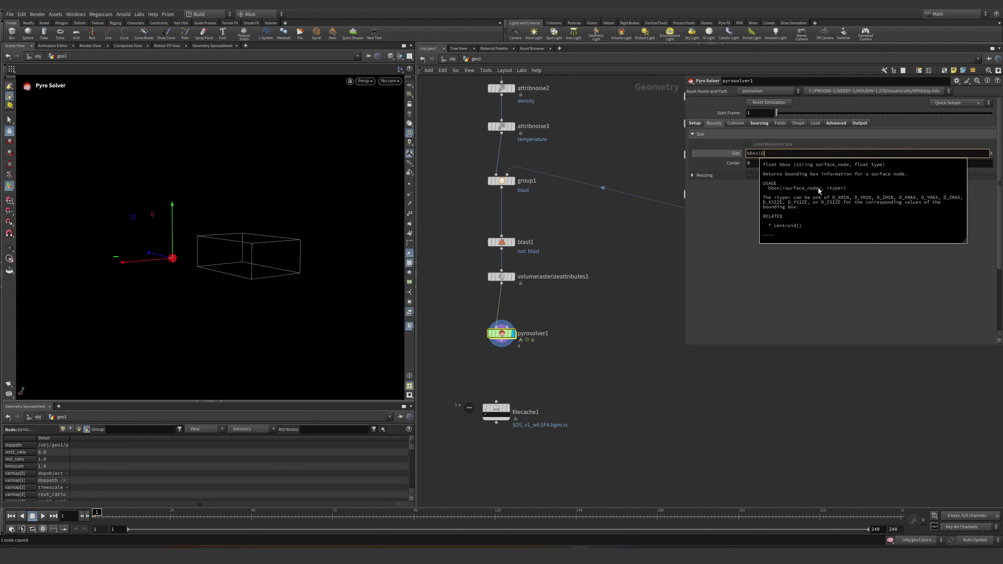
type("\"\"")
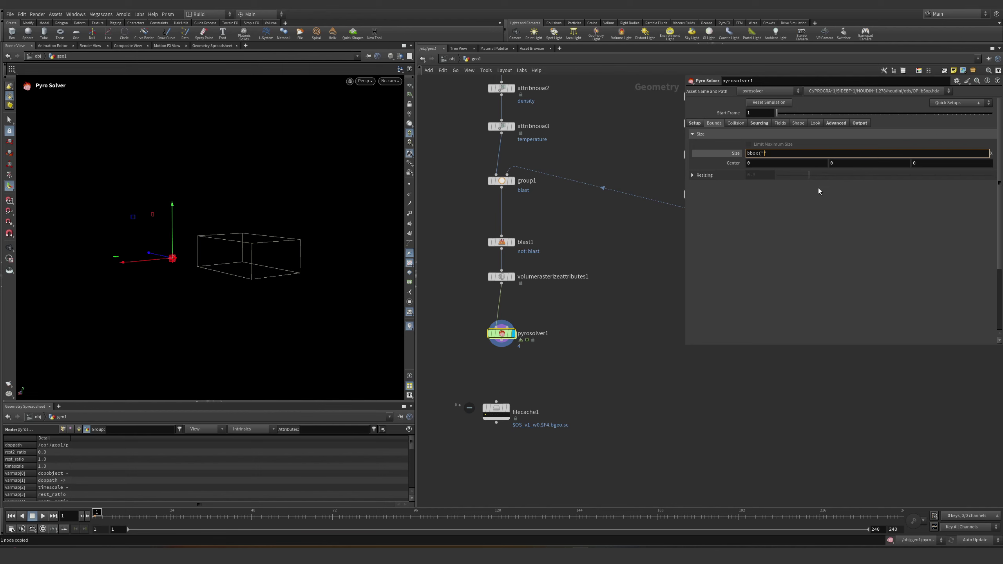
key("ctrl+v")
key("End")
type(",")
type(" D?")
key("BackSpace")
type(")")
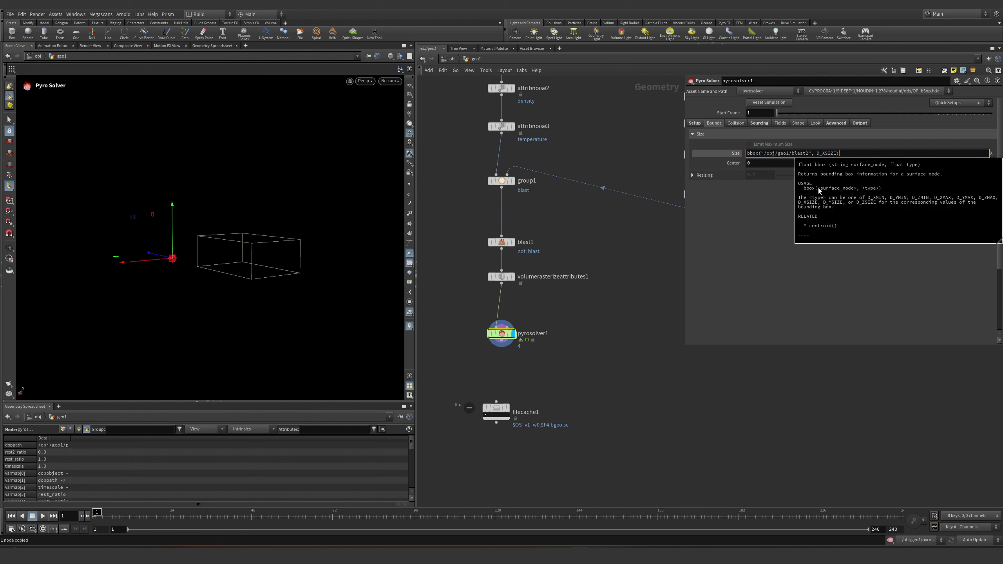
key("Return")
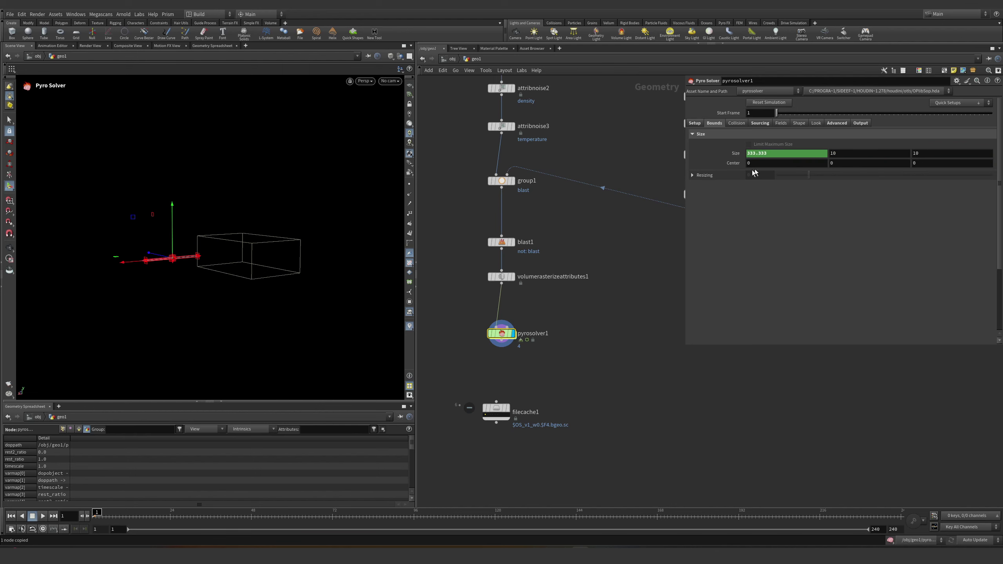
- Reuse the bbox expression for pyrosolver1's remaining sizes, with D_YSIZE for Y and D_ZSIZE for Z
middle_click_drag(754, 173, 680, 183)
middle_click_drag(574, 194, 539, 247)
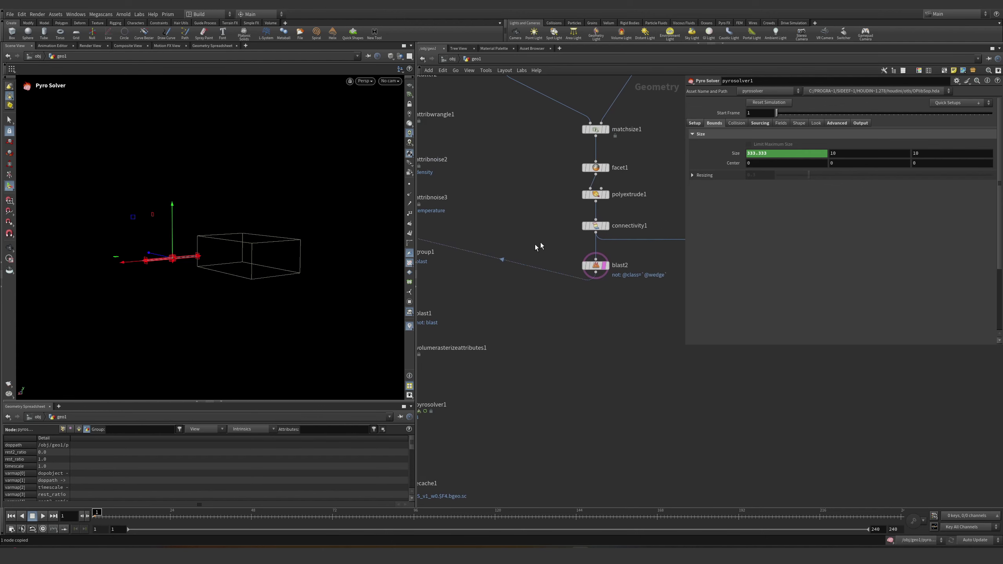
left_click(772, 152)
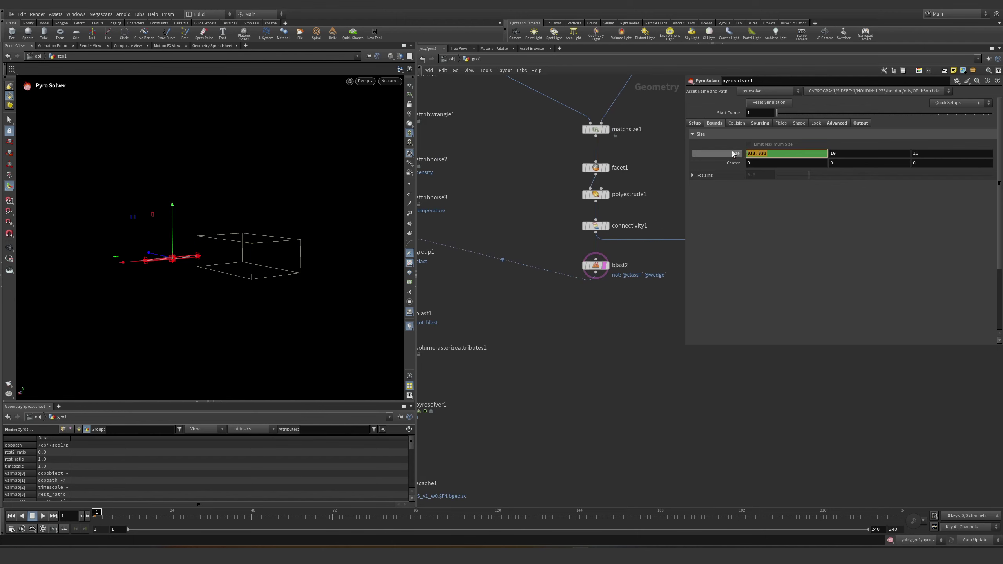
key("ctrl+v")
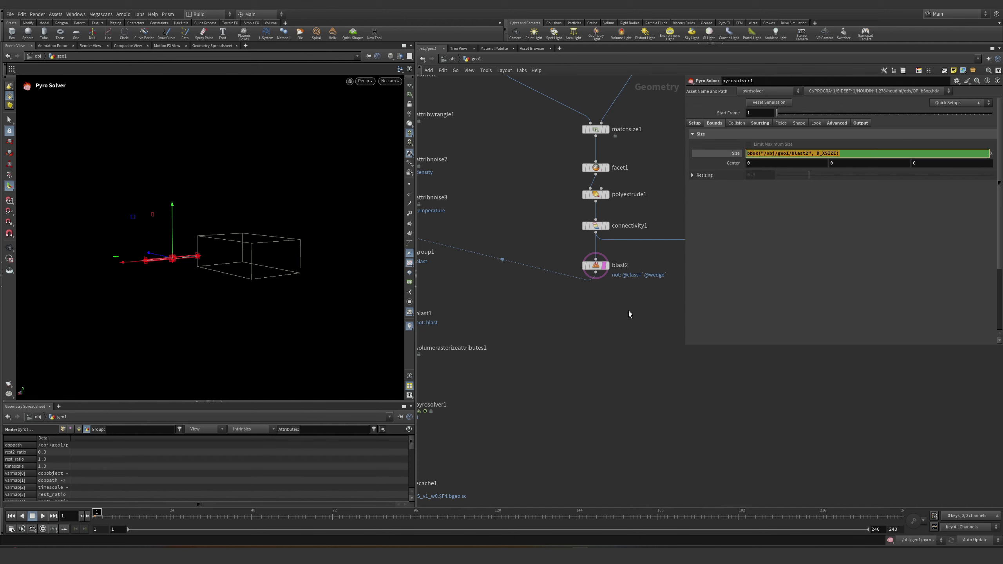
key("Return")
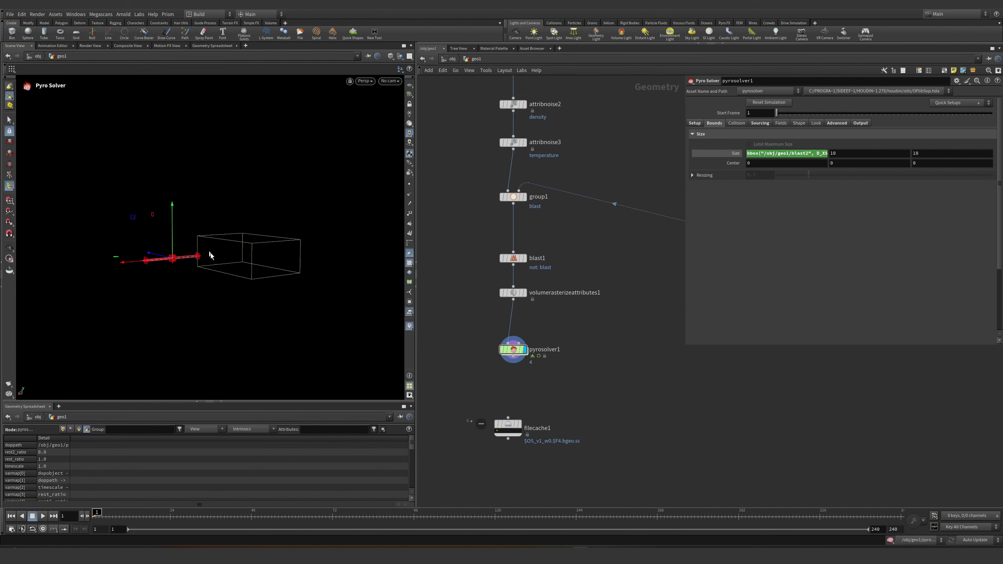
left_click(838, 153)
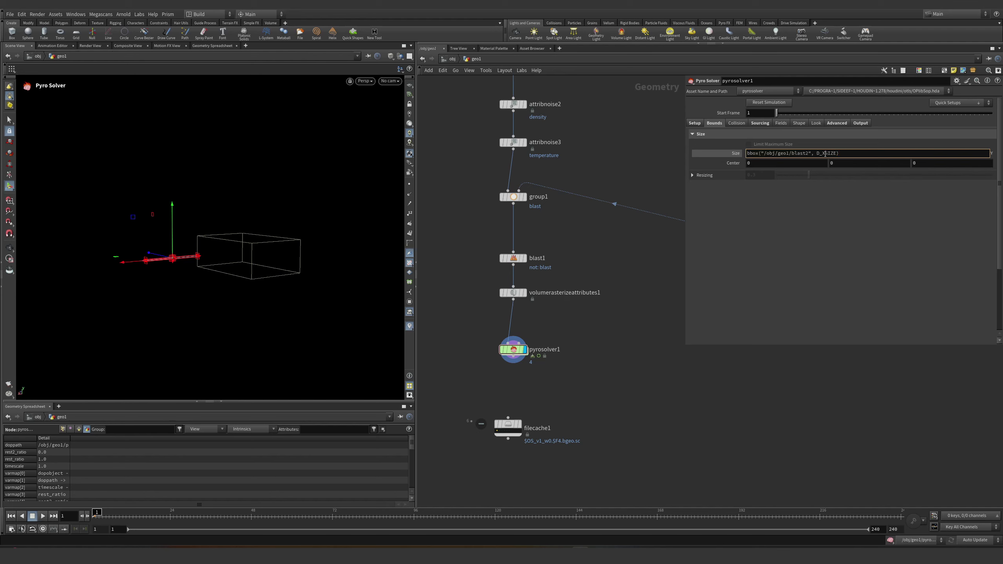
type("Y")
key("Tab")
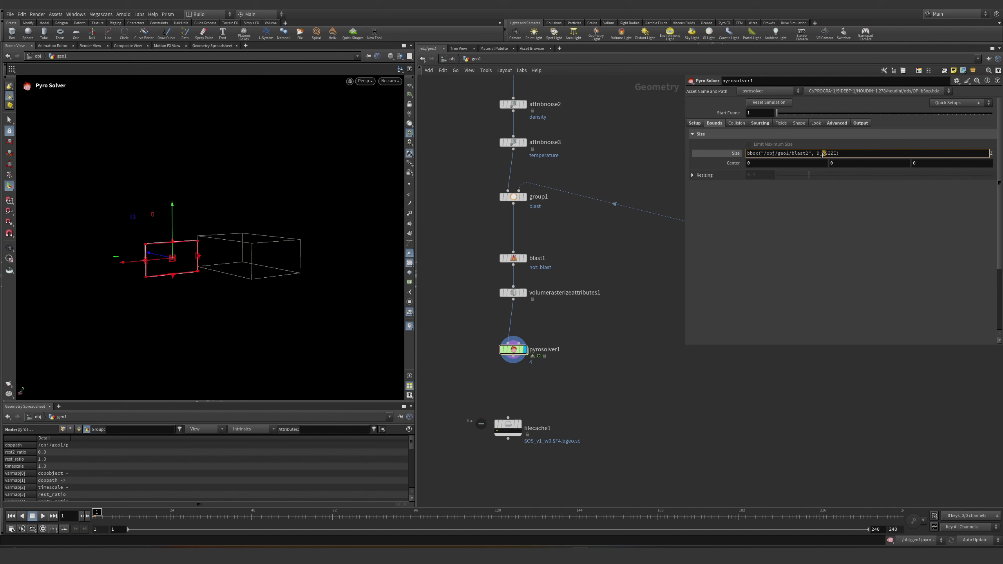
type("Z")
key("Return")
key("Escape")
mouse_move(188, 299)
left_mouse_down()
mouse_move(173, 309)
mouse_move(181, 293)
left_mouse_up()
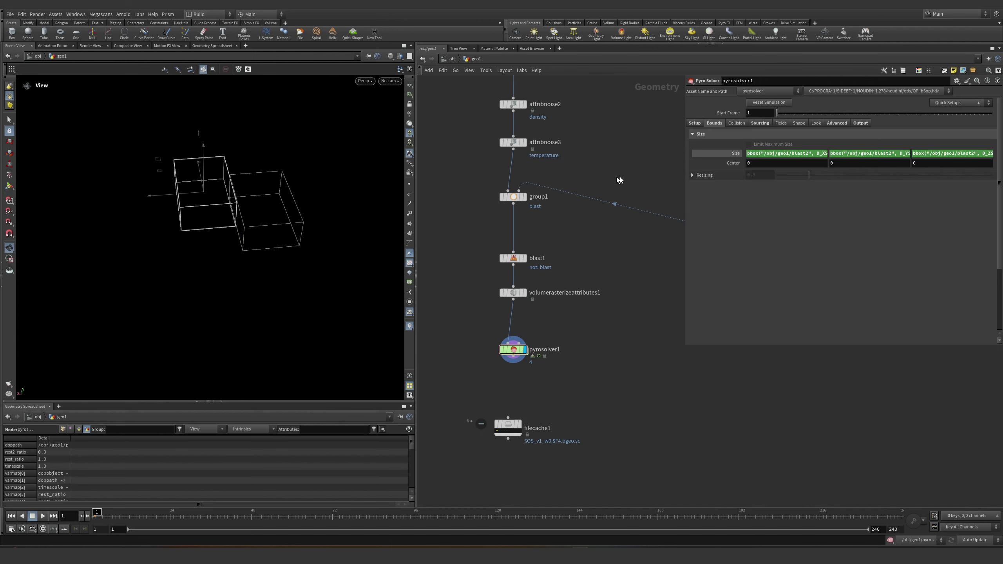
- Begin a centroid( expression for pyrosolver1's X center and select the "/obj/geo1/blast2" path in the X size expression for reuse
key("Return")
type("centroid)")
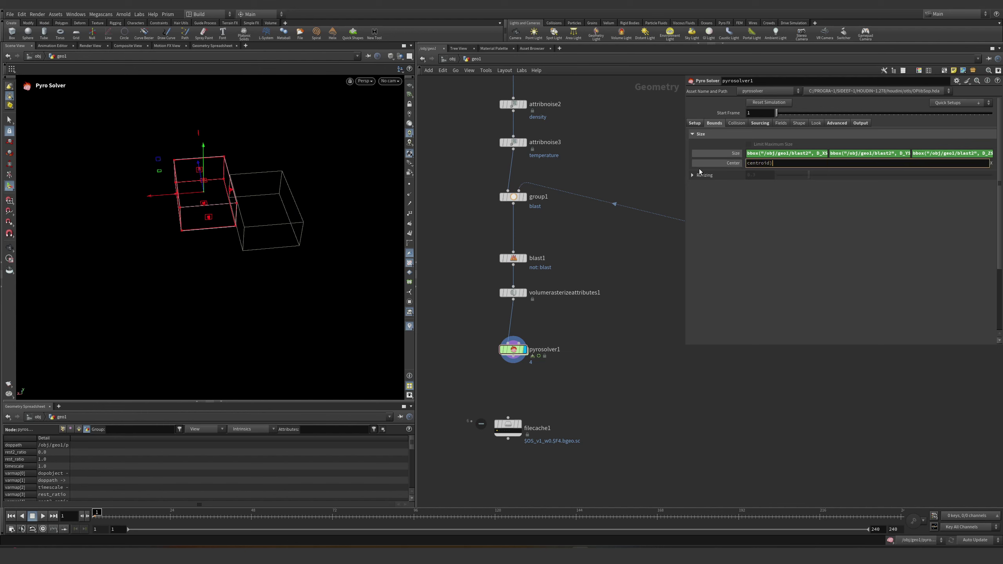
key("BackSpace")
type("(")
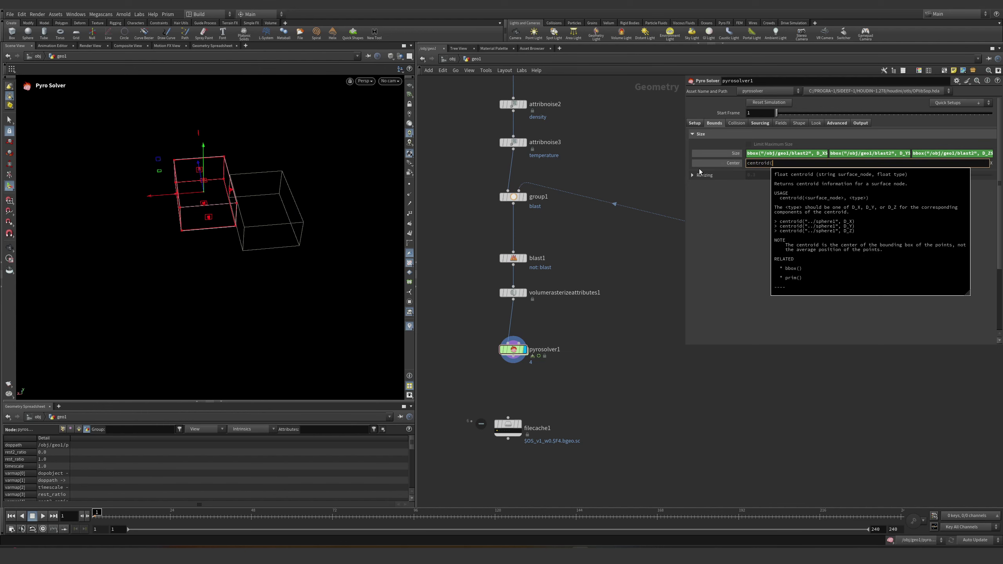
left_click_drag(767, 153, 818, 153)
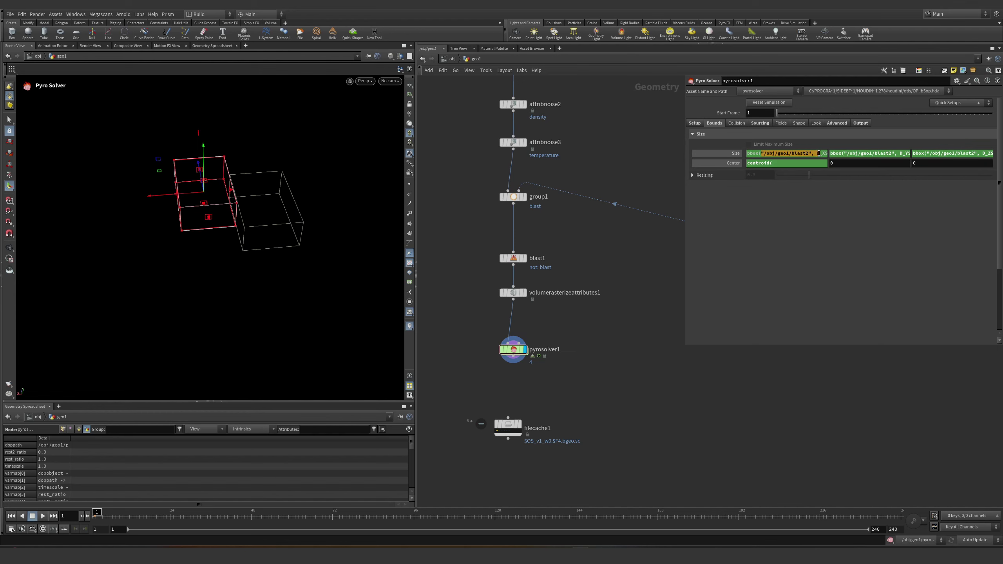
- Set the Pyro Solver's bounds center X to the expression centroid("/obj/geo1/blast2",D_X)
key("ctrl+c")
left_click(816, 163)
key("ctrl+v")
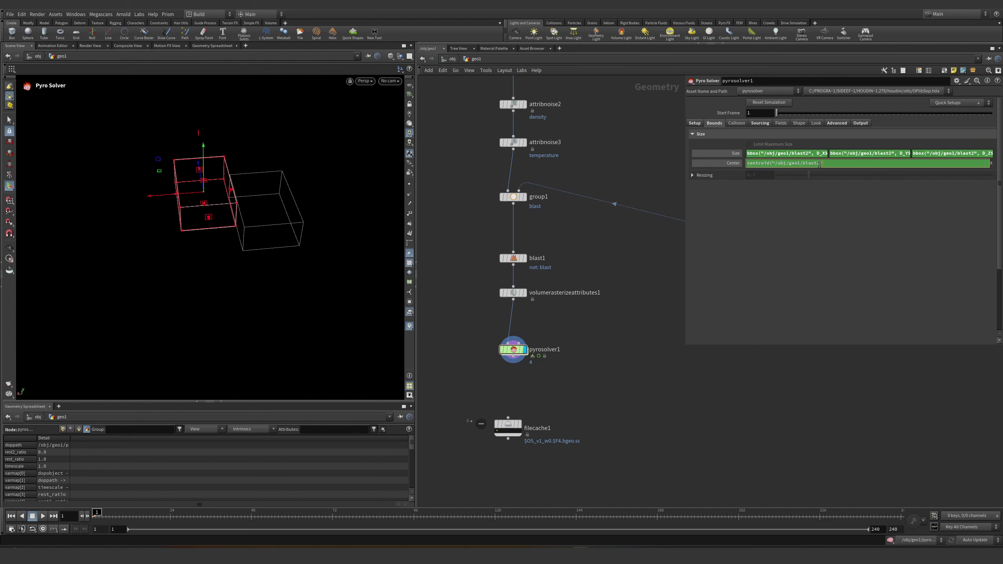
type(",D_X")
key("Return")
- Fill the bounds center Y and Z with the blast2 centroid expression using D_Y and D_Z, and save the scene
left_click(845, 163)
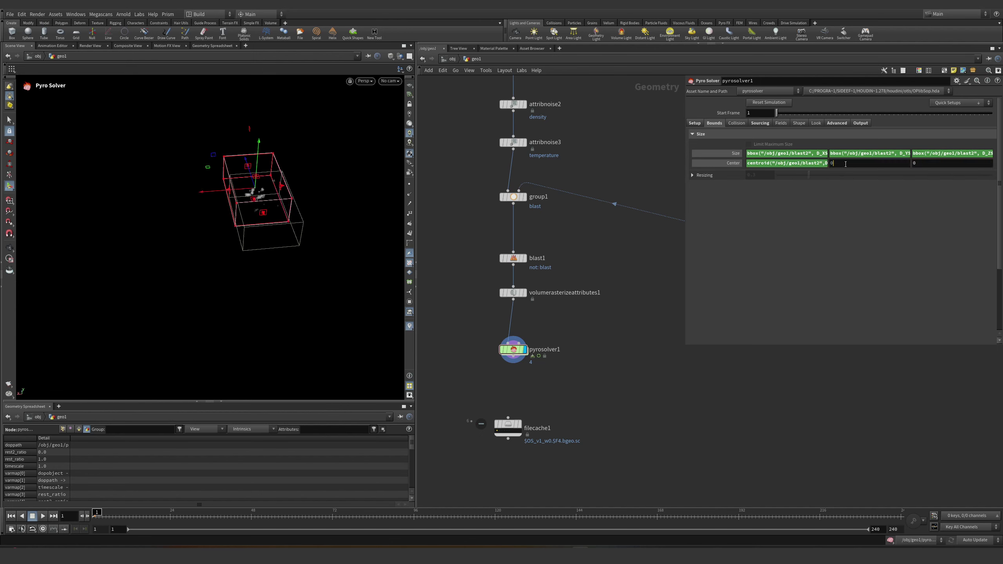
key("ctrl+v")
key("Escape")
left_click(814, 163)
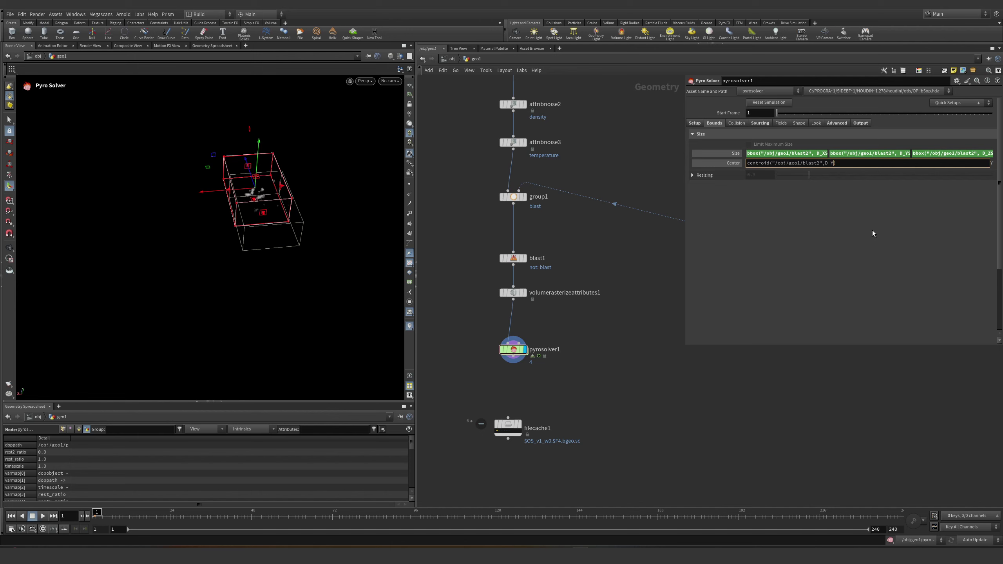
key("Return")
left_click(888, 163)
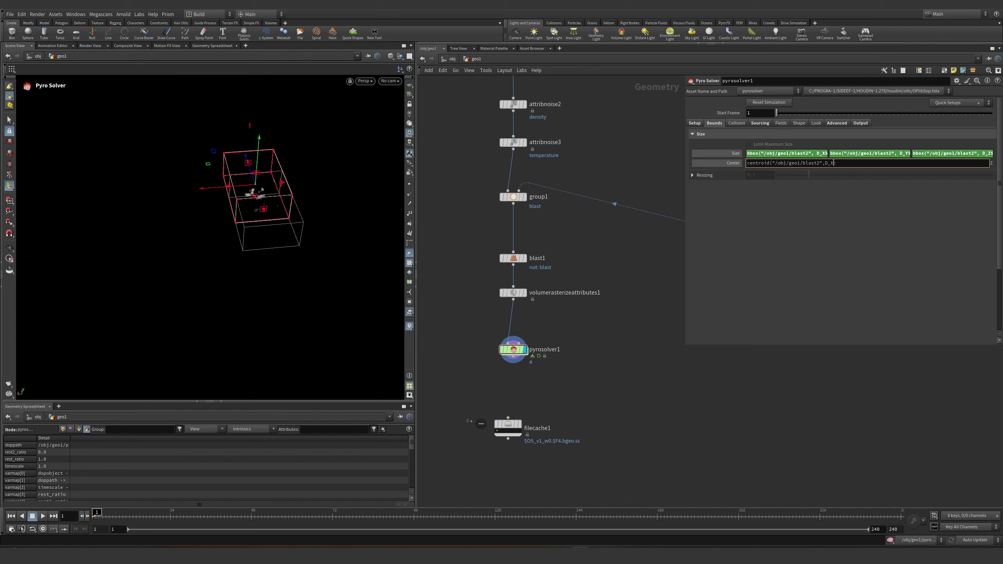
key("Return")
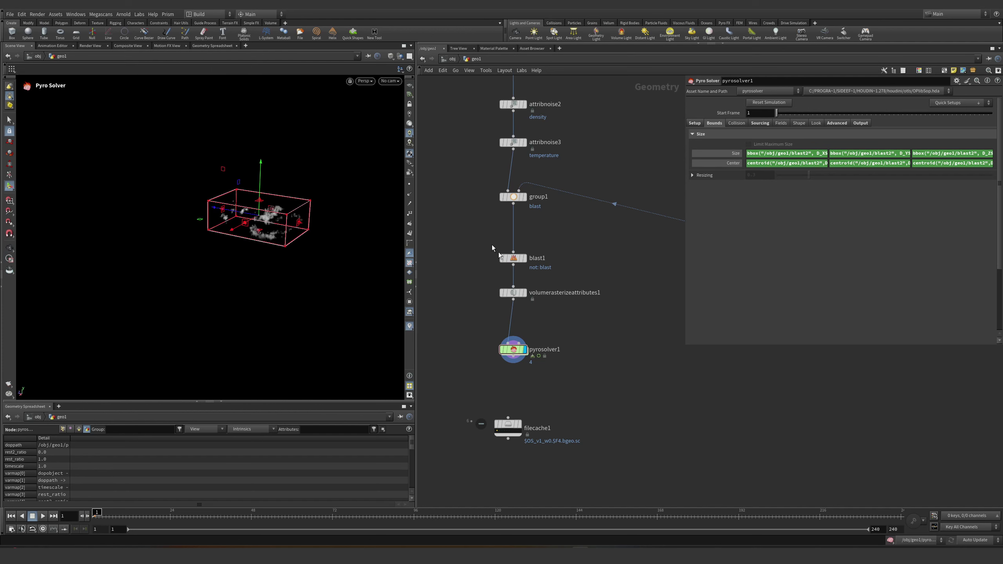
key("ctrl+s")
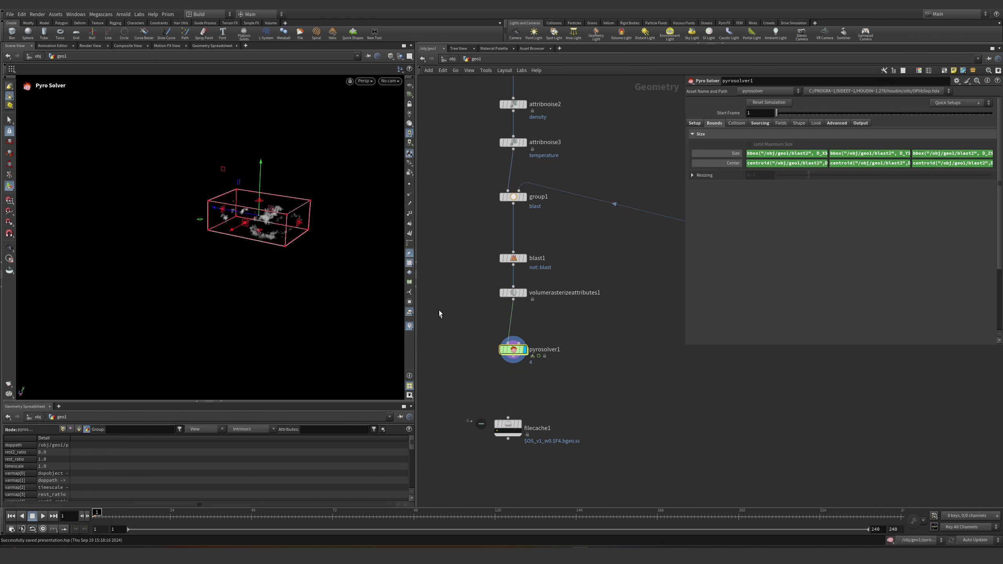
- Inspect the bounding box around the smoke up close and play the simulation briefly, then stop playback
key("Escape")
left_click_drag(347, 219, 221, 252)
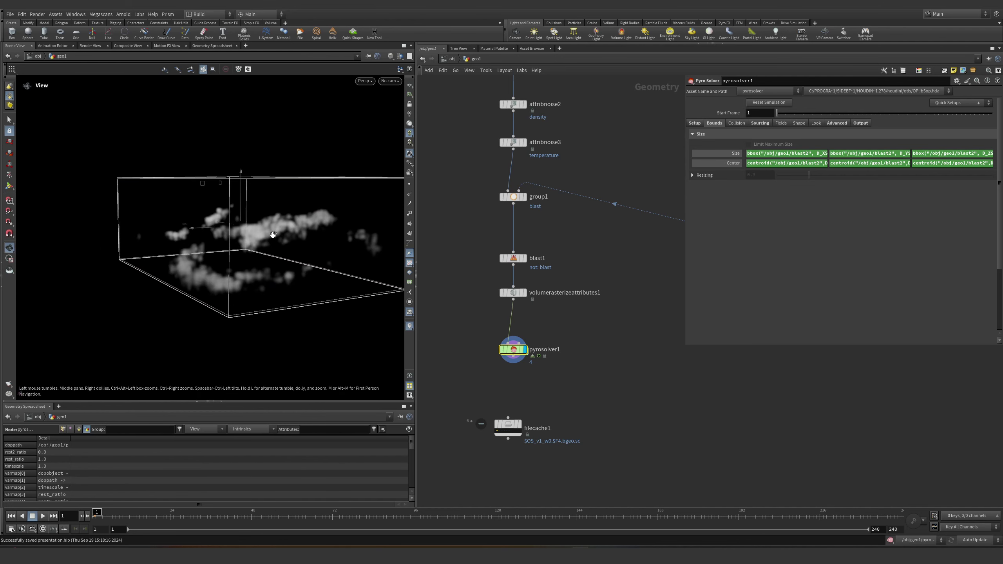
key("Return")
left_click(42, 516)
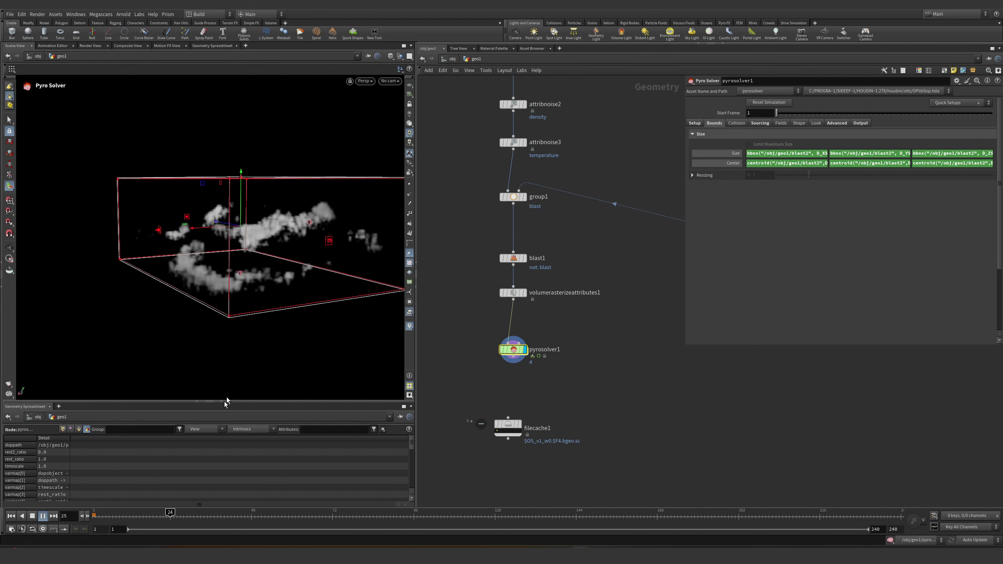
left_click(33, 516)
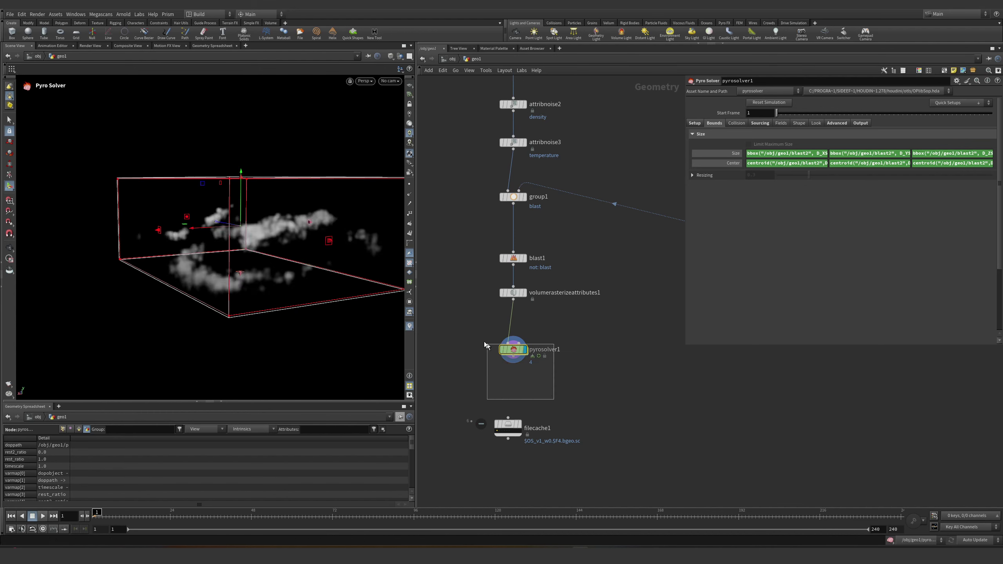
- Extend the Pyro Solver's limited source frame range to end at 240 and disable its cycle length
left_click(758, 125)
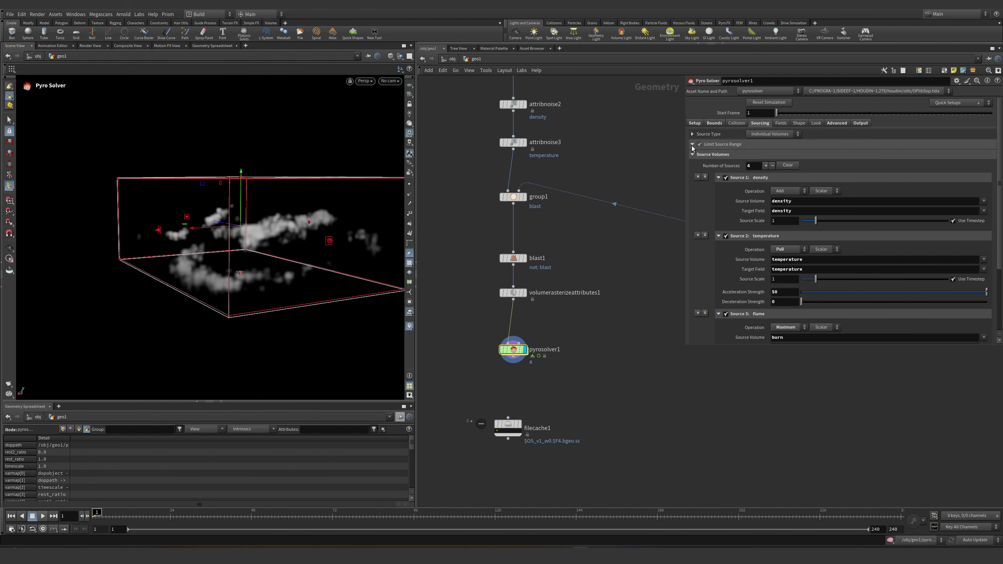
left_click(731, 145)
left_click(894, 167)
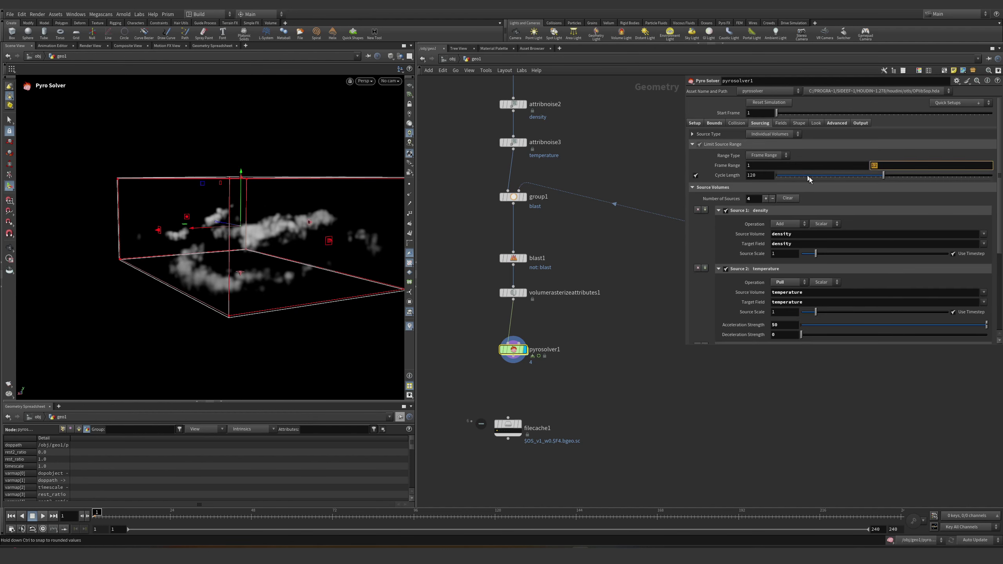
type("240")
key("Return")
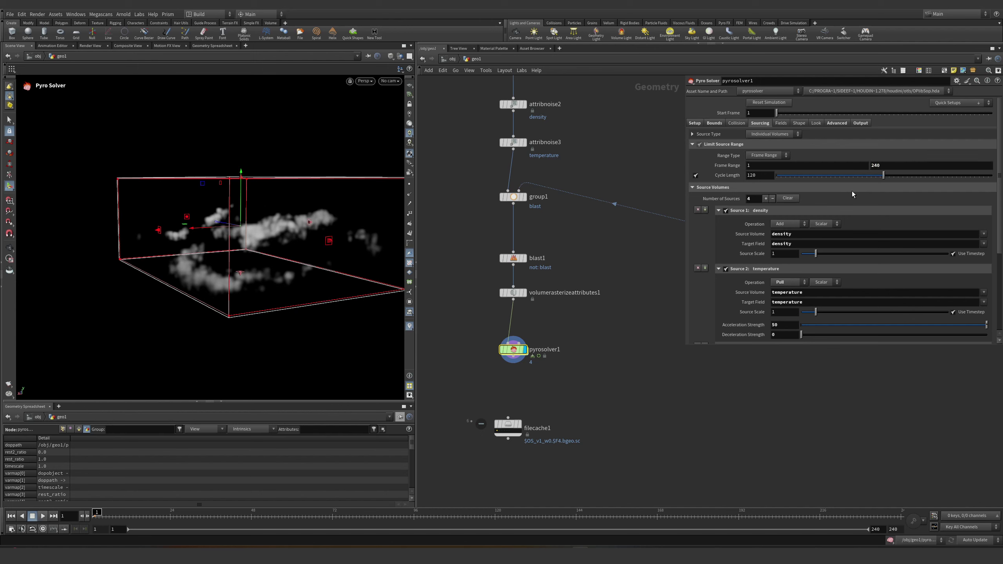
left_click(696, 176)
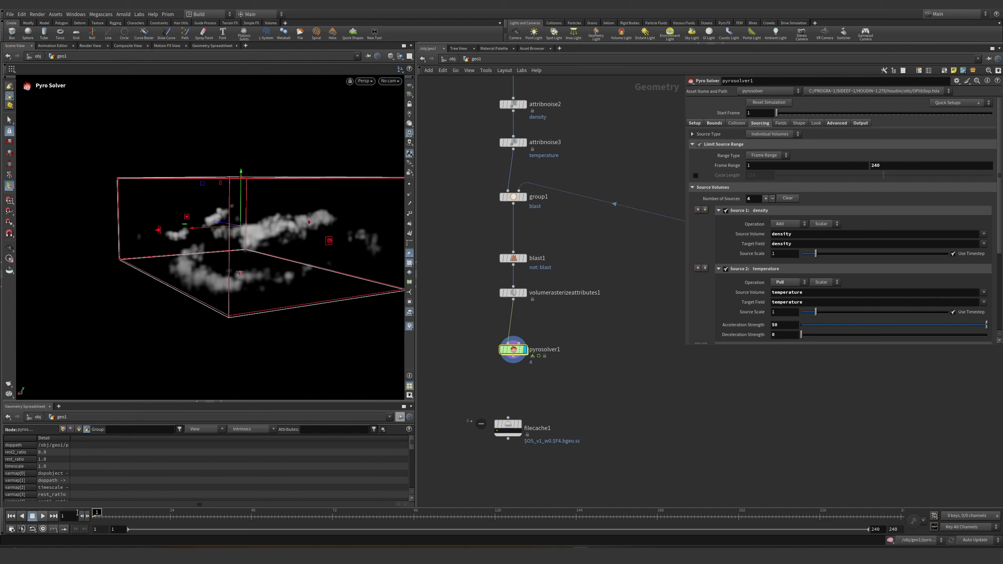
- Play the simulation and toggle Live Parameter Display during Playback
left_click(43, 515)
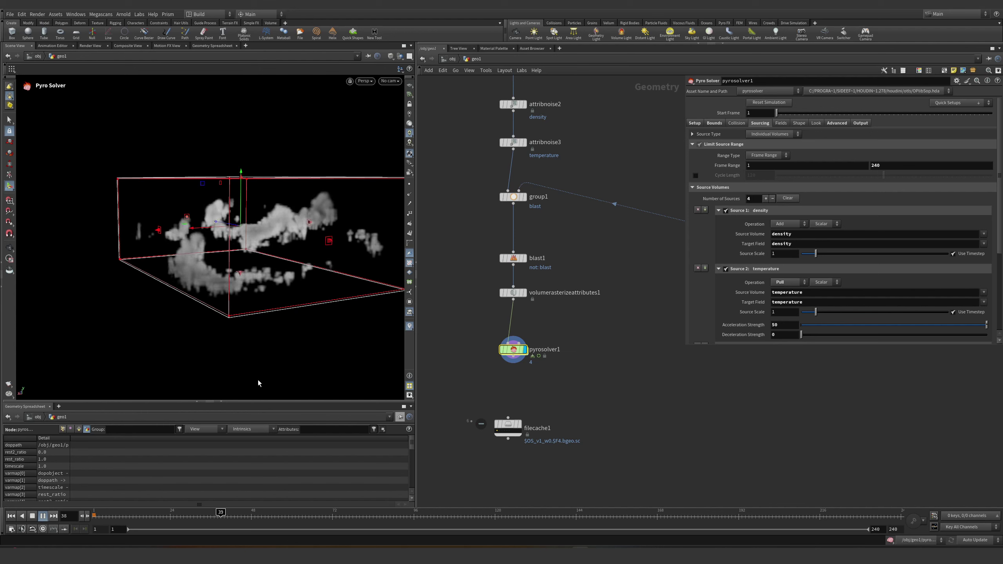
left_click_drag(258, 383, 302, 309, "alt")
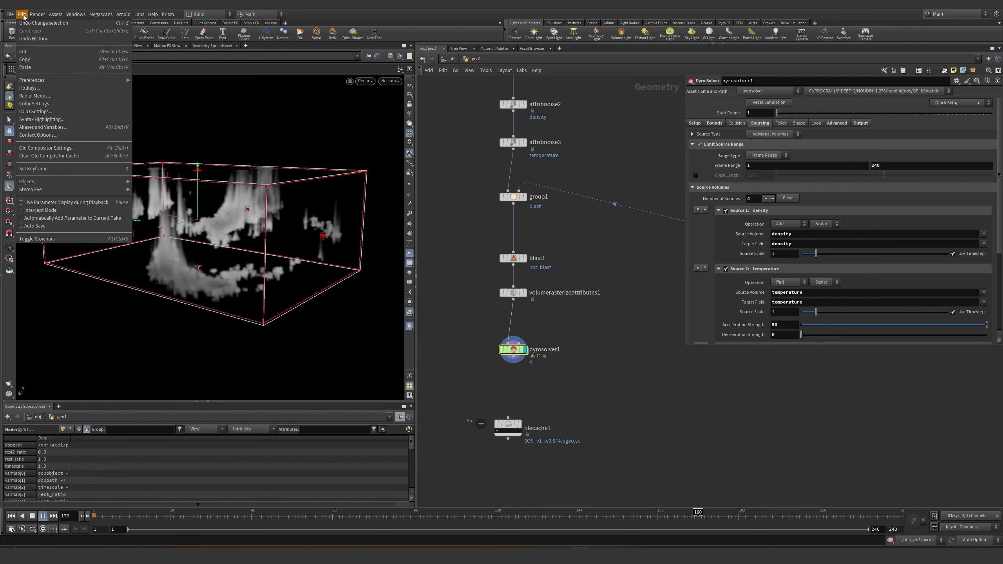
left_click(43, 204)
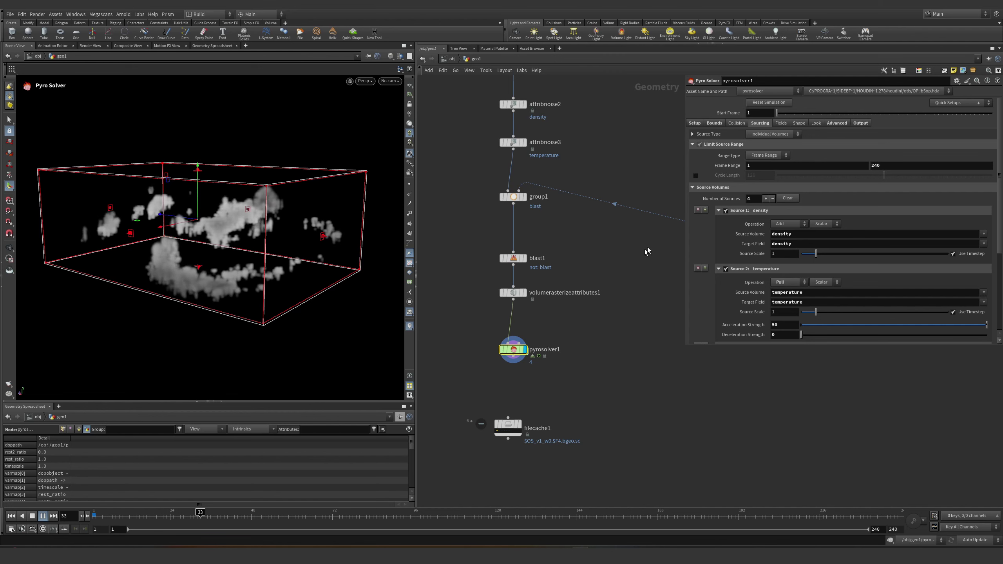
- Set the Pyro Solver's Disturbance strength to 44 in its shape settings
left_click(780, 123)
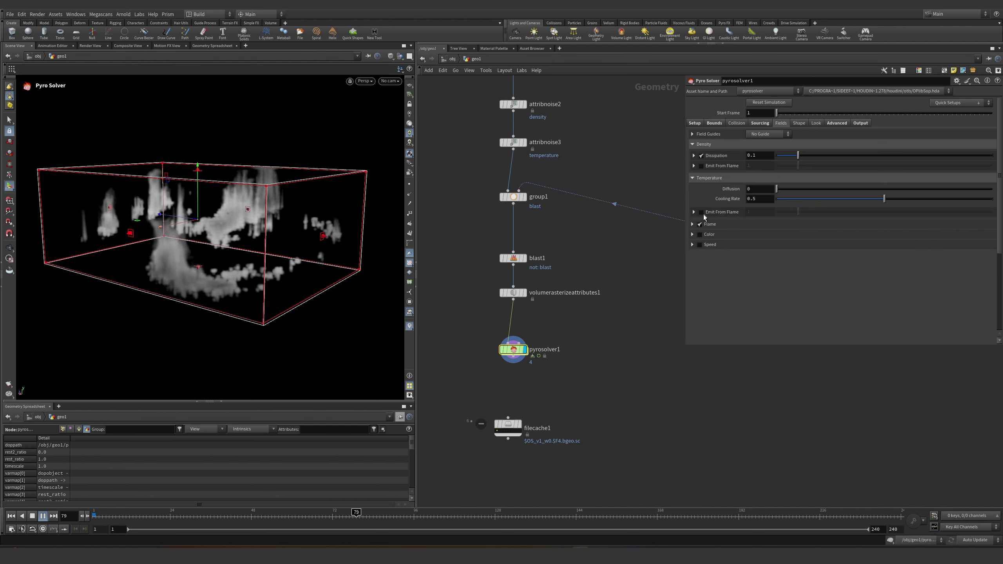
left_click(798, 123)
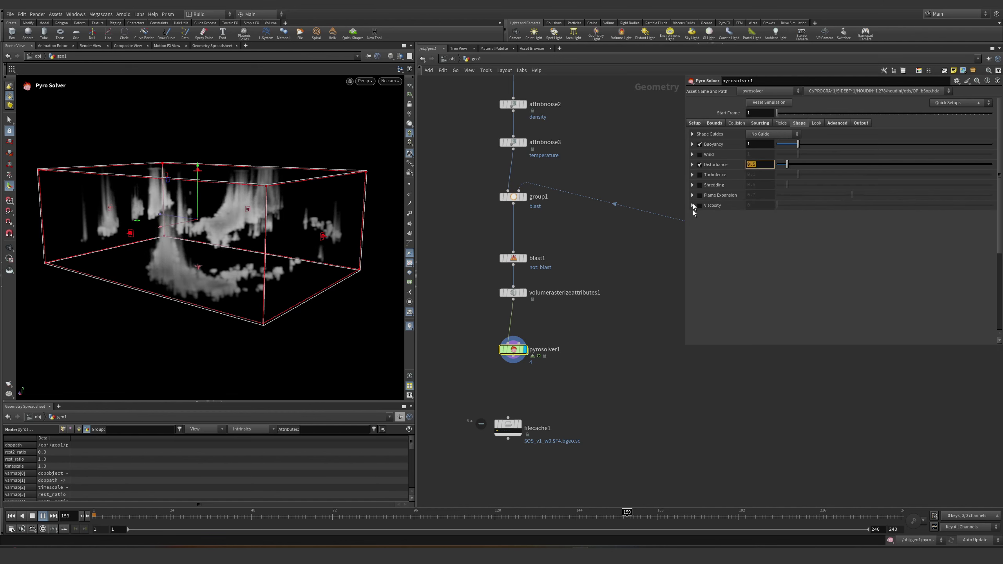
type("44")
key("Return")
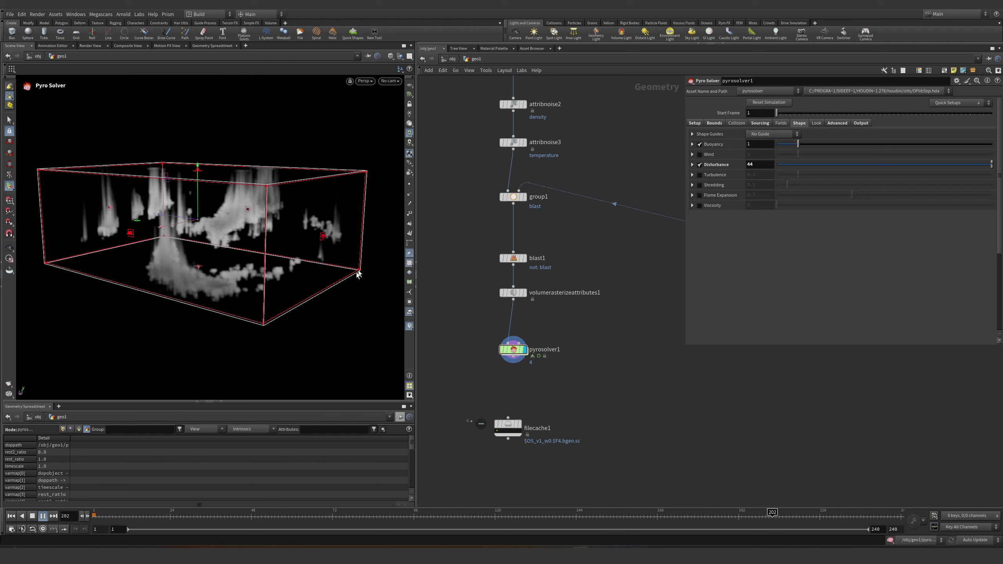
- Expand the Disturbance settings and set the Base Block Size to 8
left_click(706, 164)
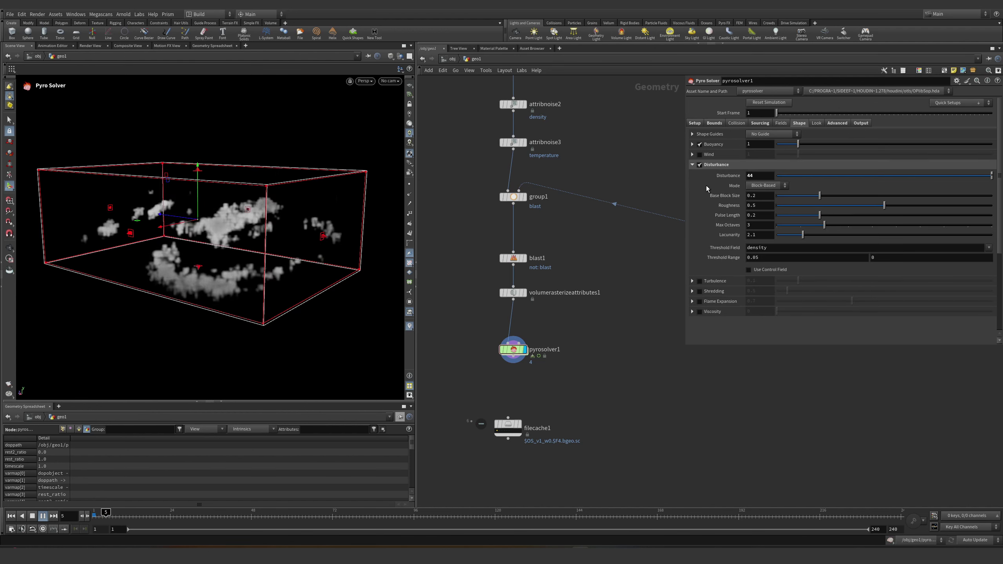
left_click(724, 195)
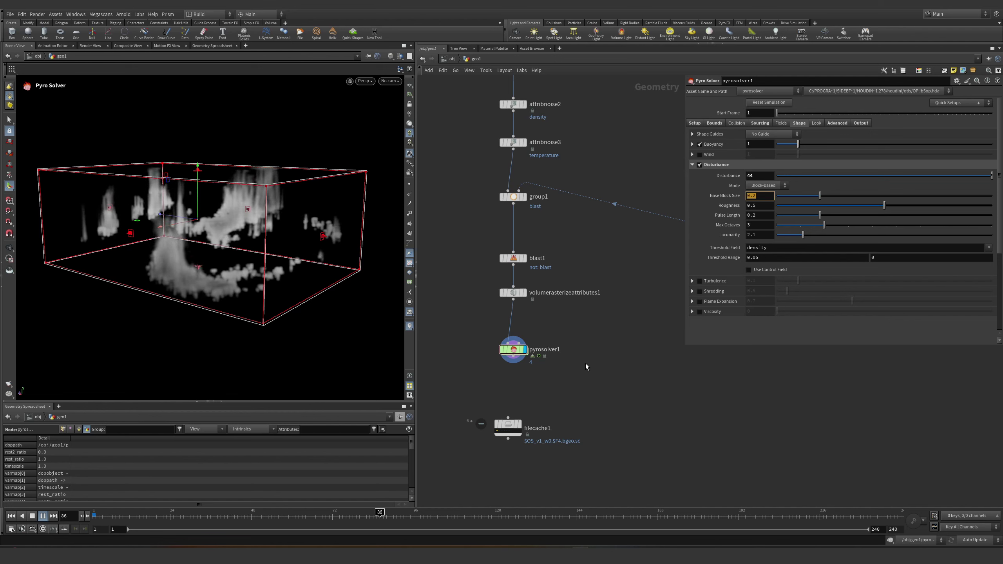
left_click(513, 349)
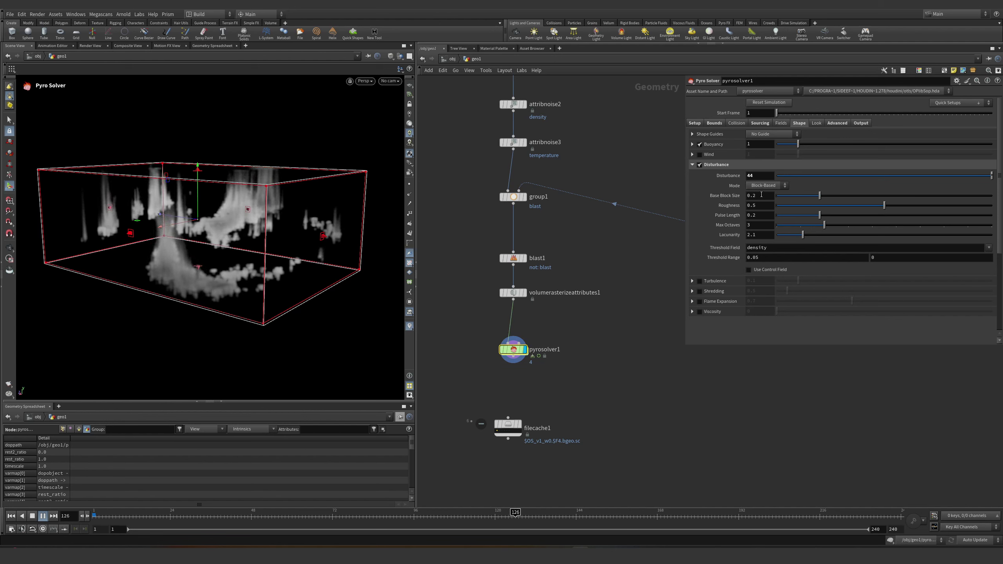
left_click(728, 198)
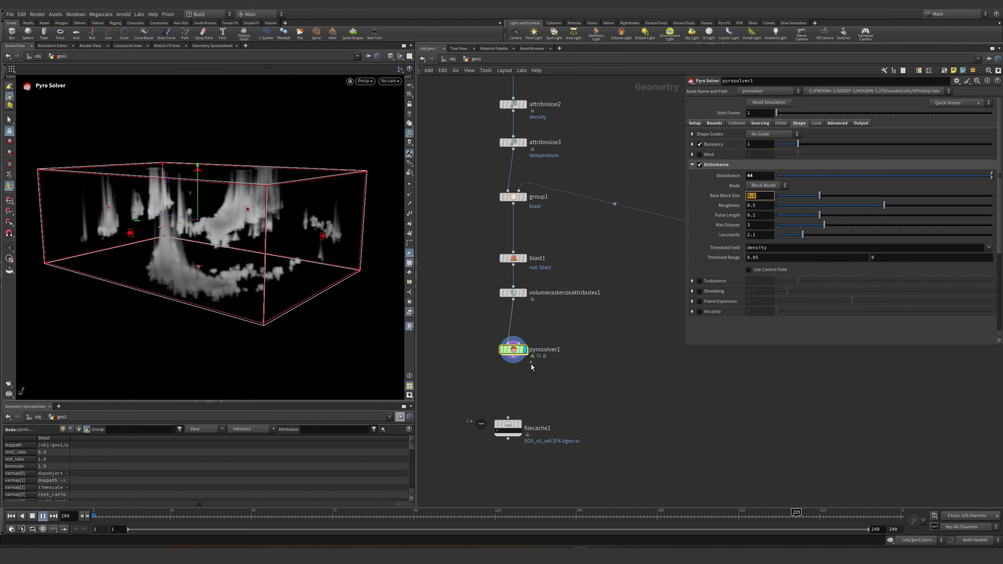
type("8")
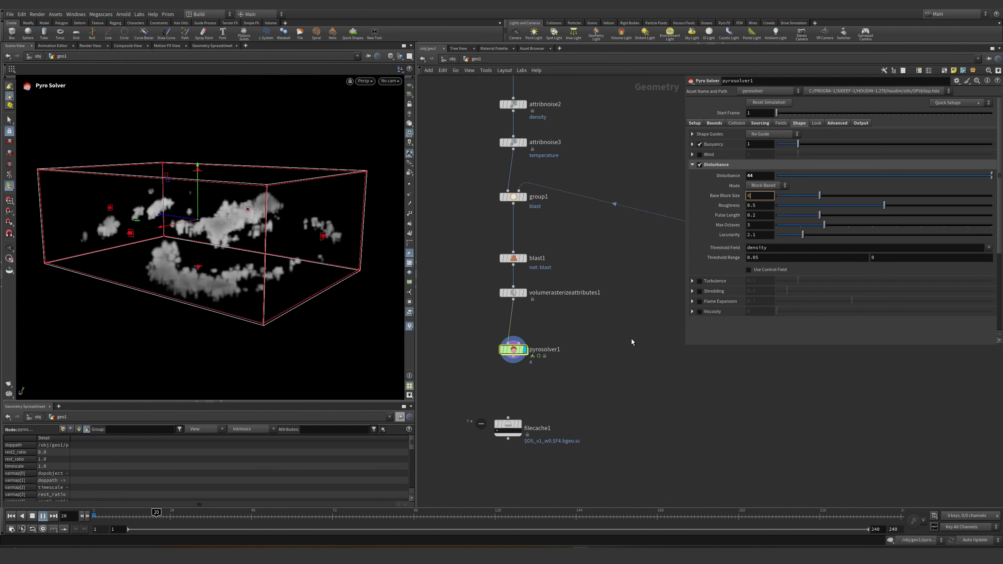
key("Return")
scroll(205, 262, "up", 5)
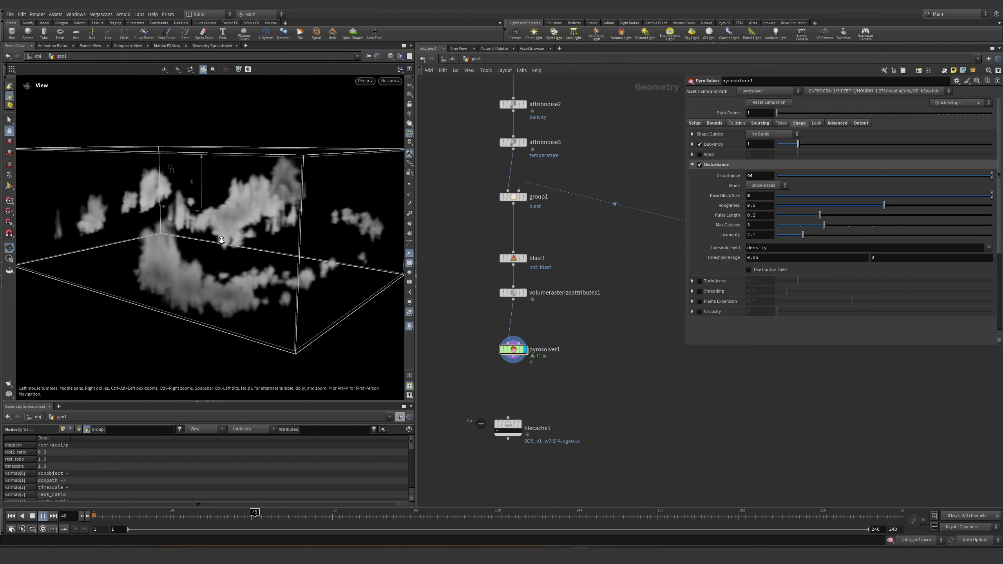
- Set the Base Block Size to 16 and the Disturbance strength to 66
left_click(758, 195)
type("16")
key("Return")
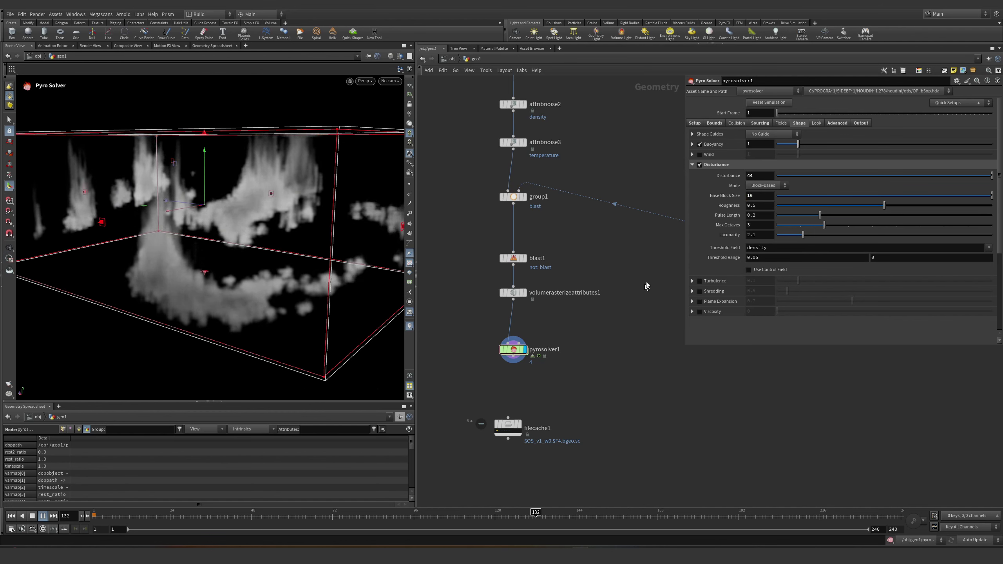
key("shift+Tab")
type("66")
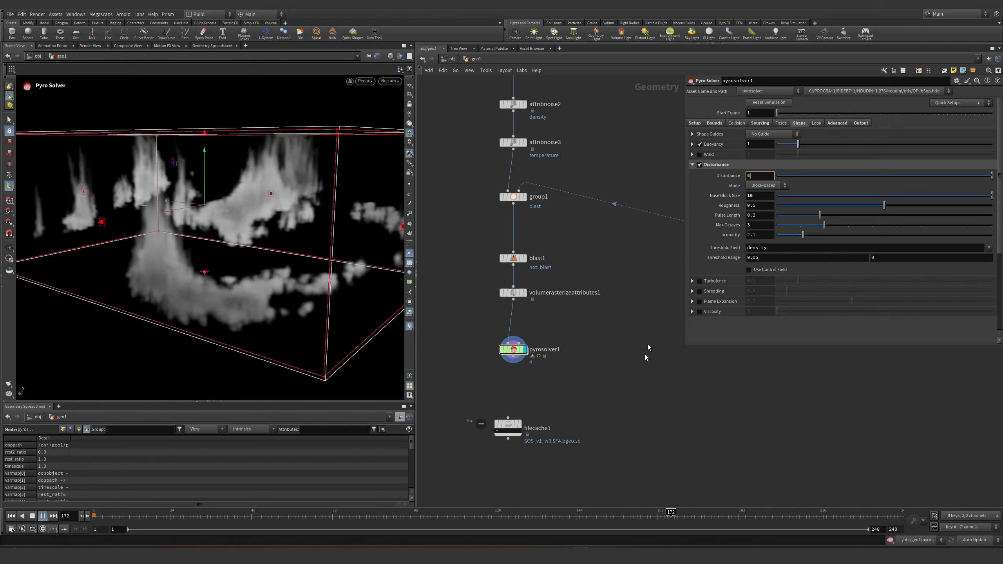
key("Return")
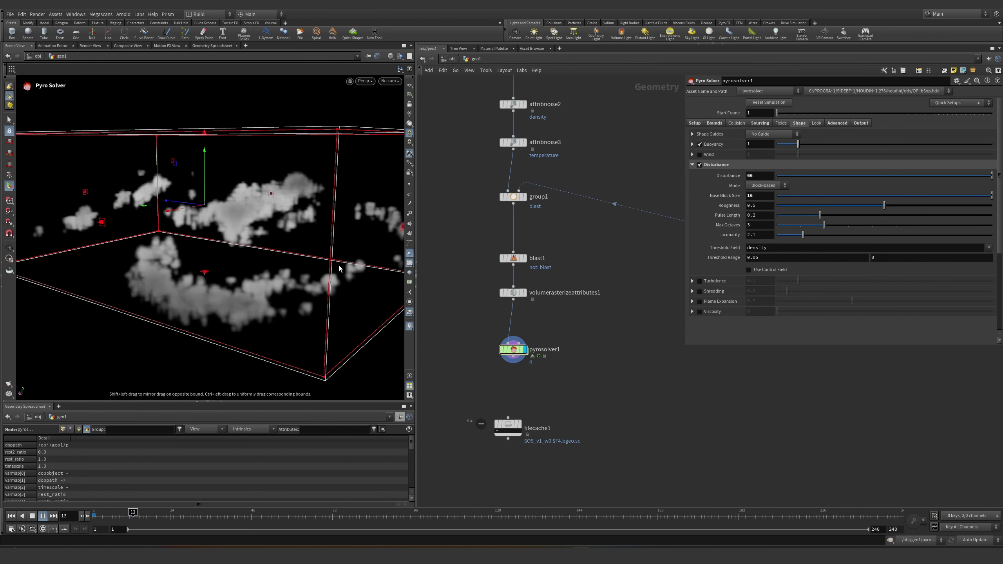
- Enable Turbulence on the Pyro Solver and set its strength to 44
left_click(699, 281)
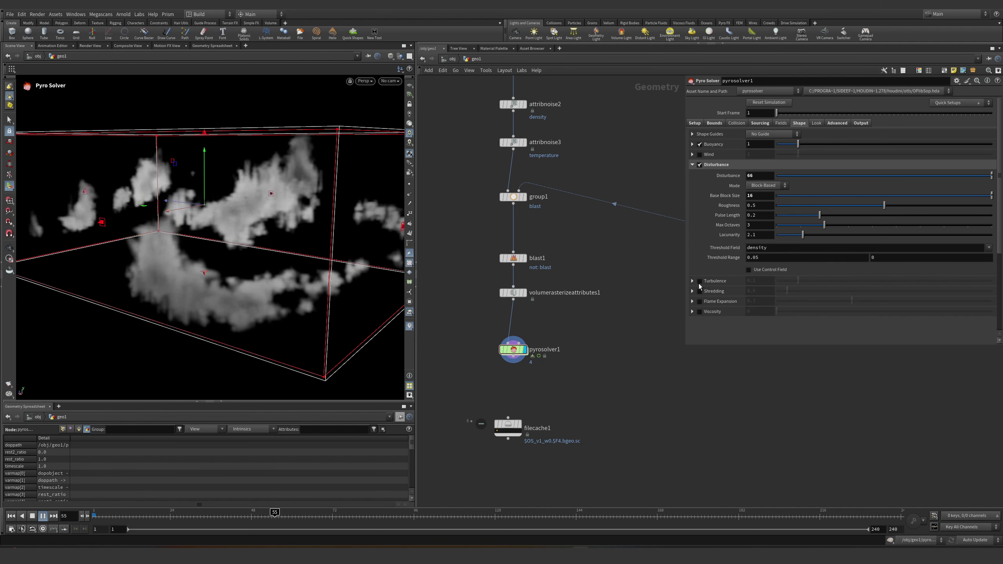
double_click(758, 280)
type("4")
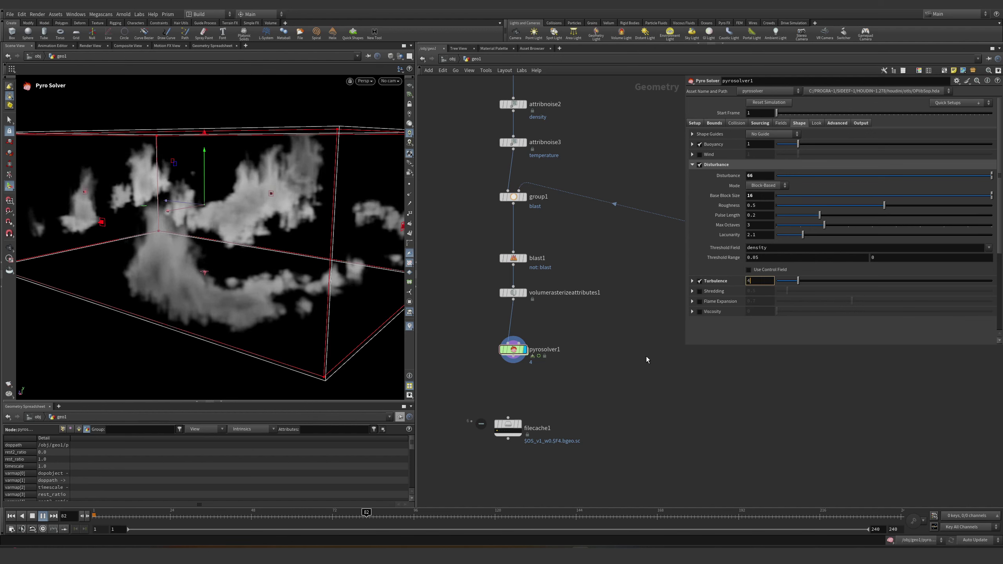
type("4")
key("Return")
- Expand the Turbulence settings and set the Swirl Size to 44
left_click(692, 281)
scroll(725, 308, "down", 3)
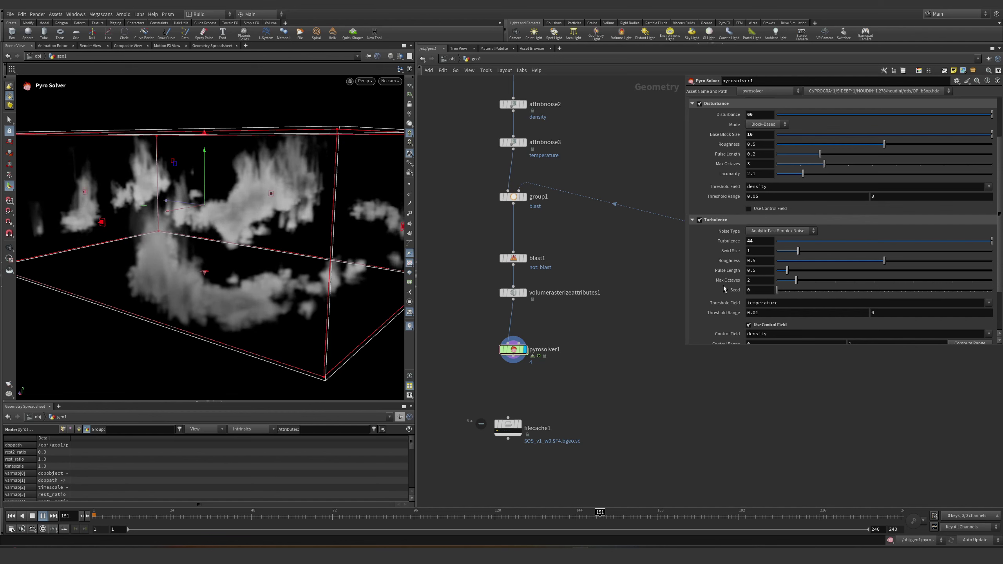
double_click(759, 250)
type("44")
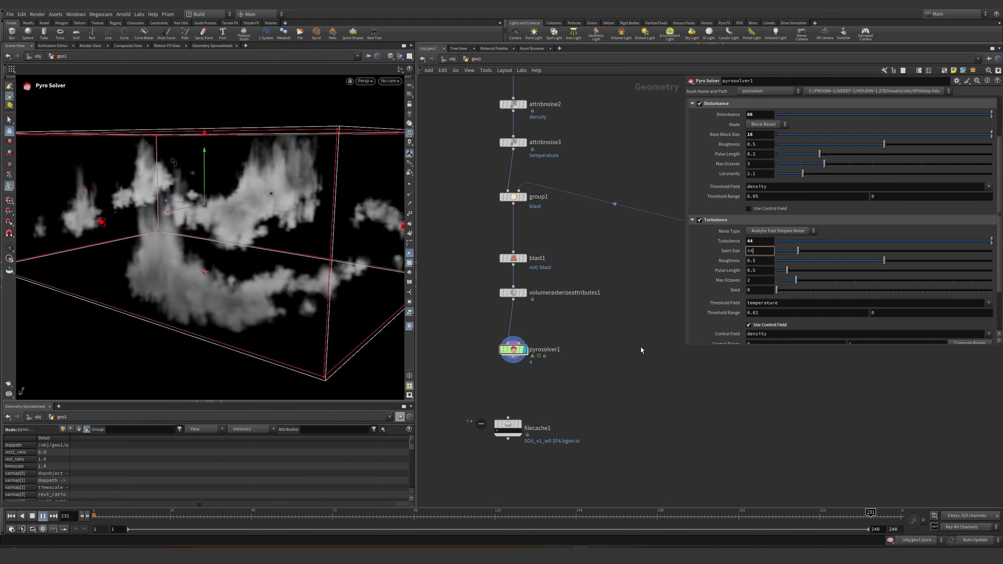
key("Return")
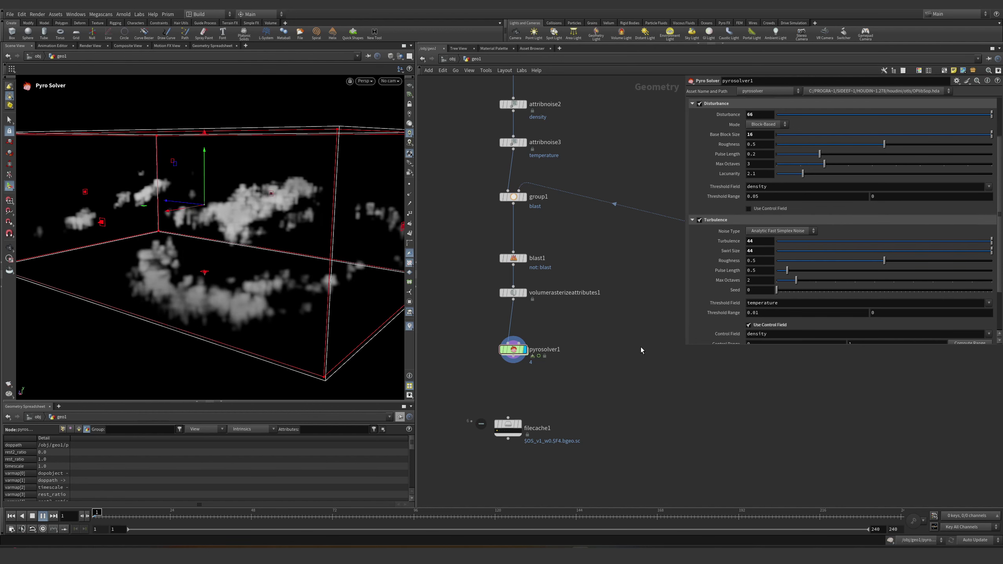
- Examine the playing smoke from another angle and bring up the pyrosolver1 node information to check its volumes and voxels
key("Escape")
left_click_drag(300, 269, 347, 310)
key("Return")
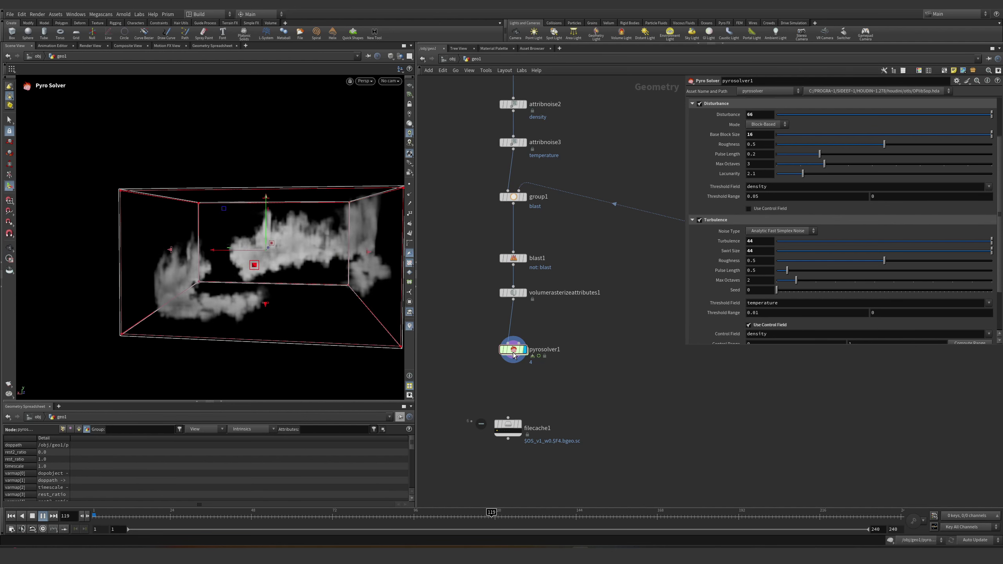
middle_click(512, 356)
middle_click(513, 358)
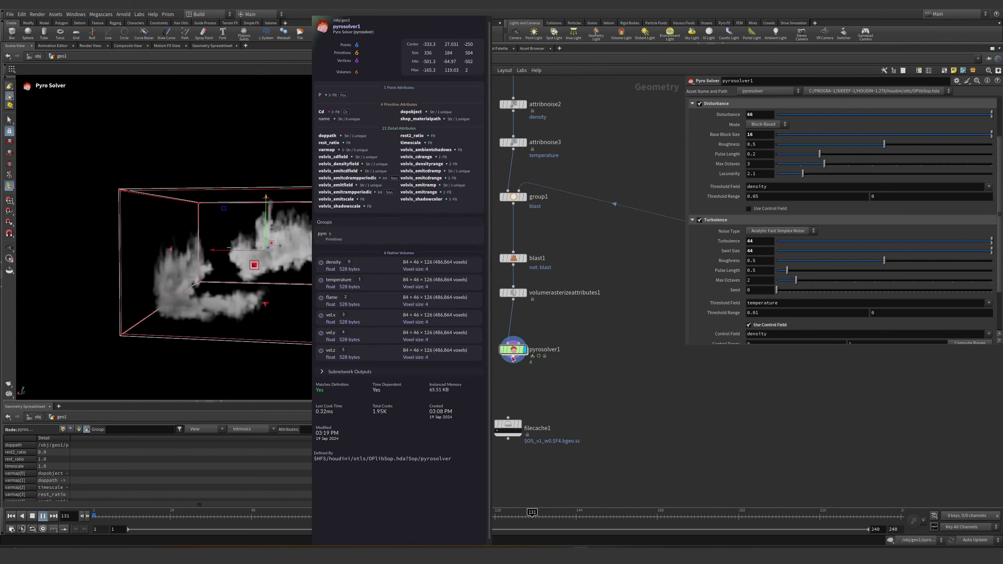
- Examine the 3D texture resolution limit in the viewport's display options
left_click_drag(257, 273, 302, 266)
key("d")
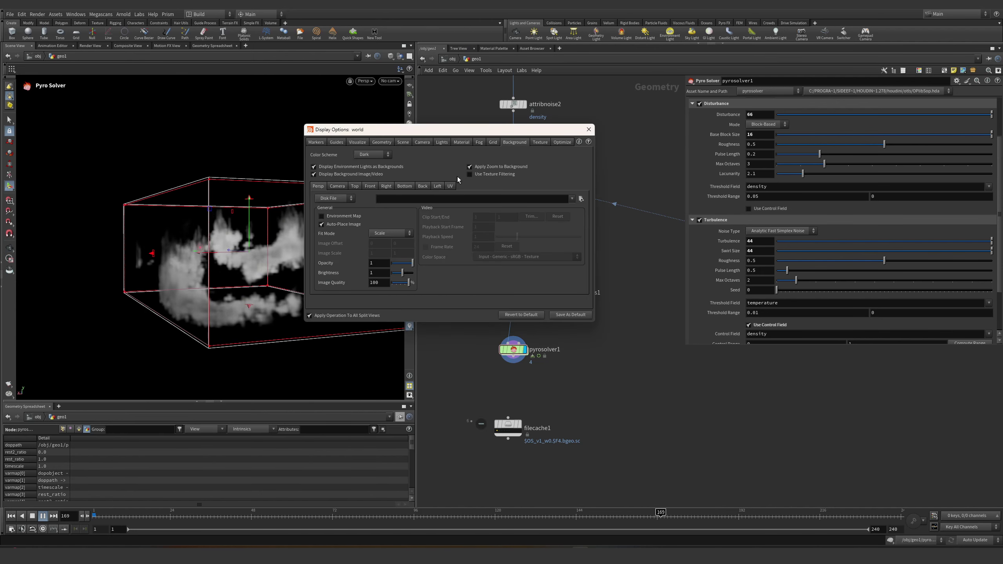
left_click(540, 142)
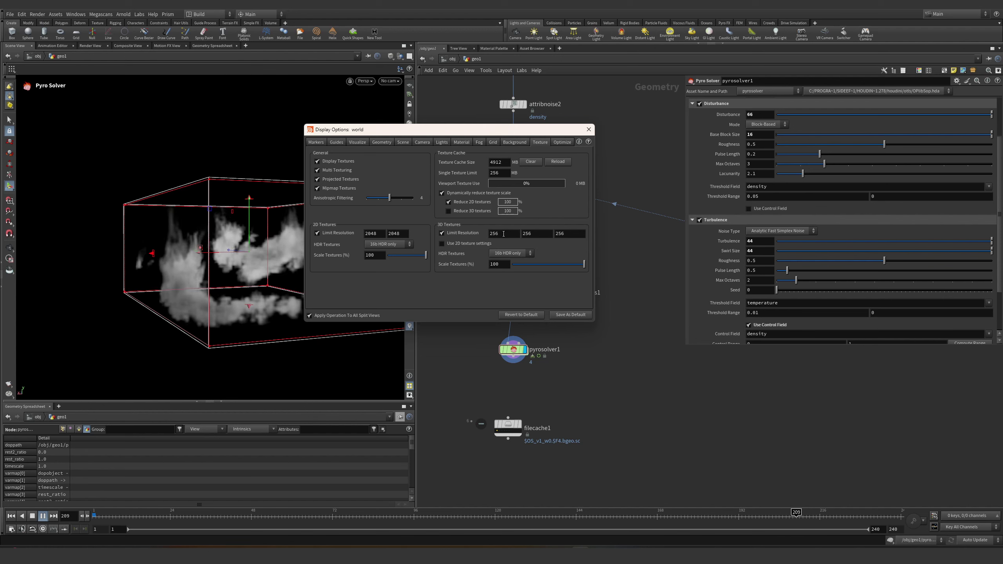
double_click(500, 233)
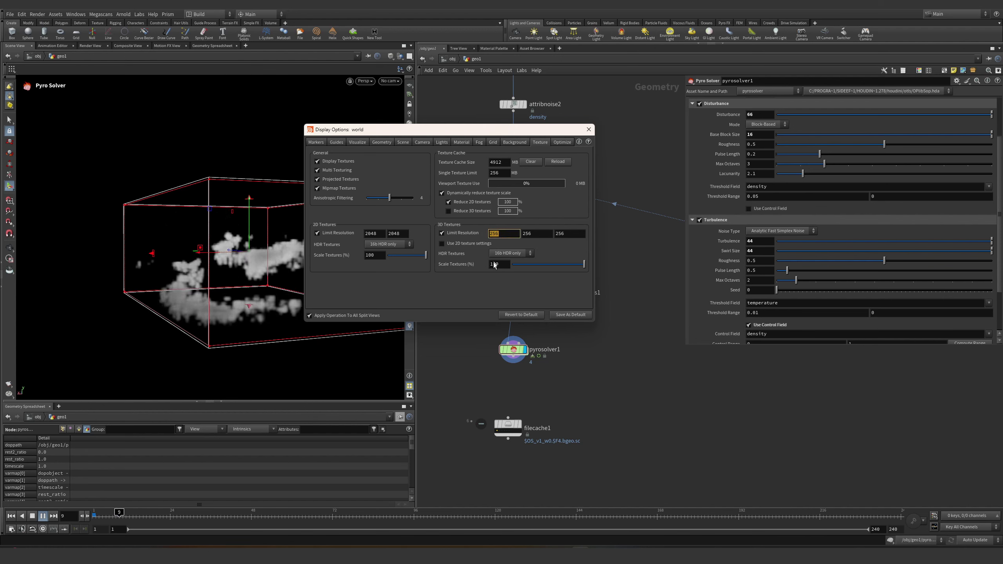
left_click(589, 129)
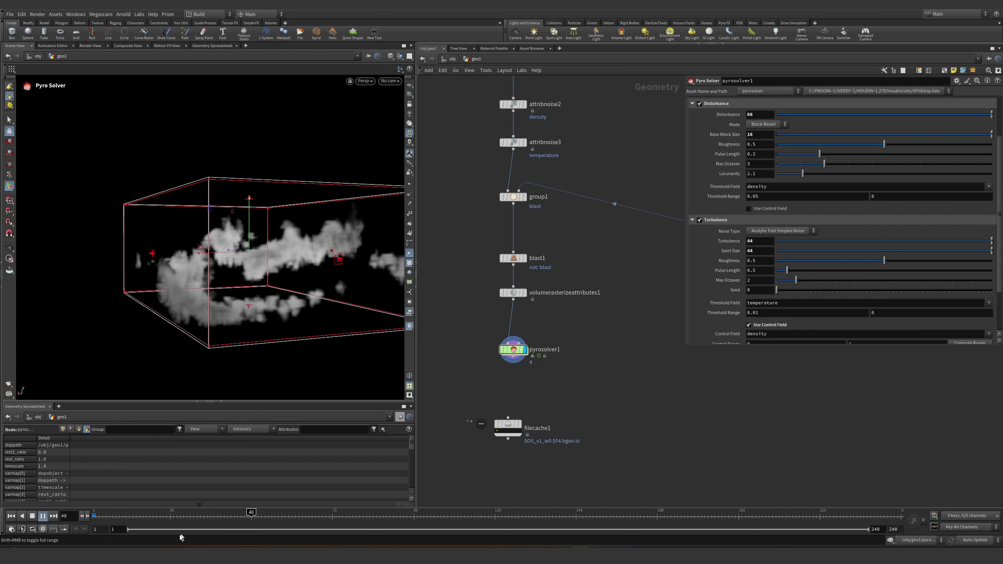
- Restart pyrosolver1 with its Voxel Size set to 2 and play the smoke to check the added detail
left_click(32, 516)
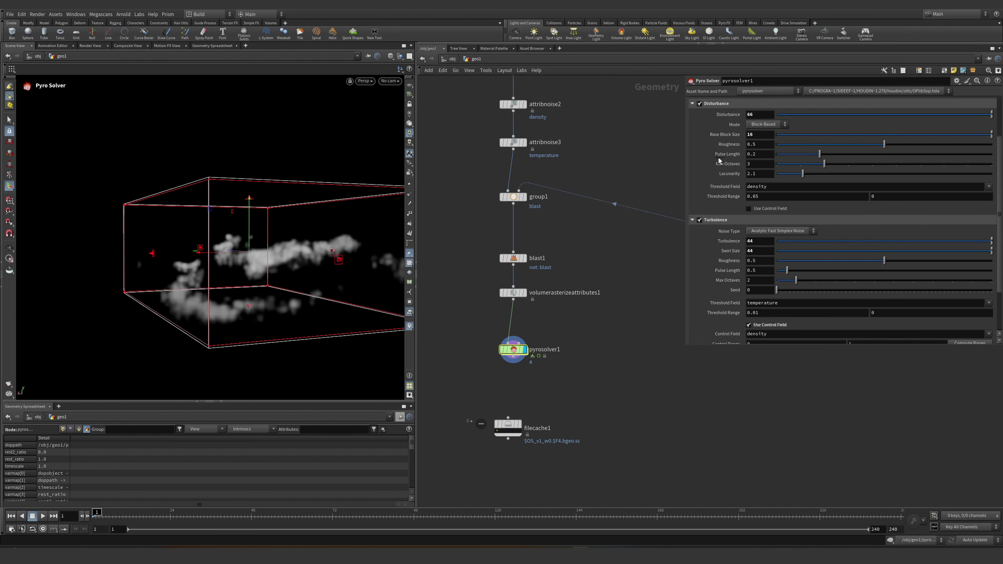
left_click(693, 123)
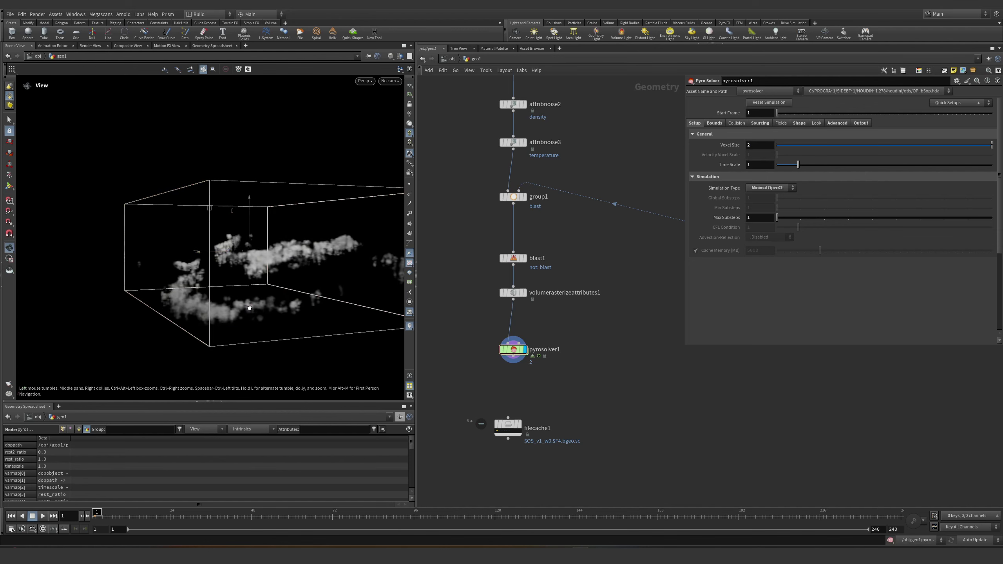
left_click(43, 516)
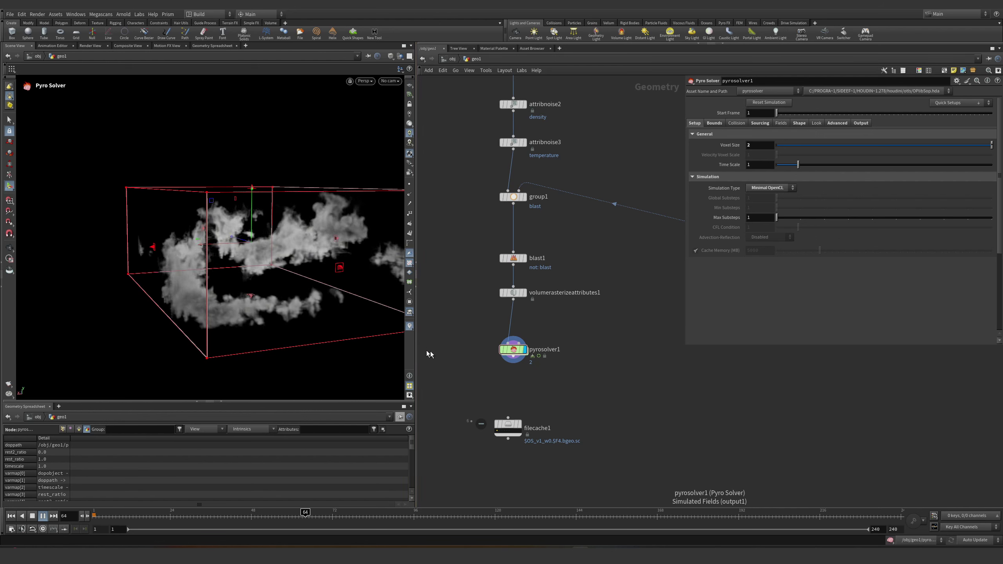
key("Escape")
left_click_drag(298, 278, 233, 277)
key("Return")
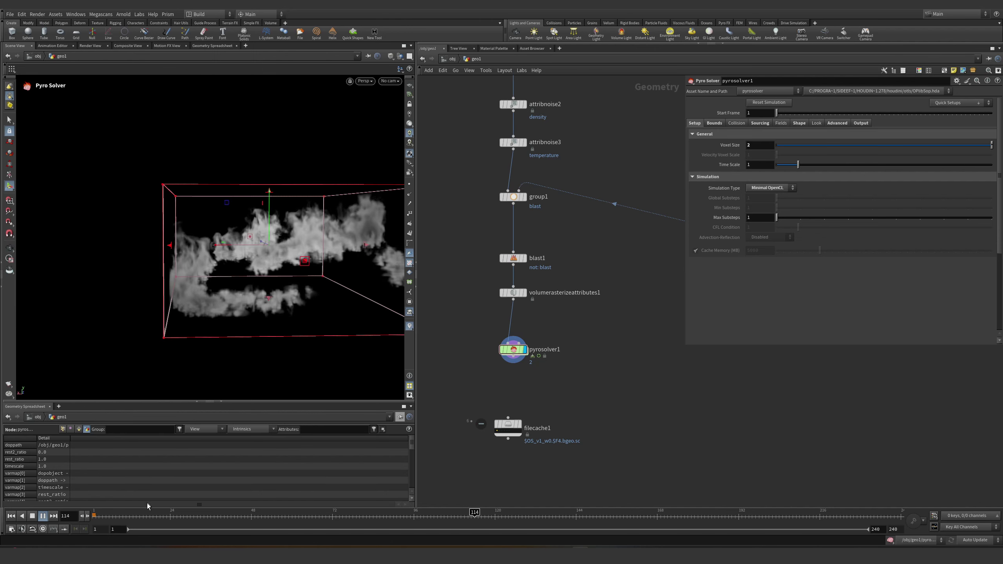
left_click(43, 516)
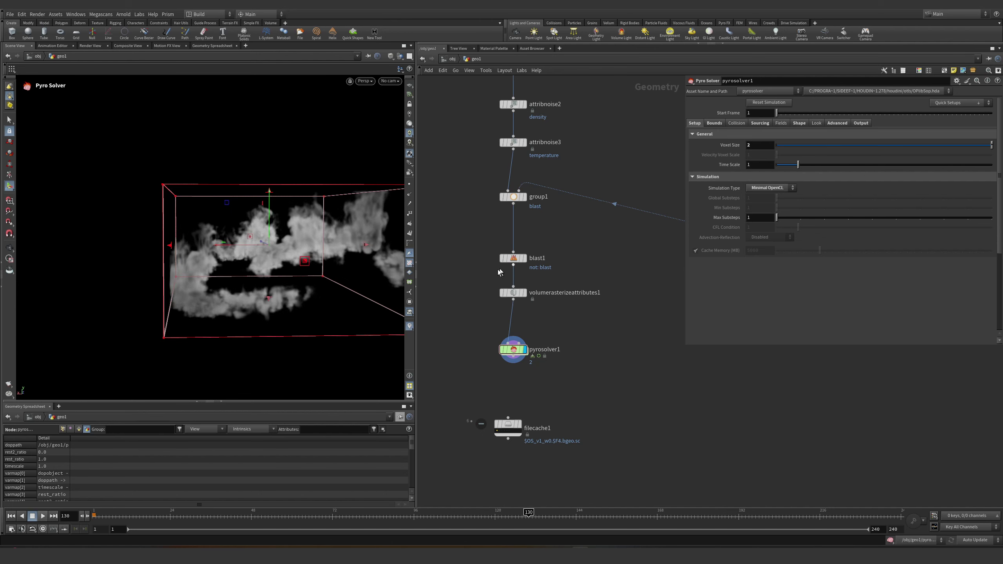
- Show the heightfield_noise1 terrain together with the smoke and check them from another angle
key("h")
scroll(522, 172, "up", 2)
left_click(499, 180)
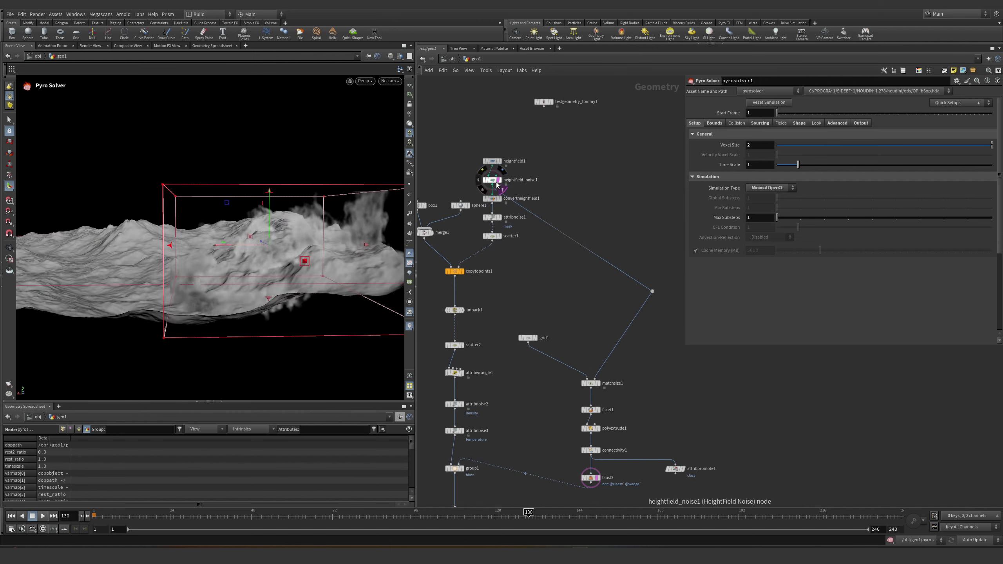
key("Escape")
left_click_drag(253, 237, 335, 265)
key("Return")
- Connect pyrosolver1 to filecache1 and open the file cache's settings
key("h")
key("f")
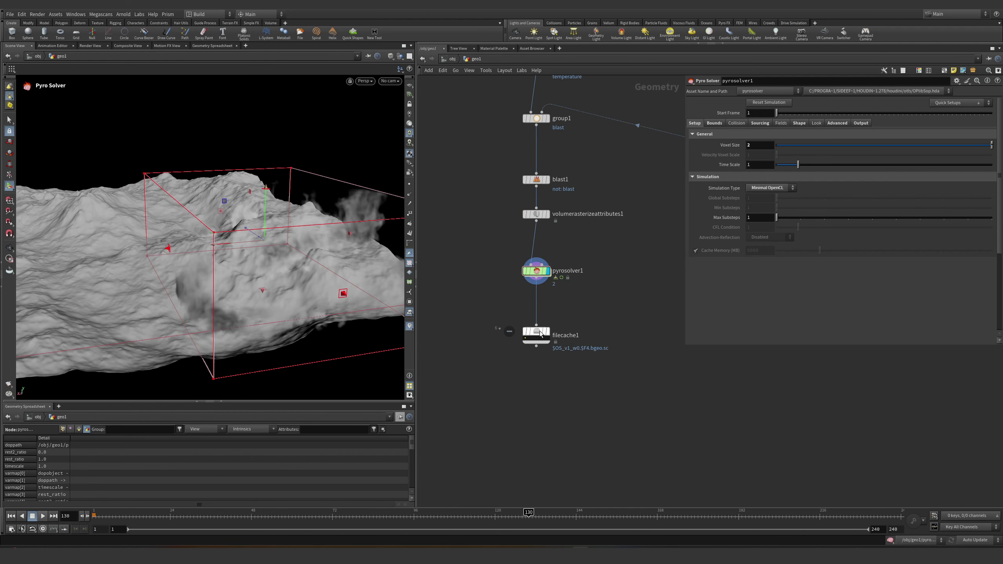
scroll(530, 328, "up", 3)
left_click(539, 332)
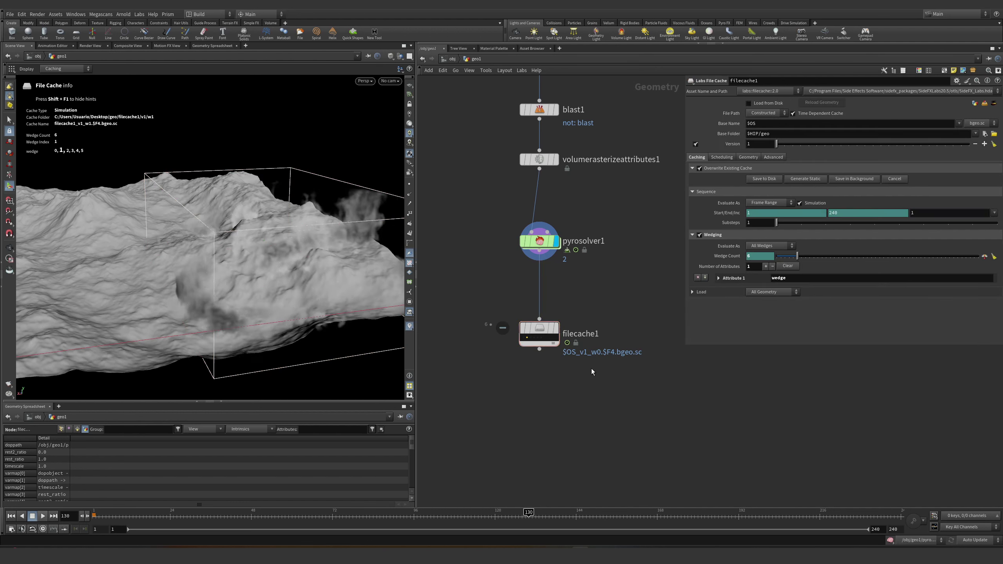
- Restart from frame 1, run to frame 16 and examine the wedged smoke over the whole terrain
left_click(94, 516)
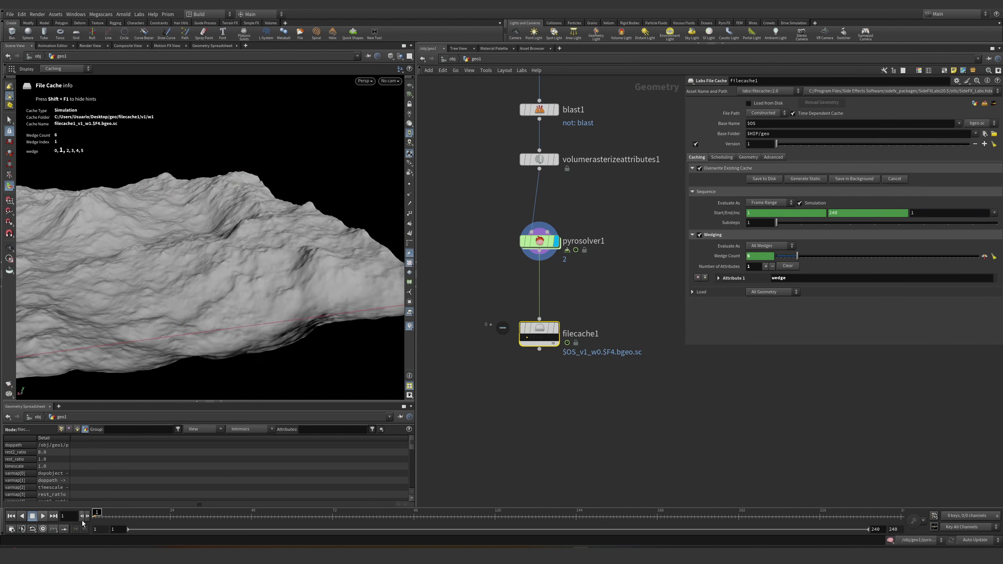
key("Escape")
scroll(161, 318, "down", 5)
mouse_move(221, 300)
left_mouse_down()
mouse_move(284, 262)
mouse_move(272, 257)
mouse_move(219, 320)
left_mouse_up()
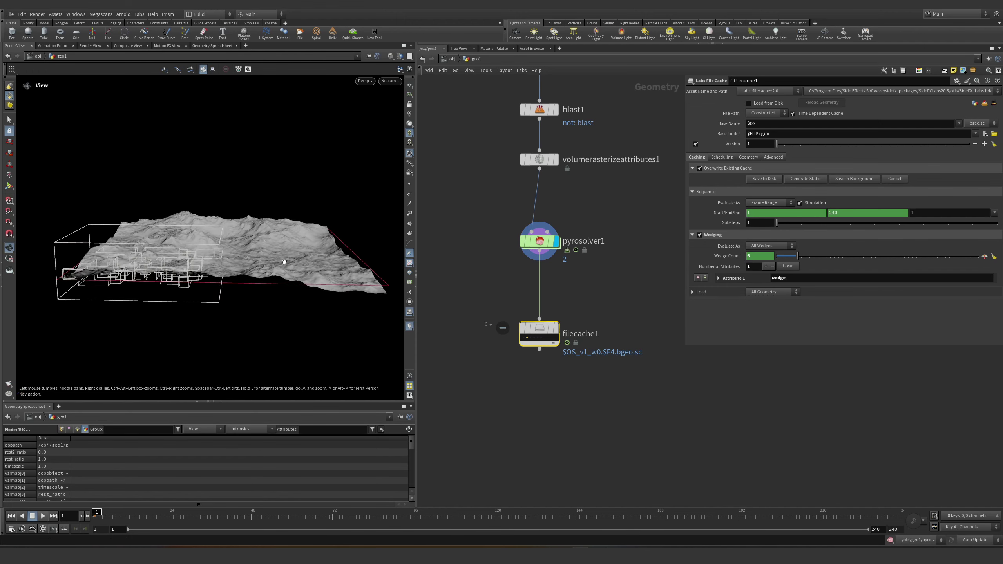
key("Return")
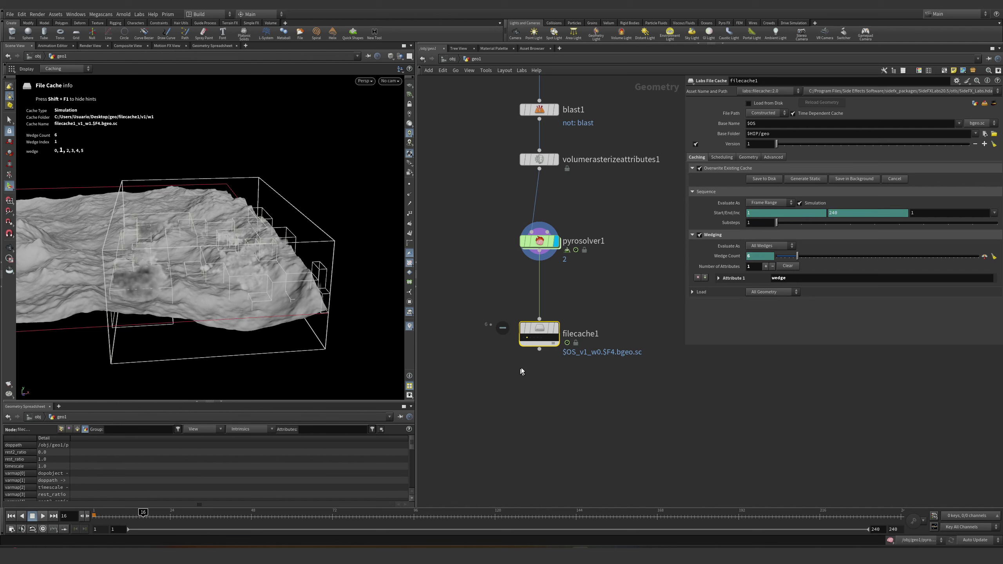
- Display filecache1 and set its Base Folder to $HIP/cacheTest
left_click(556, 329)
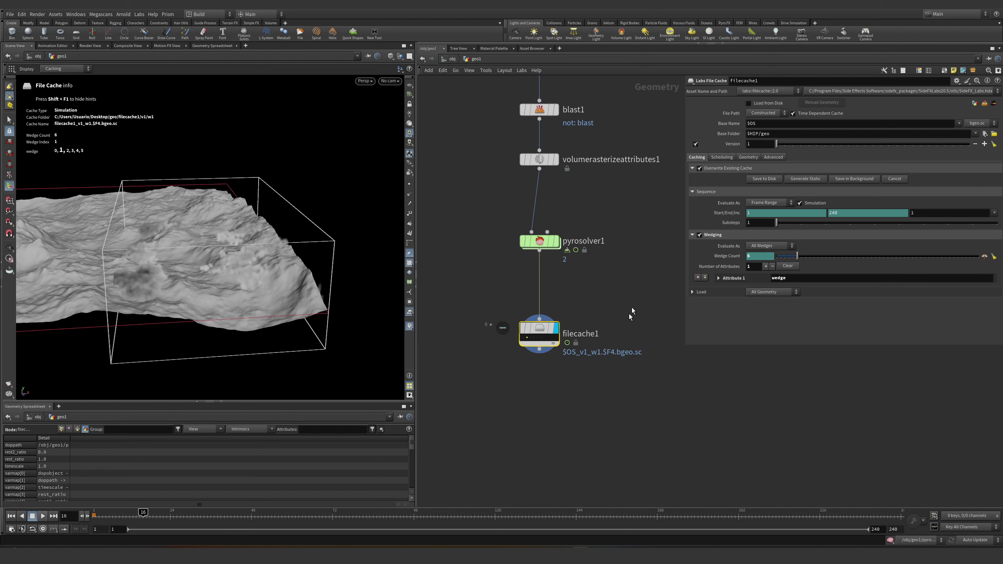
type("cacheTest")
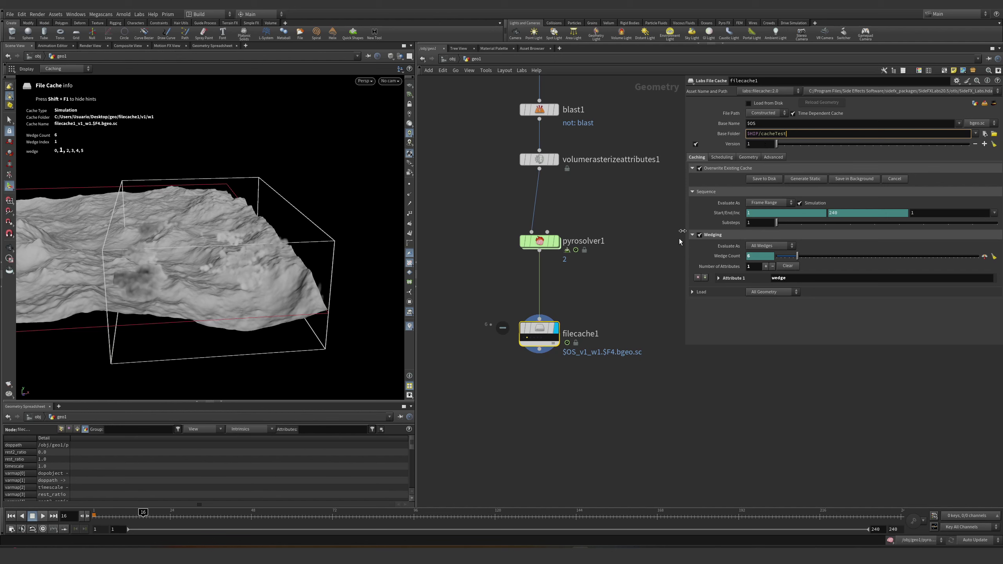
key("Return")
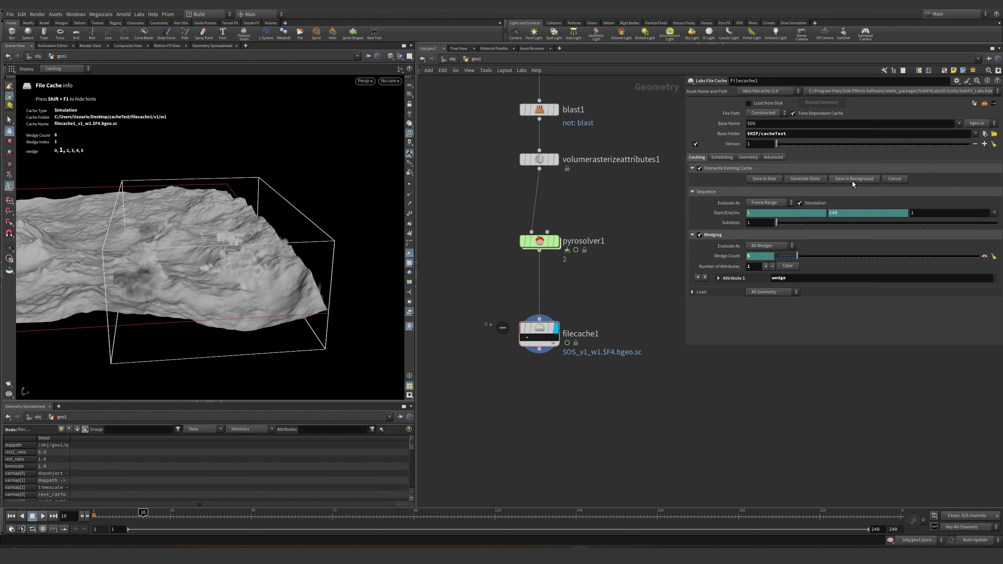
- Set filecache1's CPU Count to Use to 3/4 of Total Count in the scheduling settings
left_click(722, 157)
left_click(755, 222)
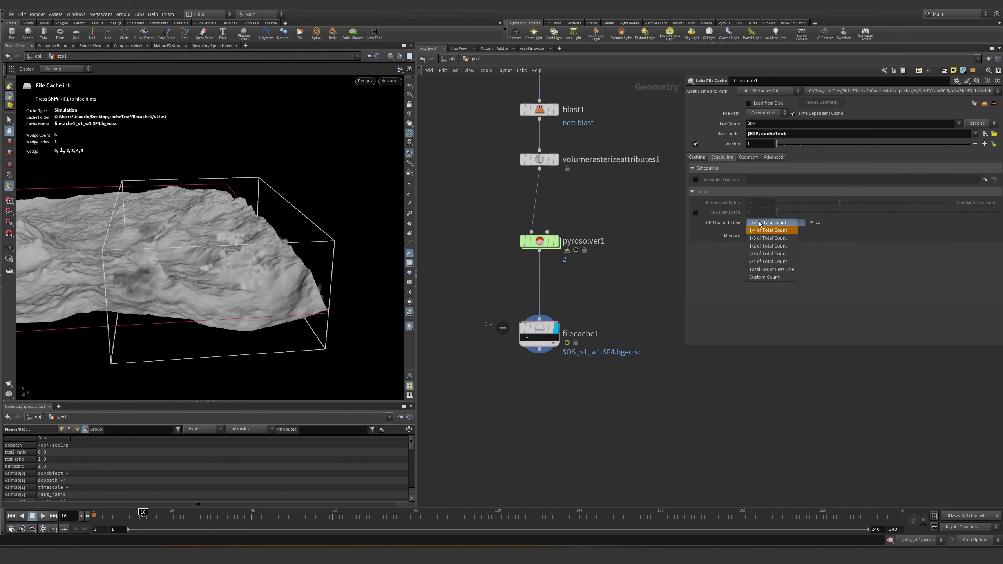
left_click(772, 262)
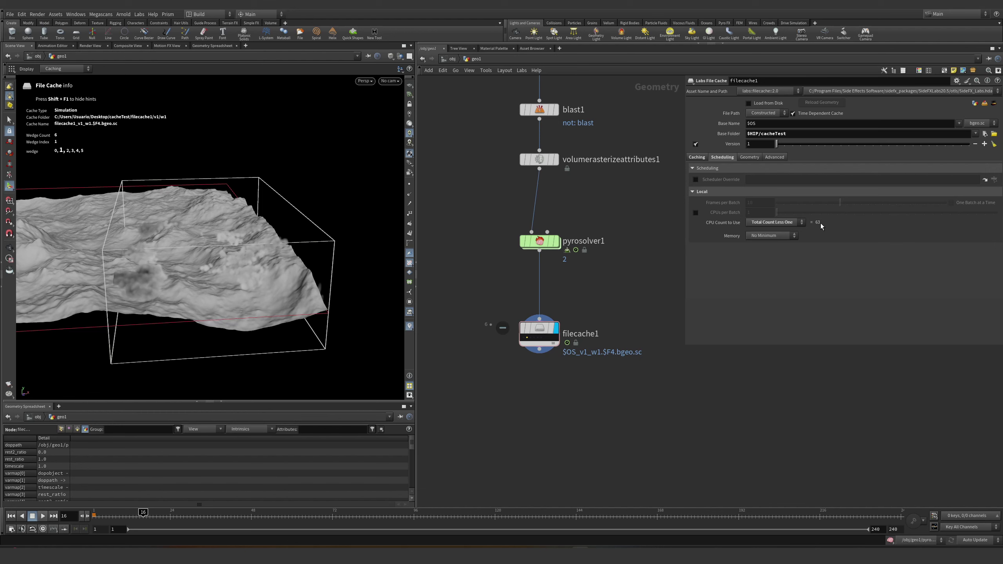
left_click(765, 224)
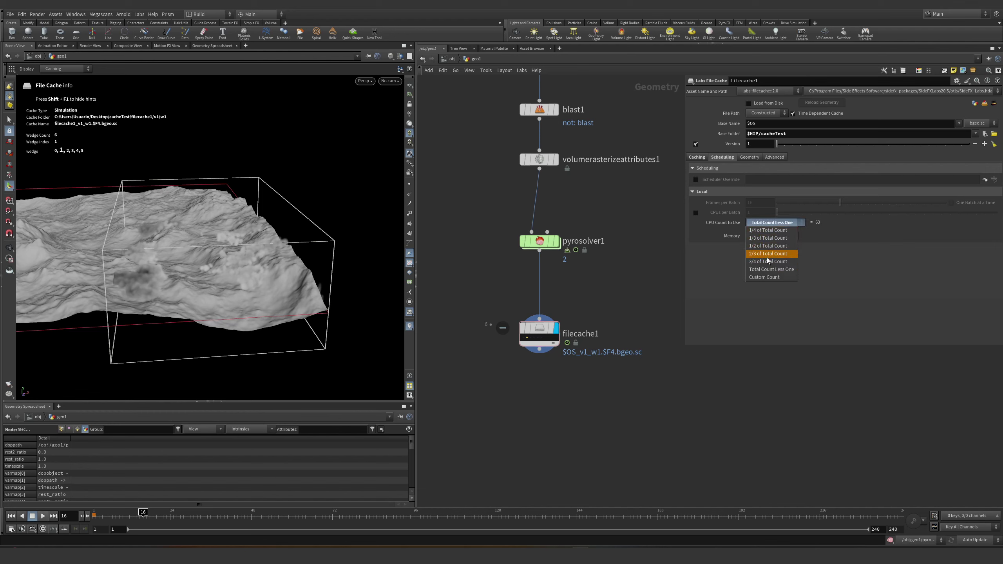
left_click(770, 261)
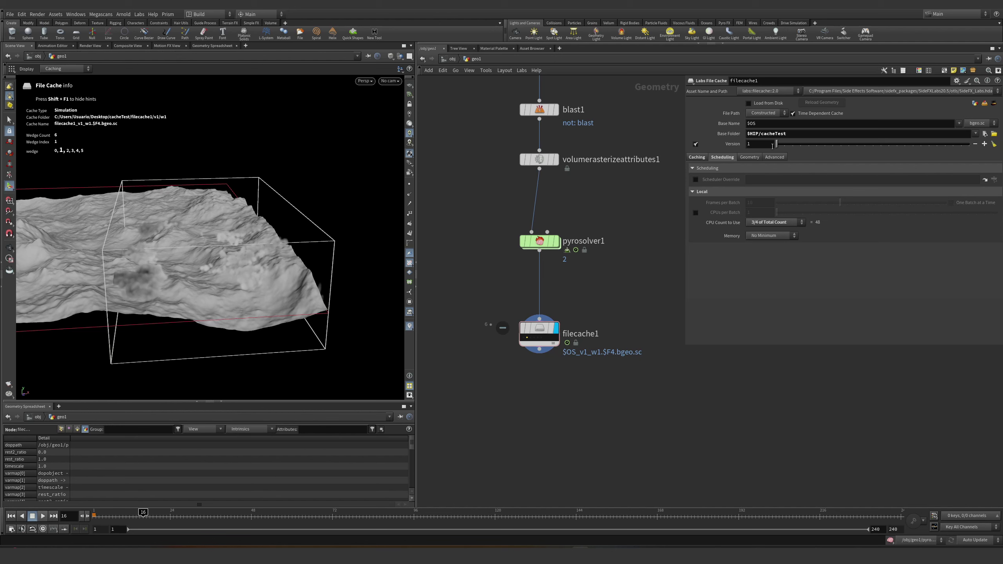
- Turn off the cache's Simulation option, check the Frames per Batch setting, and turn Simulation back on
left_click(696, 157)
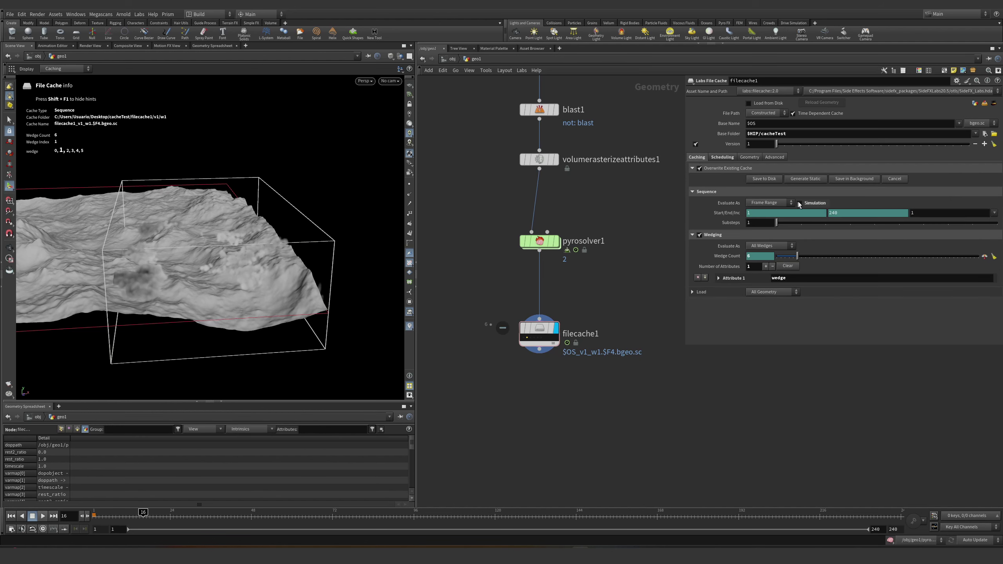
left_click(722, 157)
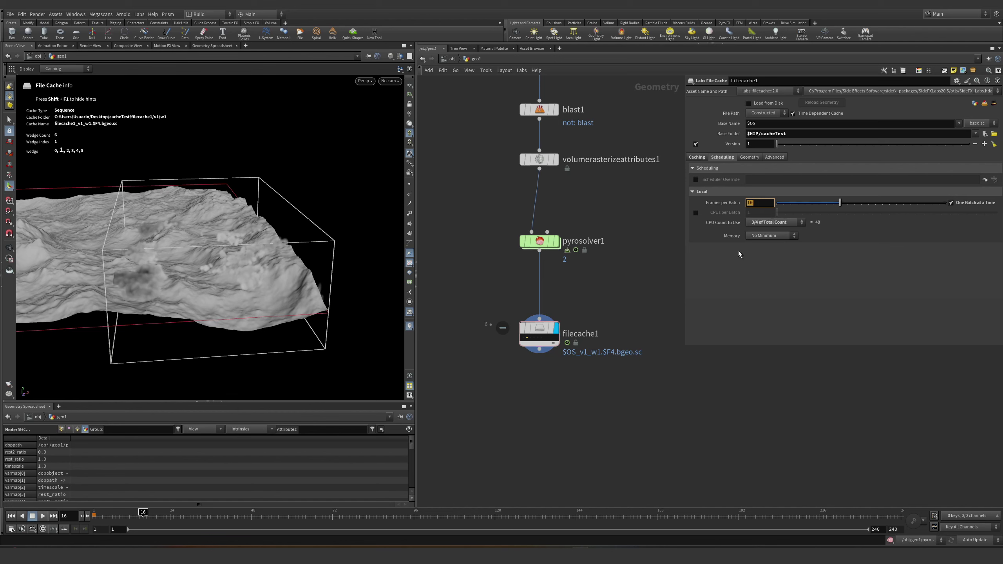
left_click(697, 157)
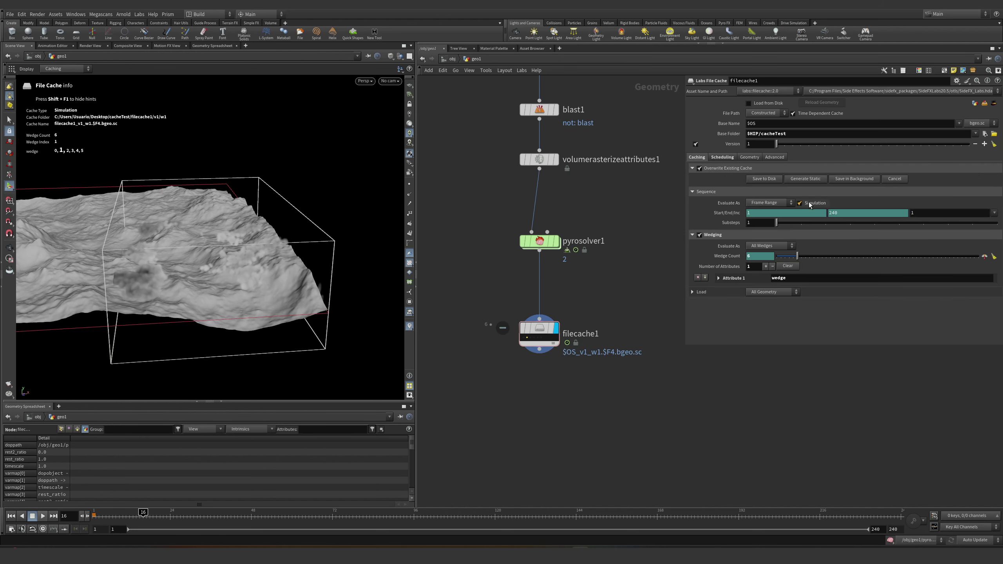
- Set the end frame of filecache1's range to 24 and recheck its scheduling settings
left_click(840, 214)
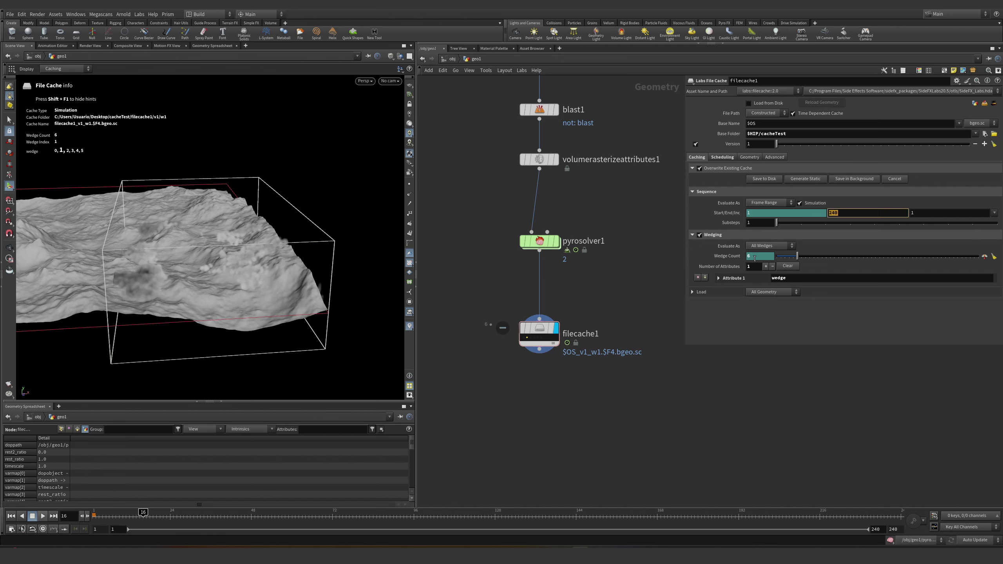
key("Return")
key("l")
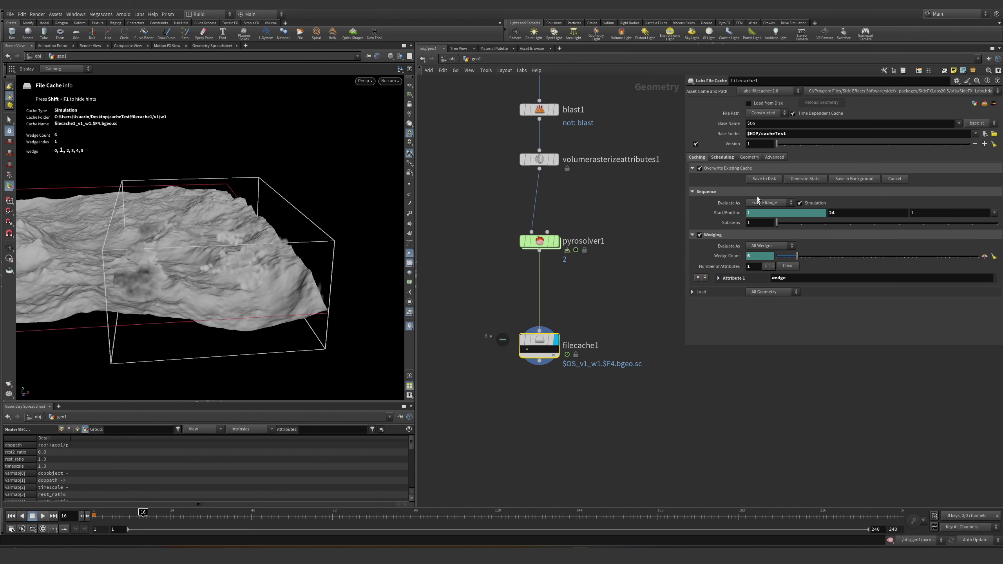
left_click(724, 158)
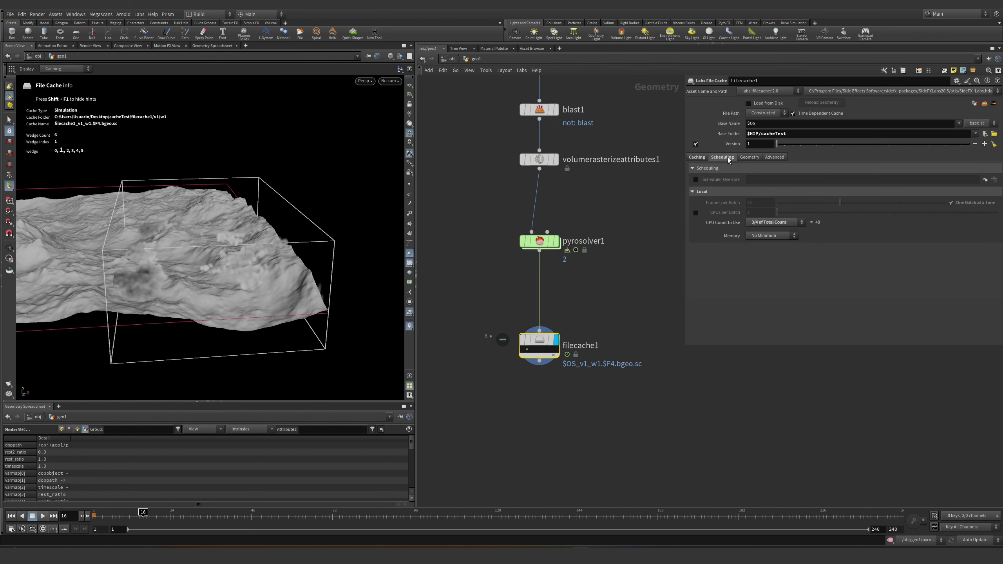
- Preview wedge 0 of filecache1 and set its cache file type to .vdb
left_click_drag(636, 306, 498, 395)
scroll(512, 362, "up", 3)
left_click(532, 335)
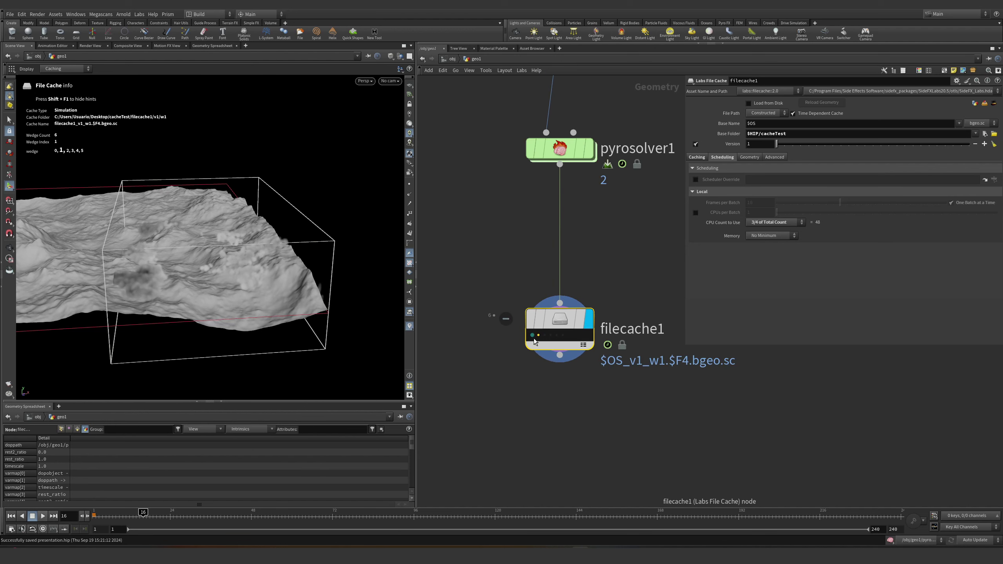
left_click_drag(296, 251, 116, 224, "alt")
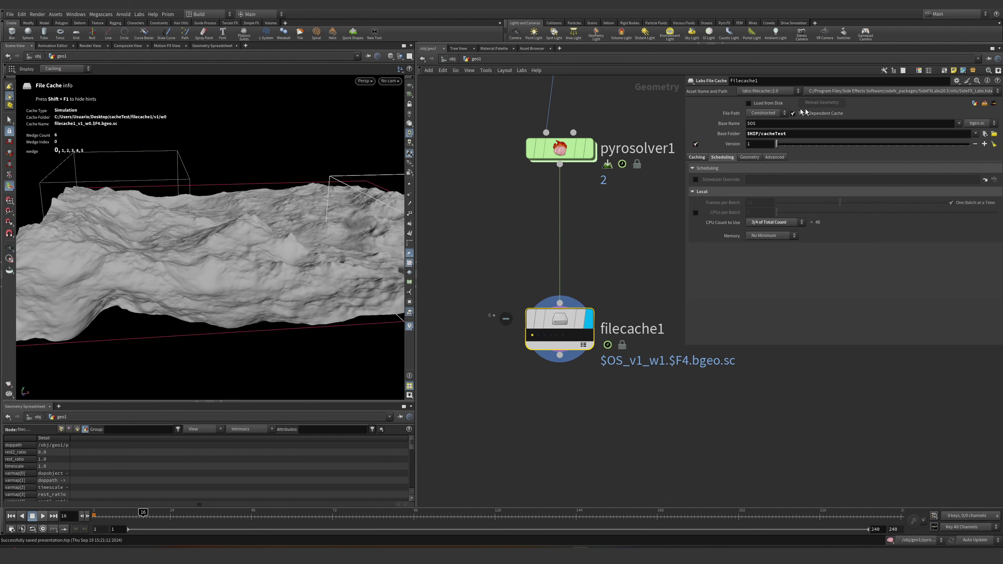
left_click(980, 123)
left_click(978, 142)
- Set pyrosolver1's advanced Field Advection scheme to BFECC
left_click_drag(671, 224, 514, 142)
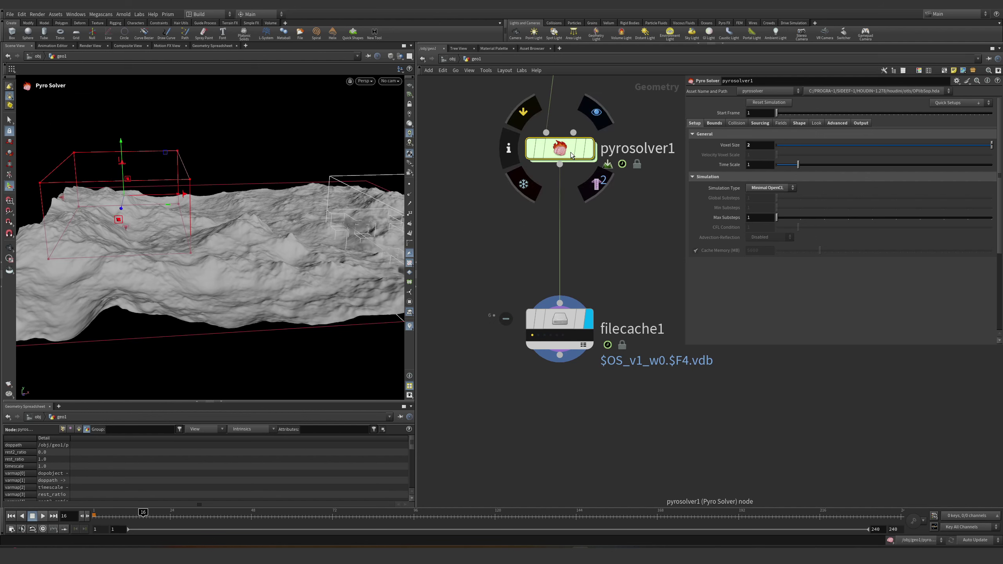
middle_click(566, 155)
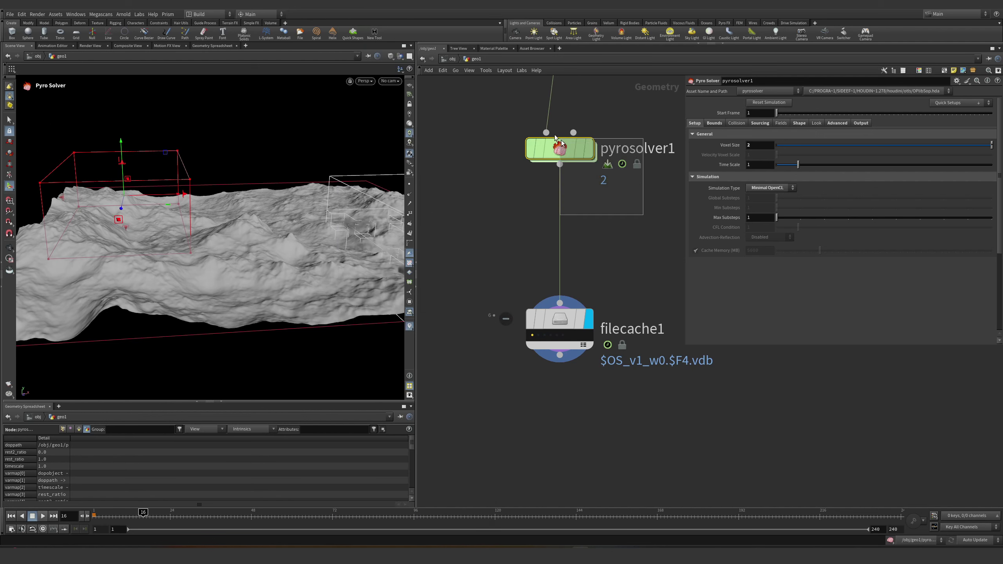
left_click(760, 123)
left_click(827, 125)
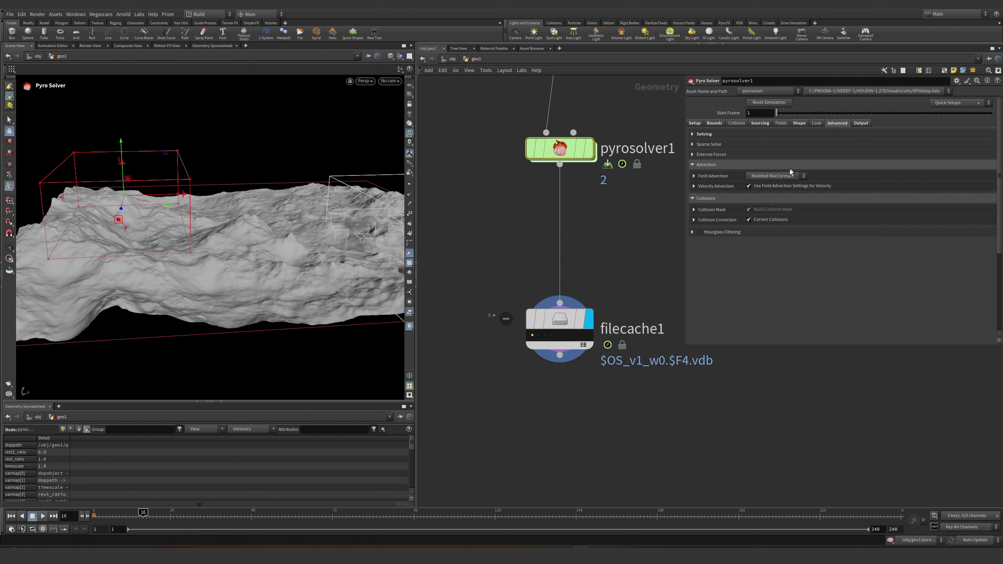
left_click(770, 177)
left_click(755, 191)
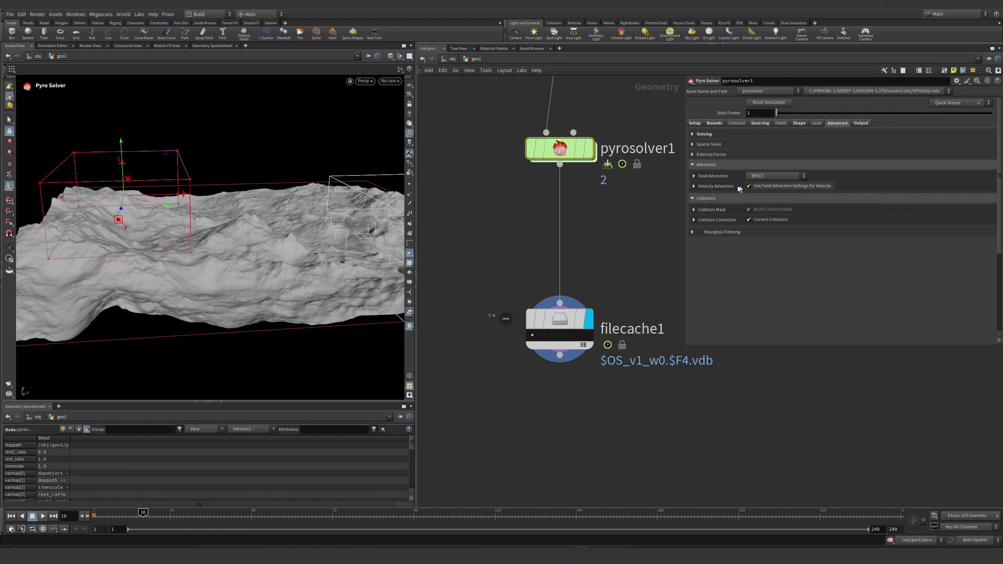
- Expand the Field Advection settings and set Clamp Values to Clamp
left_click(718, 177)
left_click(768, 199)
left_click(759, 206)
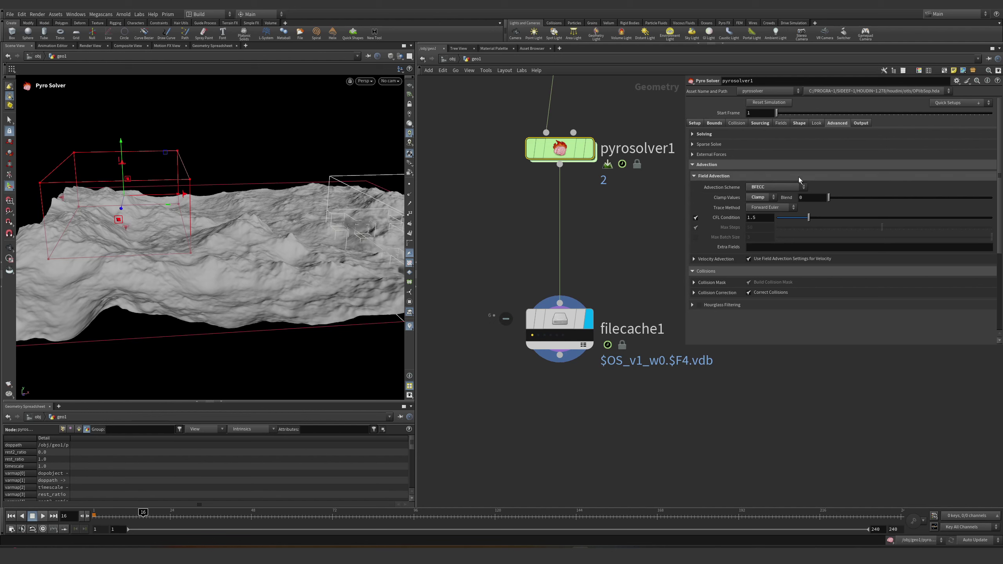
- Disable pyrosolver1's temperature, flame, vel and Cd output fields, leaving only density exported, and review the bindings and node info
left_click(861, 124)
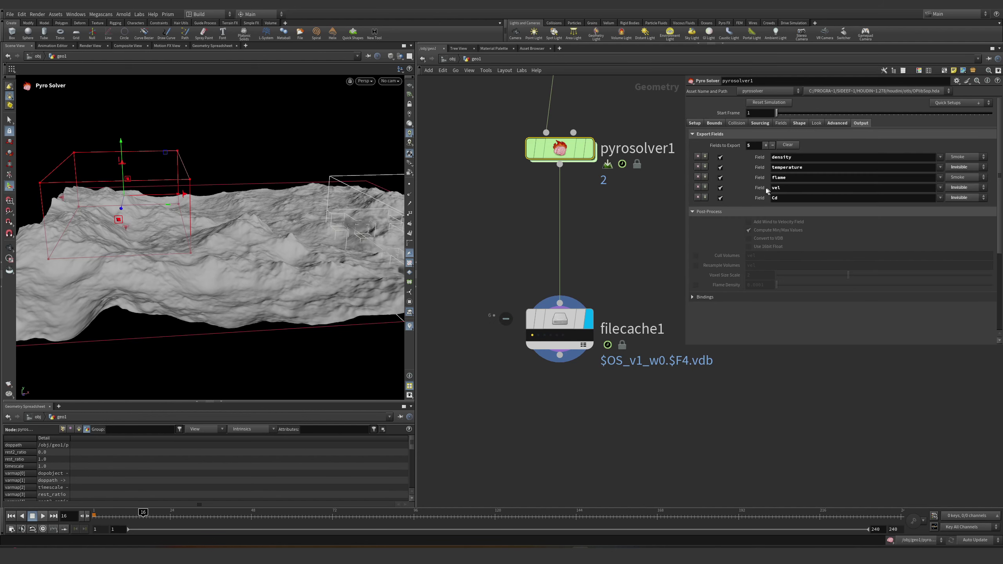
left_click(720, 167)
left_click(720, 178)
left_click(720, 188)
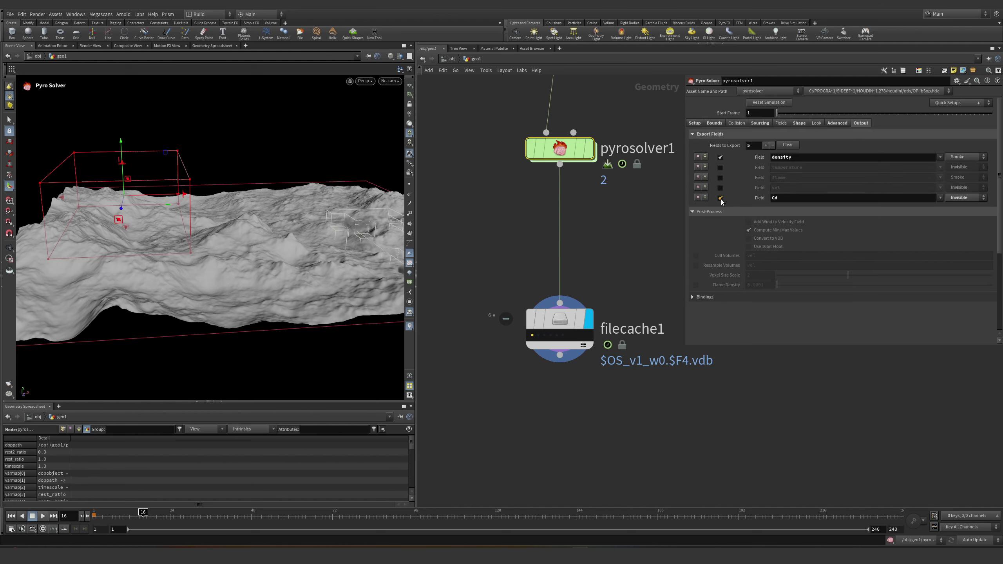
left_click(720, 197)
left_click(709, 299)
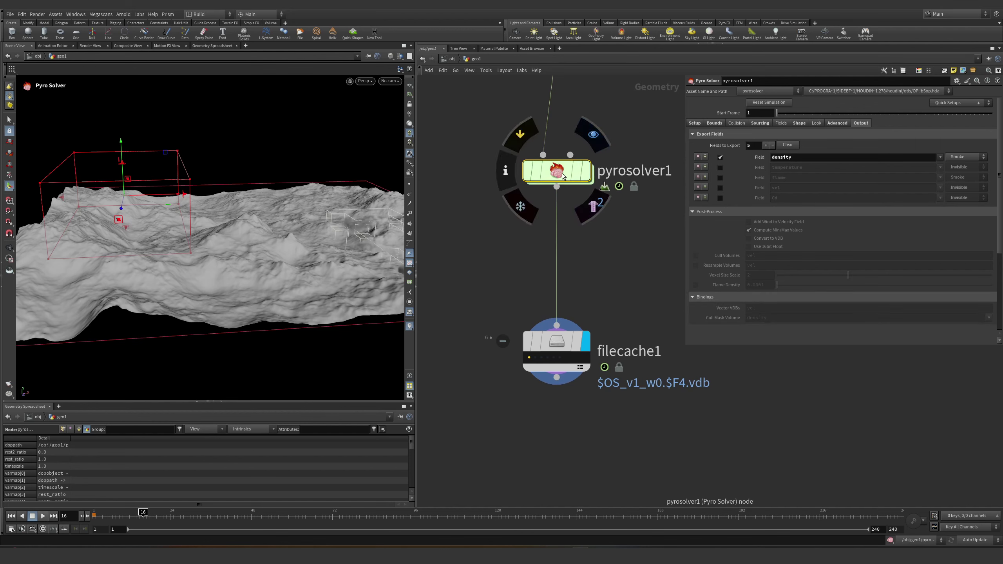
middle_click(563, 176)
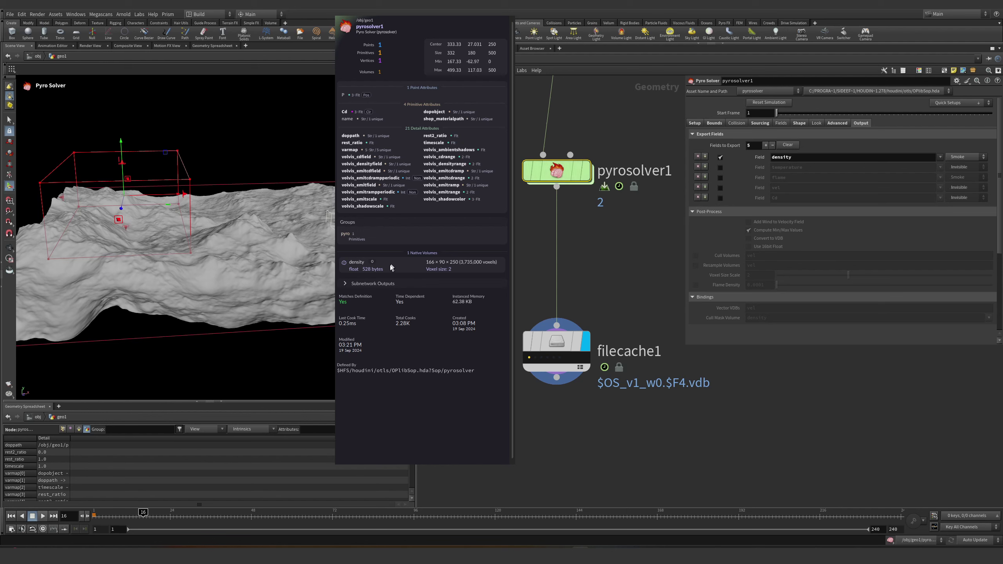
key("Tab")
type("pry")
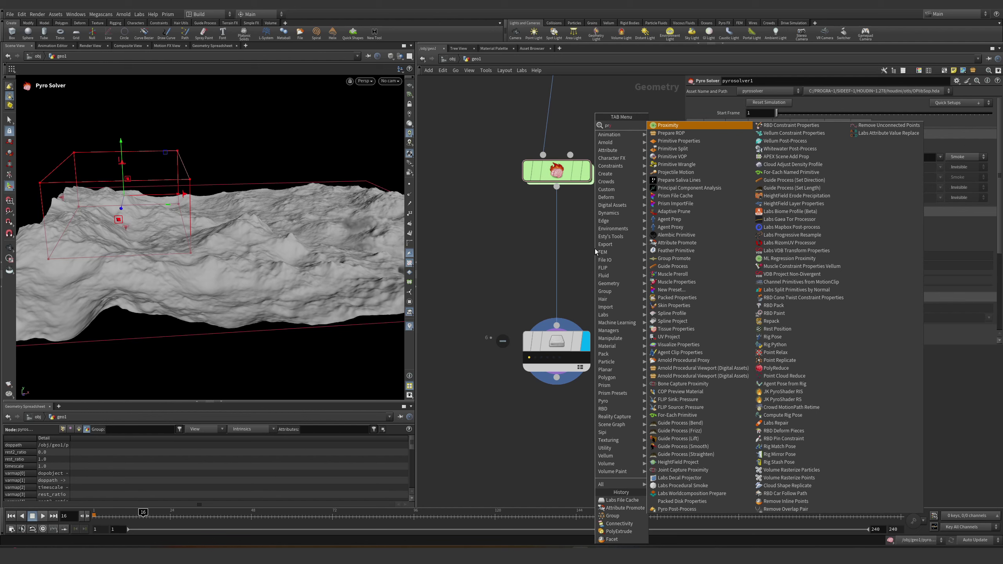
key("Escape")
- Recheck pyrosolver1's node info and insert a Pyro Post-Process node between pyrosolver1 and filecache1
middle_click(560, 171)
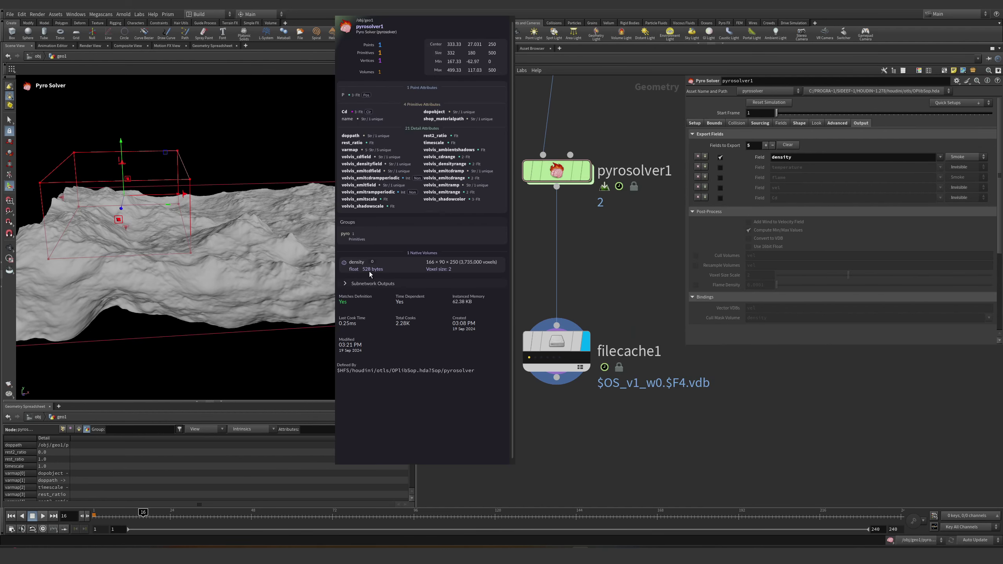
key("Tab")
type("pyro p")
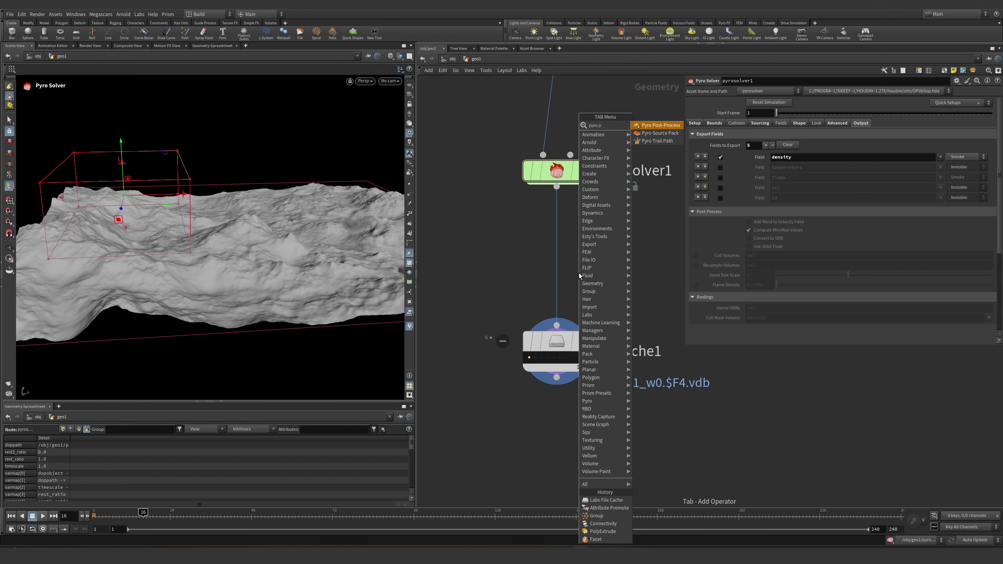
key("Return")
left_click(578, 273)
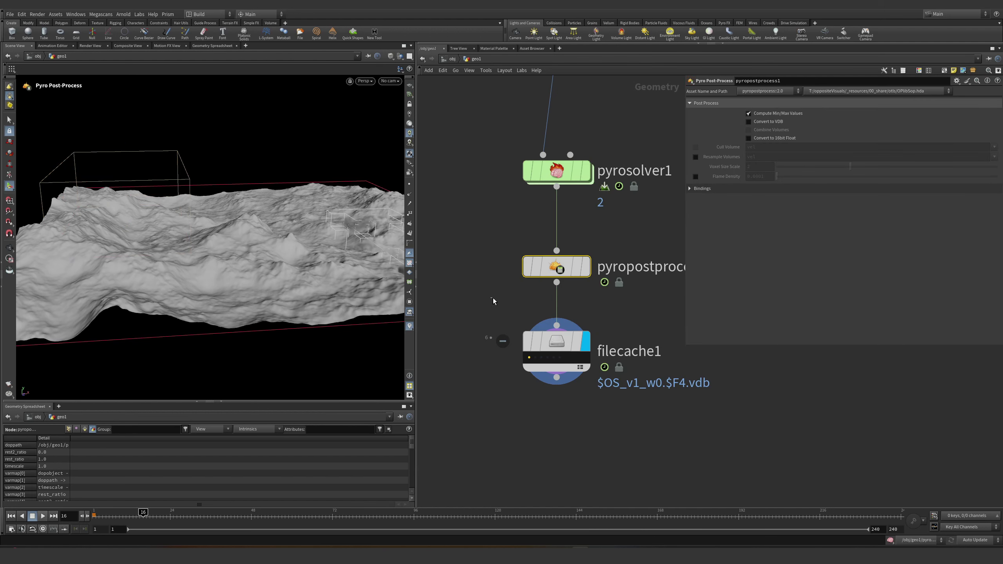
- Enable Convert to VDB and Convert to 16bit Float on pyropostprocess1, and compare its node info with pyrosolver1's
left_click(765, 122)
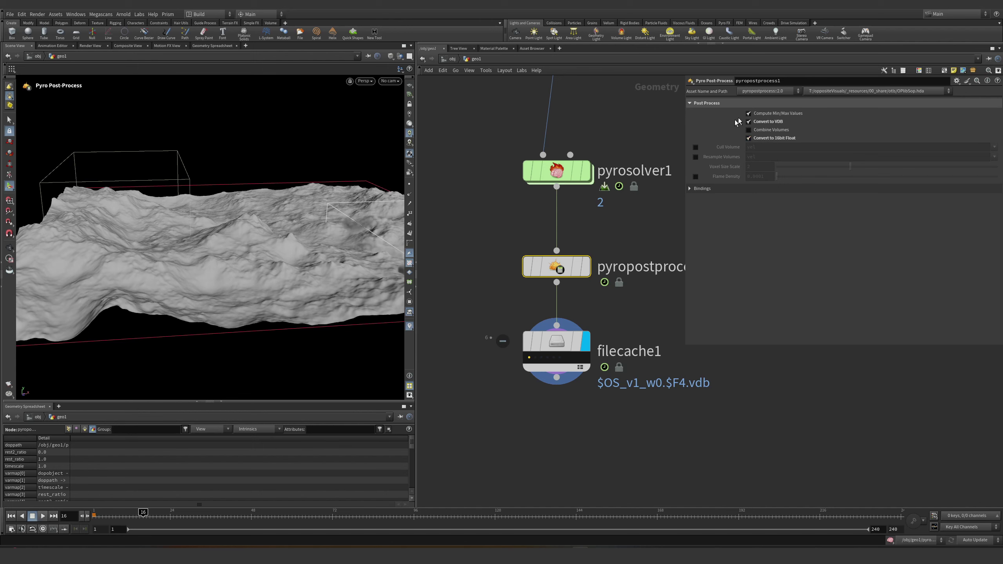
middle_click(557, 272)
middle_click(556, 171)
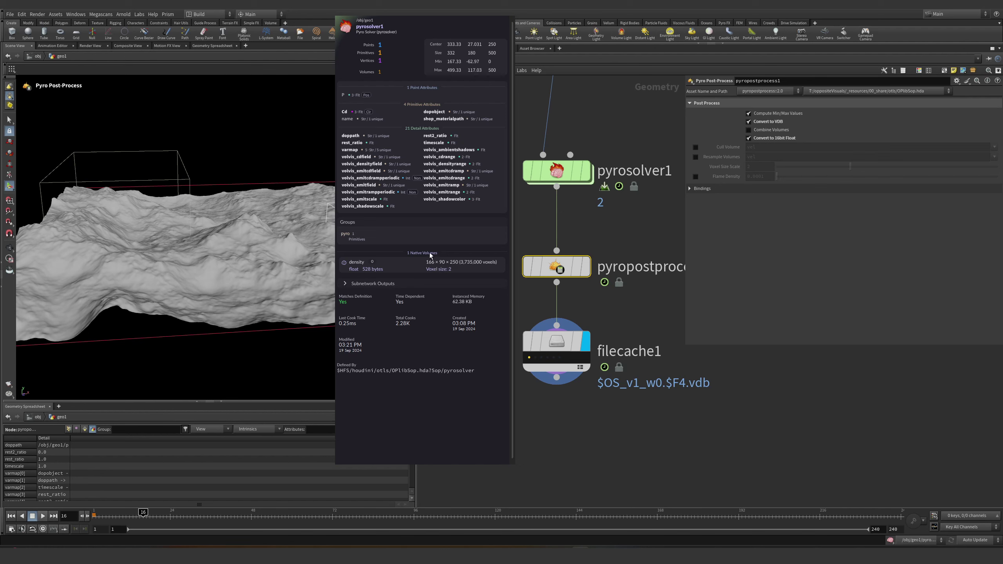
middle_click(556, 266)
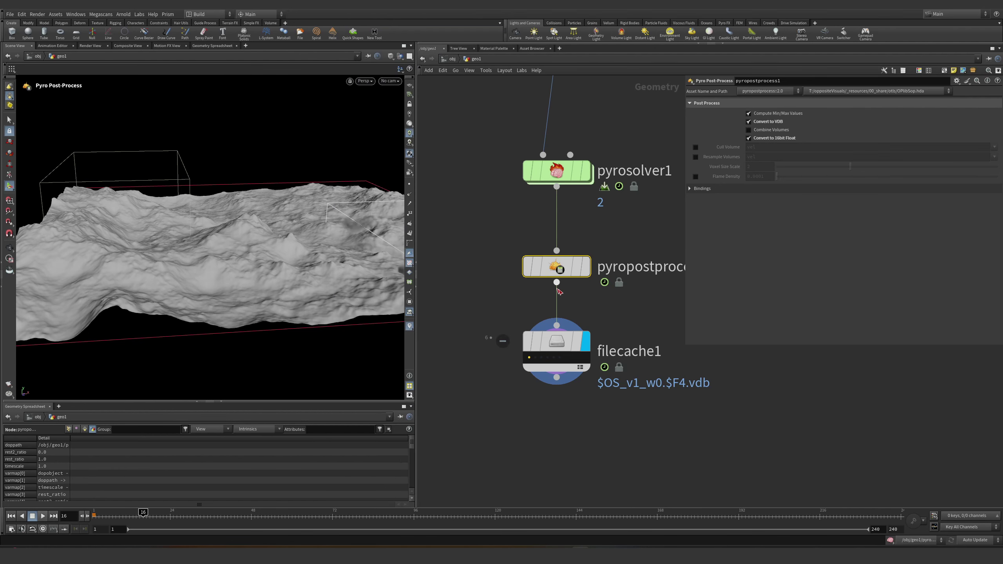
- Rename the filecache1 node as vdb
left_click(554, 355)
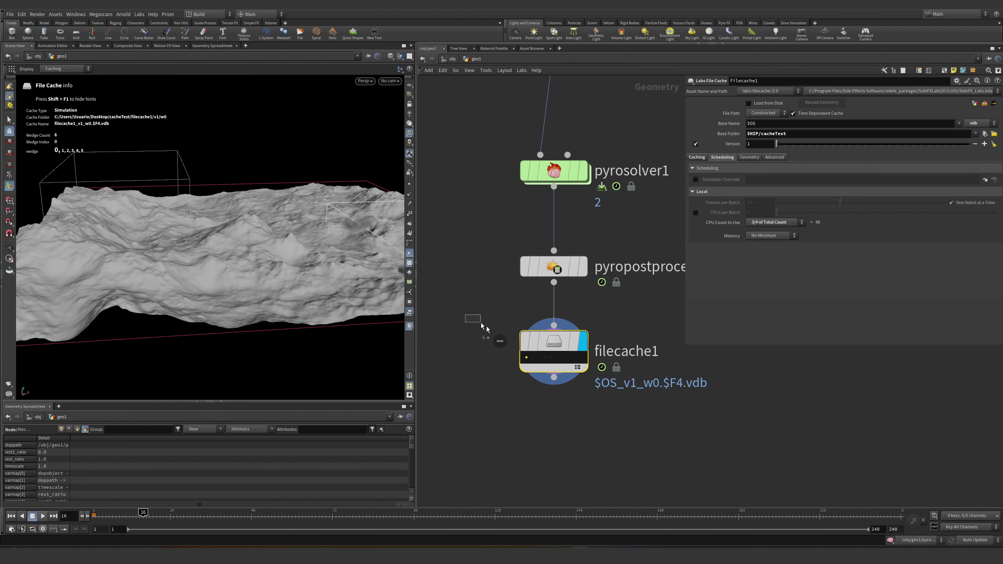
double_click(640, 353)
type("vdb")
key("Return")
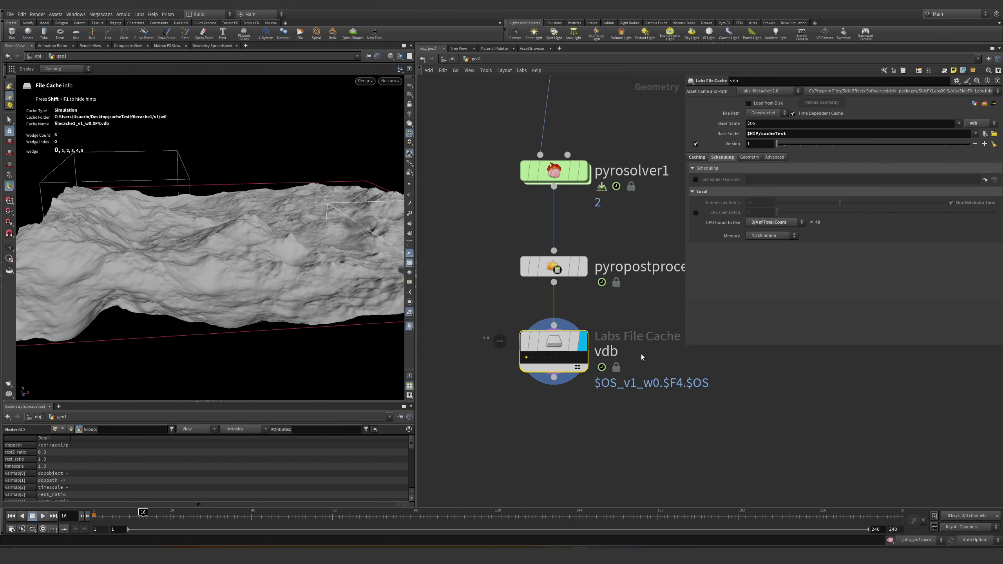
- Show the vdb node's caching settings, load its cache from disk and scrub the timeline to frame 17
left_click(696, 157)
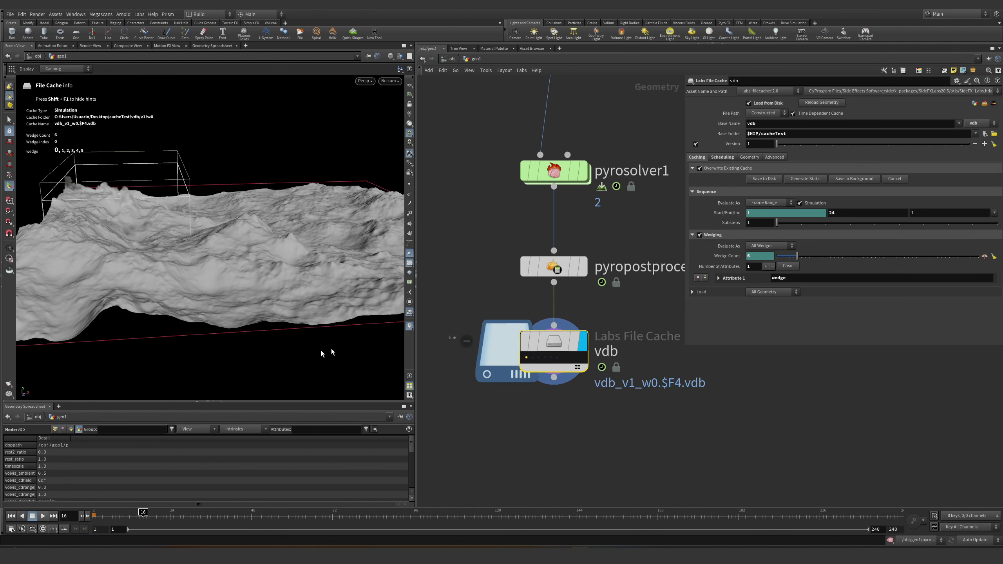
middle_click_drag(597, 391, 586, 343)
left_click_drag(111, 514, 146, 512)
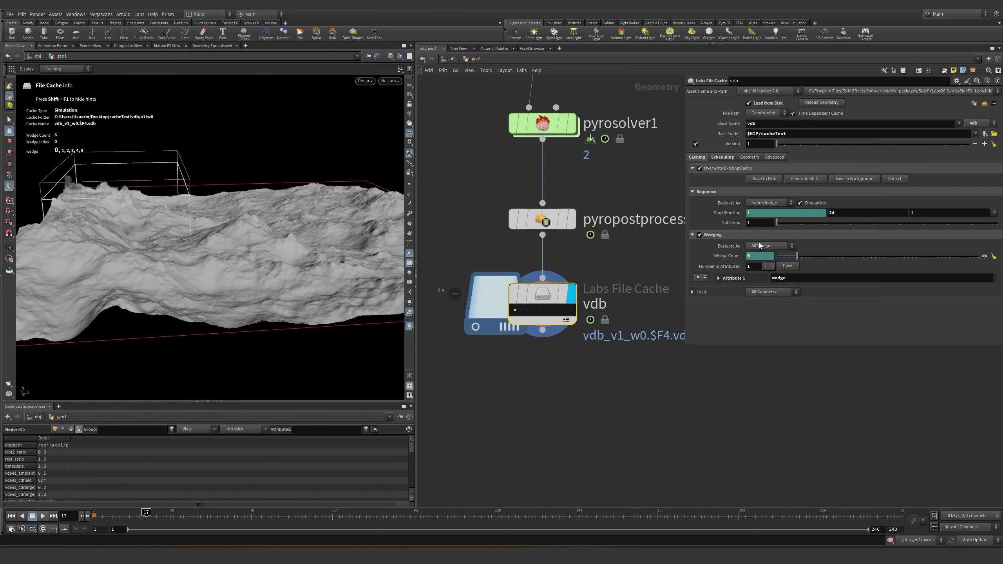
- Set the vdb node's end frame to 48 and save all its wedges in the background
left_click(843, 213)
type("48")
key("Return")
left_click(848, 178)
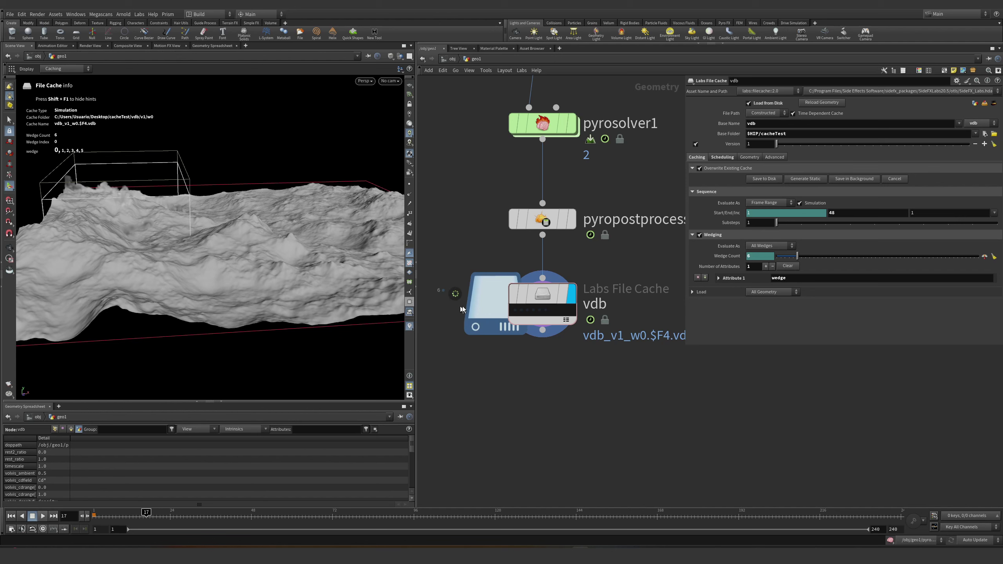
- Open the vdb node's base folder in File Explorer, examine the cached files in vdb/v1/w0, and return to Houdini
mouse_move(513, 300)
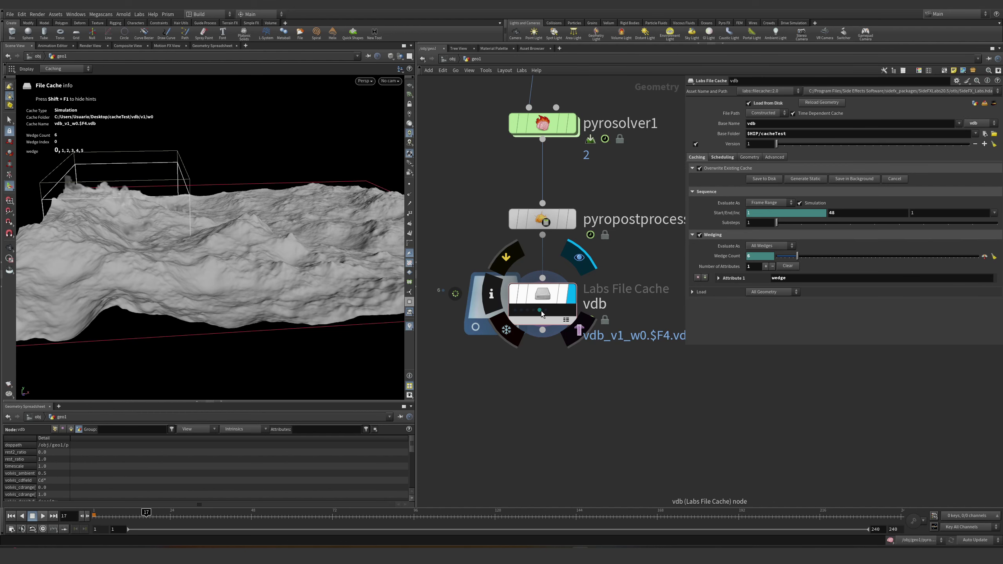
left_click(994, 134)
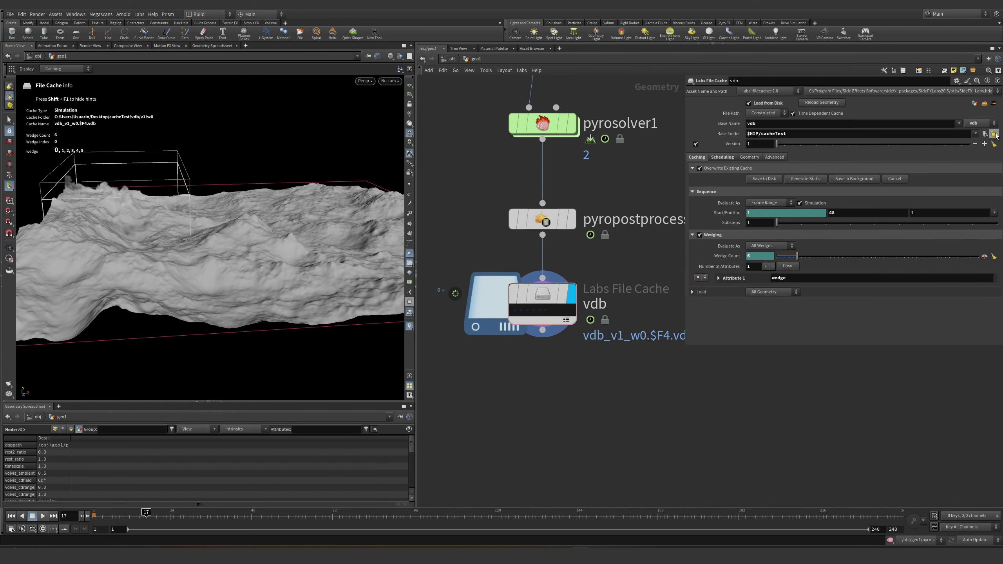
left_click(330, 135)
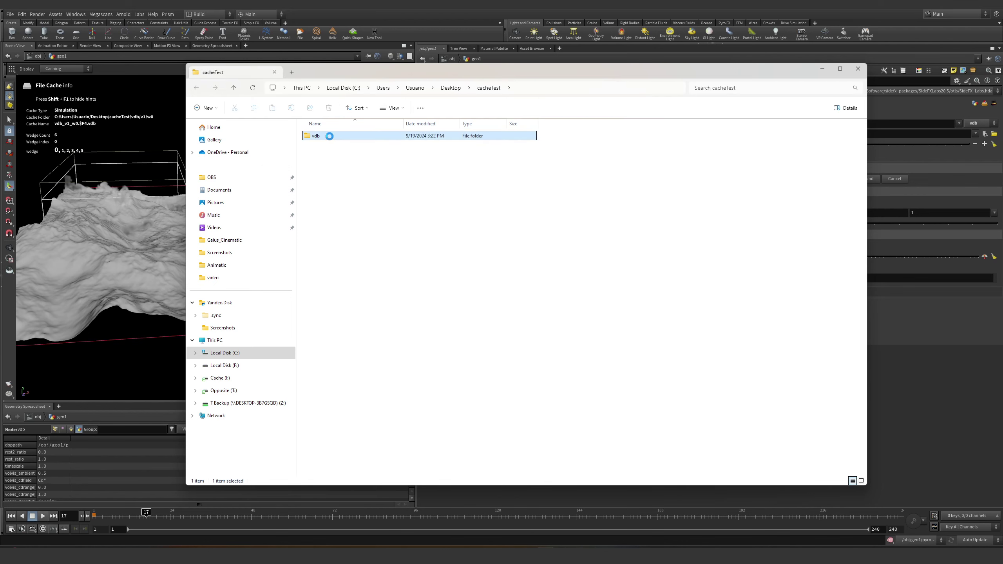
double_click(330, 136)
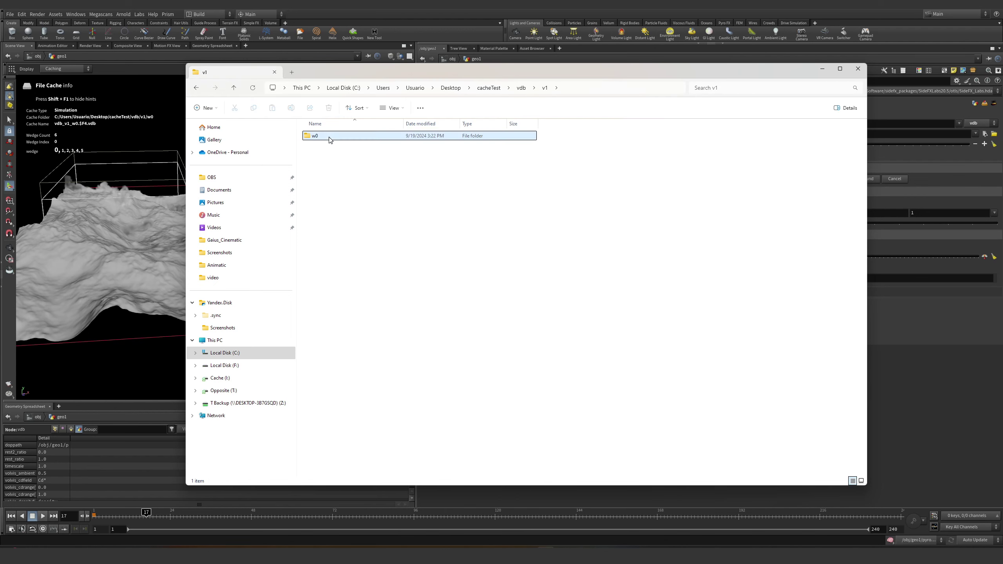
double_click(330, 137)
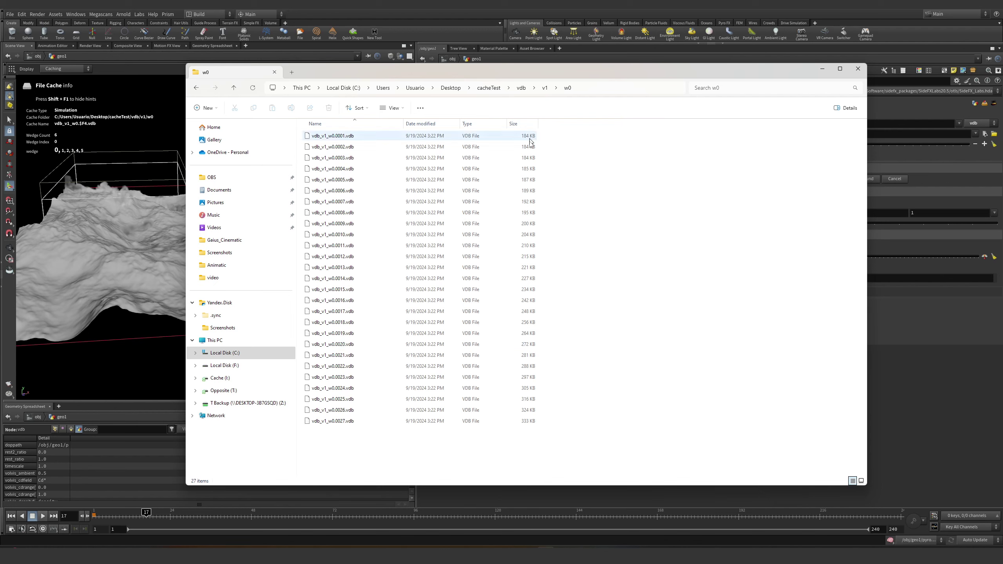
scroll(542, 326, "down", 5)
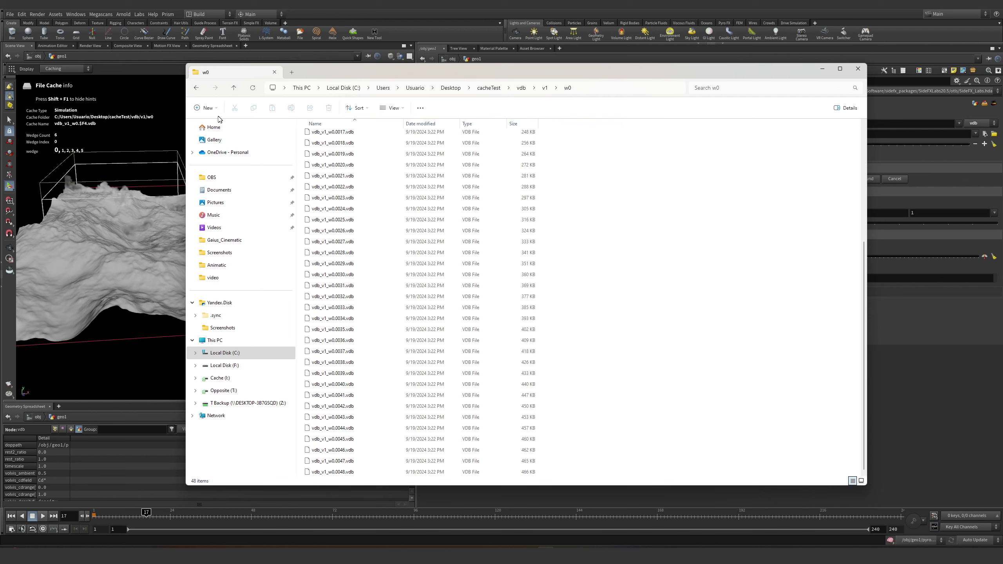
left_click(196, 87)
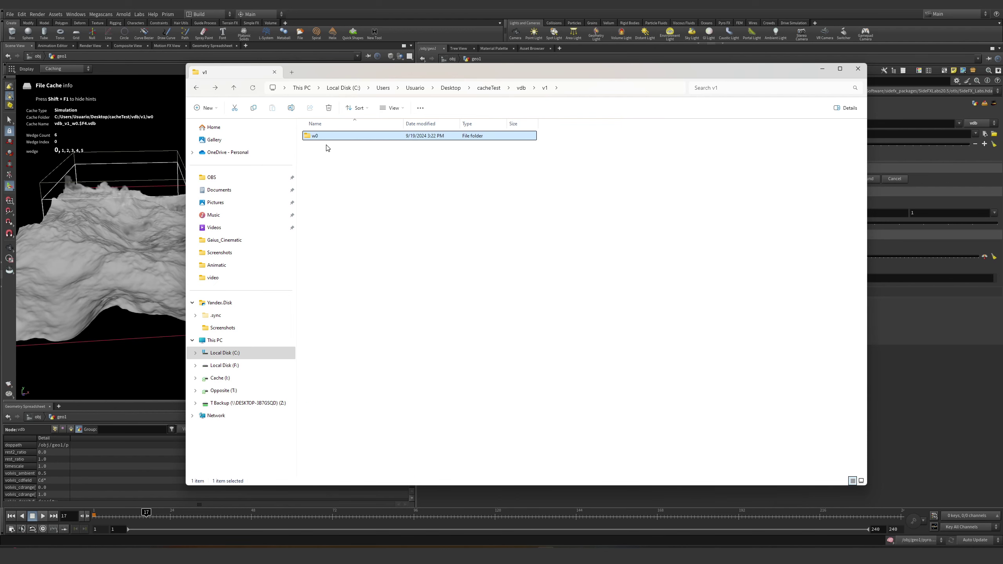
left_click_drag(306, 152, 543, 141)
double_click(419, 135)
left_click(822, 70)
scroll(459, 314, "up", 5)
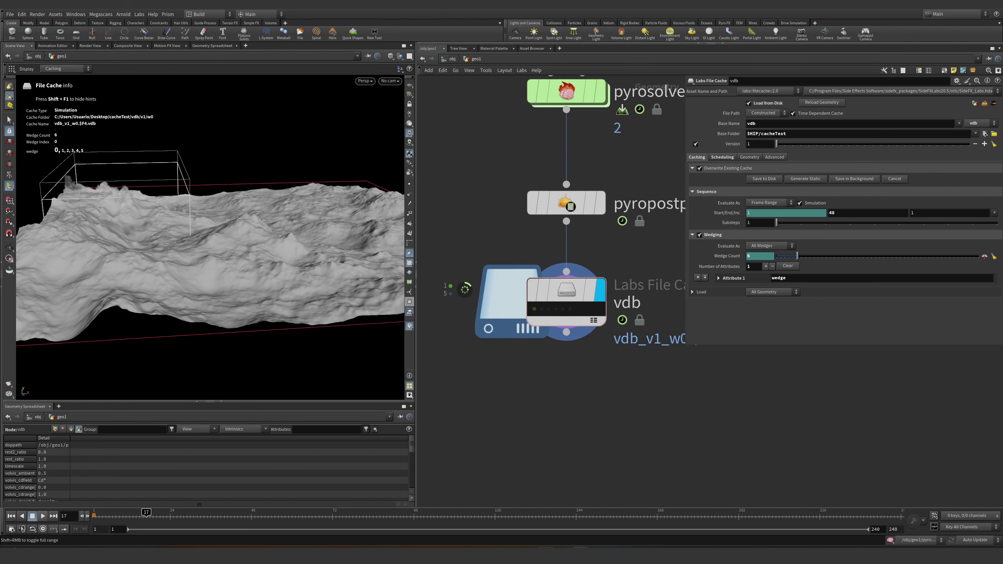
- Switch back to File Explorer, examine the cached files in the w1 folder, and return to Houdini
key("alt+Tab")
left_click(544, 88)
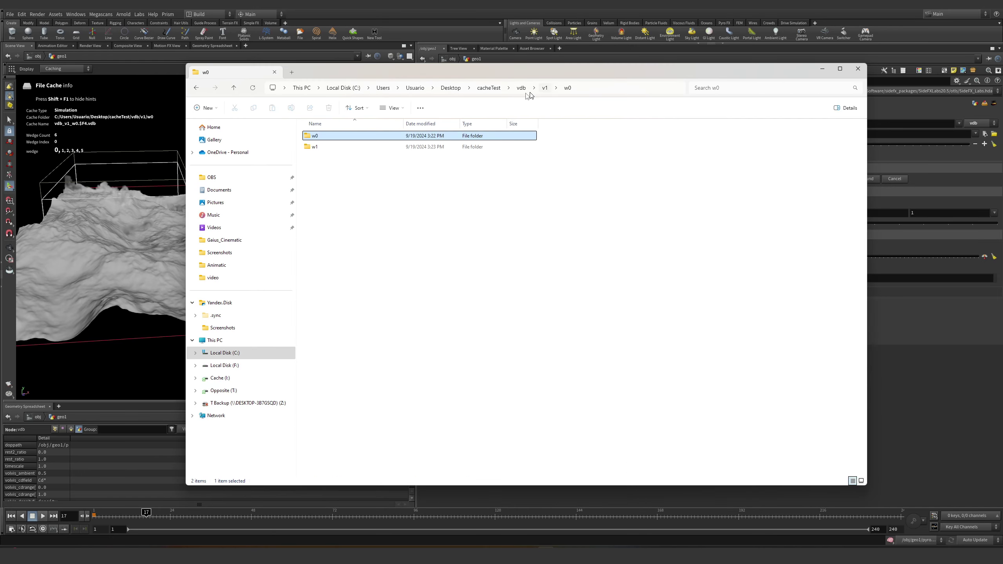
double_click(355, 146)
scroll(412, 219, "down", 3)
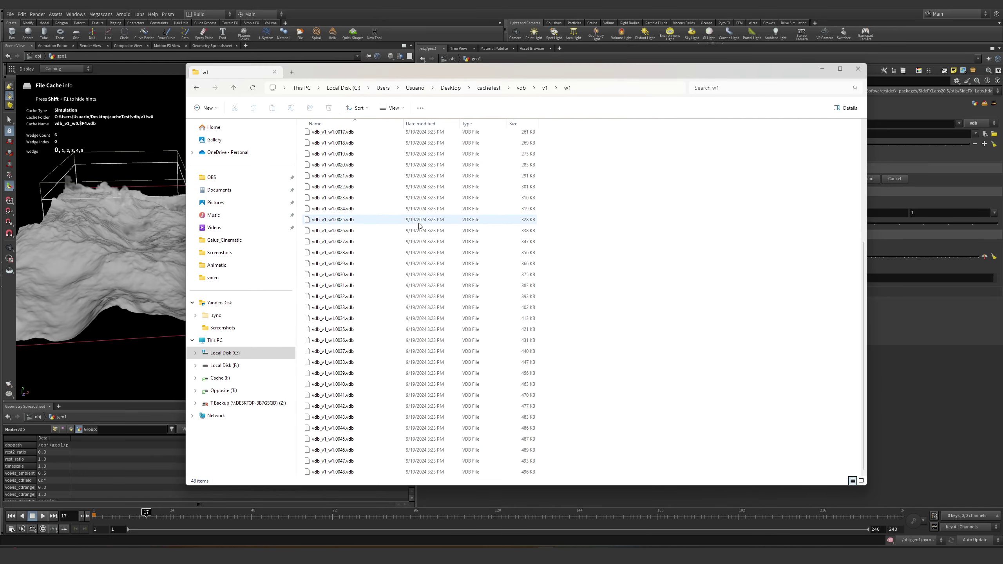
left_click(196, 88)
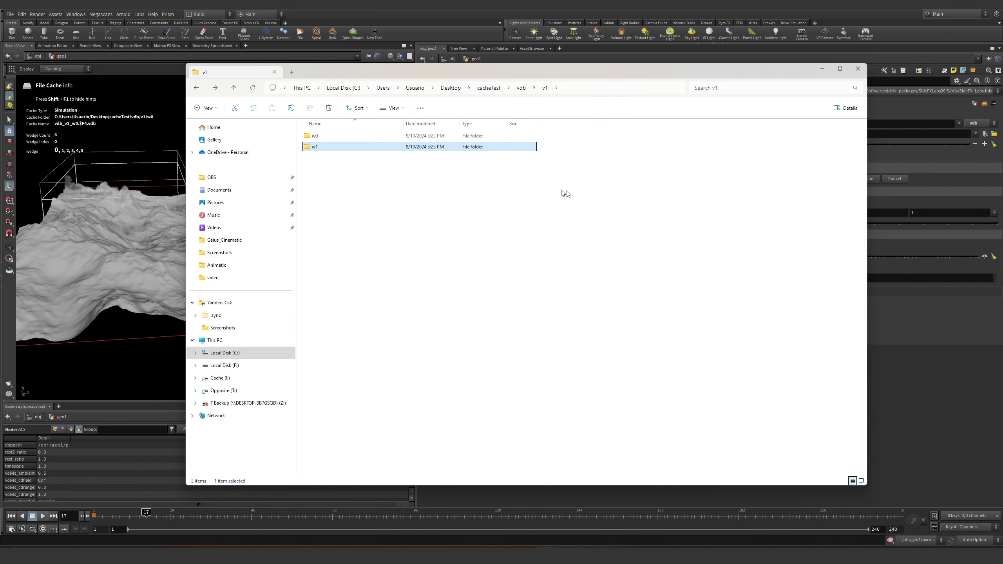
left_click_drag(581, 194, 309, 157)
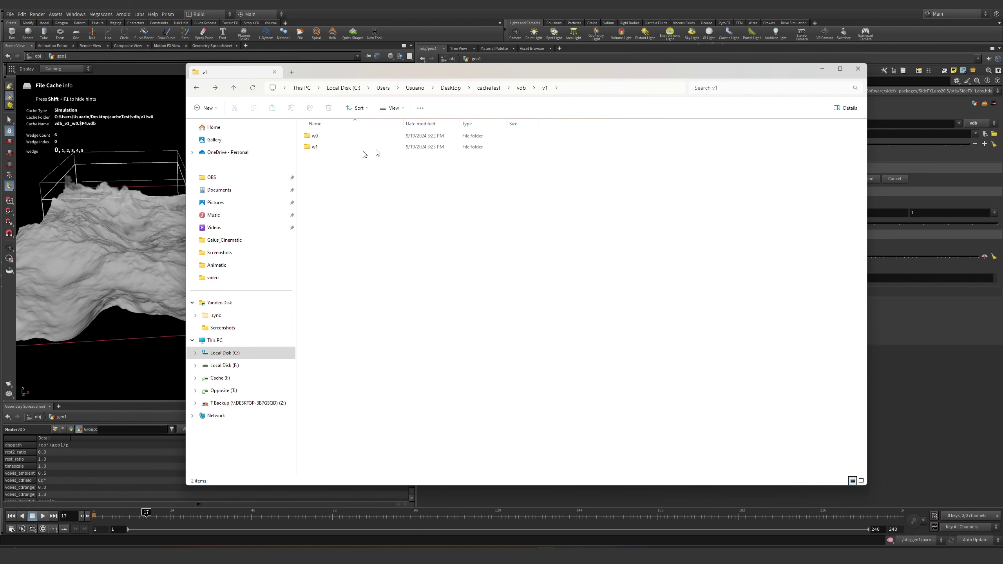
left_click(821, 71)
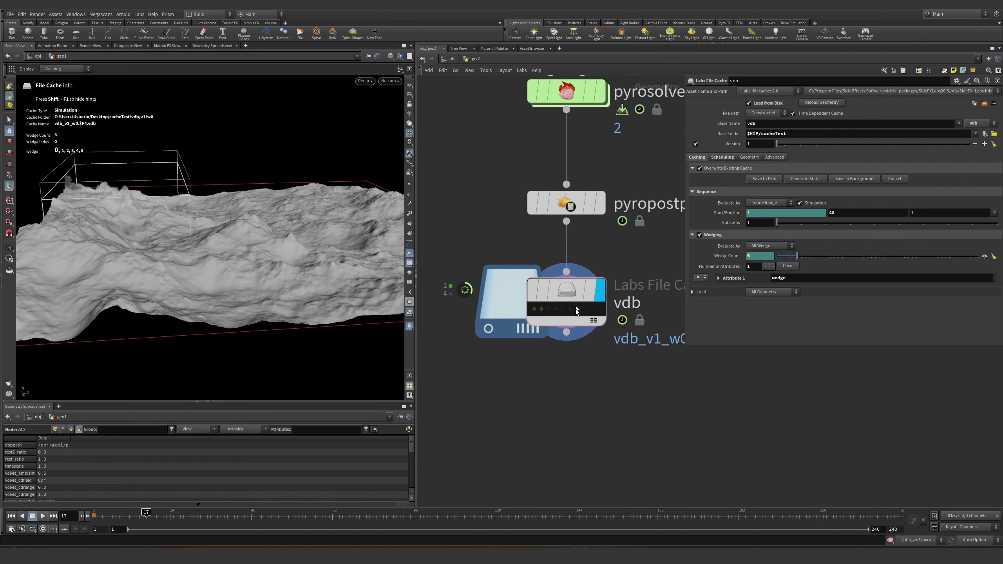
- Widen the network editor and, in the vdb node's Load settings, enable Wedges to Merge with All Wedges
left_click_drag(415, 363, 311, 364)
left_click(710, 293)
scroll(707, 304, "down", 1)
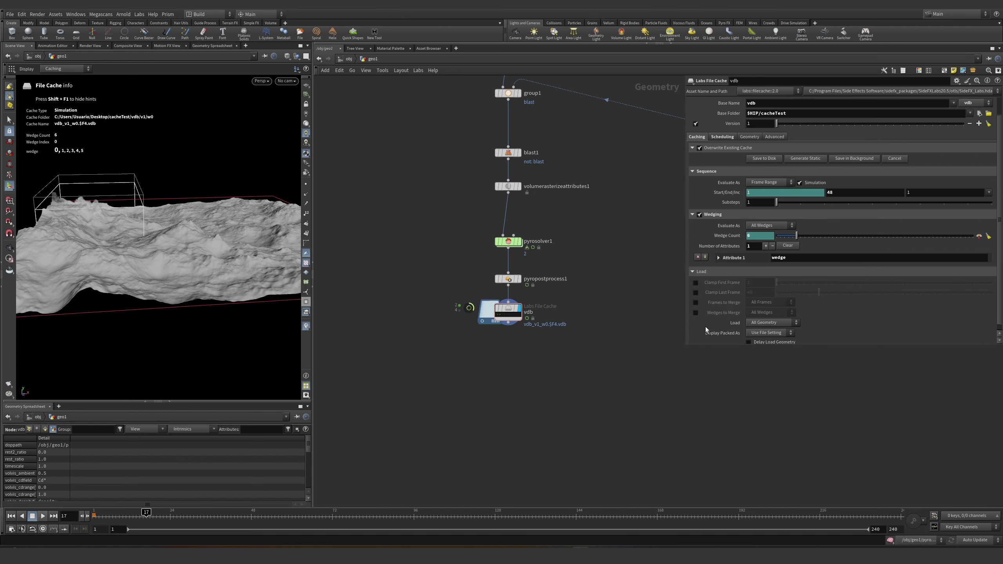
- Scrub to frame 34 and examine the merged smoke wedges over the whole terrain from several angles
key("Escape")
key("h")
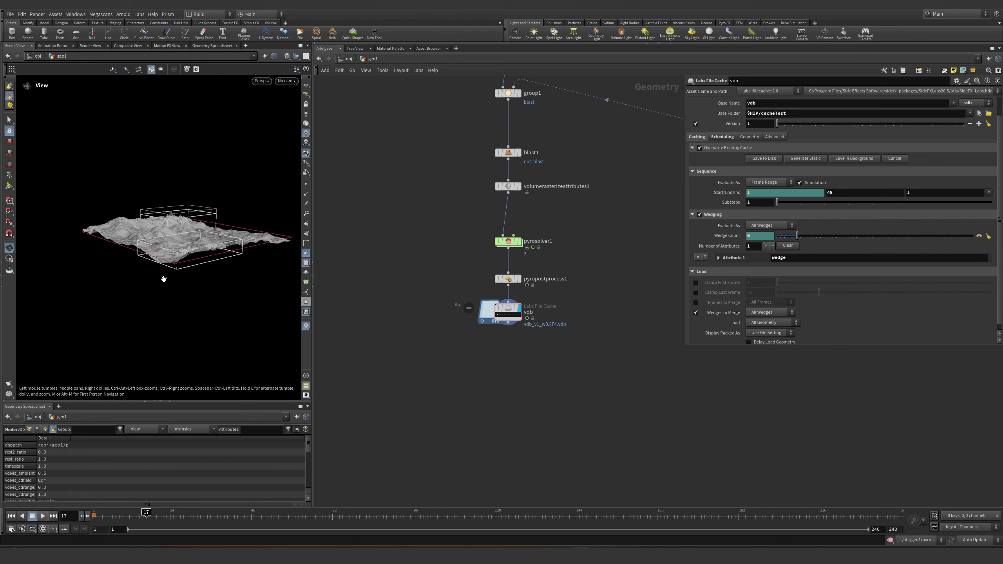
key("Return")
left_click_drag(118, 513, 203, 512)
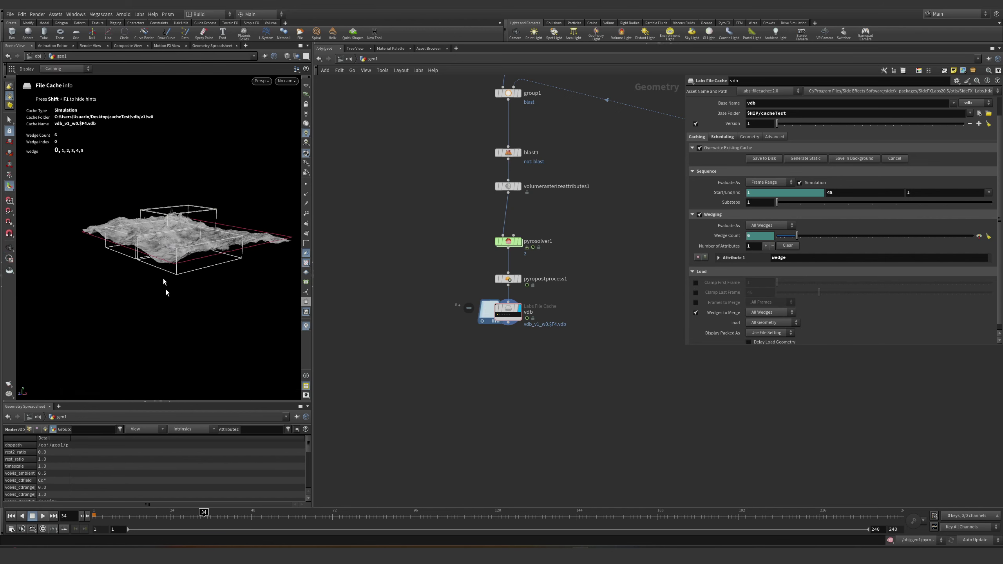
scroll(184, 215, "up", 5)
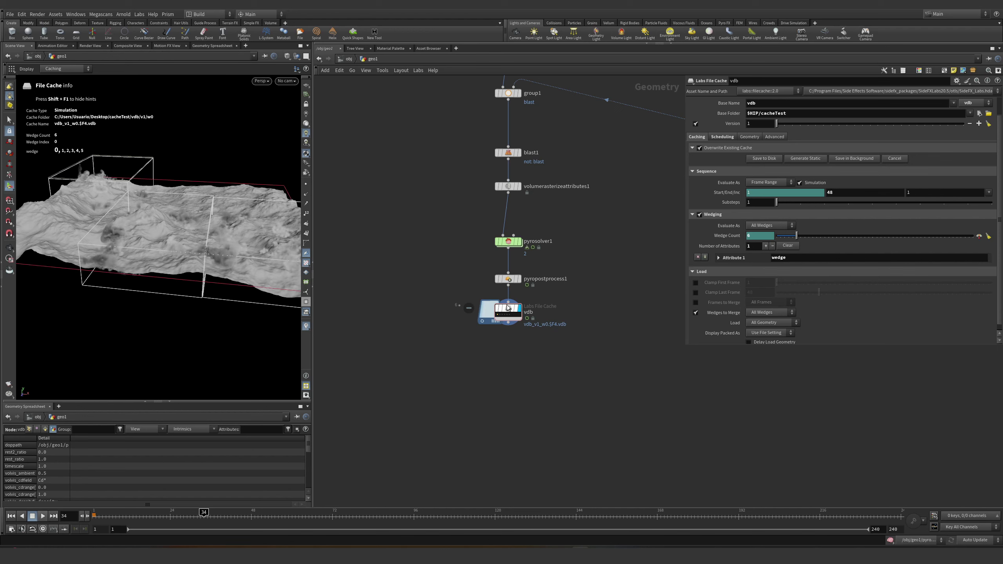
middle_click(487, 314)
key("Escape")
left_click_drag(134, 249, 213, 252)
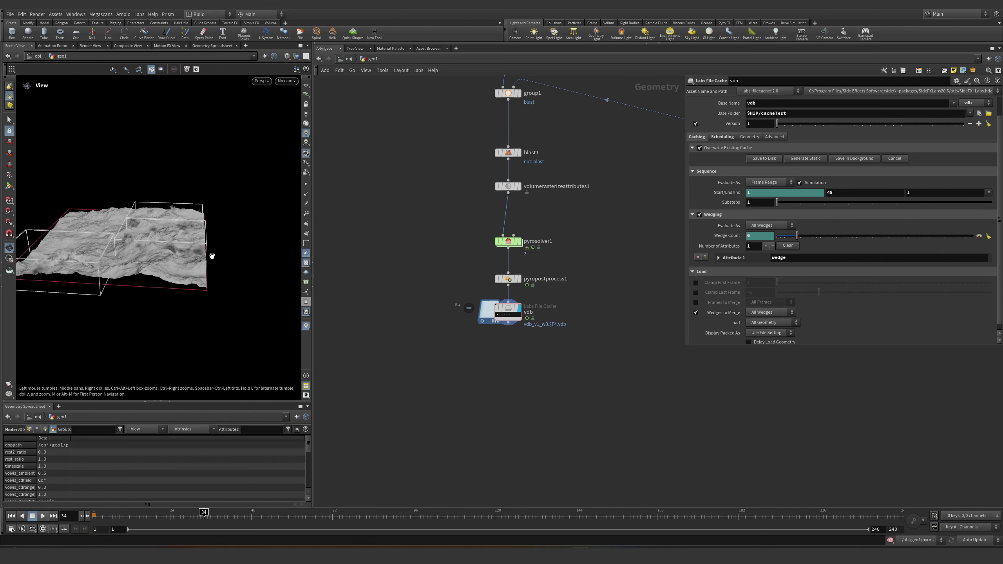
scroll(241, 247, "up", 3)
middle_click_drag(240, 247, 227, 239)
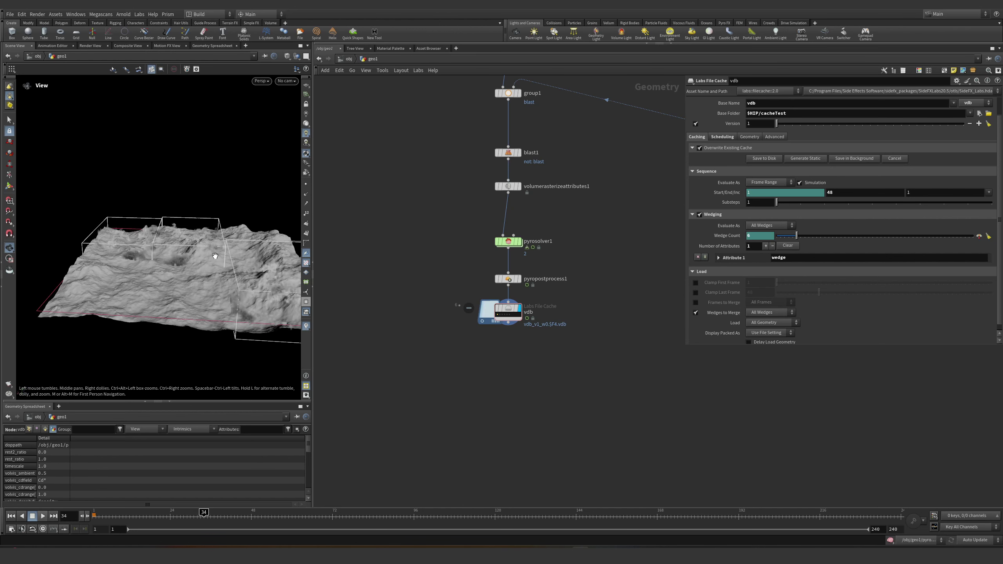
- Scrub to frame 31 and examine the merged smoke up close along the seam between neighbouring wedges
key("Return")
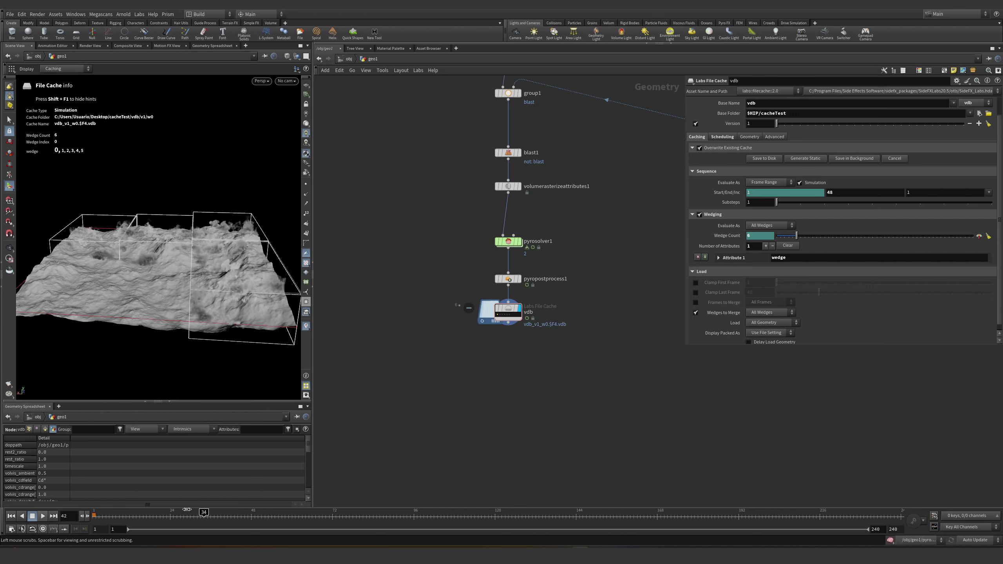
left_click(162, 510)
mouse_move(184, 508)
left_mouse_down()
mouse_move(248, 510)
mouse_move(193, 510)
mouse_move(180, 500)
mouse_move(217, 511)
mouse_move(196, 496)
mouse_move(143, 511)
mouse_move(146, 494)
mouse_move(172, 511)
mouse_move(228, 510)
mouse_move(169, 502)
mouse_move(218, 510)
mouse_move(167, 511)
mouse_move(248, 512)
mouse_move(154, 512)
mouse_move(194, 512)
left_mouse_up()
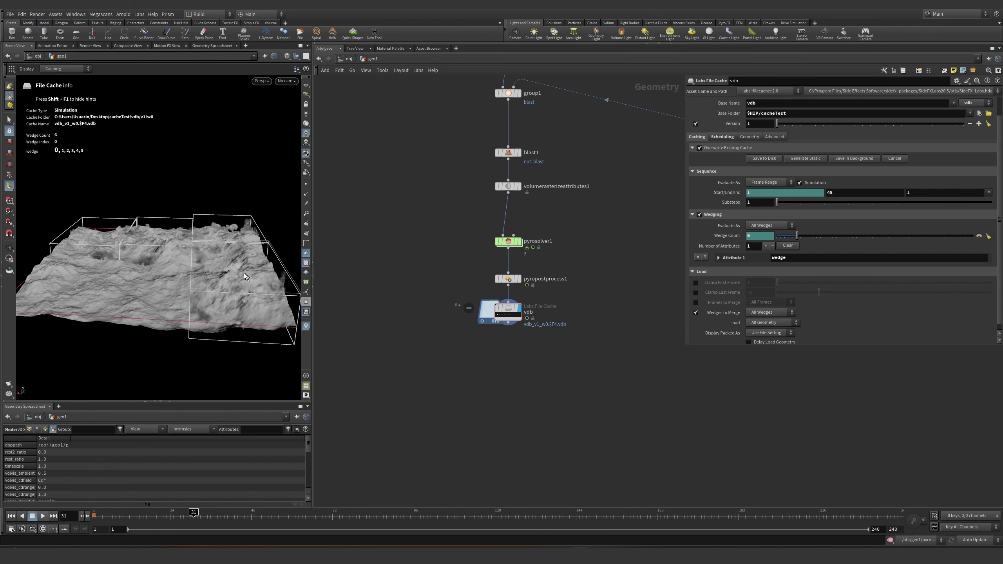
key("Escape")
left_click_drag(244, 276, 212, 180)
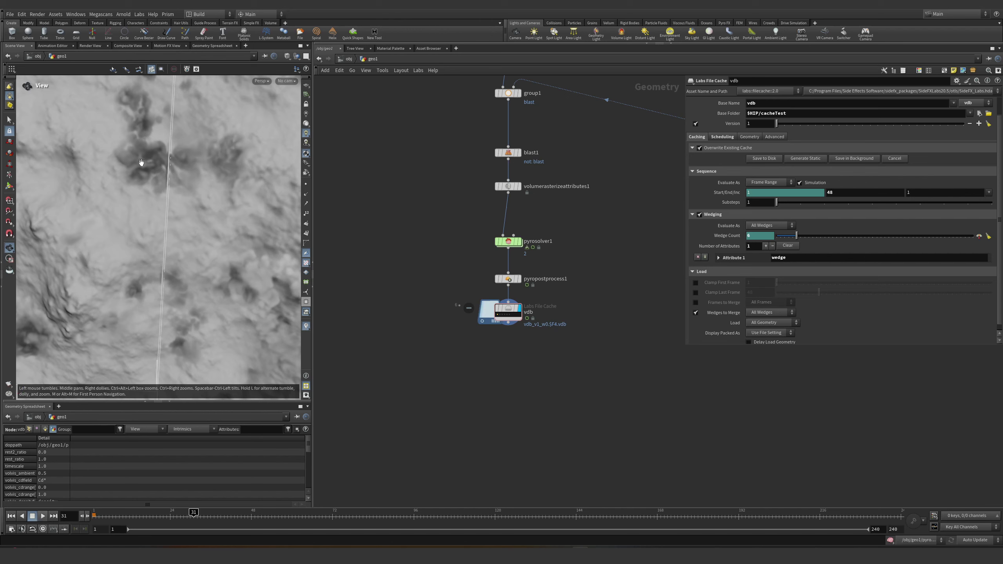
left_click_drag(196, 175, 162, 202)
key("Return")
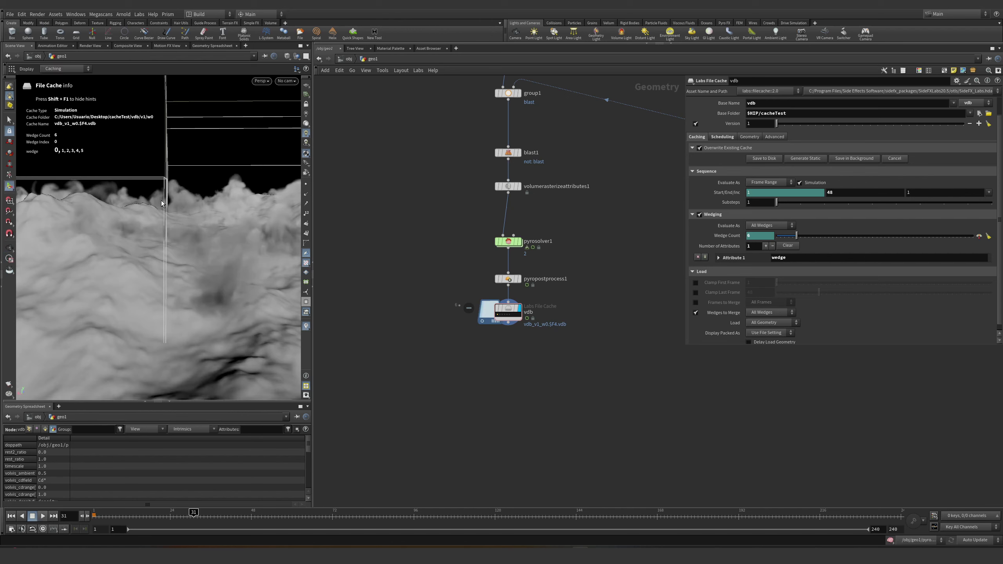
- Frame the whole terrain at frame 31 and examine the merged wedges from a corner angle
key("Escape")
key("h")
left_click_drag(62, 273, 159, 254)
key("Return")
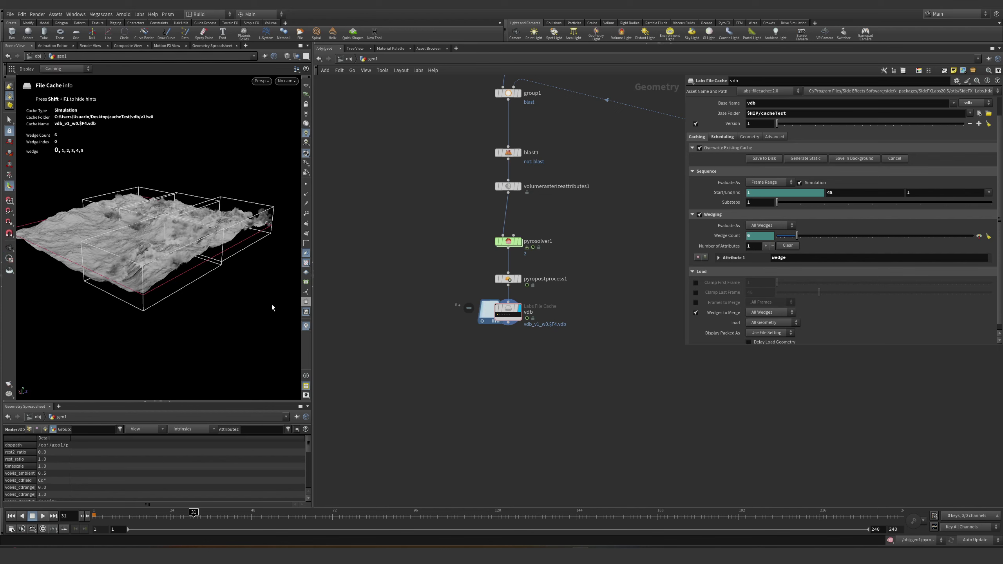
key("Escape")
left_click_drag(148, 217, 208, 231)
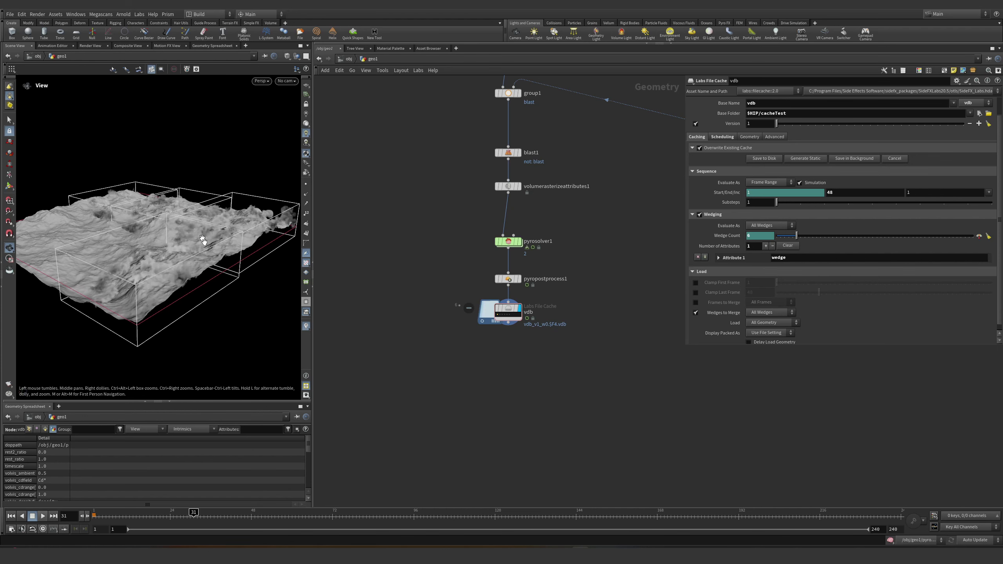
key("Return")
- Scrub to frame 48 and examine the merged smoke both up close and over the whole terrain
left_click(127, 514)
left_click_drag(126, 513, 203, 499)
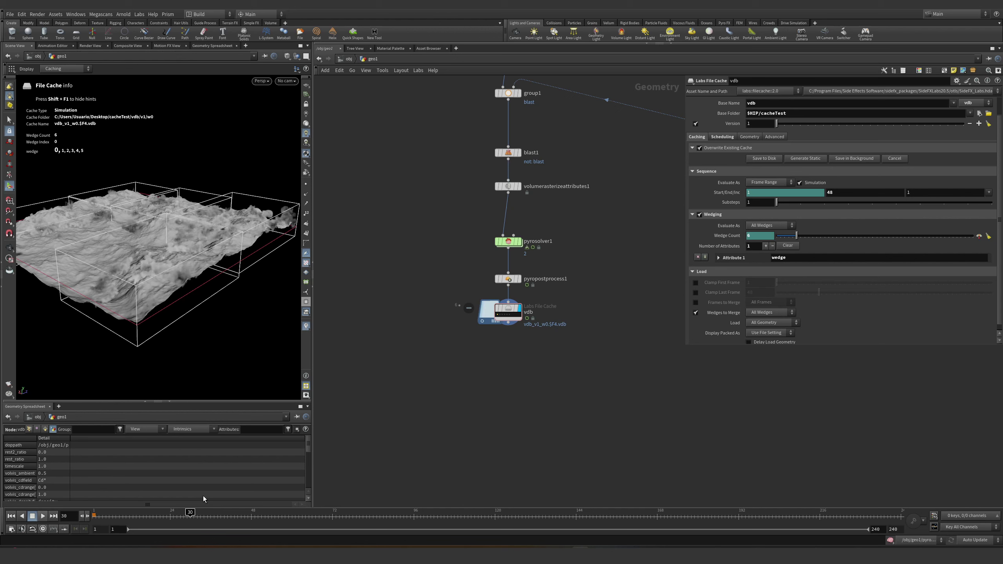
left_click_drag(203, 499, 251, 514)
key("Escape")
left_click_drag(186, 355, 177, 303)
key("Return")
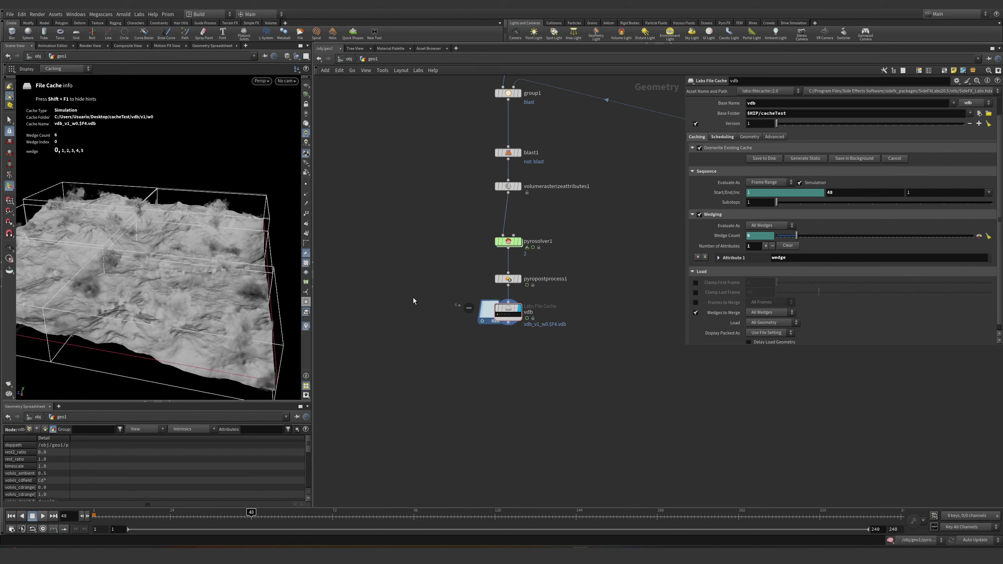
key("Escape")
left_click_drag(192, 289, 227, 281)
key("h")
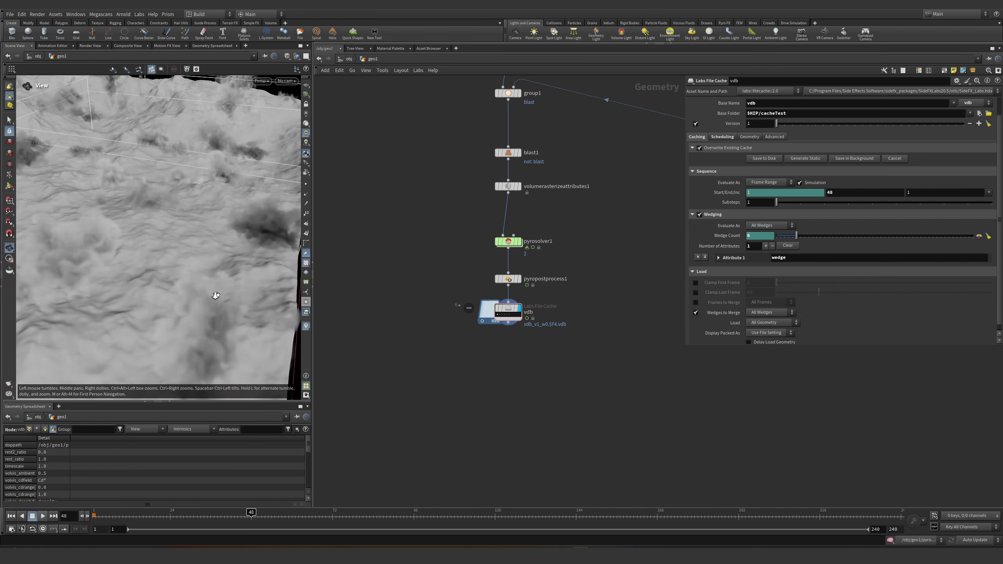
key("Return")
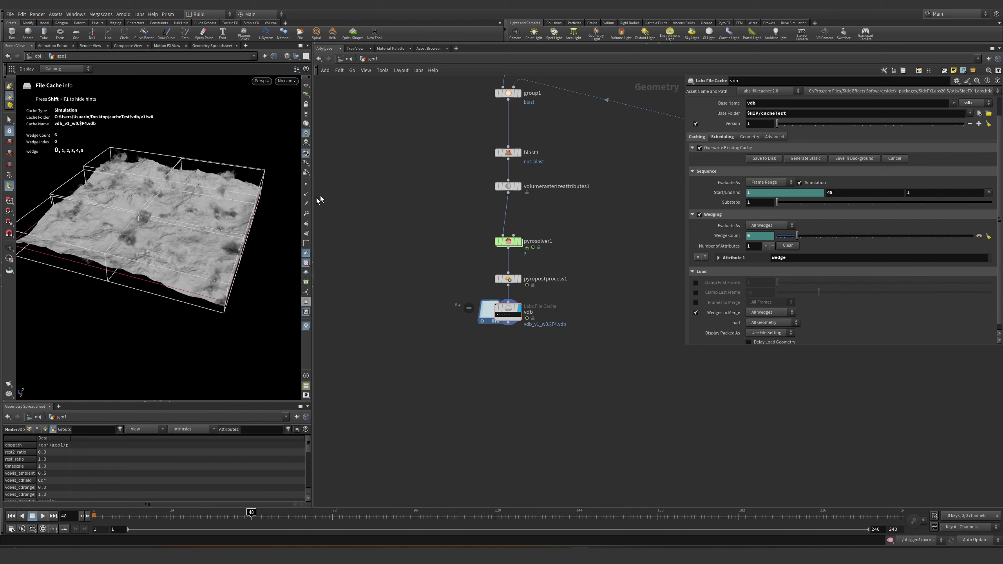
- Cut the wire leading to attribpromote1 in the network and undo the disconnection
key("h")
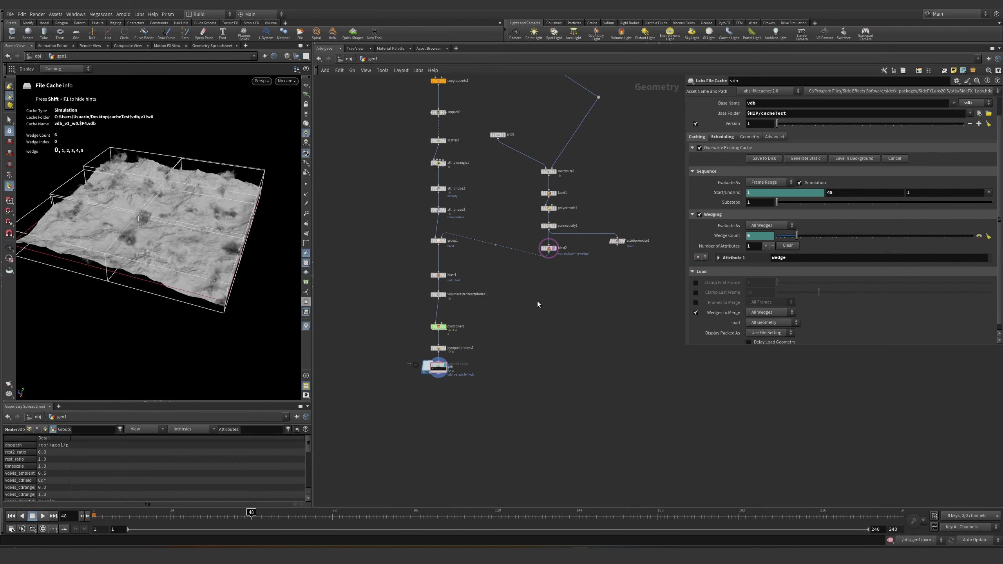
middle_click_drag(542, 326, 450, 347)
scroll(537, 327, "down", 3)
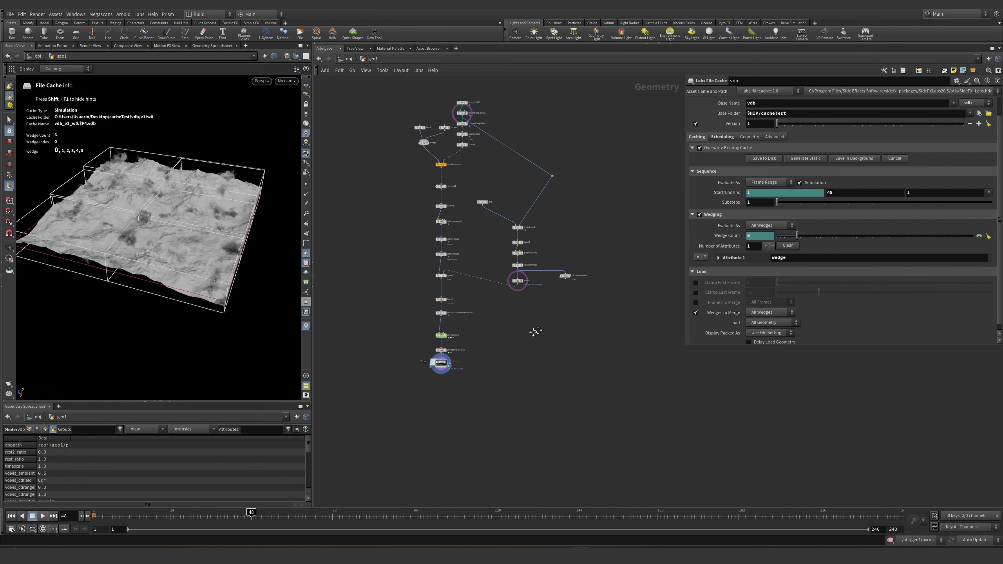
middle_click_drag(535, 331, 532, 362)
left_click_drag(559, 347, 602, 269)
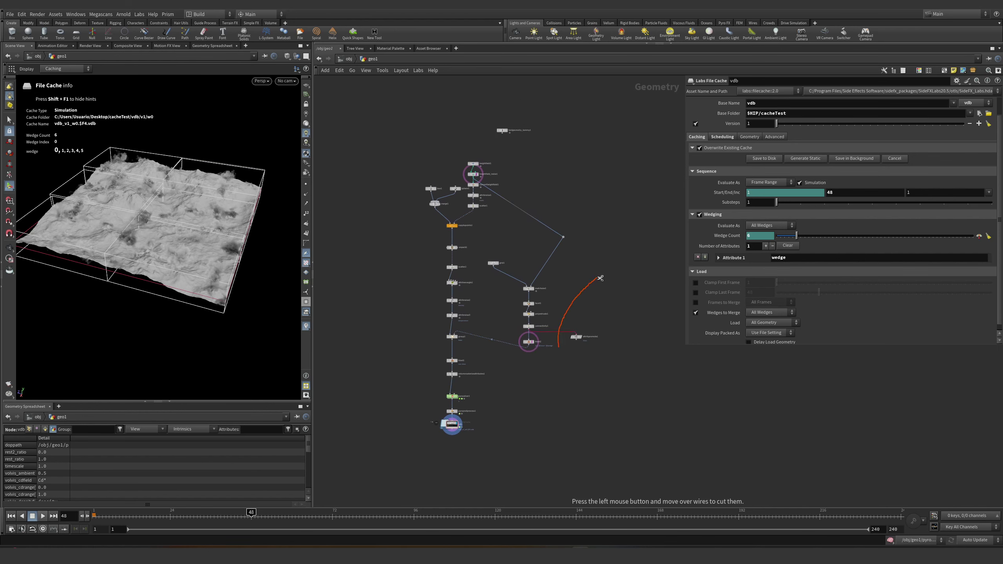
key("ctrl+z")
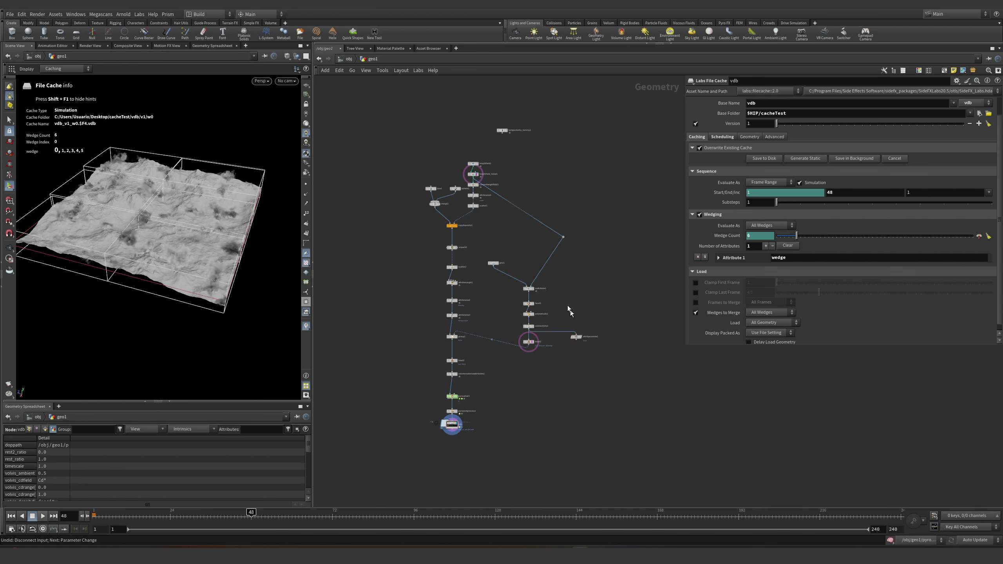
- Display the matchsize1 node and examine its flat grid against the bounding box from another angle
scroll(498, 175, "up", 5)
left_click_drag(511, 166, 436, 145)
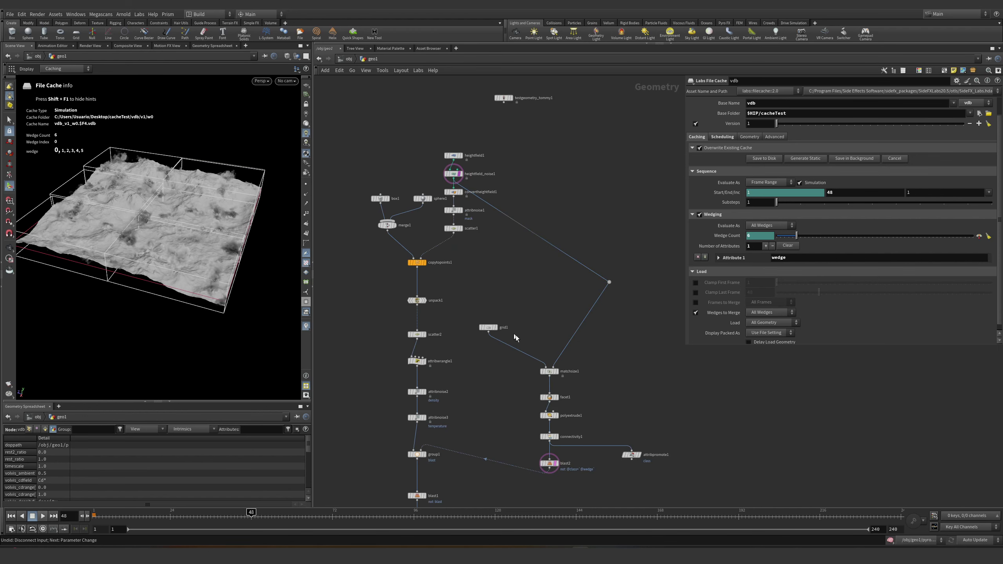
left_click(556, 371)
scroll(565, 375, "up", 2)
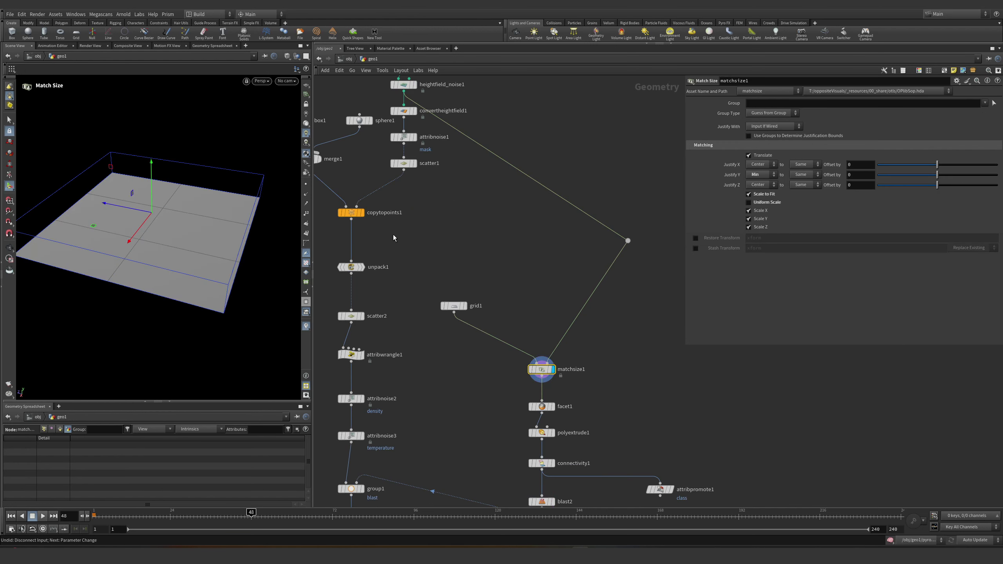
key("h")
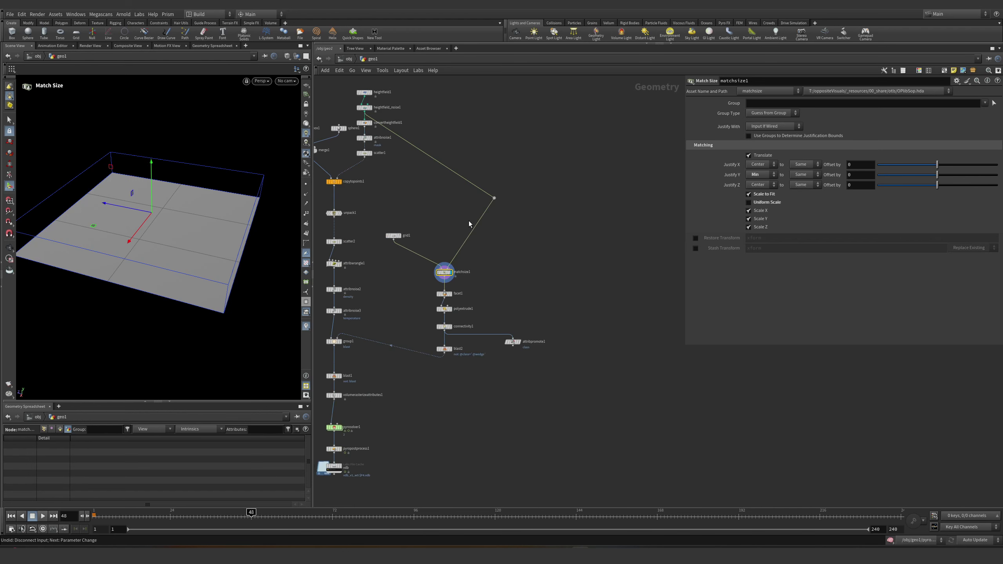
middle_click_drag(372, 240, 477, 309)
scroll(454, 308, "up", 2)
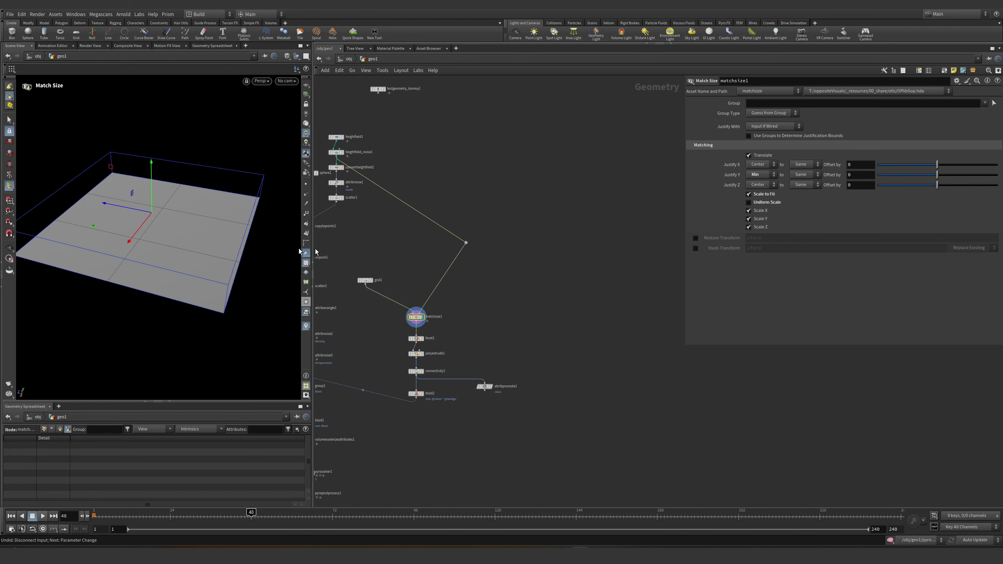
left_click_drag(150, 221, 184, 220, "alt")
scroll(537, 254, "up", 2)
- Add a Box node in the empty network area and connect a Voronoi Fracture node below it
key("Tab")
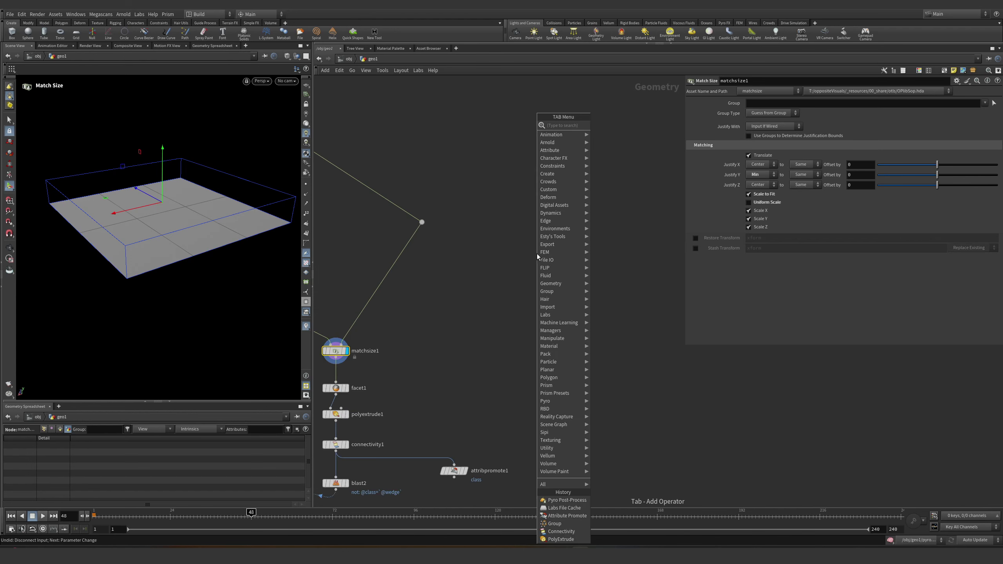
type("box")
key("Return")
left_click(548, 249)
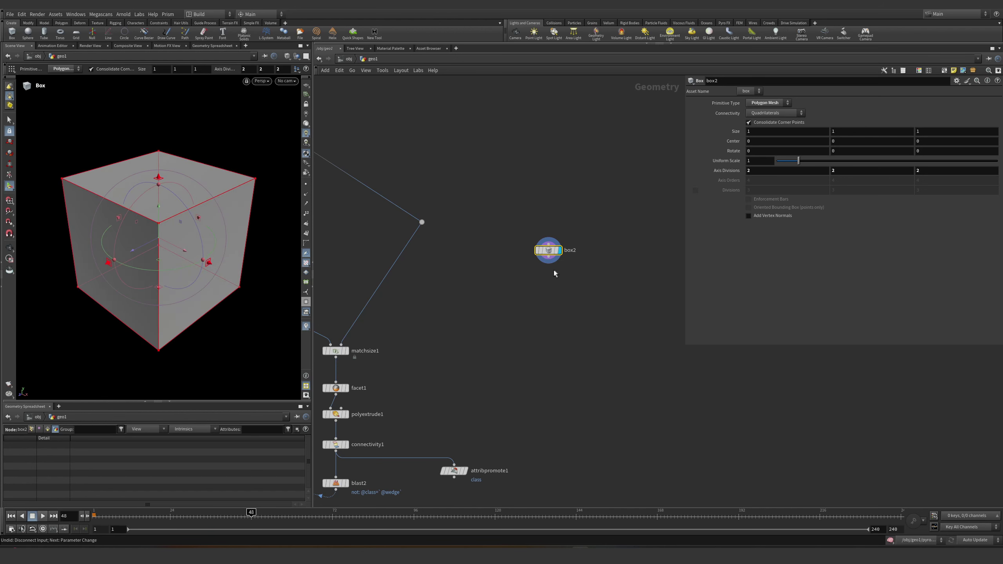
key("Tab")
type("vor")
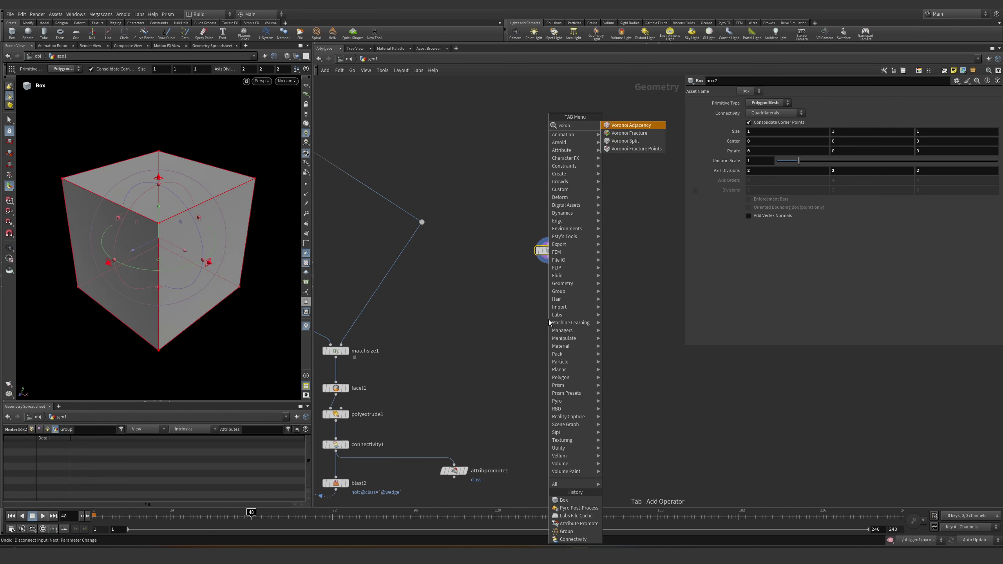
key("Return")
left_click(548, 318)
- Add a Scatter node beside the box and Voronoi Fracture nodes and set its Force Total Count to 100
key("Tab")
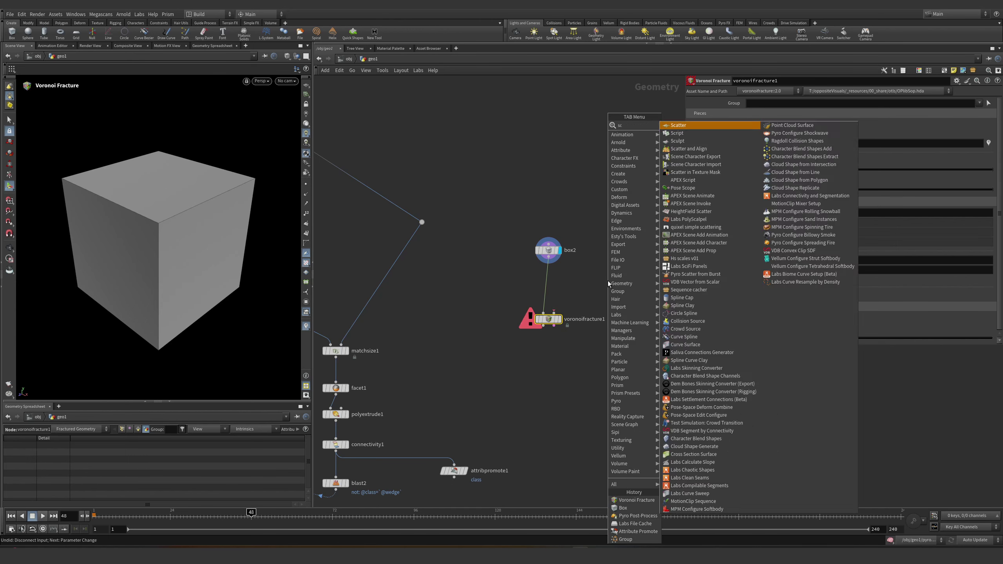
type("scatter")
key("Return")
left_click(608, 280)
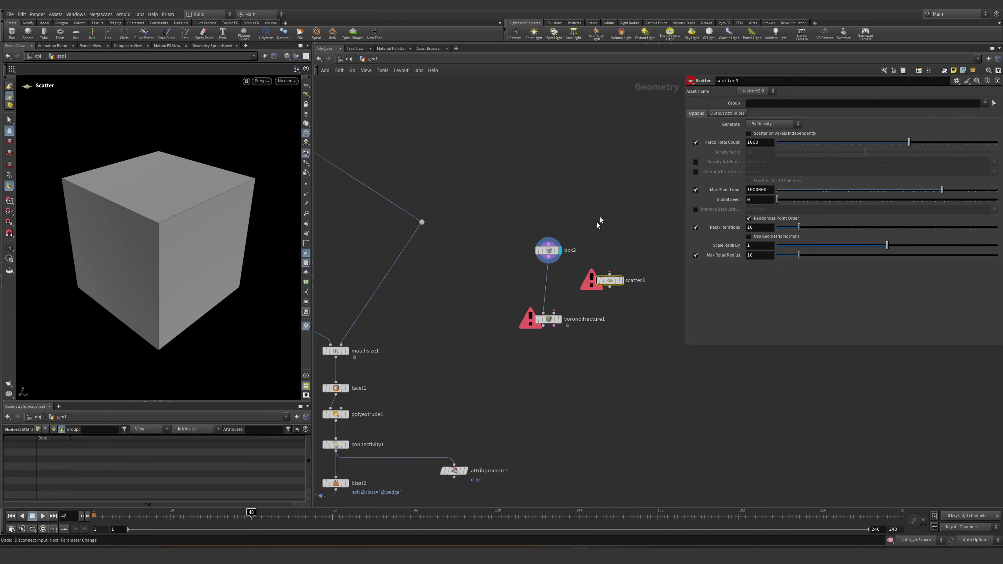
left_click(763, 142)
key("BackSpace")
key("Return")
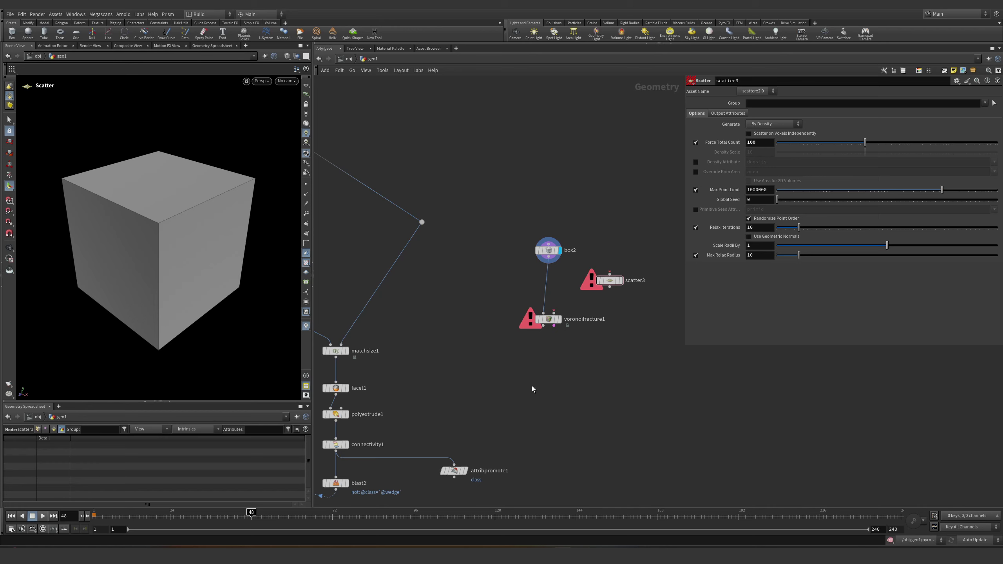
- Display the vdb file cache node again and bring its merged smoke wedges into close view
scroll(424, 363, "down", 5)
scroll(446, 444, "up", 5)
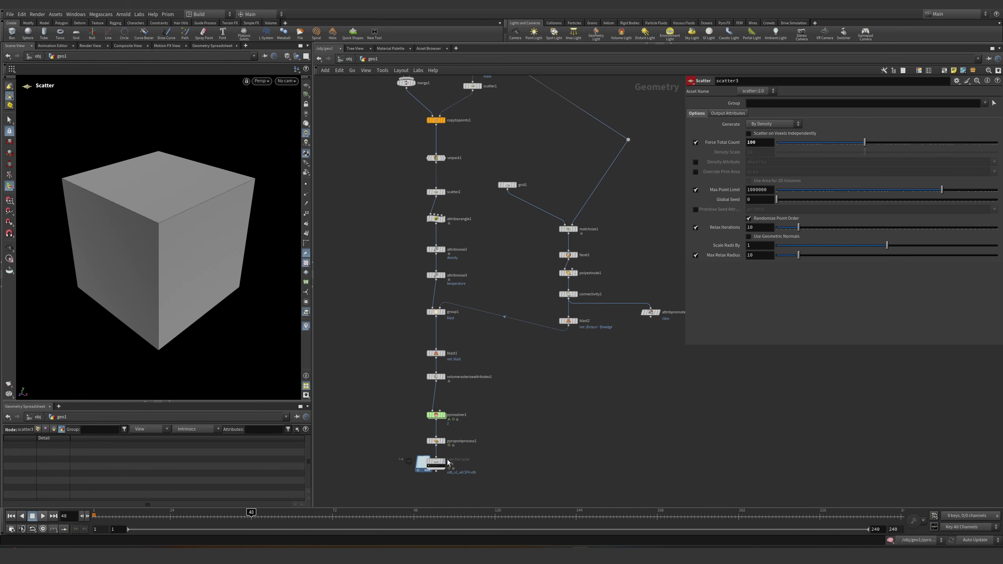
left_click(447, 444)
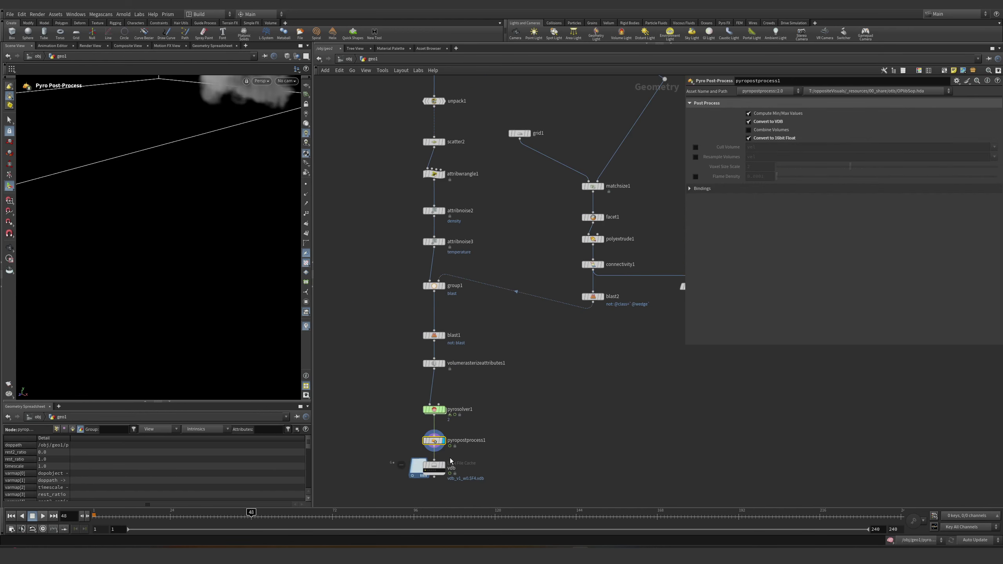
left_click(443, 469)
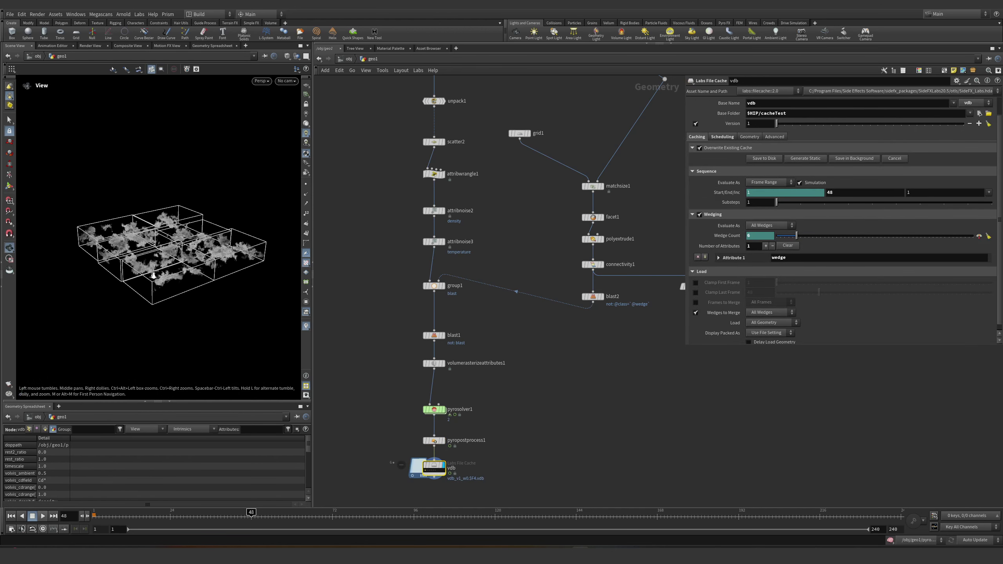
scroll(212, 268, "up", 5)
scroll(212, 268, "down", 2)
key("Return")
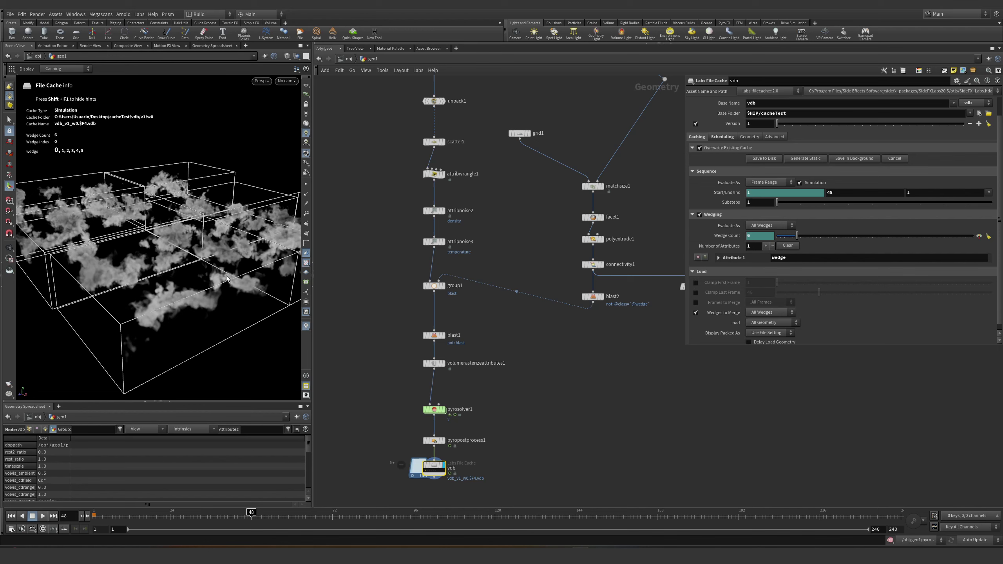
- Examine the layout of the merged smoke wedges from above and from a low corner angle
key("Escape")
left_click_drag(226, 278, 171, 223)
key("Return")
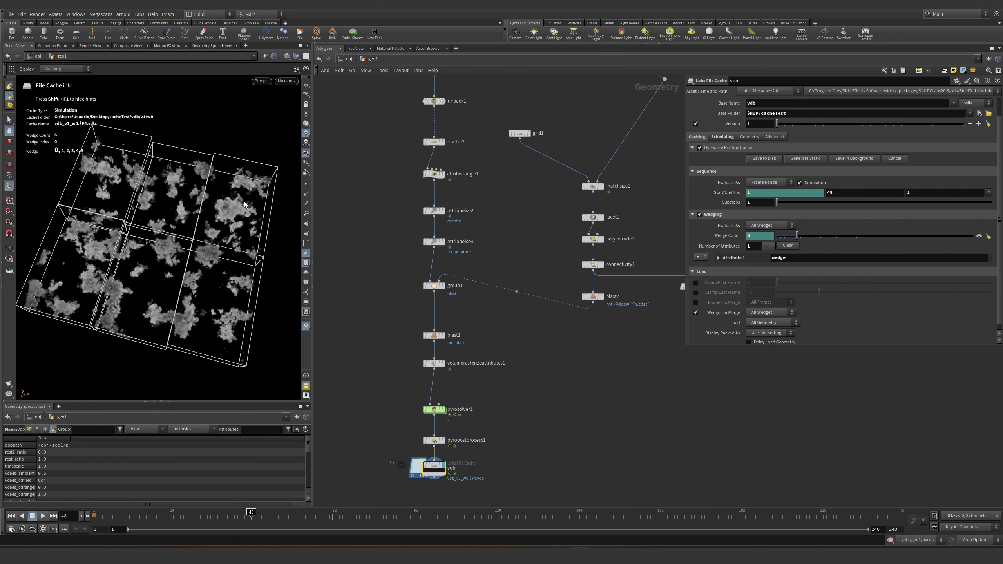
key("Escape")
left_click_drag(221, 243, 188, 264)
key("Return")
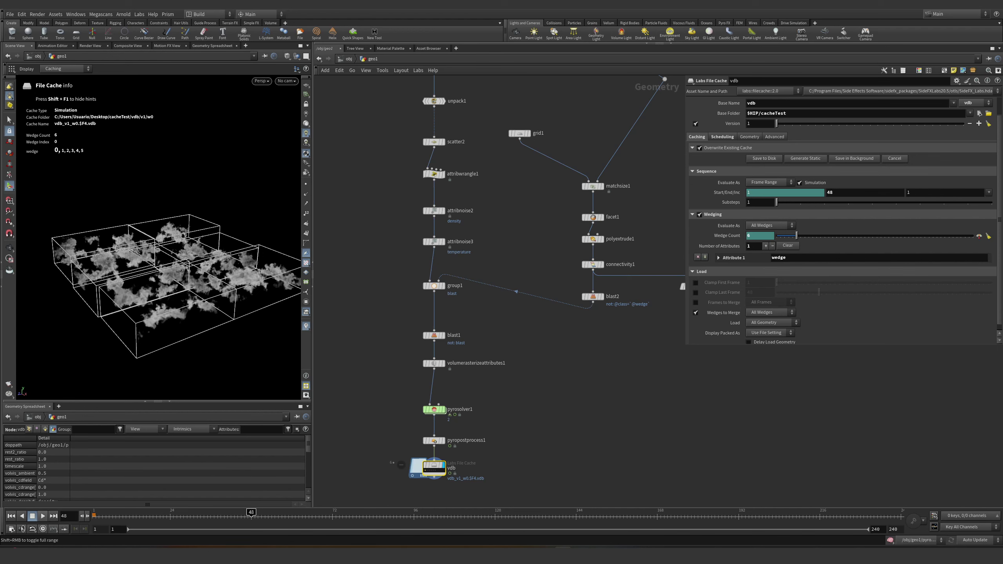
- Open Snipping Tool and capture a rectangular snip of the empty area of the network editor
key("super")
type("snip")
key("Return")
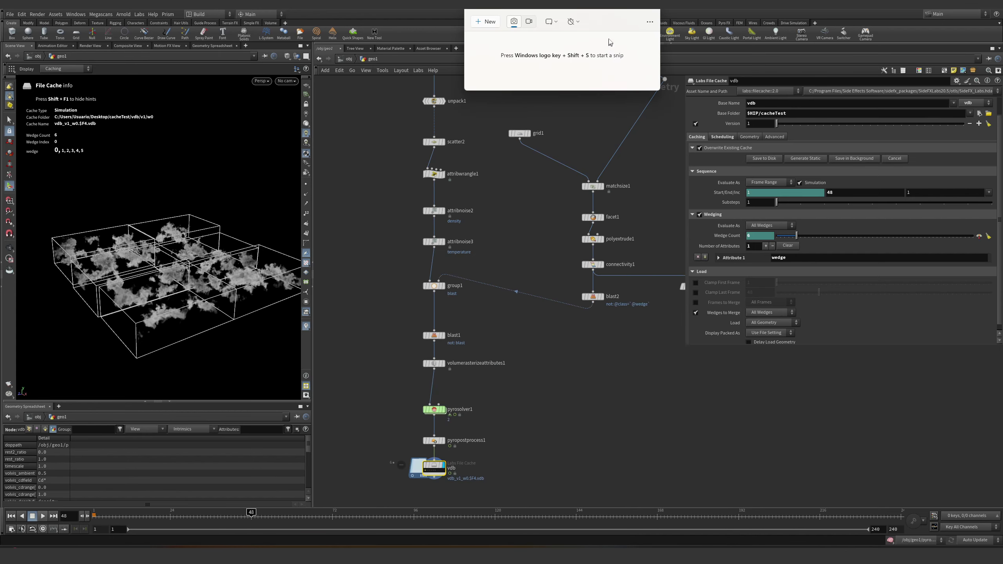
left_click(481, 24)
left_click_drag(534, 324, 902, 481)
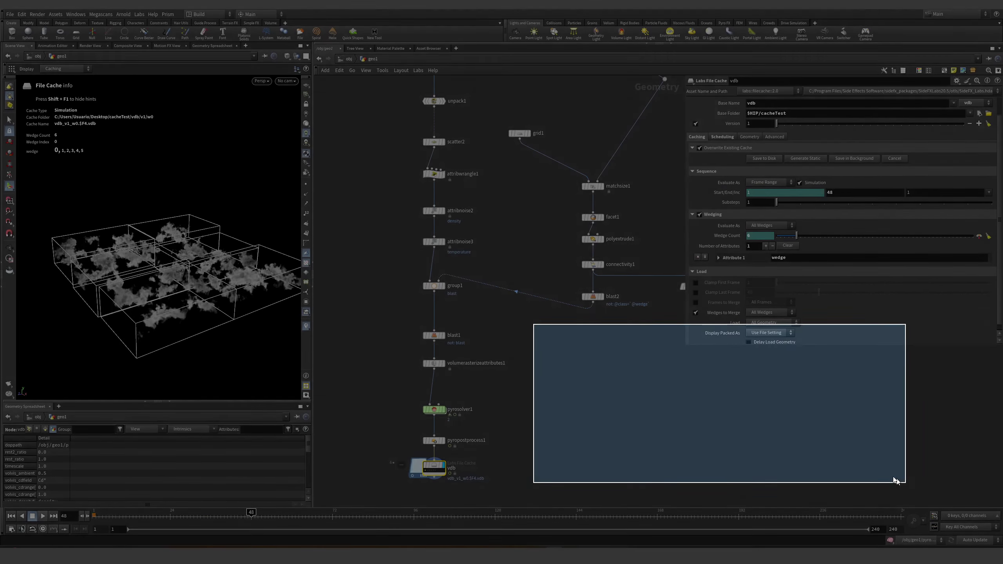
- Sketch a red box outline on the snip and a blue wavy line across its full width
mouse_move(567, 153)
left_mouse_down()
mouse_move(832, 170)
mouse_move(562, 235)
mouse_move(579, 126)
left_mouse_up()
left_click(644, 22)
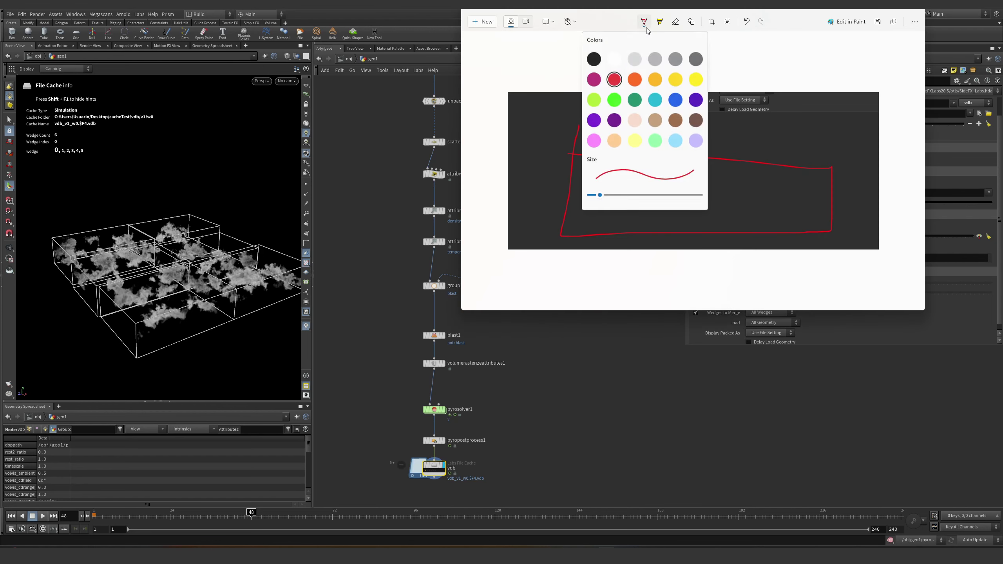
left_click(674, 100)
left_click(571, 201)
left_click_drag(565, 200, 837, 207)
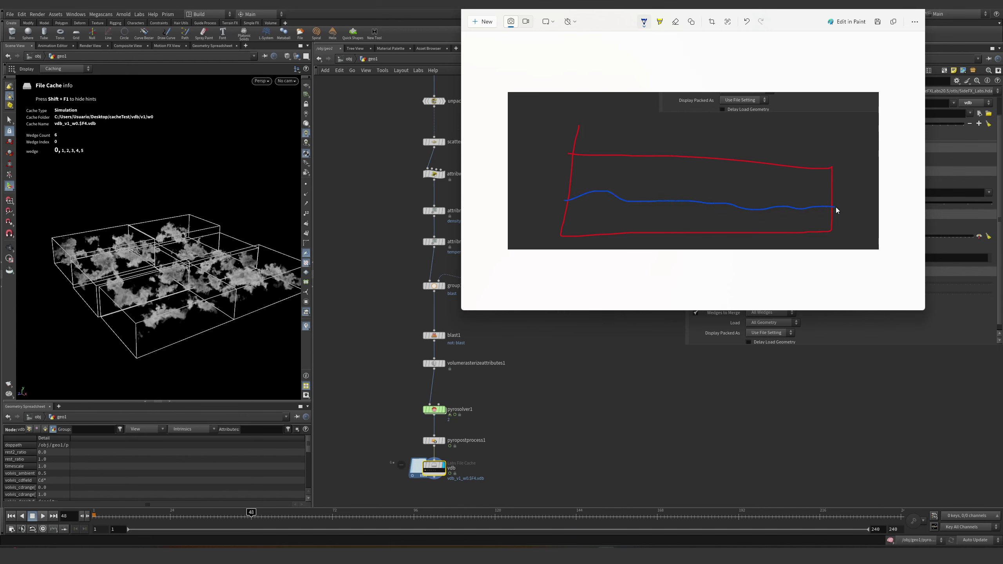
- In green, divide the red box with two vertical lines and number the three sections 1, 2 and 3
left_click(644, 23)
left_click(651, 99)
left_click_drag(648, 157, 643, 232)
left_click_drag(745, 163, 741, 249)
left_click_drag(609, 176, 598, 170)
mouse_move(691, 164)
left_mouse_down()
mouse_move(707, 189)
mouse_move(719, 188)
left_mouse_up()
left_click_drag(774, 193, 796, 185)
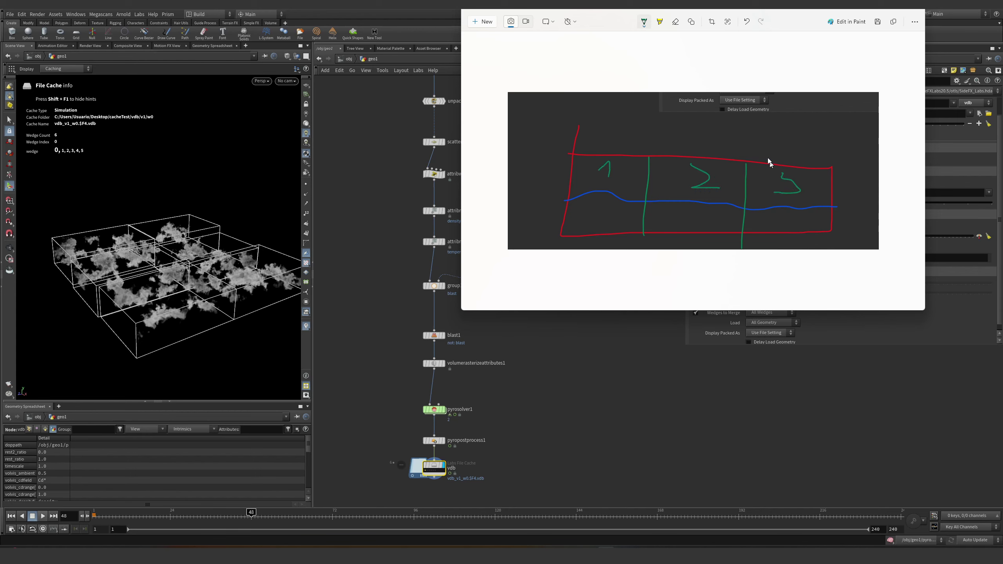
- In orange, draw a line beside the first divider, arrows over both dividers, and a circle where the blue line crosses the second divider
left_click(643, 23)
left_click(634, 78)
left_click_drag(640, 190, 635, 234)
left_click_drag(668, 155, 651, 152)
mouse_move(638, 202)
left_mouse_down()
mouse_move(654, 191)
mouse_move(649, 213)
mouse_move(637, 199)
left_mouse_up()
key("ctrl+z")
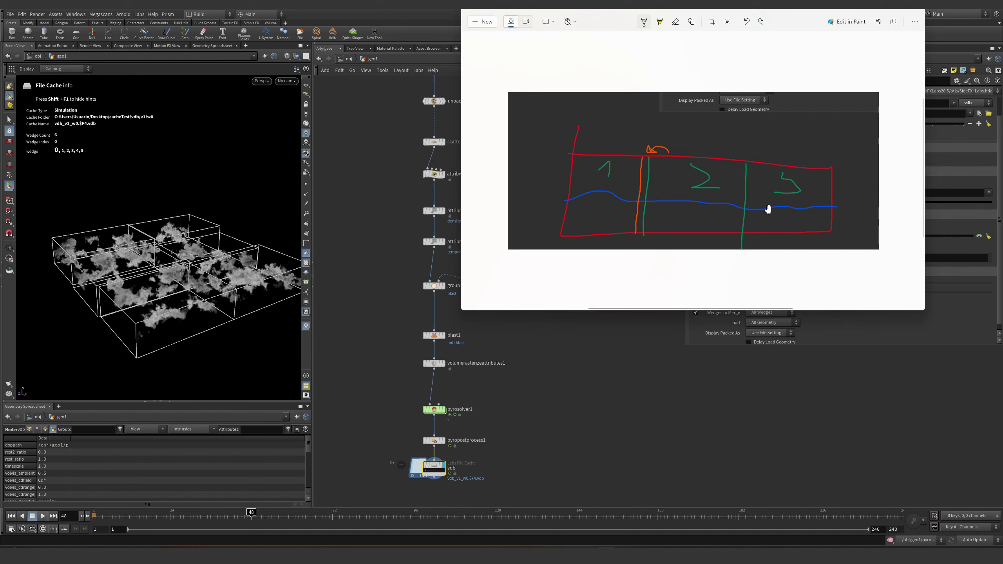
left_click_drag(782, 162, 755, 156)
mouse_move(739, 213)
left_mouse_down()
mouse_move(754, 204)
mouse_move(742, 214)
left_mouse_up()
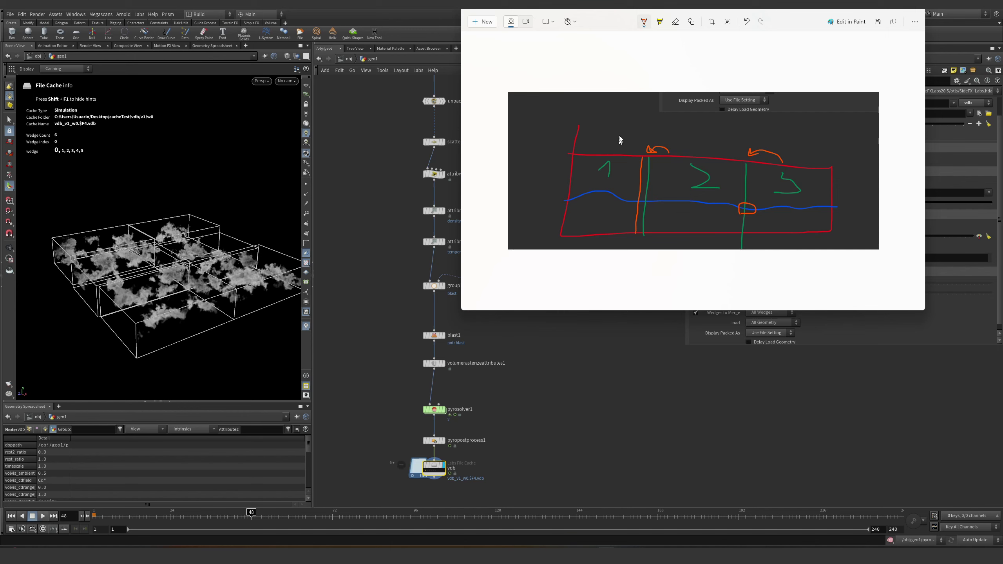
- Handwrite a two-digit number in orange above section 1 and undo the long bracket sketched over the box
left_click_drag(587, 126, 598, 146)
mouse_move(621, 136)
left_mouse_down()
mouse_move(634, 132)
mouse_move(626, 148)
mouse_move(647, 138)
mouse_move(616, 149)
mouse_move(600, 116)
left_mouse_up()
key("ctrl+z")
key("ctrl+z")
key("ctrl+z")
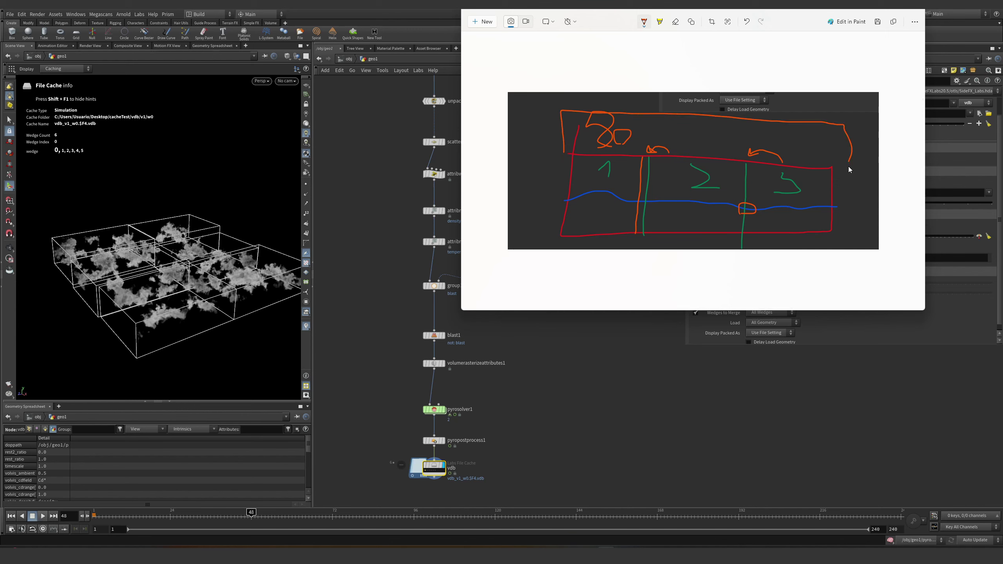
key("ctrl+z")
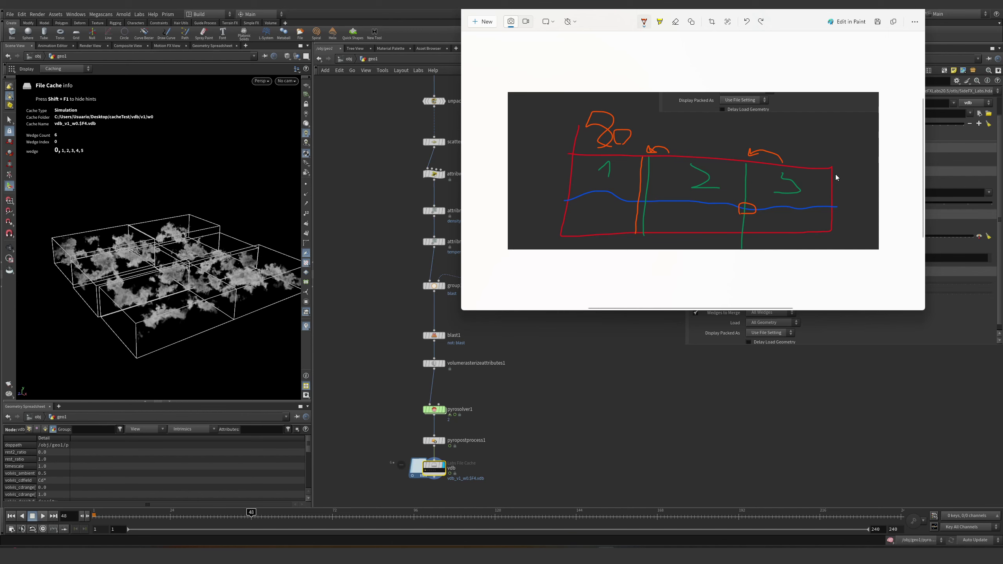
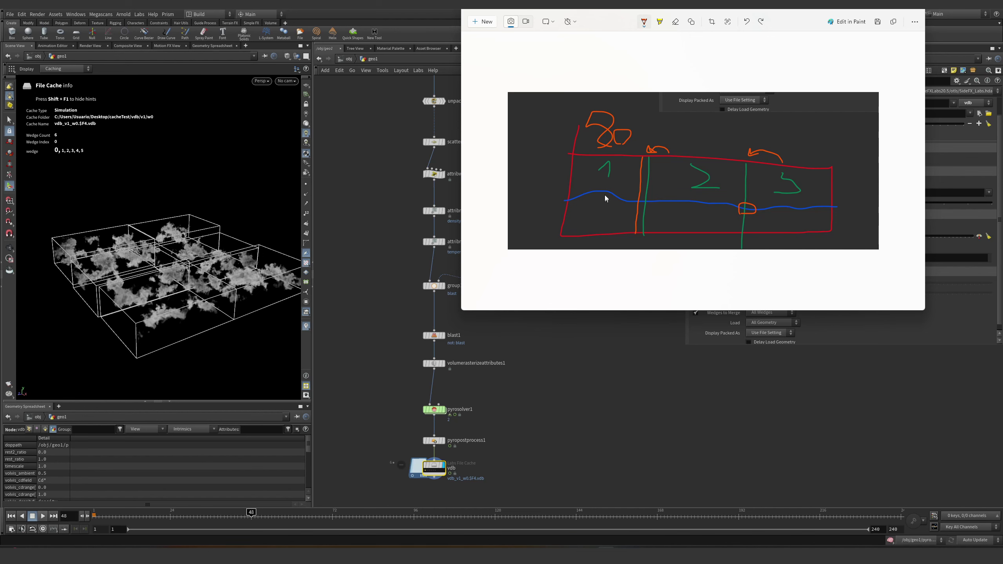
- Leave the snip for the Houdini network and move voronoifracture1 further below box2 and scatter3
left_click(879, 11)
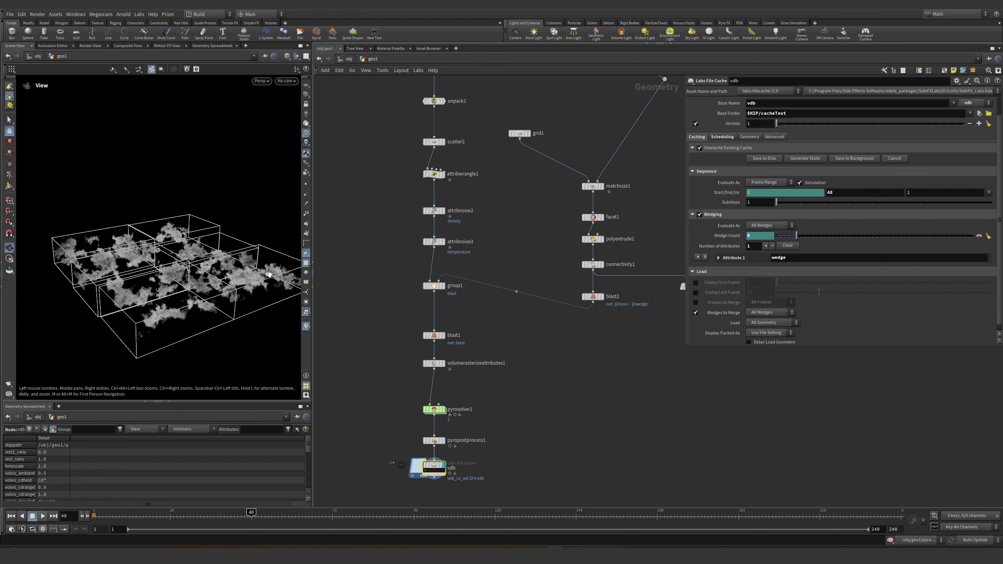
scroll(571, 341, "down", 2)
middle_click_drag(571, 340, 533, 338)
scroll(532, 338, "down", 1)
scroll(544, 304, "up", 5)
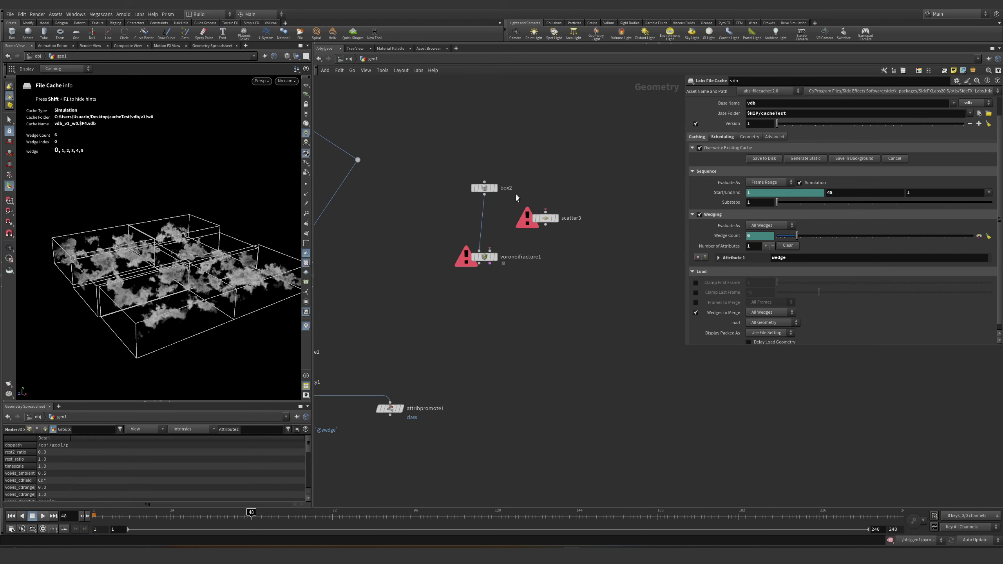
left_click_drag(493, 243, 538, 318)
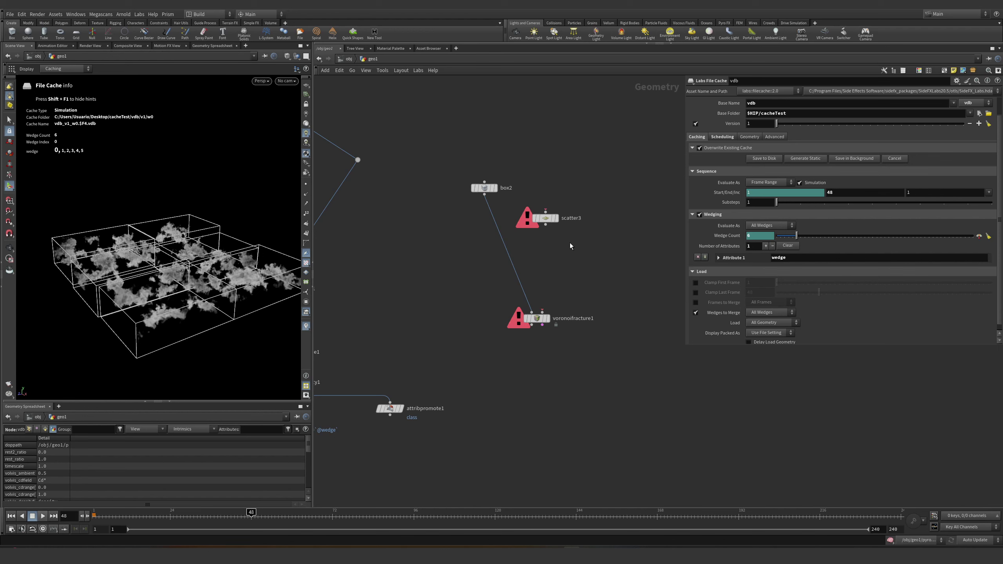
- Feed box2 into scatter3, connect scatter3 to the second input of voronoifracture1, and display the fracture
left_click(544, 215)
left_click_drag(485, 195, 542, 312)
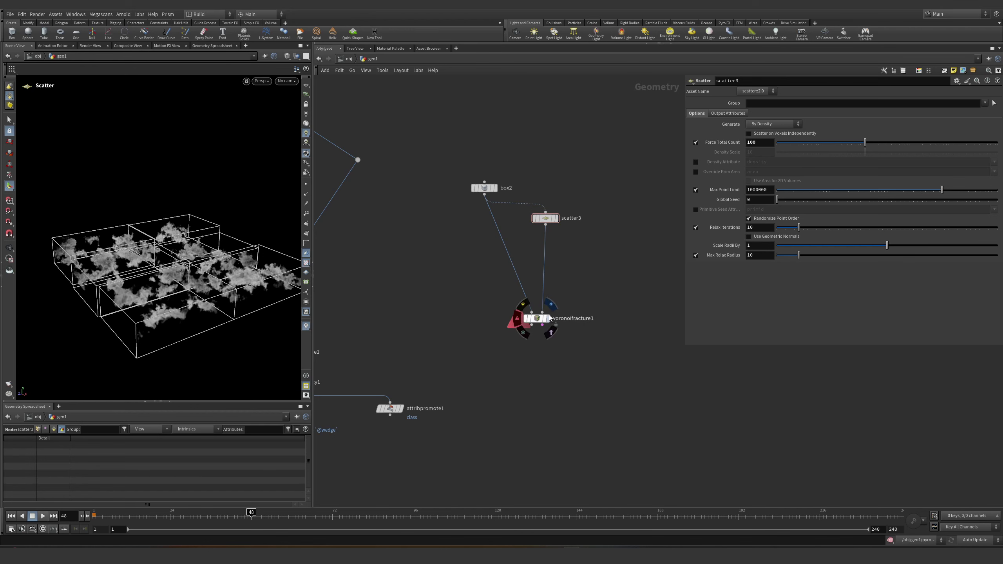
left_click(549, 318)
- Set the uniform scale of box2 to 100
left_click(484, 187)
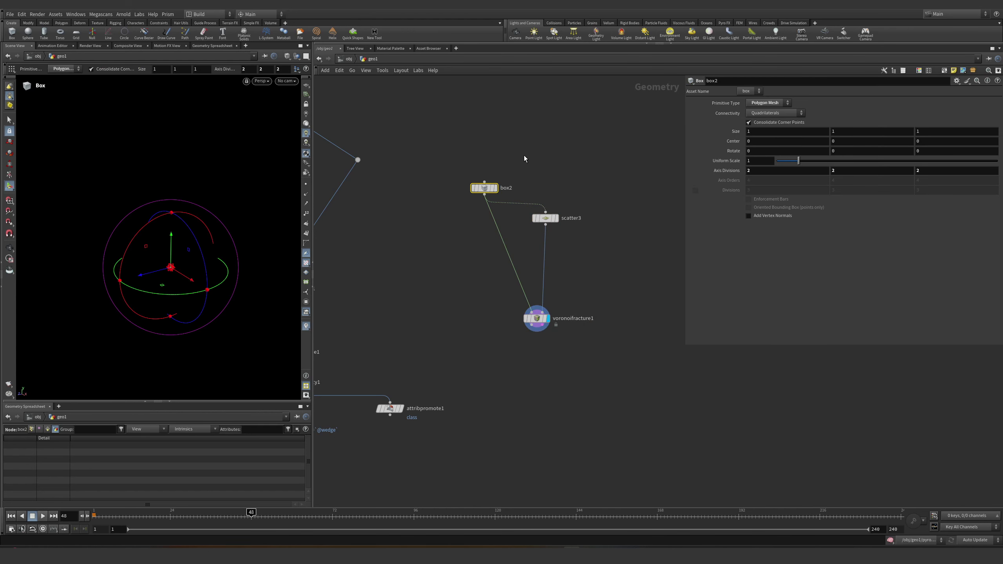
left_click(771, 165)
type("00")
key("Return")
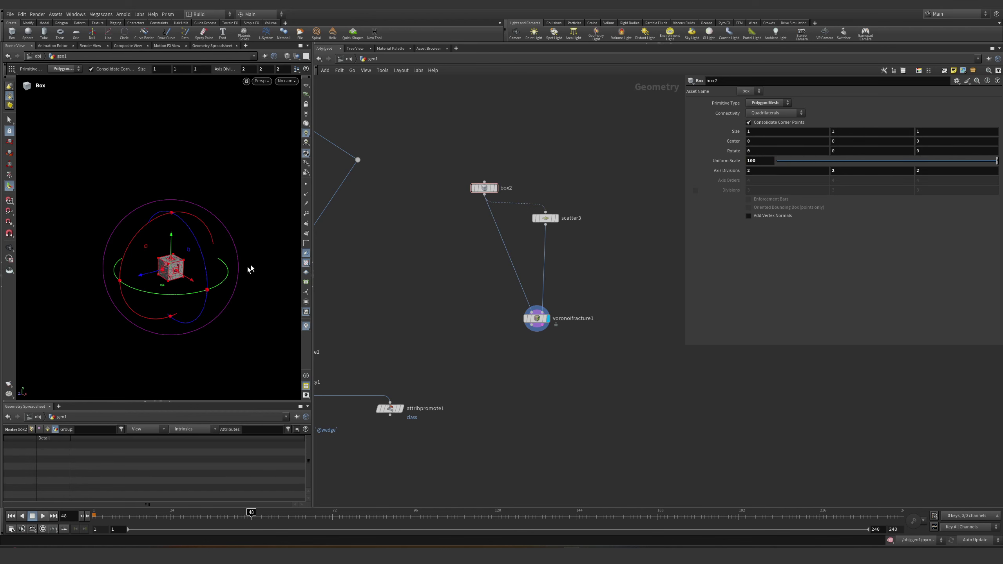
left_click_drag(250, 269, 272, 249, "alt")
key("h")
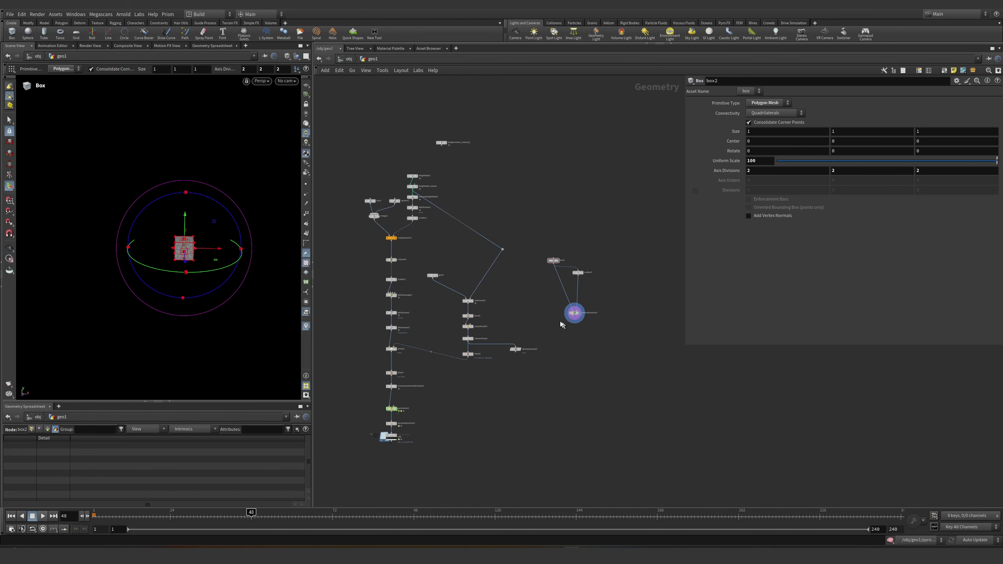
- Template heightfield_noise1 to show the terrain, and move it with heightfield1 away from the main node chain
scroll(411, 189, "up", 5)
left_click(432, 194)
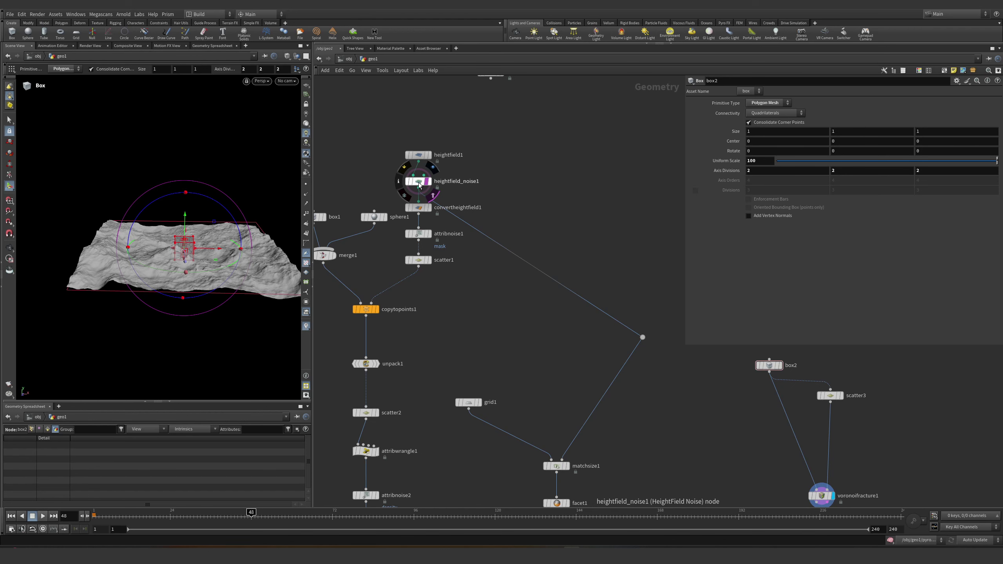
left_click_drag(419, 184, 605, 195)
key("ctrl+z")
key("h")
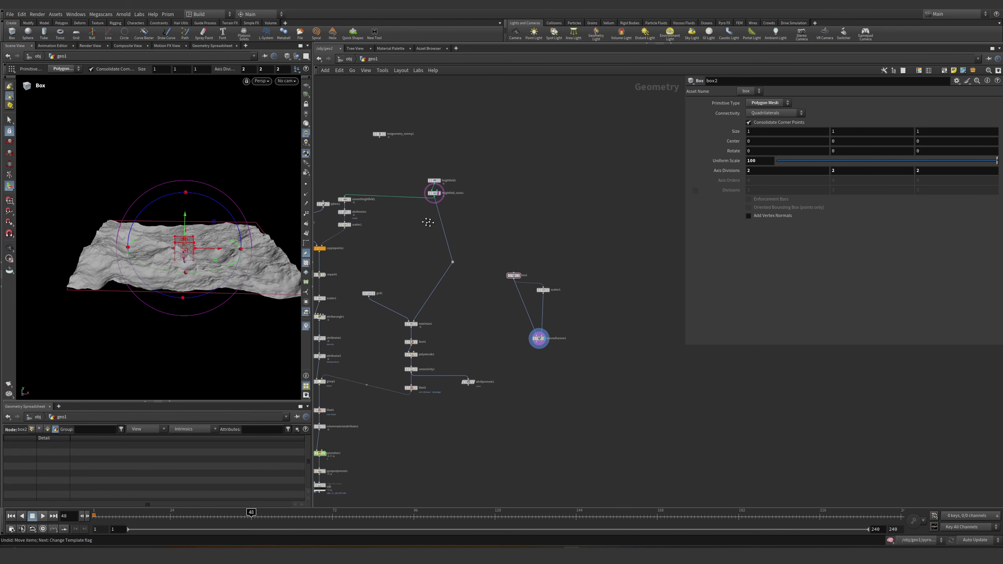
- Move box2, scatter3 and voronoifracture1 together up beside the heightfield nodes
middle_click_drag(428, 222, 387, 211)
left_click_drag(465, 253, 519, 166)
scroll(395, 174, "up", 4)
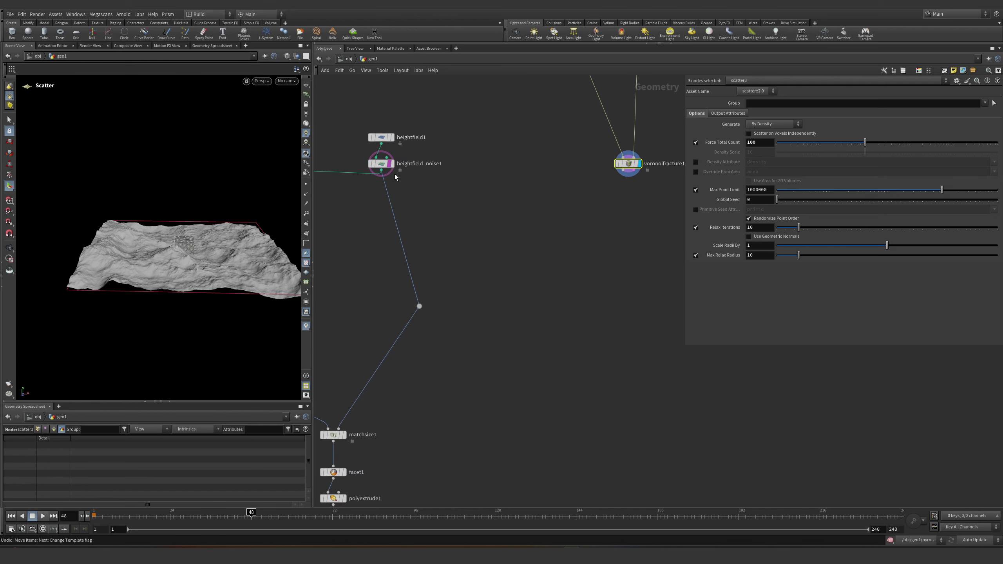
middle_click_drag(537, 211, 500, 241)
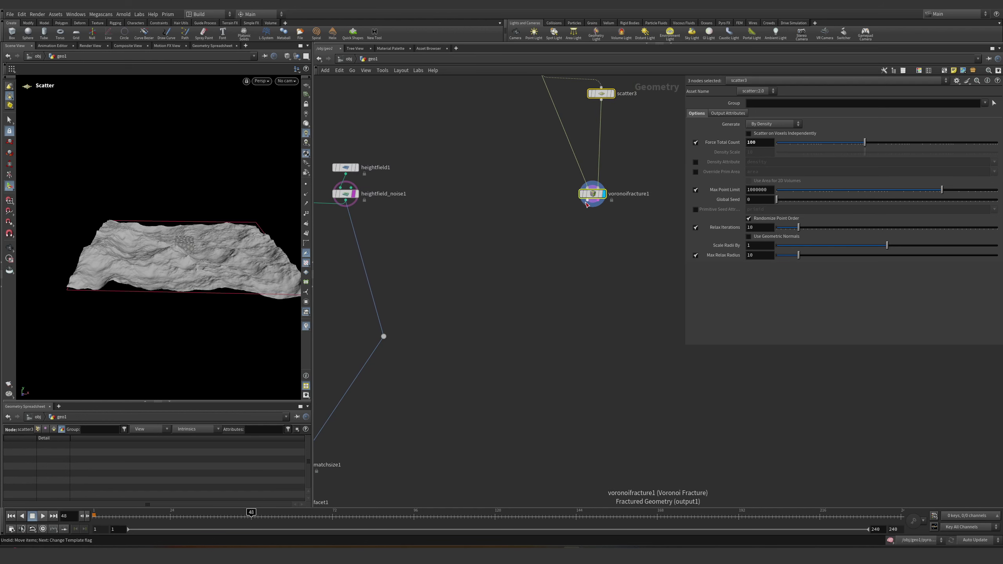
- Add a Transform node fed by voronoifracture1 and display it
key("Tab")
left_click(535, 265)
key("Tab")
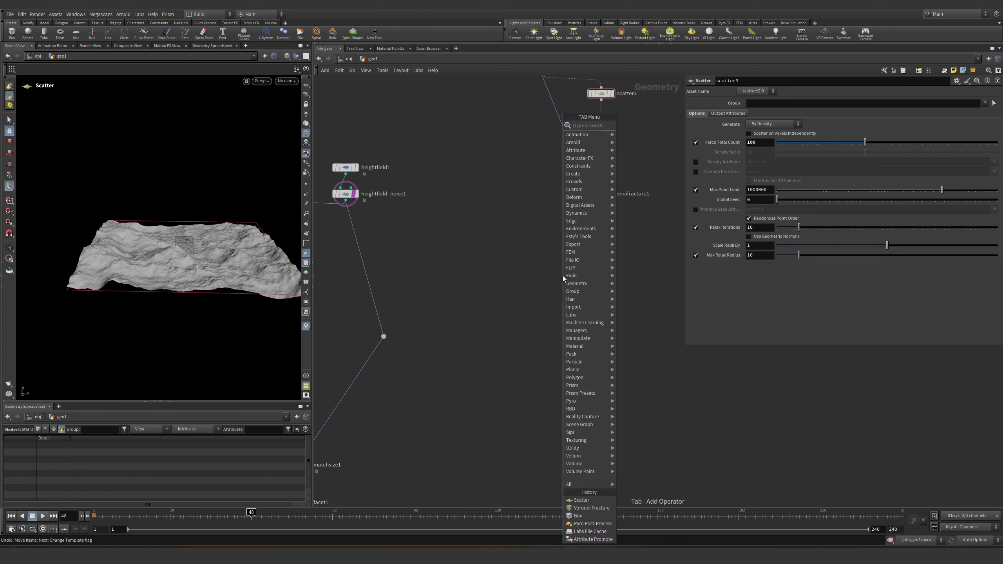
type("transform")
key("Return")
left_click(563, 276)
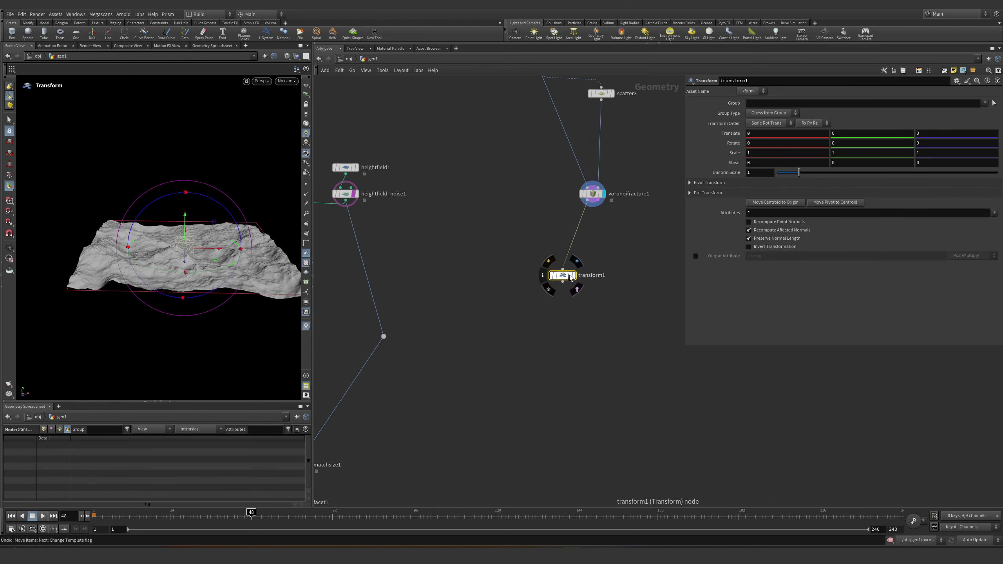
left_click(573, 276)
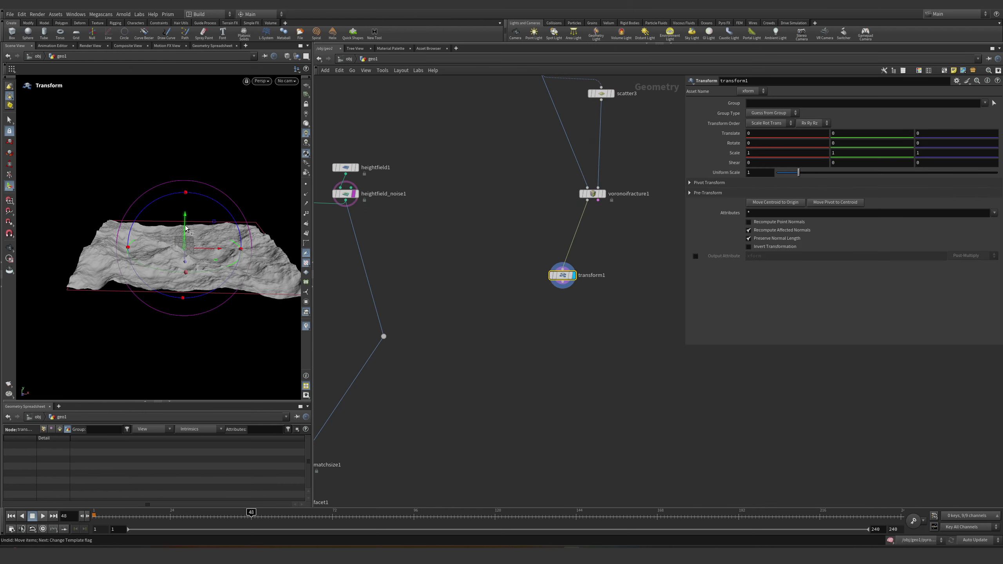
- Move the fractured box to about X -160, Y 143 and rotate it about -20 in Y and -14 in Z
mouse_move(186, 229)
left_mouse_down()
mouse_move(184, 216)
mouse_move(158, 244)
mouse_move(204, 223)
left_mouse_up()
key("r")
left_click_drag(204, 223, 195, 248, "alt")
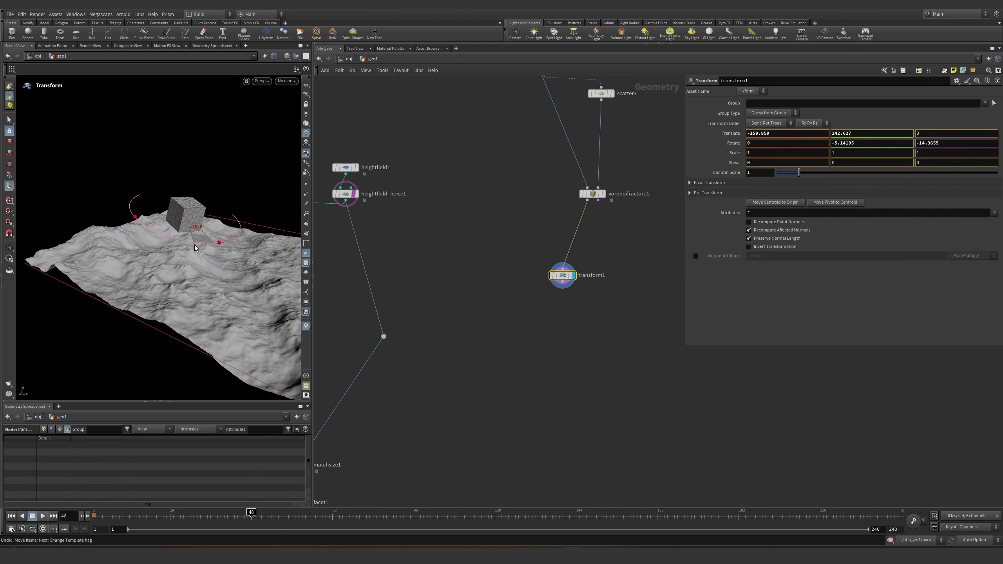
- Duplicate transform1 and move the copy's fractured box across the terrain to about 337, 119, -245
left_click_drag(569, 286, 648, 314, "alt")
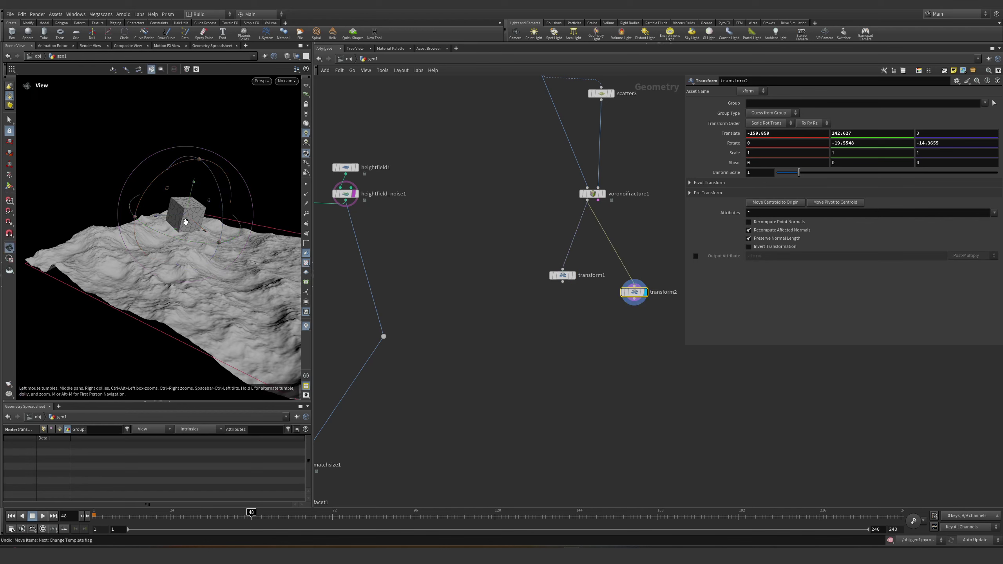
key("Return")
left_click_drag(185, 222, 261, 219)
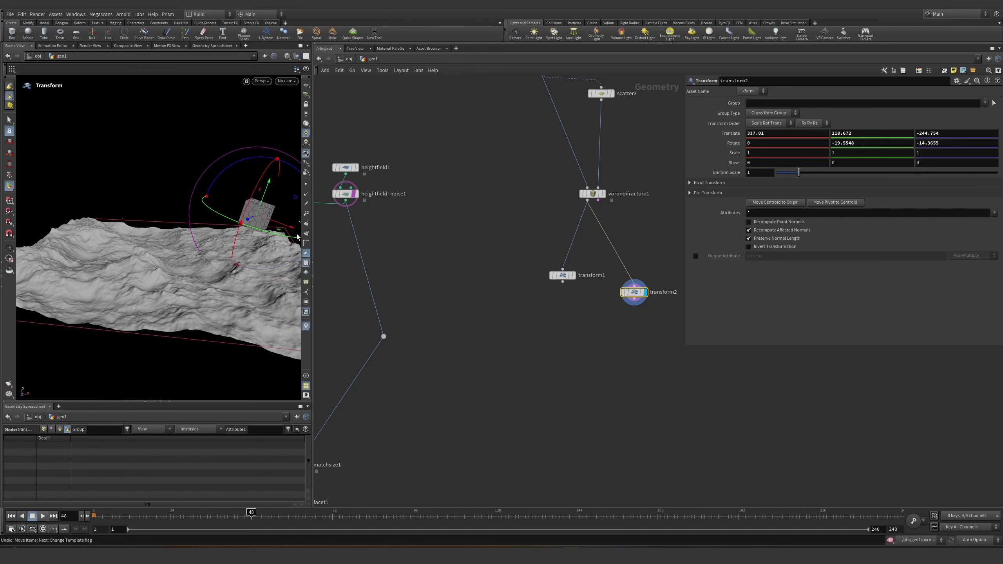
- Align transform1 level with transform2, combine both in a Merge node and display the result
left_click_drag(567, 278, 562, 295)
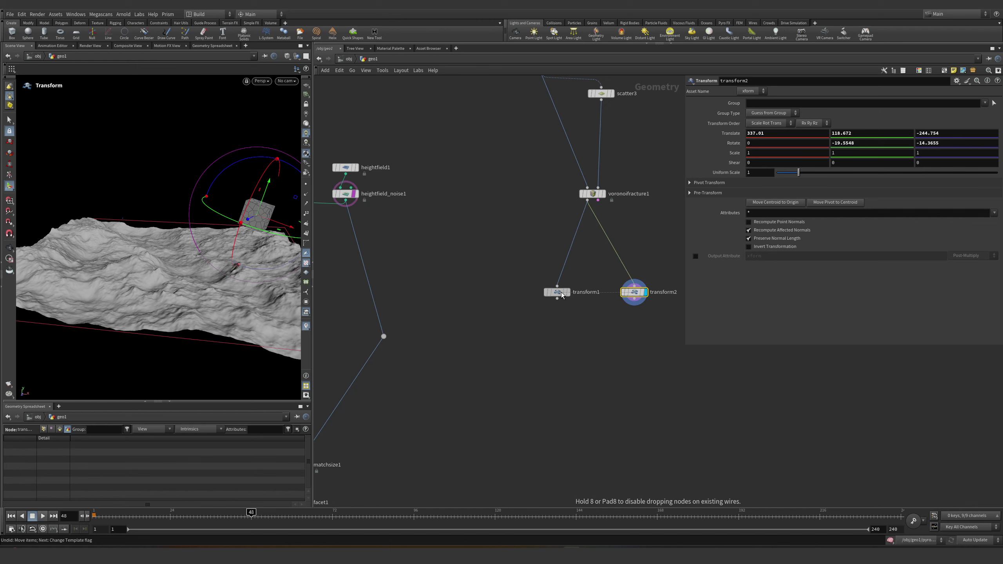
middle_click_drag(567, 304, 557, 272)
key("Tab")
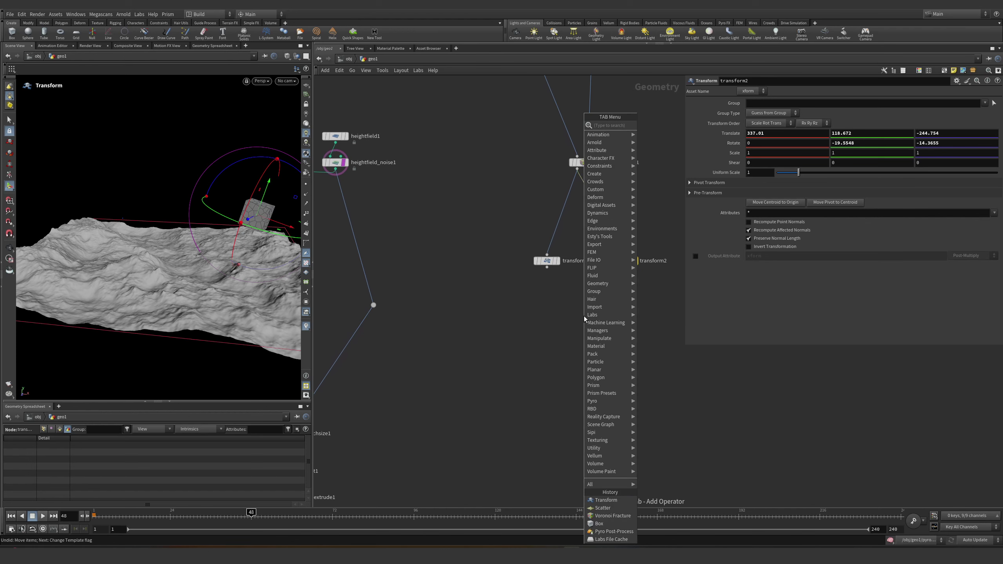
type("merge")
key("Return")
left_click(582, 315)
left_click_drag(546, 267, 583, 309)
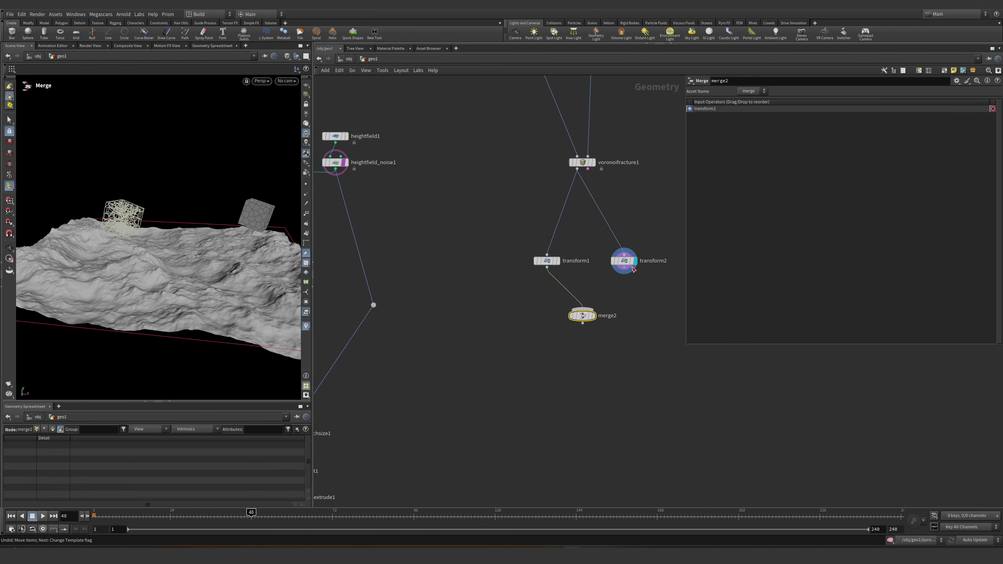
left_click_drag(633, 268, 582, 310)
middle_click_drag(652, 226, 546, 342)
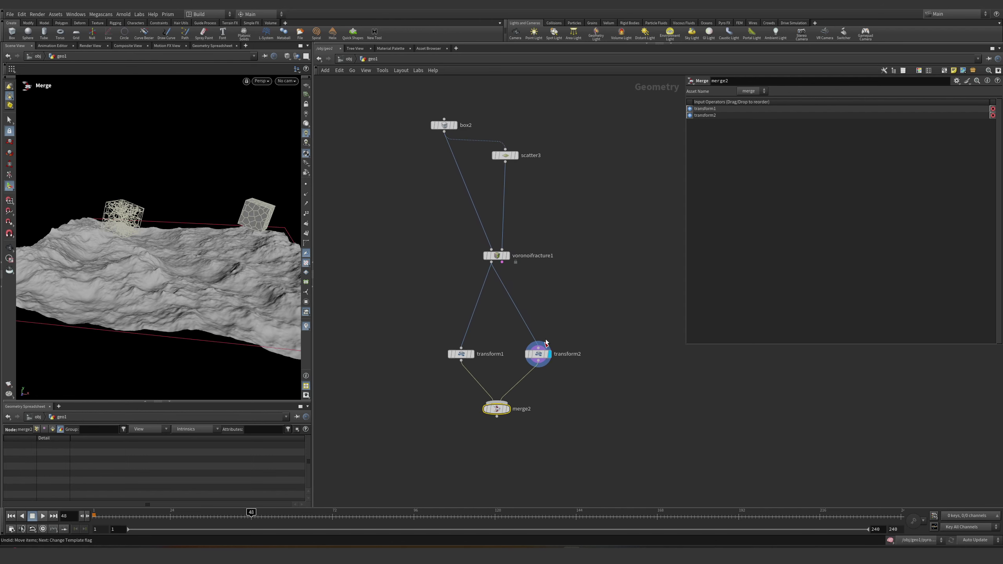
left_click(509, 409)
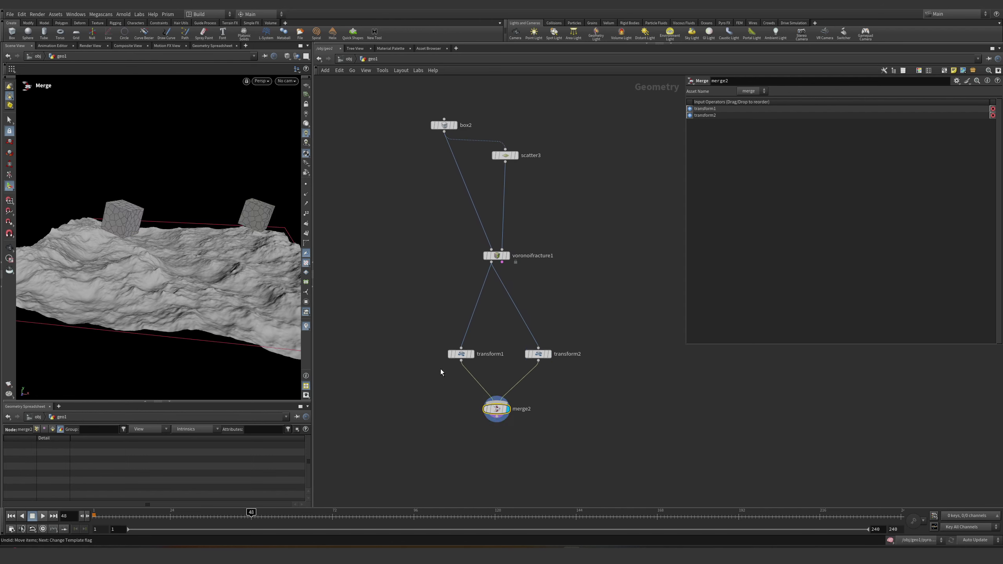
- Insert an Attribute Wrangle between transform1 and merge2 with the expression i@wedge = 0;
key("Tab")
type("wr")
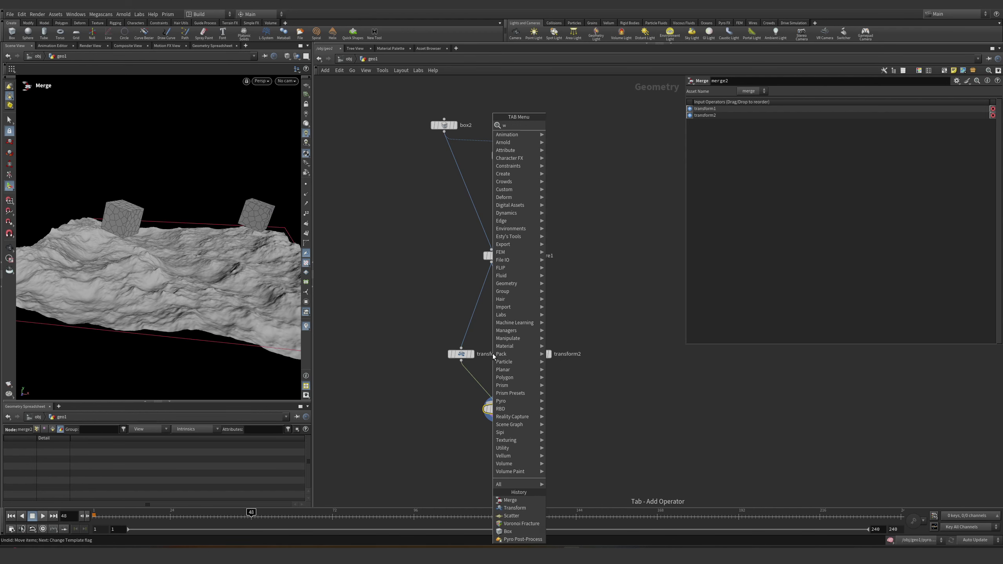
key("Down")
key("Down")
key("Up")
key("Return")
left_click(493, 357)
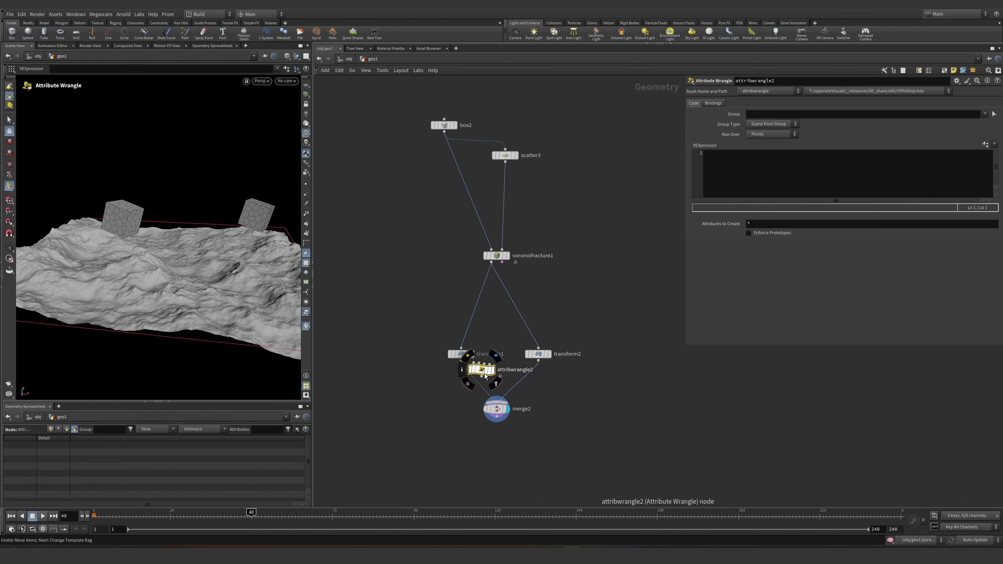
key("i")
left_click_drag(488, 373, 474, 384)
left_click(743, 204)
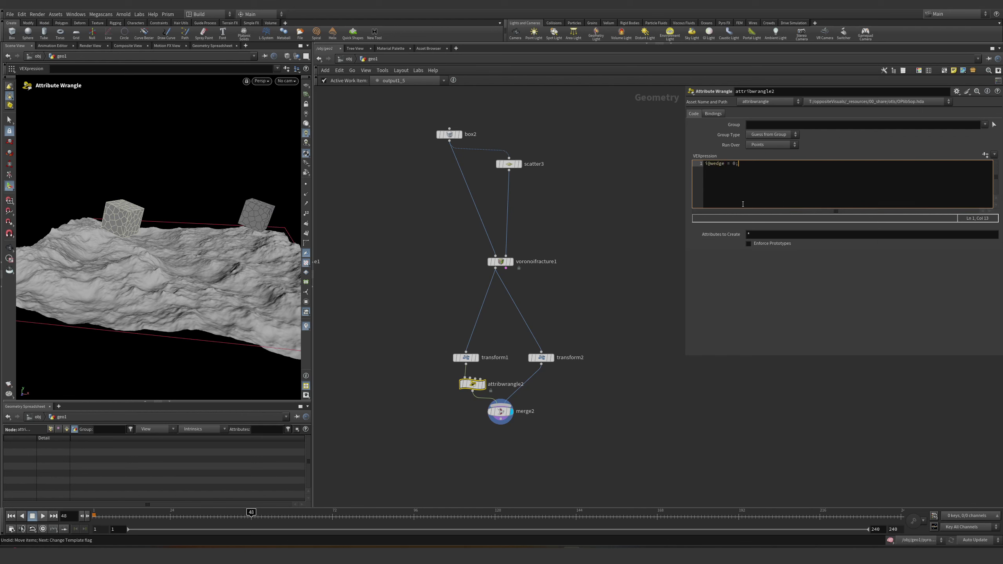
left_click(622, 382)
- Duplicate the wedge wrangle between transform2 and merge2 and set its expression to i@wedge = 1;
left_click_drag(472, 391, 531, 384)
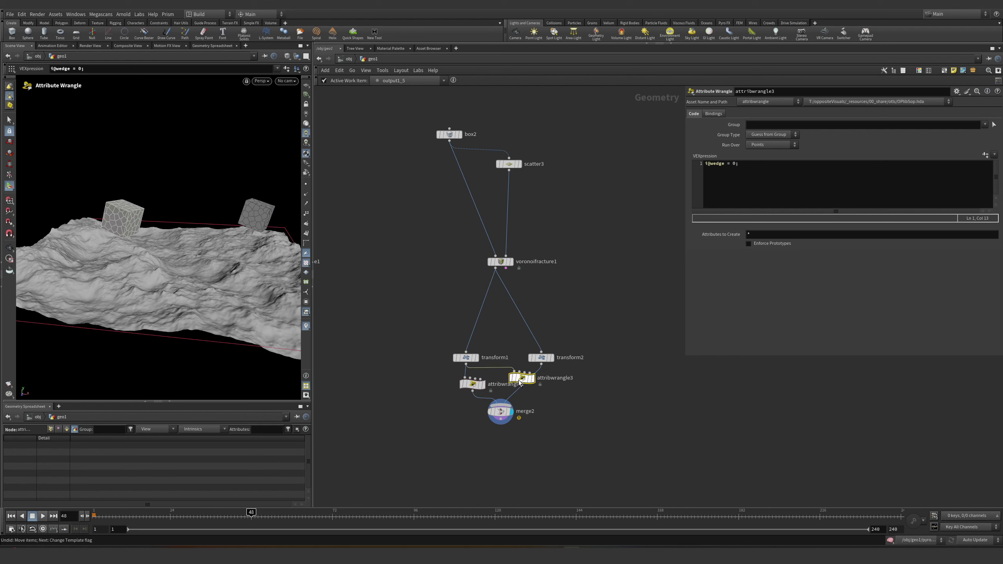
left_click(734, 163)
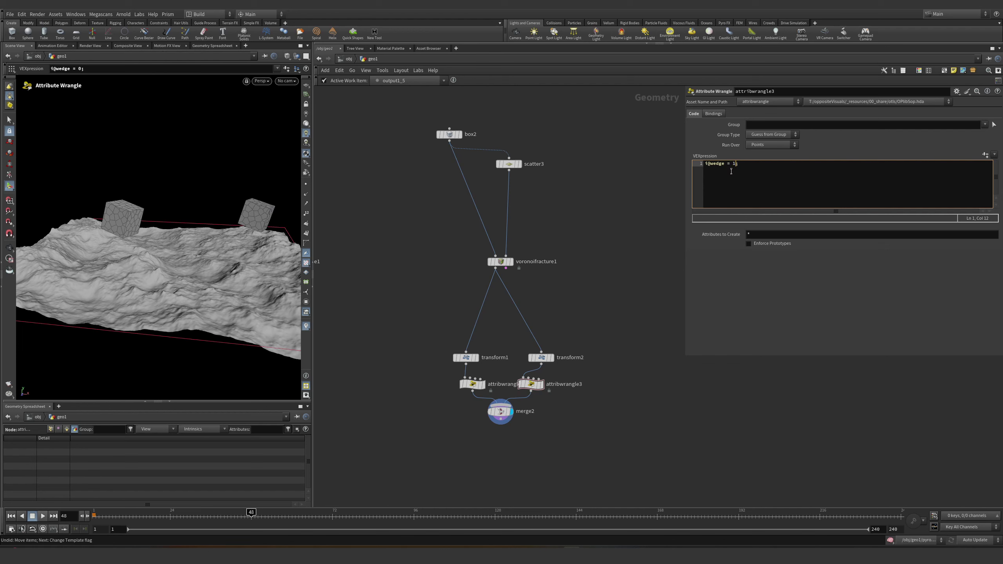
- Visualize the wedge attribute of merge2 on the two fractured boxes and inspect their colours from above
left_click(500, 411)
middle_click(500, 411)
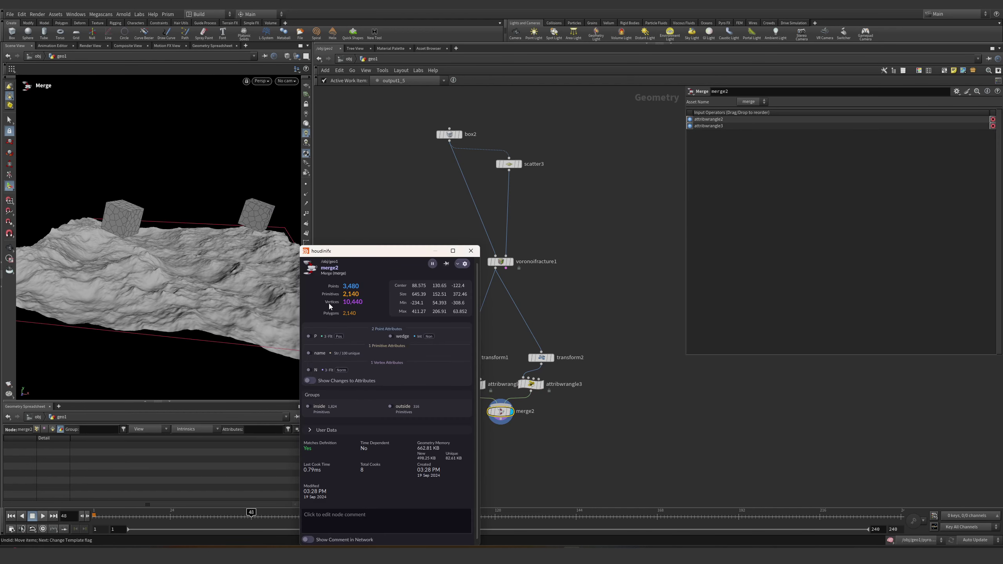
left_click(390, 336)
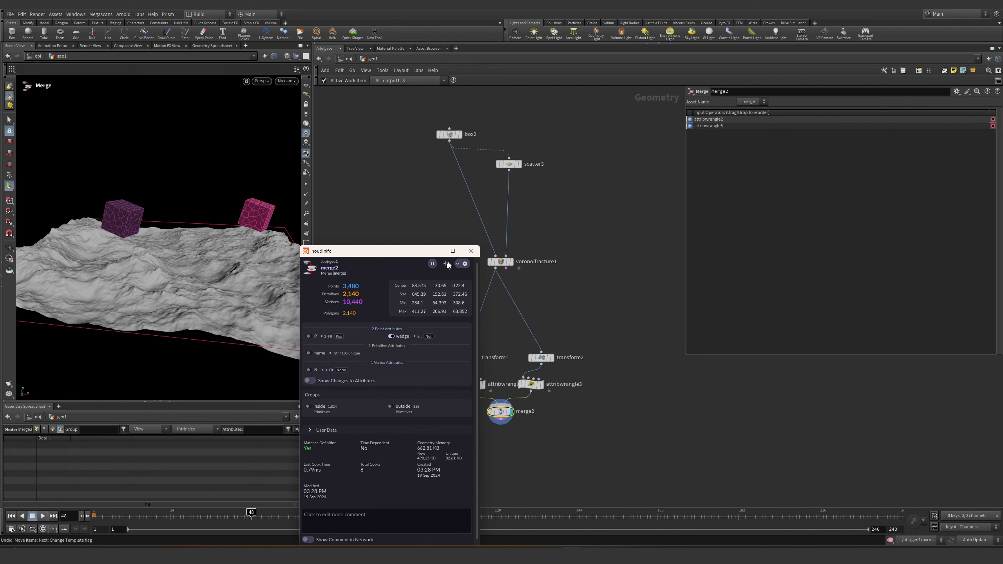
key("Escape")
left_click_drag(253, 237, 223, 302)
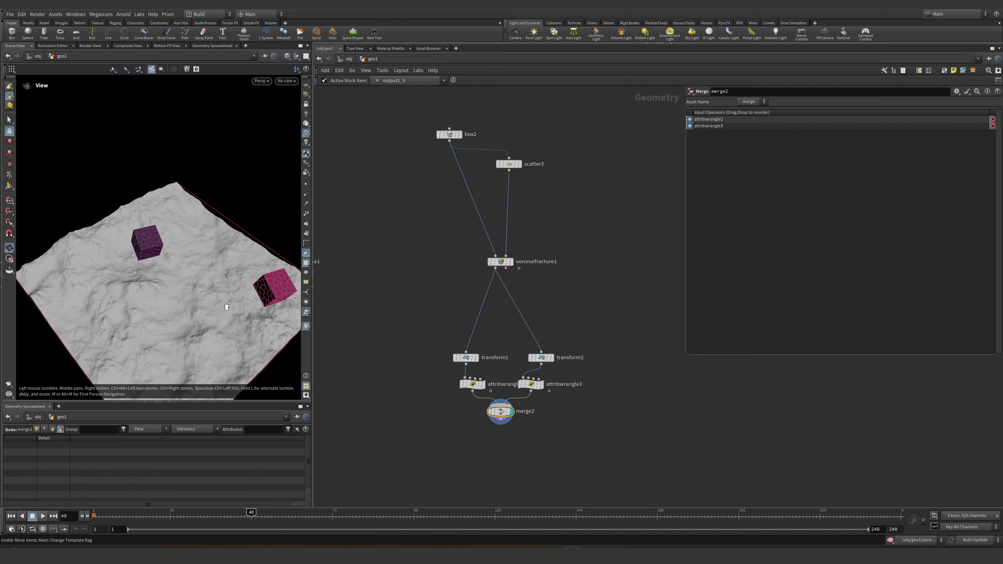
- Rotate the second fractured box in transform2 to about 27.8, 33.0 and 29.7 degrees, and reselect merge2
left_click(541, 357)
key("Return")
mouse_move(287, 336)
left_mouse_down()
mouse_move(276, 316)
mouse_move(282, 324)
left_mouse_up()
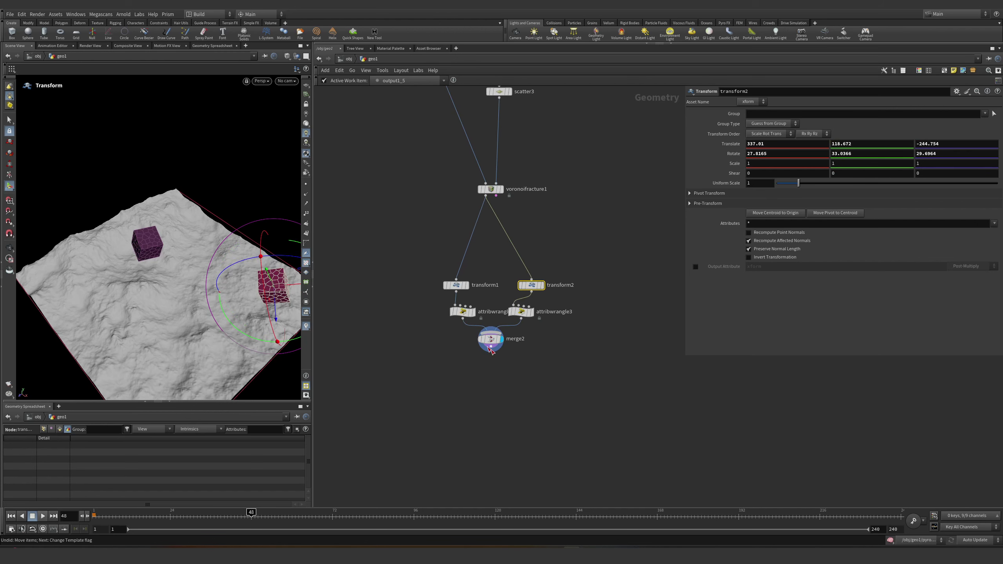
left_click(490, 338)
- Select the eight nodes of the fractured-box network and move them farther away from the terrain network
scroll(559, 356, "down", 3)
scroll(552, 352, "up", 3)
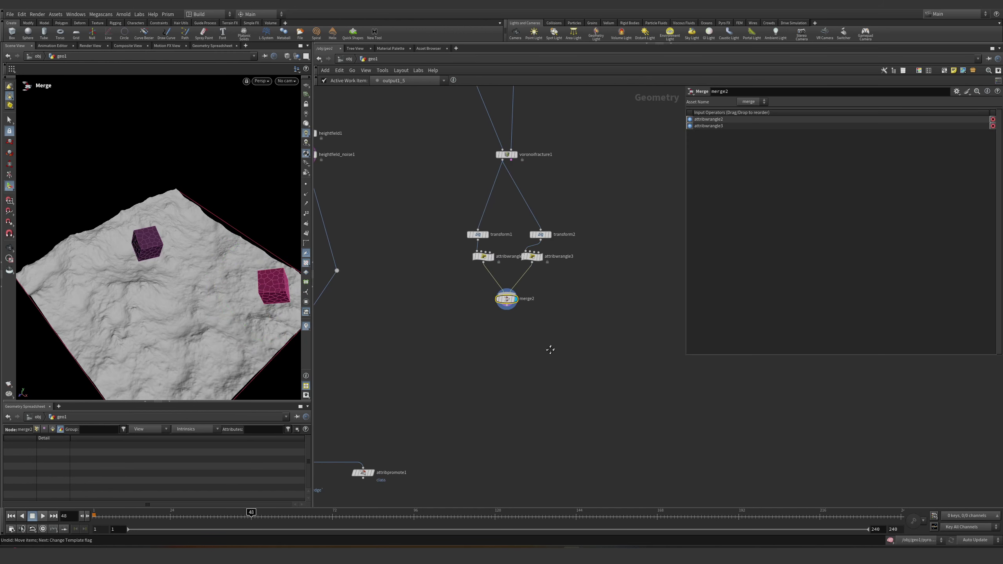
scroll(620, 315, "down", 3)
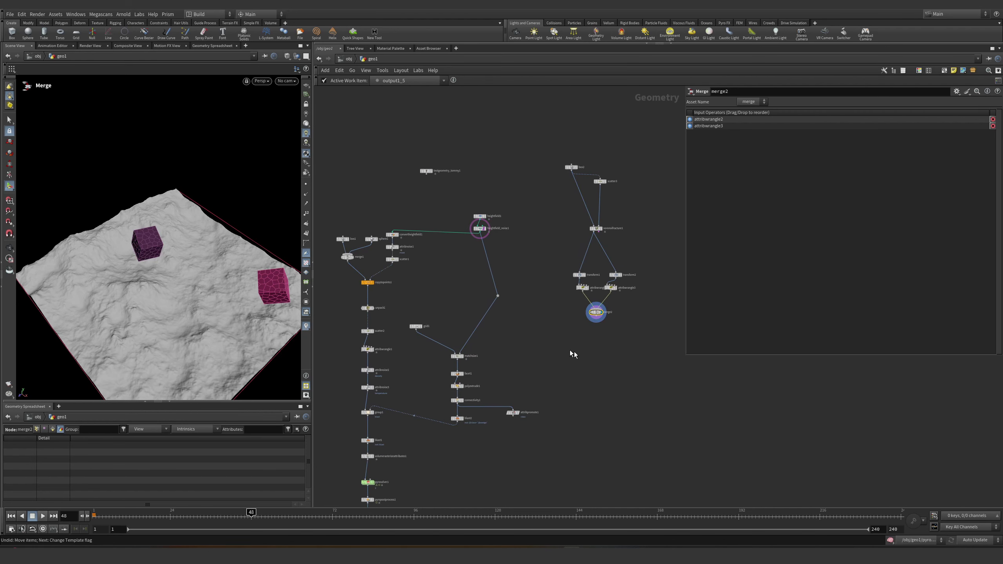
middle_click_drag(573, 351, 529, 320)
key("shift+u")
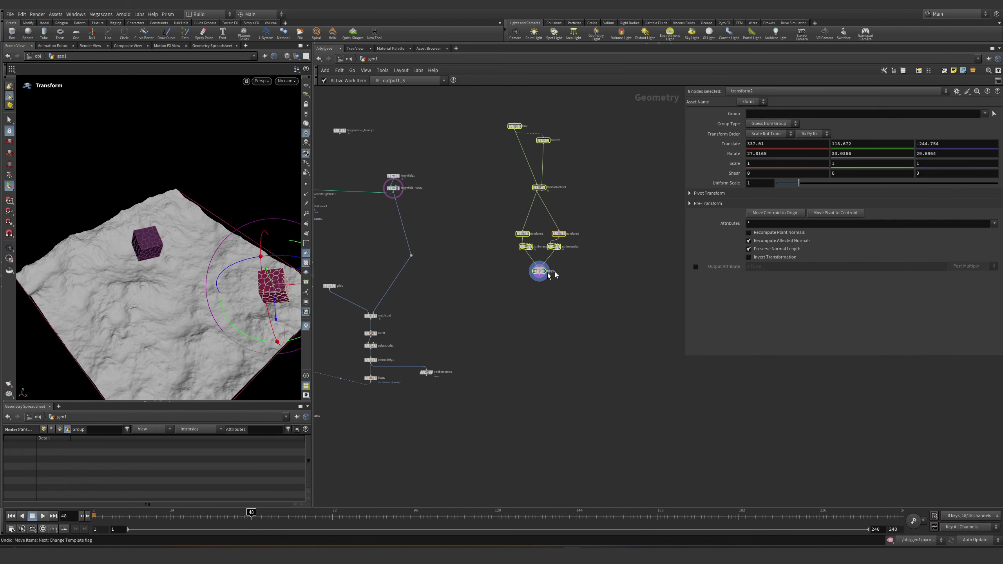
- Duplicate the vdb Labs File Cache node below the fractured-box network and disconnect the copy's input
scroll(527, 368, "down", 3)
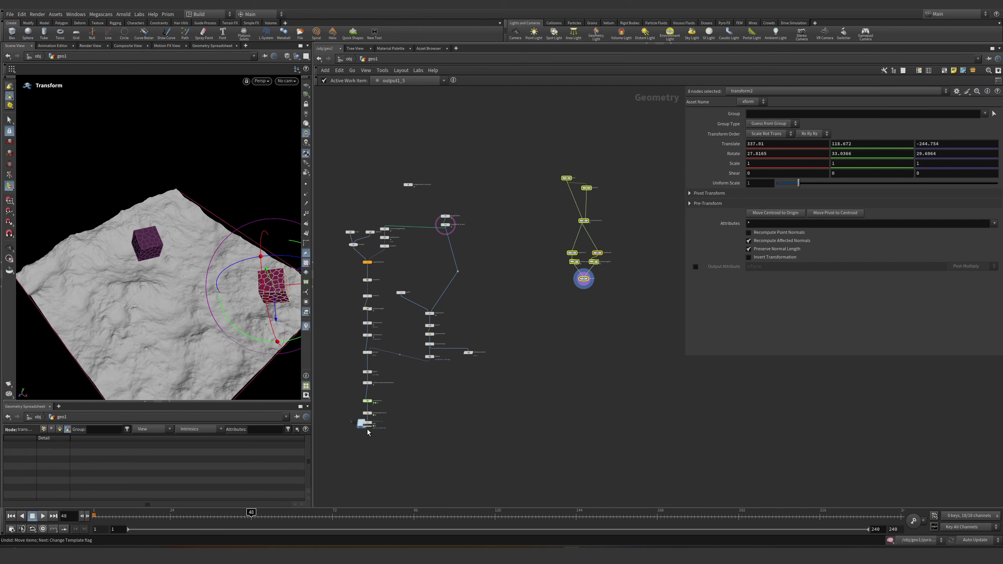
left_click_drag(365, 424, 561, 381, "alt")
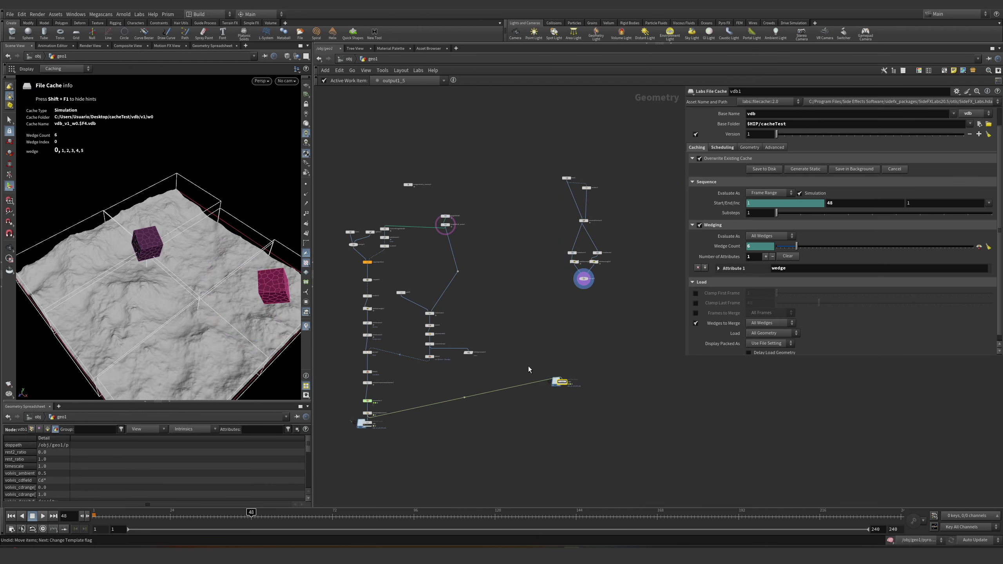
left_click_drag(525, 351, 525, 354)
- Branch an Attribute Promote node off merge2 and display it
scroll(580, 277, "up", 5)
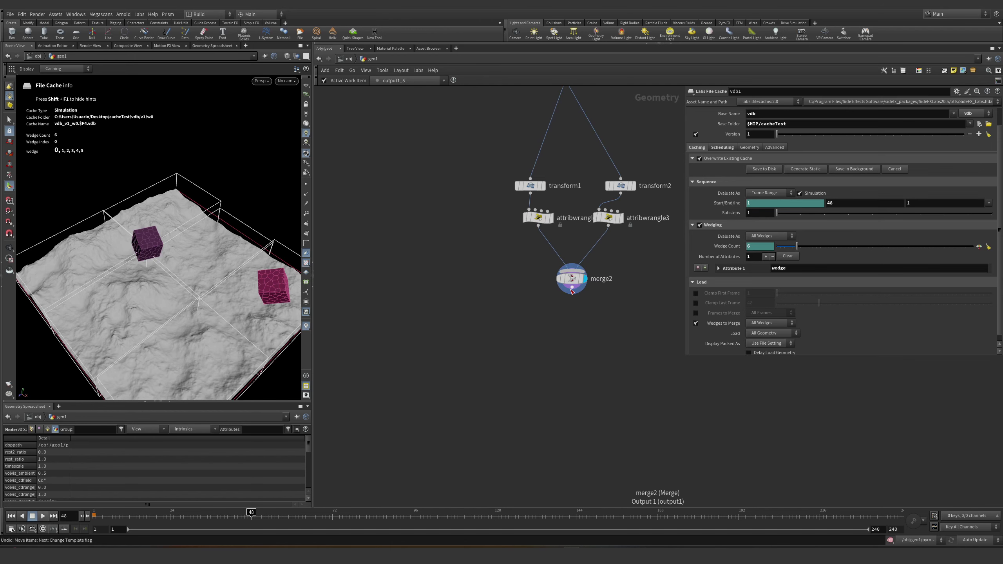
left_click(482, 266)
left_click(595, 298)
type("attribpromote")
key("Return")
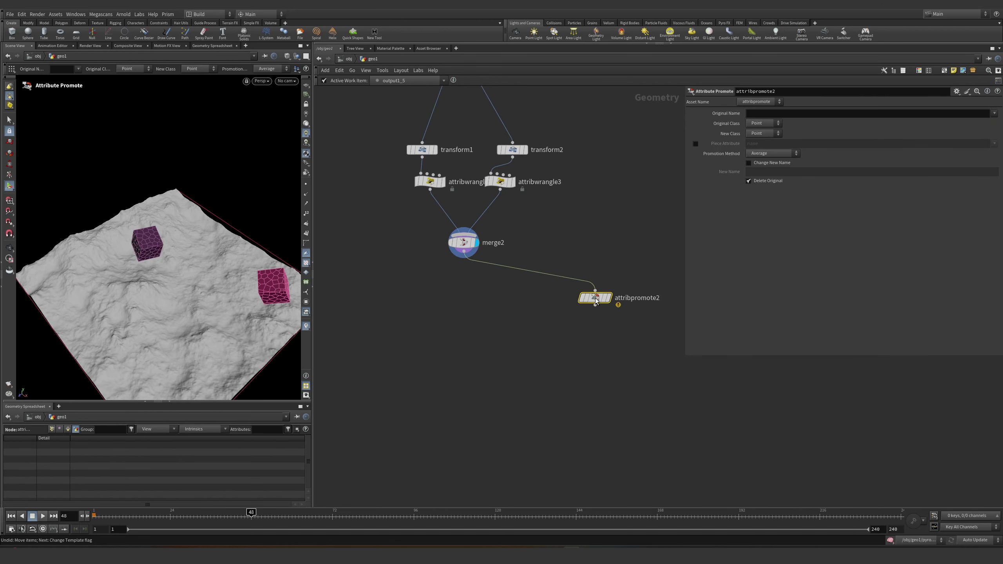
left_click(600, 301)
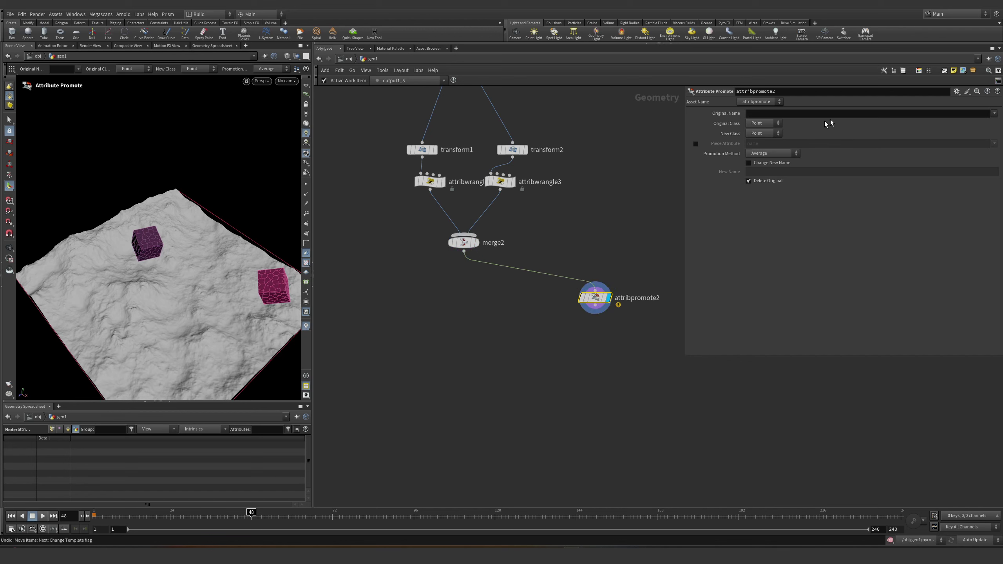
- Promote the wedge attribute from Point to Detail in attribpromote2 using the Maximum promotion method
left_click(978, 130)
left_click(764, 133)
left_click(764, 163)
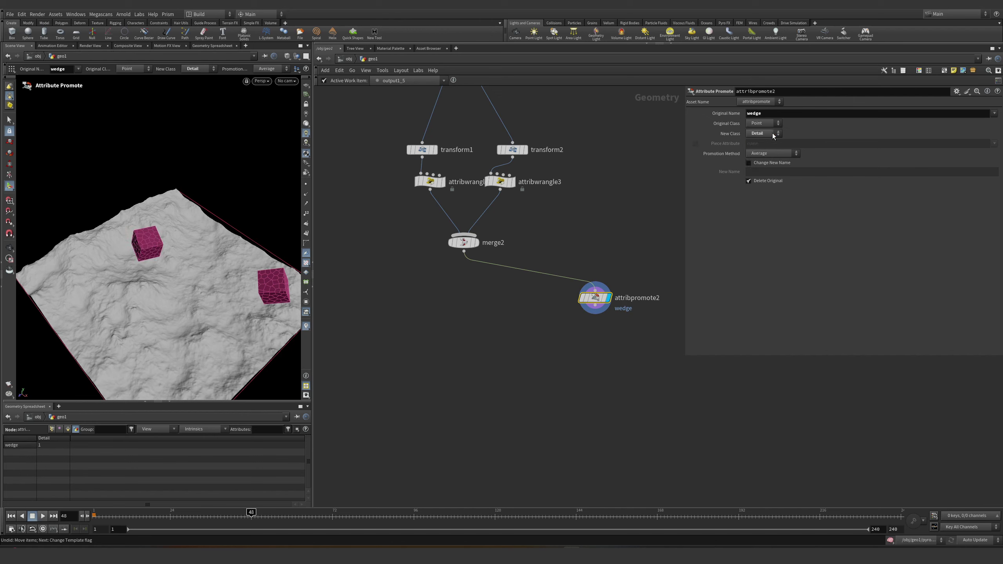
left_click(771, 154)
left_click(767, 164)
middle_click_drag(603, 303, 574, 268)
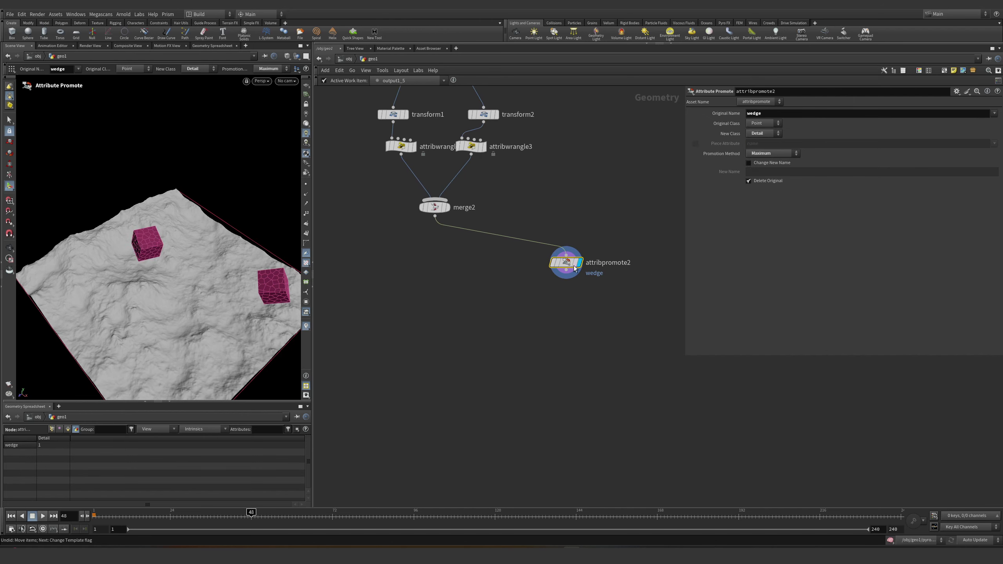
- Select the duplicated file cache and show dependency links for selected nodes in the network
middle_click_drag(517, 283, 550, 217)
left_click_drag(477, 352, 366, 488)
left_click(339, 70)
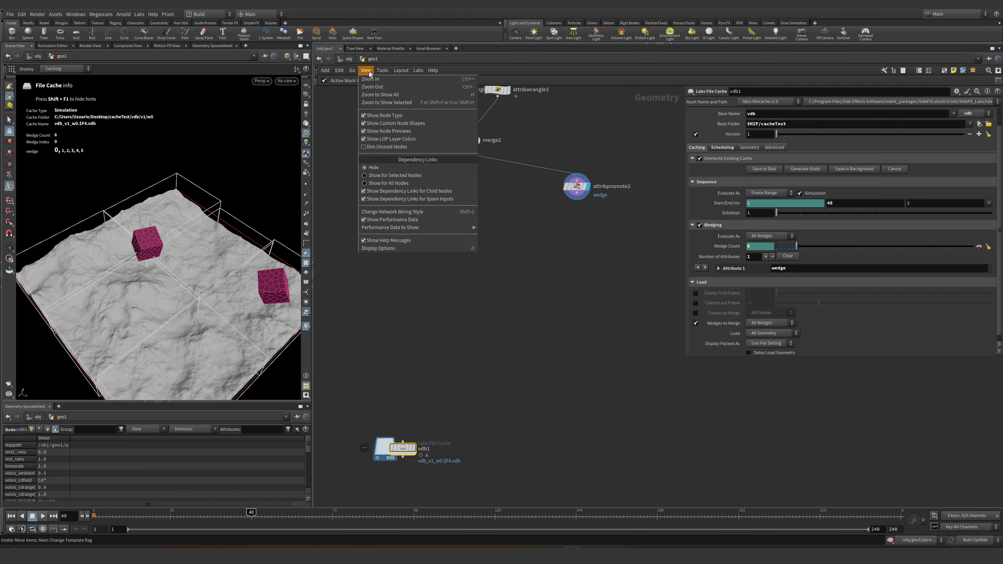
key("Escape")
left_click(352, 72)
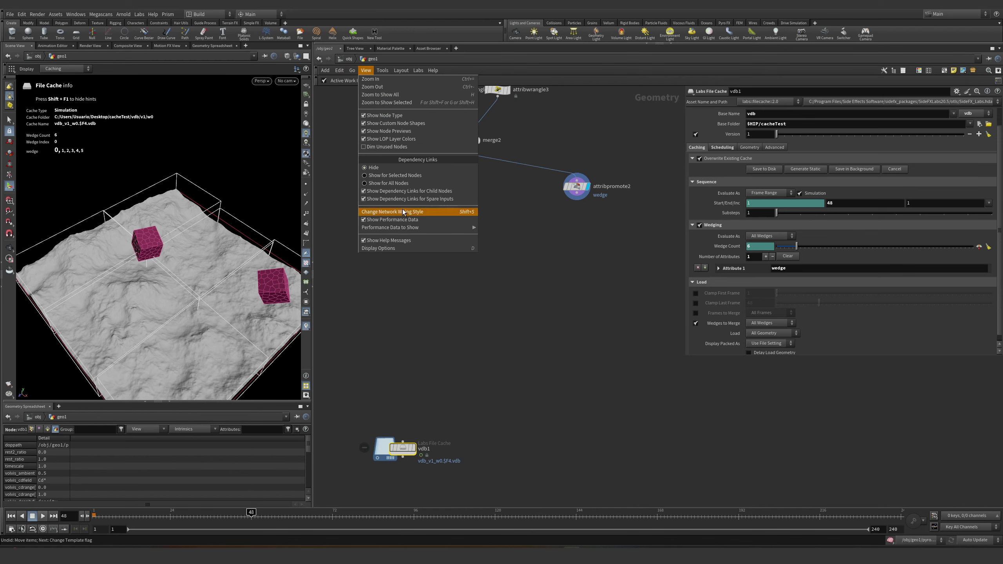
left_click(395, 176)
scroll(393, 310, "up", 3)
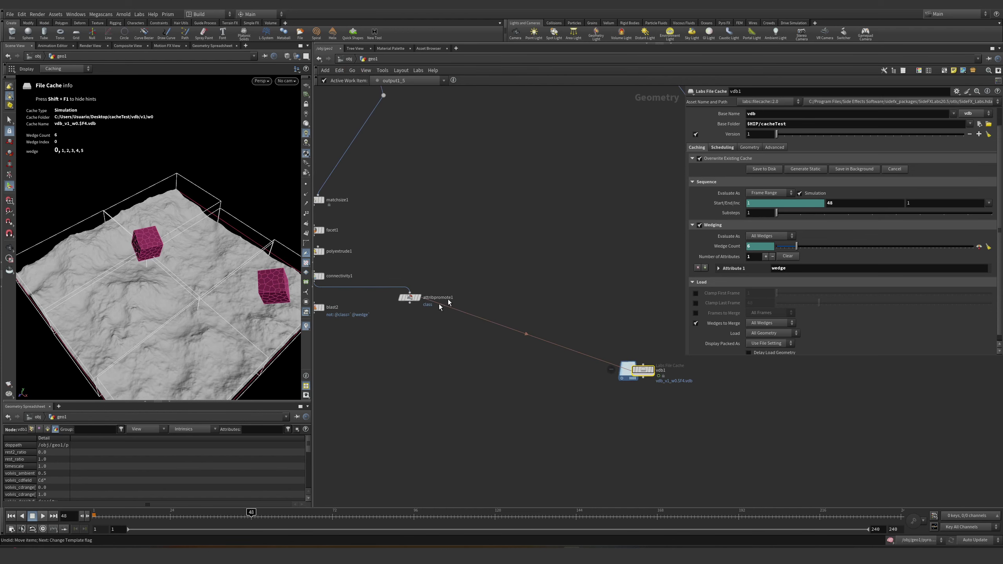
- Set the Wedge Count expression of vdb1 to detail("/obj/geo1/attribpromote2", "wedge",0)+1
left_click(591, 183)
left_click_drag(545, 287, 405, 449)
left_click(728, 247)
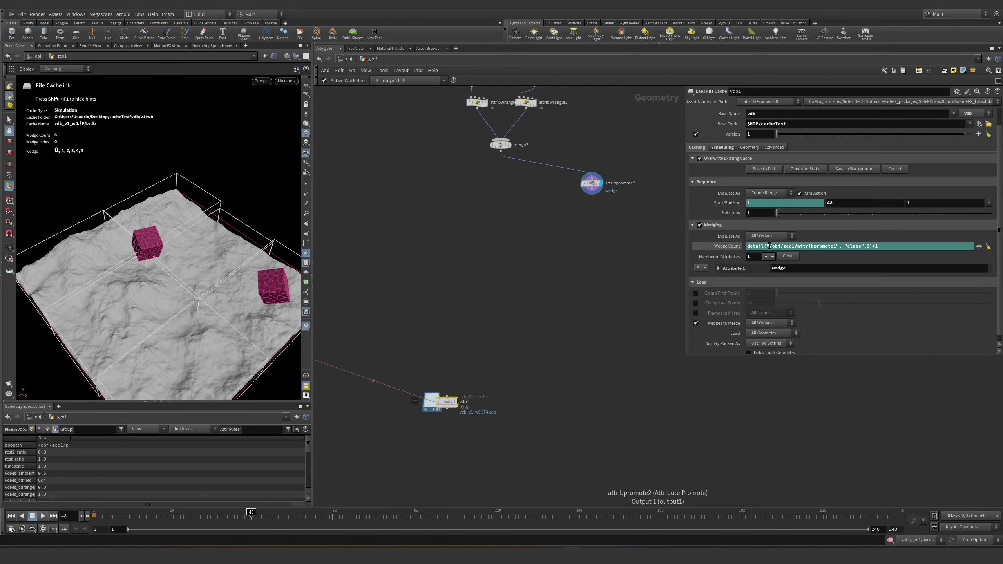
left_click_drag(769, 246, 788, 246)
type("/obj/geo1/attribpromote2")
key("Return")
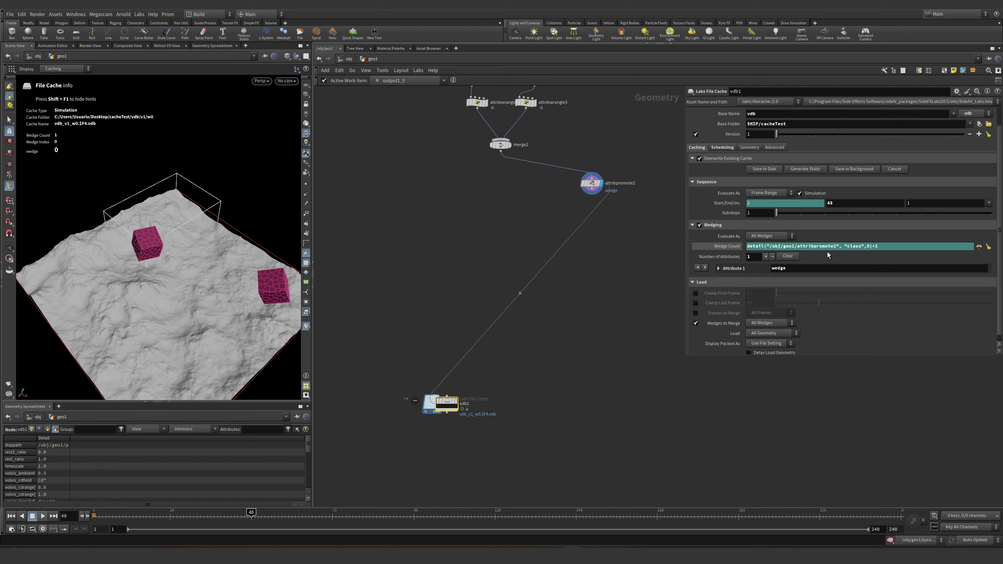
double_click(846, 247)
type("wedge")
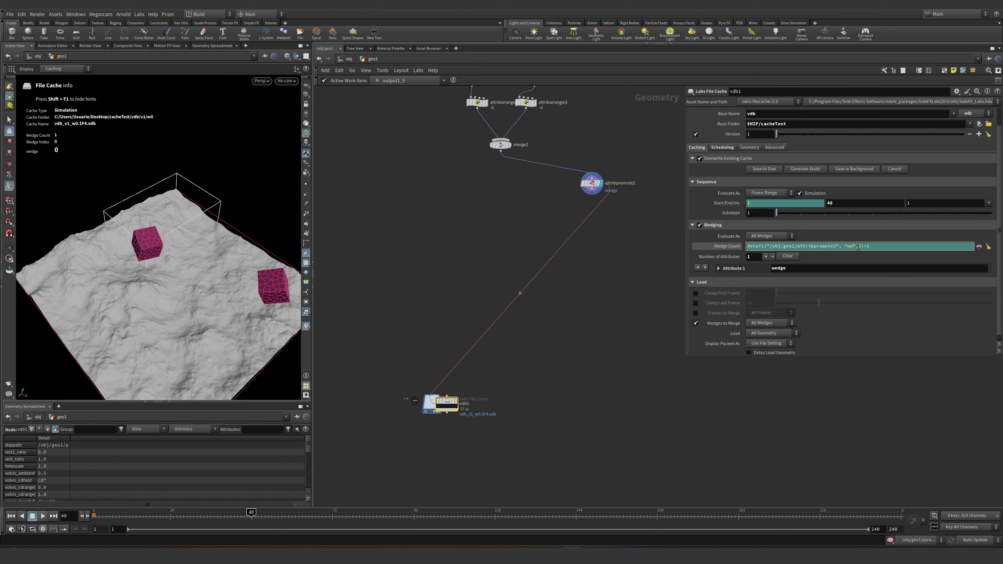
key("Return")
scroll(486, 378, "up", 5)
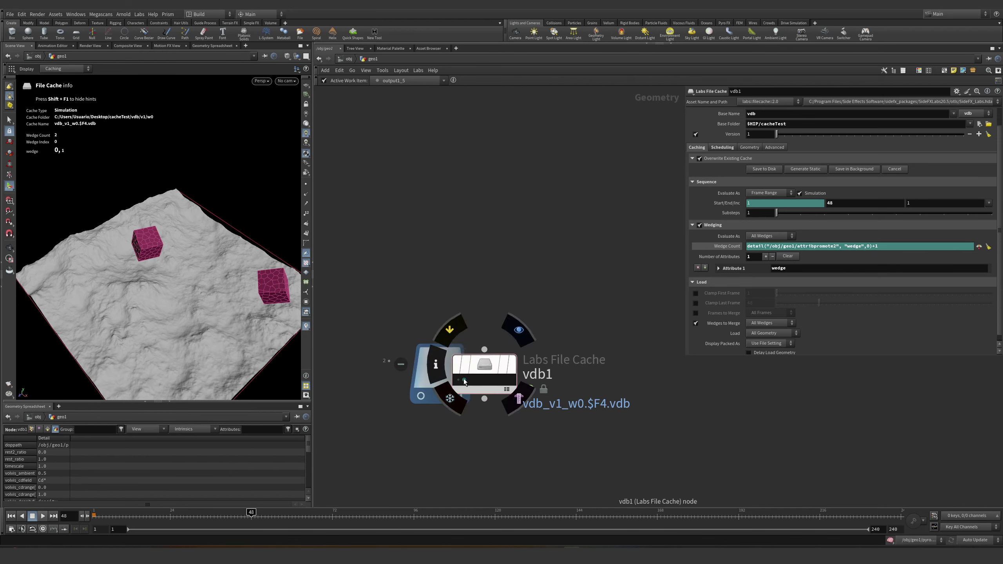
scroll(520, 298, "down", 3)
scroll(521, 299, "down", 8)
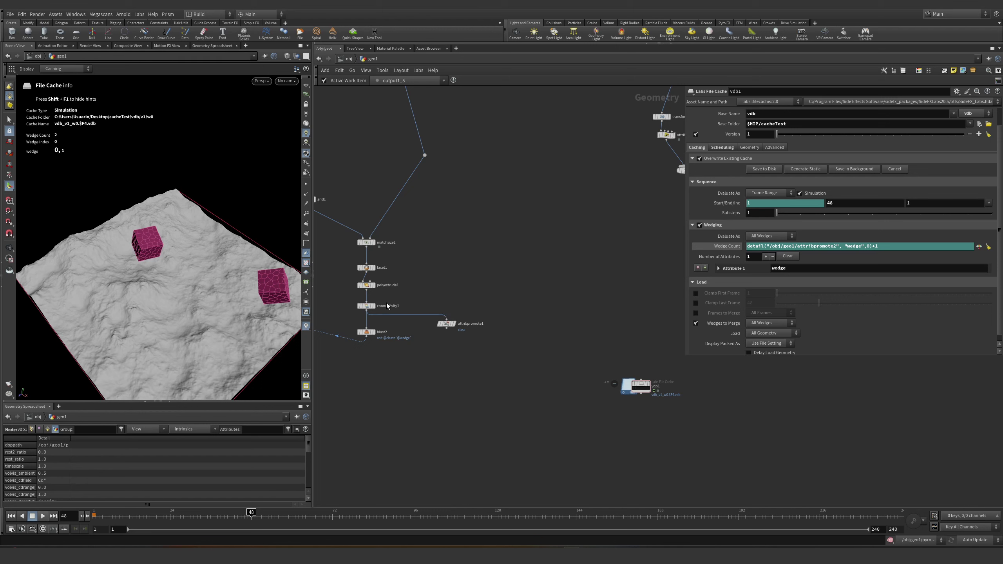
left_click_drag(449, 314, 668, 237)
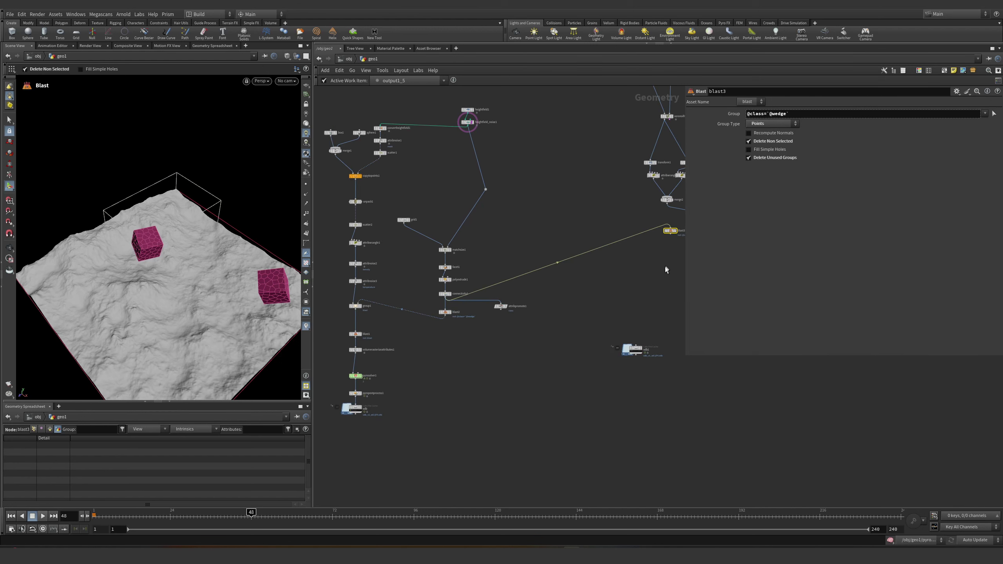
scroll(668, 237, "up", 3)
left_click_drag(545, 199, 553, 274)
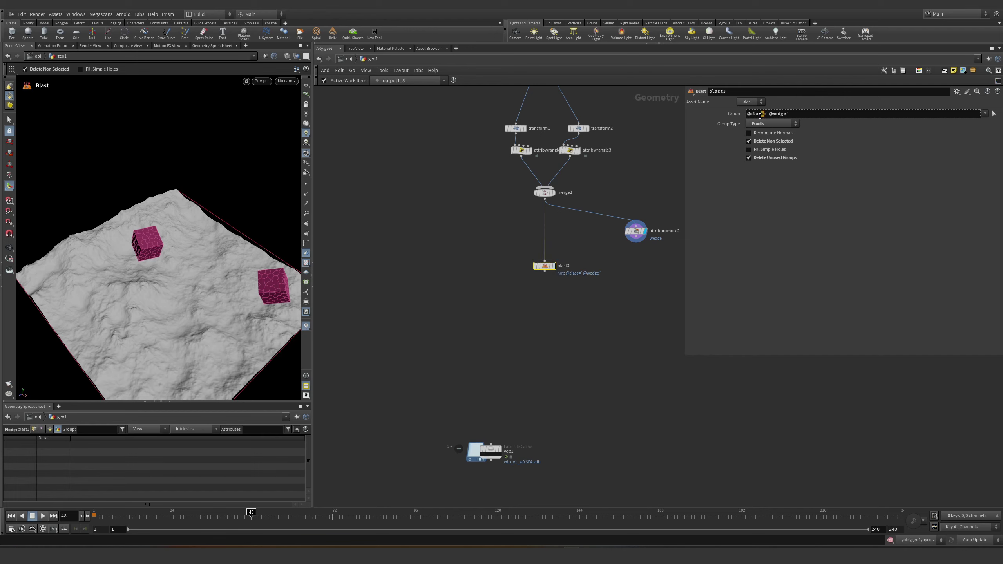
type("wedge")
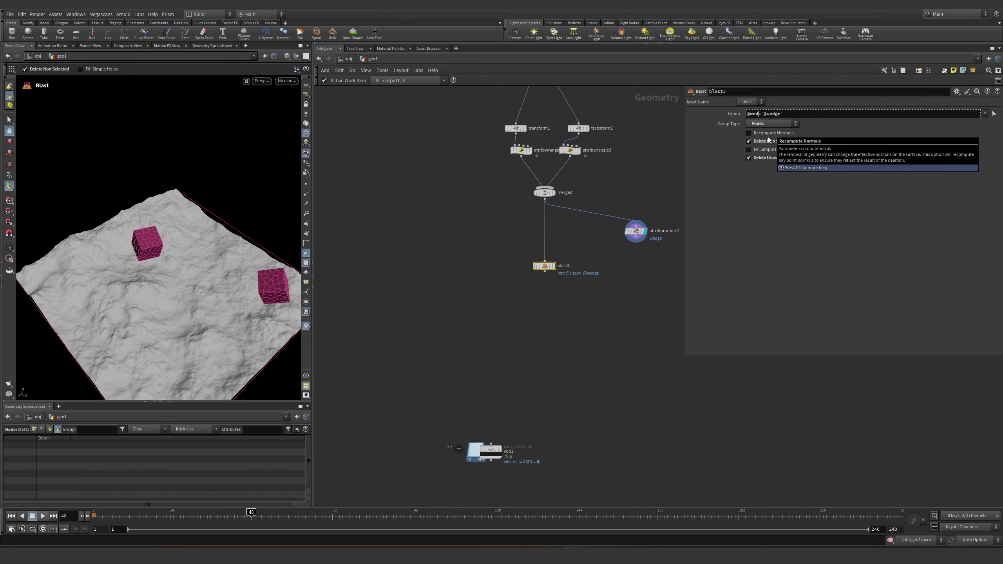
left_click(616, 328)
- Bring the vdb1 cache below blast3 and display blast3 for its first wedge work item
scroll(525, 434, "up", 3)
left_click_drag(473, 457, 550, 327)
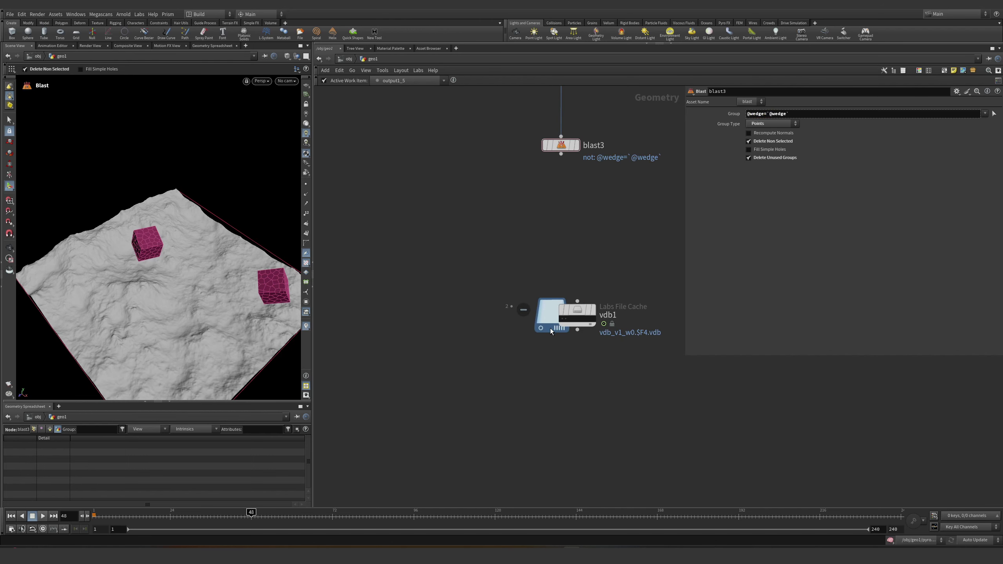
left_click(563, 323)
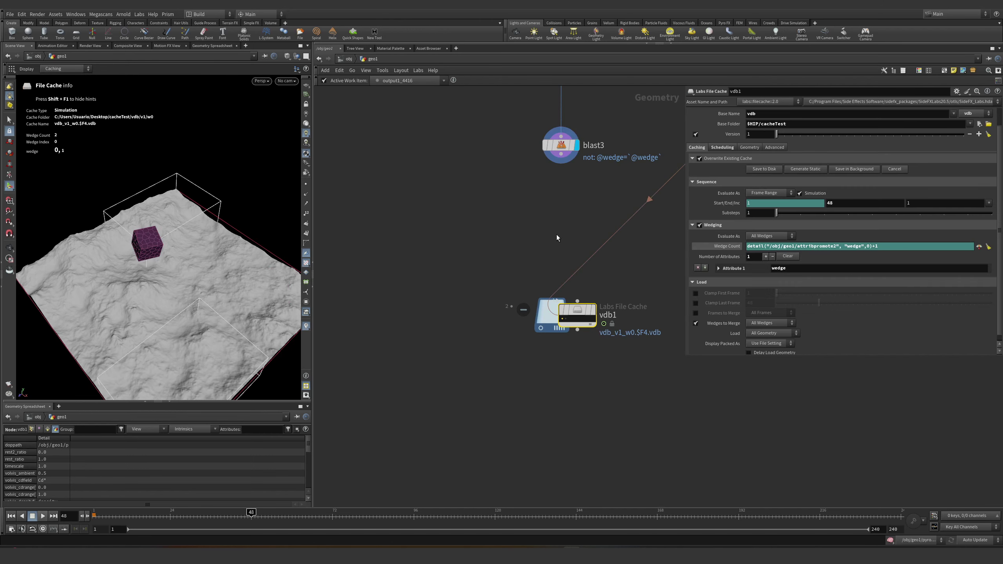
- Add an RBD Bullet Solver between blast3 and vdb1 and connect blast3 to its first input
key("Tab")
type("r")
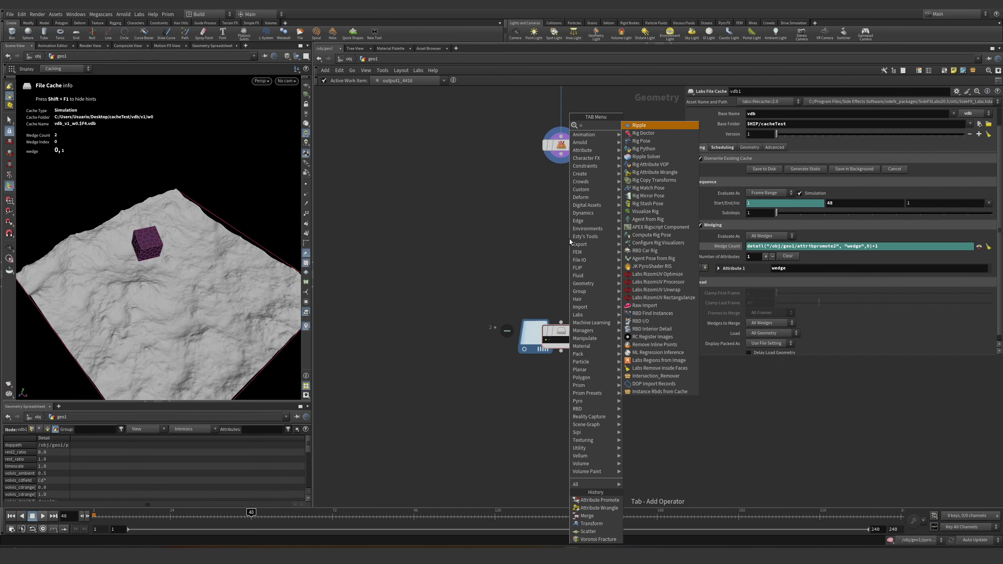
key("Return")
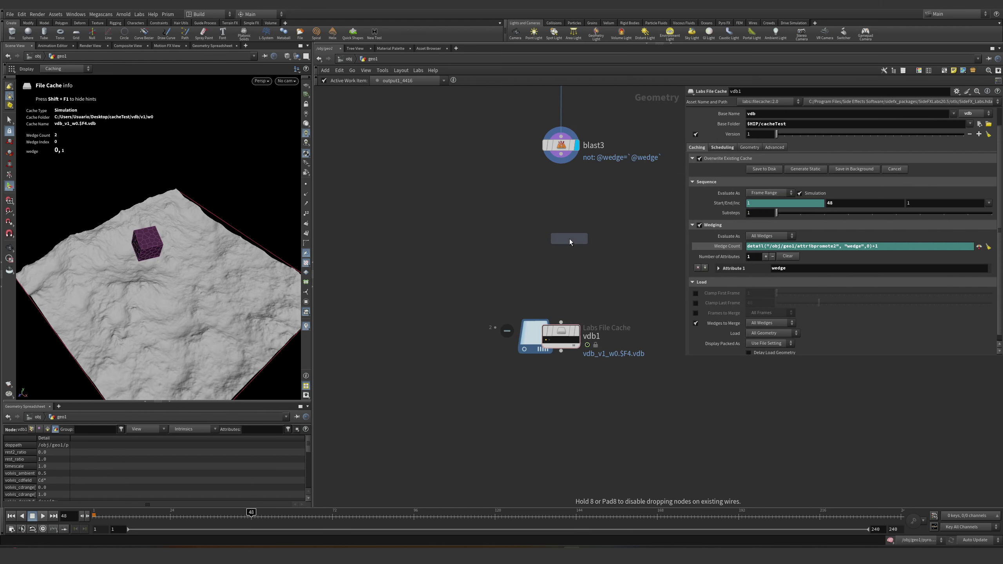
left_click(572, 238)
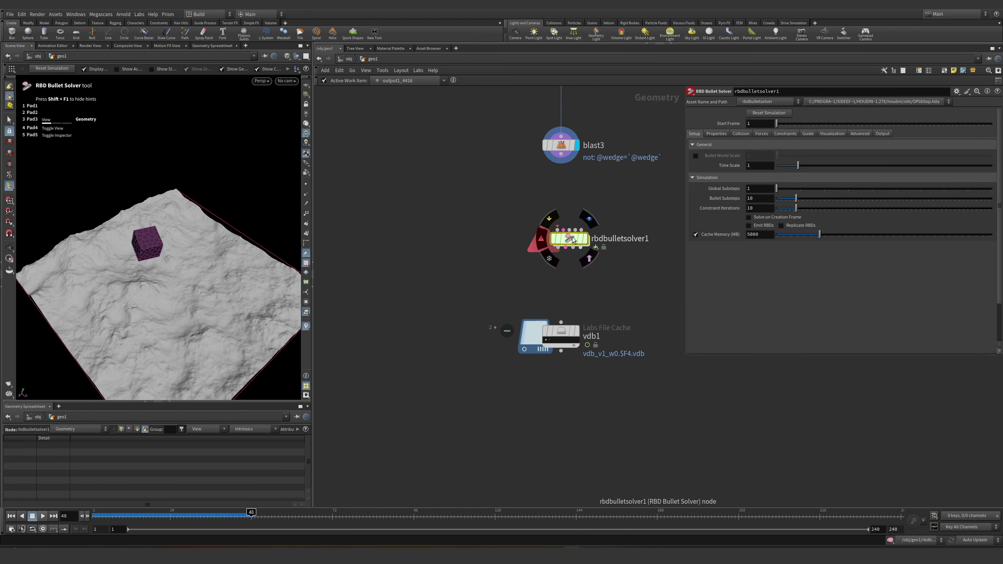
left_click(561, 155)
left_click(549, 229)
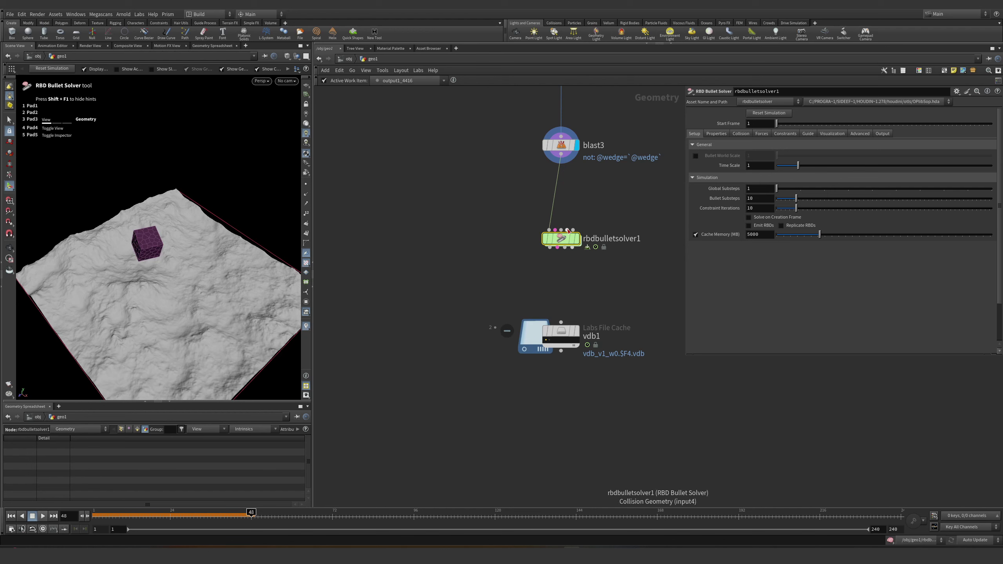
- Duplicate heightfield_noise1 beside the original terrain nodes
scroll(551, 289, "down", 3)
scroll(571, 285, "up", 2)
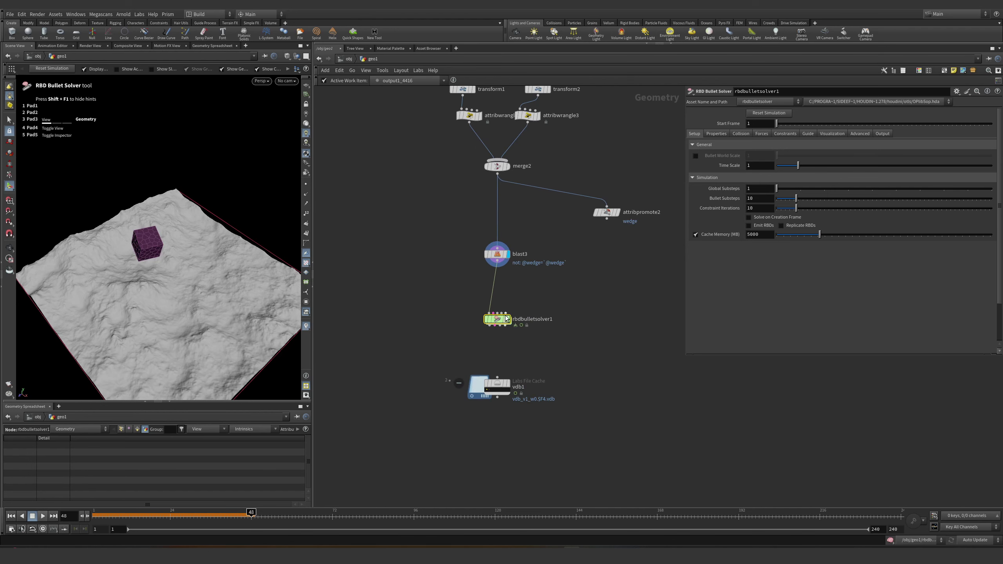
scroll(570, 285, "down", 4)
middle_click_drag(539, 164, 662, 163)
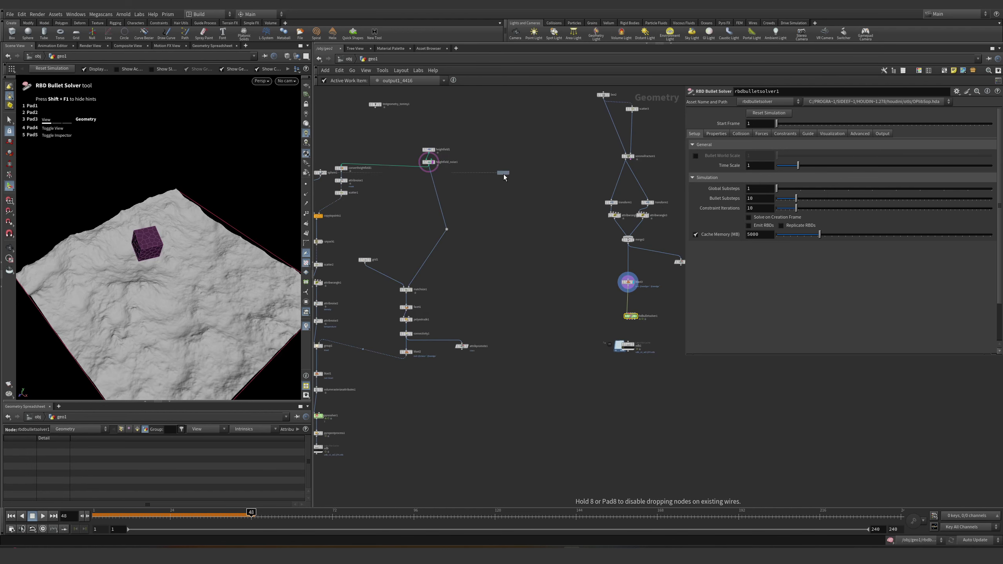
left_click_drag(429, 162, 502, 173, "alt")
- Insert a HeightField Resample node between the heightfield and the duplicated noise node, placed just before heightfield_noise2
key("Tab")
type("resam")
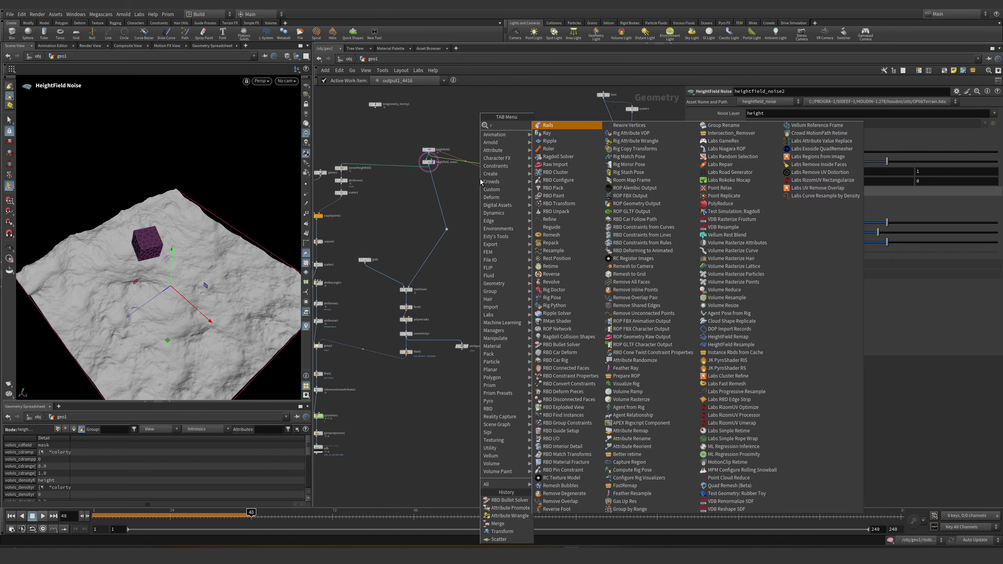
key("Down")
key("Down")
key("Down")
key("Down")
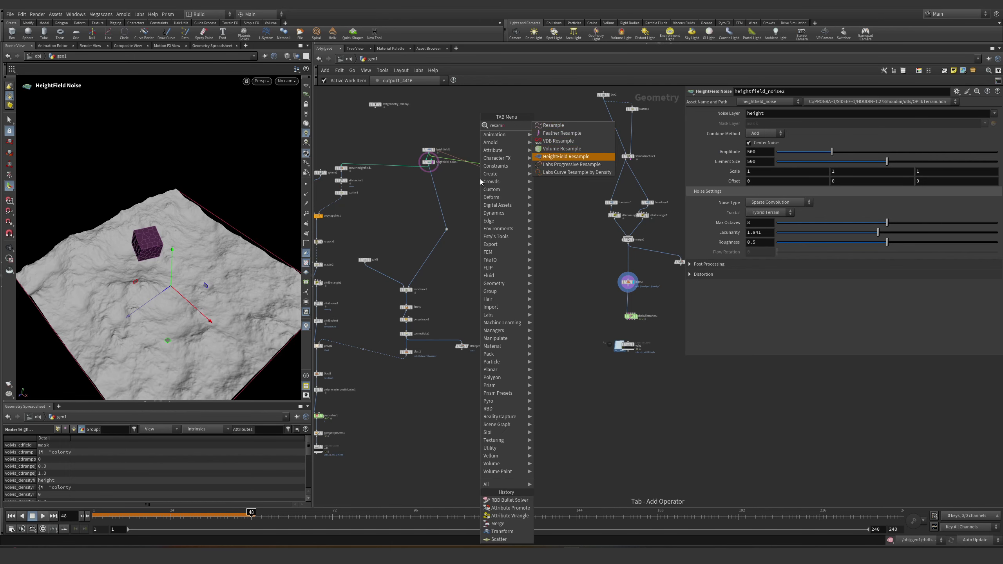
key("Return")
left_click(481, 181)
left_click_drag(481, 183, 480, 168)
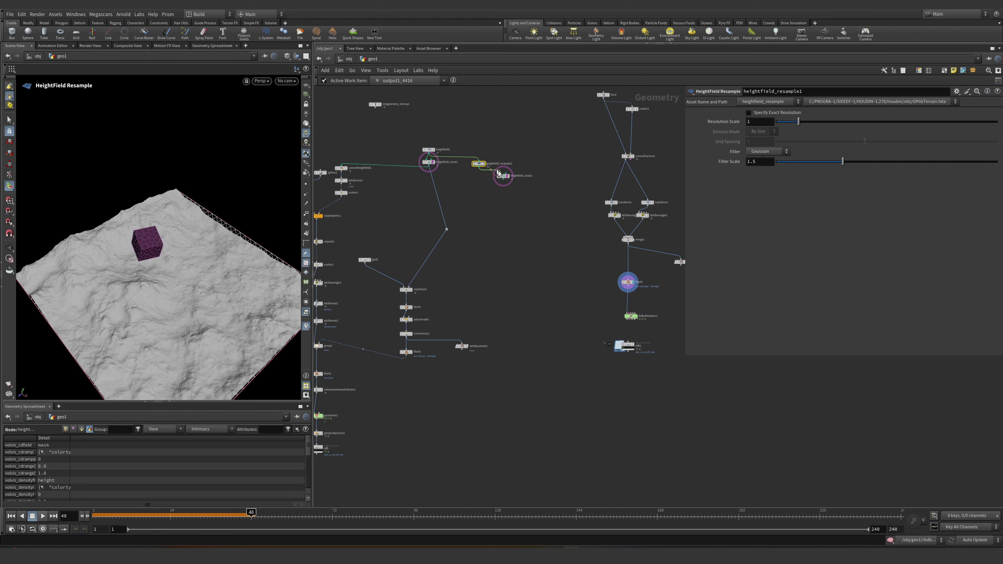
- Display heightfield_noise2 and try a Resolution Scale of 2 on heightfield_resample1
left_click(508, 176)
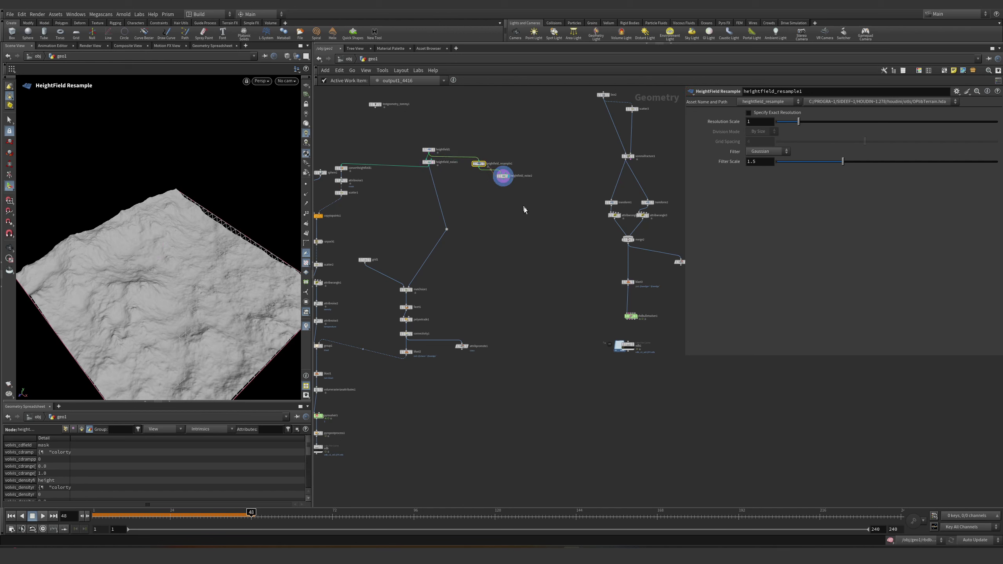
scroll(524, 209, "up", 4)
left_click_drag(445, 161, 419, 116)
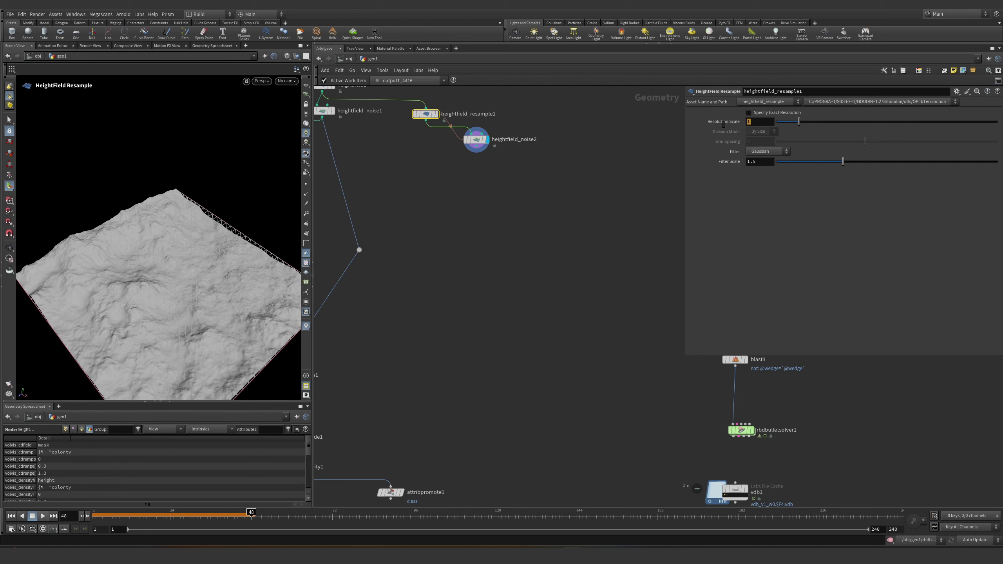
key("Return")
type("2")
key("Return")
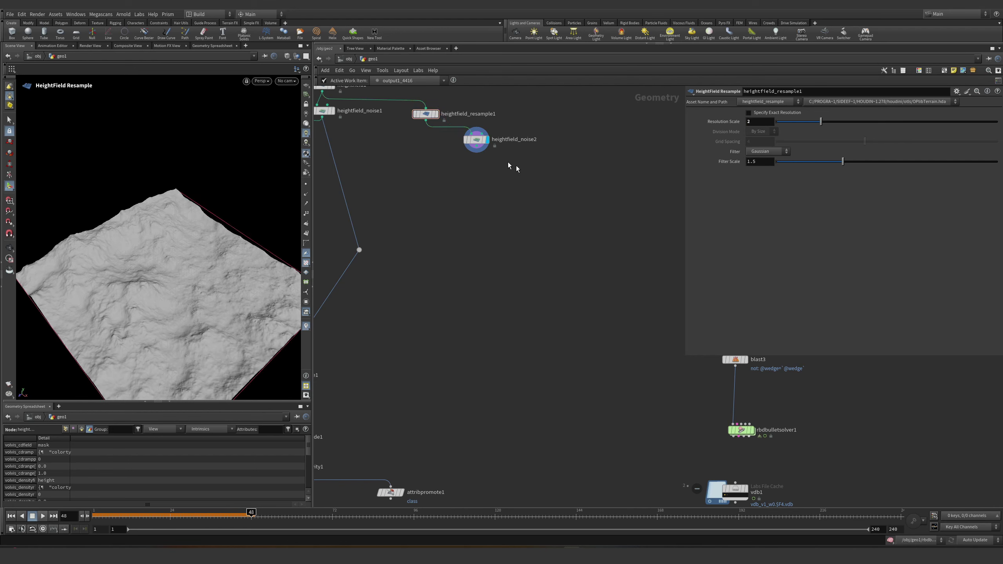
middle_click(428, 114)
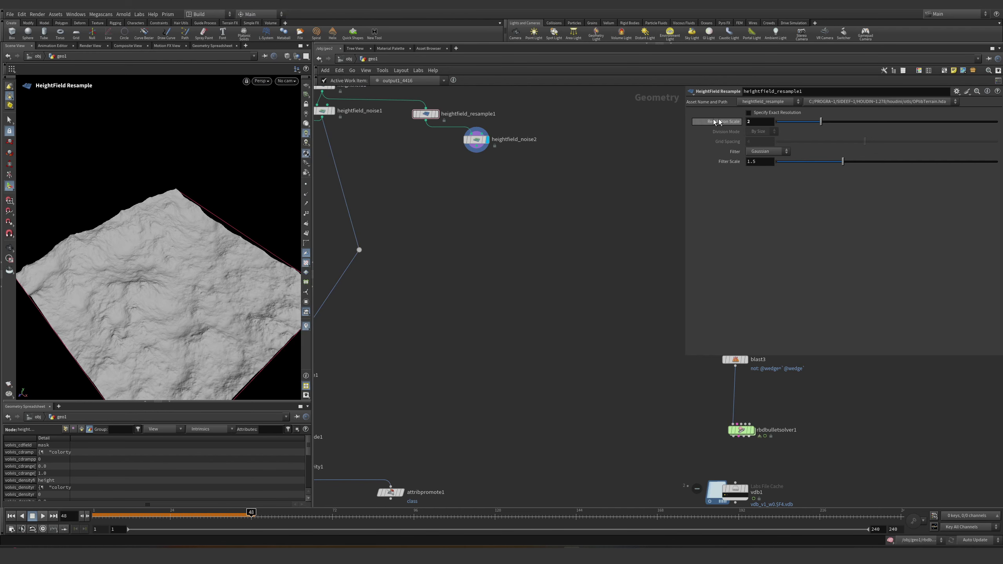
- Lower the Resolution Scale of heightfield_resample1 to 0.25
middle_click(700, 125, "ctrl")
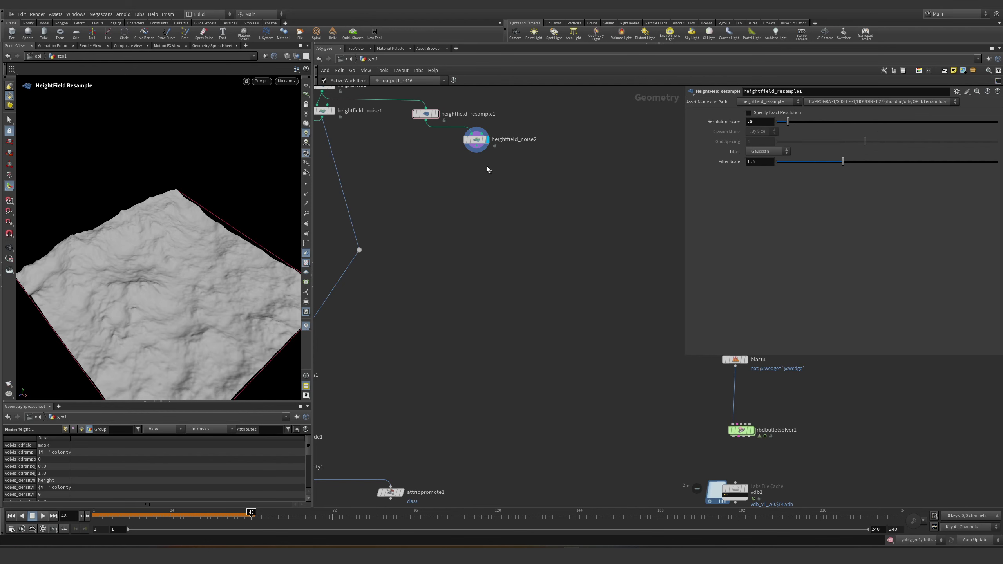
key("Return")
middle_click_drag(487, 161, 412, 127)
middle_click(401, 111)
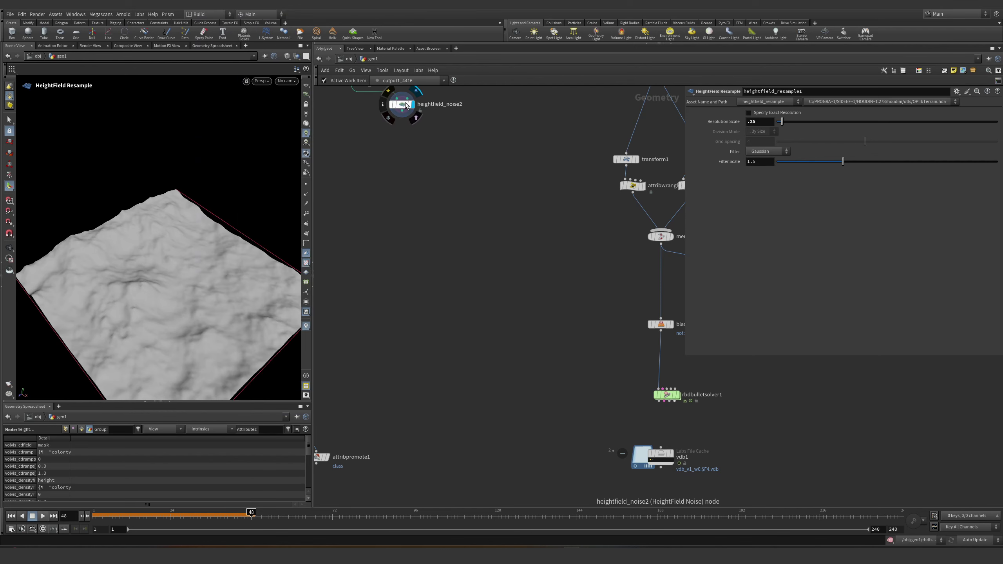
- Move heightfield_noise2 away from the resample node and place a displayed copy of the Convert HeightField node below it, fed by the noise
left_click_drag(402, 111, 476, 183)
key("h")
scroll(633, 283, "down", 2)
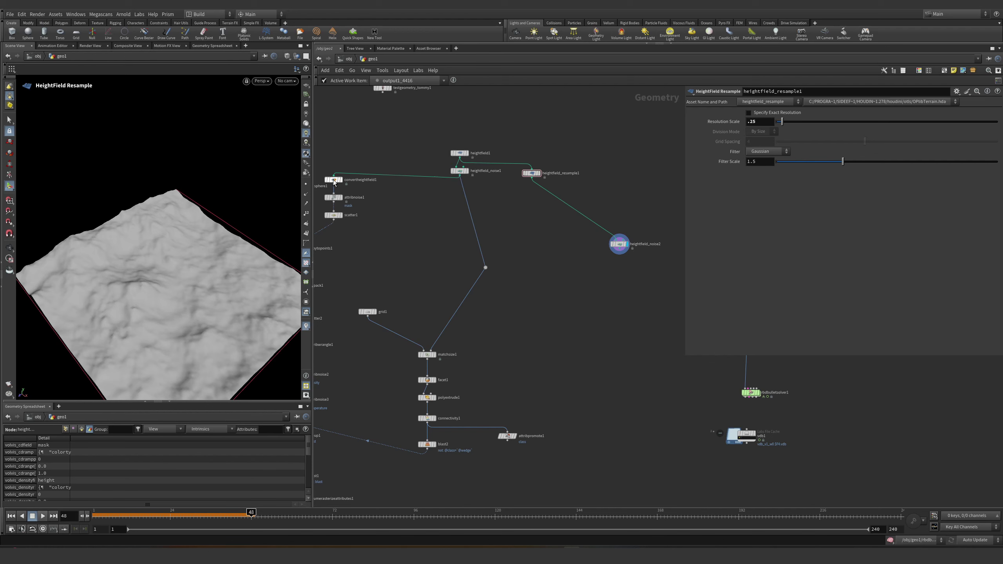
left_click_drag(334, 182, 621, 296, "alt")
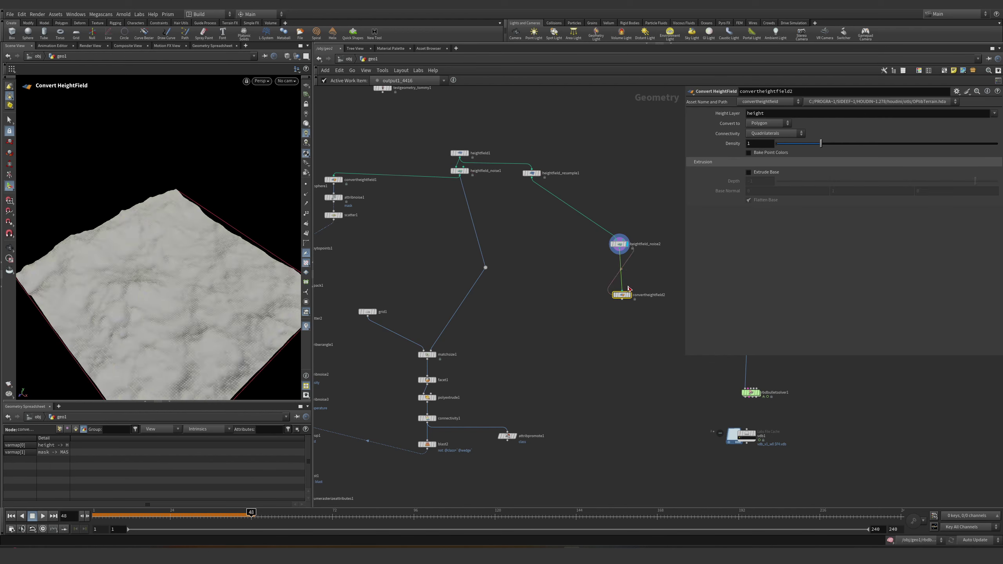
left_click(629, 295)
middle_click_drag(629, 292, 513, 251)
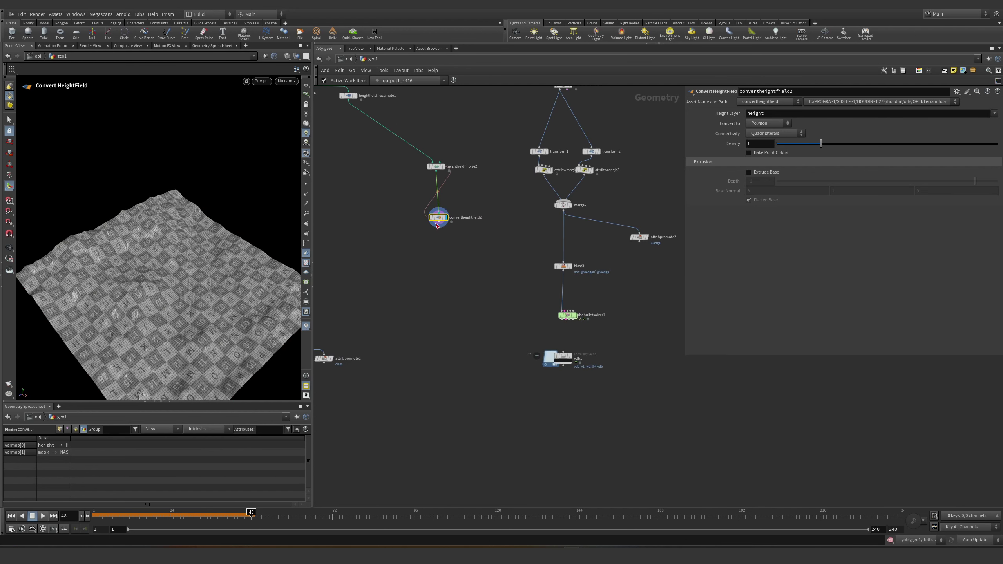
- Wire convertheightfield2 into the RBD Bullet Solver's Collision Geometry input with an Extrude Volume node in between
left_click(441, 231)
scroll(524, 286, "up", 4)
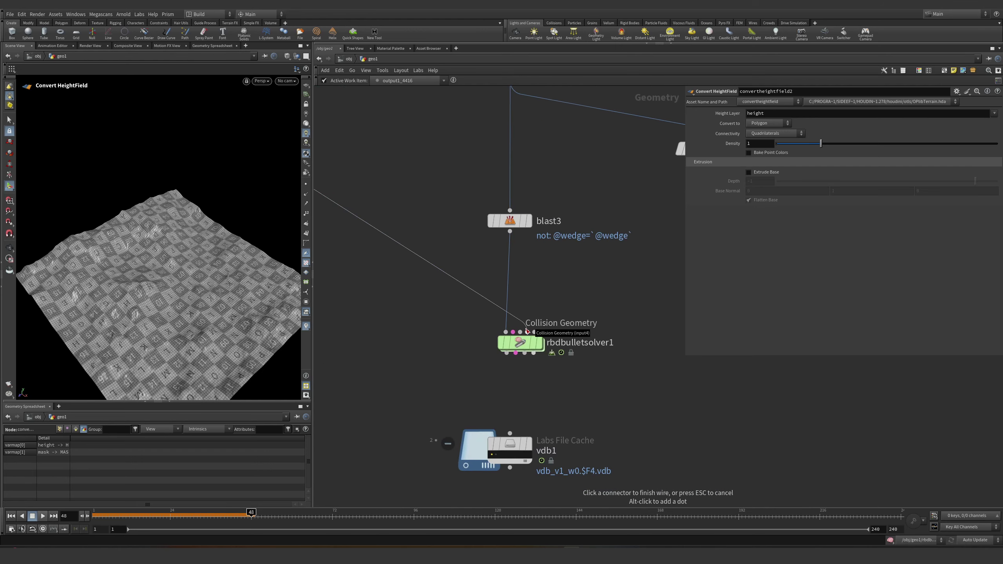
middle_click_drag(382, 239, 559, 306)
key("Tab")
type("extrude")
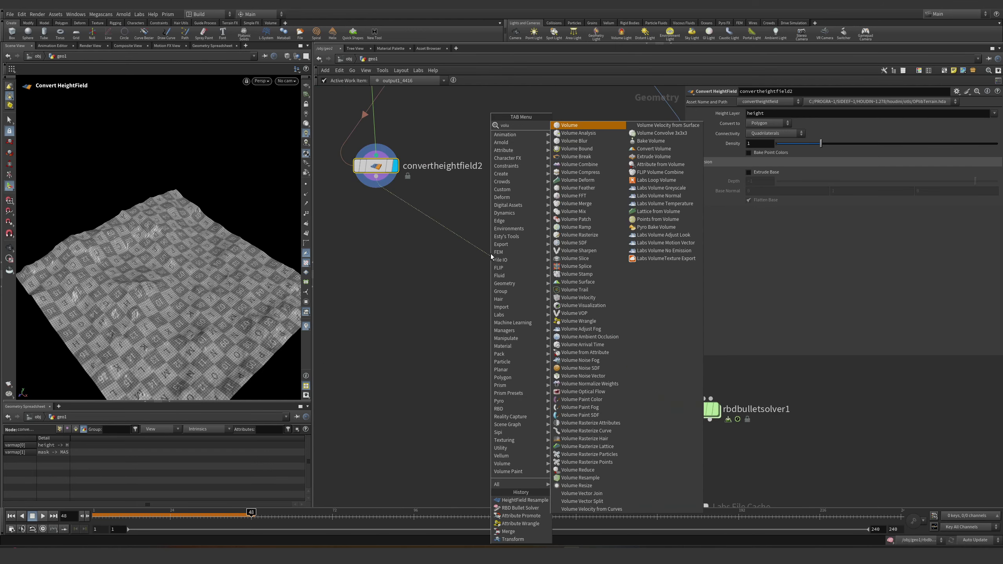
key("Return")
left_click(490, 254)
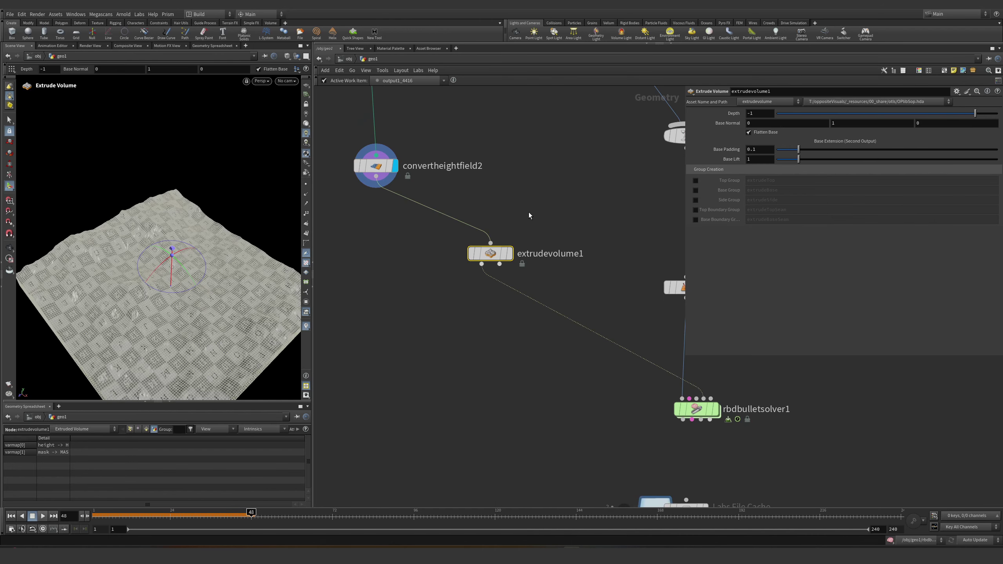
- Insert a PolyReduce node between convertheightfield2 and extrudevolume1 and set Percent To Keep to 10
key("Tab")
type("poly re")
key("Return")
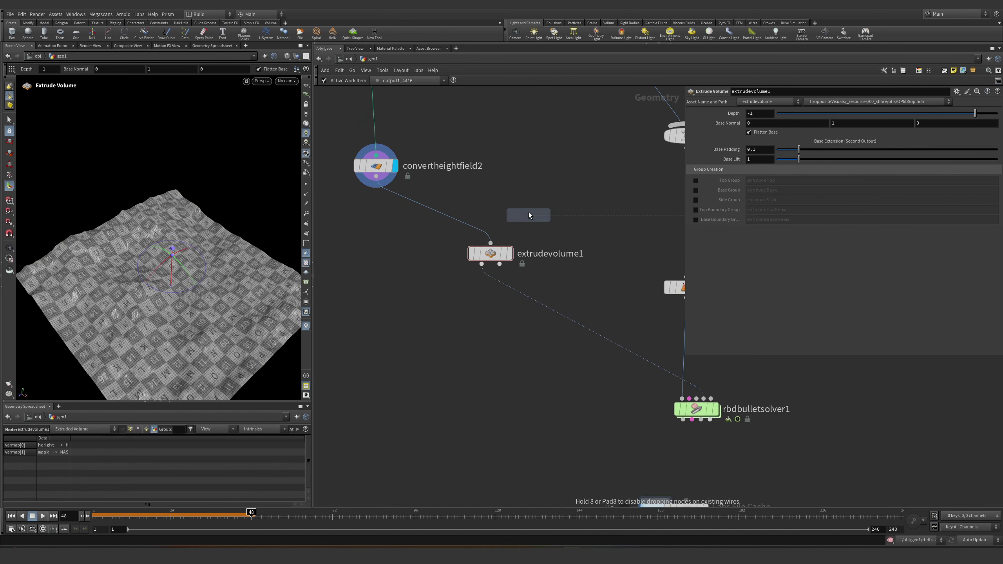
left_click(452, 216)
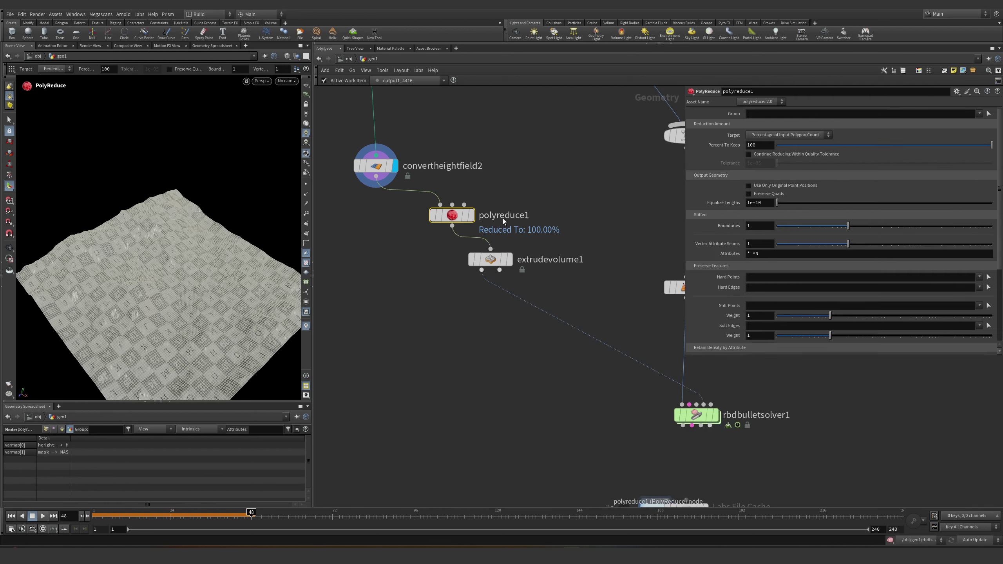
key("Return")
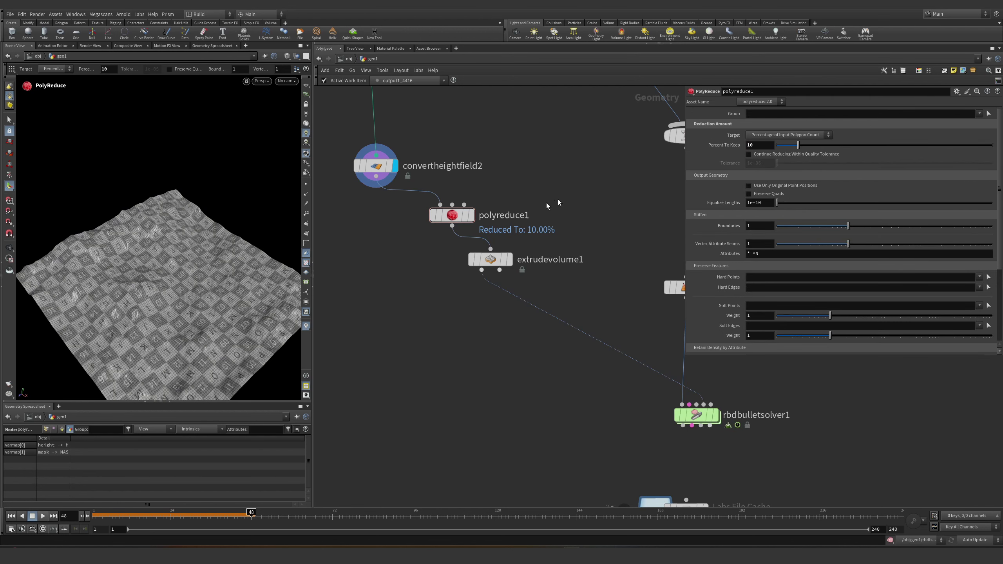
middle_click(461, 221)
- Display extrudevolume1 and inspect the thickness of the extruded terrain
left_click(490, 259)
left_click(509, 260)
left_click_drag(167, 251, 293, 312)
middle_click_drag(648, 395, 540, 330)
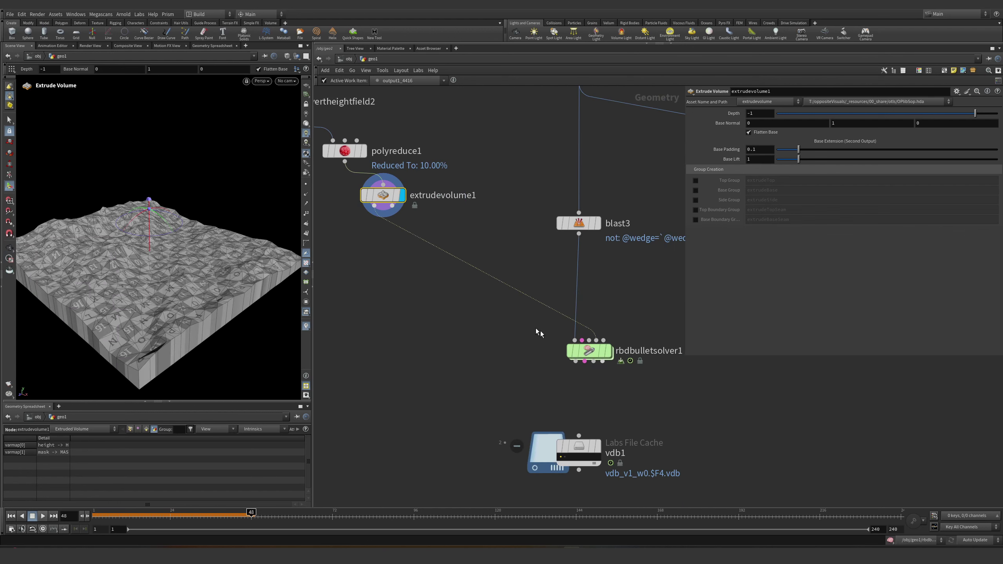
- Display rbdbulletsolver1 and play the simulation from the first frame to examine the box's contact with the terrain
left_click(588, 350)
left_click(607, 350)
middle_click_drag(618, 302, 574, 316)
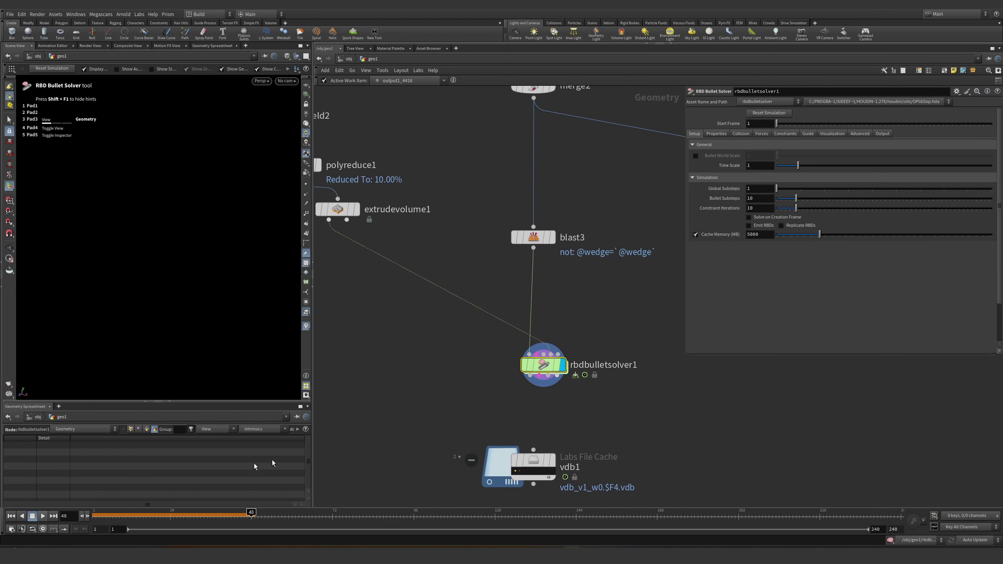
left_click(11, 515)
left_click(42, 517)
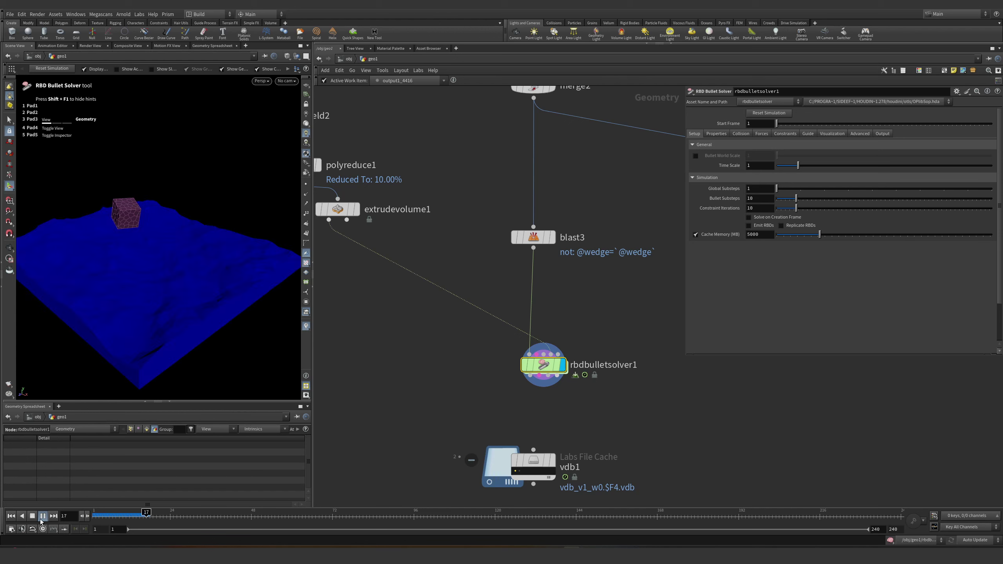
key("Escape")
left_click_drag(174, 289, 166, 257)
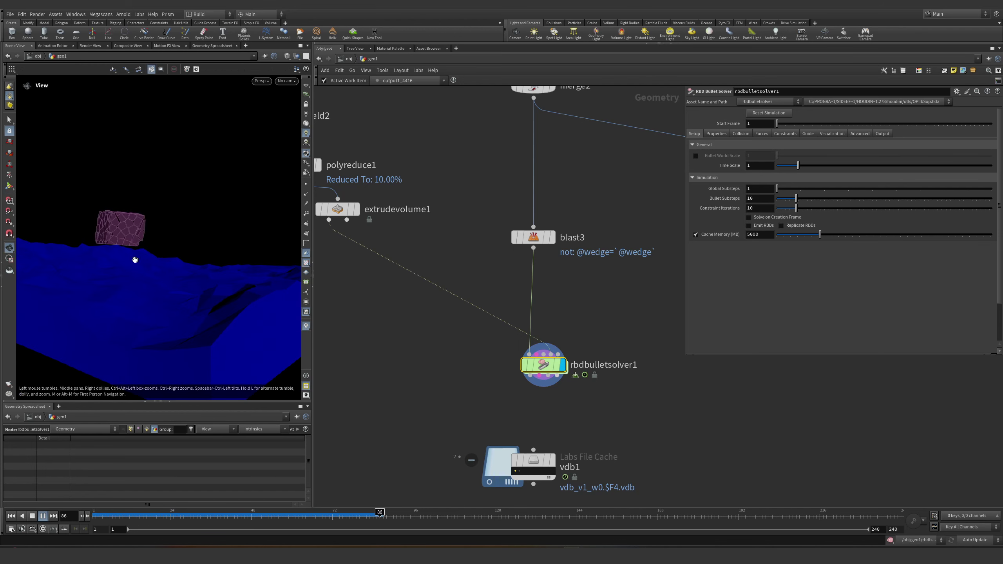
key("Return")
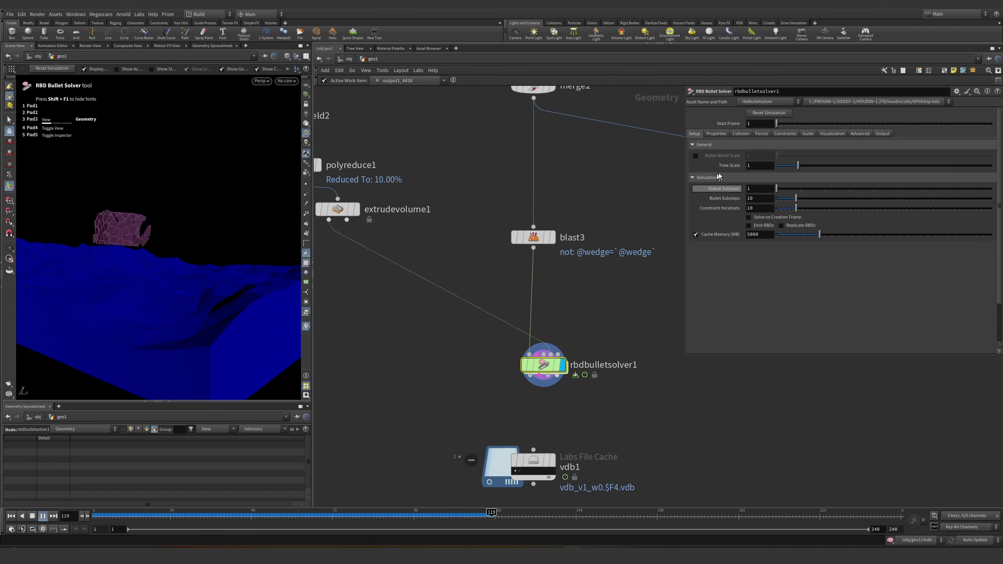
- Set the solver's Collision Shape for the collision geometry to Concave
left_click(739, 133)
left_click(768, 165)
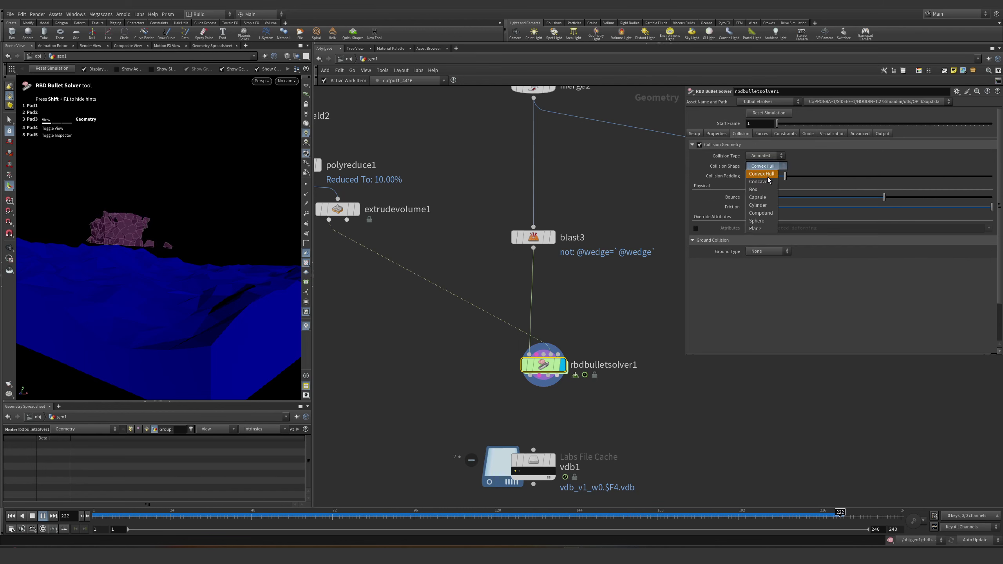
left_click(761, 185)
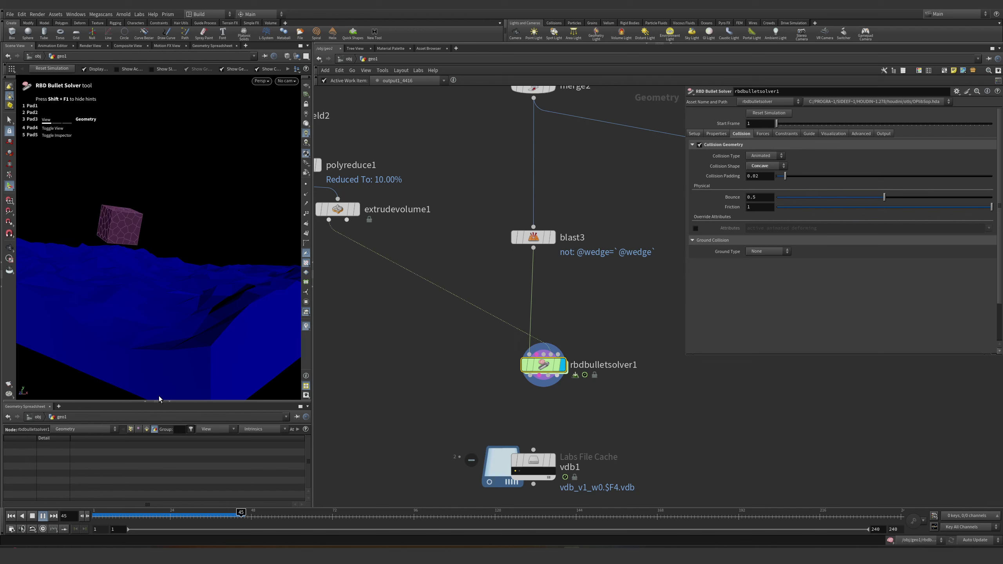
- Examine the fractured box breaking on the terrain by orbiting around it and scrubbing through the simulated frames
key("Escape")
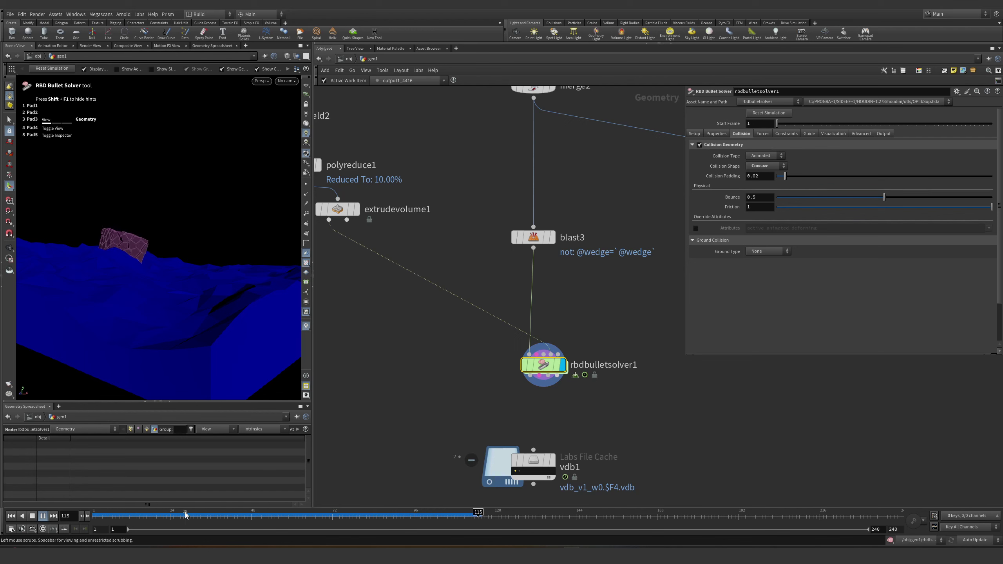
left_click_drag(136, 254, 67, 273)
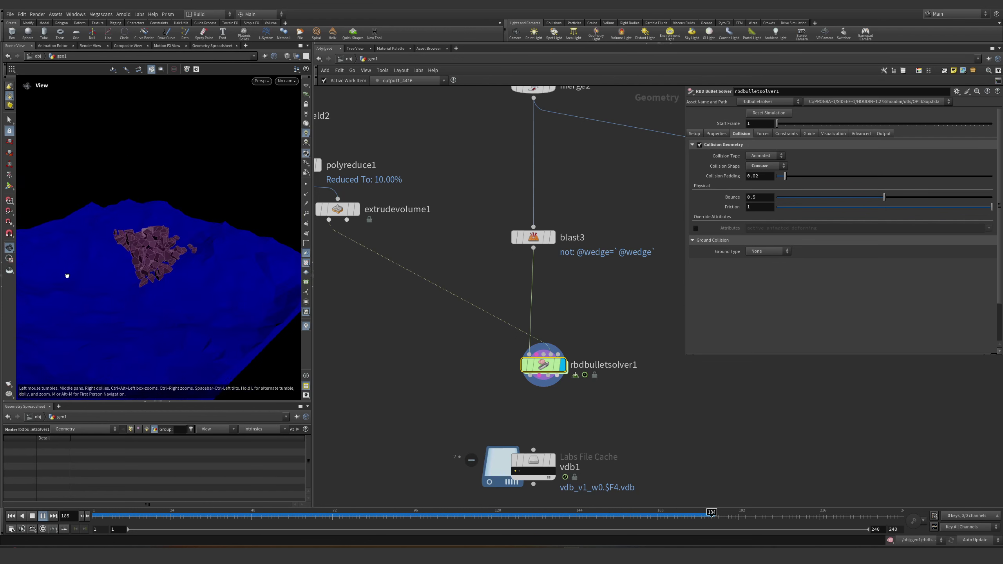
key("Return")
left_click_drag(163, 514, 309, 514)
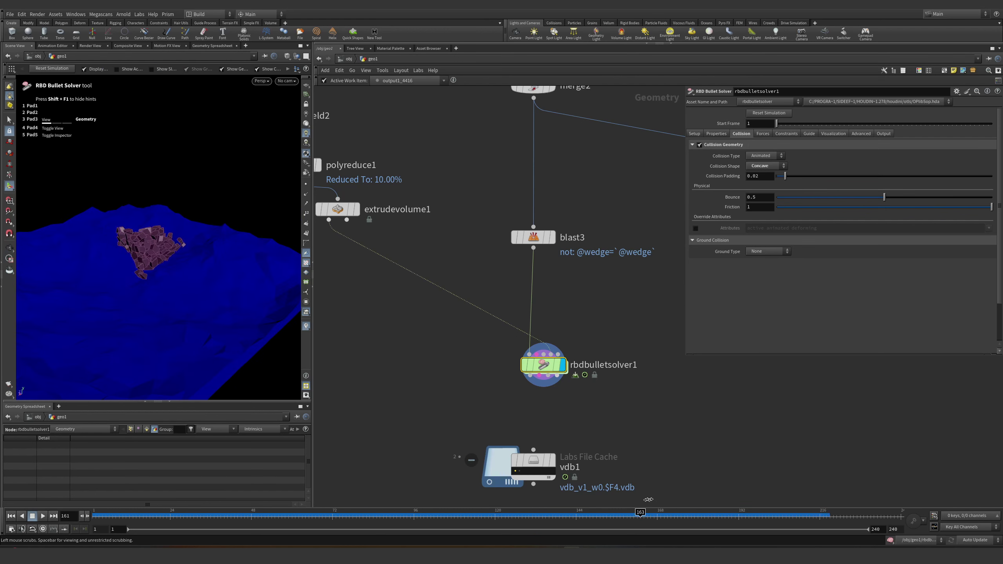
middle_click_drag(552, 410, 531, 346)
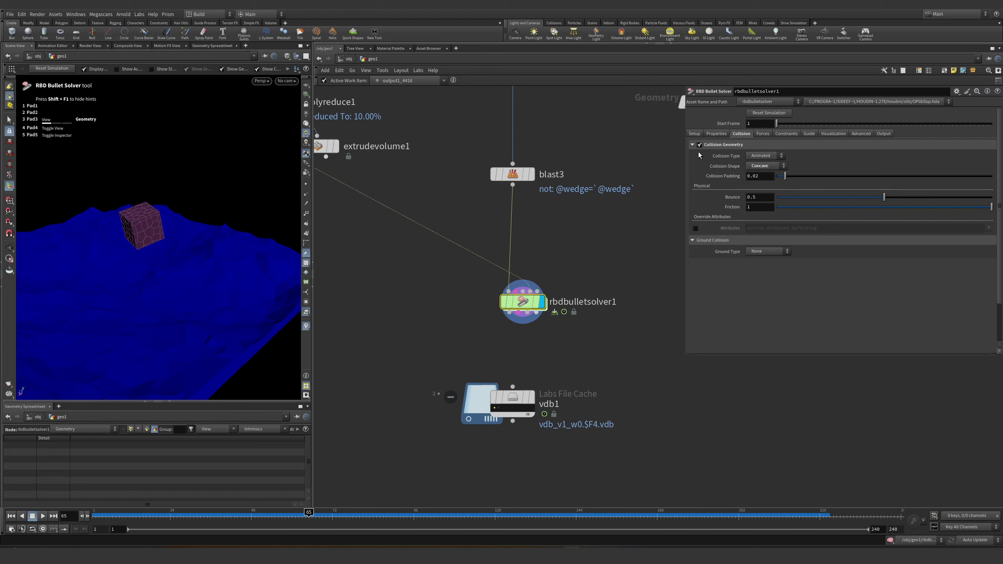
- Set the solver's vertical gravity to -90.80665 and replay the simulation
left_click(723, 135)
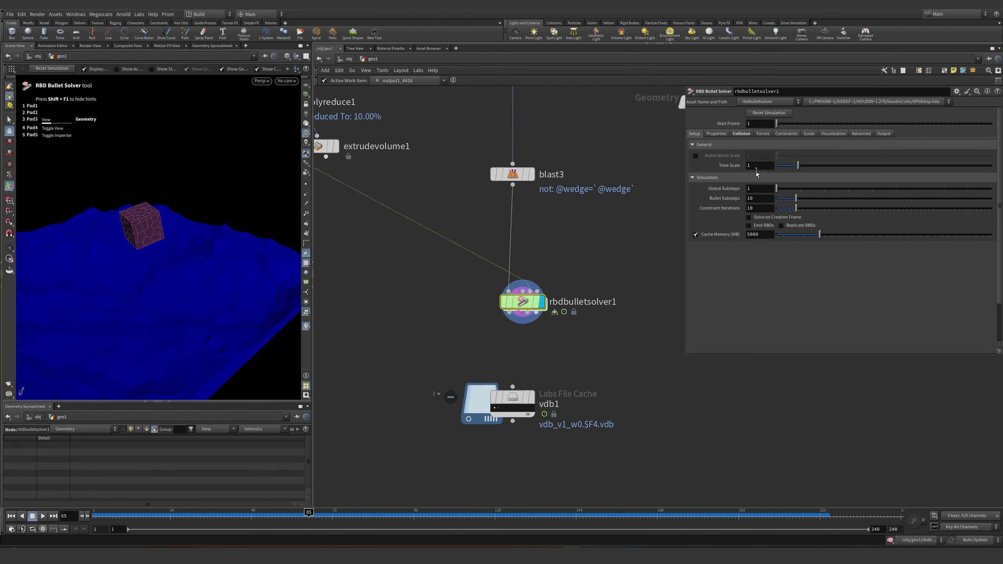
left_click(852, 134)
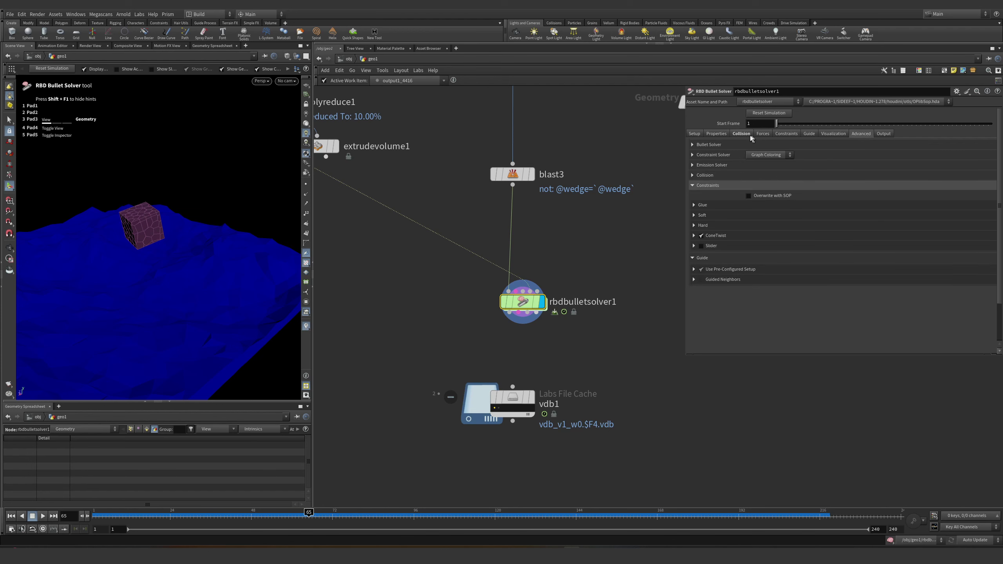
left_click(741, 134)
left_click(716, 134)
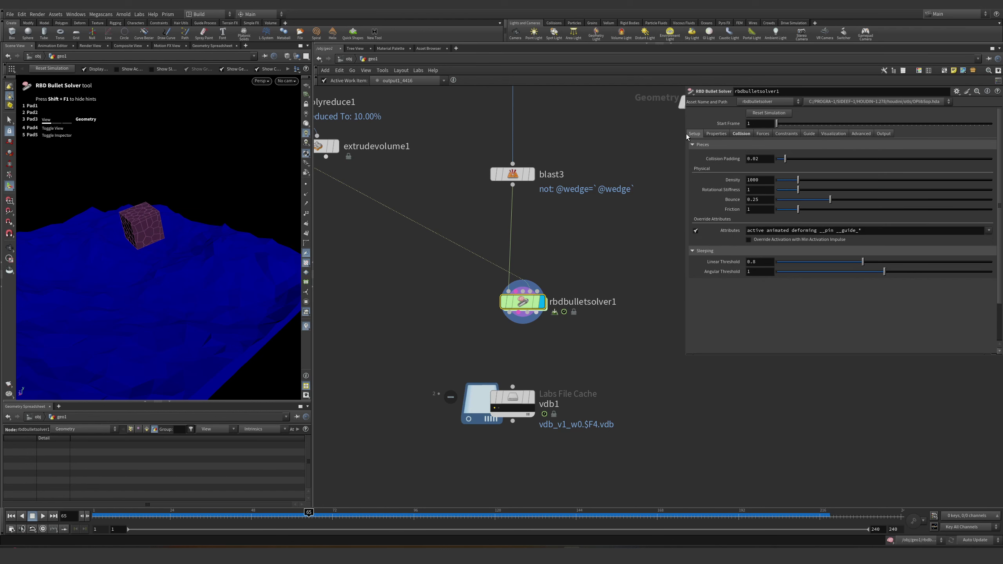
left_click(762, 134)
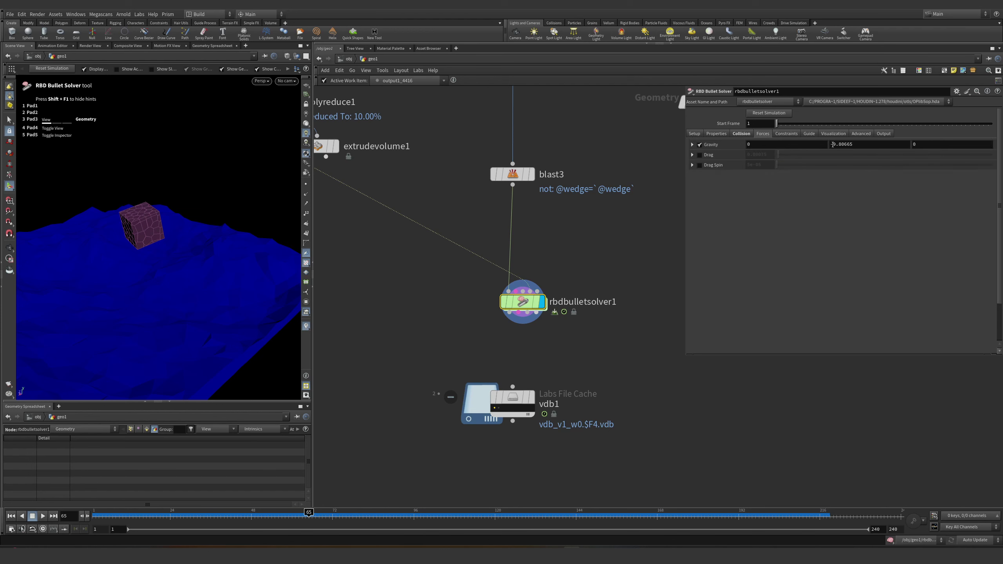
left_click(833, 144)
key("Return")
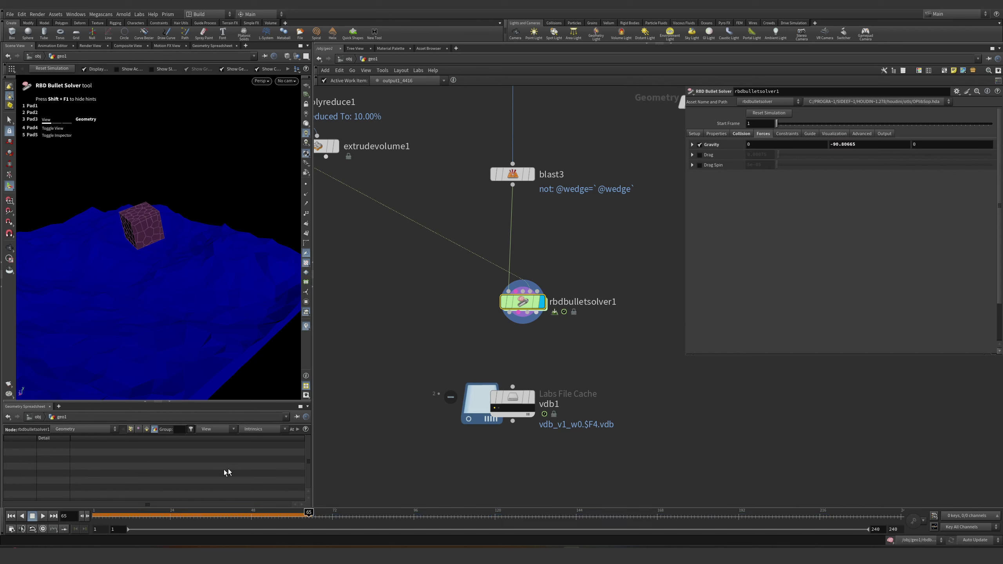
key("Up")
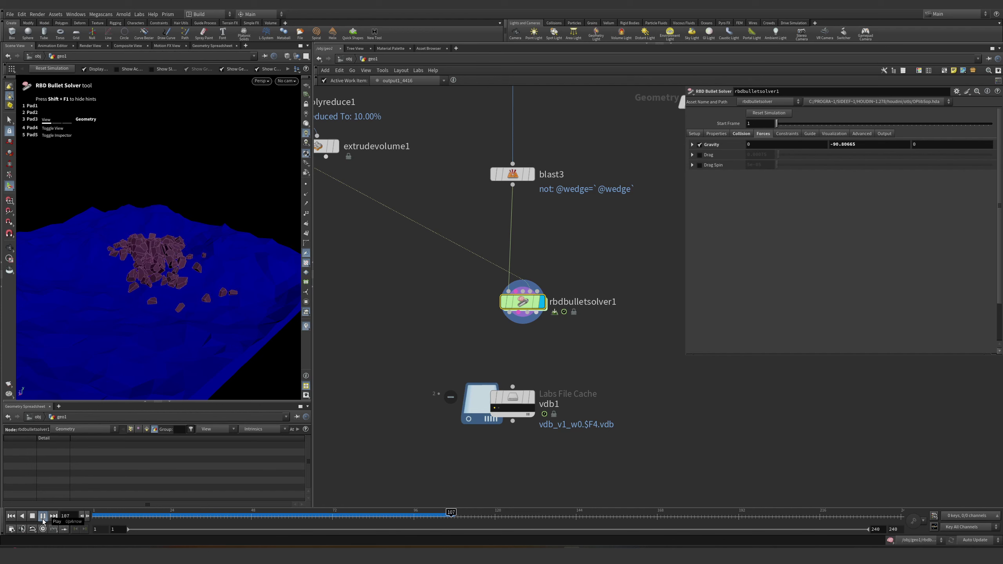
key("Up")
- Connect the RBD Bullet Solver's output to the vdb1 file cache and display the cache node
middle_click_drag(508, 380, 531, 351)
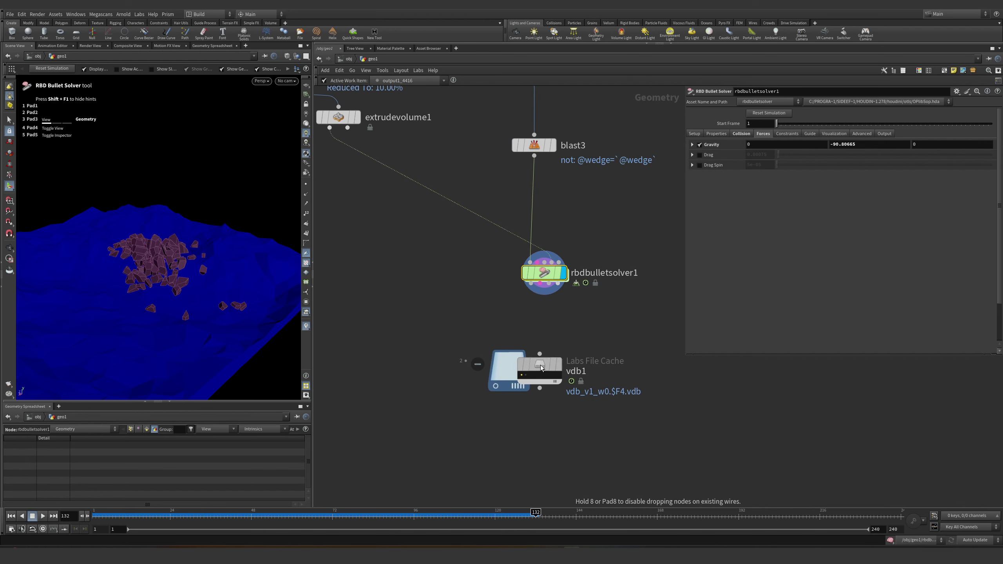
left_click(557, 367)
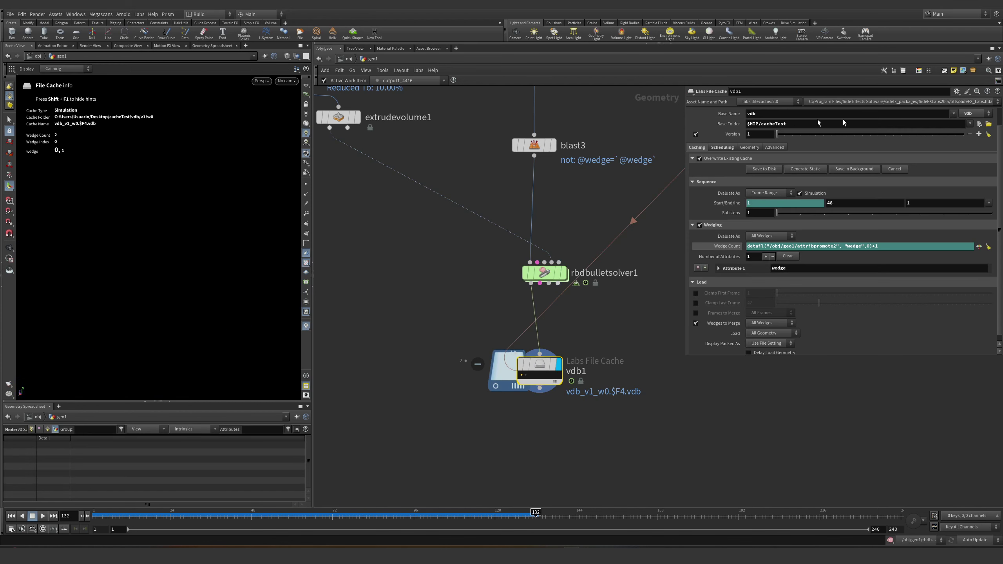
- Set the vdb1 file cache's file type to bgeo.sc and its base name to rbd
left_click(953, 113)
left_click(968, 123)
scroll(617, 306, "down", 2)
double_click(775, 126)
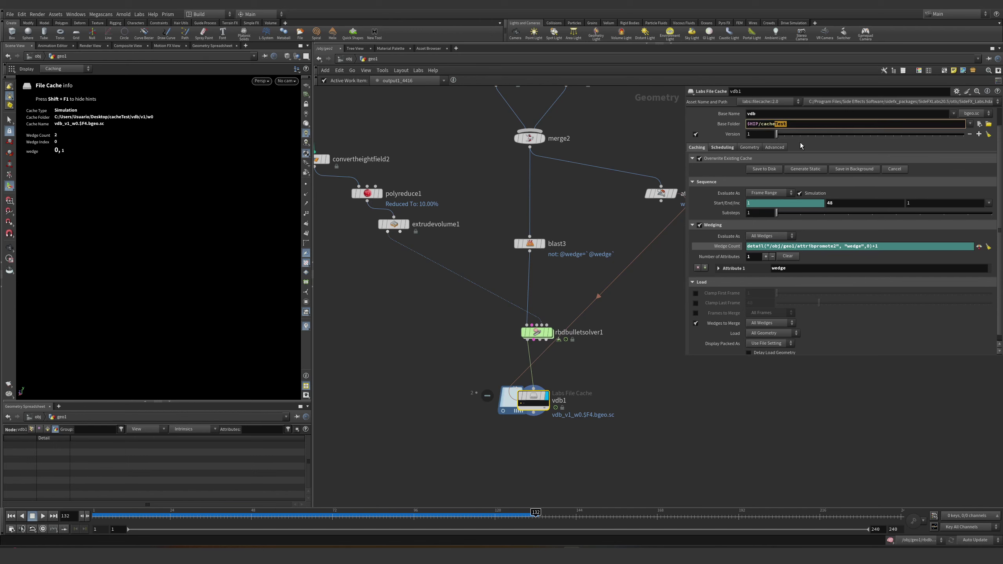
key("shift+Tab")
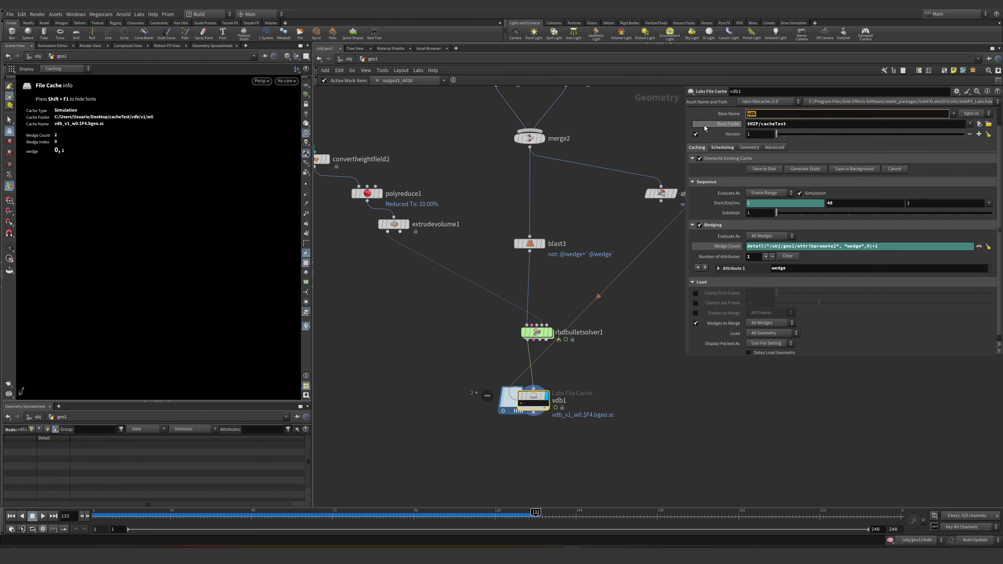
type("rbd")
key("Return")
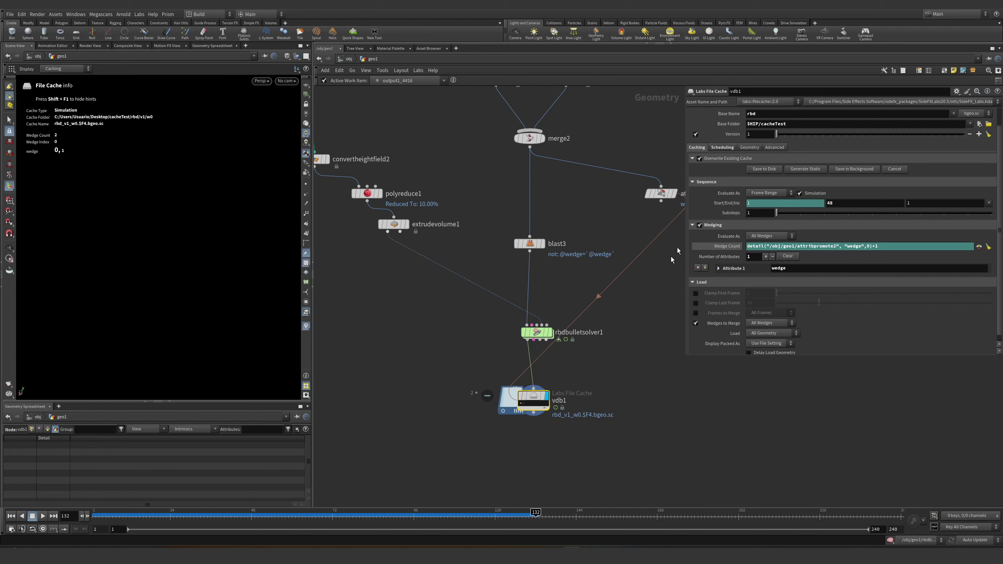
- Save the wedged RBD simulation to disk and scrub the timeline to check the cached range
mouse_move(528, 408)
scroll(527, 408, "up", 3)
left_click(763, 171)
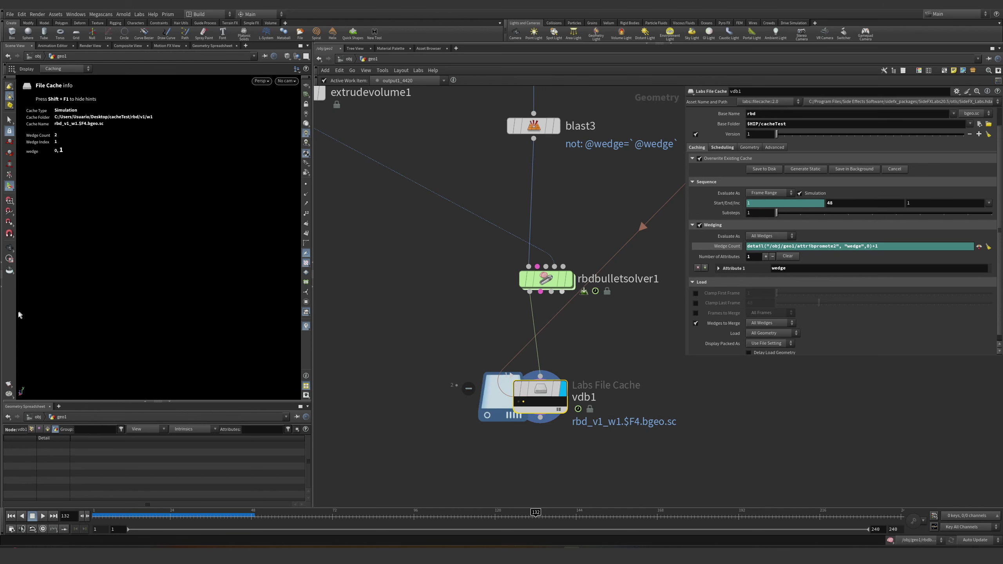
left_click_drag(118, 516, 390, 516)
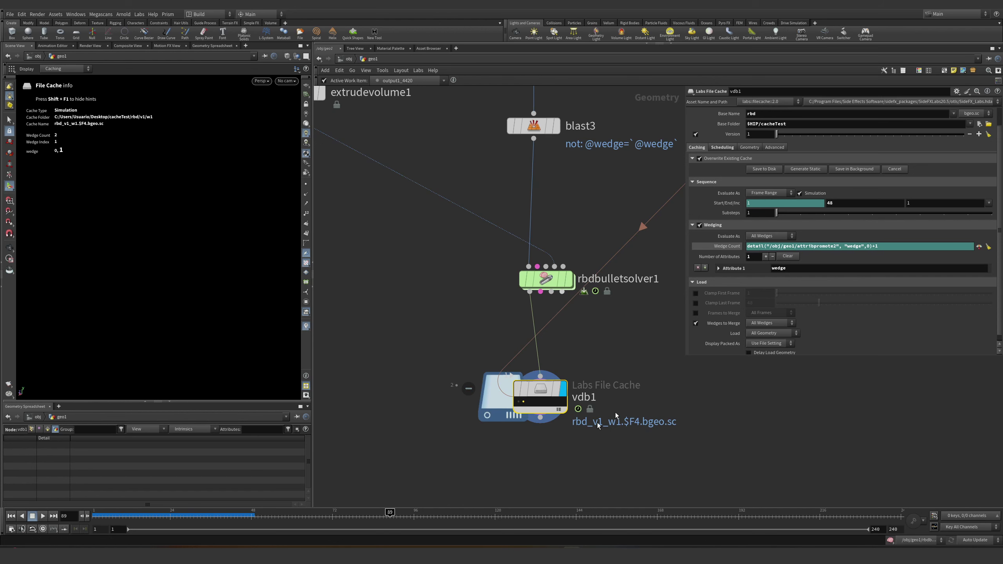
- Set the cache's end frame to 128 and save all wedges to disk
left_click(834, 207)
type("128")
key("Return")
left_click(762, 170)
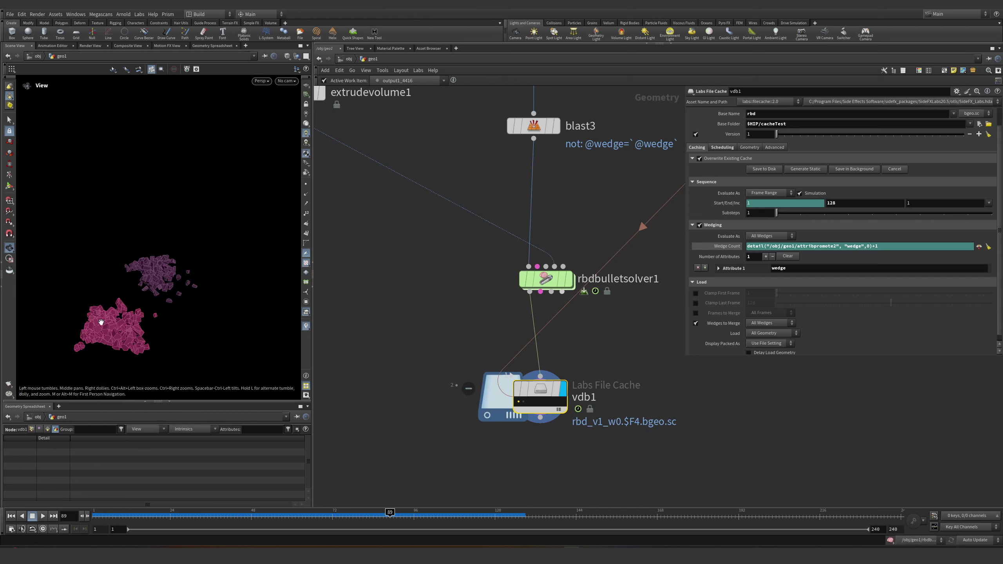
- Examine the two cached fractured boxes by orbiting around them and scrubbing through the simulated frames
left_click_drag(101, 322, 96, 309)
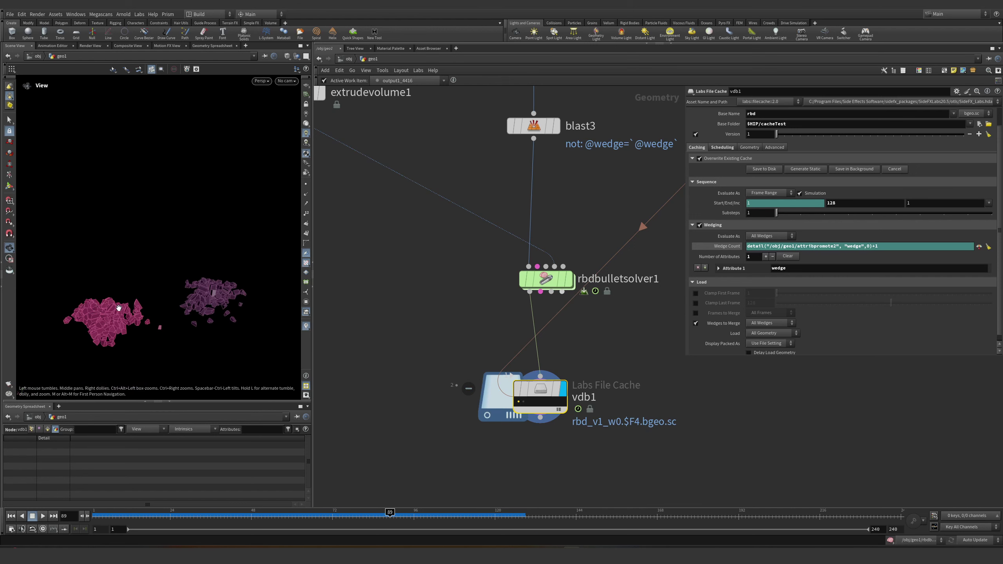
left_click_drag(216, 301, 191, 288)
key("Return")
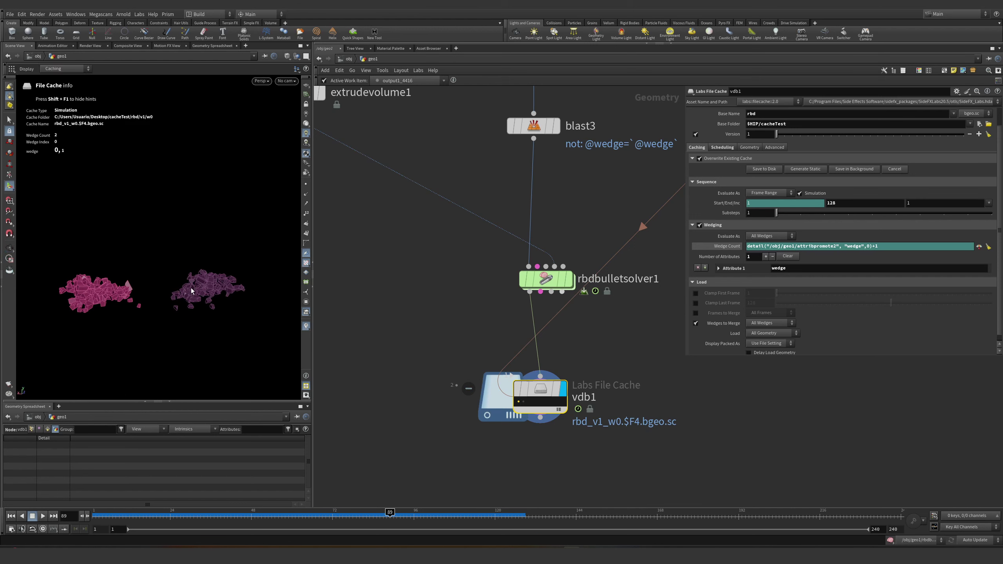
key("Escape")
left_click_drag(192, 288, 193, 304)
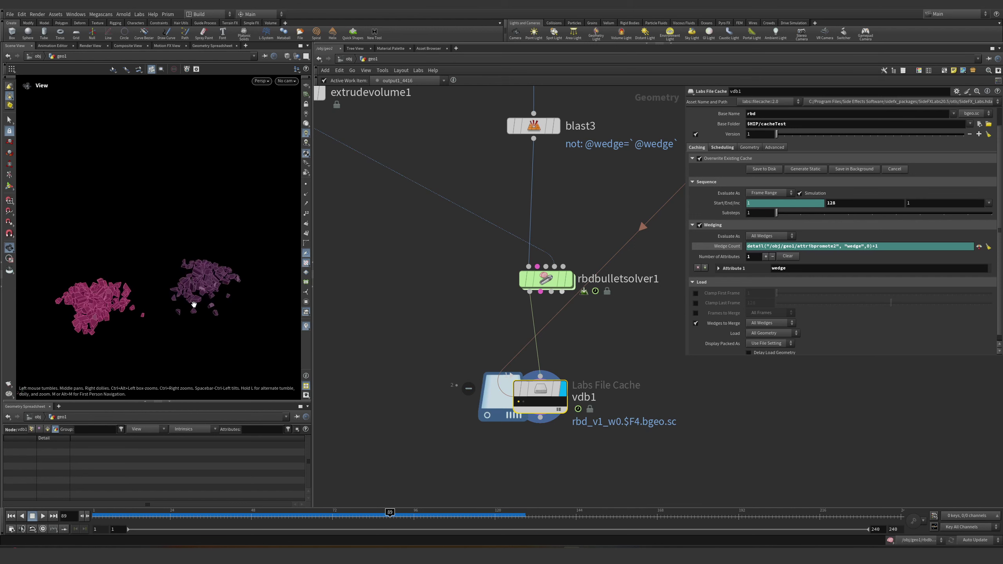
key("Return")
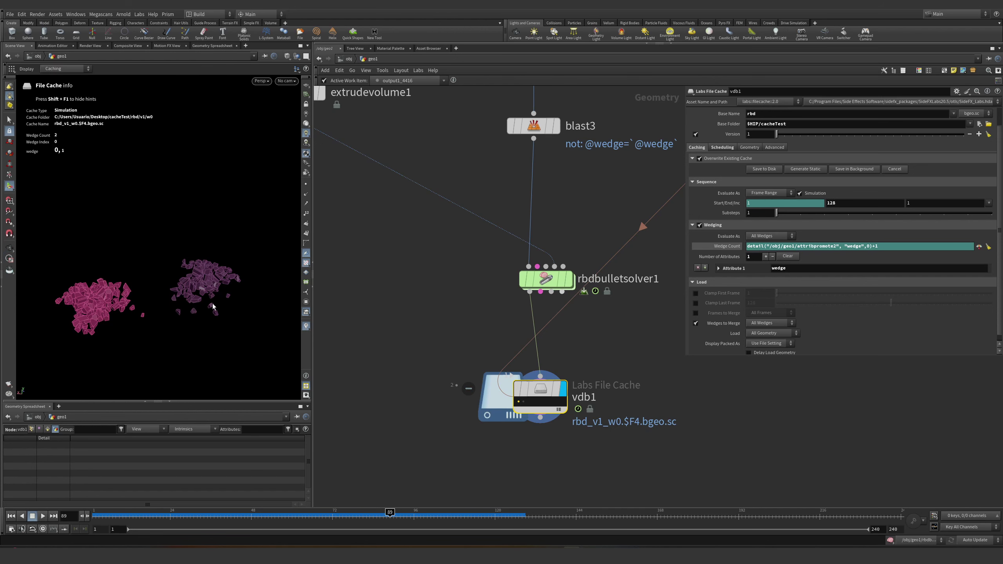
left_click(262, 512)
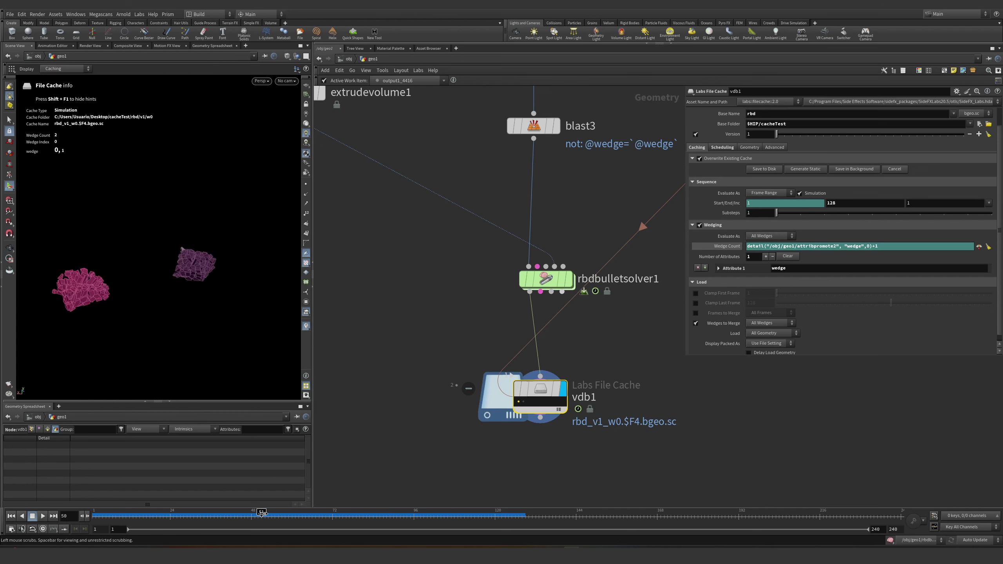
left_click_drag(262, 512, 433, 512)
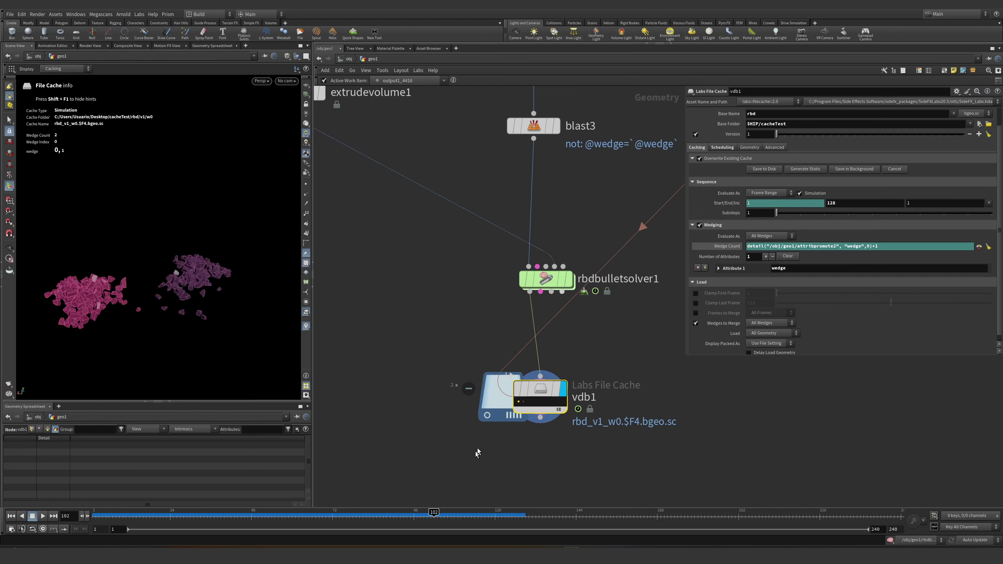
left_click(695, 323)
left_click(696, 324)
left_click_drag(239, 512, 454, 514)
- Add a SOP Wedging Tool node in the empty network area beside the RBD branch
scroll(589, 393, "down", 10)
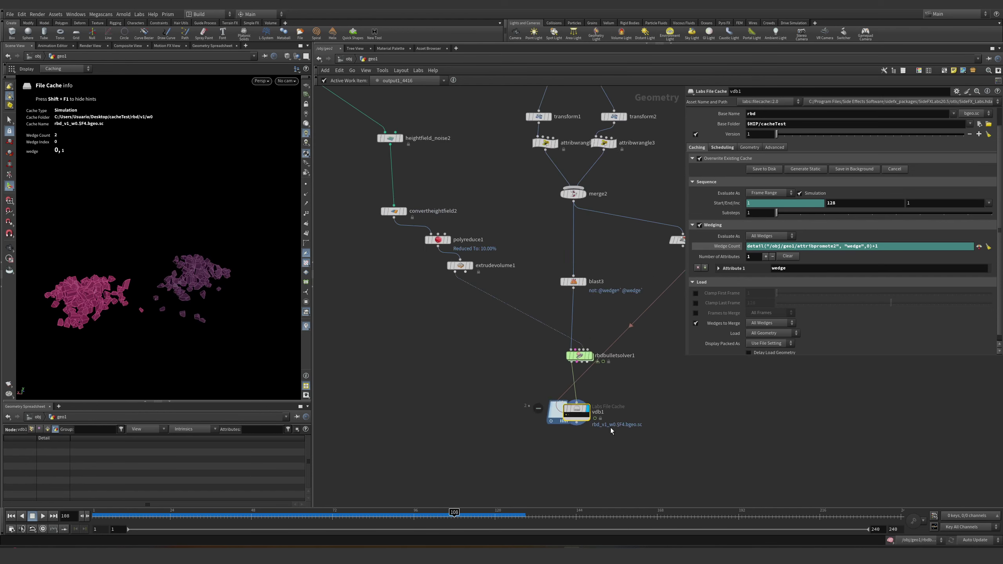
middle_click_drag(589, 393, 567, 404)
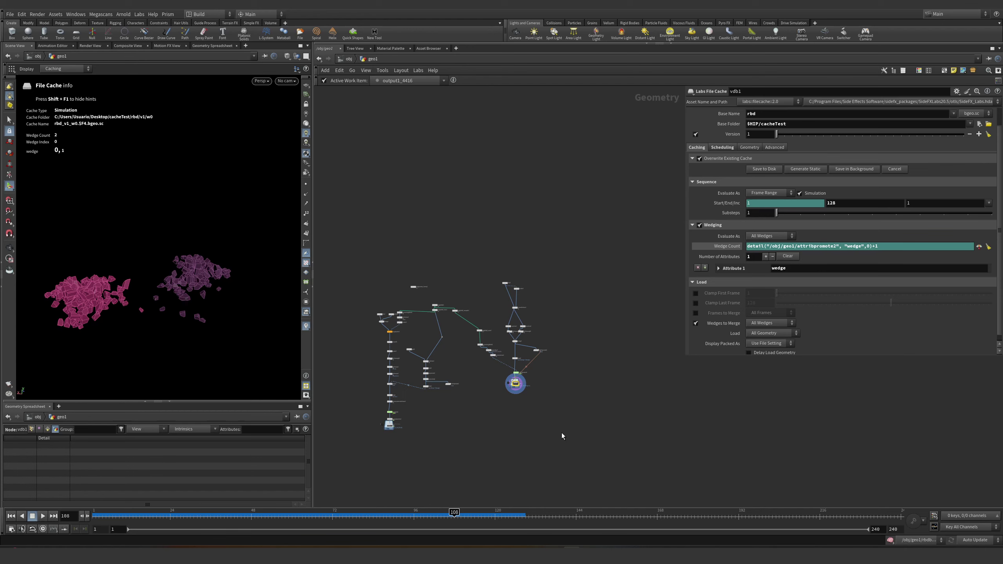
middle_click_drag(597, 393, 515, 390)
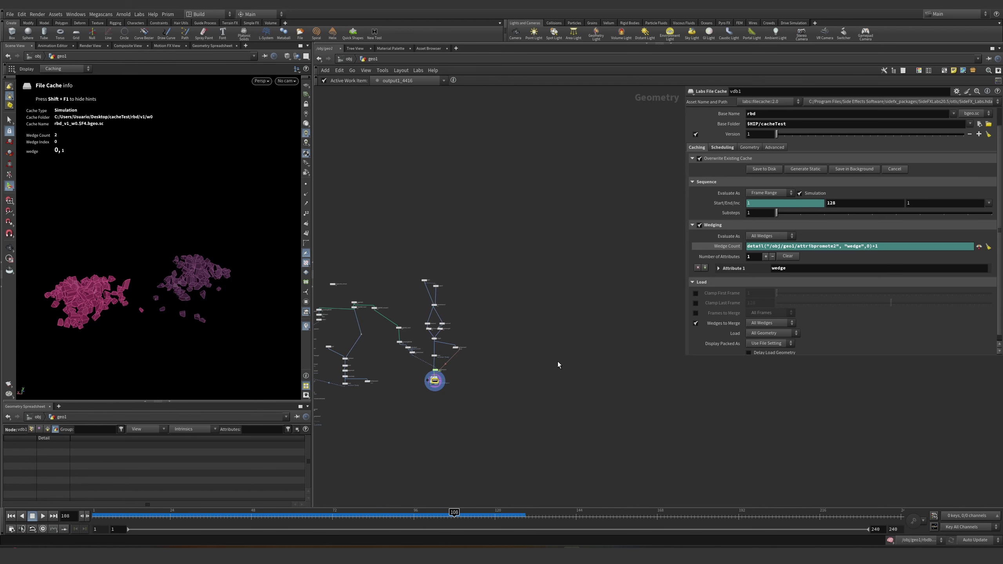
scroll(533, 362, "up", 3)
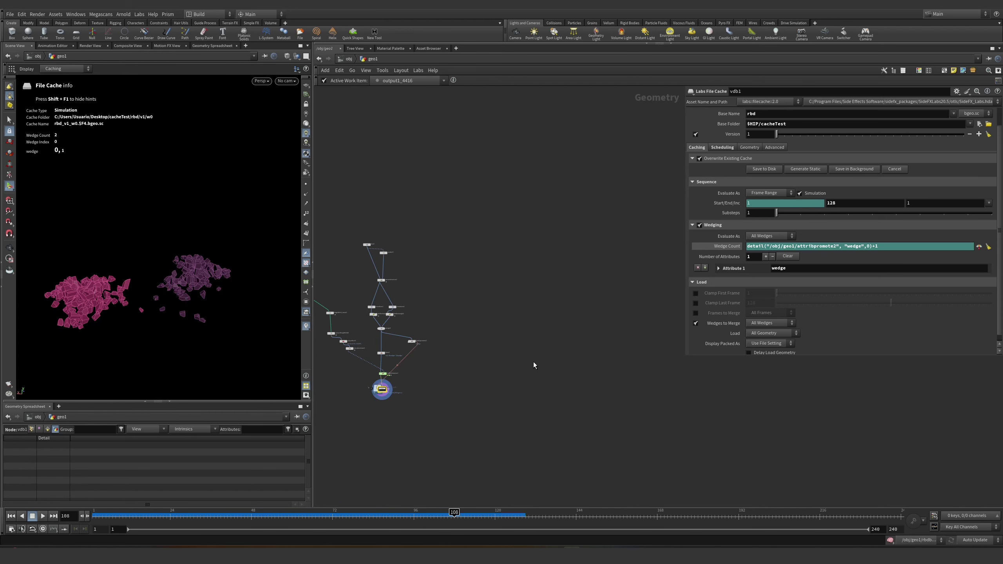
key("Tab")
type("wed")
key("Return")
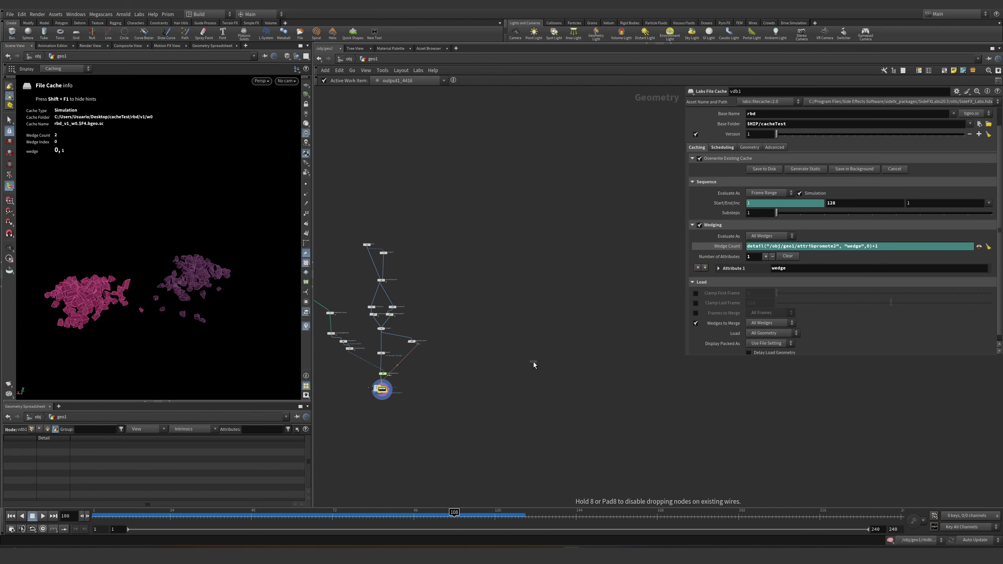
left_click(533, 362)
scroll(545, 379, "up", 5)
scroll(545, 380, "down", 10)
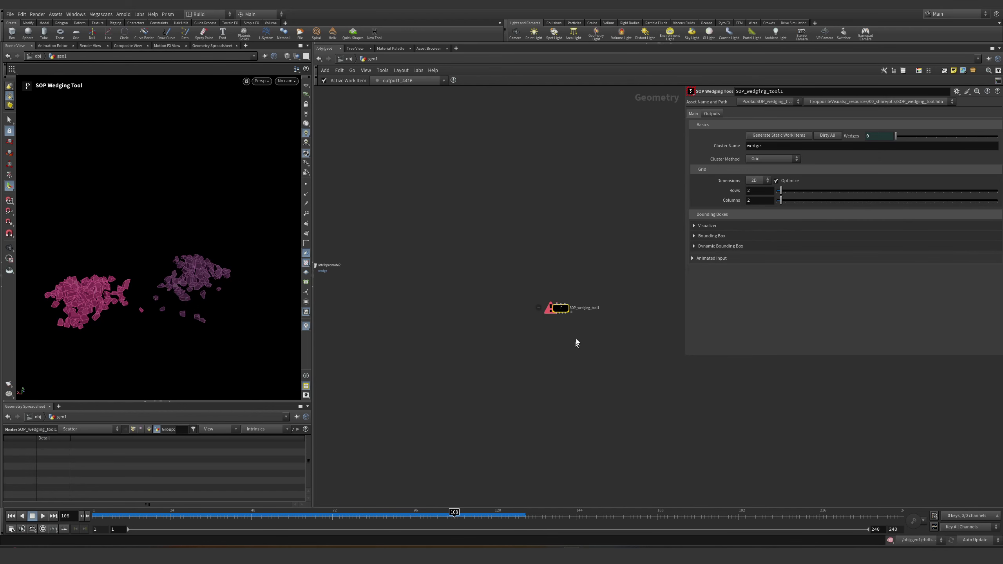
- Move the wedging tool to the far side of the smoke branch and raise the source heightfield node above its noise nodes
middle_click_drag(568, 327, 632, 342)
left_click_drag(631, 318, 378, 290)
scroll(488, 270, "up", 5)
scroll(489, 270, "down", 5)
left_click_drag(533, 297, 541, 241)
middle_click_drag(710, 418, 650, 373)
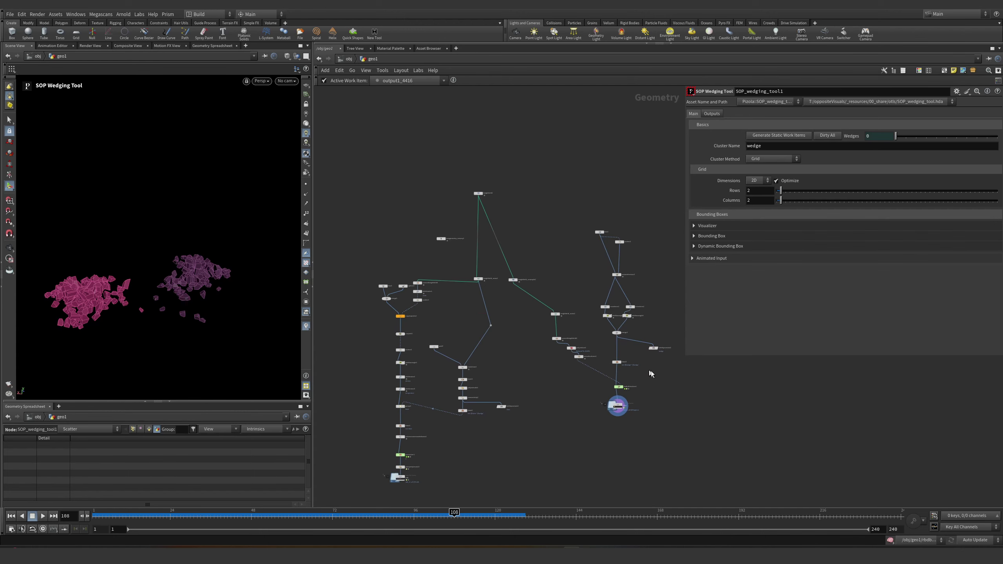
middle_click_drag(497, 323, 634, 322)
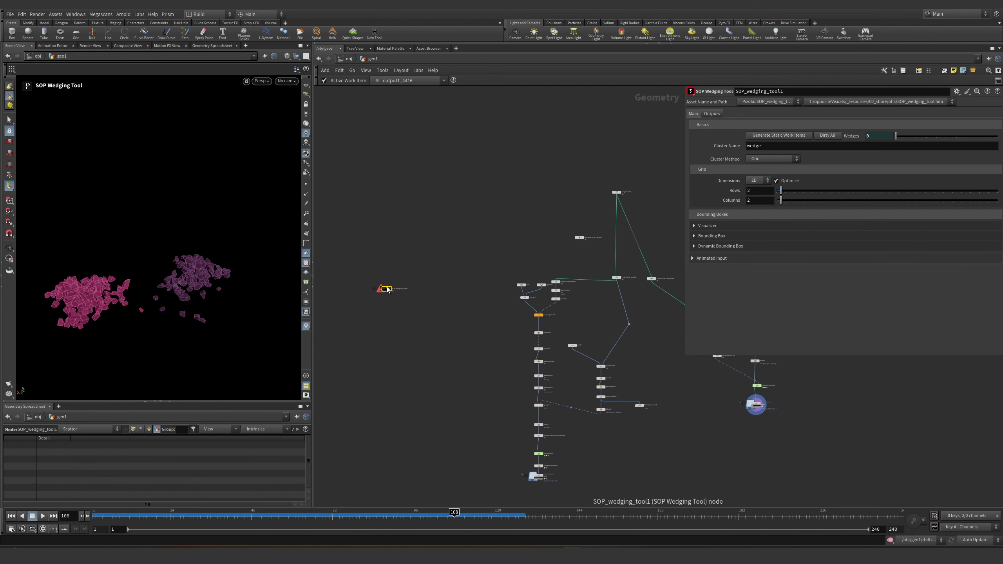
scroll(584, 281, "up", 4)
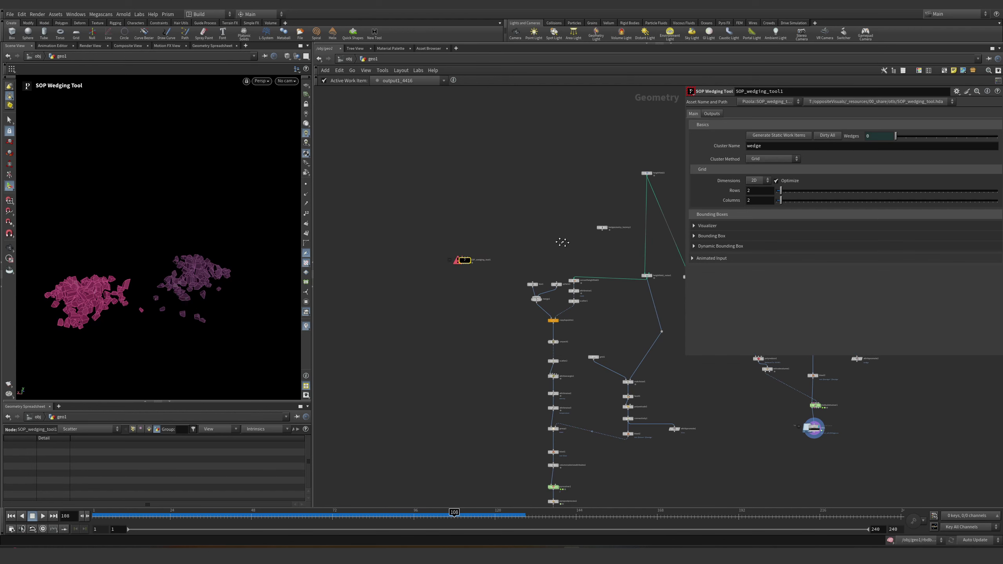
scroll(583, 282, "up", 4)
- Display the heightfield_noise1 terrain, followed by its polygon version from convertheightfield1
left_click(564, 246)
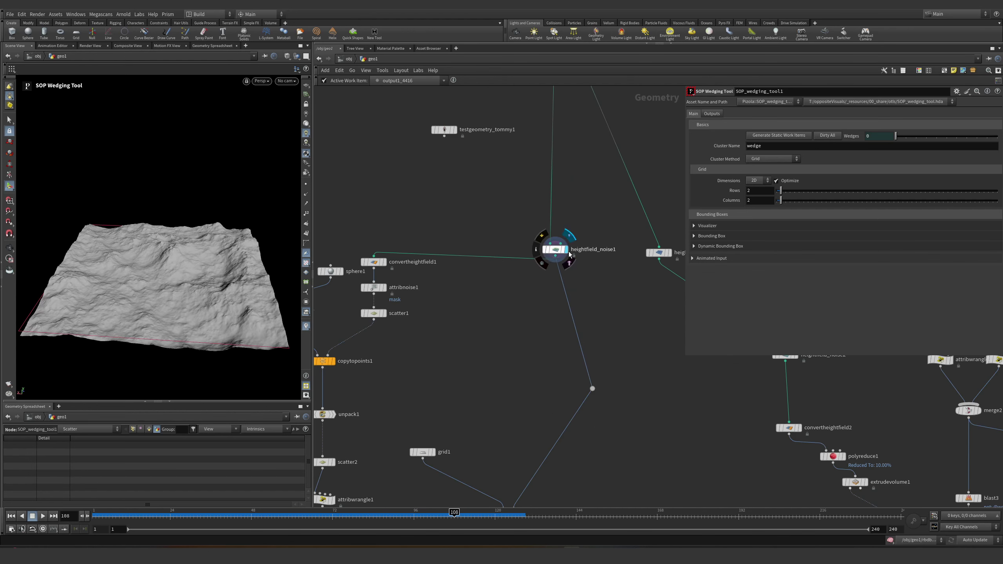
left_click(552, 247)
middle_click_drag(391, 265, 549, 284)
left_click(457, 253)
left_click(448, 252)
scroll(465, 259, "down", 3)
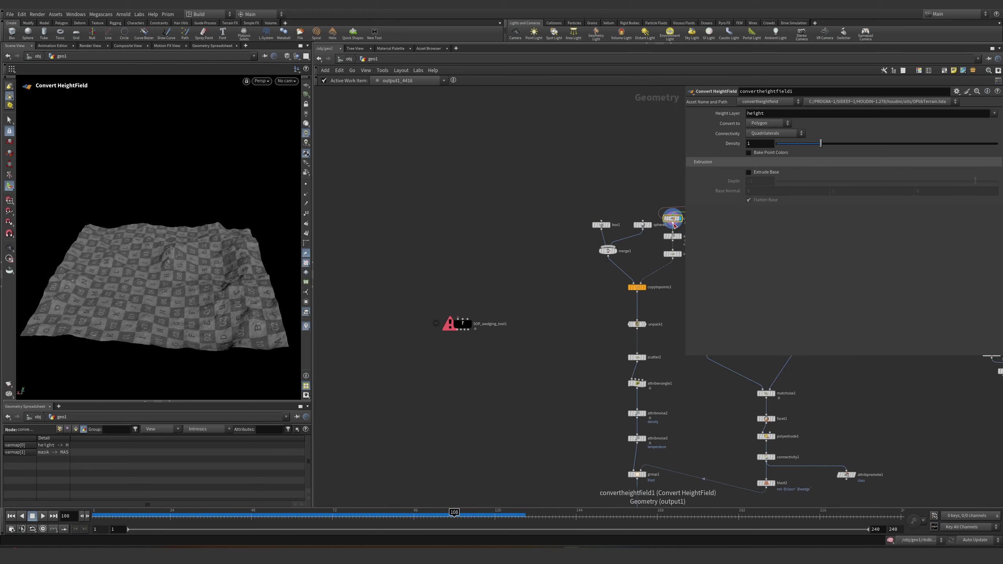
- Move the wedging tool beside the lower smoke branch and display the attribnoise3 temperature points
middle_click_drag(667, 261, 594, 183)
left_click_drag(411, 249, 407, 384)
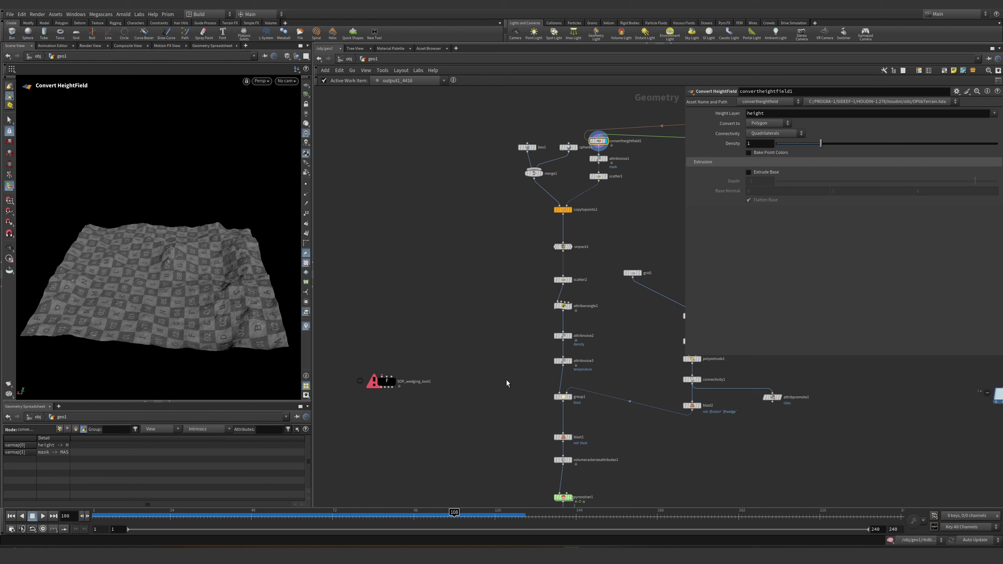
middle_click_drag(506, 383, 502, 327)
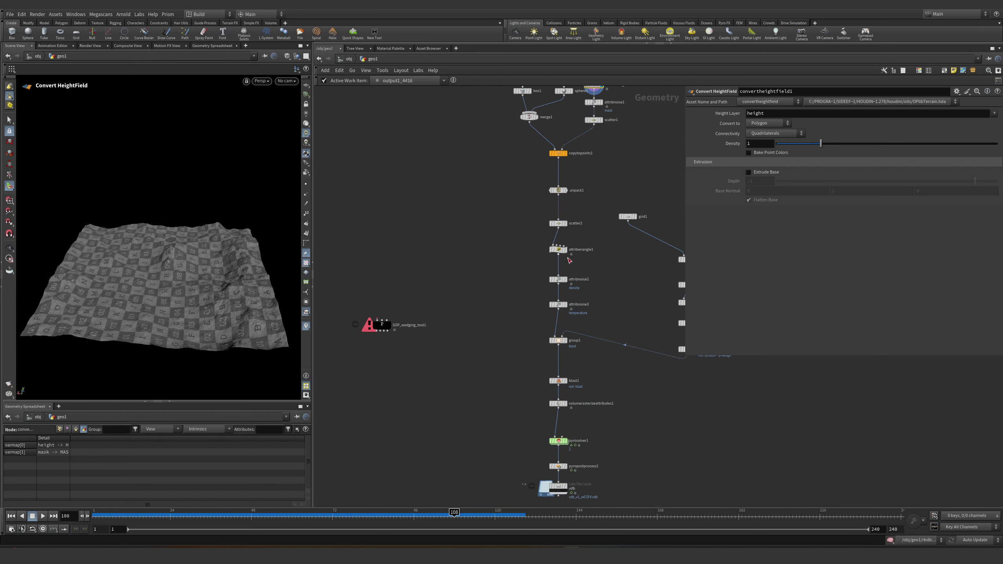
mouse_move(567, 229)
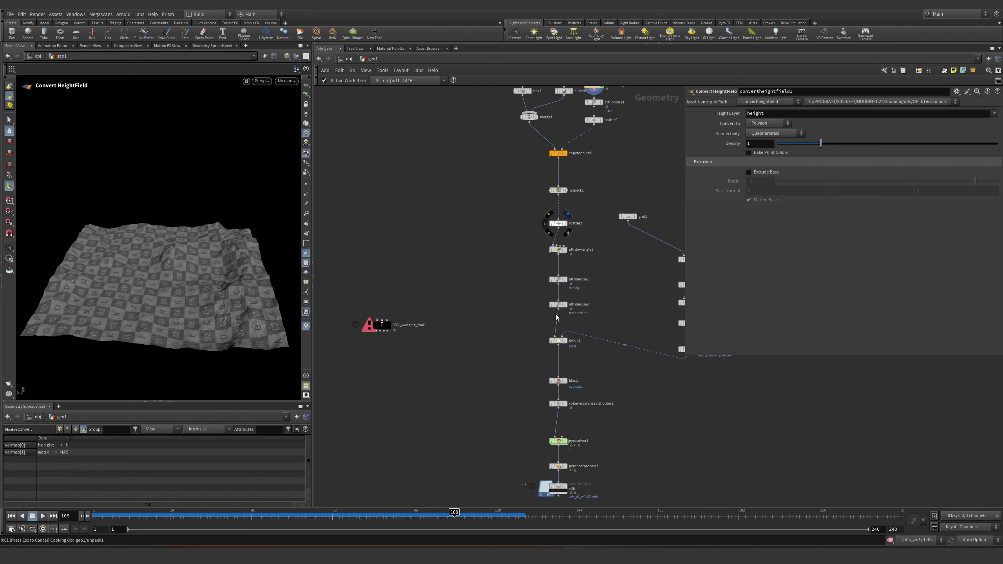
left_click(567, 214)
left_click(568, 307)
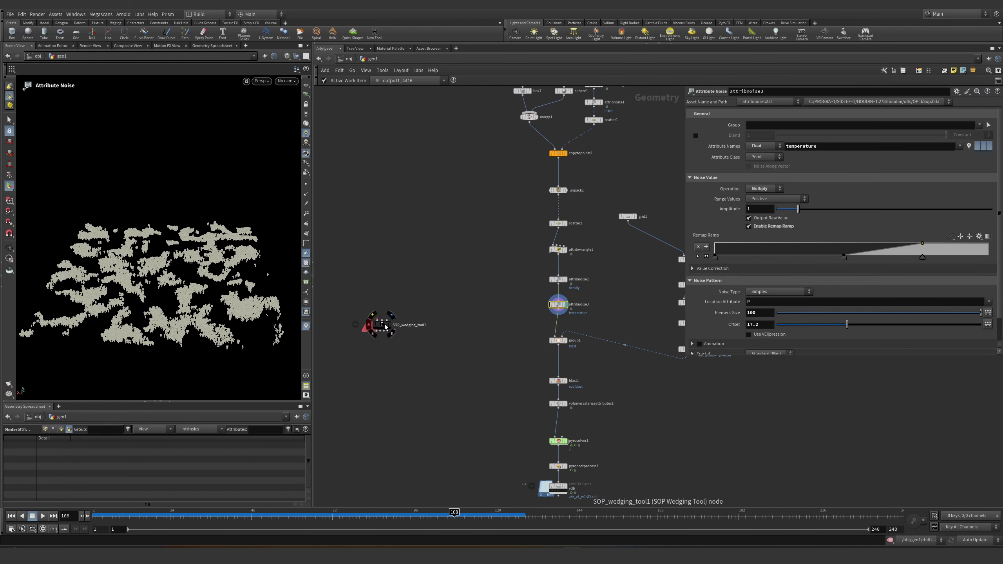
- Connect attribnoise3's output to the wedging tool's first input and display the tool's wedge grid
left_click_drag(381, 324, 382, 344)
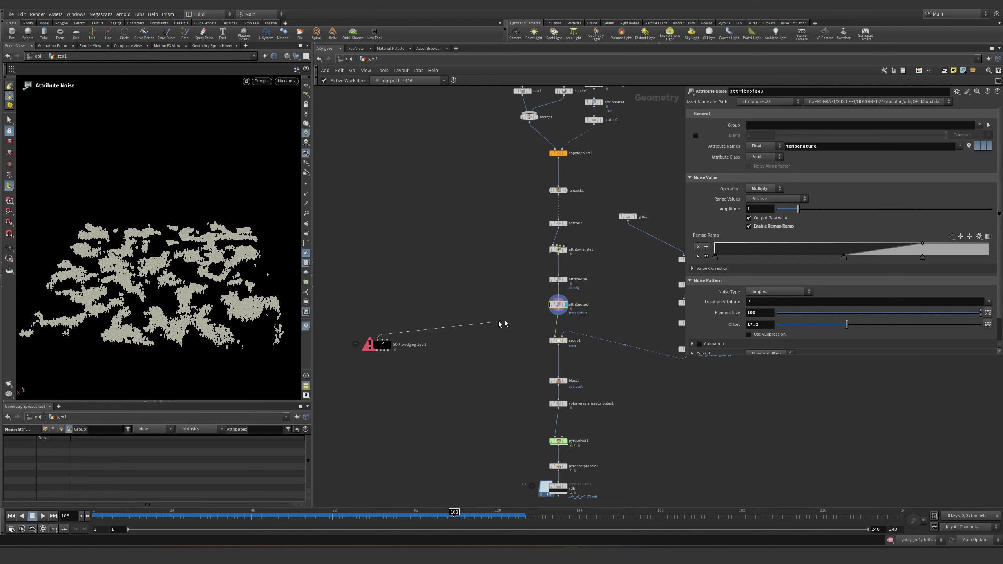
left_click(390, 344)
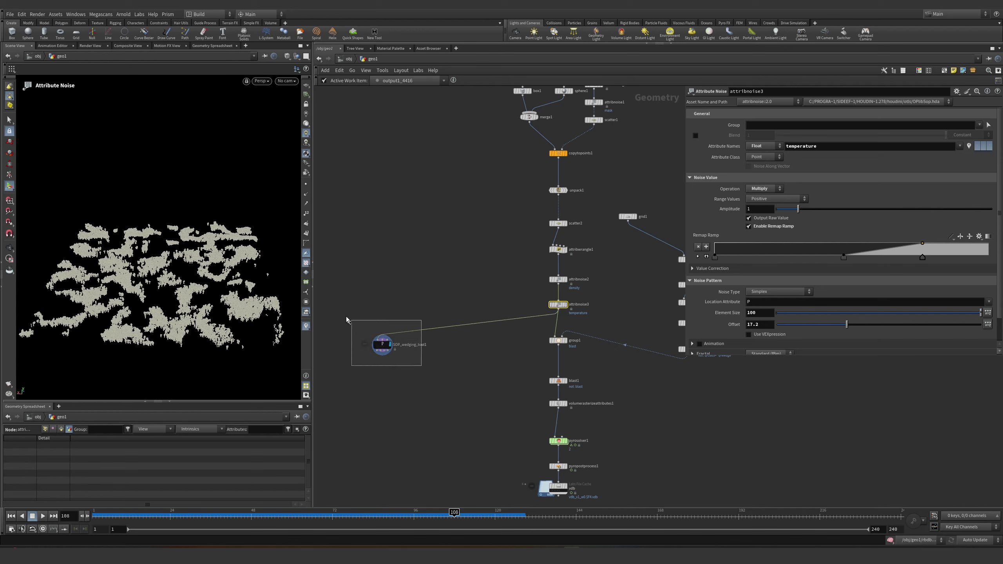
key("Escape")
mouse_move(230, 286)
left_mouse_down()
mouse_move(264, 271)
mouse_move(177, 279)
mouse_move(217, 280)
left_mouse_up()
key("Return")
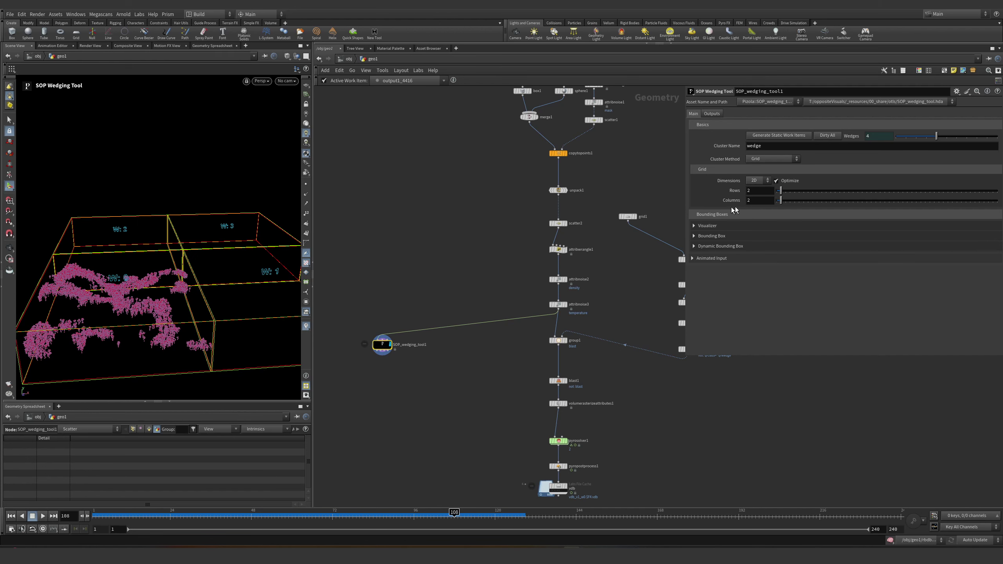
- Set the wedging tool's grid to 3 rows and 3 columns
type("3")
key("Tab")
type("3")
key("Return")
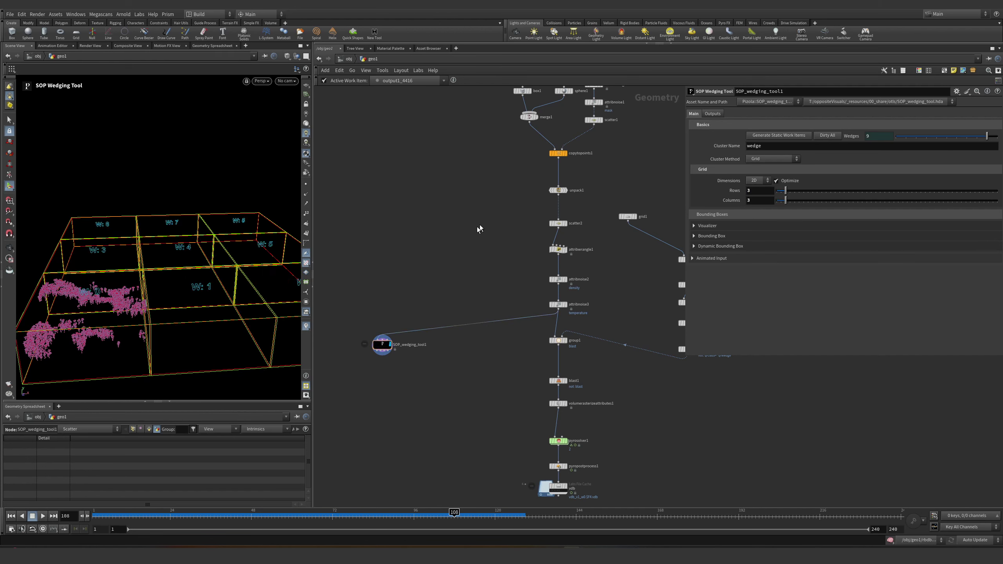
- Set the wedge bounding boxes' outside lower padding to 46 on all three axes and inspect the enlarged boxes
left_click(710, 236)
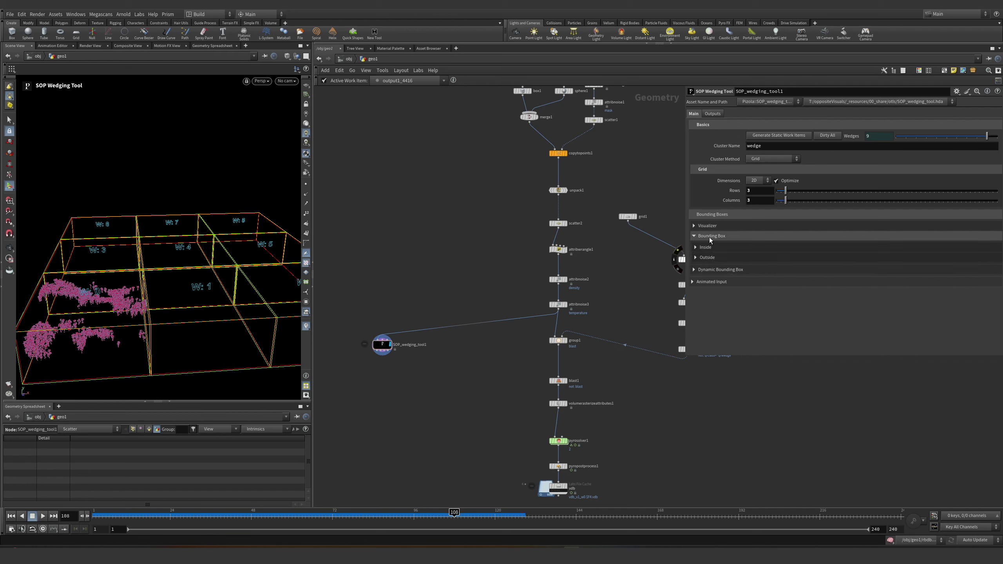
left_click(707, 256)
middle_click_drag(734, 269, 880, 244)
key("Escape")
mouse_move(220, 304)
left_mouse_down()
mouse_move(174, 356)
mouse_move(184, 279)
mouse_move(223, 287)
left_mouse_up()
key("Return")
- Open the wedging tool's node information and visualize the mask attribute on its points
key("f")
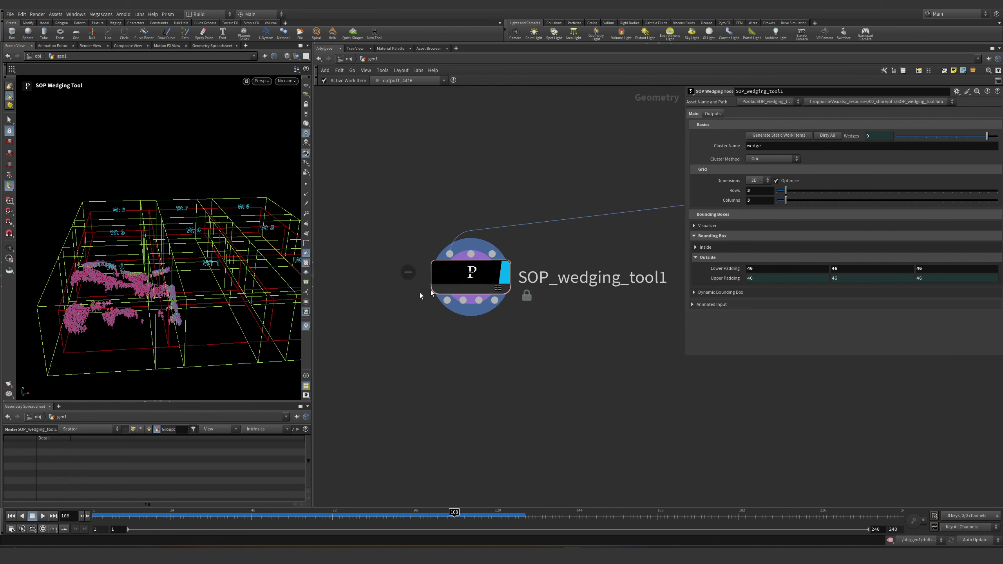
middle_click(447, 299)
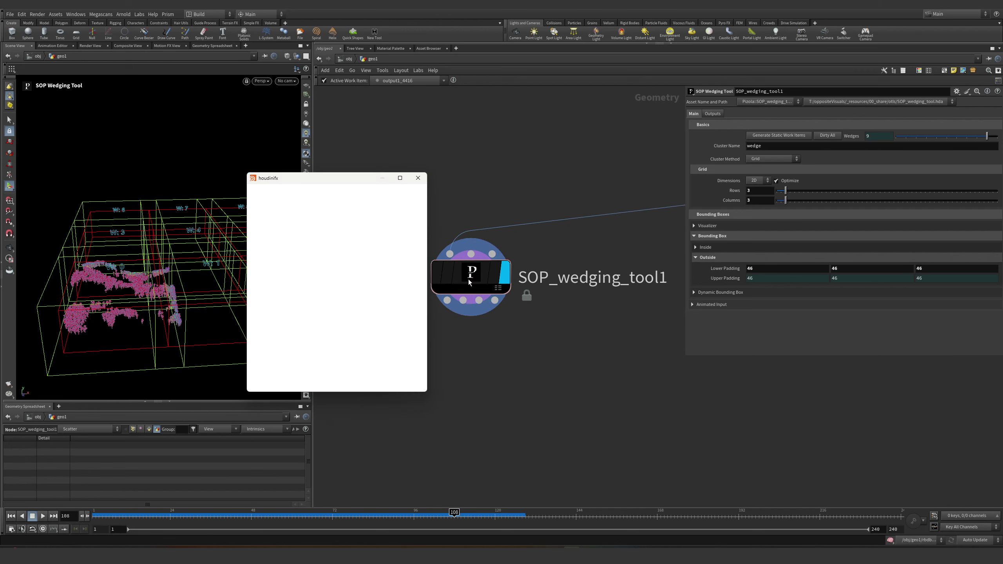
left_click(307, 210)
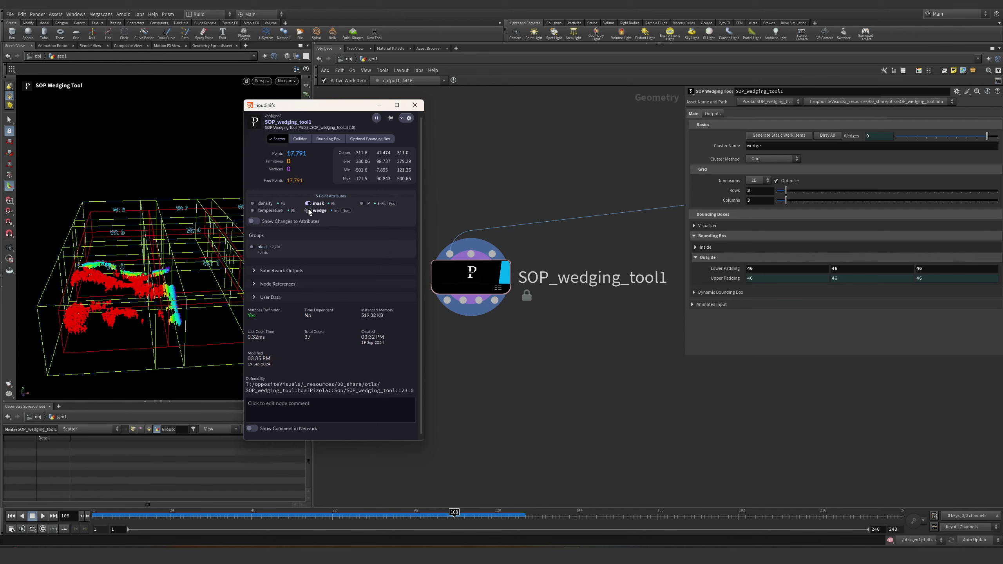
- Close the node information and inspect the mask-coloured points inside the wedge bounding boxes
left_click(414, 105)
key("Escape")
left_click_drag(178, 257, 190, 311)
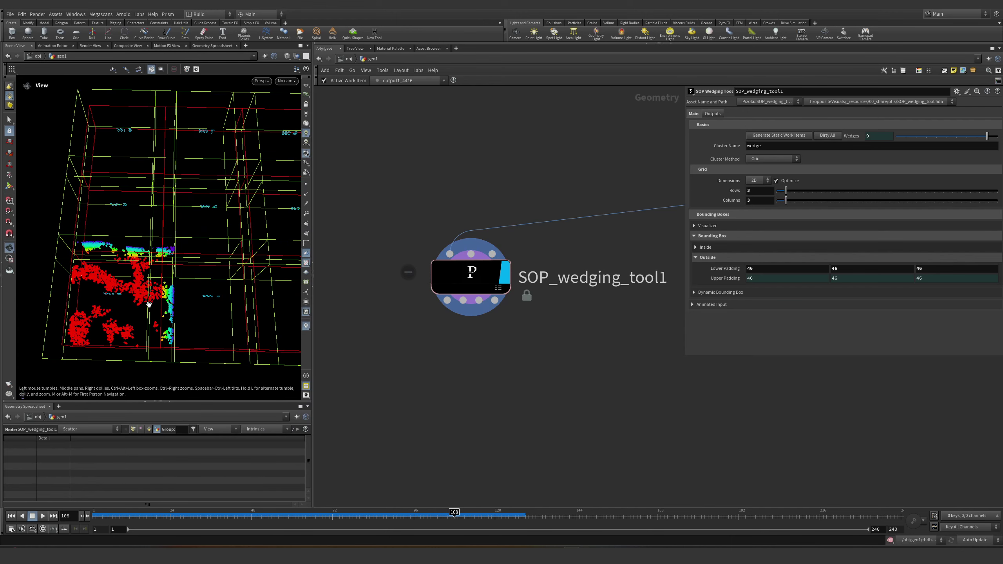
key("Return")
- Set the wedging tool visualizer's uniform scale to 1.257 and inspect the separated wedge boxes with their points
left_click(707, 226)
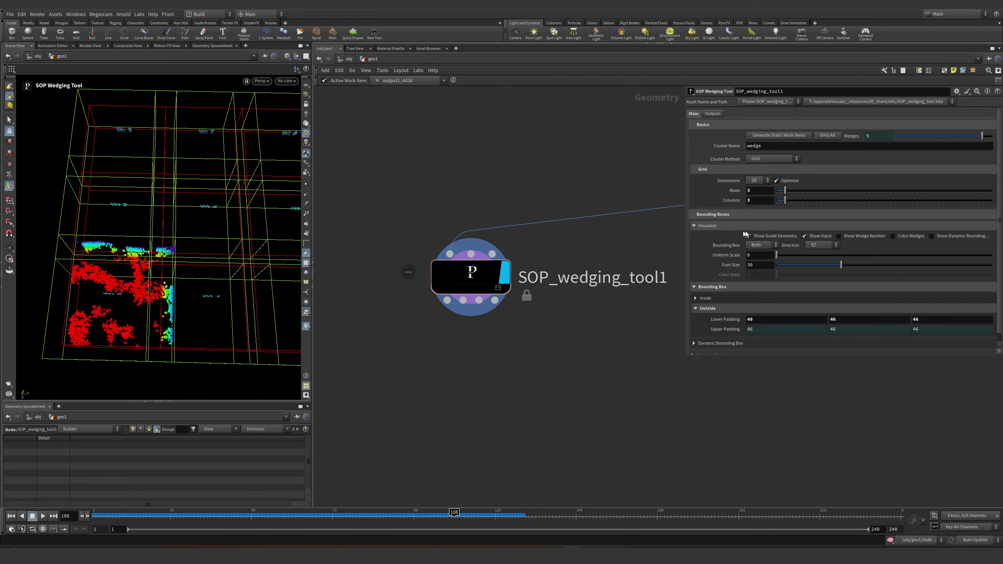
left_click_drag(784, 257, 830, 256)
key("Escape")
middle_click_drag(163, 251, 149, 261)
left_click_drag(150, 261, 170, 276)
middle_click_drag(170, 276, 158, 252)
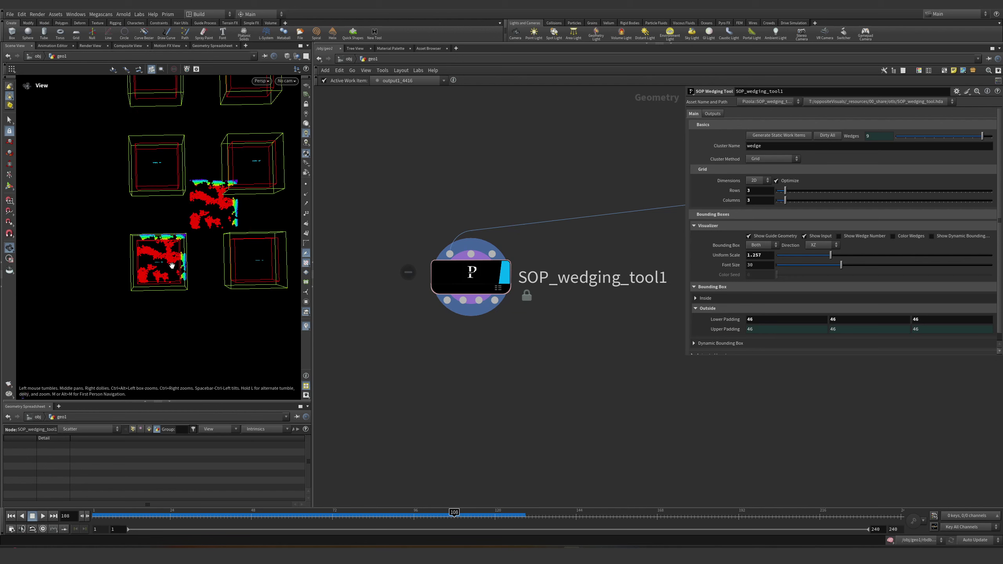
scroll(158, 237, "up", 3)
key("Return")
- Generate the wedging tool's static work items and activate the first wedge to examine its points
left_click(778, 135)
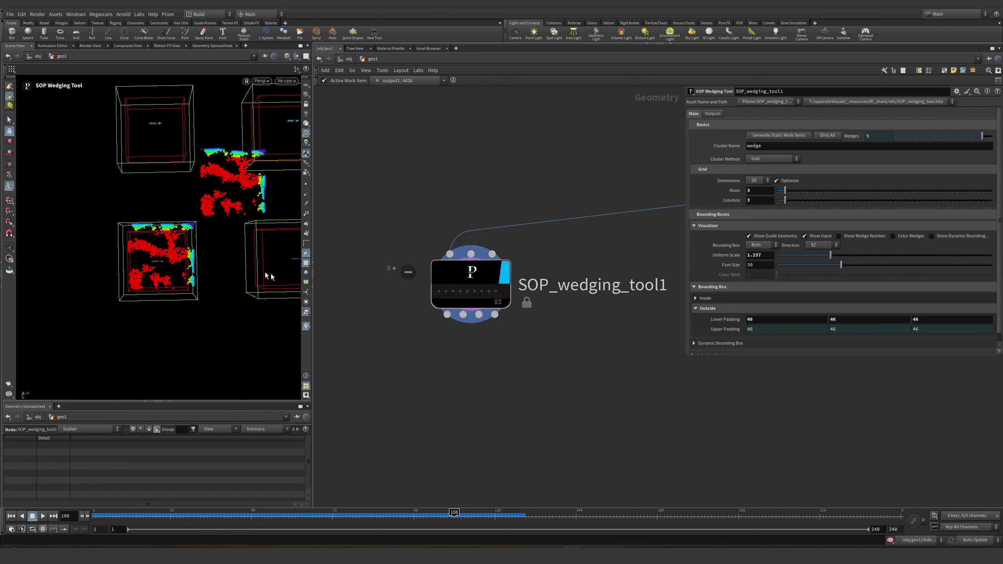
left_click(439, 291)
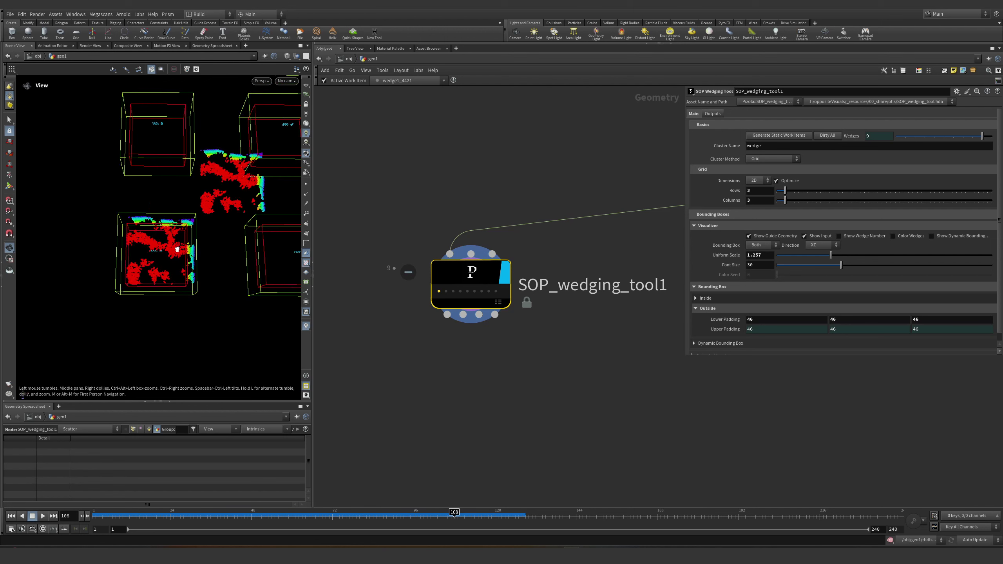
scroll(228, 215, "up", 3)
left_click_drag(229, 215, 279, 186)
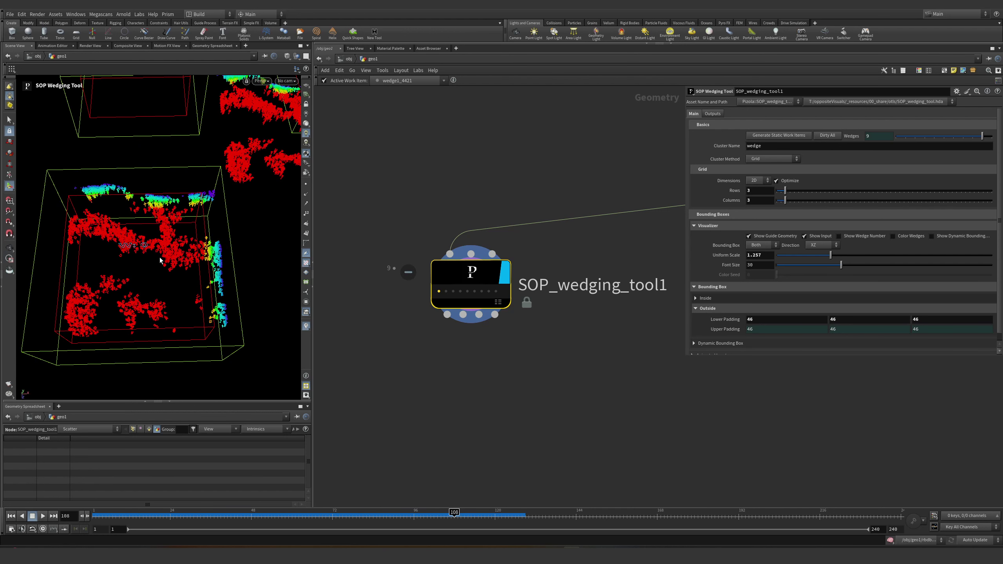
scroll(496, 264, "down", 5)
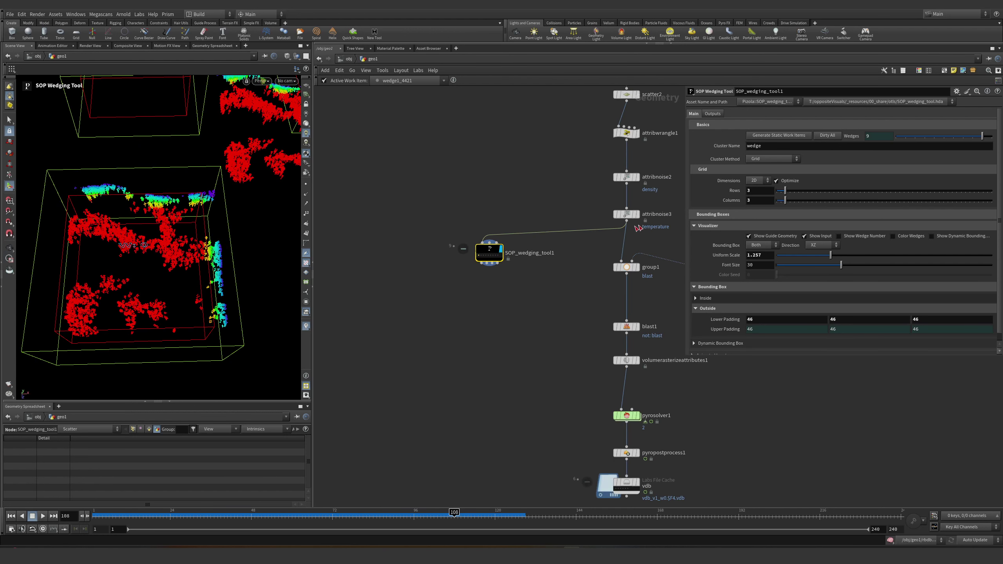
left_click_drag(251, 220, 166, 221)
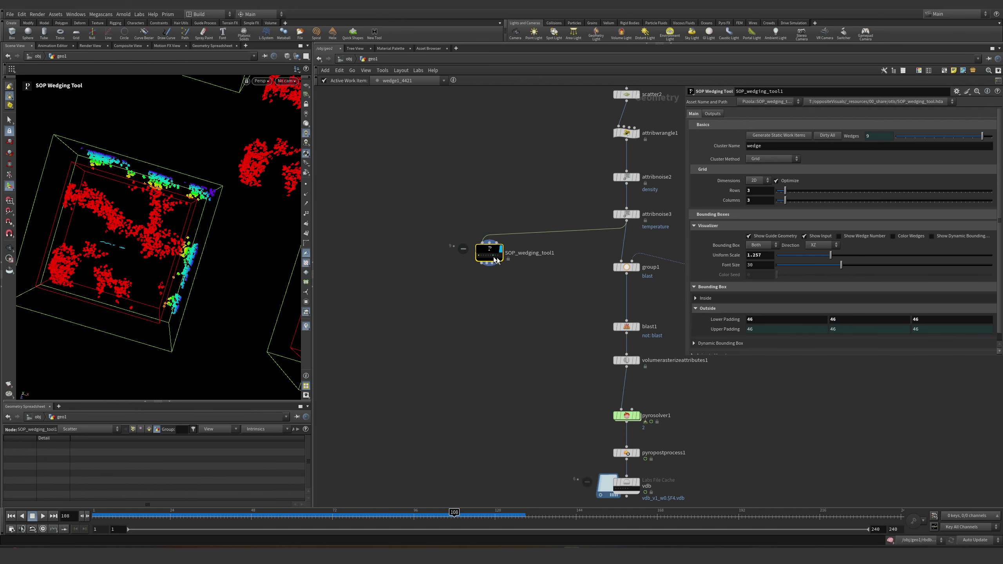
- Add an Attribute Wrangle on the wedging tool's first output and display it
key("Tab")
key("Escape")
key("Tab")
type("wr")
key("Return")
left_click(489, 291)
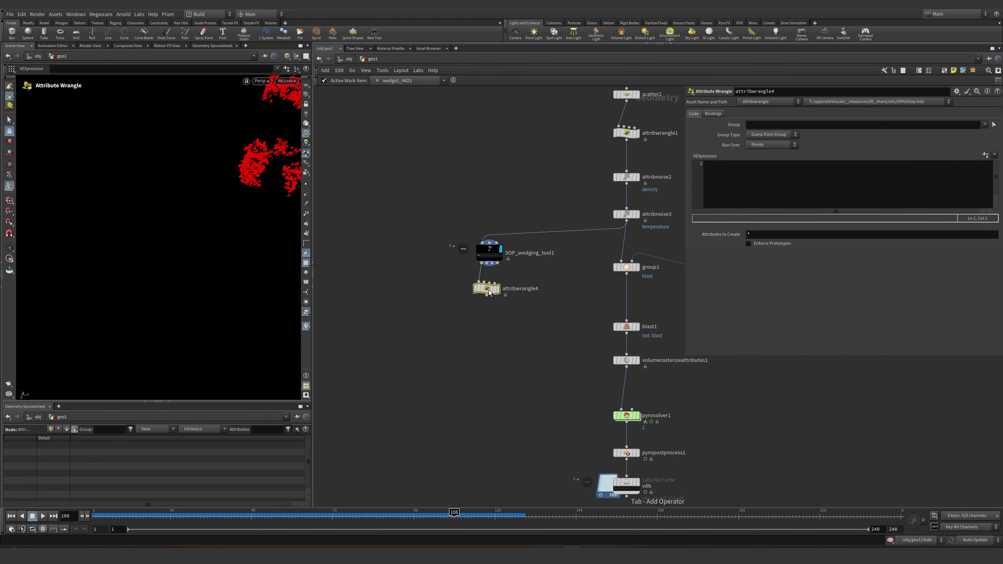
left_click(497, 289)
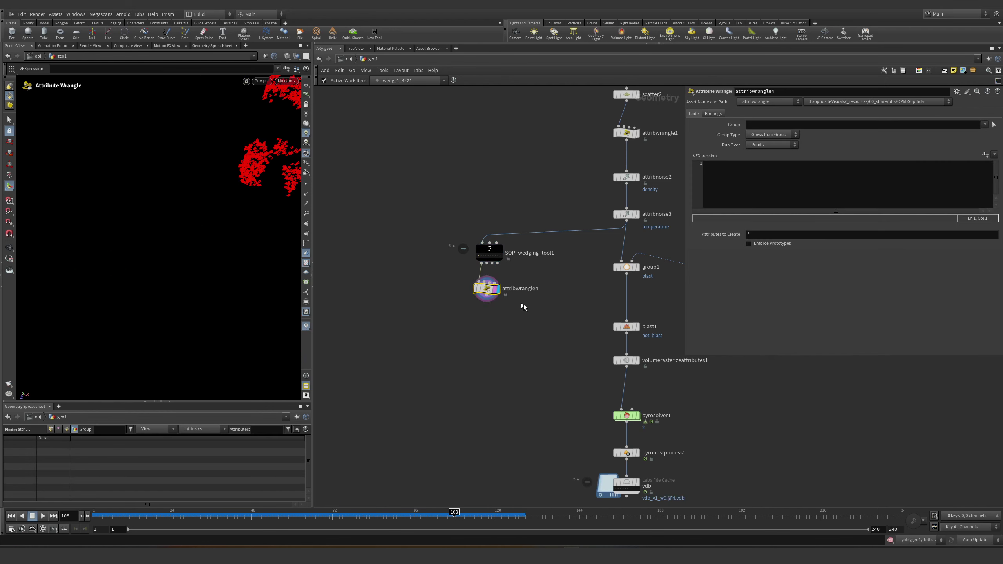
- Visualize the density attribute on the new wrangle's points and compare them with attribnoise3's output
middle_click(501, 290)
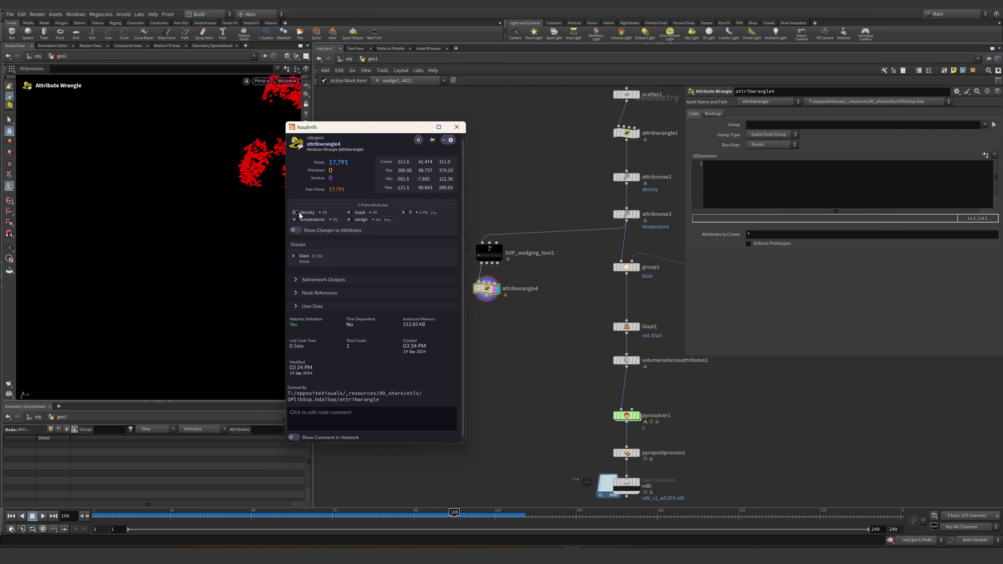
left_click(296, 213)
key("Escape")
key("h")
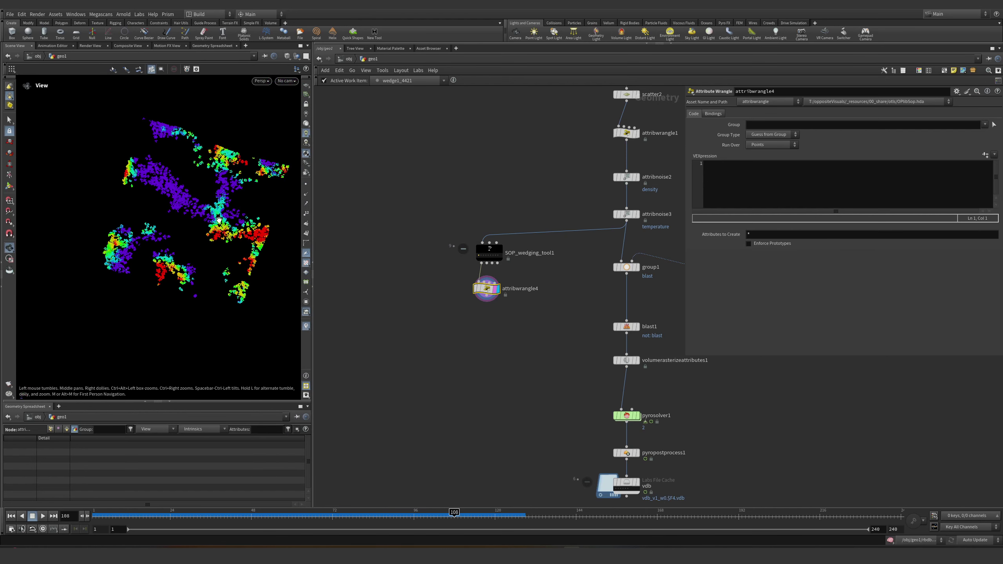
key("Return")
left_click(636, 214)
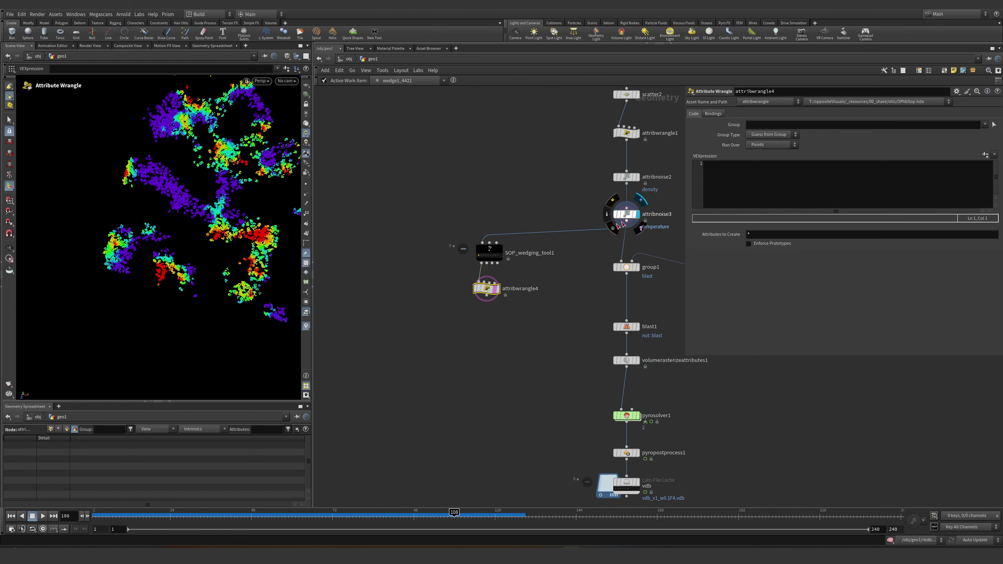
left_click(499, 289)
- Multiply density by the mask in attribwrangle4 with the expression f@density *= f@mask;
left_click(777, 168)
type("f@density *=")
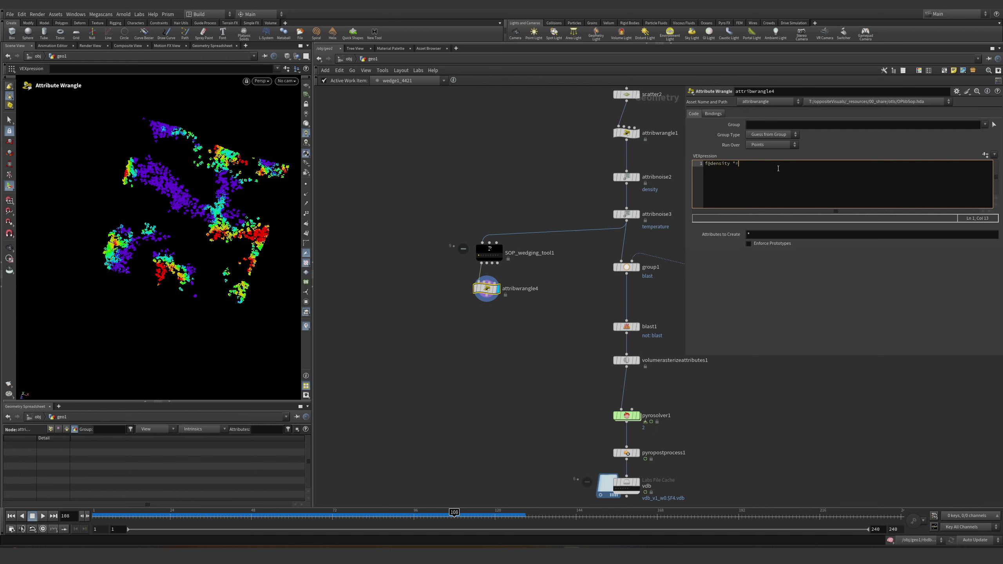
type(" f@mask;")
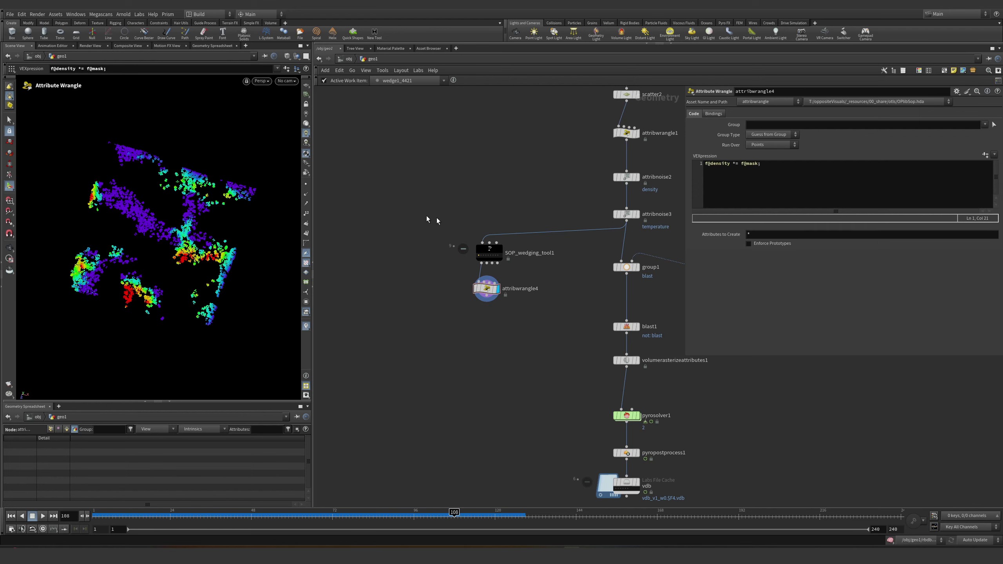
left_click_drag(518, 328, 458, 285)
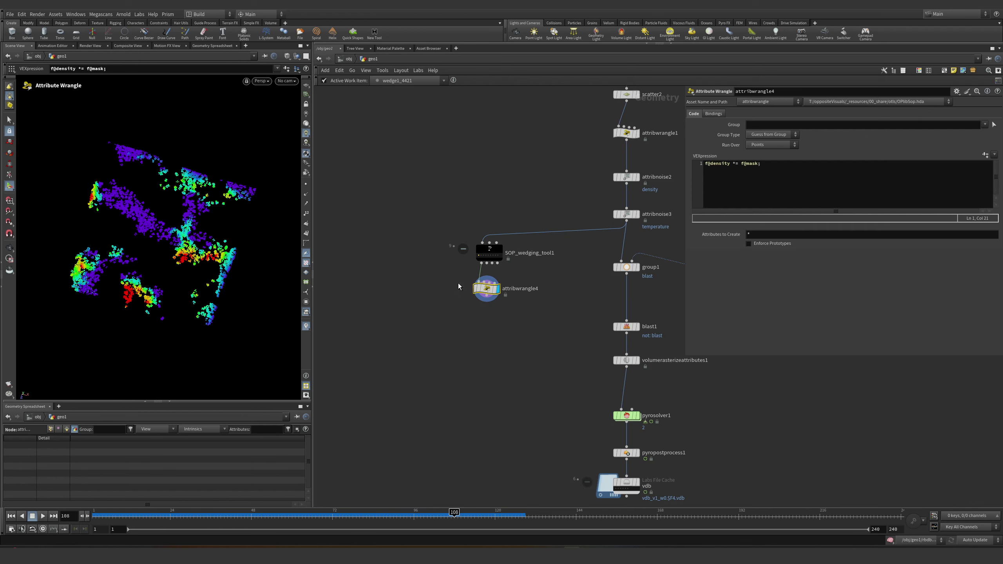
- Duplicate the wrangle's density line and change the copy to f@temperature *= f@mask;
left_click(775, 168)
key("ctrl+a")
key("ctrl+c")
key("End")
key("Return")
key("ctrl+v")
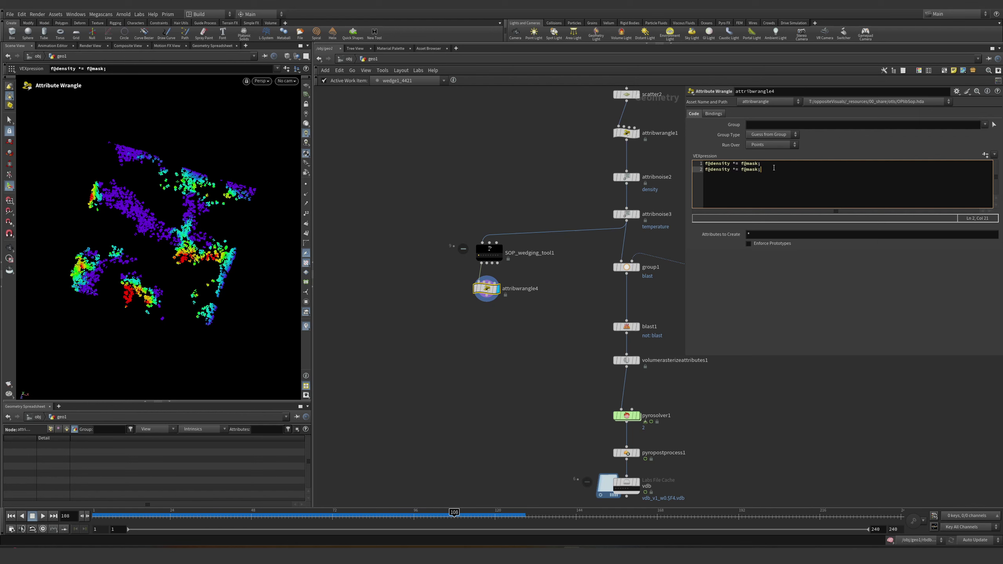
type("rature")
left_click(518, 299)
left_click_drag(487, 289, 490, 289)
left_click_drag(551, 327, 453, 276)
key("h")
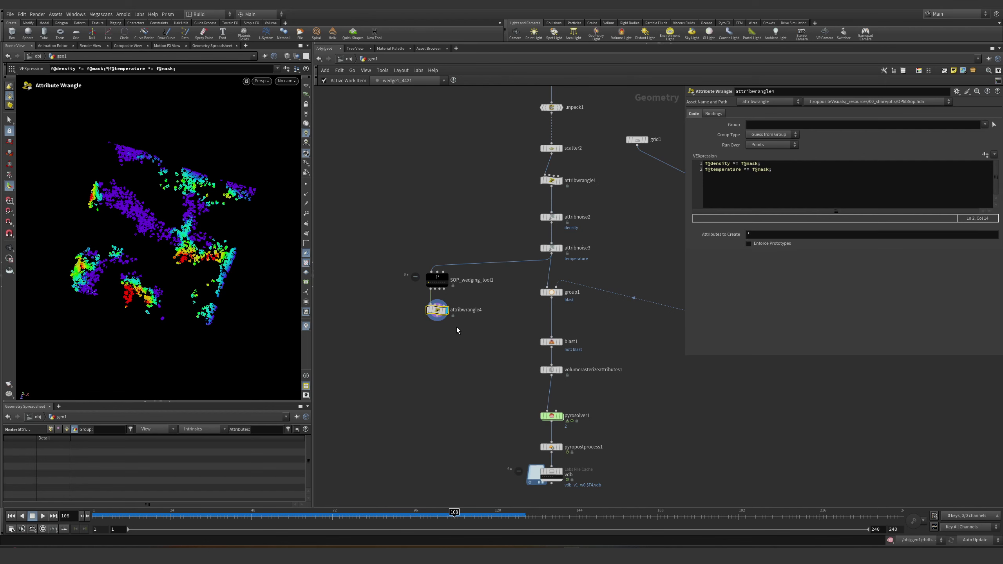
- Delete the group1 and blast1 nodes from the smoke source chain
left_click(528, 283)
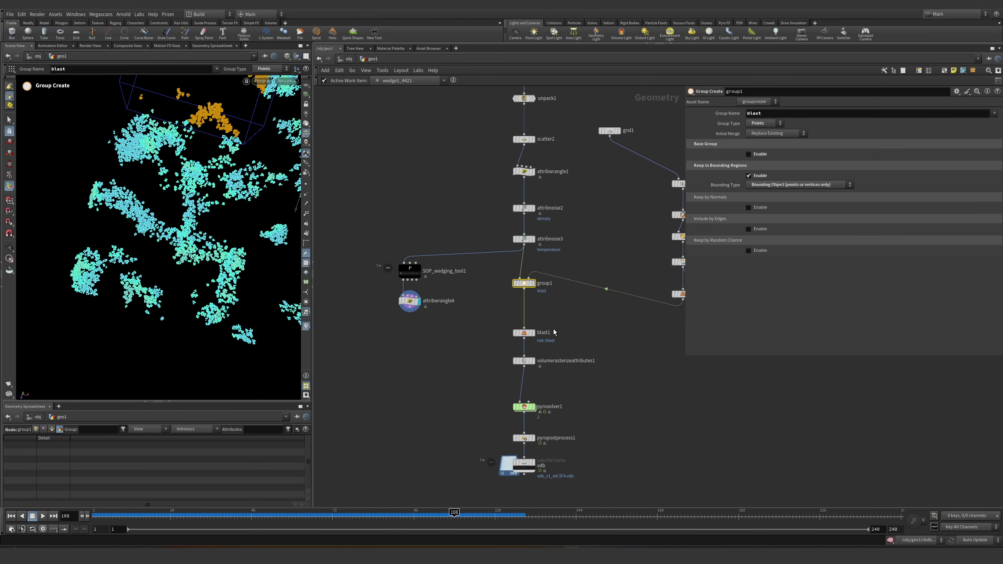
key("Delete")
left_click_drag(553, 332, 507, 324)
key("Delete")
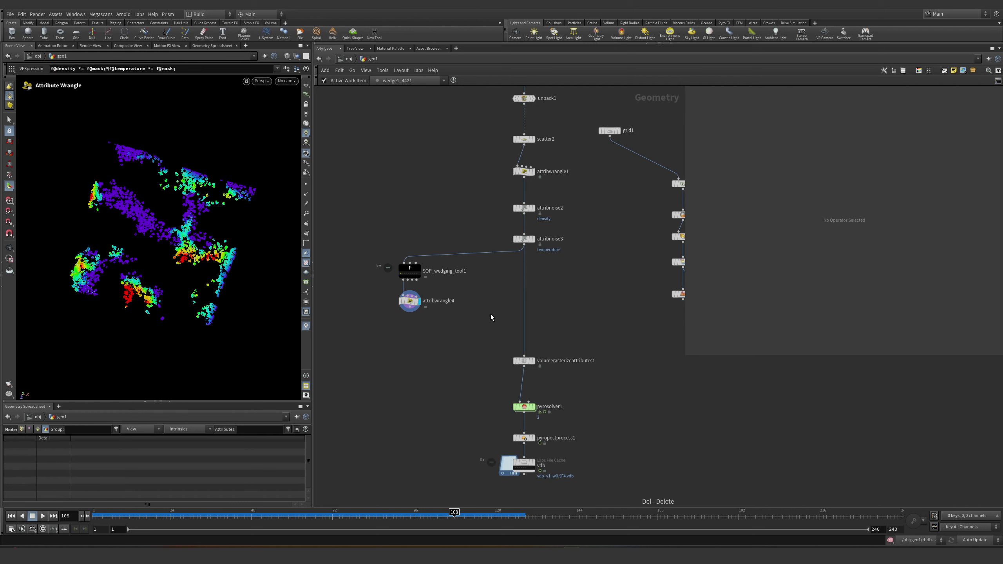
- Wire attribwrangle4 into volumerasterizeattributes1 and align the wedging tool and wrangle with the main node chain
left_click_drag(410, 311, 524, 357)
middle_click_drag(581, 460, 563, 407)
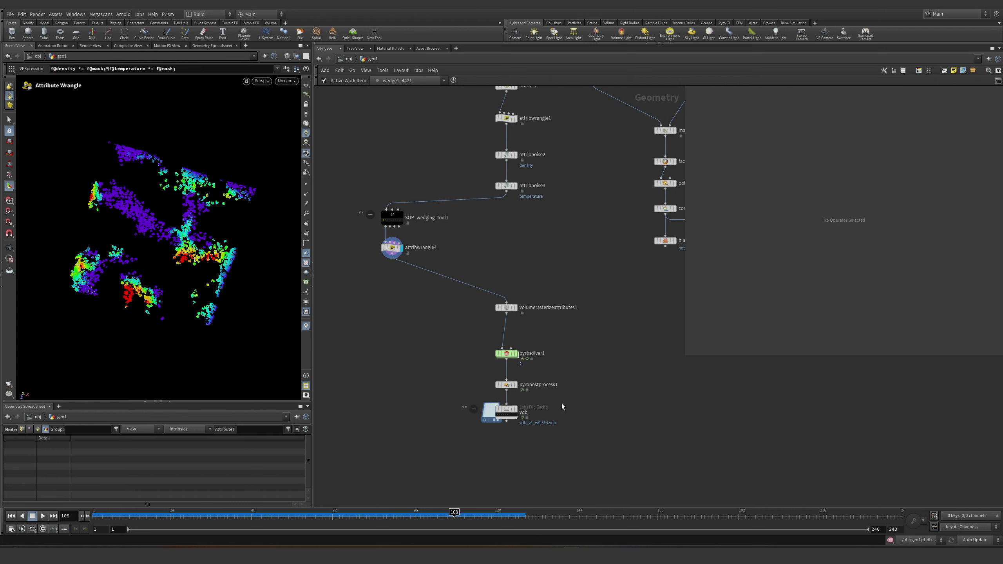
left_click_drag(369, 236, 412, 203)
left_click_drag(392, 247, 506, 268)
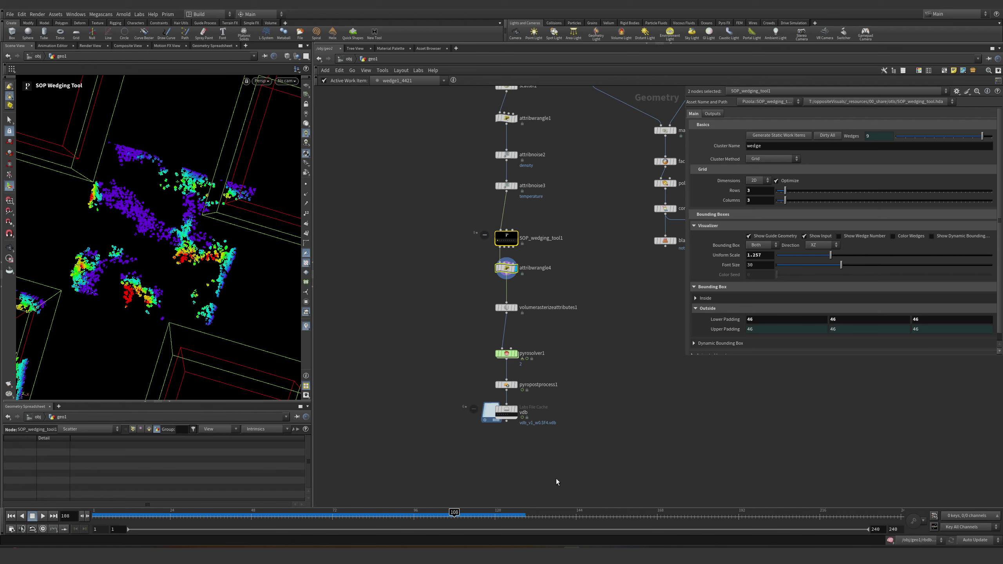
- Move the old vdb file cache out of the chain and delete it
left_click_drag(553, 472, 503, 412)
left_click_drag(504, 412, 635, 417)
middle_click_drag(590, 381, 521, 370)
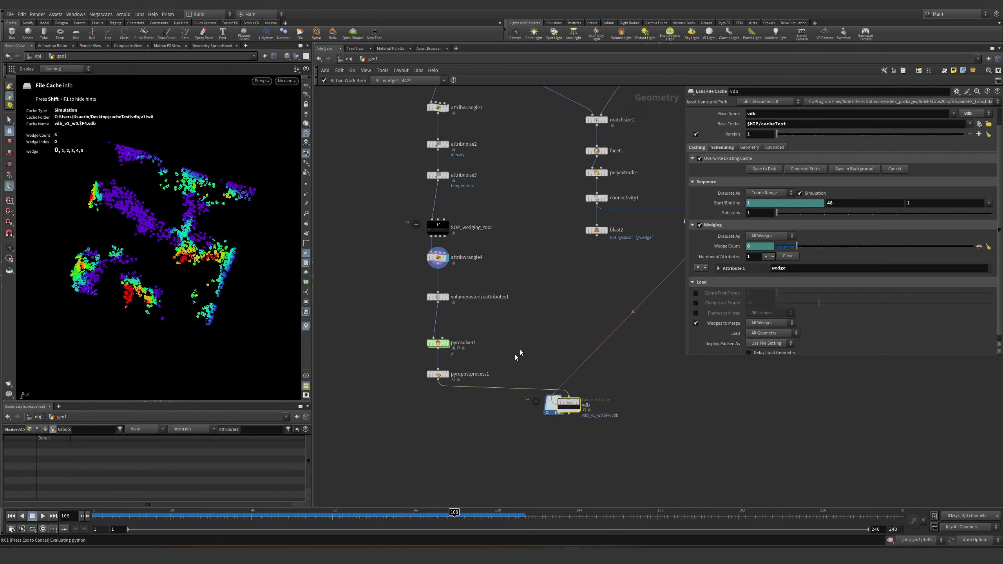
key("Delete")
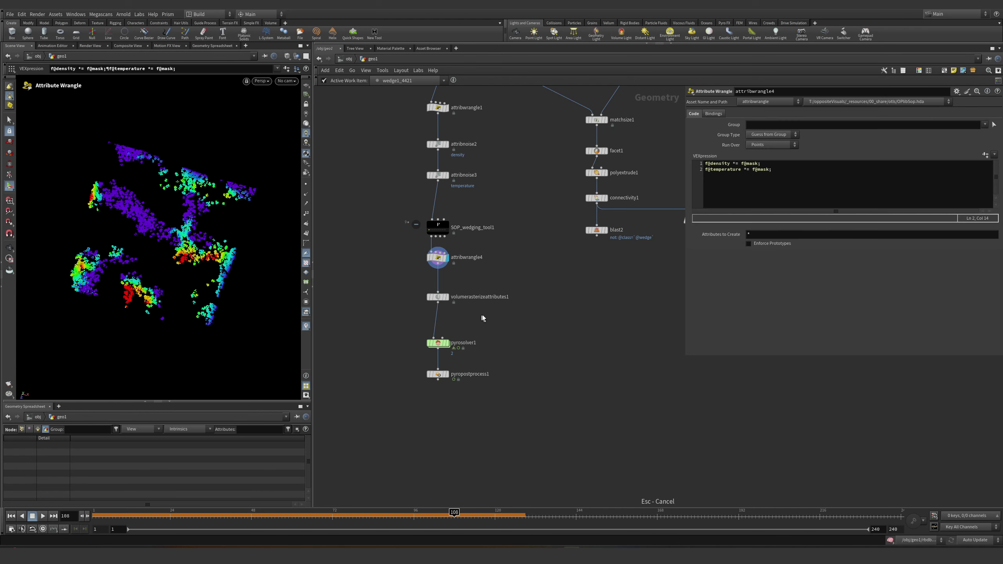
- Create a source file cache from the wedging tool's outputs and place it under pyropostprocess1, wired to that node and displayed
middle_click_drag(482, 318, 502, 320)
key("Up")
left_click(712, 114)
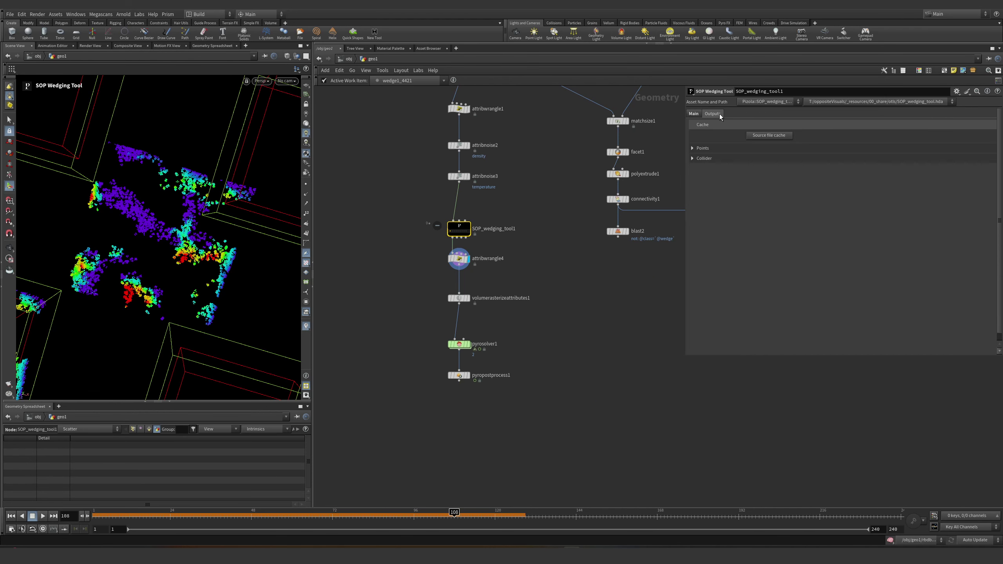
left_click(756, 135)
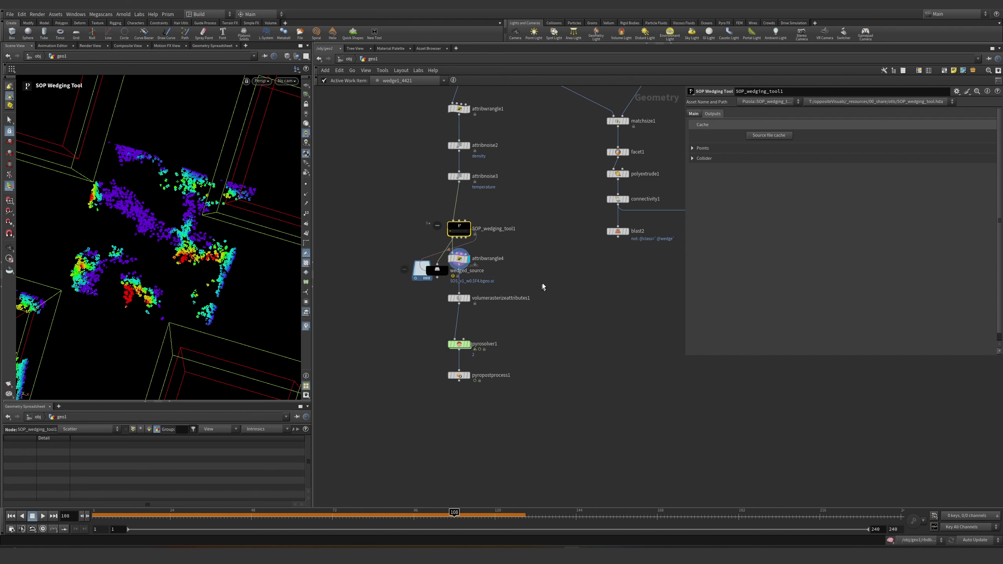
left_click(434, 388)
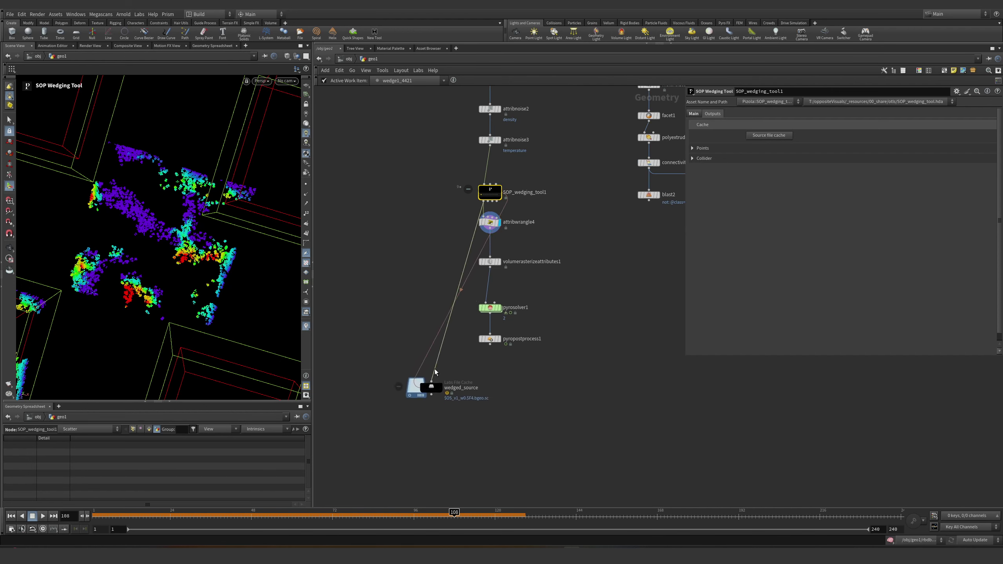
left_click_drag(438, 387, 498, 384)
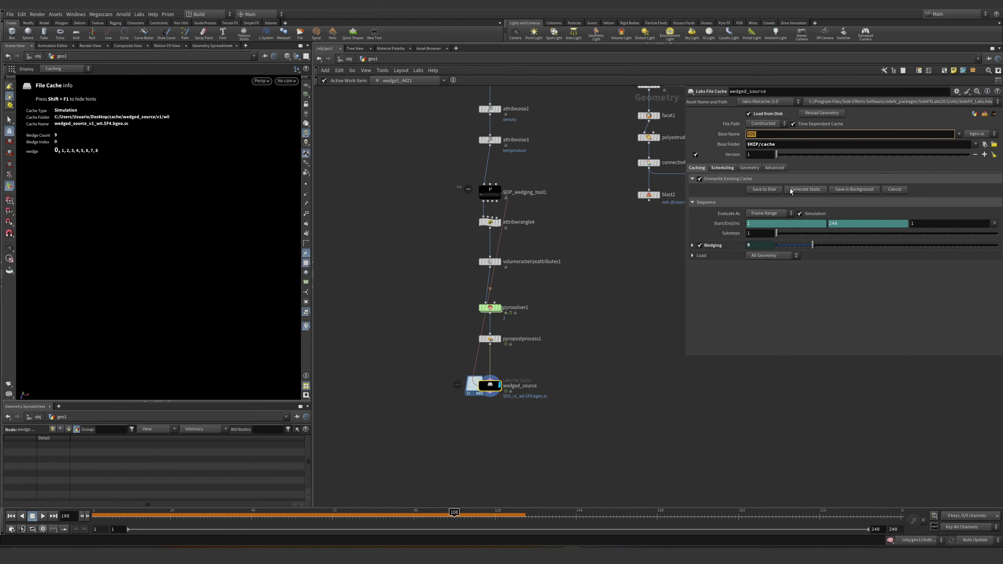
- Set the wedged_source cache's base name to vdb, file type to vdb and base folder to $HIP/cacheTest
type("vdb")
key("Return")
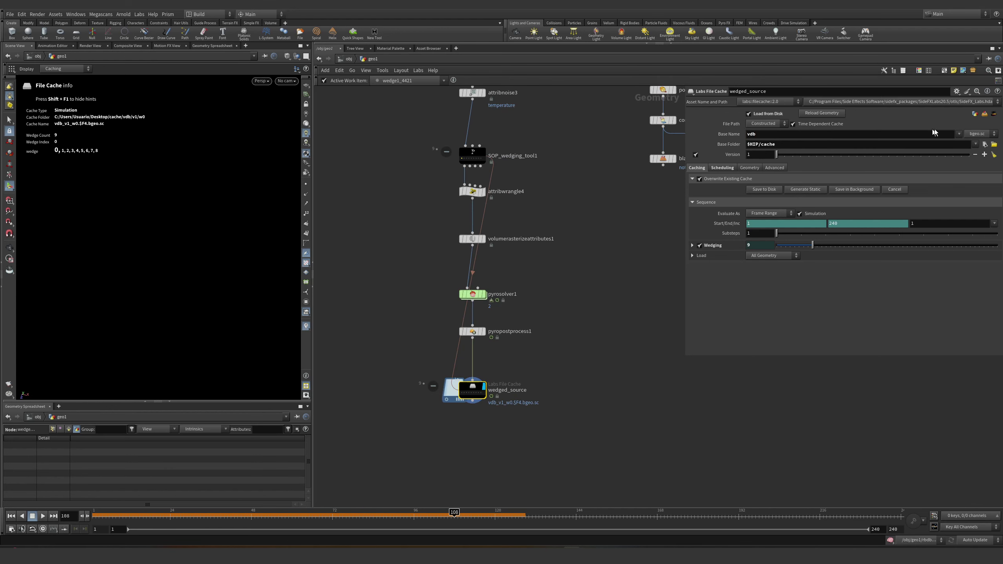
left_click(979, 133)
left_click(975, 143)
scroll(507, 349, "up", 5)
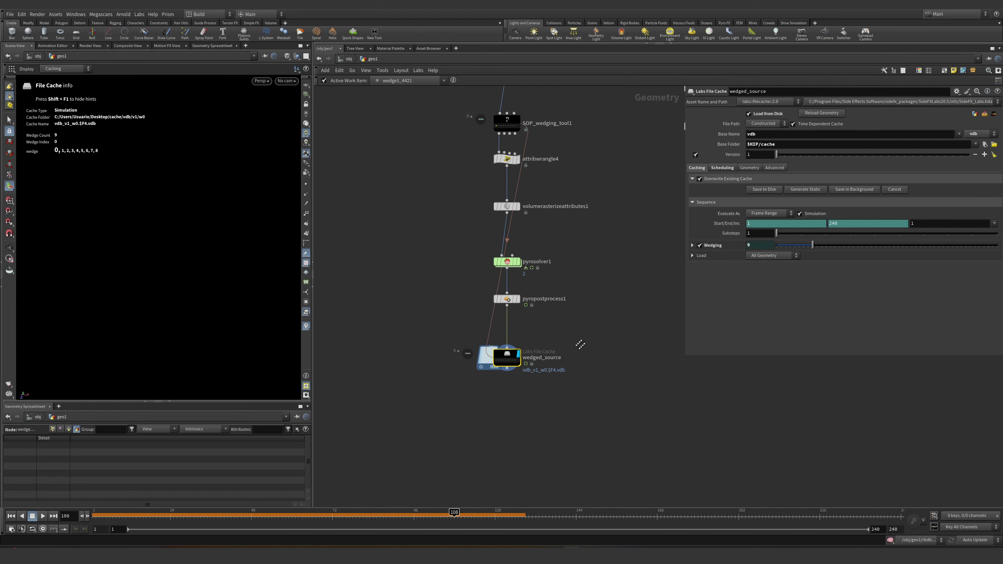
left_click(784, 144)
type("Test")
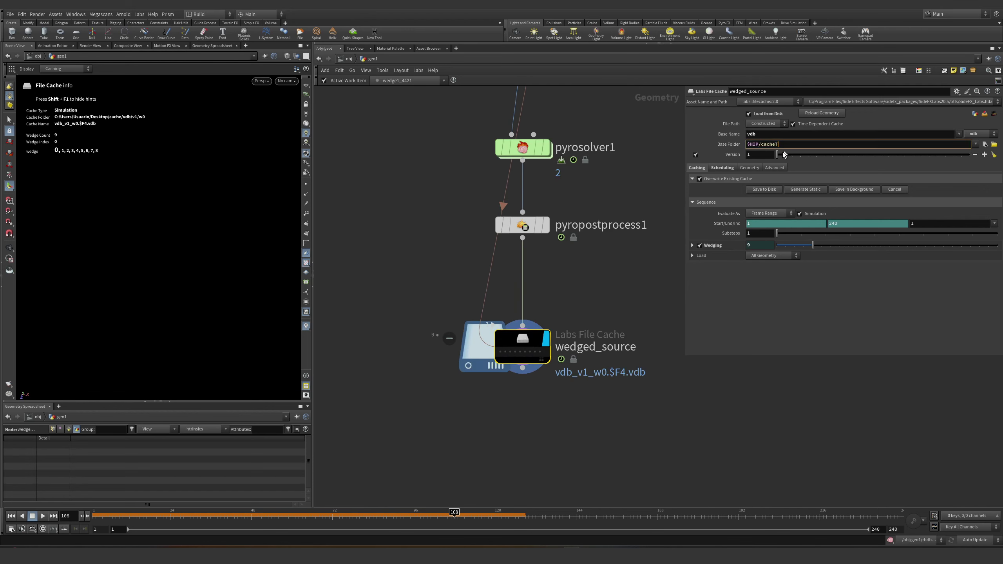
key("Return")
- Activate the wedged_source cache's first work item and set its end frame to 48
left_click(500, 351)
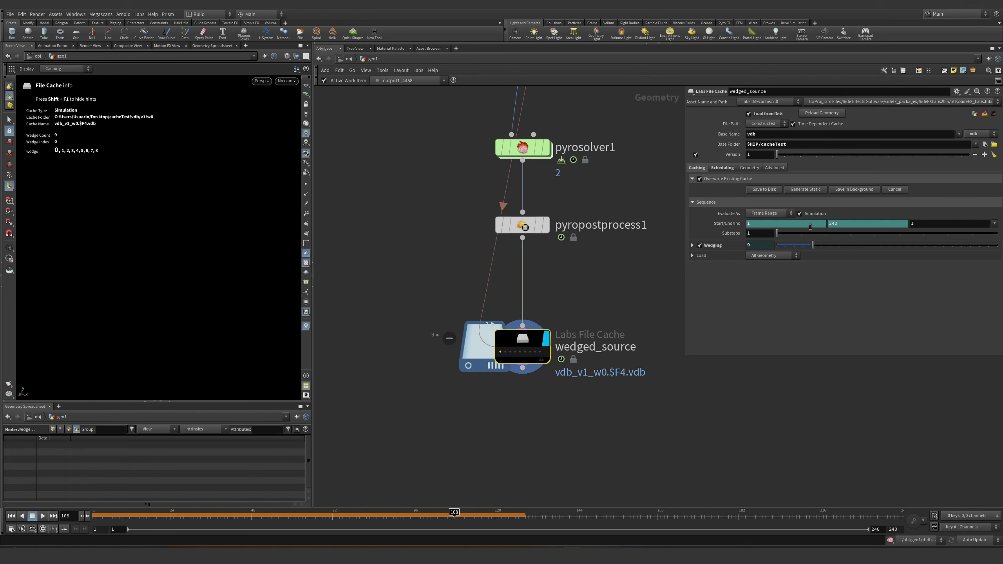
left_click(854, 224, "ctrl+shift")
type("12")
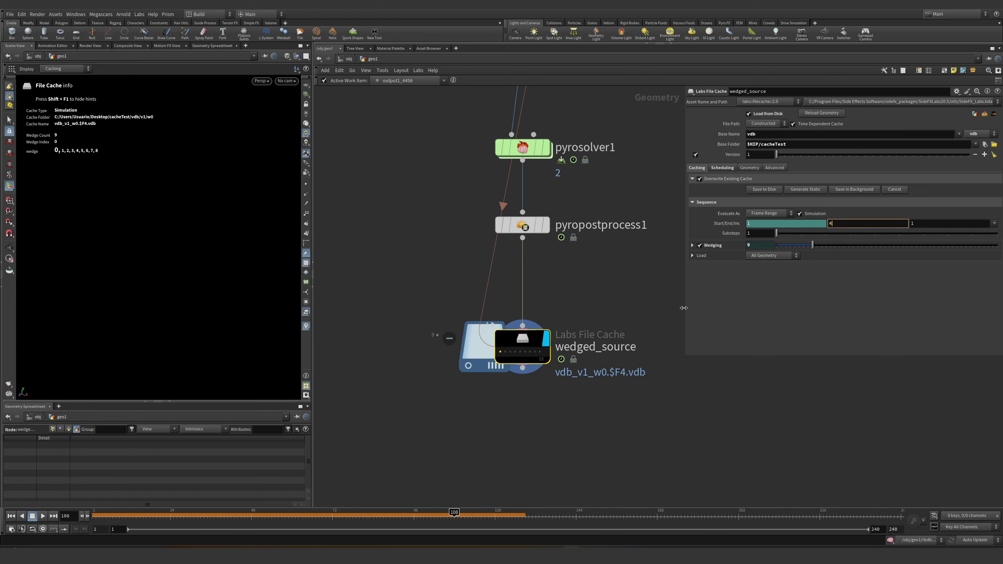
type("8")
key("Return")
- Return the timeline to frame 1 and review the node chain around the wedging tool and pyro solver
key("ctrl+Up")
scroll(536, 287, "down", 6)
scroll(535, 287, "down", 2)
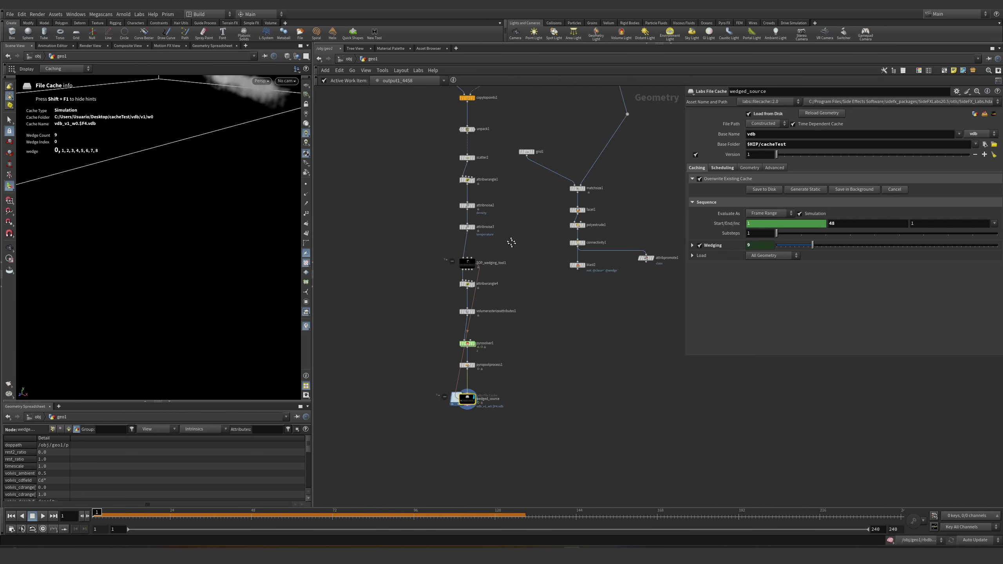
key("h")
scroll(514, 288, "up", 4)
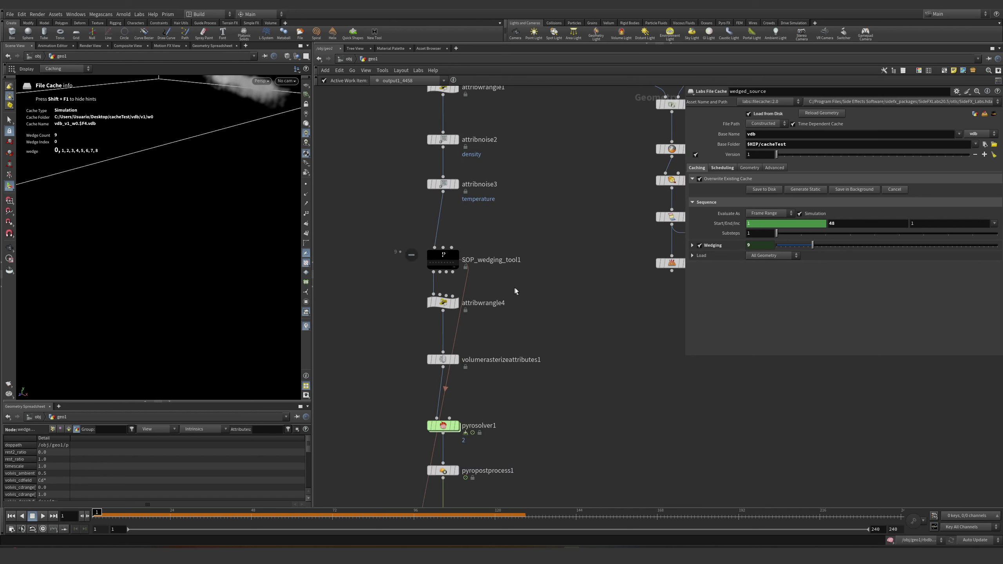
- Add a Null node in the empty network space beside attribwrangle4
scroll(515, 288, "down", 6)
left_click_drag(633, 326, 507, 188)
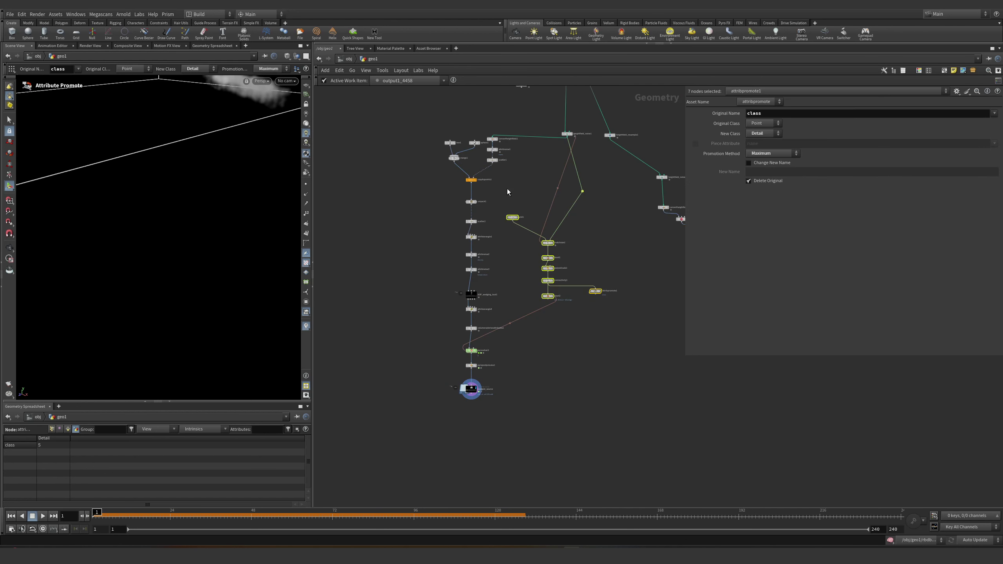
left_click(507, 188)
scroll(485, 319, "up", 5)
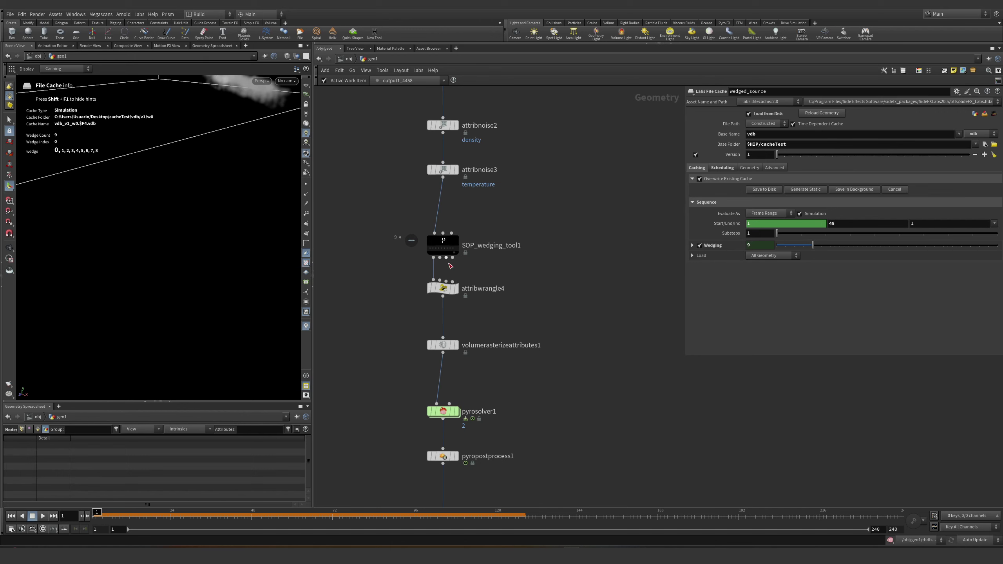
key("Tab")
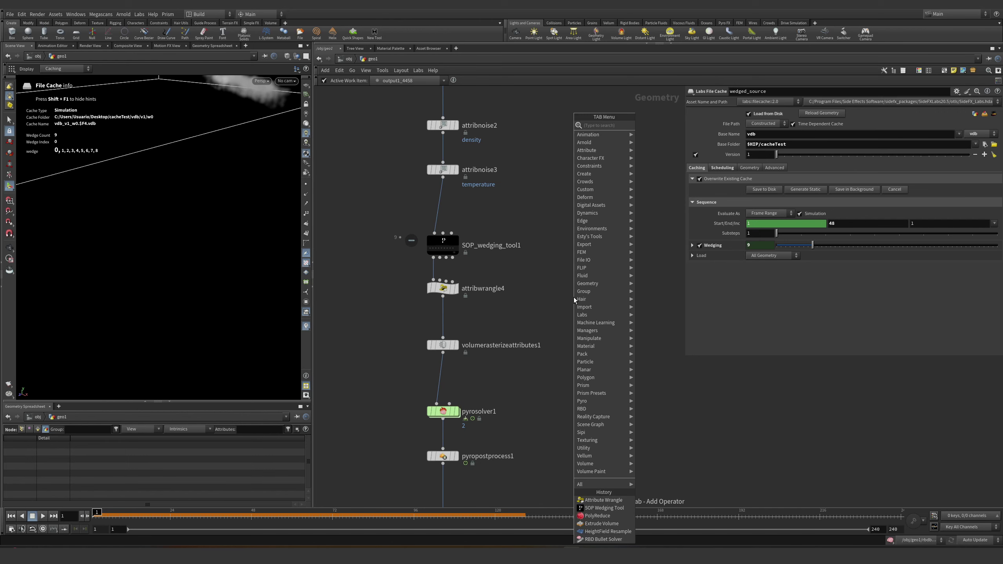
type("nu")
key("Return")
left_click(585, 291)
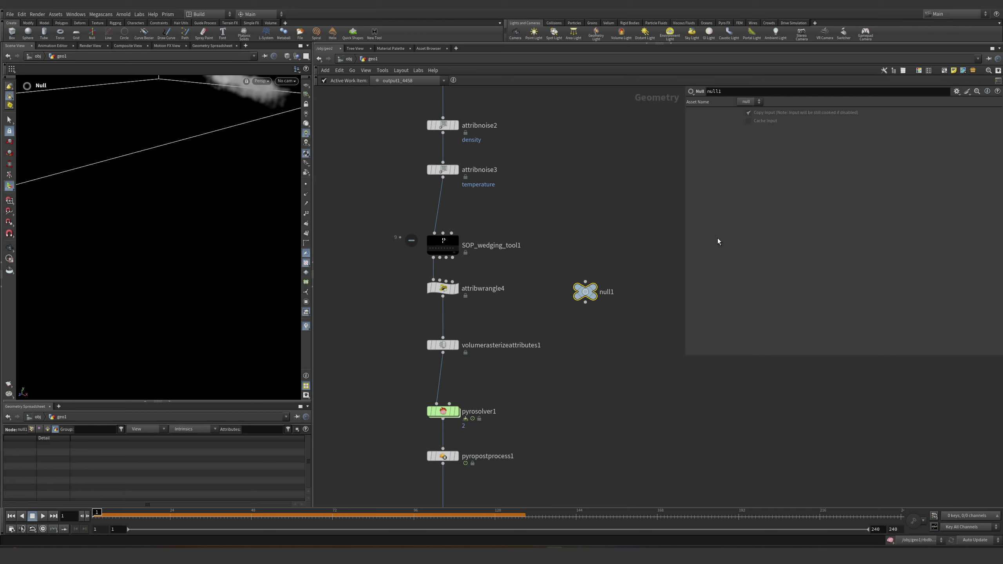
- Select and display SOP_wedging_tool1, and orbit to its grid of wedge bounding boxes and source points
key("h")
scroll(468, 273, "up", 3)
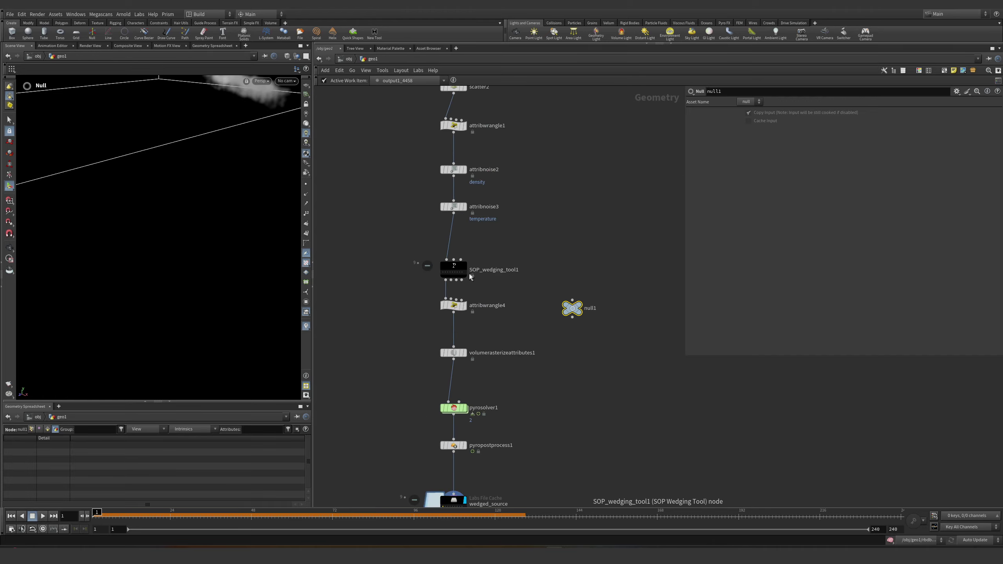
left_click(464, 266)
left_click(454, 270)
key("Escape")
left_click_drag(154, 253, 190, 265)
scroll(174, 248, "up", 3)
key("Return")
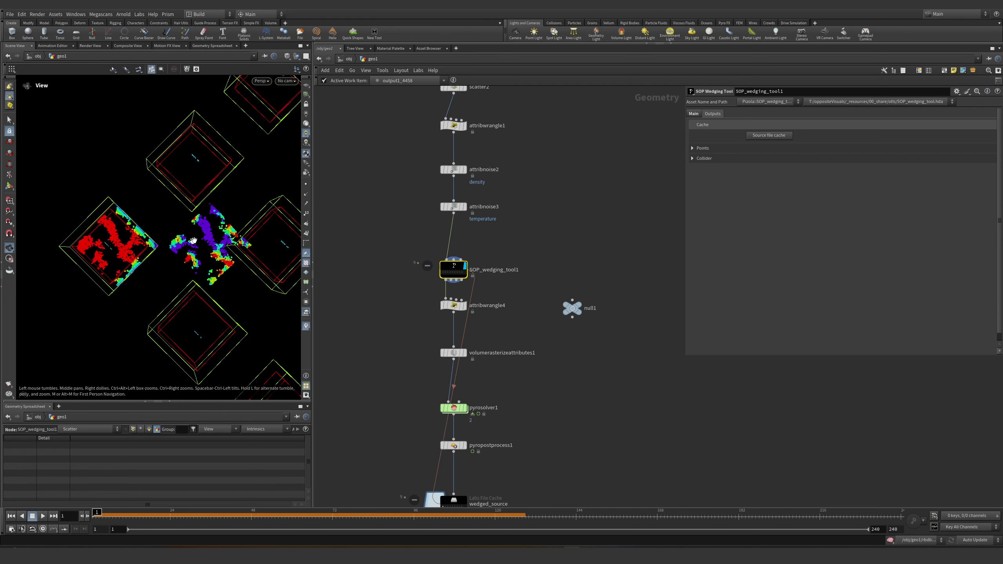
scroll(716, 142, "up", 5)
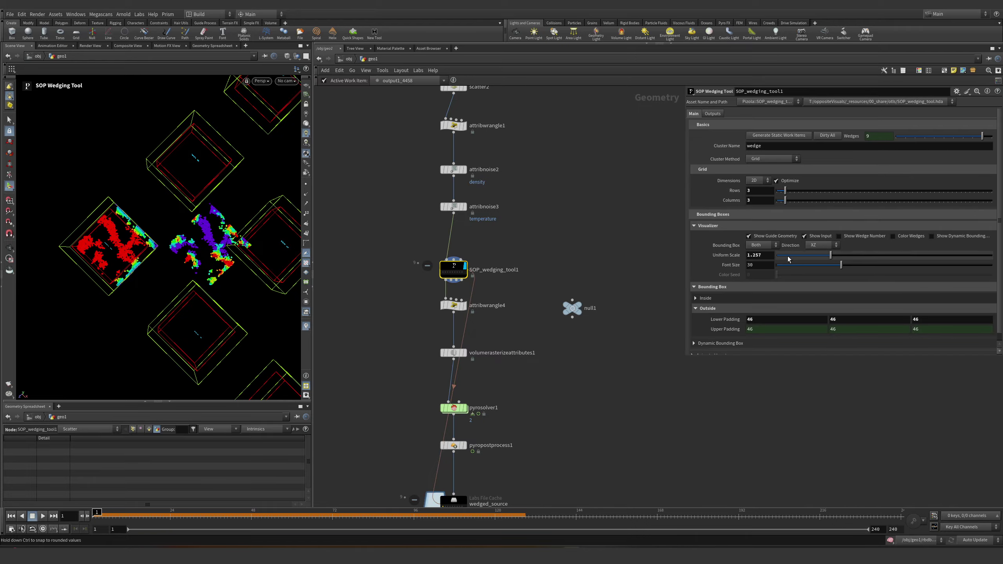
- Set the wedging tool visualizer's uniform scale to 0 and inspect the source points inside the bounding boxes
left_click_drag(791, 258, 772, 257)
key("Escape")
scroll(177, 229, "up", 5)
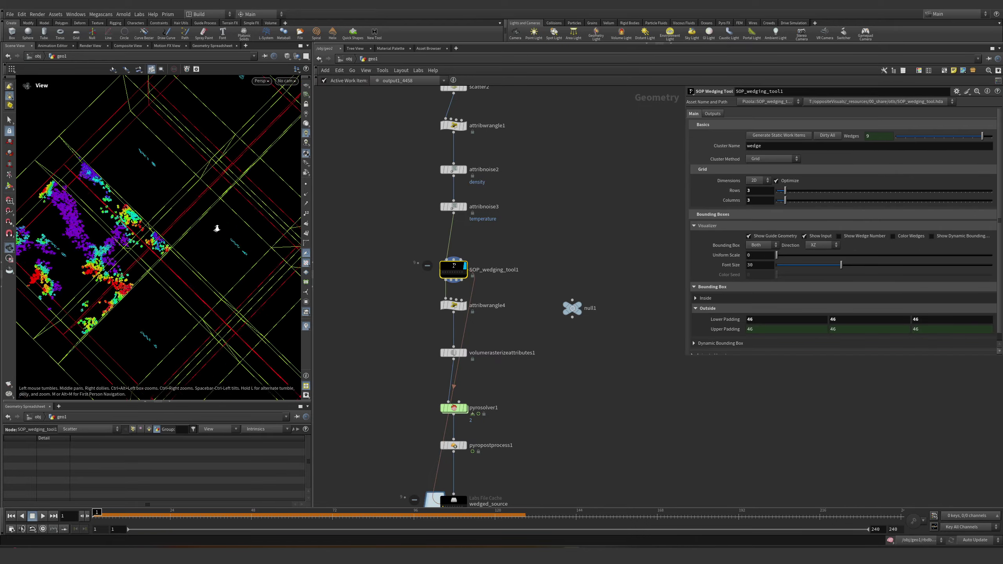
left_click_drag(128, 233, 183, 189)
scroll(190, 233, "up", 3)
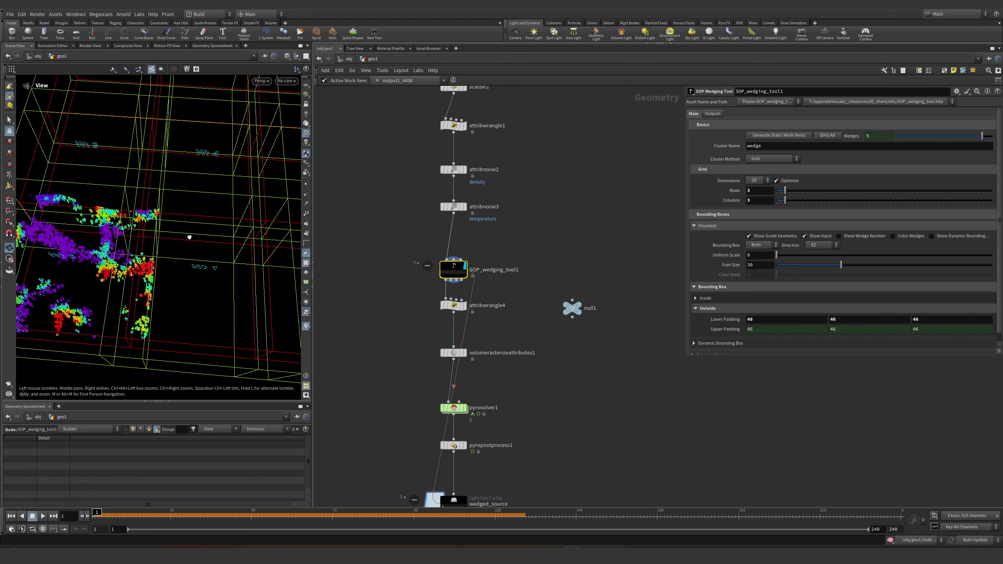
left_click_drag(191, 233, 189, 268)
key("Return")
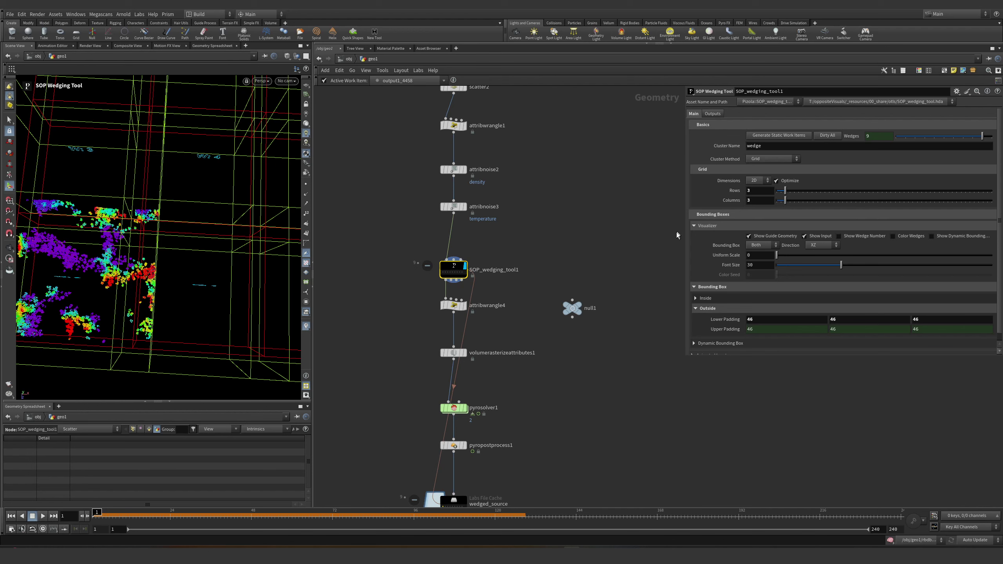
- Activate the second wedge's work item on SOP_wedging_tool1 and set the visualizer's uniform scale to 1.02
scroll(439, 270, "up", 4)
left_click(453, 273)
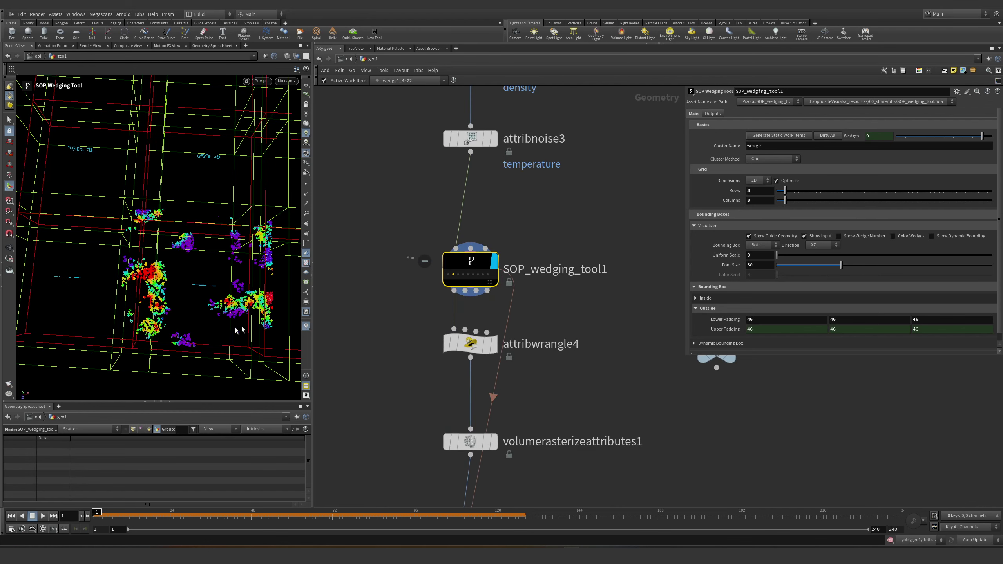
left_click(820, 255)
key("Escape")
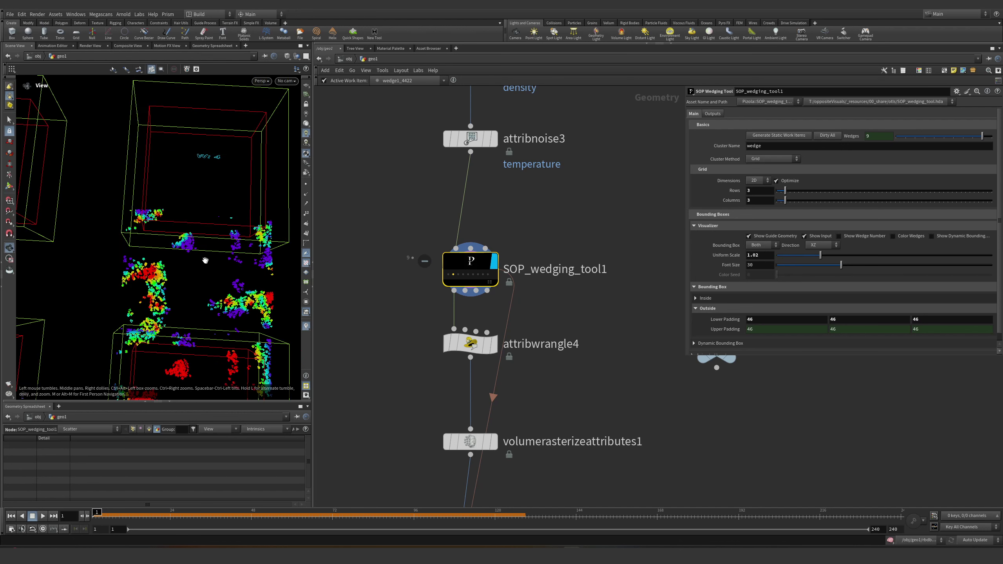
- Examine the 3x3 wedge layout and its scattered source points in perspective and top views
scroll(205, 260, "down", 5)
key("Return")
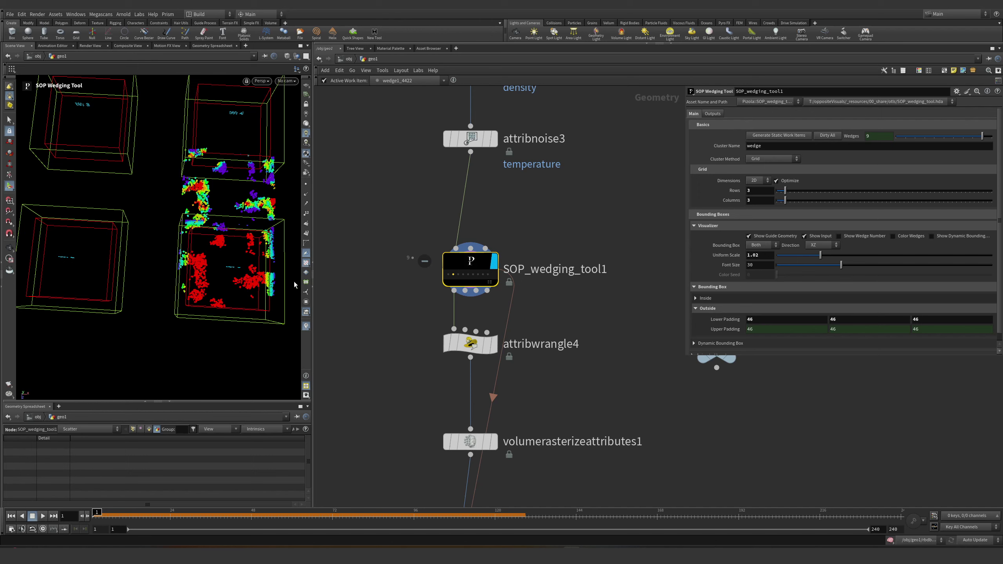
key("space+2")
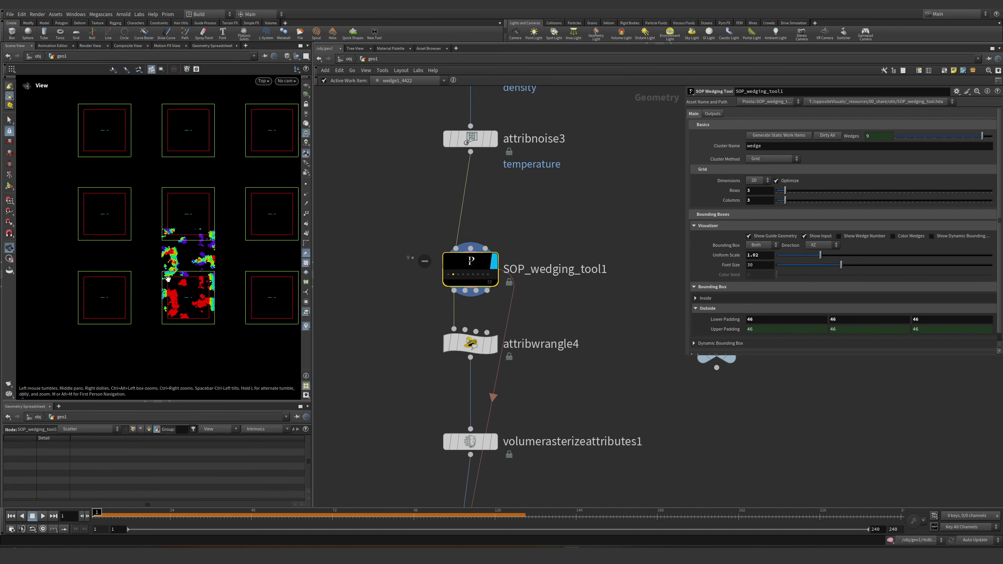
scroll(167, 279, "up", 5)
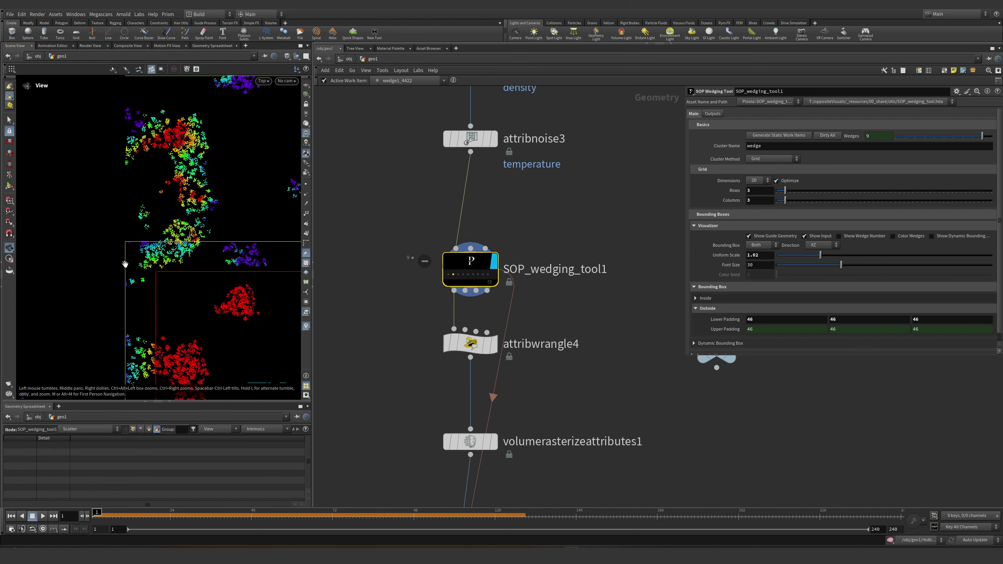
key("h")
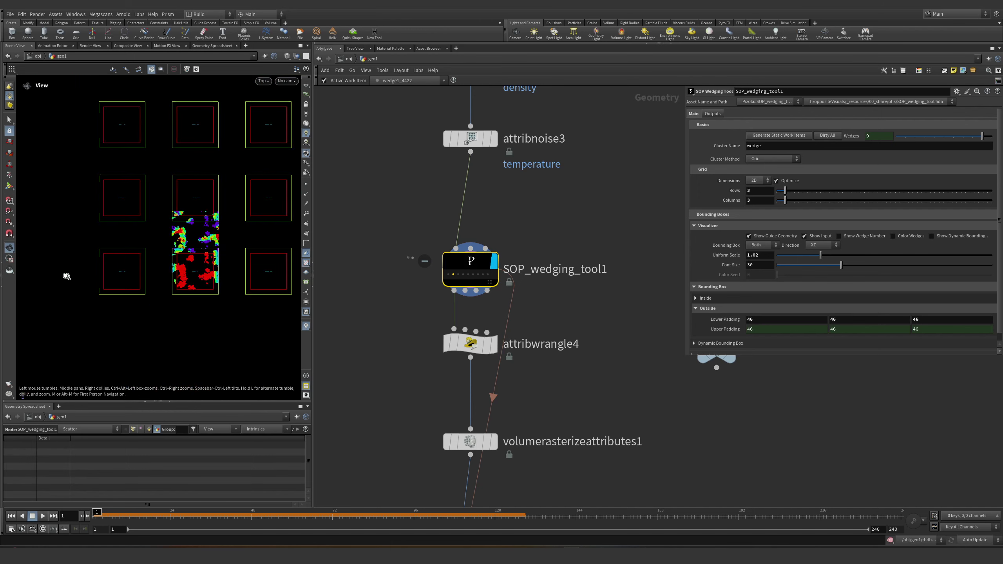
key("Return")
left_click_drag(147, 253, 296, 248)
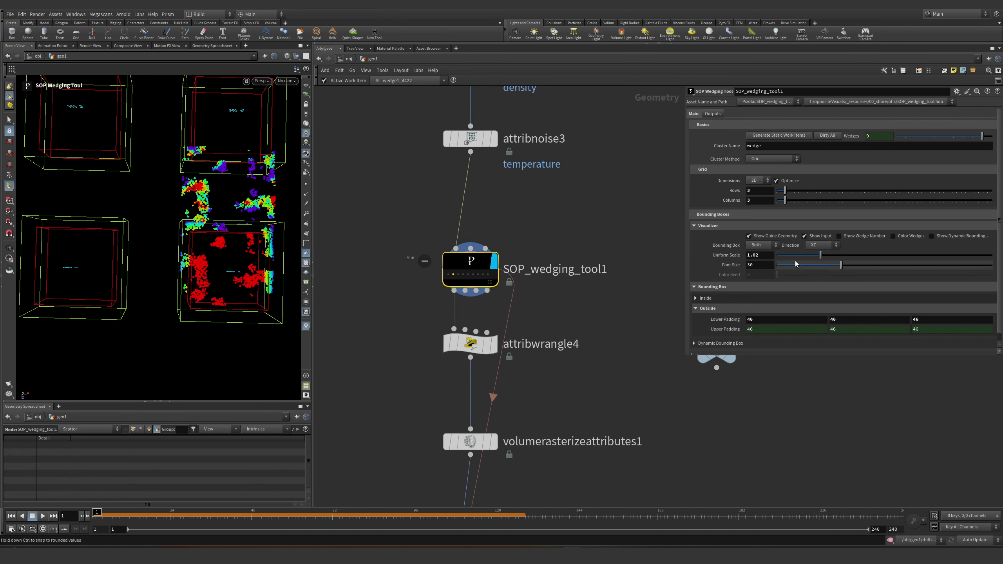
- Raise the visualizer's Uniform Scale to 1.403 to spread the wedge bounding boxes further apart
mouse_move(820, 255)
left_mouse_down()
mouse_move(770, 261)
mouse_move(836, 255)
left_mouse_up()
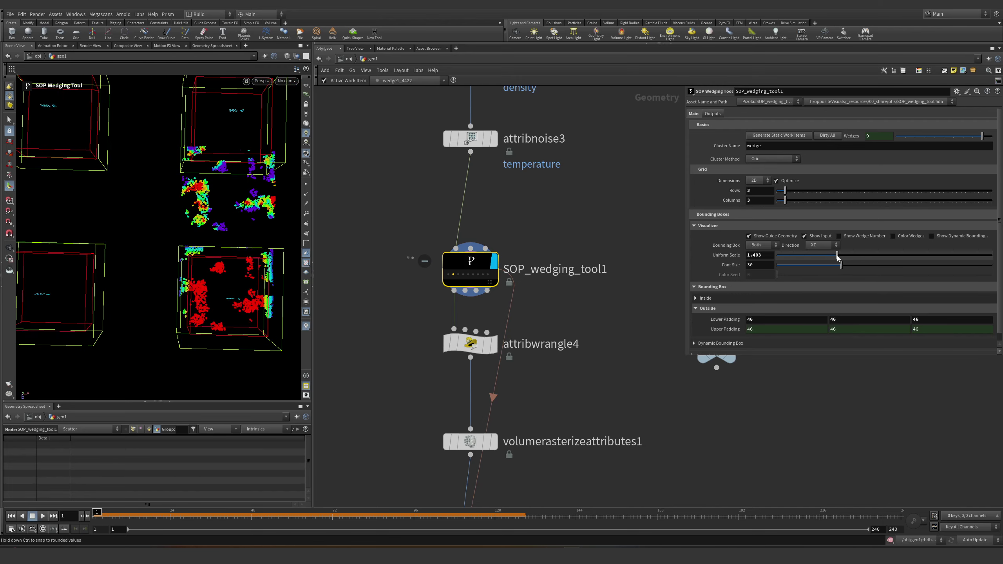
key("Escape")
left_click_drag(177, 237, 227, 288)
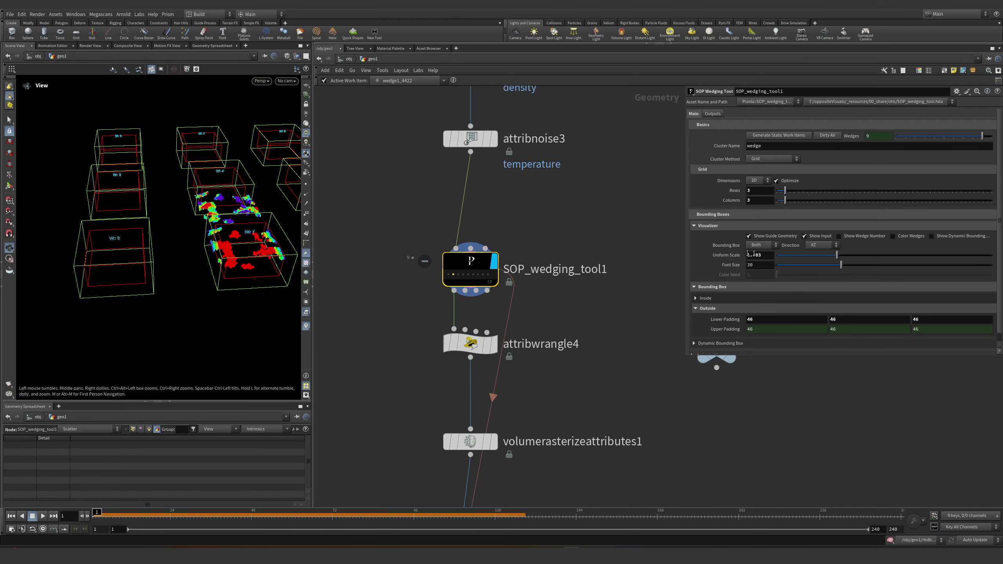
- Try the visualizer's Color Wedges option and switch it off again
left_click(814, 236)
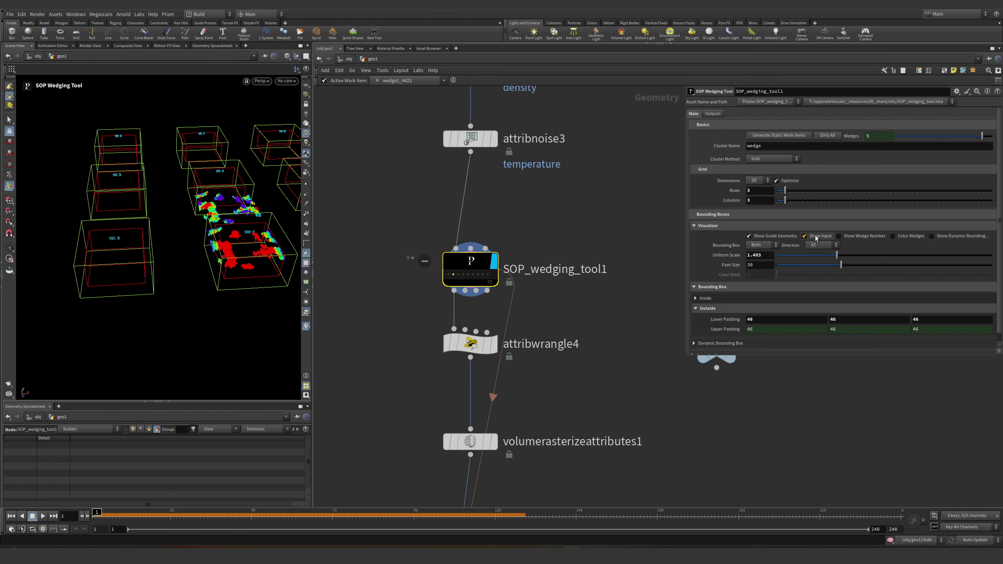
left_click(899, 237)
key("Escape")
left_click_drag(139, 254, 141, 229)
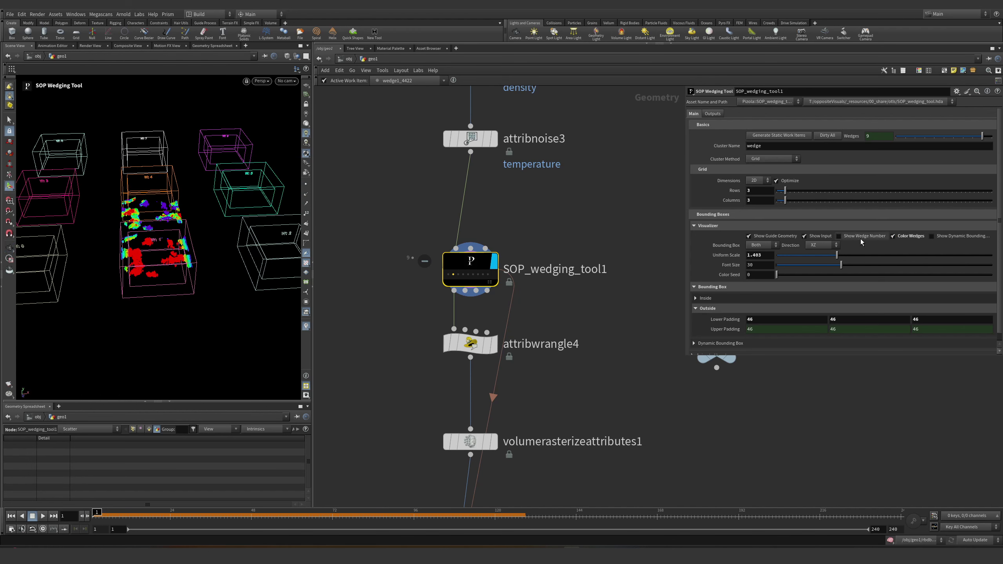
left_click(894, 236)
- Show the dynamic bounding box in the wedging tool's visualizer
left_click(937, 239)
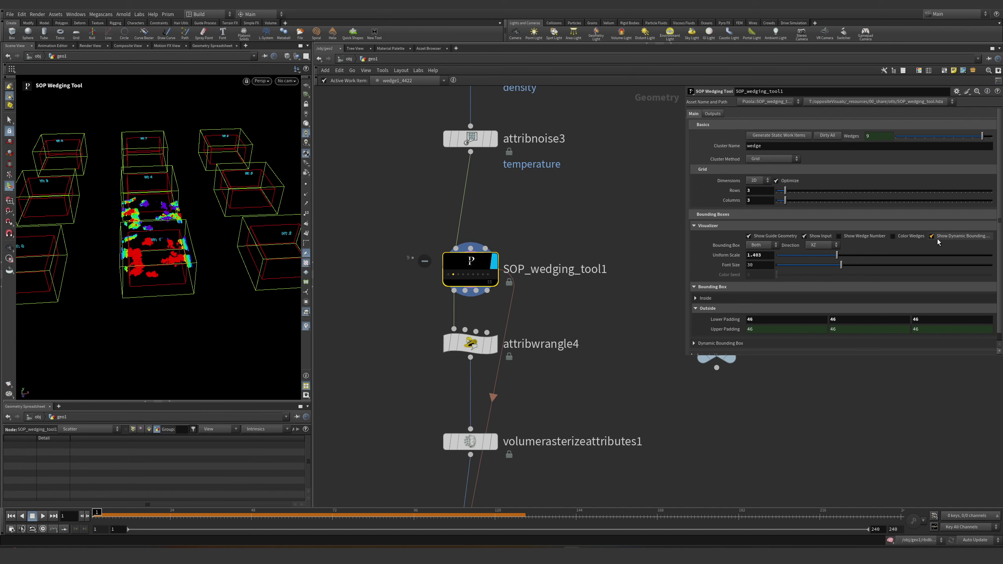
left_click(937, 238)
left_click(932, 236)
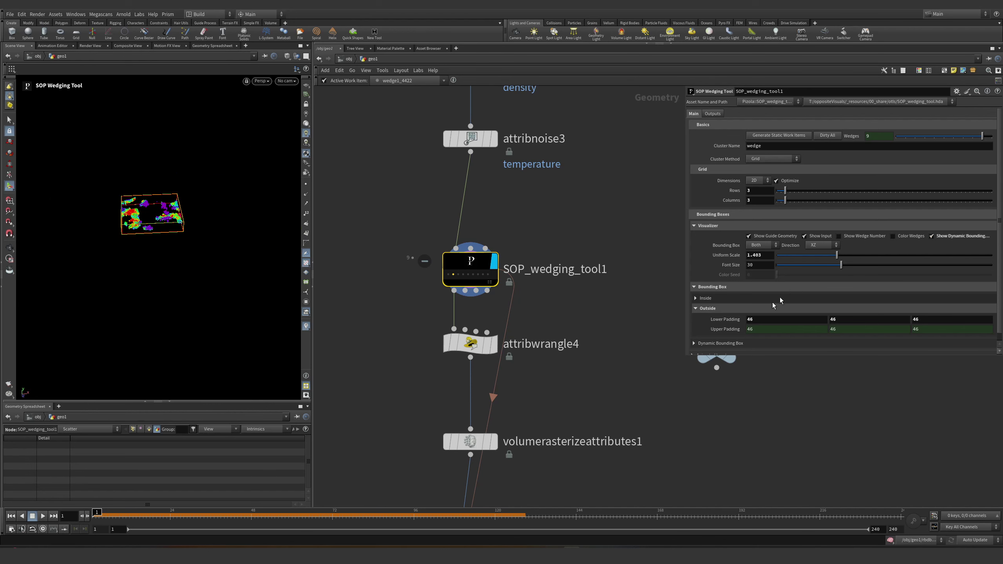
scroll(552, 356, "down", 5)
scroll(551, 360, "up", 5)
key("f")
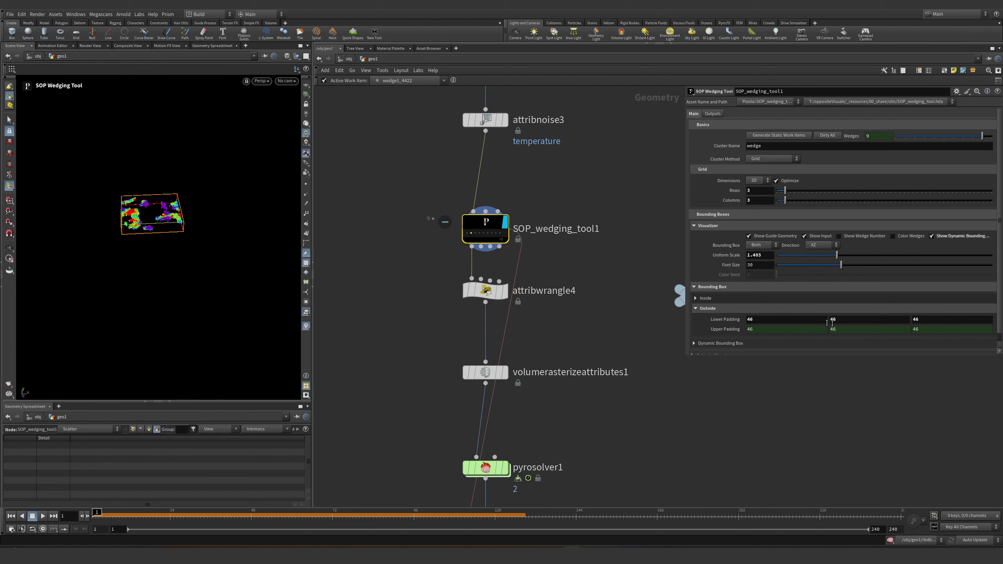
- Expand the Dynamic Bounding Box padding settings and raise the Inside lower padding in Y to 89
scroll(809, 328, "down", 1)
left_click(785, 335)
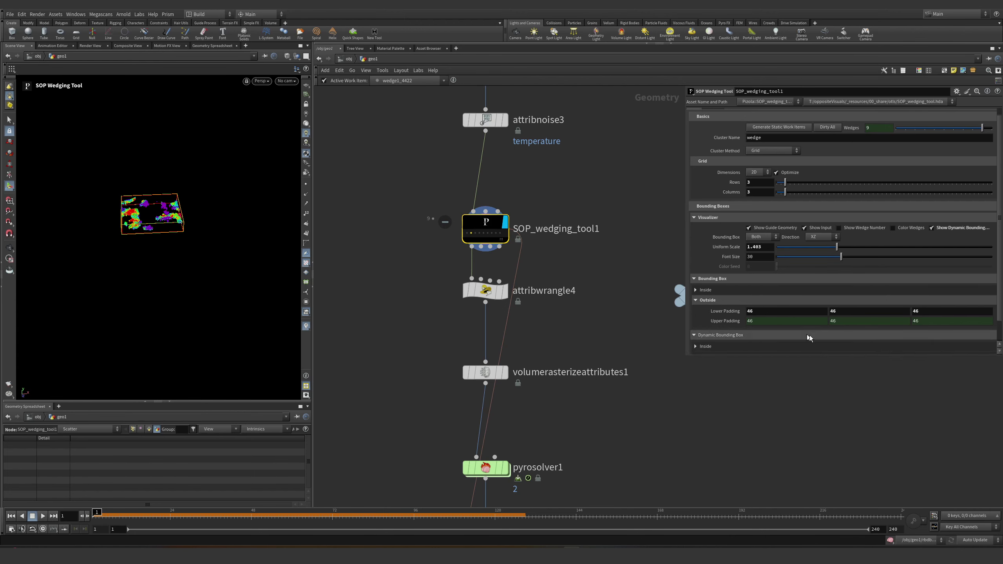
scroll(785, 335, "down", 3)
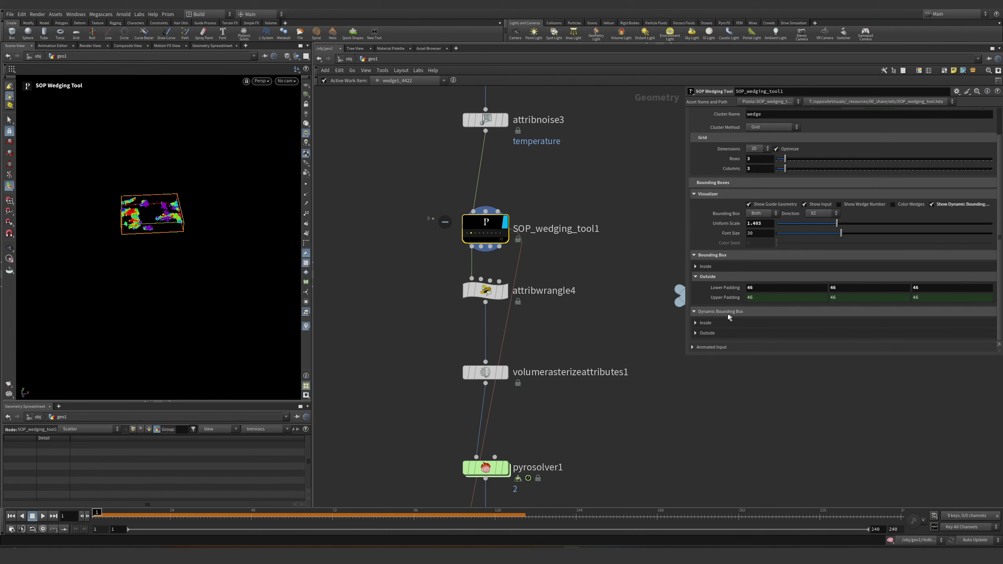
left_click(704, 333)
scroll(790, 332, "down", 1)
mouse_move(843, 323)
middle_mouse_down()
mouse_move(839, 300)
mouse_move(879, 300)
mouse_move(841, 324)
middle_mouse_up()
left_click(696, 302)
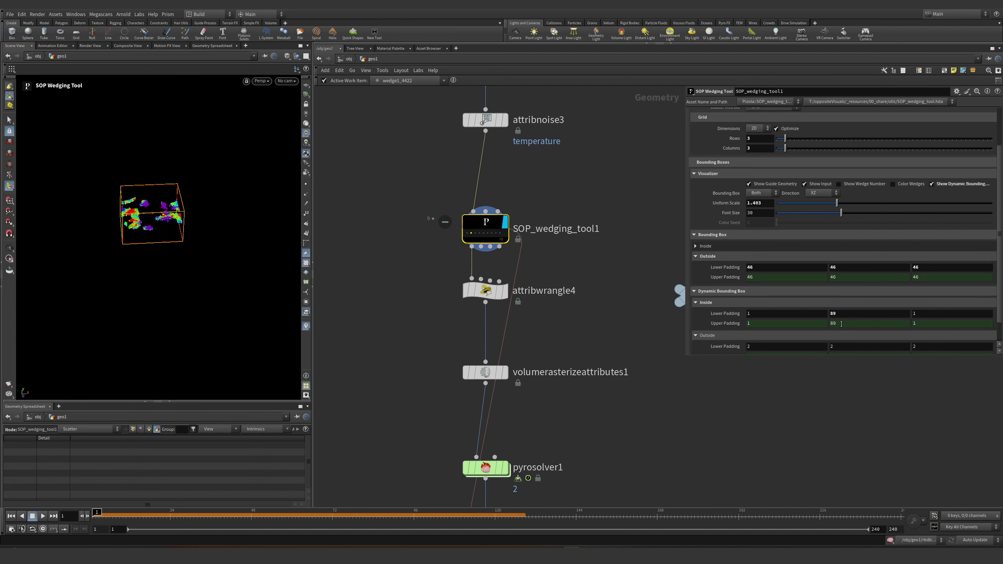
- Try an upper padding of 0 in Y for the inside dynamic bounding box, and undo the padding changes
left_click(842, 323)
type("0")
key("Return")
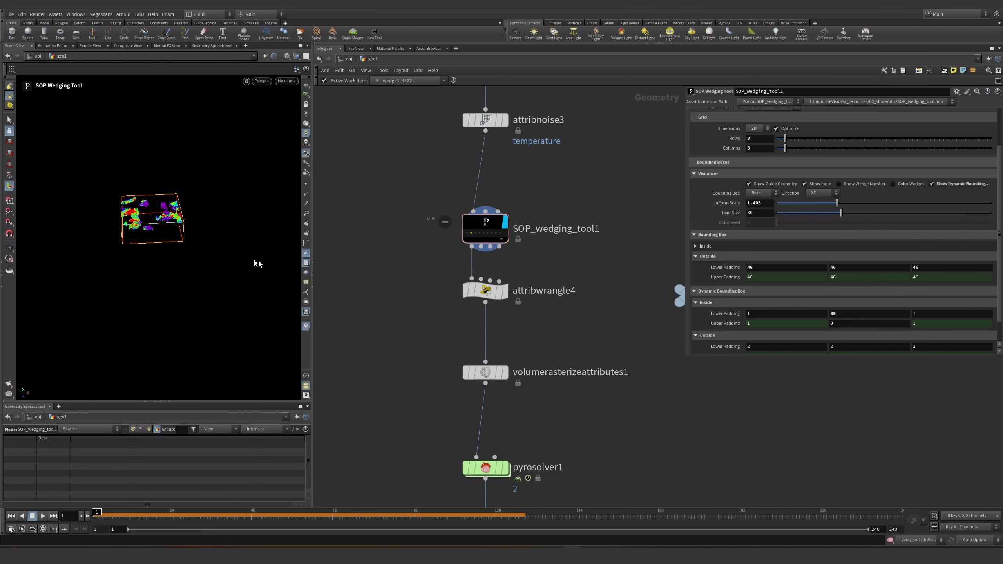
scroll(186, 206, "up", 5)
middle_click_drag(838, 313, 838, 306)
key("ctrl+z")
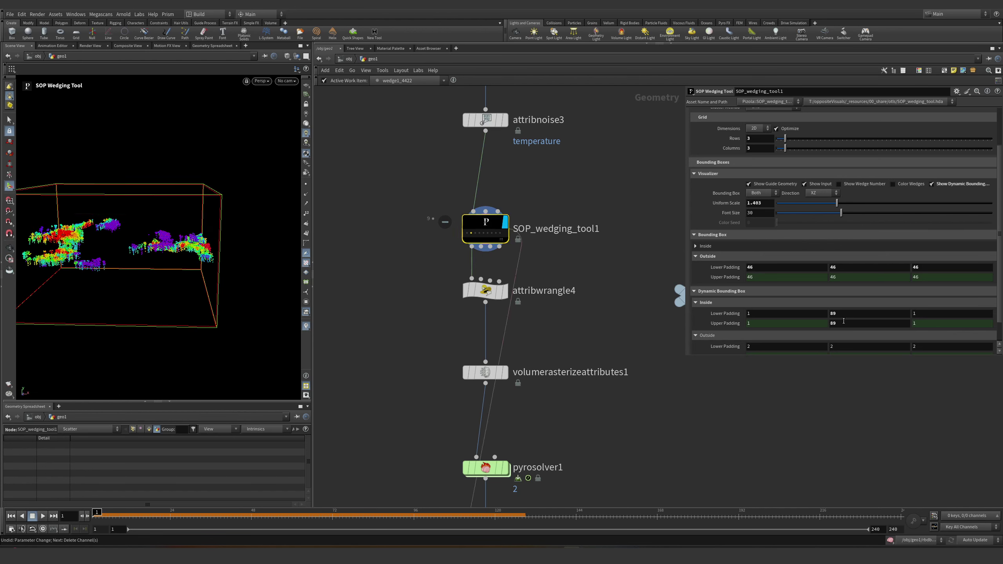
key("ctrl+z")
- Set the inside dynamic bounding box's Y padding to 249 for upper and 0 for lower
middle_click_drag(839, 315, 898, 292)
left_click(841, 313)
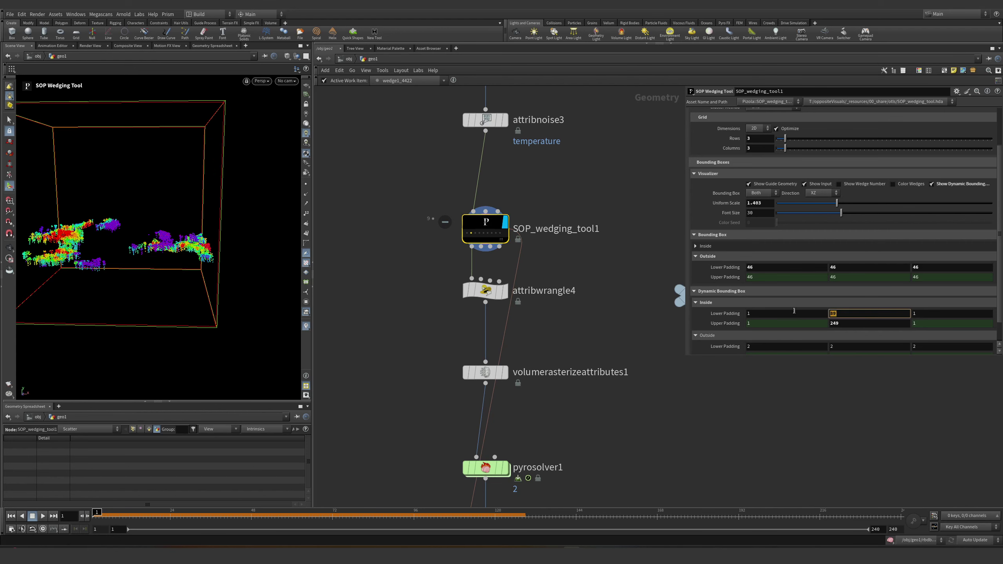
type("0")
key("Return")
- Set the inside dynamic bounding box's lower padding to 24 in X and Z, checking it from the top view
key("Escape")
left_click_drag(153, 286, 223, 255)
key("space+2")
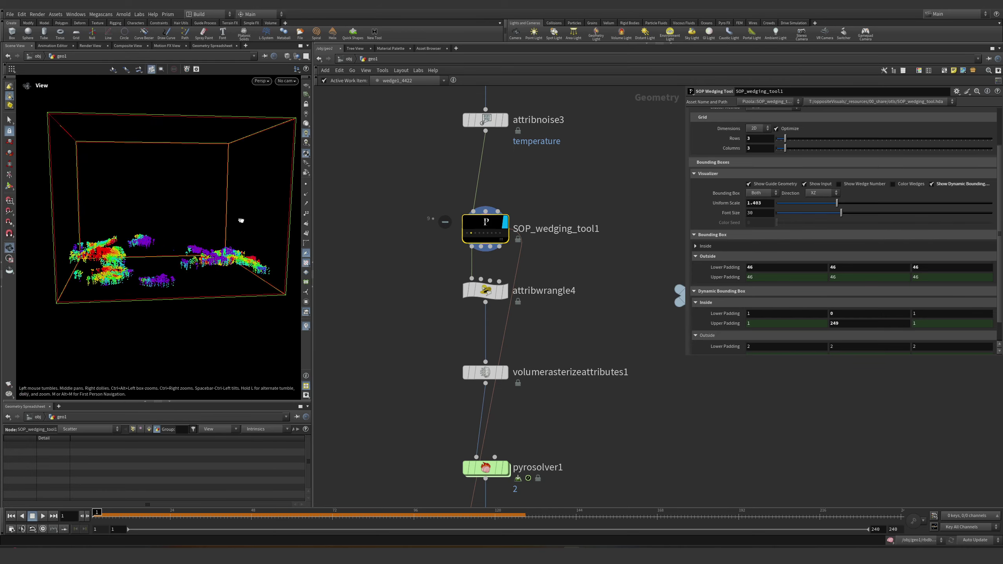
right_click_drag(241, 291, 268, 209)
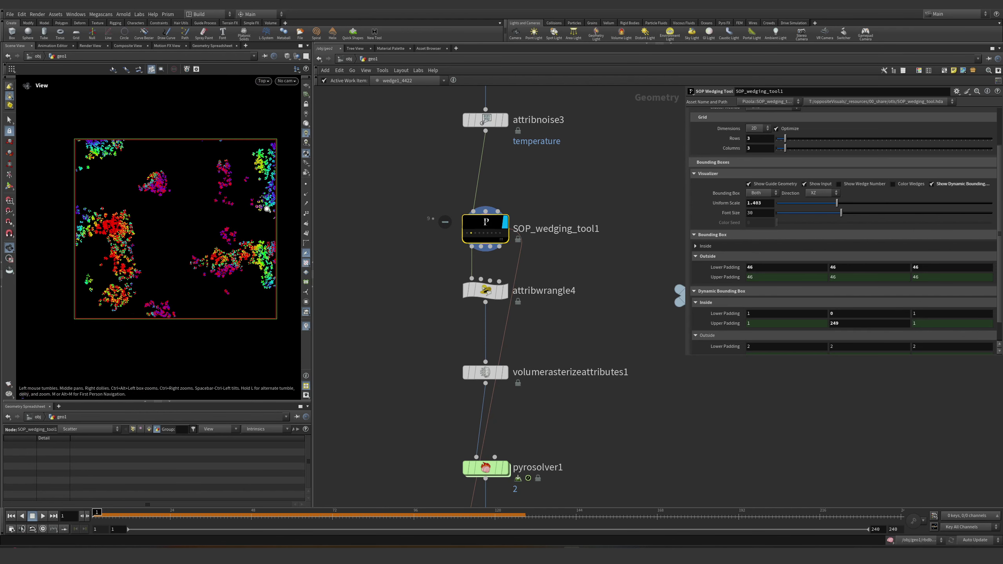
key("Return")
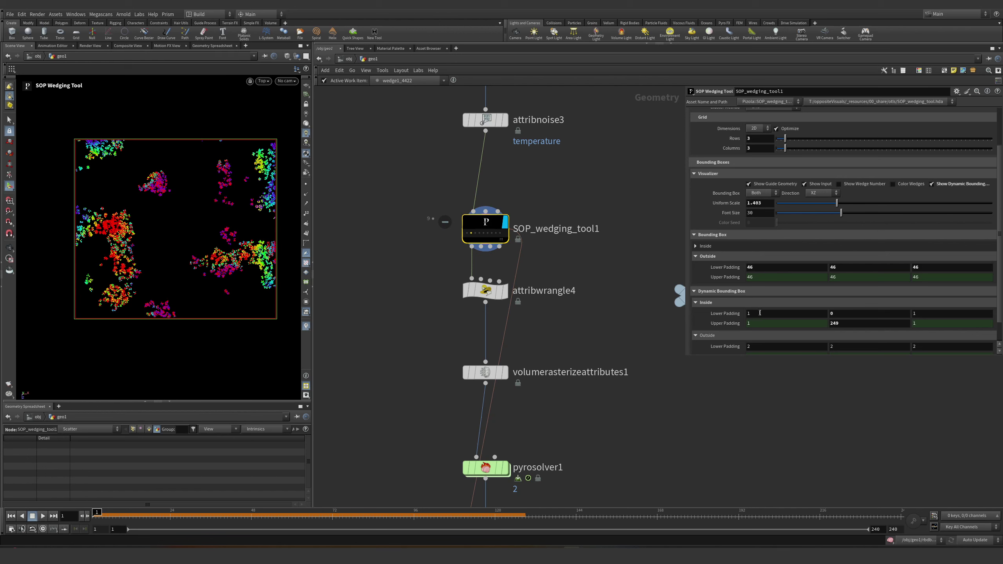
middle_click_drag(759, 313, 764, 317)
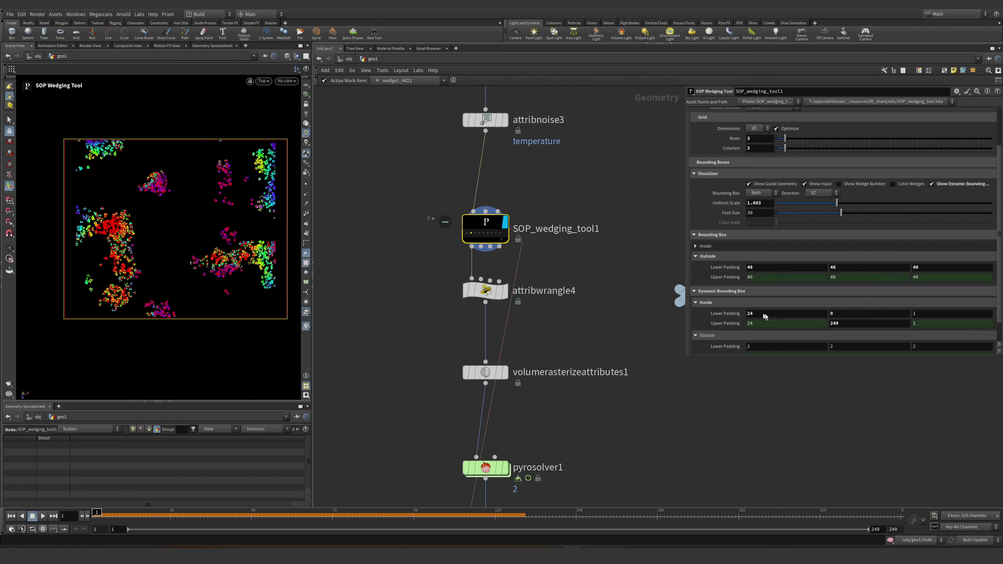
left_click(930, 314)
type("25")
left_click(441, 357)
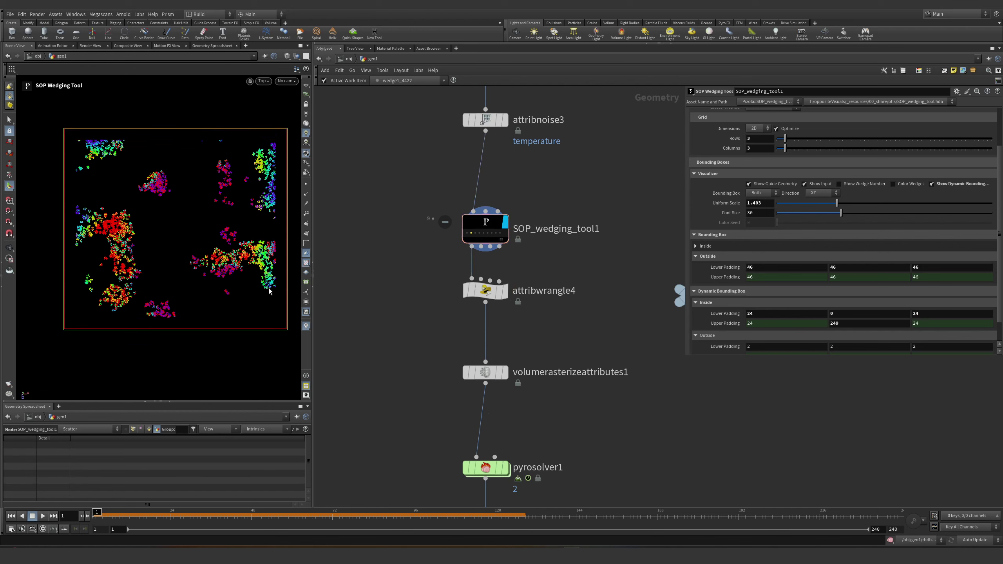
- Attach a Null node to the wedging tool's Bounding Box output and display it to inspect the boxes
key("Escape")
left_click_drag(269, 291, 253, 250)
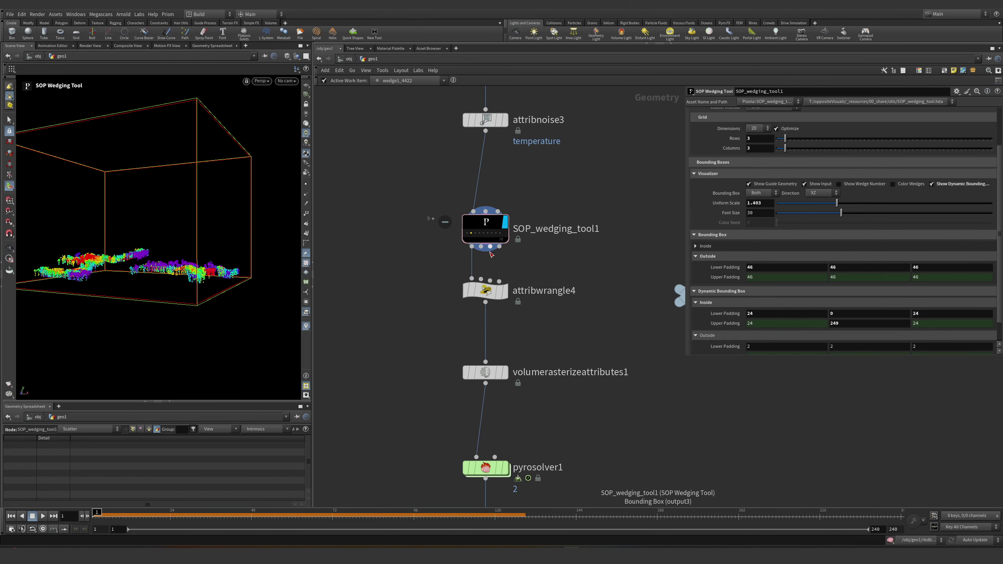
left_click(490, 247)
key("Tab")
type("null")
key("Return")
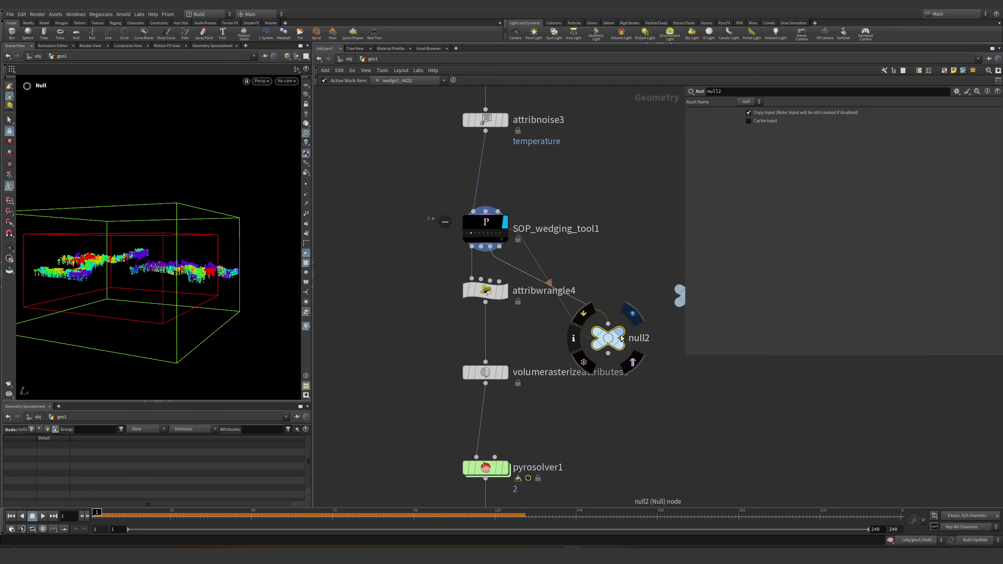
left_click(632, 316)
left_click_drag(122, 280, 221, 237)
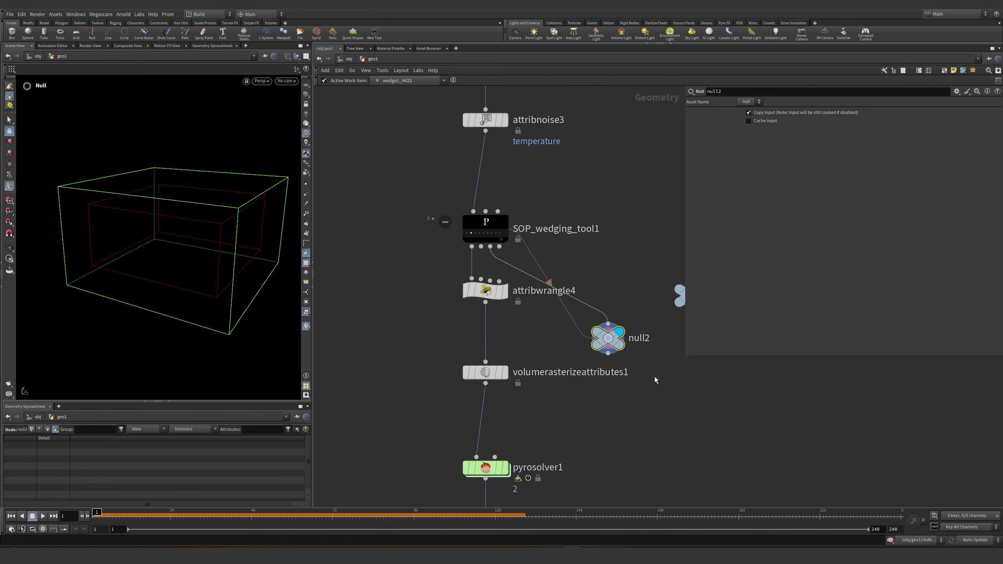
middle_click(607, 340)
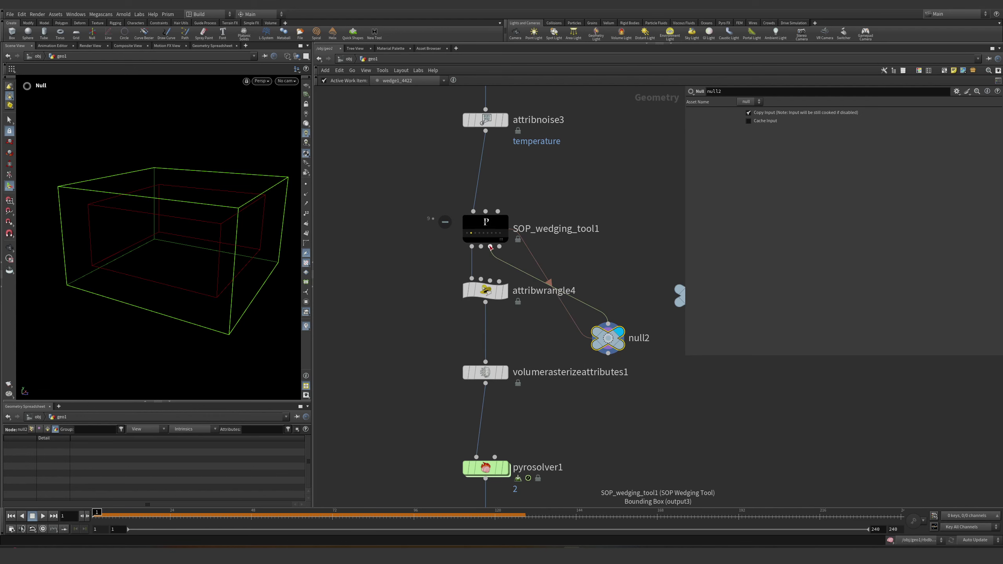
- Rewire null2 to the second output of SOP_wedging_tool1
mouse_move(491, 247)
left_mouse_down()
mouse_move(500, 246)
mouse_move(479, 258)
left_mouse_up()
scroll(478, 261, "down", 5)
left_click_drag(577, 260, 463, 197)
scroll(560, 235, "down", 2)
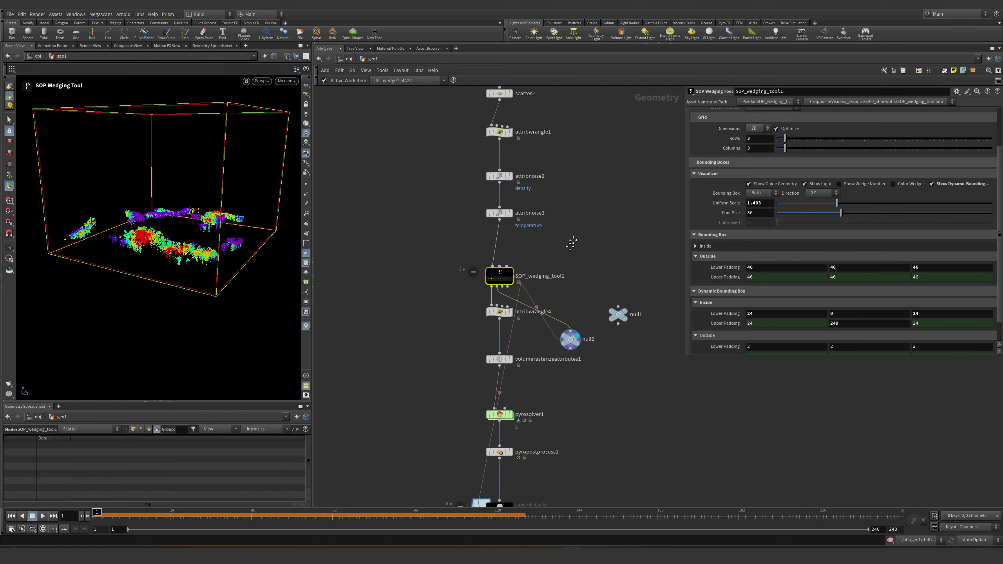
scroll(525, 181, "up", 2)
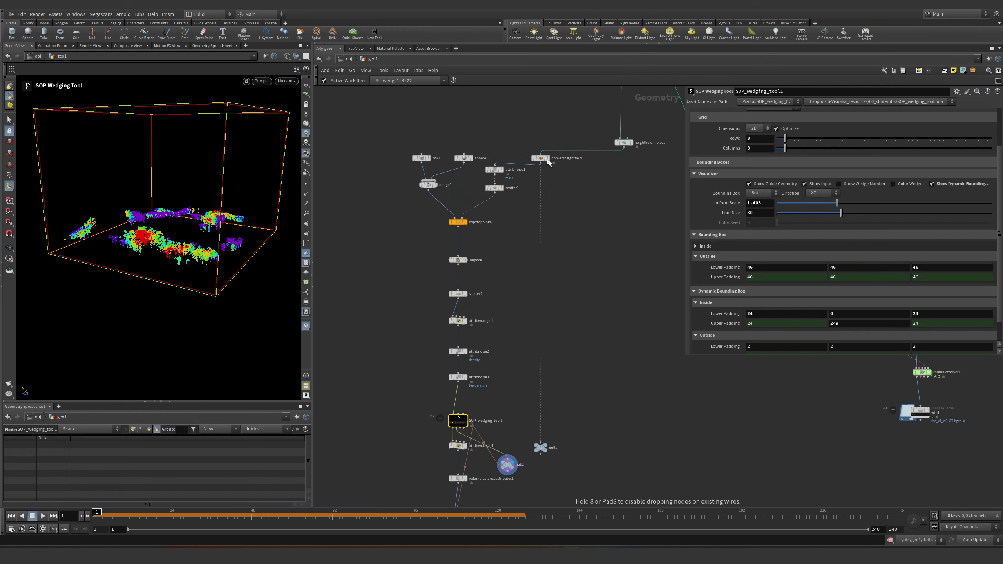
- Move convertheightfield1 aside, wire its output into the wedging tool's second input, and show the tool's Outputs settings
left_click(576, 173)
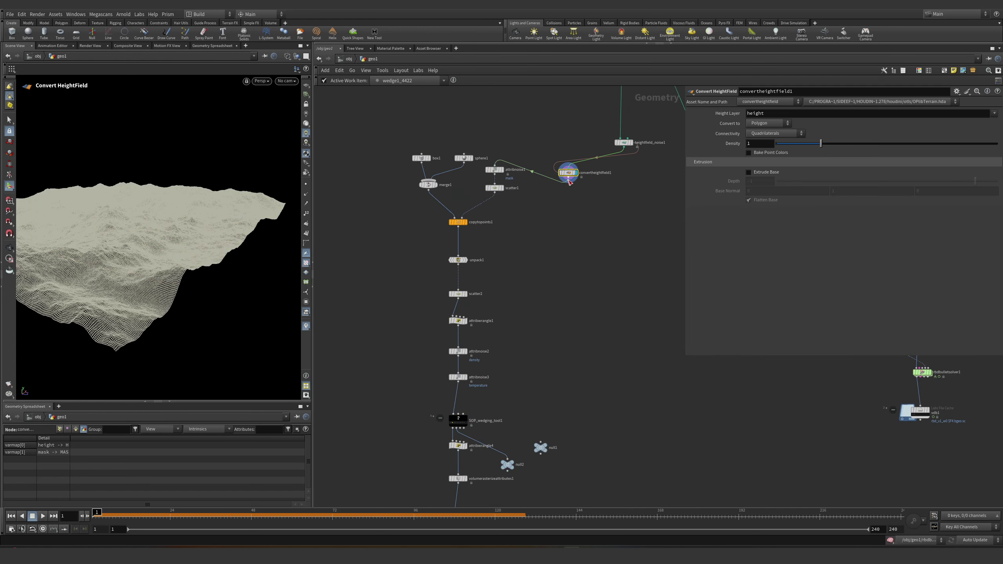
left_click(569, 181)
scroll(534, 363, "up", 4)
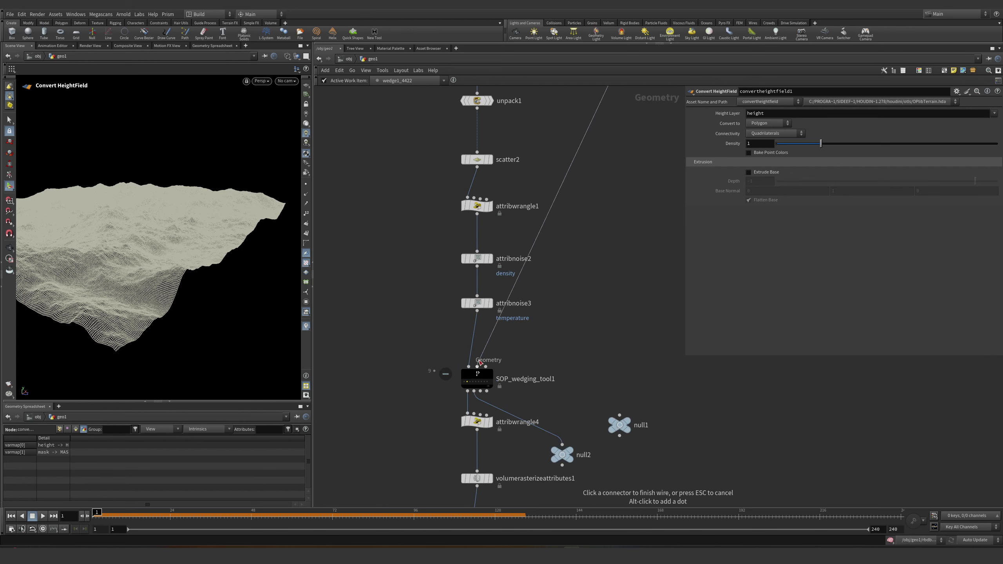
left_click(478, 366)
left_click(491, 379)
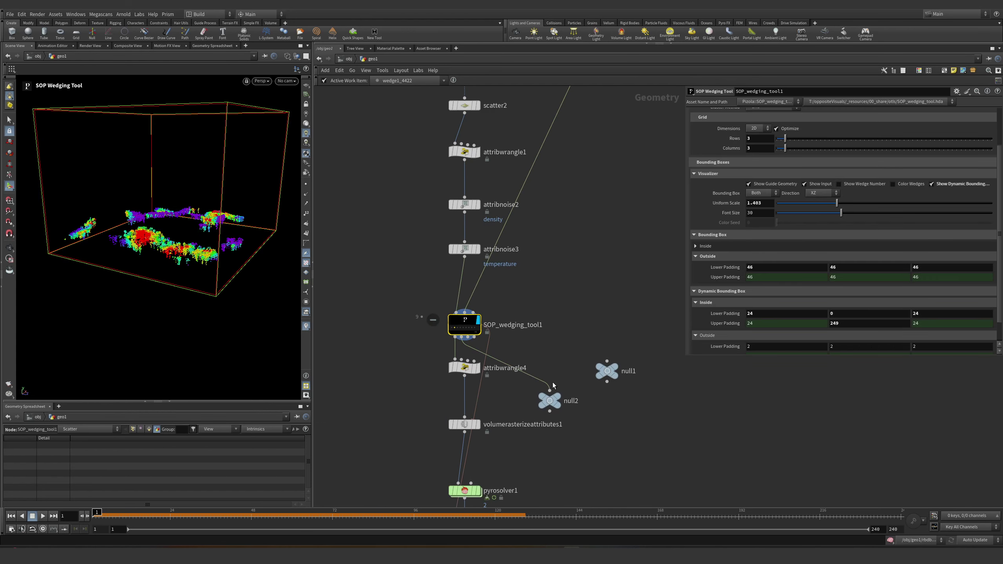
scroll(753, 131, "up", 5)
left_click(728, 133)
- Cut the wire from convertheightfield1 to the wedging tool and undo the cut
key("y")
left_click_drag(577, 175, 533, 129)
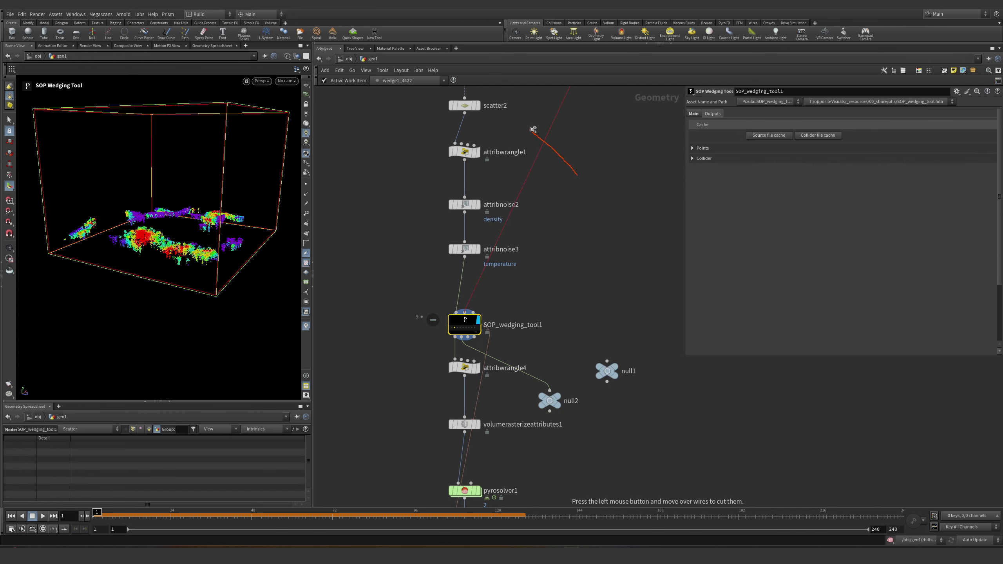
key("ctrl+z")
- Set the wedging tool's collider voxel size to 4 and inspect the terrain mesh up close
mouse_move(559, 399)
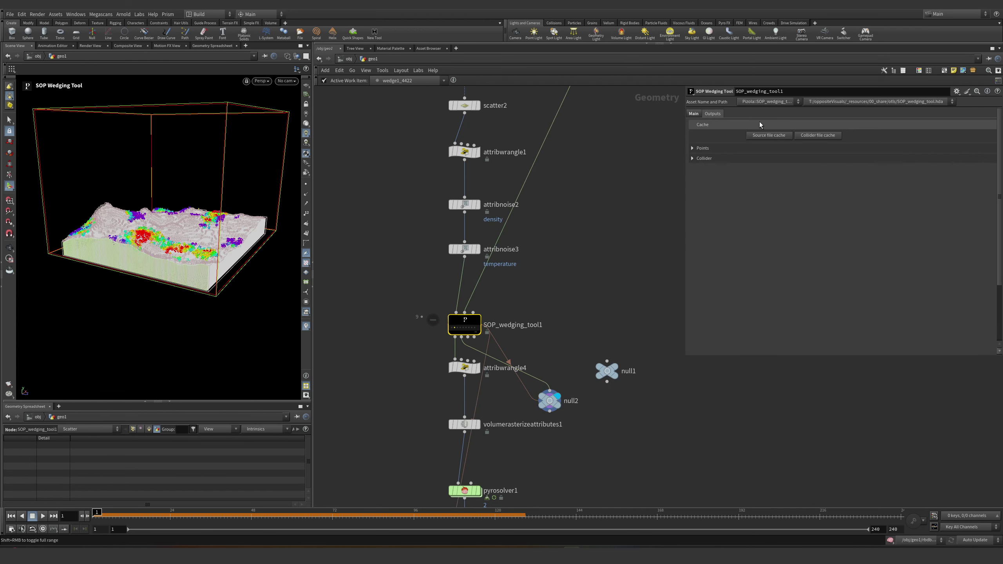
left_click(707, 158)
double_click(764, 182)
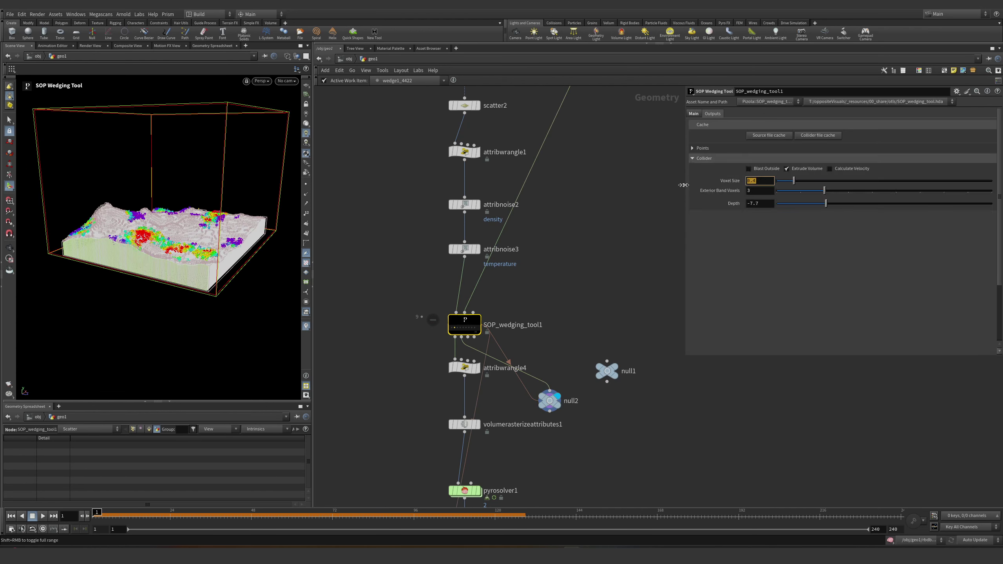
type("4")
left_click(616, 249)
scroll(108, 272, "up", 8)
scroll(106, 271, "up", 10)
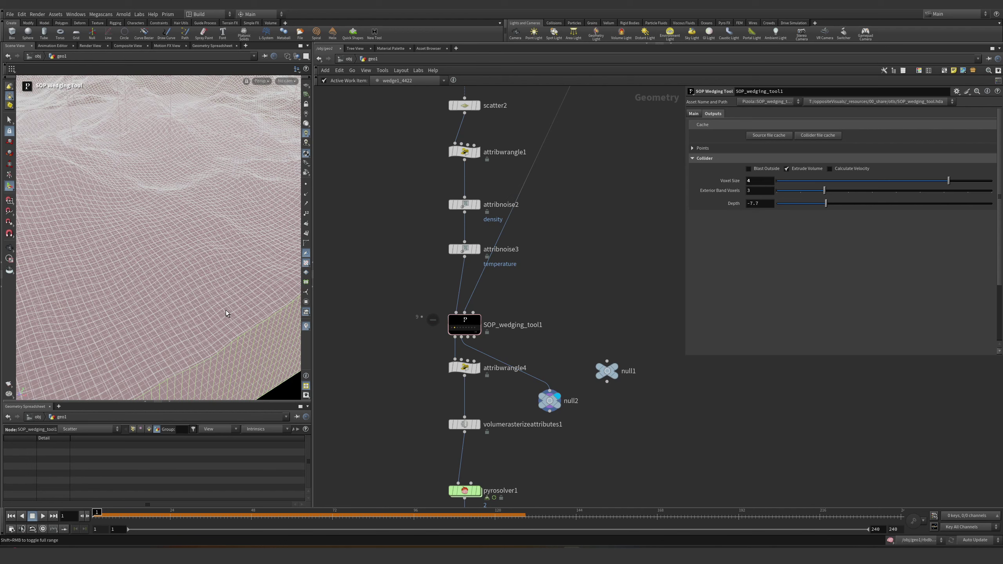
scroll(501, 325, "down", 8)
scroll(604, 325, "up", 8)
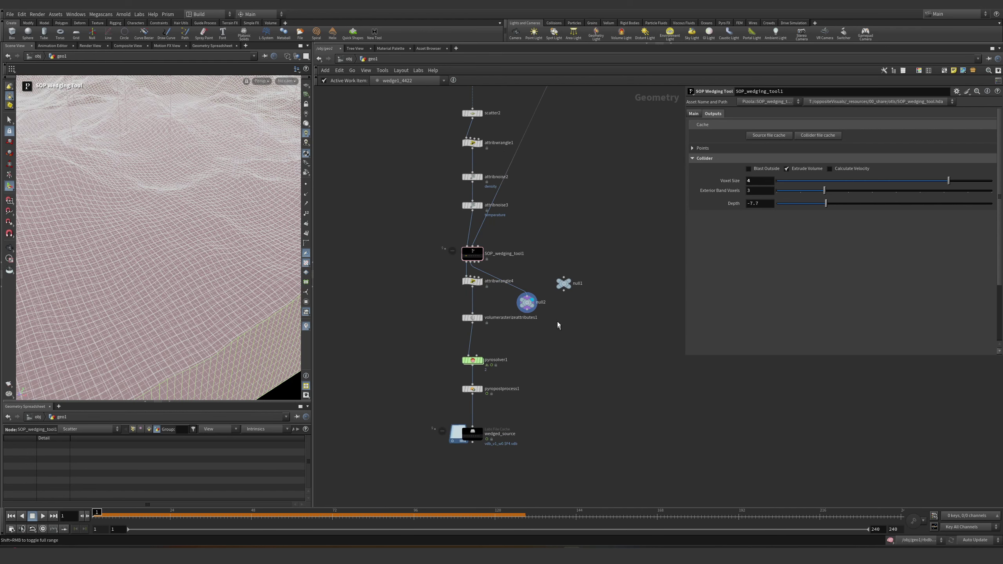
- Wire null2 into pyrosolver1's second input and move volumerasterizeattributes1 and attribwrangle4 aside to separate the two branches
left_click_drag(563, 291, 574, 339)
left_click_drag(525, 312, 551, 299)
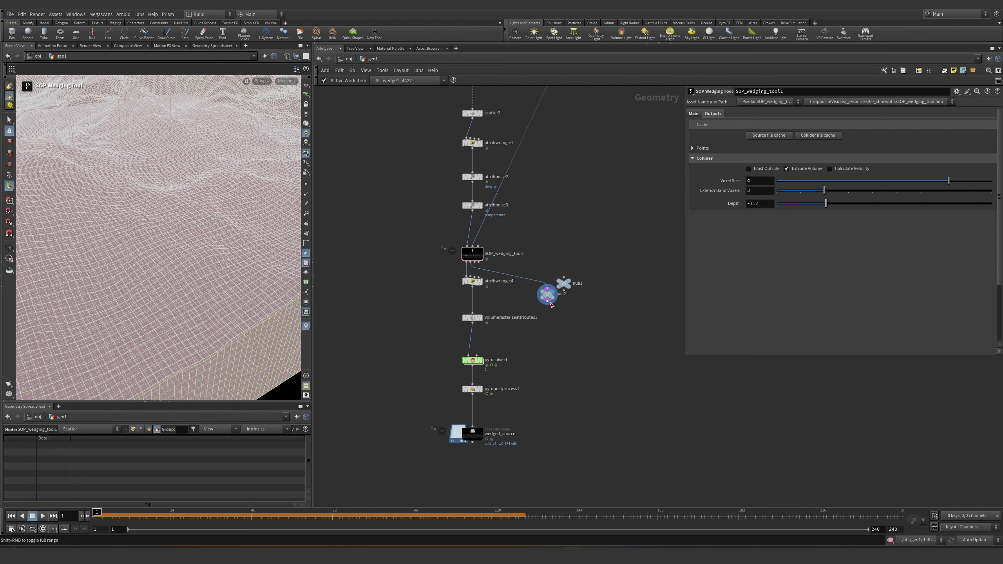
middle_click(551, 299)
middle_click_drag(545, 317, 560, 312)
scroll(552, 313, "up", 3)
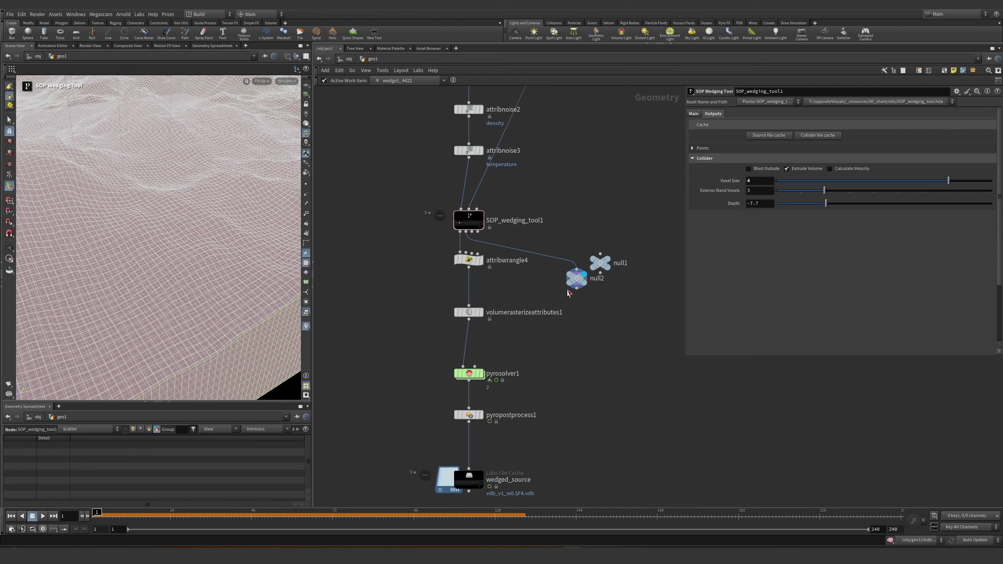
left_click_drag(576, 289, 496, 358)
left_click_drag(477, 319, 398, 329)
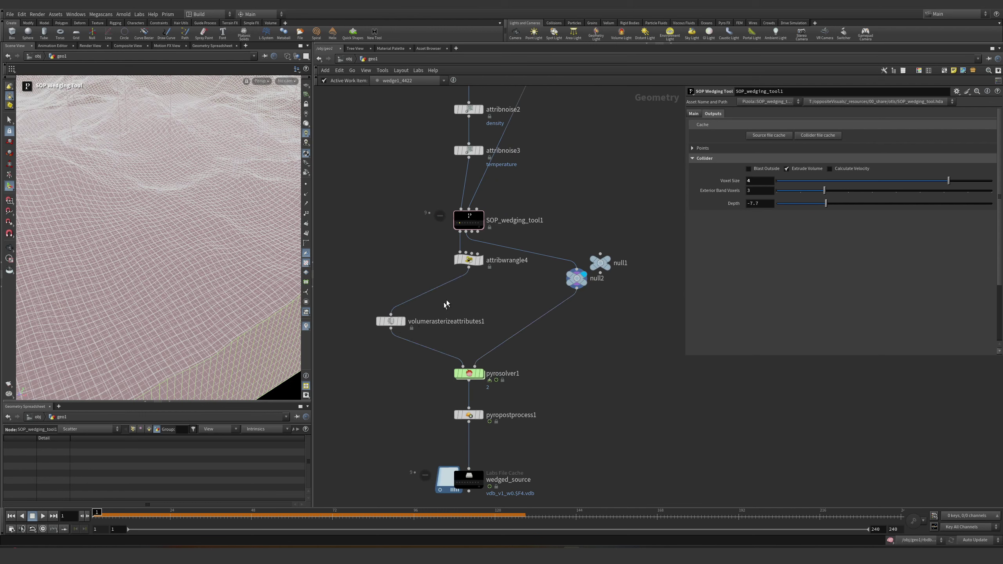
left_click_drag(478, 262, 400, 271)
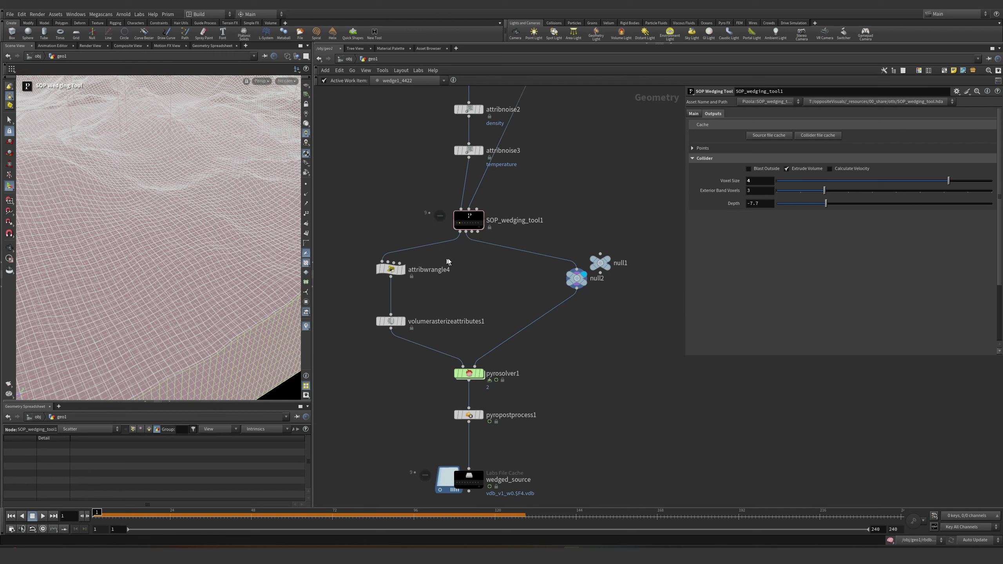
- Cut the wire between null2 and pyrosolver1 and frame the whole terrain in the viewport
left_click_drag(569, 358, 504, 307)
key("h")
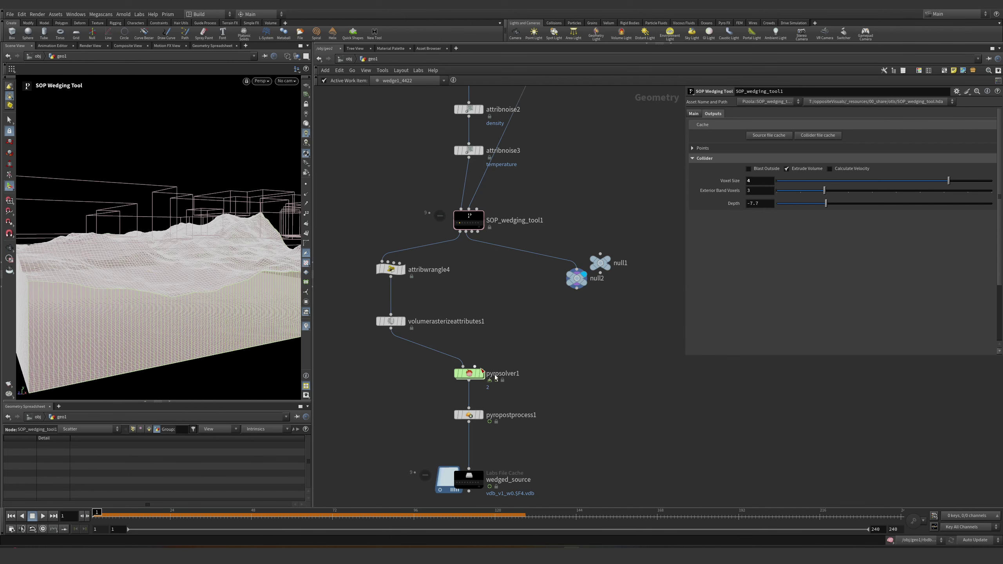
scroll(519, 368, "down", 2)
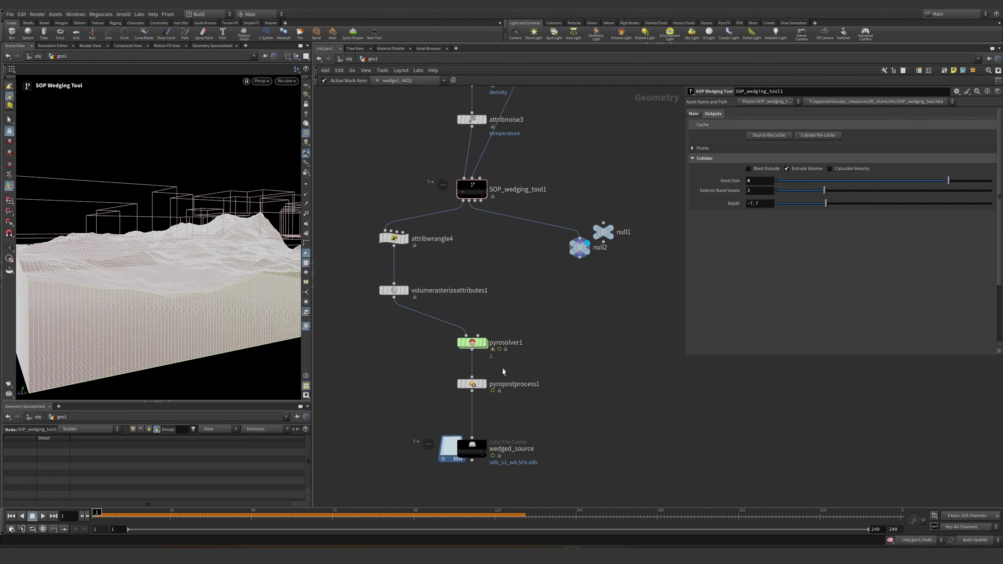
- Display pyrosolver1 and show its Bounds size and center expressions at full width
left_click(484, 342)
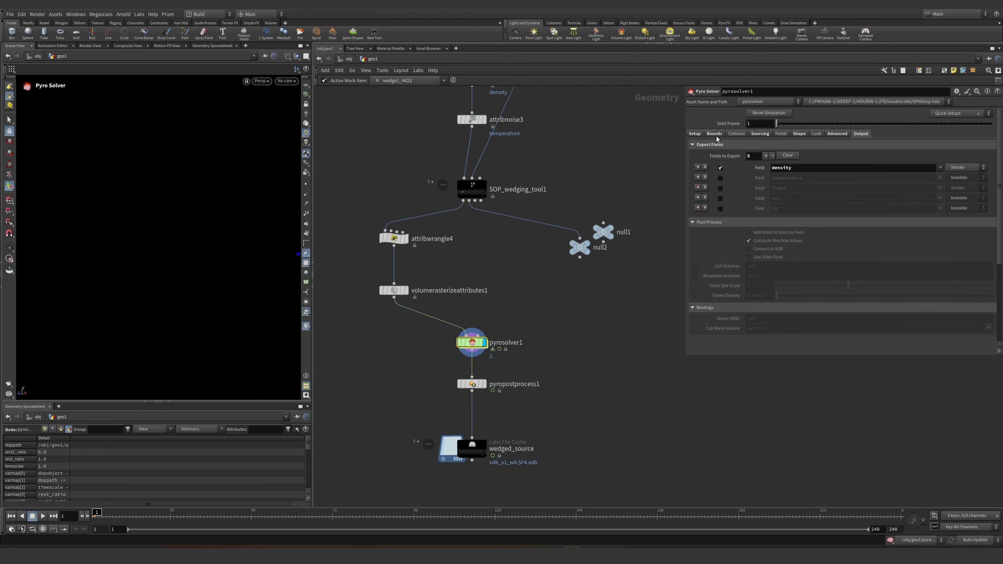
left_click(715, 135)
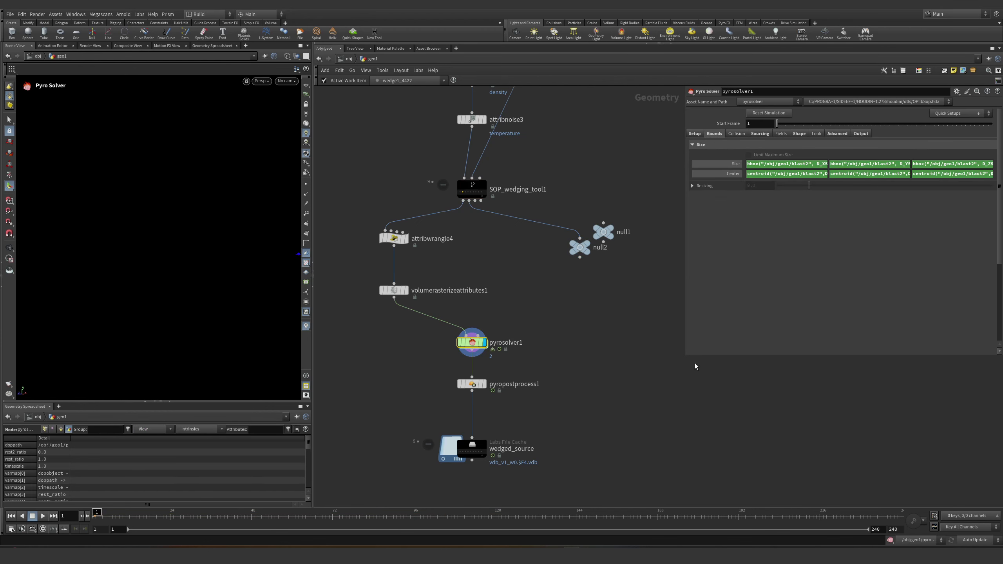
left_click_drag(696, 366, 559, 322)
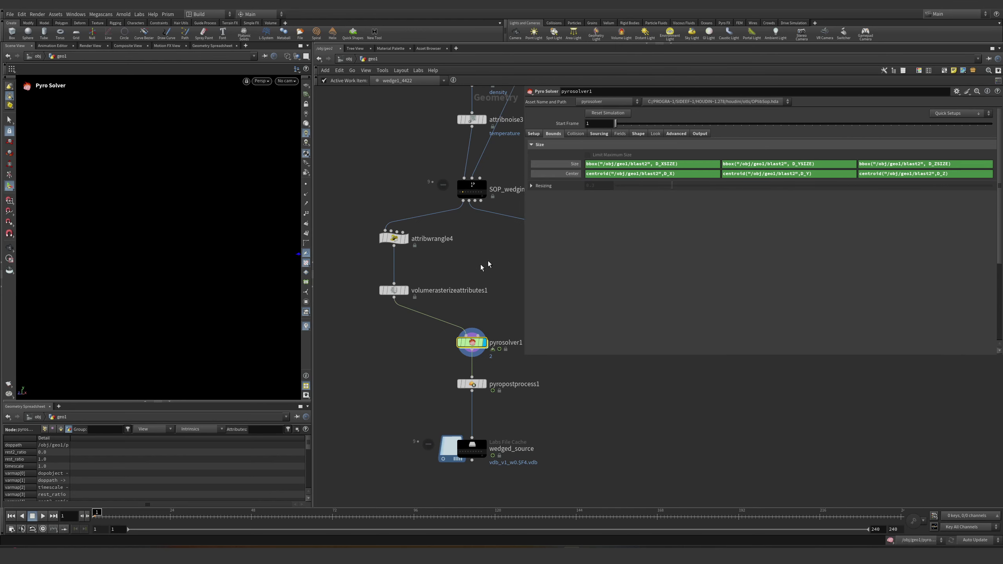
- Attach a Null node to the wedging tool's second output and name it blast2
middle_click_drag(468, 218, 431, 221)
left_click(465, 255)
type("null")
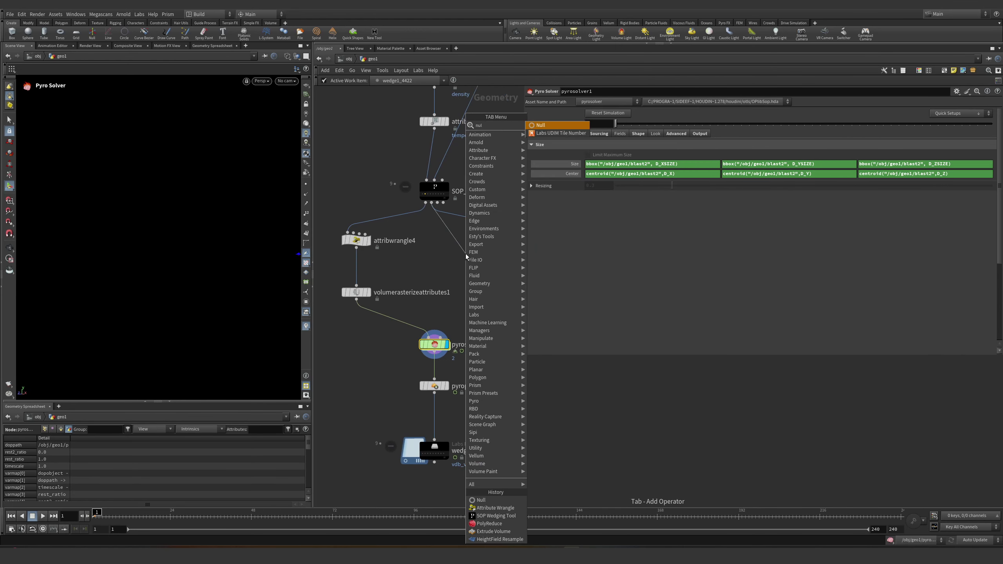
key("Return")
left_click(488, 254)
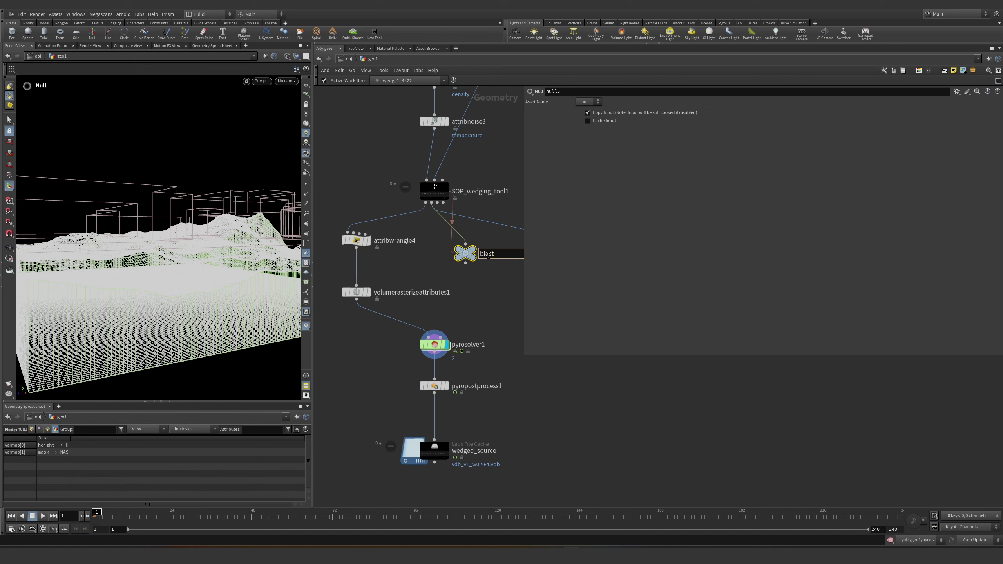
type("blast2")
key("Return")
- Play the pyrosolver1 simulation, examine the smoke against the solver bounds from several angles, and return to the first frame
left_click(434, 344)
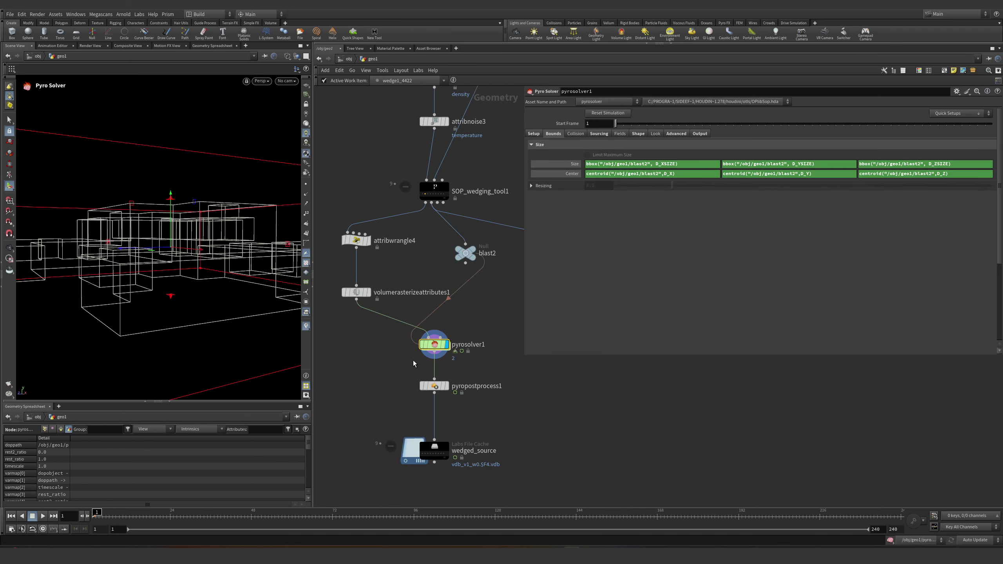
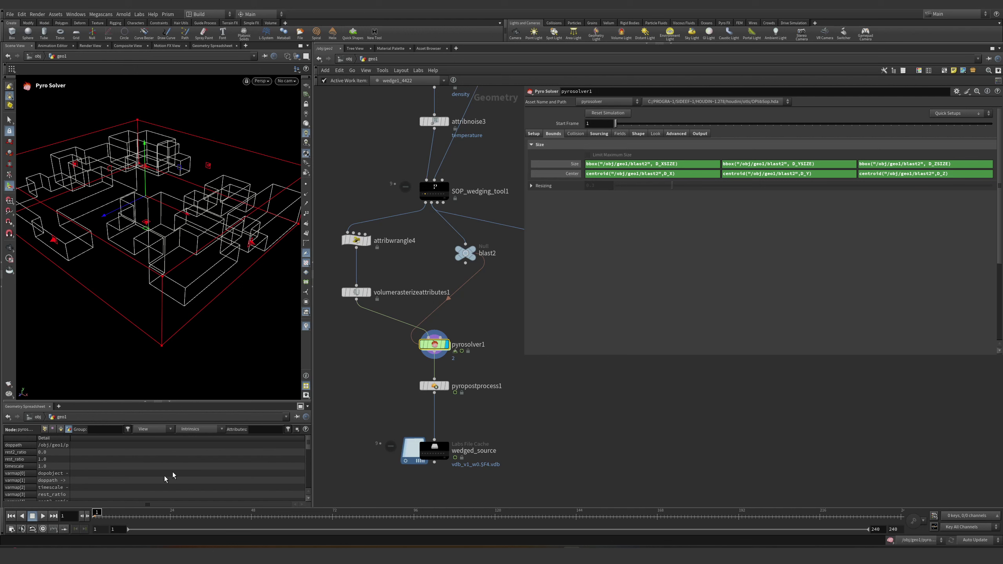
left_click(43, 516)
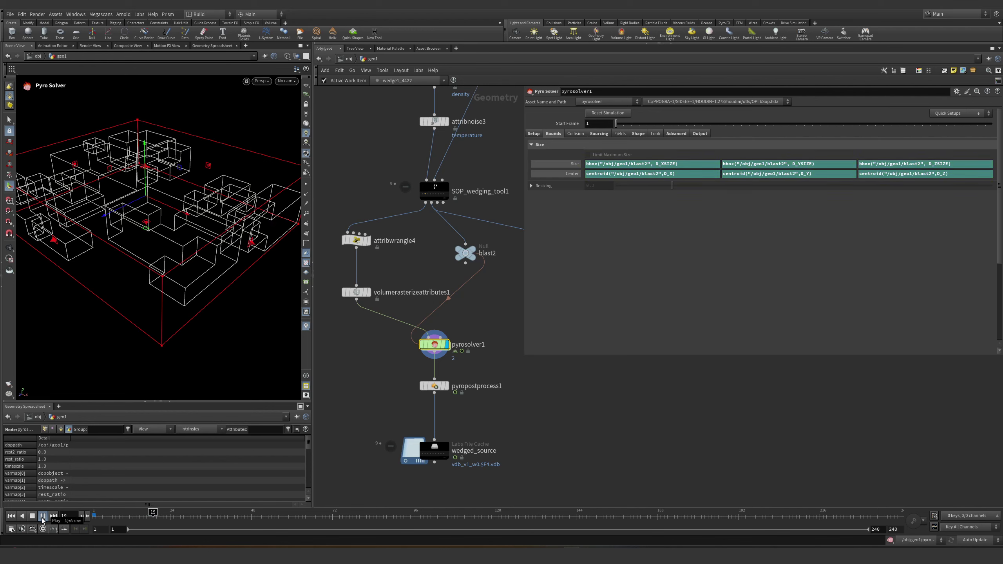
left_click(43, 515)
left_click(43, 516)
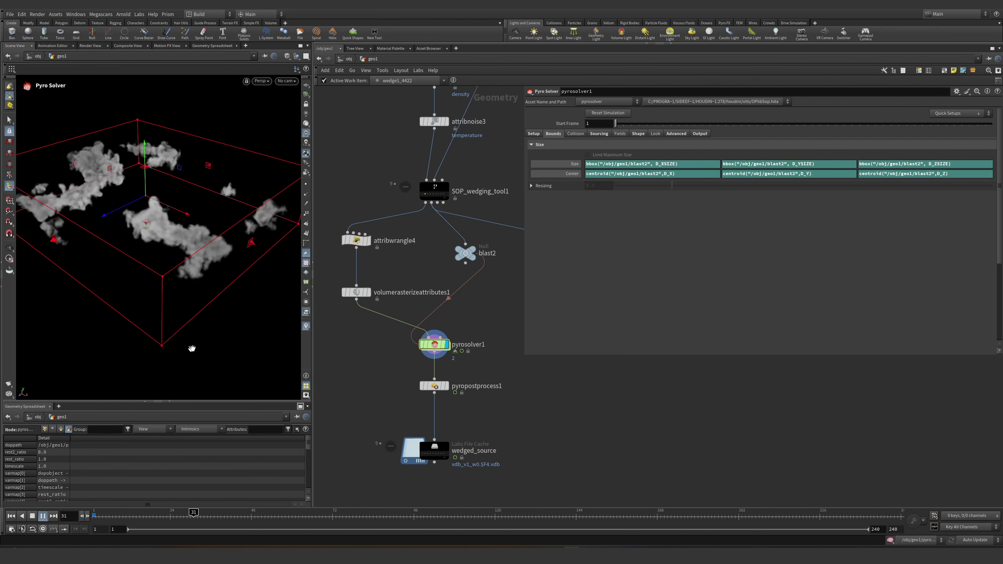
key("Escape")
left_click_drag(195, 347, 213, 318)
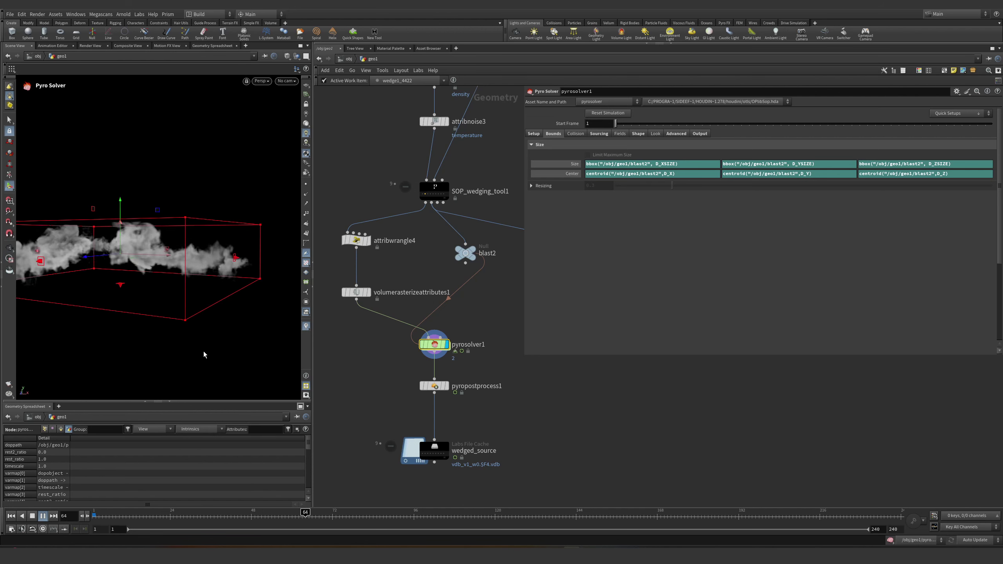
left_click_drag(206, 353, 215, 343)
left_click_drag(291, 340, 186, 367)
key("Return")
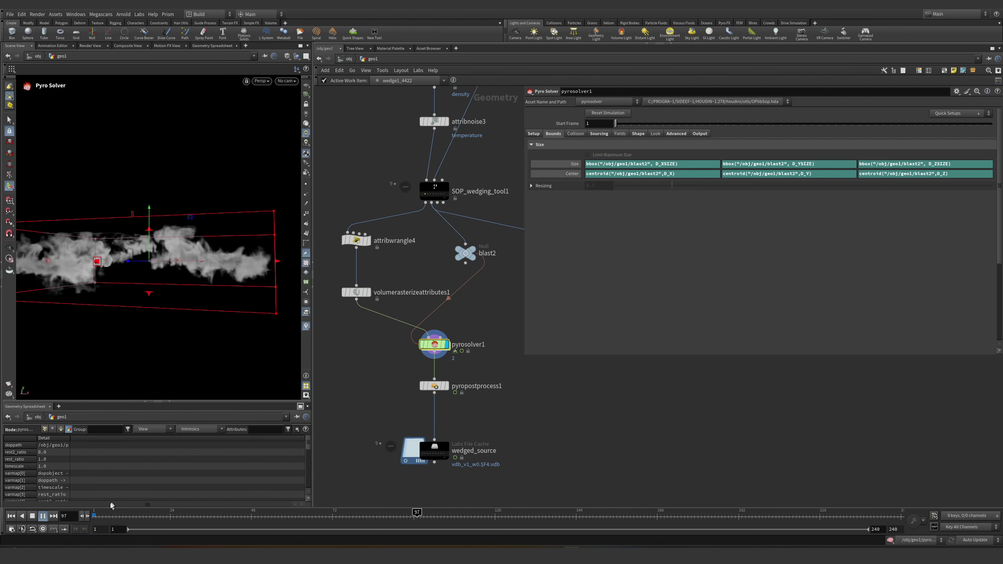
key("ctrl+Up")
- Display blast2 and rewire its input to the wedging tool's Optional Bounding Box output
left_click(437, 185)
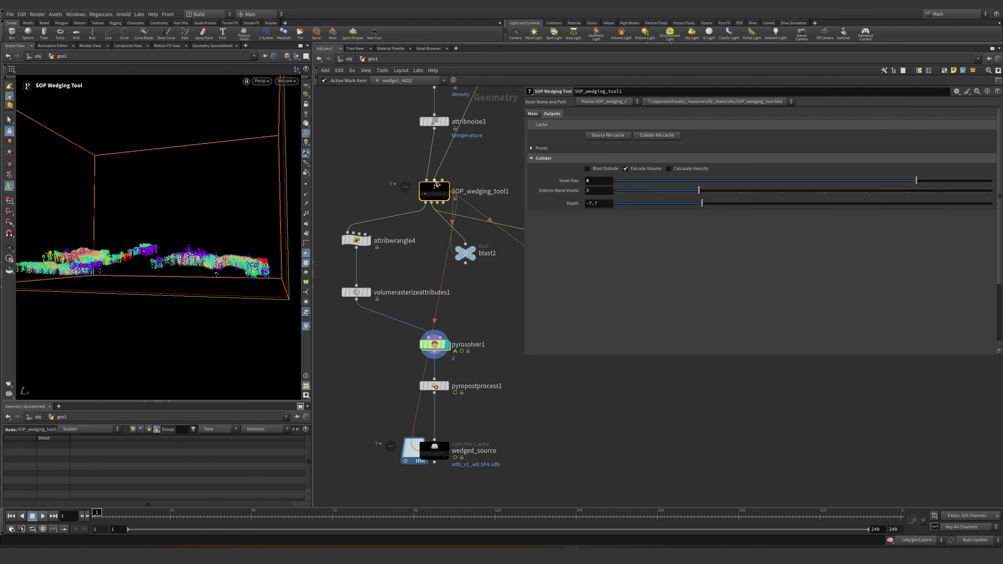
key("ctrl+z")
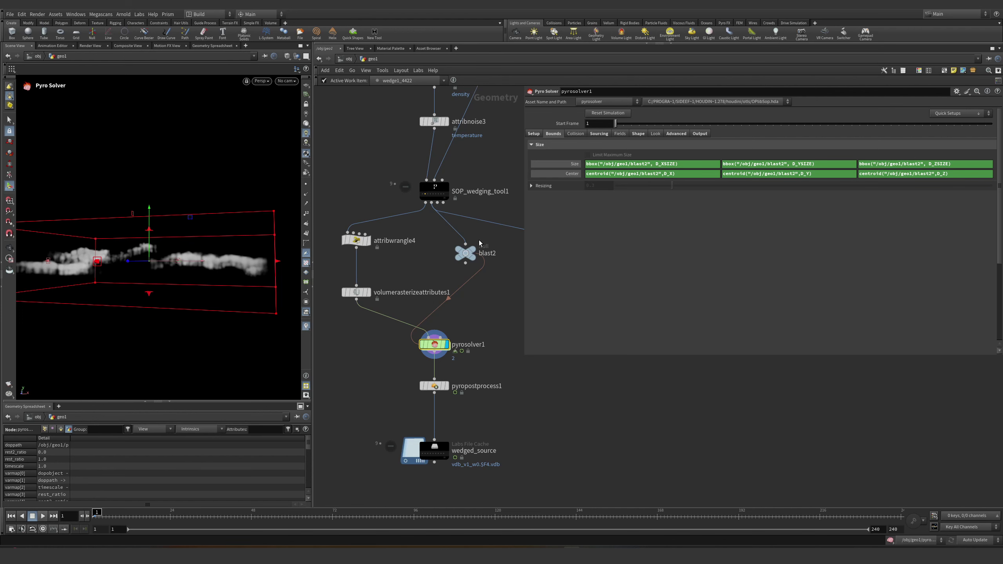
middle_click_drag(479, 240, 432, 249)
left_click(434, 247)
left_click(424, 262)
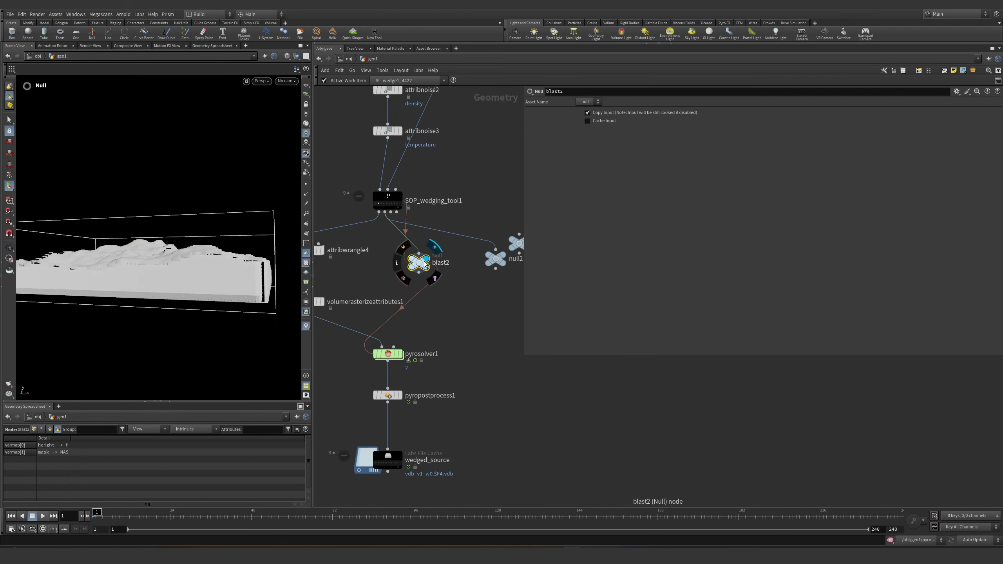
left_click(391, 212)
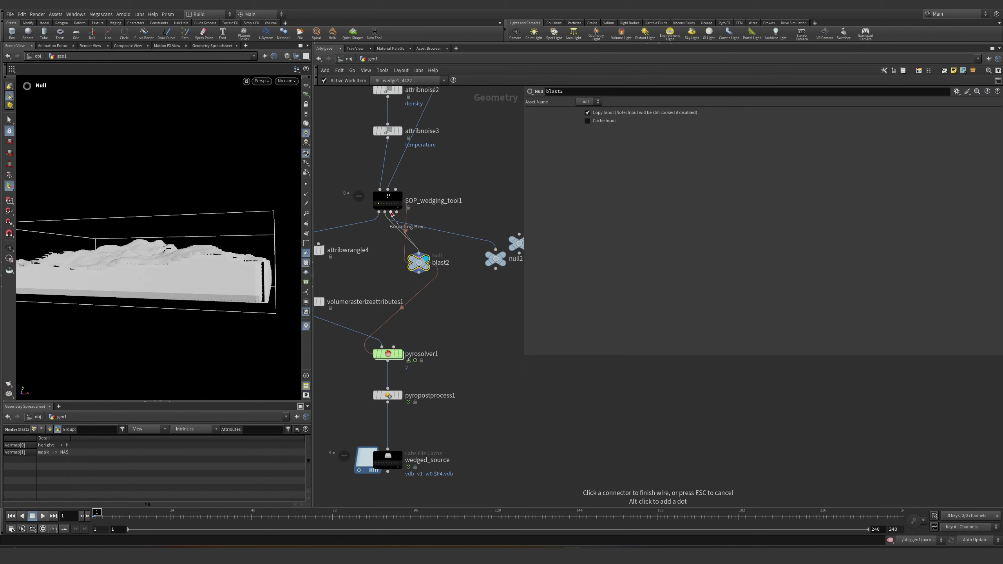
left_click(418, 252)
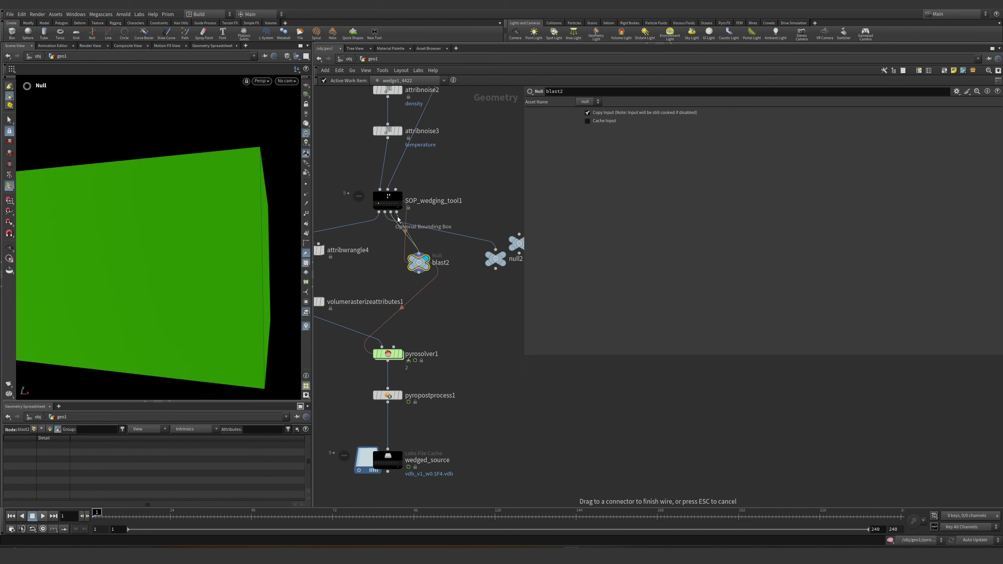
- Display pyrosolver1, play the simulation, and examine the smoke against the solver bounds in the front view
left_click(399, 353)
left_click(420, 366)
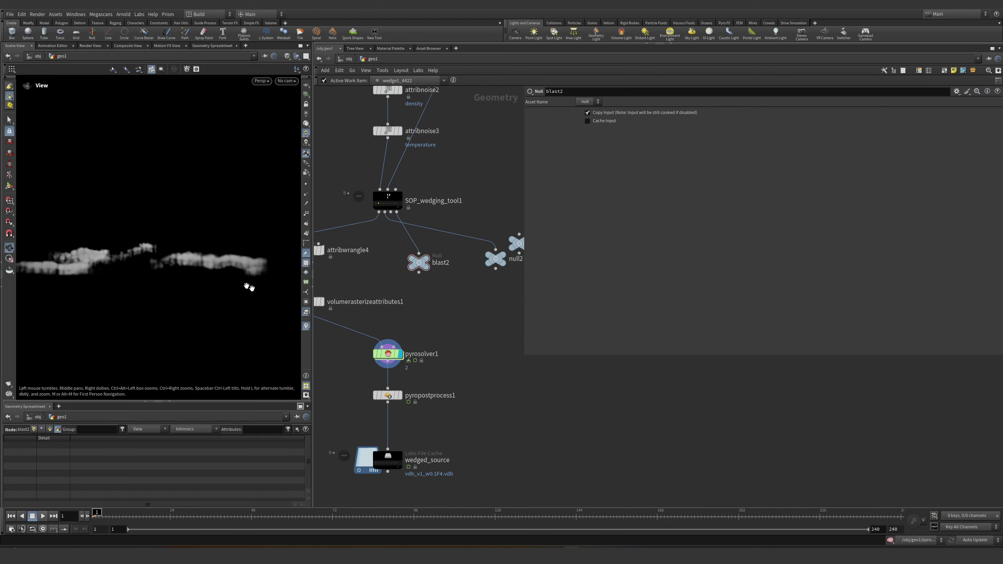
left_click(43, 516)
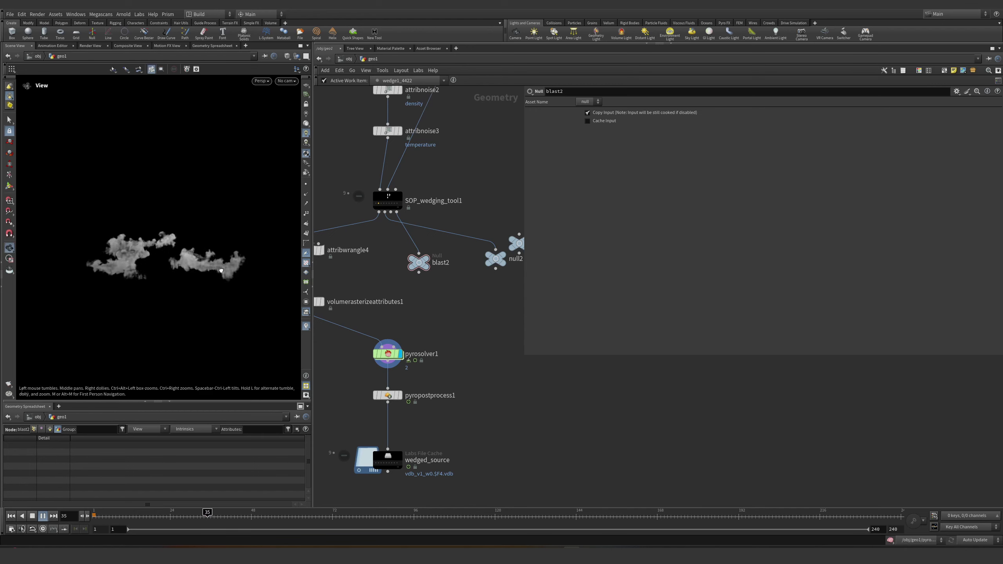
left_click(387, 354)
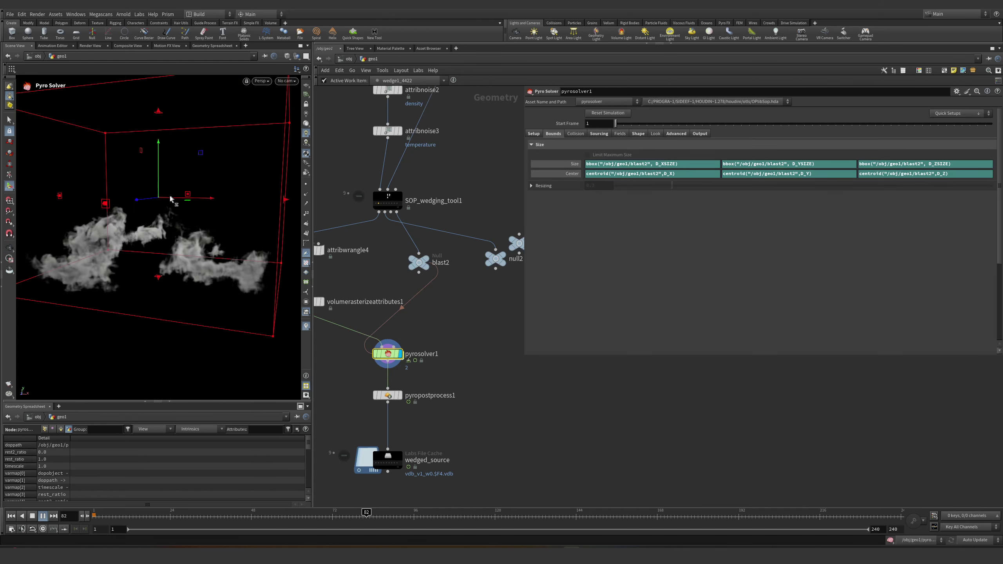
key("space+2")
key("space+3")
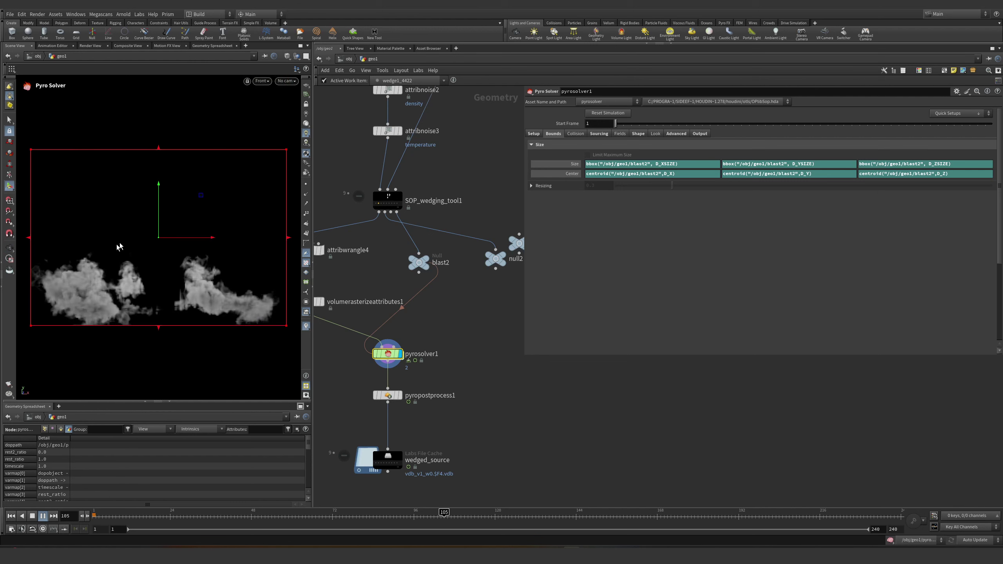
- Set the Y value of the wedging tool's dynamic bounding box inside upper padding to 120
left_click(391, 200)
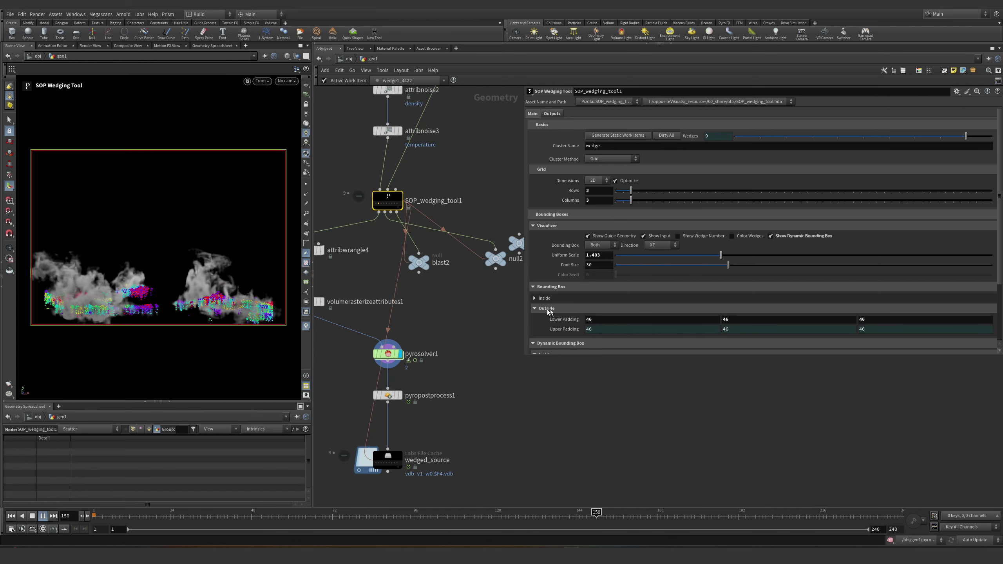
scroll(739, 319, "down", 3)
left_click(731, 304)
type("120")
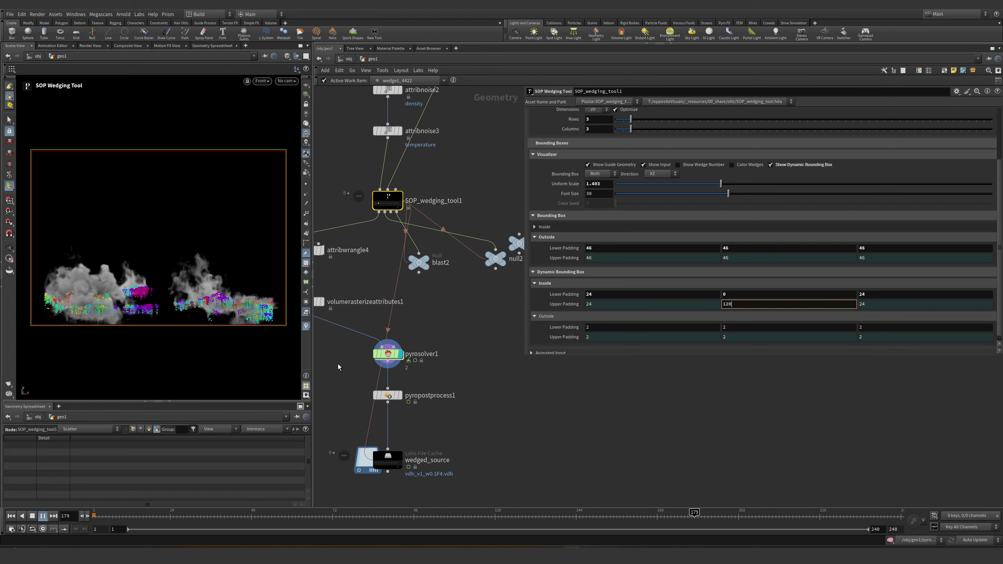
key("Return")
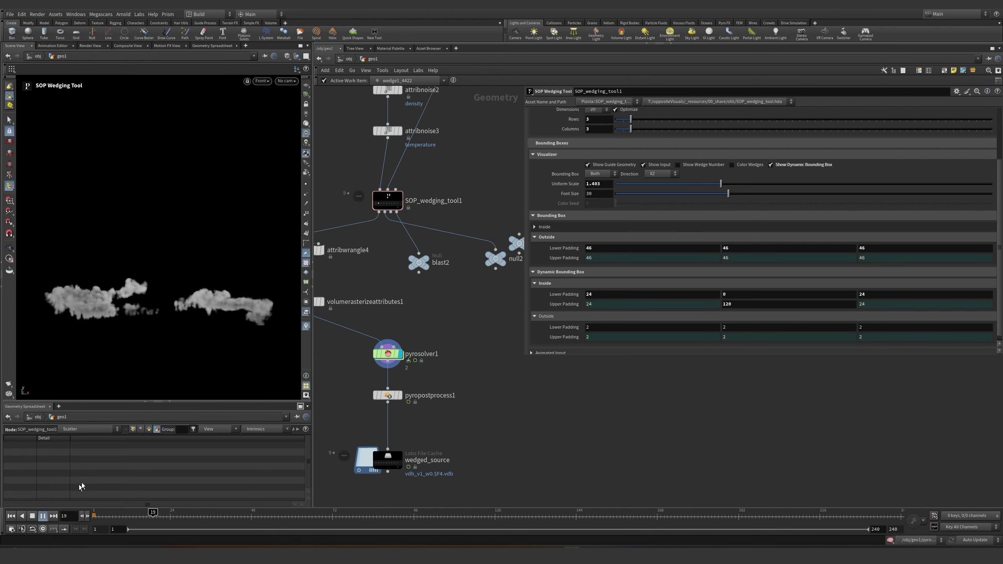
- Set pyrosolver1's voxel size to 1 and replay the simulation
left_click(388, 353)
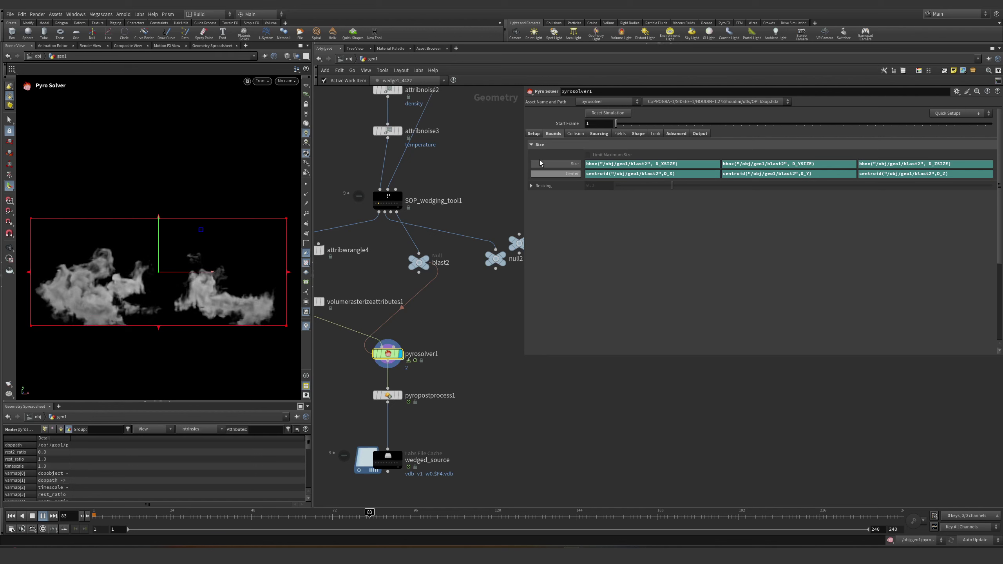
left_click(533, 134)
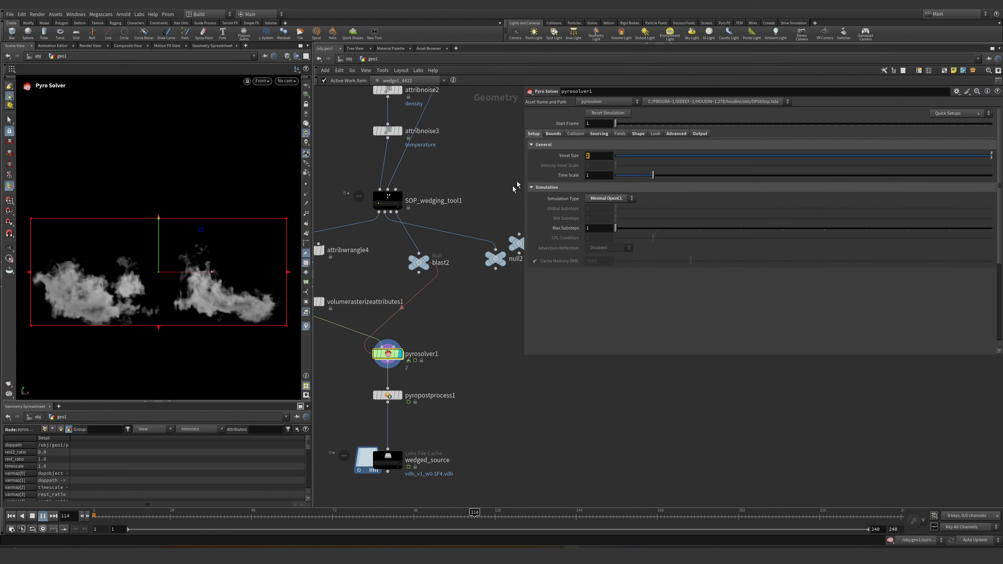
left_click(33, 516)
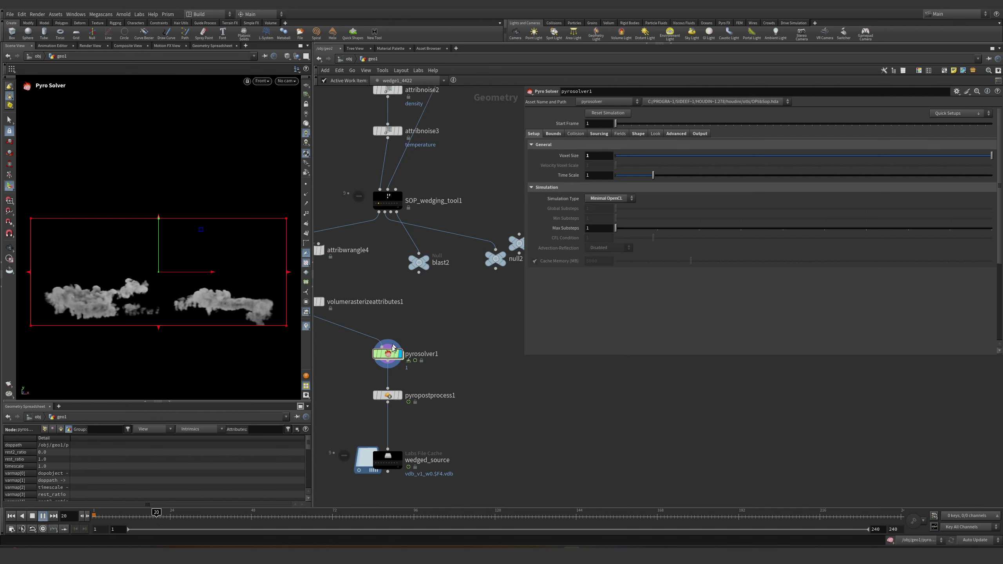
- Pause the simulation, check the density volume's resolution in pyrosolver1's node info, and examine the smoke in perspective
mouse_move(388, 356)
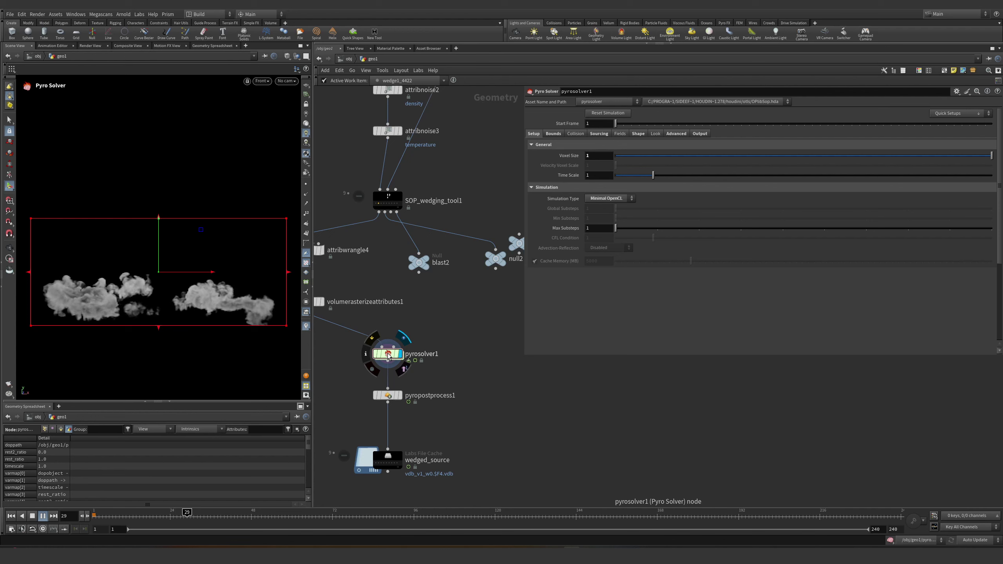
middle_click(388, 356)
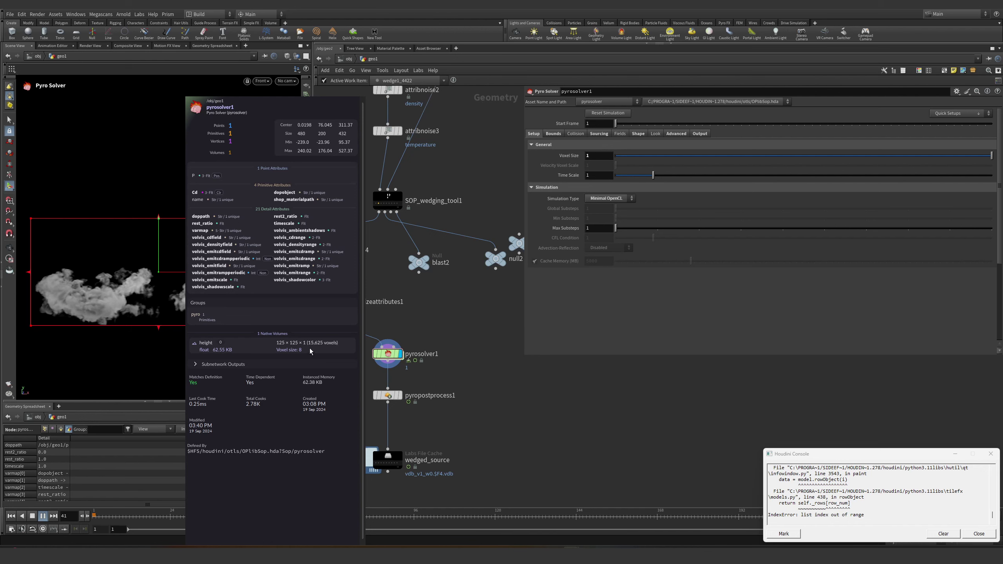
left_click(43, 515)
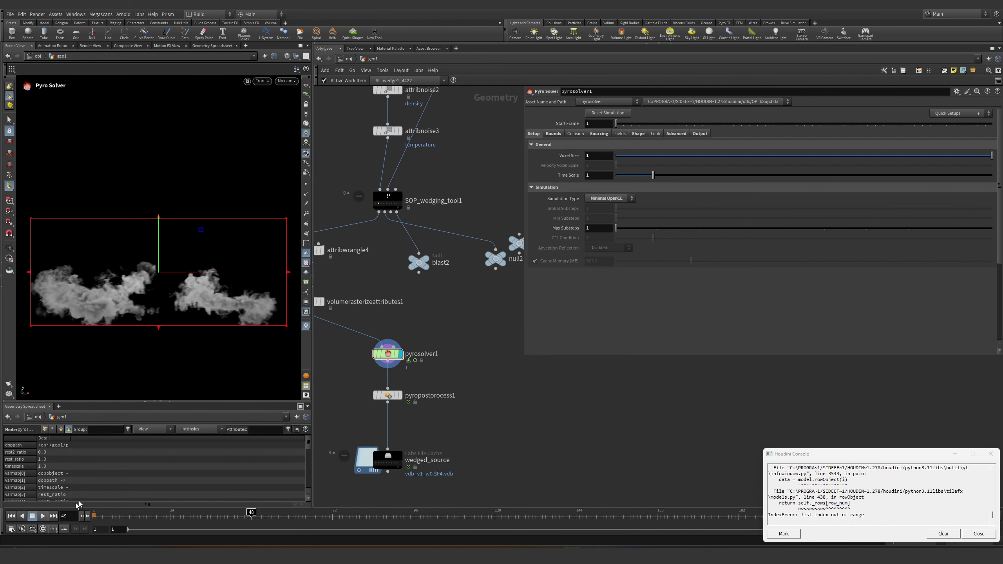
middle_click(388, 357)
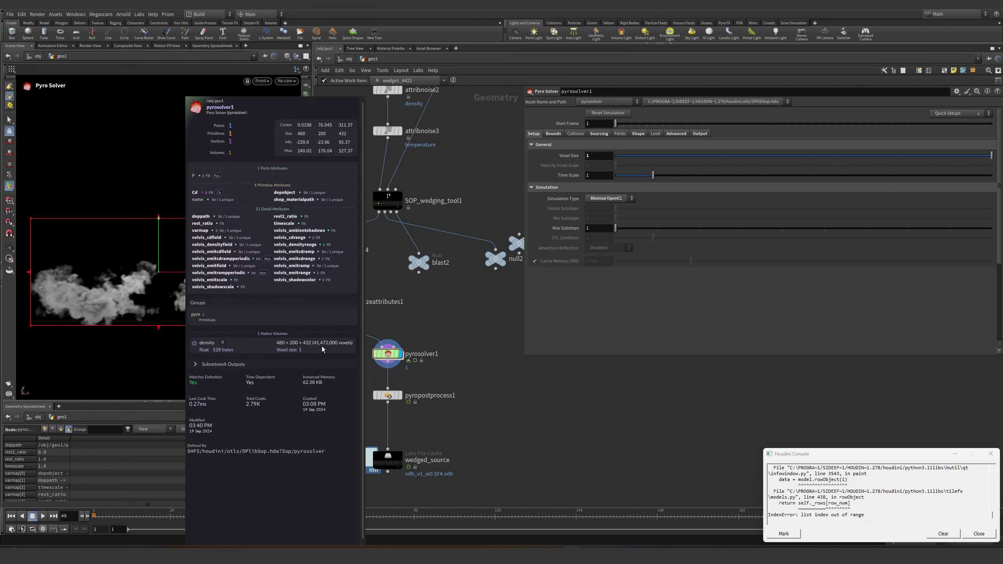
key("Escape")
left_click_drag(220, 310, 181, 260)
key("Return")
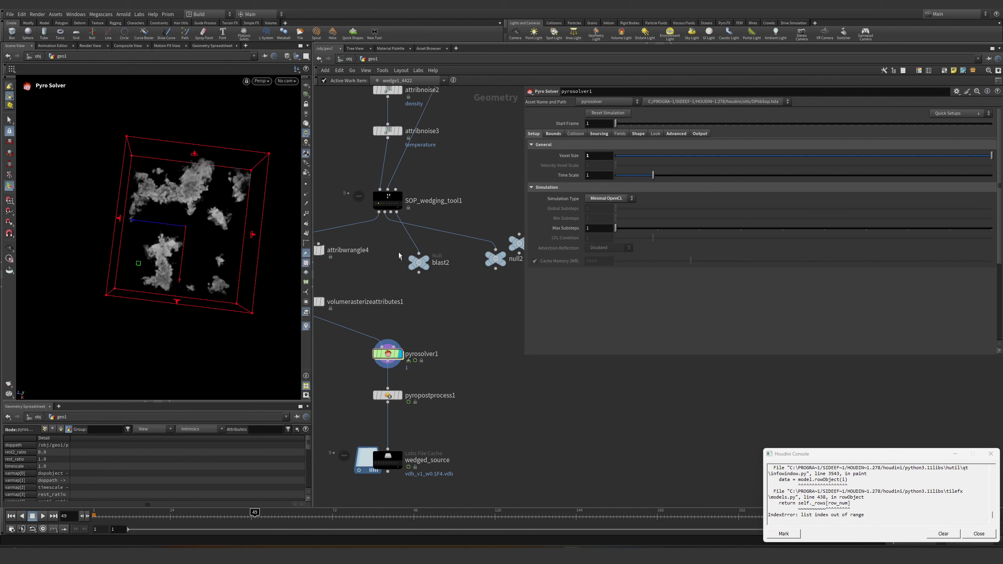
- Display SOP_wedging_tool1, close the Houdini Console, and examine the points inside the dynamic bounding box
left_click(400, 196)
left_click_drag(374, 183, 374, 181)
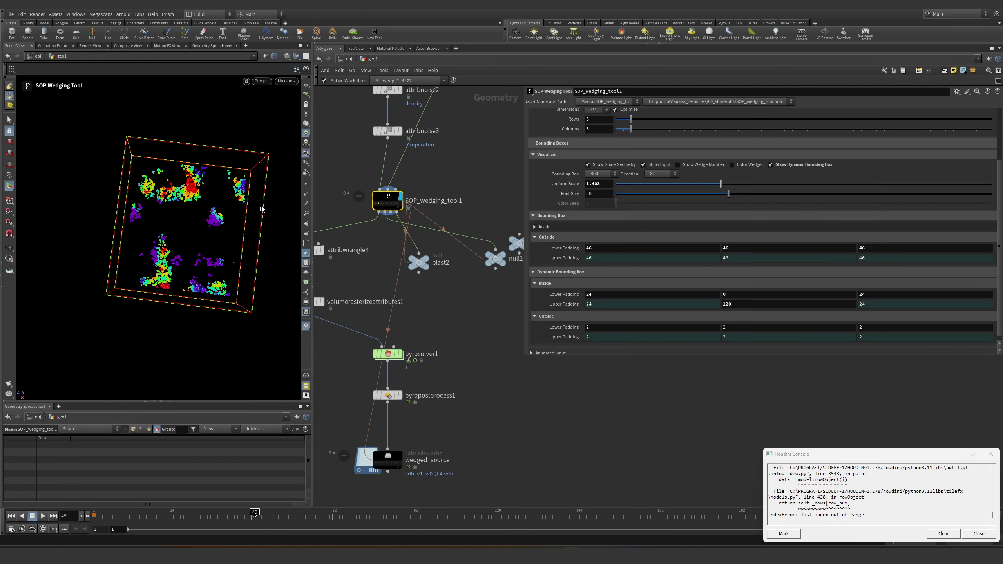
middle_click_drag(451, 194, 427, 250)
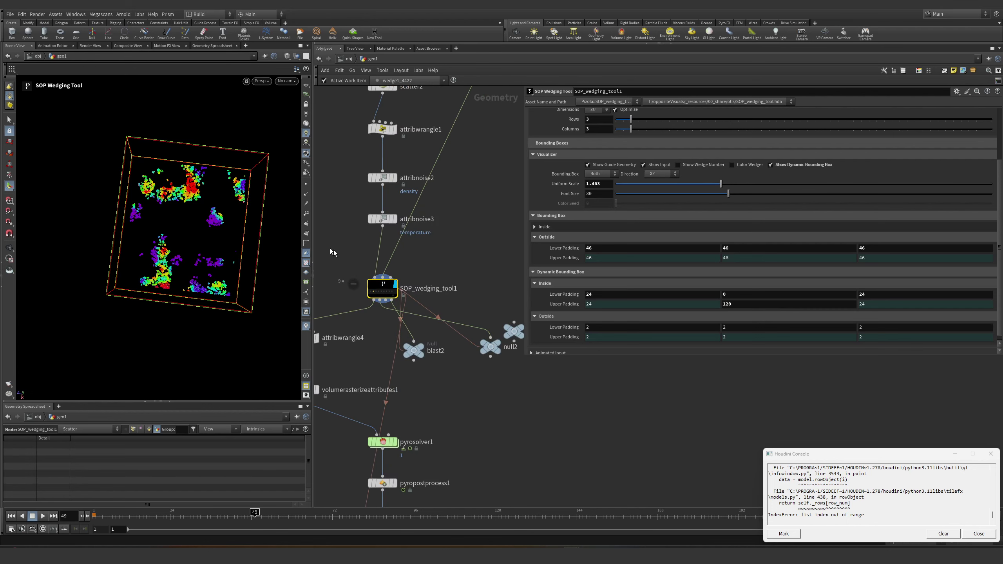
left_click(991, 453)
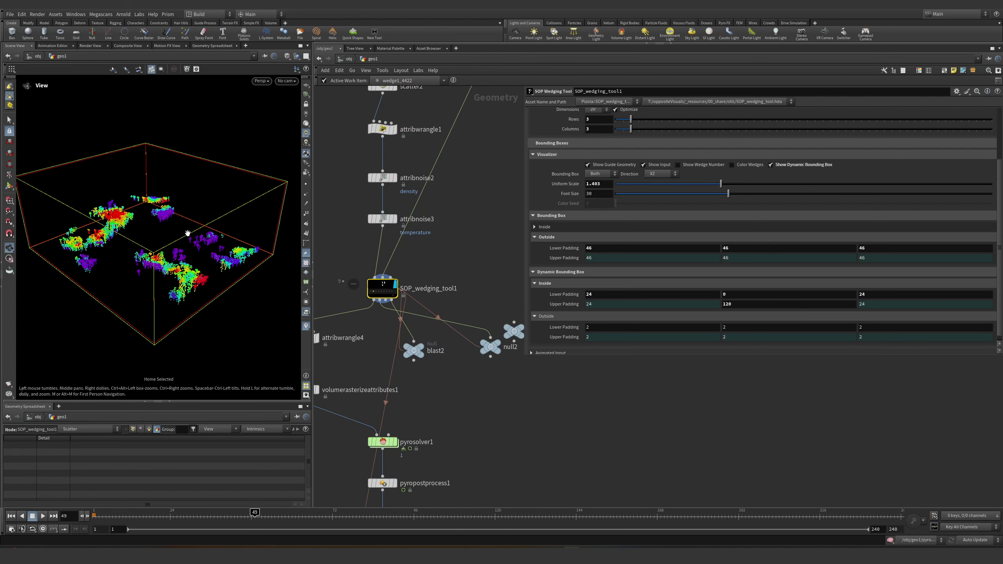
scroll(555, 197, "up", 3)
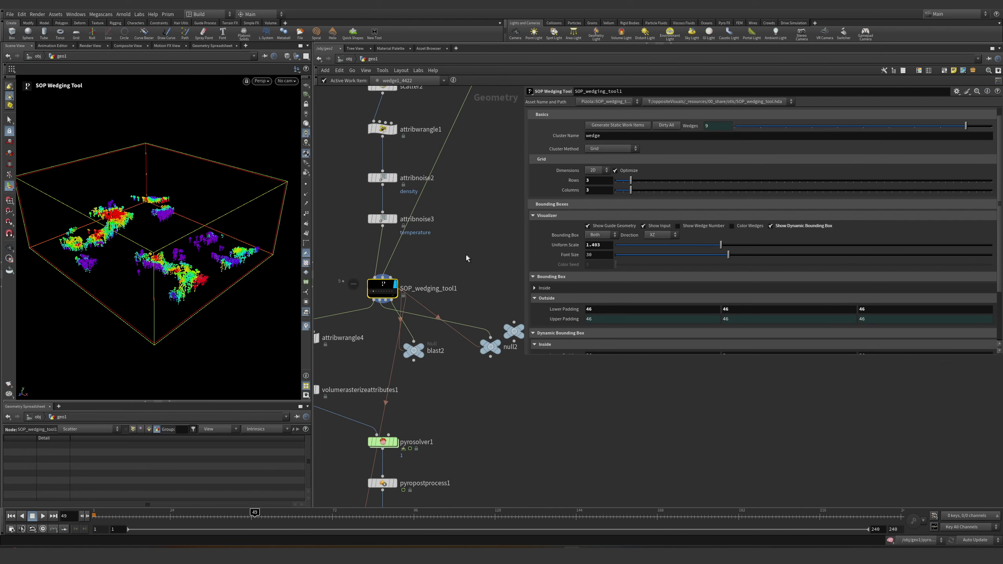
scroll(465, 255, "down", 3)
key("Escape")
scroll(104, 256, "down", 5)
scroll(104, 257, "down", 2)
key("Return")
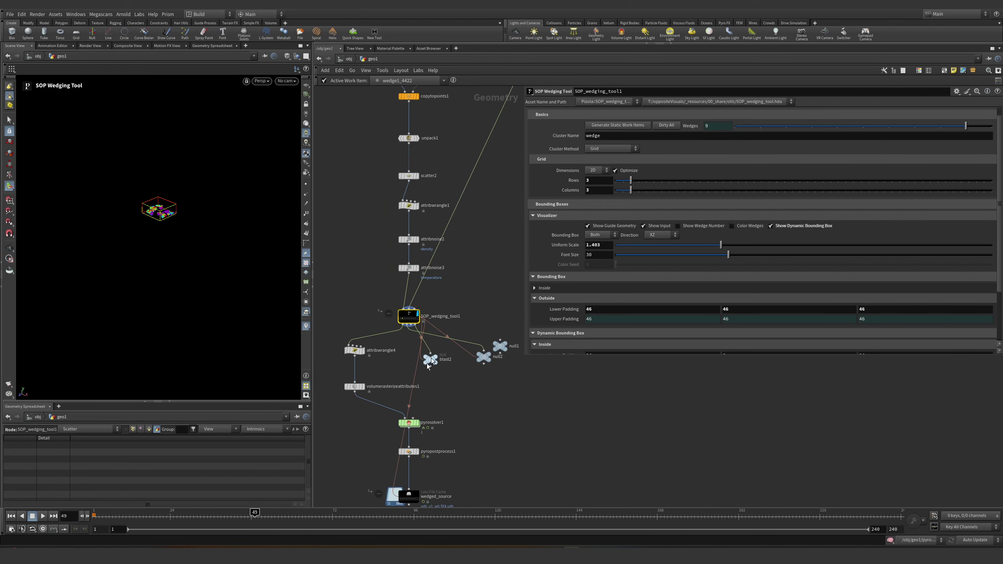
- Dirty all of SOP_wedging_tool1's work items and generate its static work items again
scroll(400, 314, "up", 4)
left_click(392, 308)
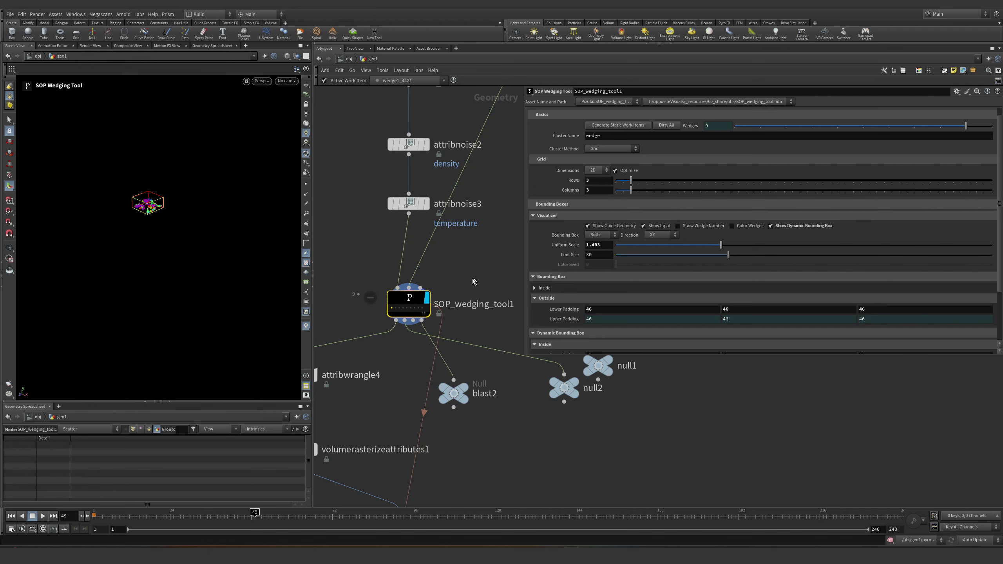
middle_click_drag(498, 256, 479, 278)
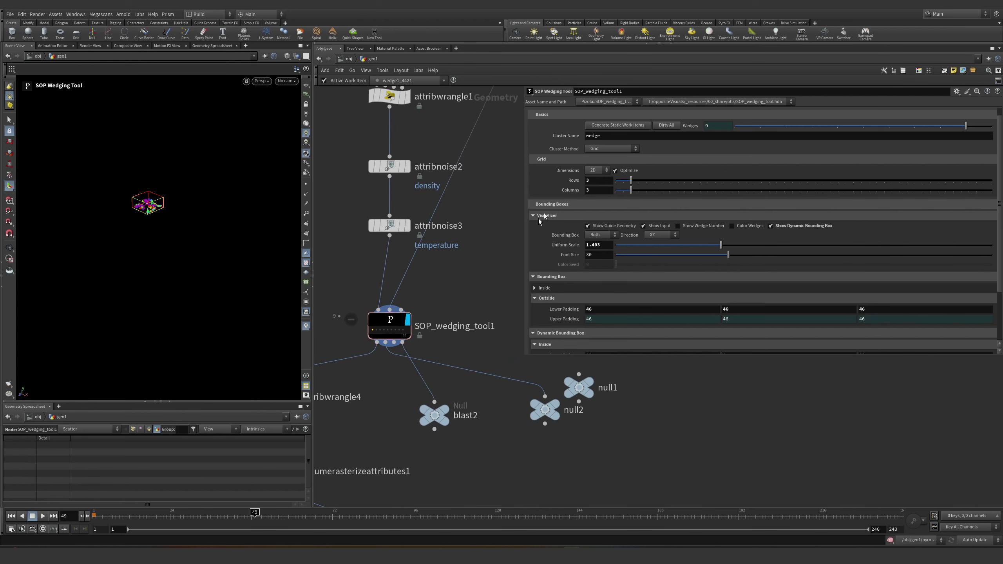
left_click(665, 125)
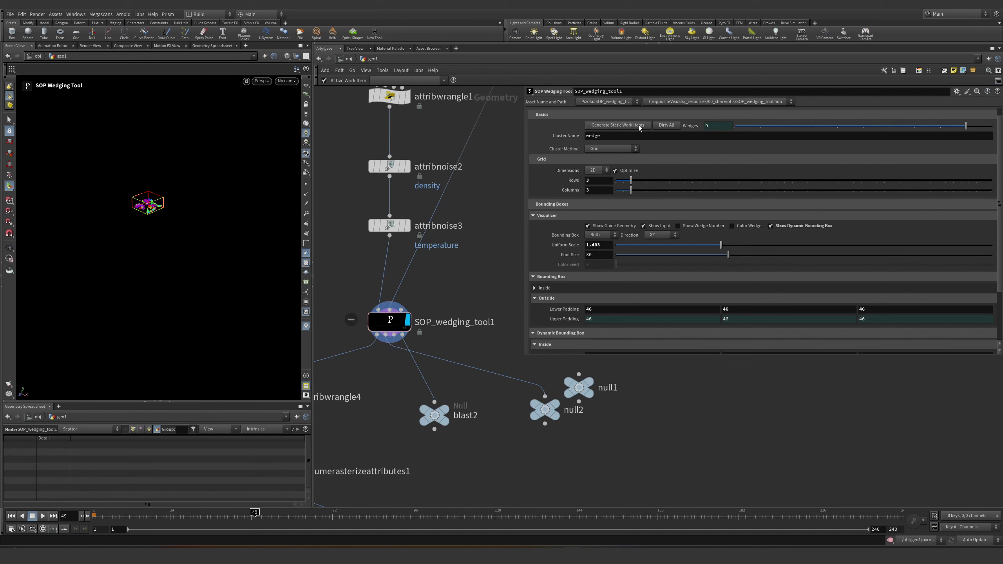
left_click(396, 322)
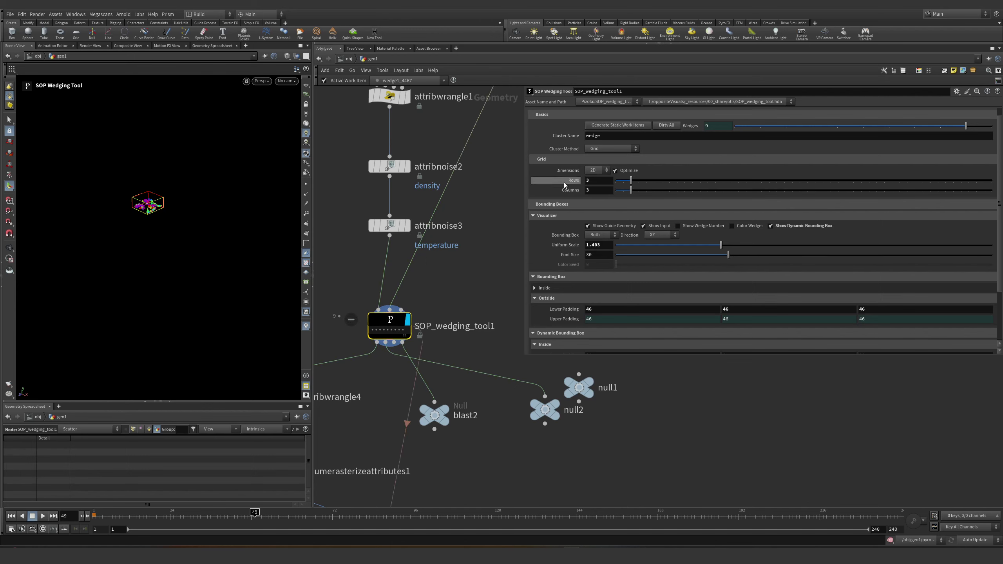
- Switch SOP_wedging_tool1's cluster method to VDB from Particles and examine the clustered points from above
left_click(610, 159)
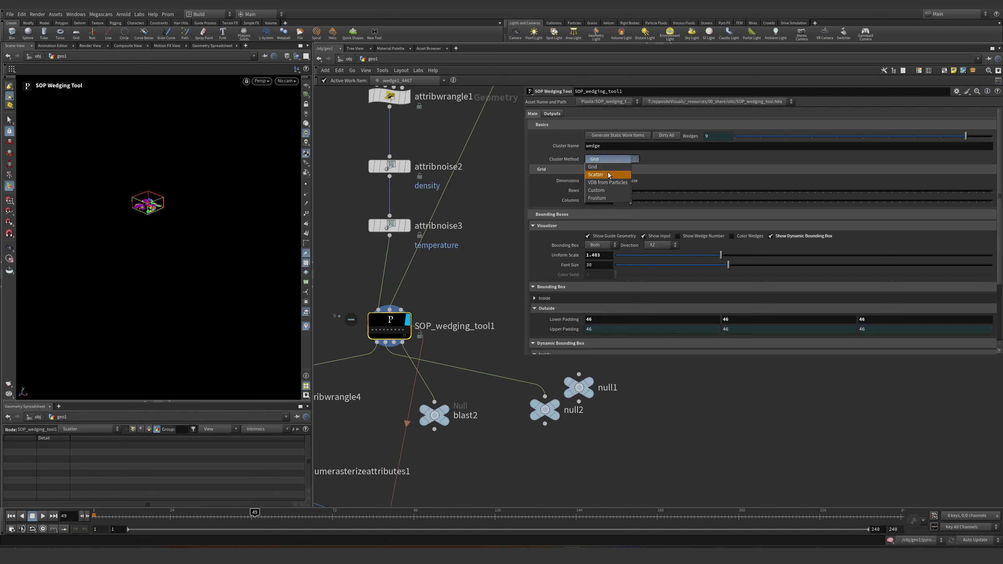
left_click(608, 186)
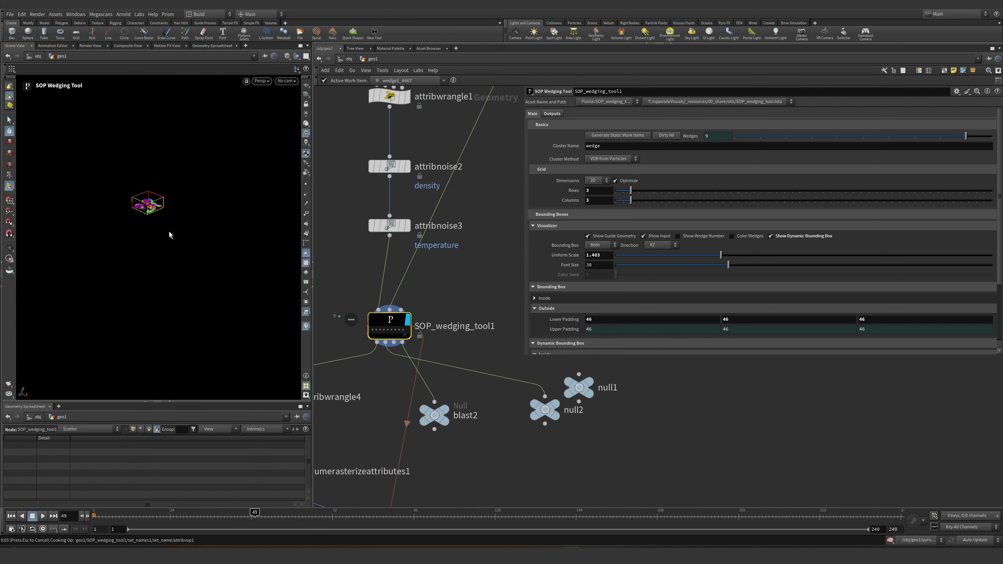
key("Escape")
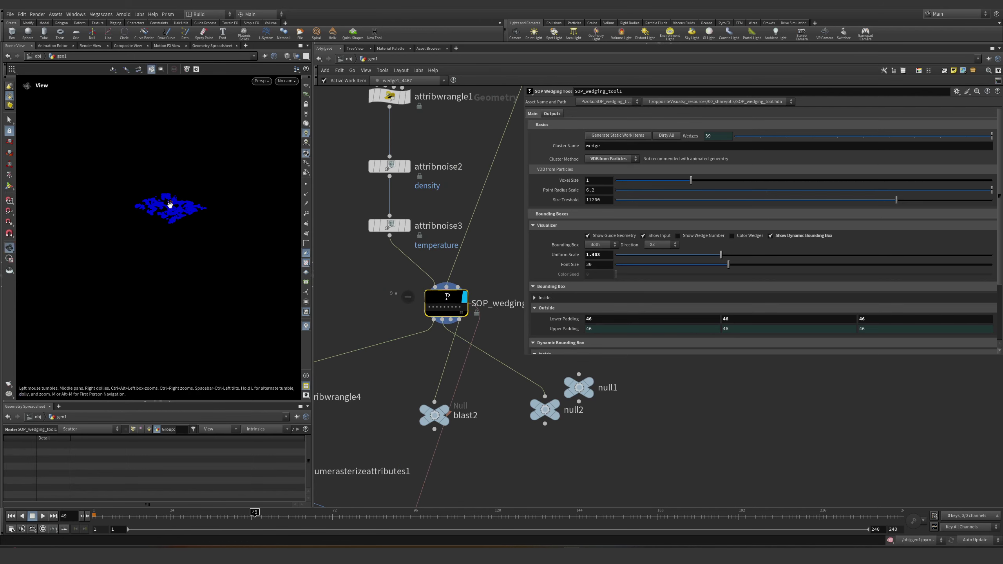
left_click_drag(169, 204, 173, 264)
scroll(220, 242, "up", 5)
key("Return")
scroll(390, 302, "down", 2)
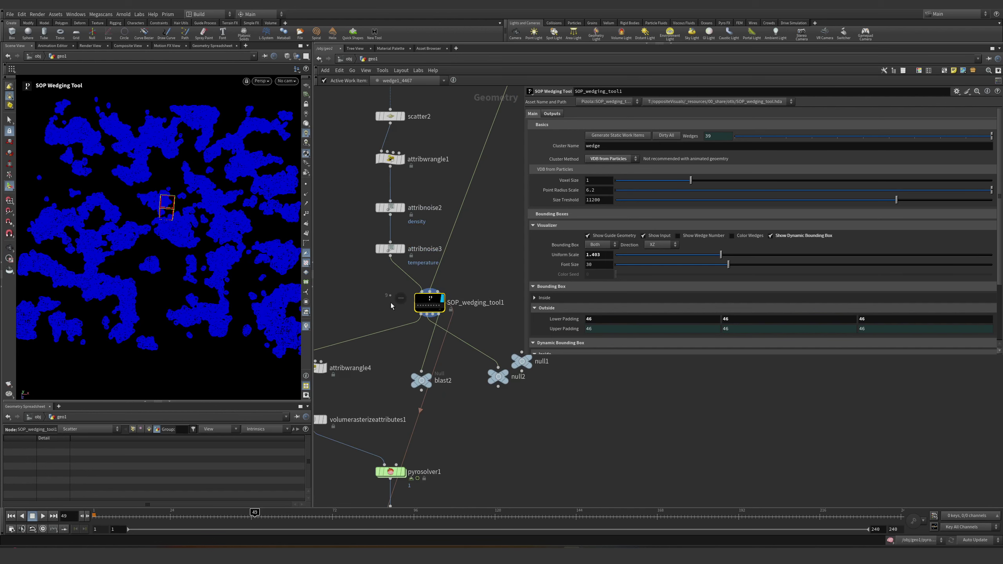
middle_click_drag(390, 302, 374, 206)
scroll(444, 266, "up", 2)
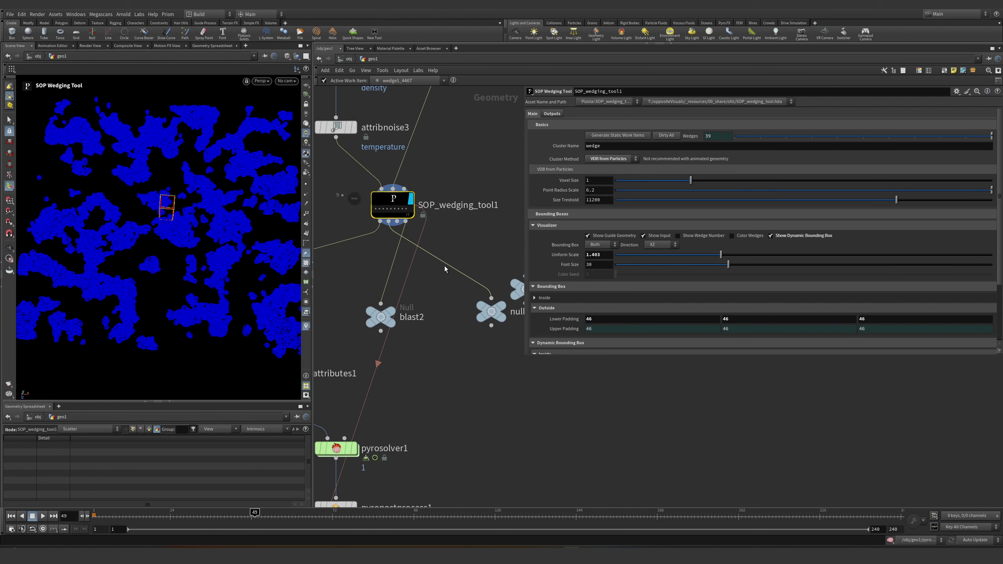
- Add and display a second SOP Wedging Tool node, wired to attribnoise3 and the same second input as the existing tool
key("w")
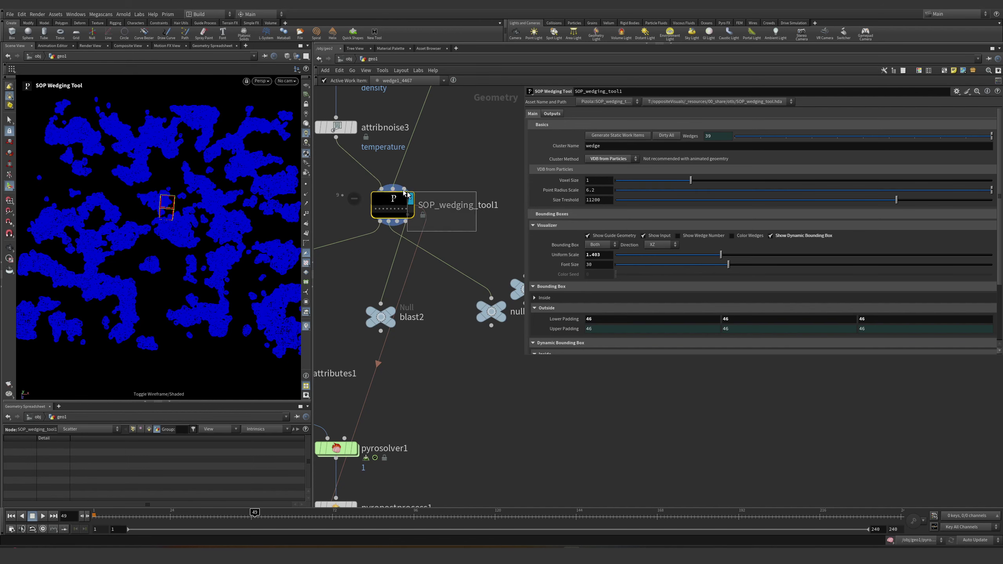
middle_click_drag(480, 230, 449, 260)
scroll(448, 257, "down", 2)
key("Tab")
type("so")
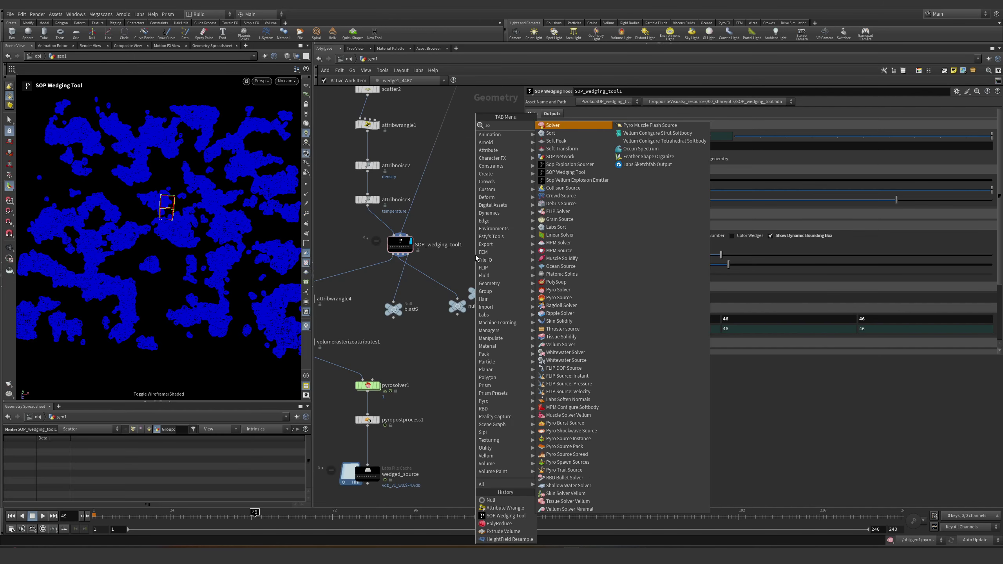
key("Down")
key("Down")
key("Down")
key("Down")
key("Down")
key("Down")
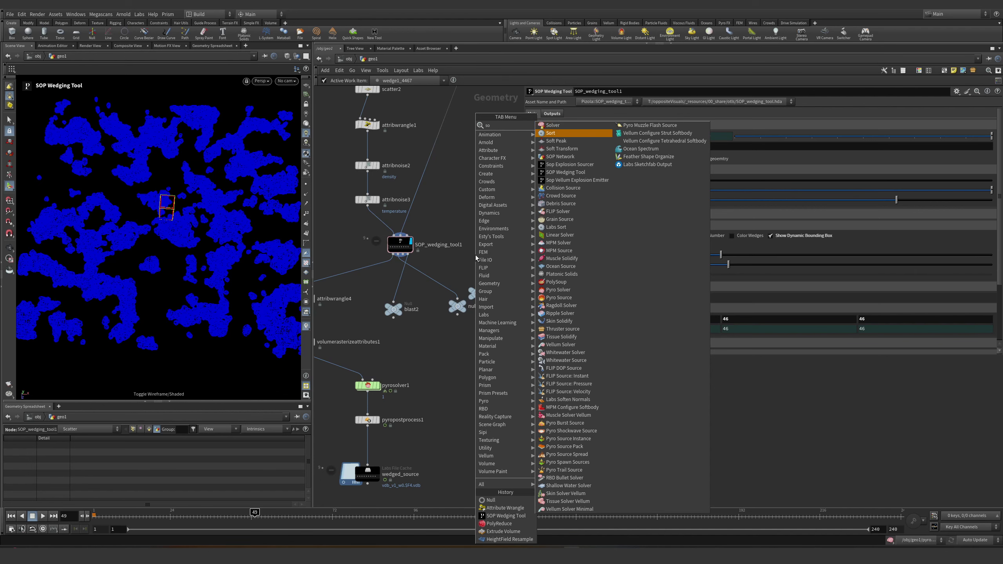
key("Return")
left_click(476, 236)
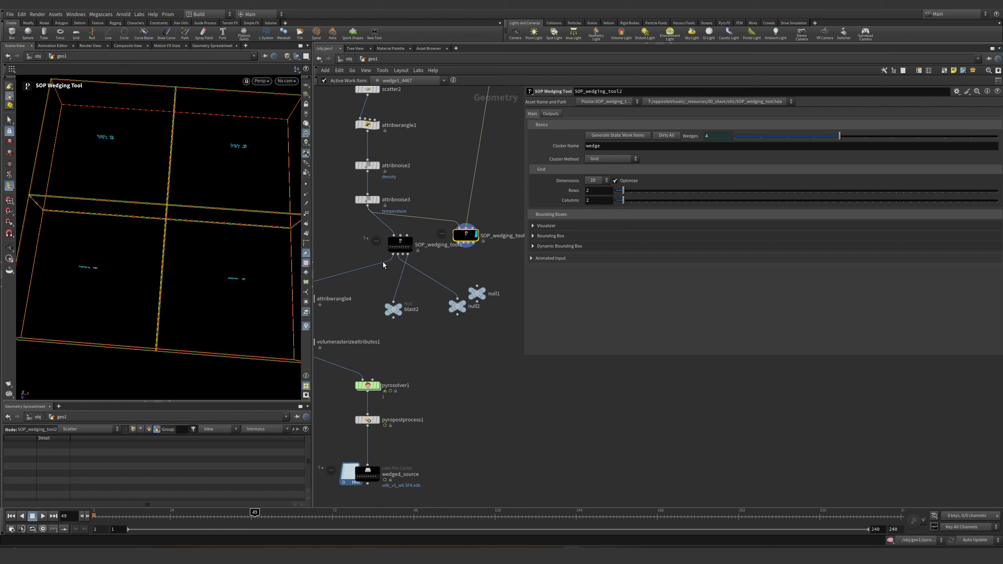
- Replace SOP_wedging_tool1 with the new wedging tool by moving the downstream connections to it and deleting the old node
left_click_drag(384, 265, 469, 252)
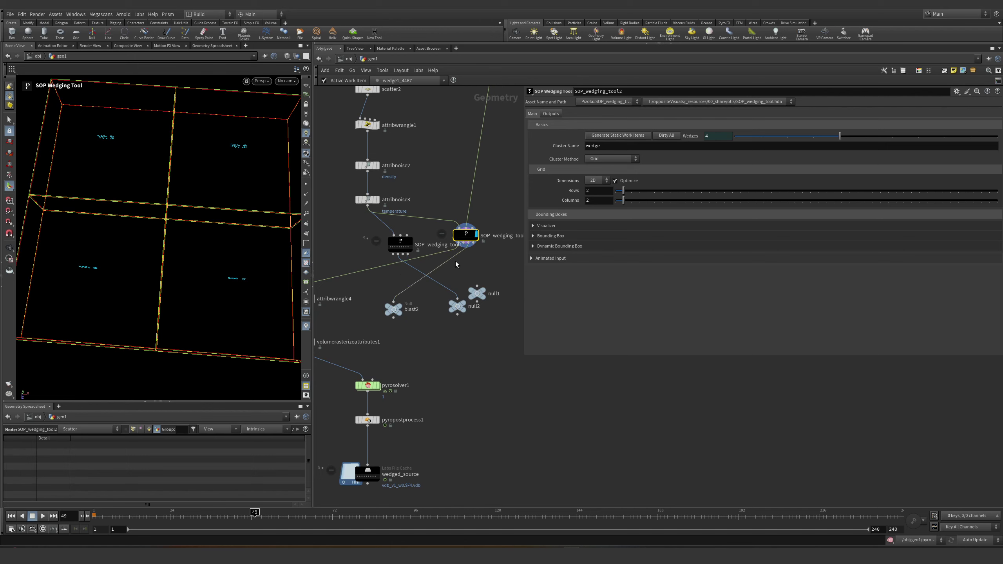
left_click(400, 242)
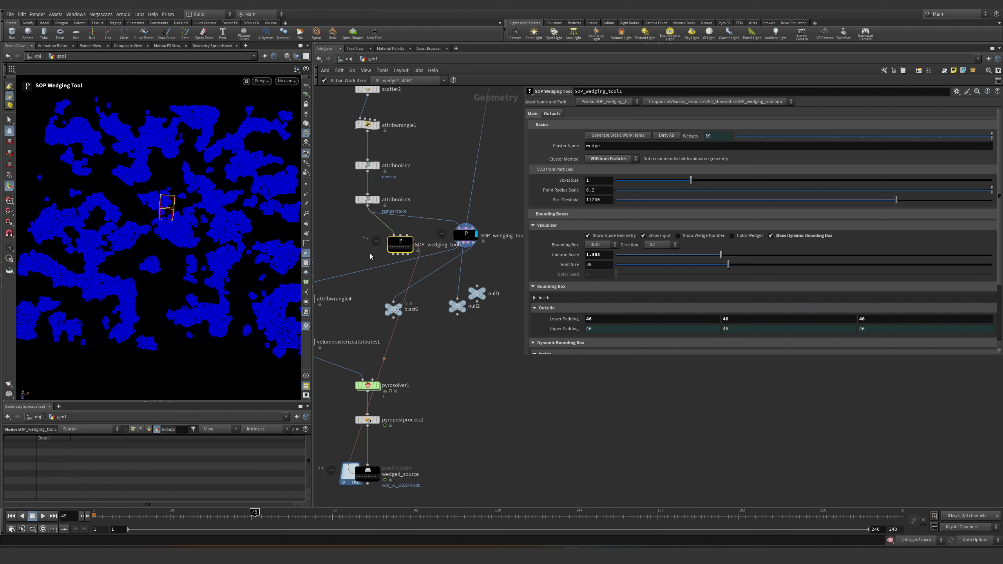
key("Delete")
key("l")
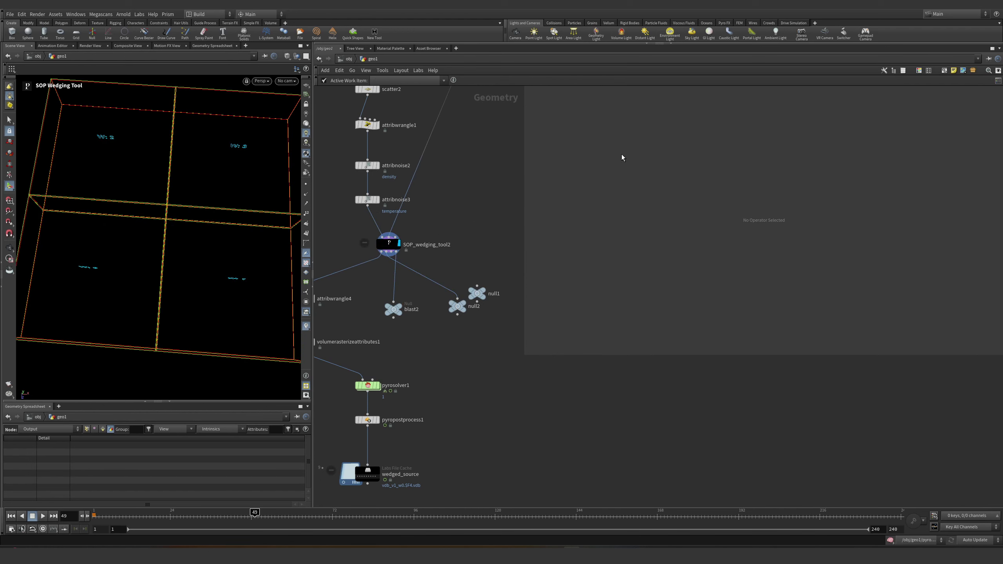
left_click_drag(441, 220, 377, 254)
- Set the new wedging tool's cluster method to VDB from Particles and examine the numbered wedge bounding boxes from several angles
left_click(597, 180)
left_click(598, 189)
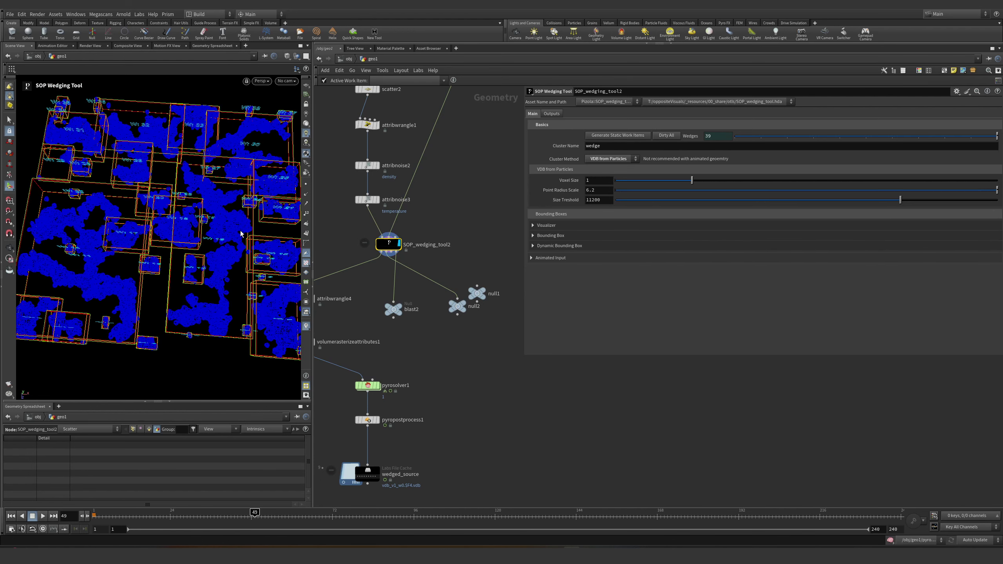
key("Escape")
left_click_drag(199, 231, 183, 175)
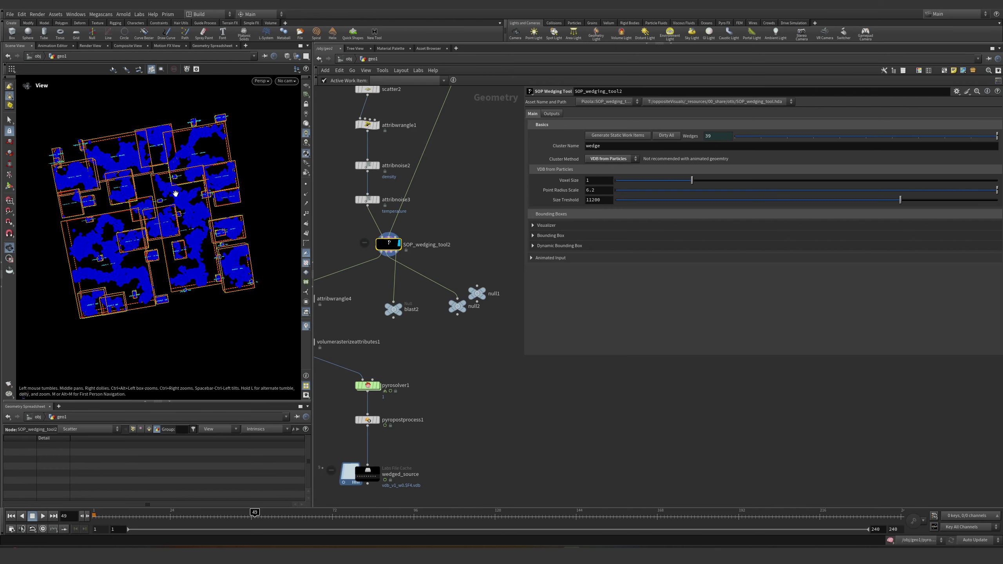
left_click_drag(157, 233, 186, 209)
scroll(196, 201, "up", 4)
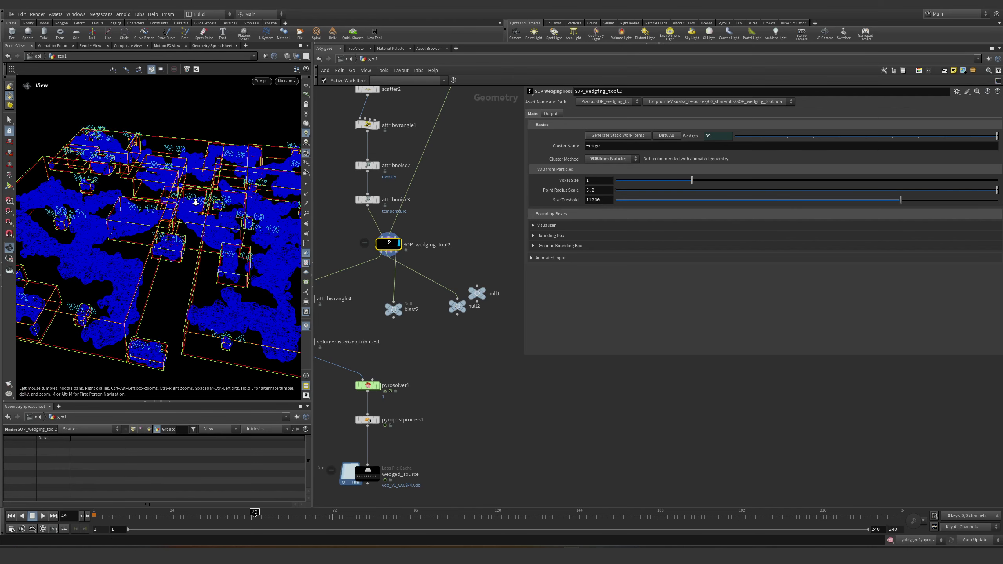
key("Return")
key("Escape")
left_click_drag(210, 272, 194, 233)
key("Return")
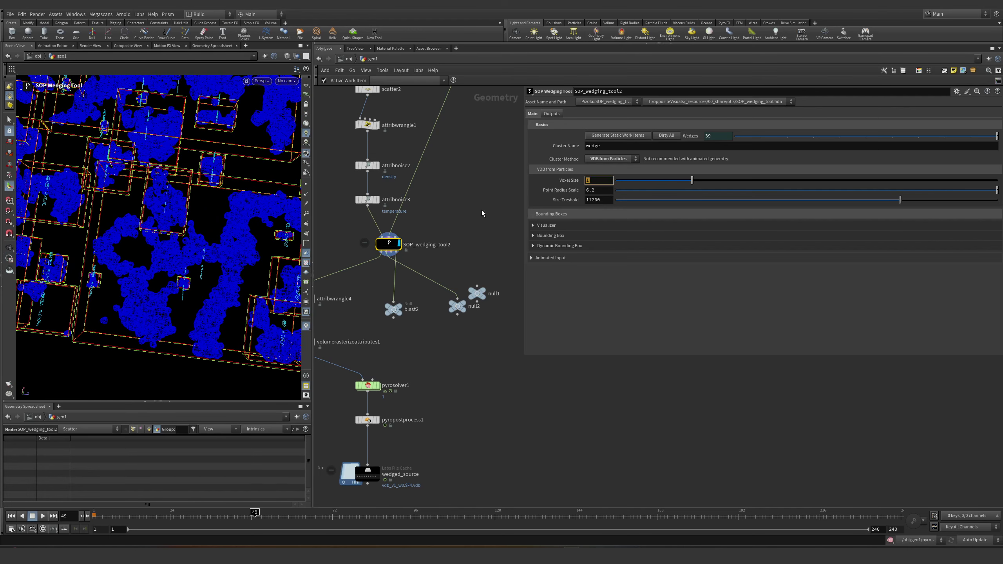
- Set the VDB from Particles voxel size to 4 and check the resulting wedge boxes in perspective
type("4")
key("Return")
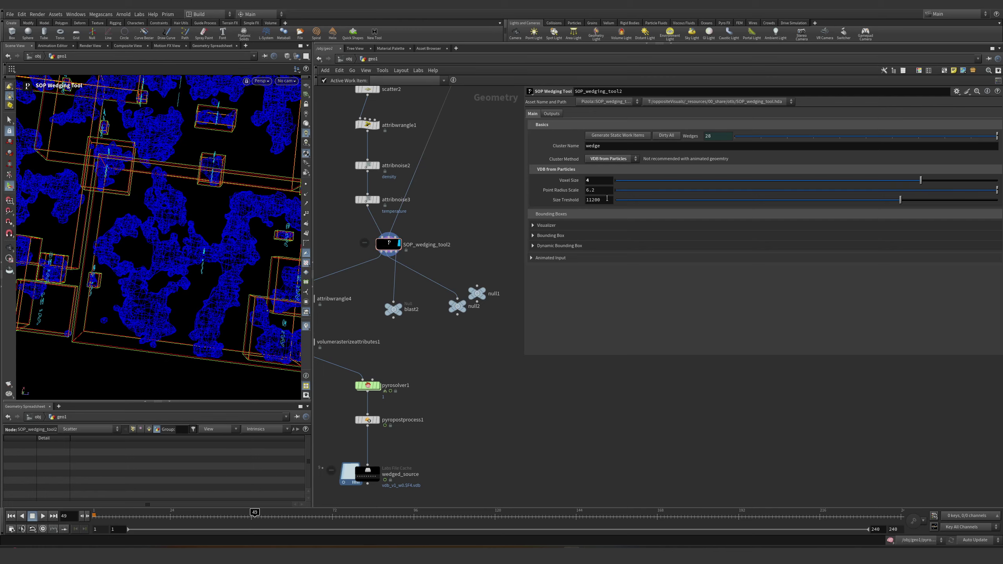
left_click_drag(241, 237, 169, 198)
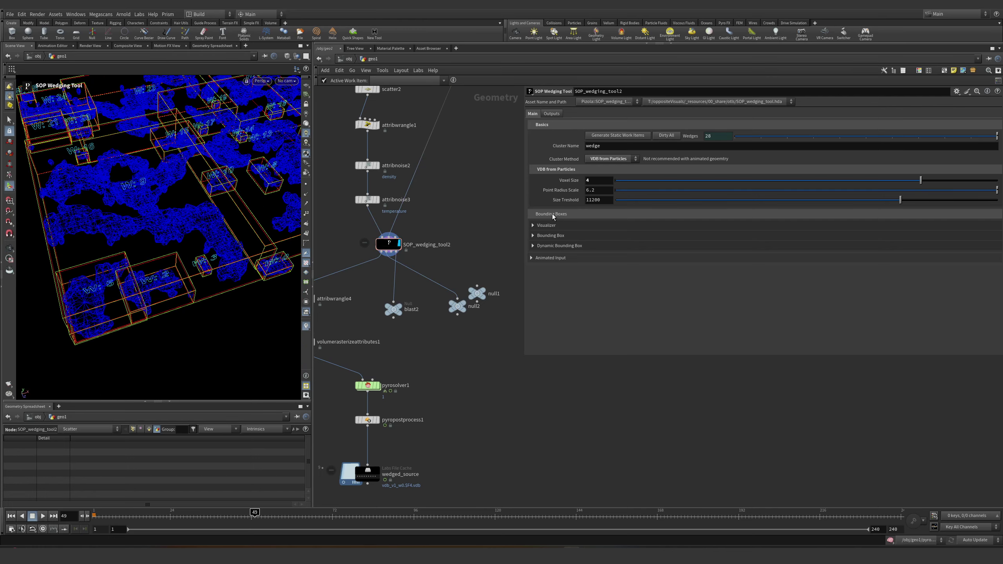
- Set the point radius scale of the VDB from Particles clustering to 8
left_click(606, 190)
type("8")
key("Return")
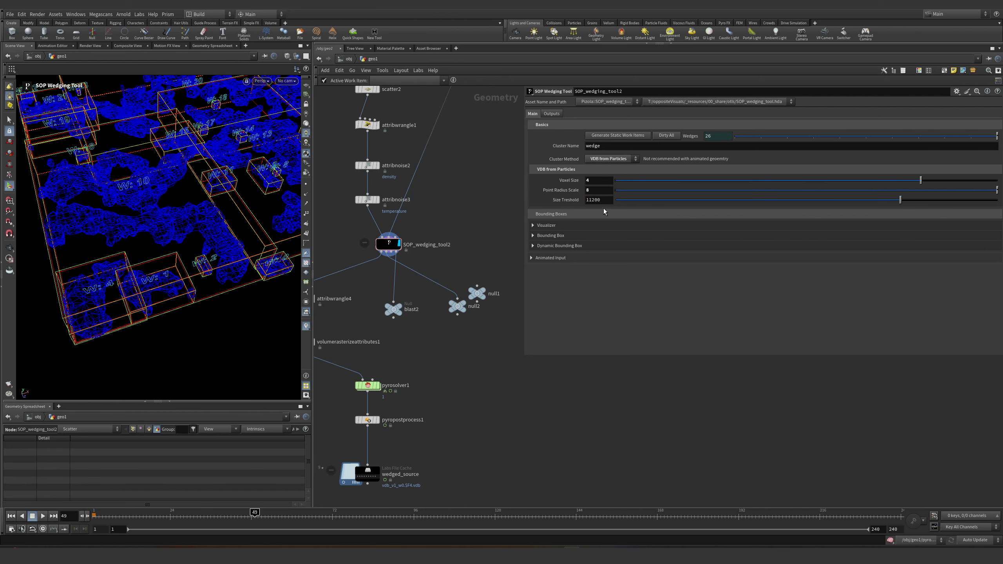
- Raise the wedging tool's size threshold to 3531200 and look over the merged wedge boxes from above
left_click(593, 200)
key("Return")
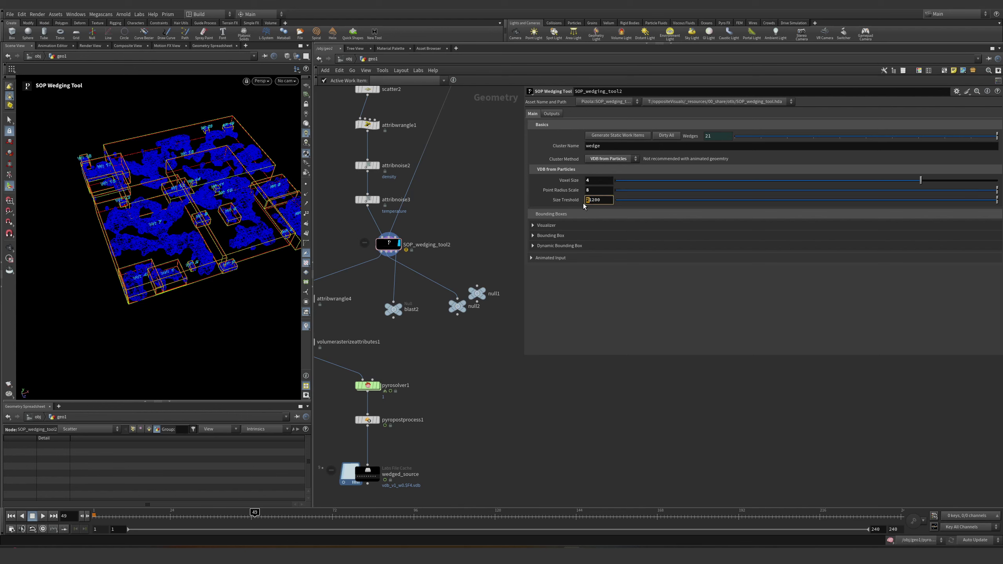
type("5")
key("Return")
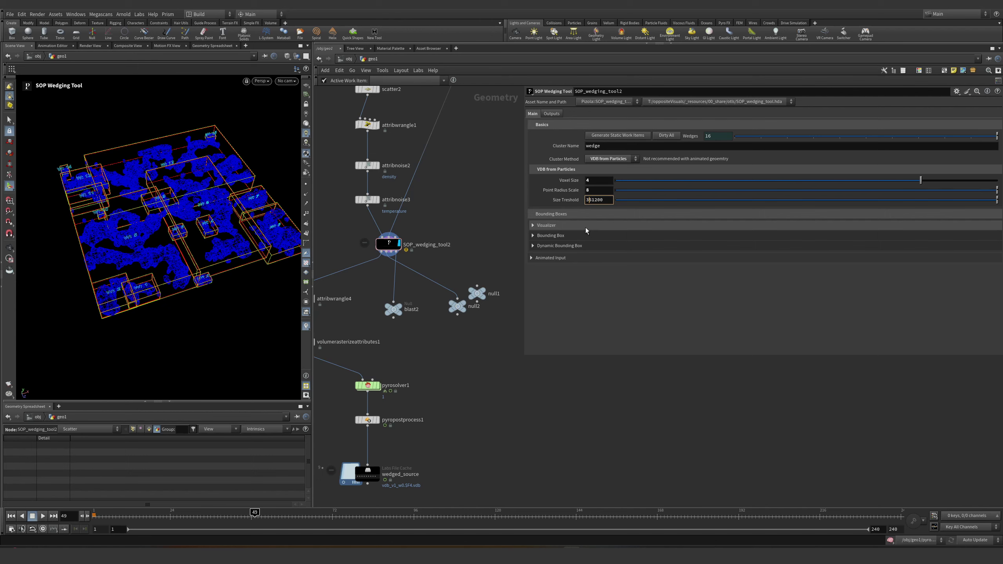
key("Return")
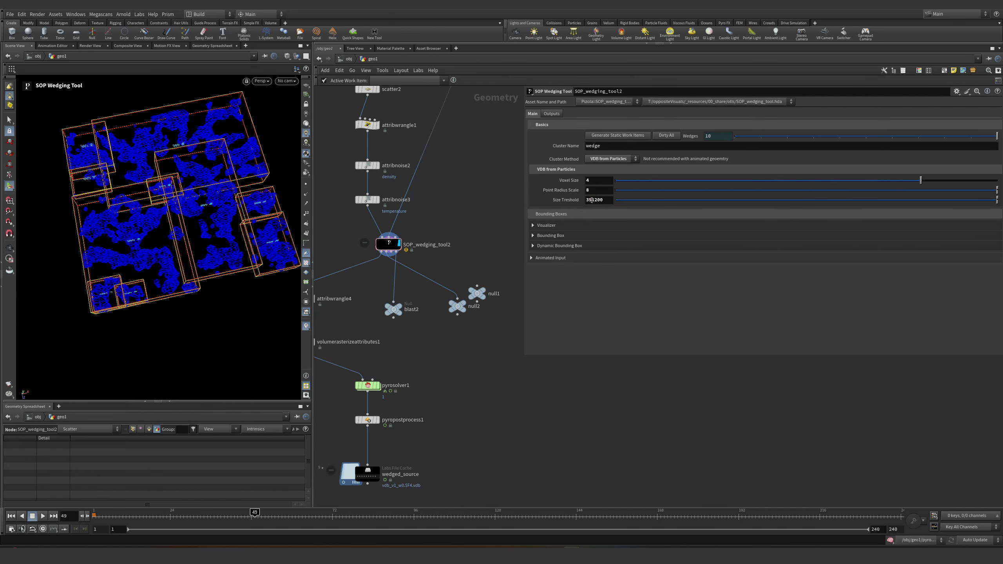
left_click_drag(201, 220, 219, 229)
scroll(473, 212, "down", 2)
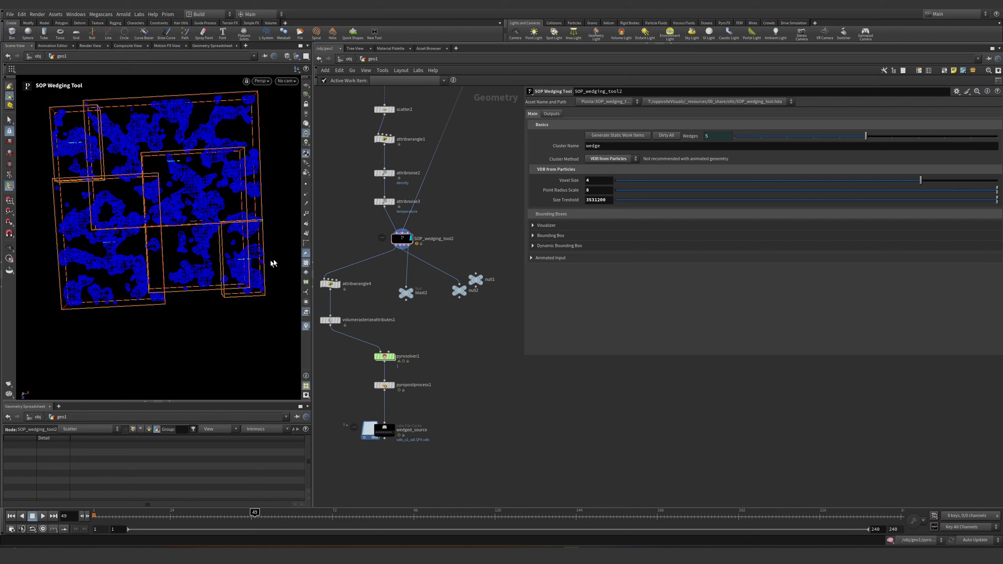
- Check the attribnoise2 and attribnoise1 results upstream, and select and display scatter1
scroll(412, 226, "up", 5)
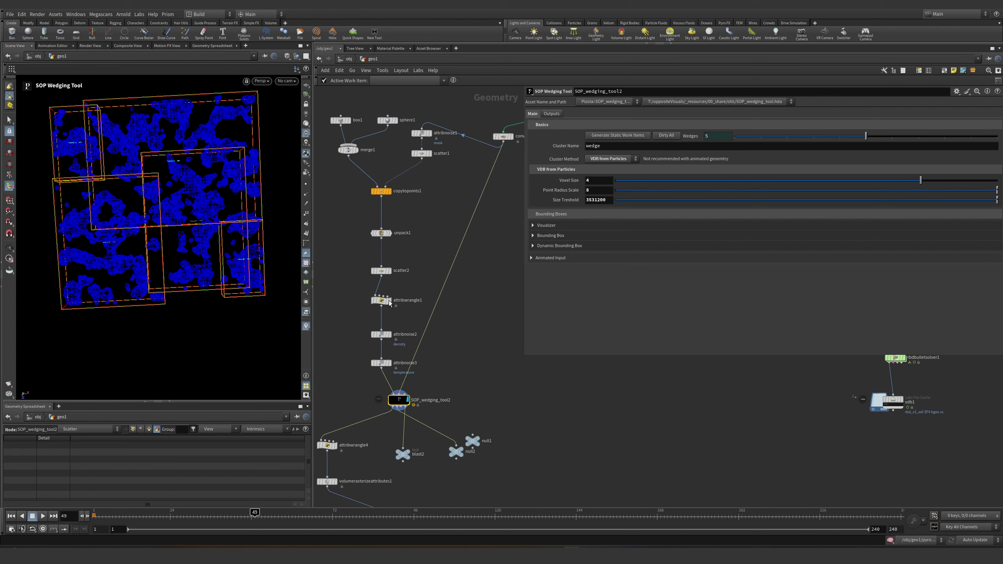
left_click(389, 334)
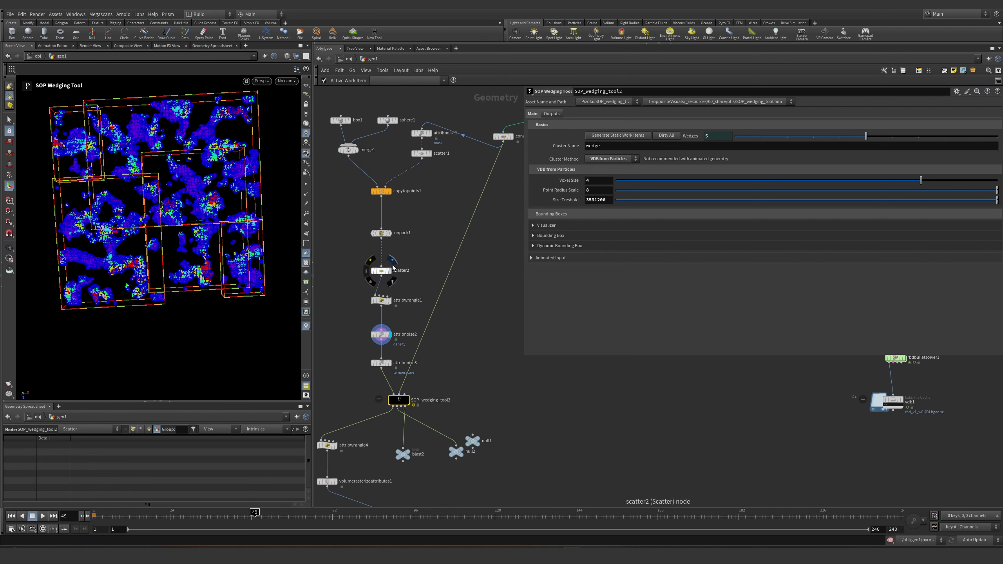
left_click(429, 133)
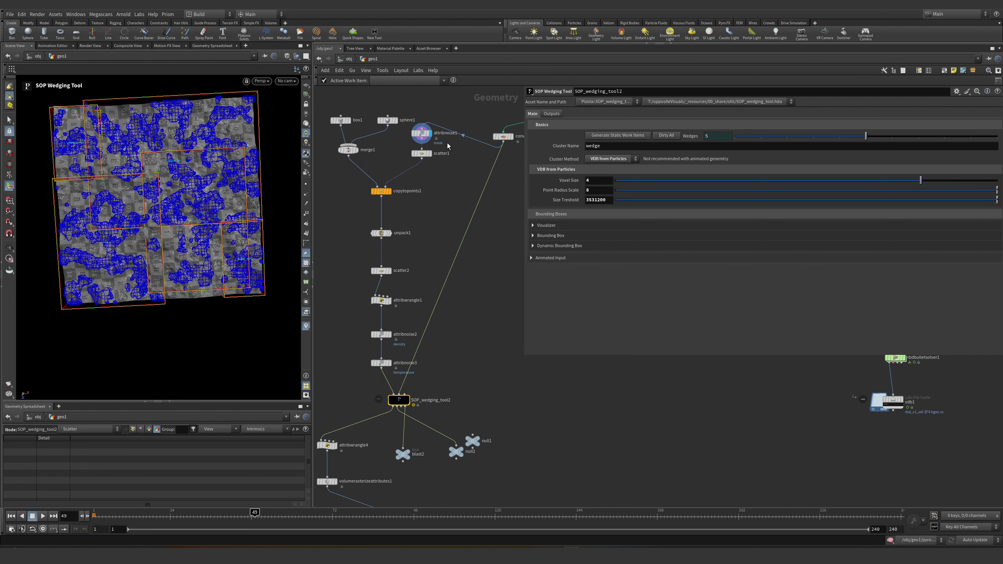
left_click(420, 133)
left_click(429, 154)
left_click(421, 153)
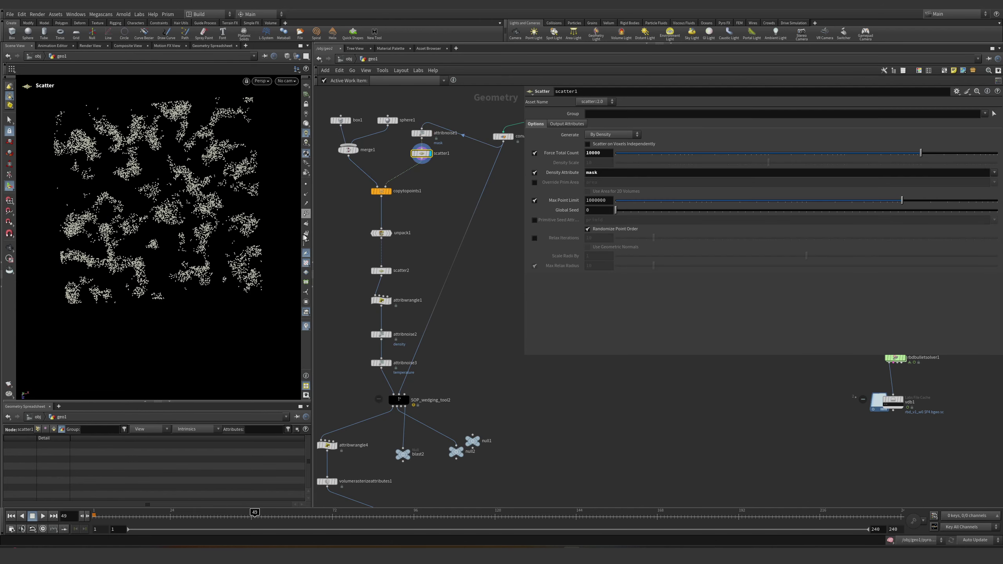
- Insert a Paint a Mask node on the wire between attribnoise1 and scatter1
key("Tab")
type("paint")
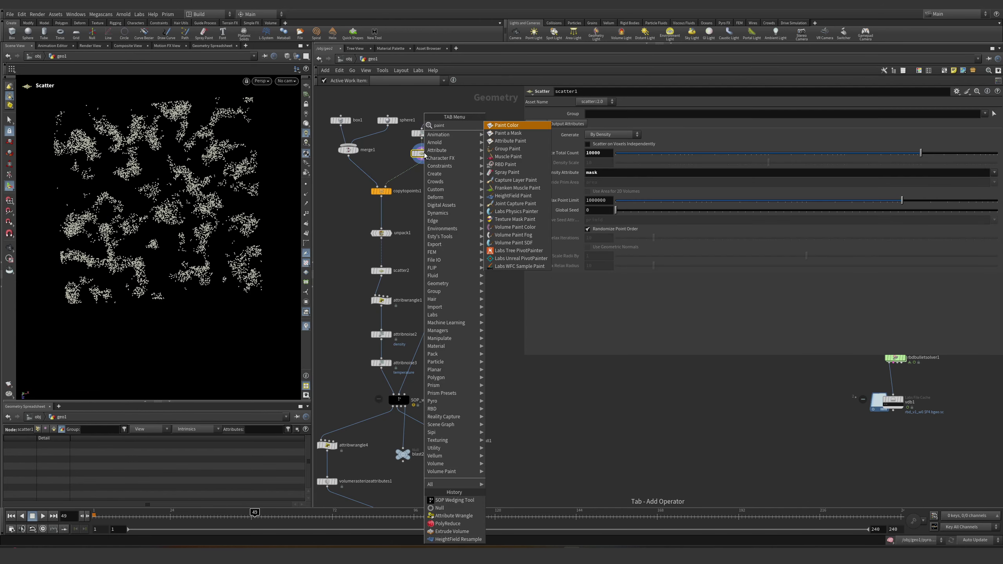
key("Down")
key("Return")
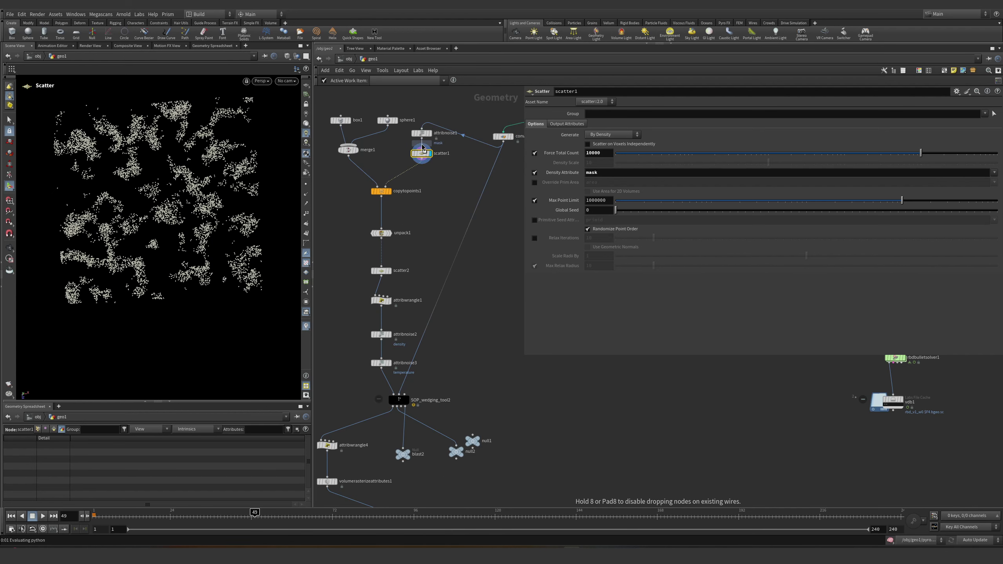
left_click(422, 144)
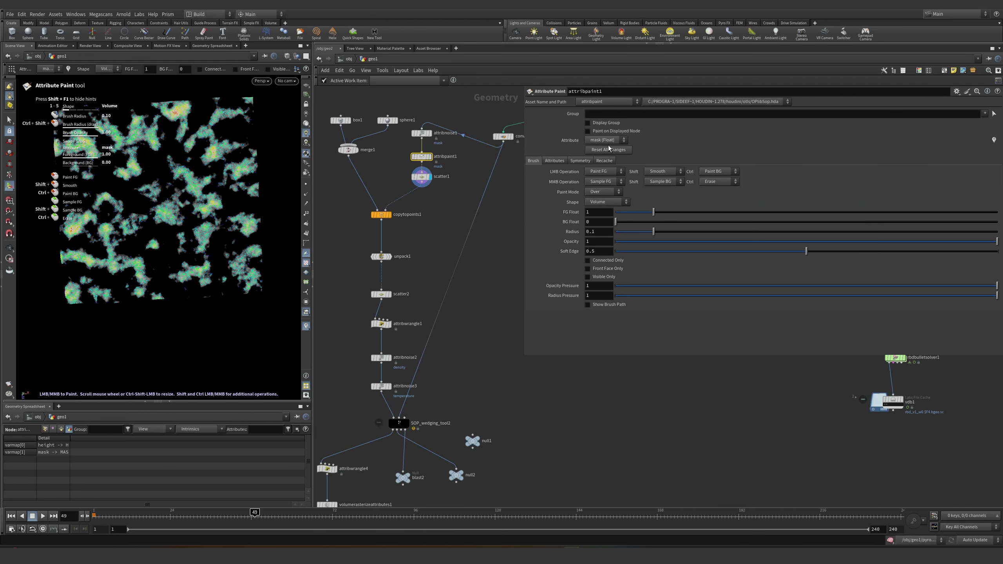
- Set the attribpaint1 brush to Multiply paint mode with a foreground value of 0
left_click(562, 160)
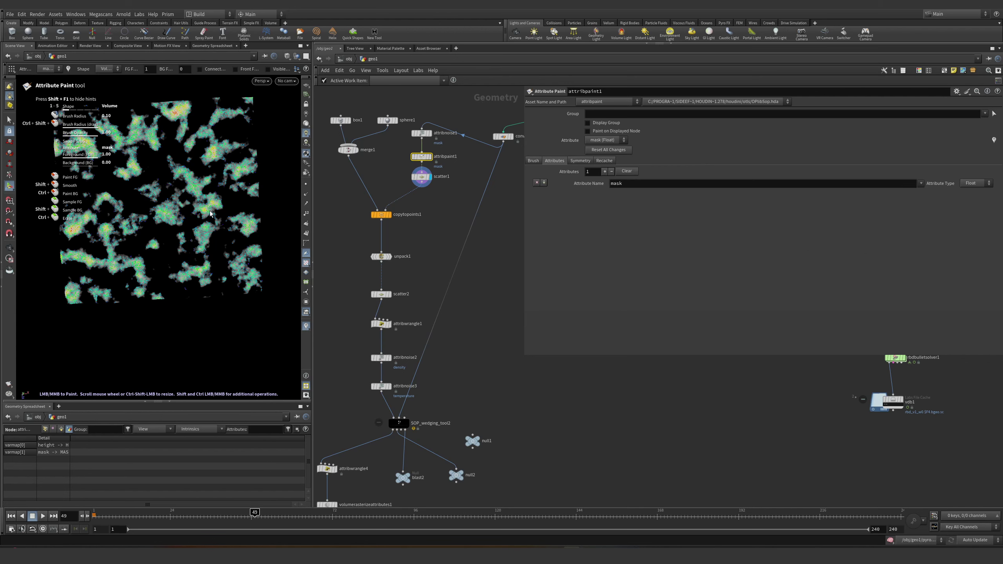
scroll(362, 196, "up", 2)
left_click(534, 160)
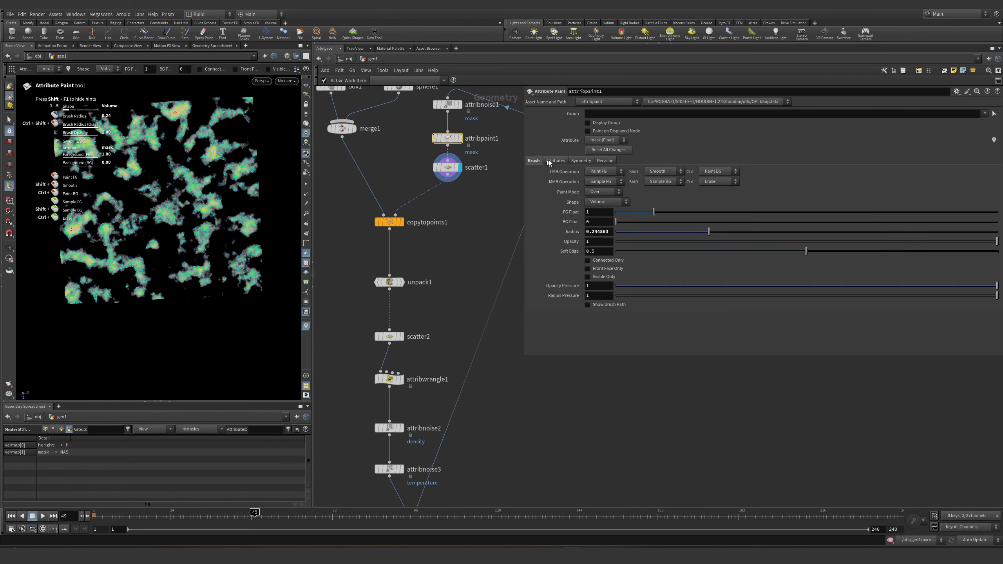
left_click(612, 192)
left_click(602, 233)
left_click_drag(634, 216, 615, 216)
- Enlarge the paint brush and erase large areas of the mask across the terrain, leaving only separate islands
scroll(172, 237, "up", 10)
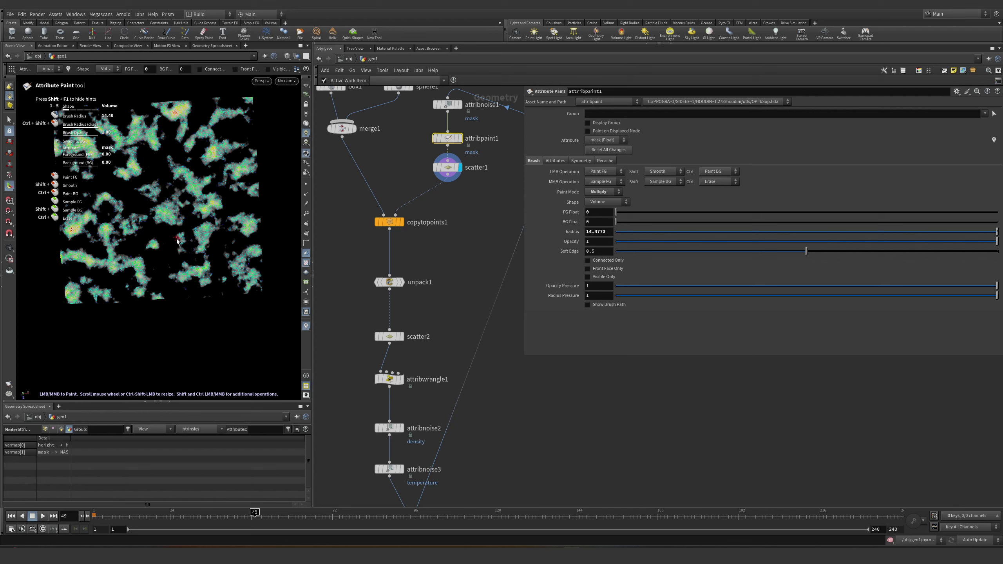
scroll(181, 245, "up", 8)
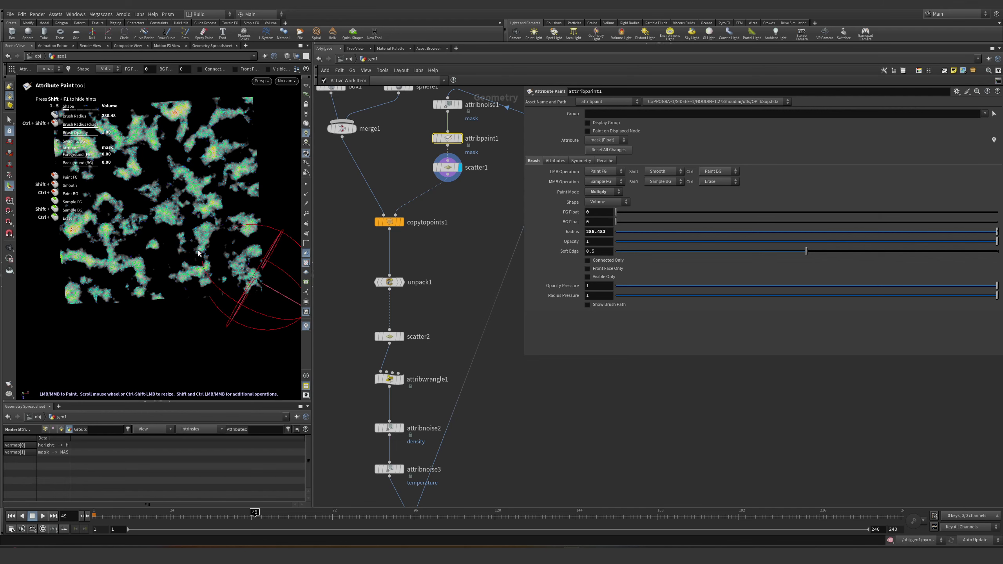
scroll(153, 205, "down", 6)
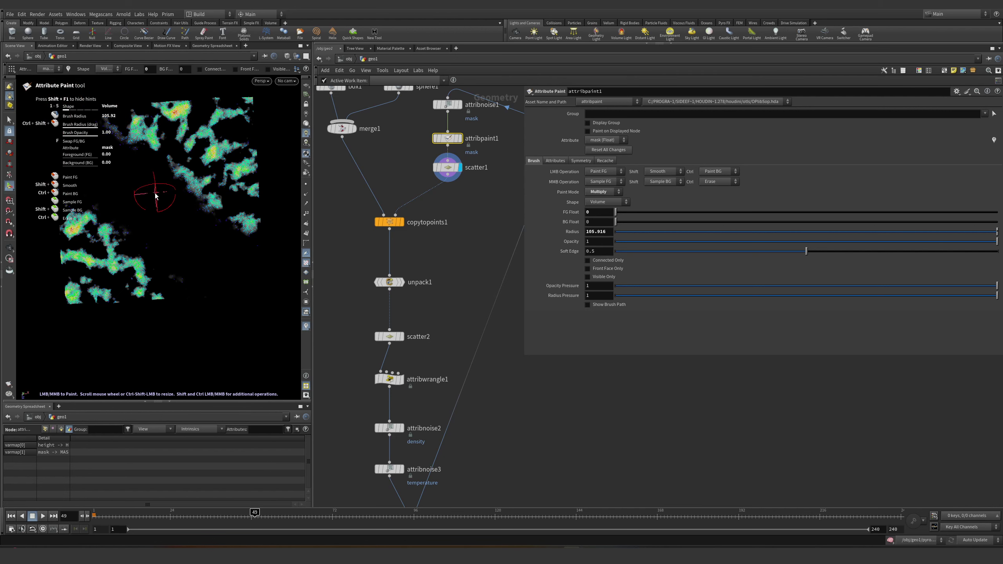
scroll(155, 193, "up", 4)
mouse_move(155, 194)
left_mouse_down()
mouse_move(262, 116)
mouse_move(203, 162)
mouse_move(162, 222)
mouse_move(174, 305)
mouse_move(172, 265)
mouse_move(142, 222)
mouse_move(52, 269)
mouse_move(62, 256)
mouse_move(81, 270)
left_mouse_up()
scroll(142, 237, "down", 3)
mouse_move(131, 214)
middle_mouse_down("alt")
mouse_move(172, 224)
mouse_move(165, 228)
middle_mouse_up("alt")
key("Escape")
key("Return")
left_click_drag(224, 168, 240, 152)
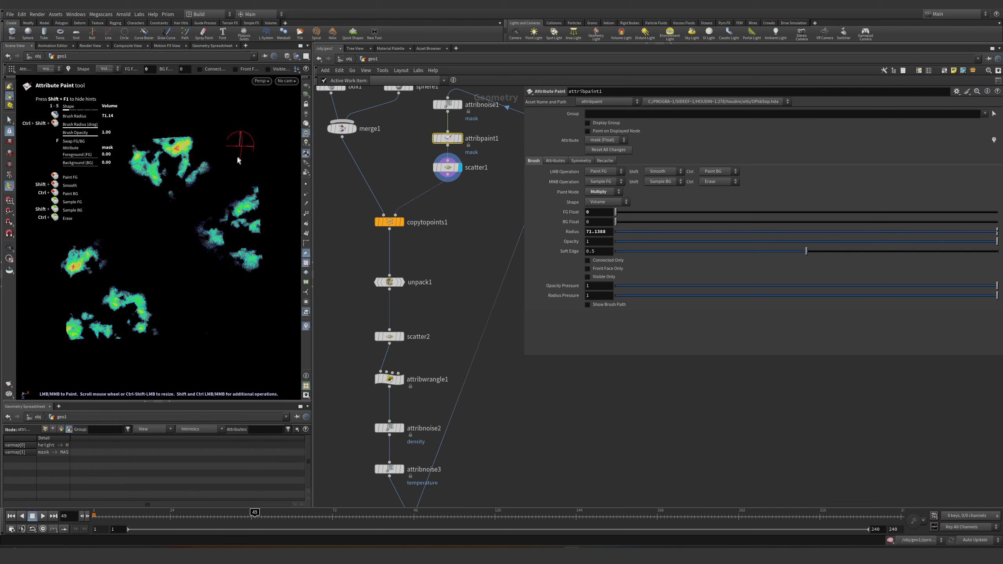
- Increase the brush radius to about 117 and erase the remaining mask patches along the terrain's right side
key("Escape")
middle_click_drag(195, 201, 189, 215)
key("Return")
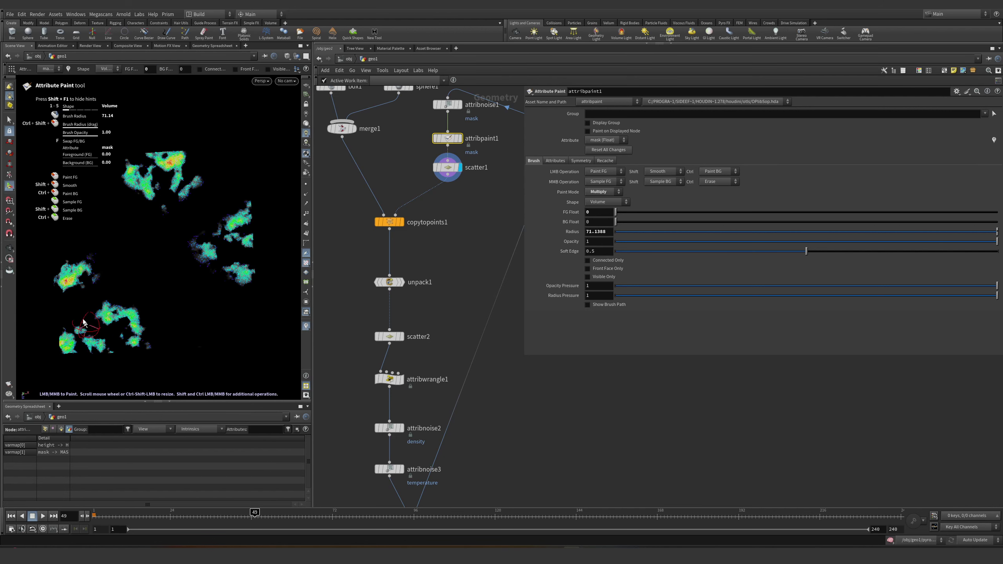
scroll(182, 269, "up", 5)
mouse_move(179, 247)
left_mouse_down()
mouse_move(234, 216)
mouse_move(260, 221)
mouse_move(244, 248)
mouse_move(194, 260)
mouse_move(256, 208)
left_mouse_up()
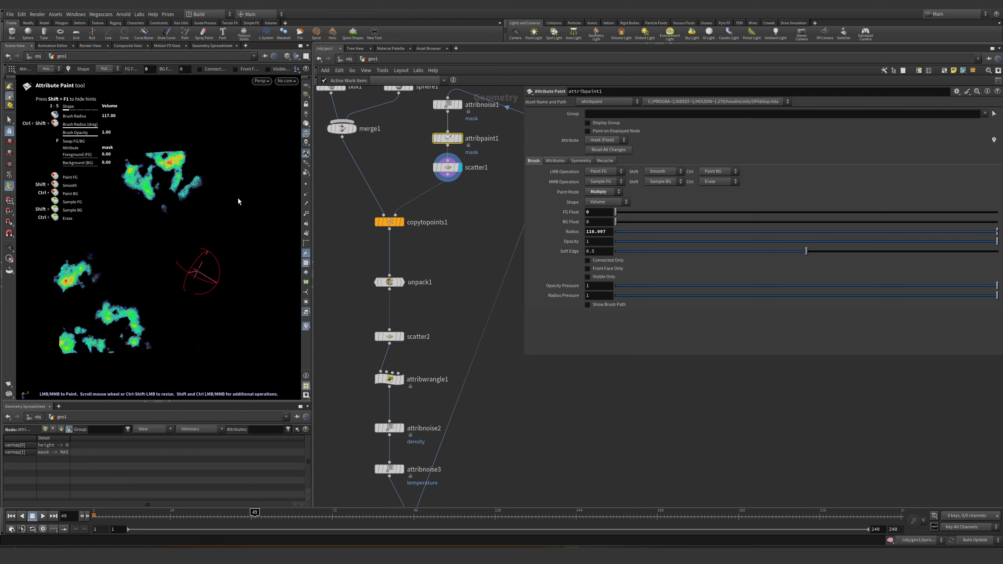
key("Escape")
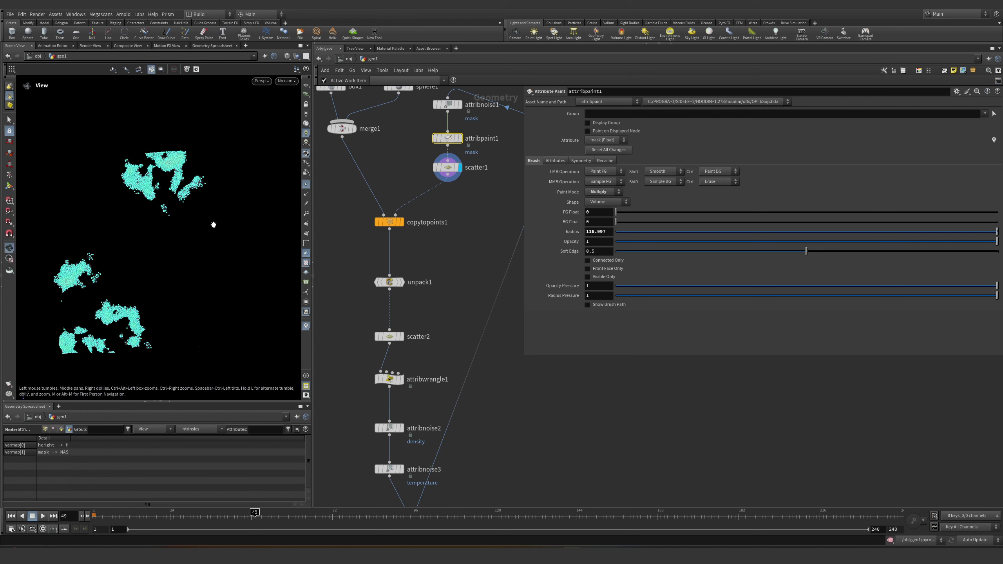
key("Return")
- Select and display SOP_wedging_tool2, and check the wedge boxes around the remaining islands from above
scroll(432, 266, "down", 3)
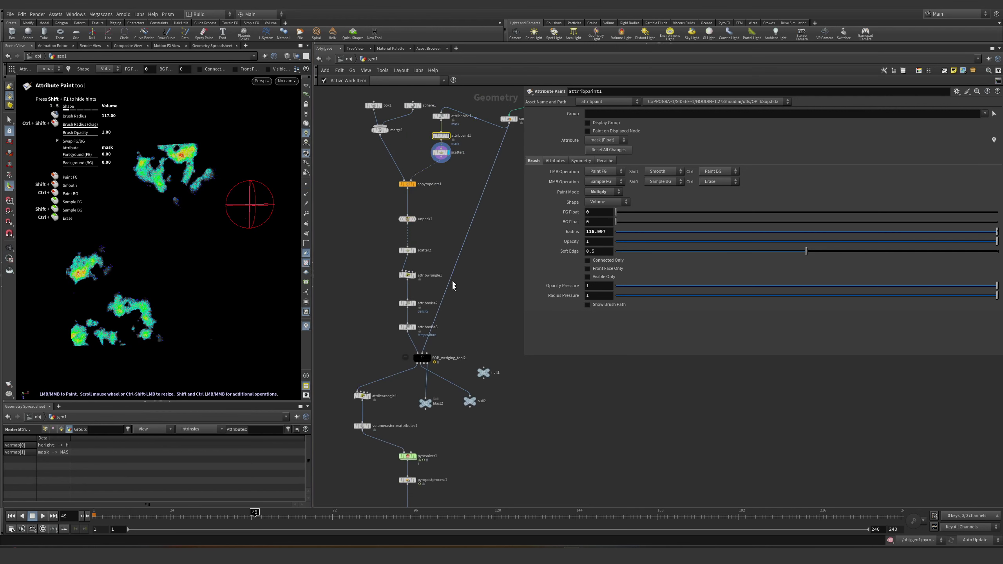
scroll(434, 360, "up", 3)
mouse_move(423, 369)
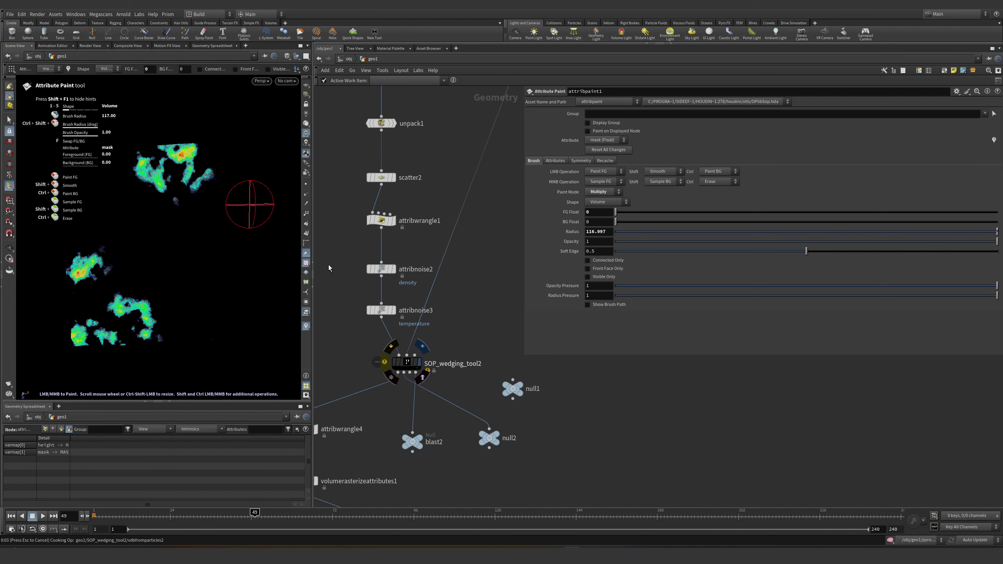
key("Escape")
left_click_drag(123, 274, 159, 207, "alt")
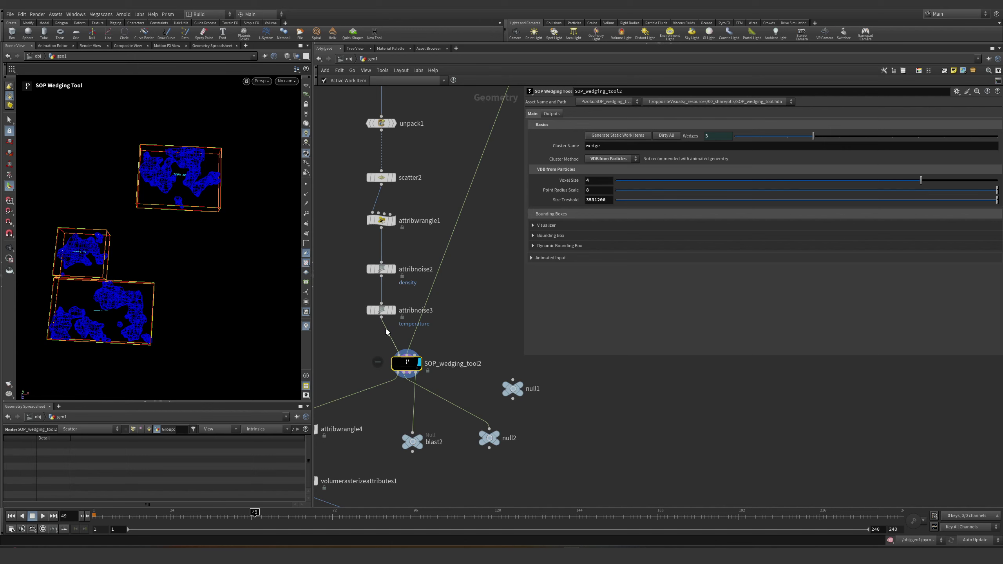
- Generate the static work items on SOP_wedging_tool2 and make one of its wedge work items active
middle_click_drag(363, 501, 407, 349)
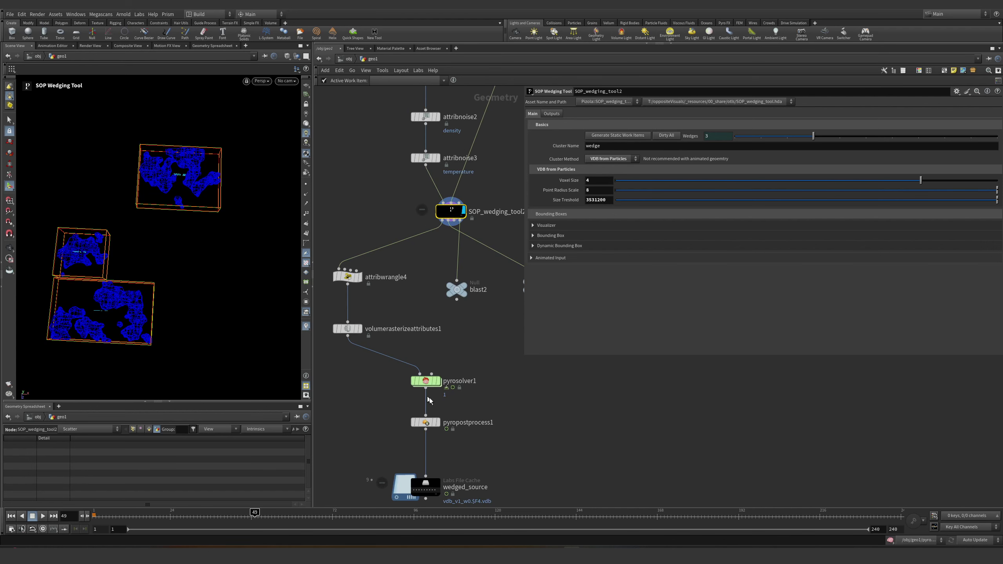
middle_click_drag(430, 400, 427, 366)
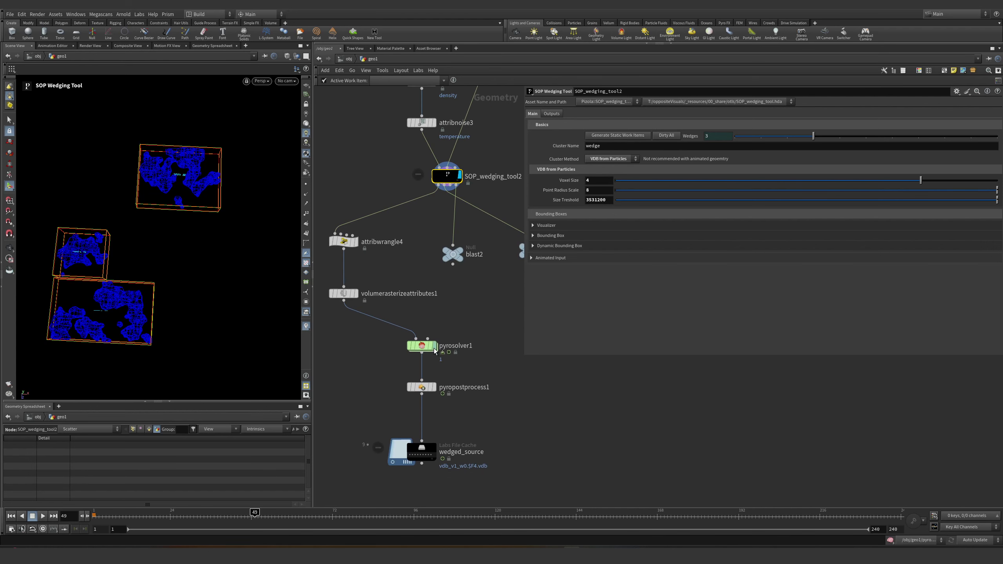
left_click(601, 136)
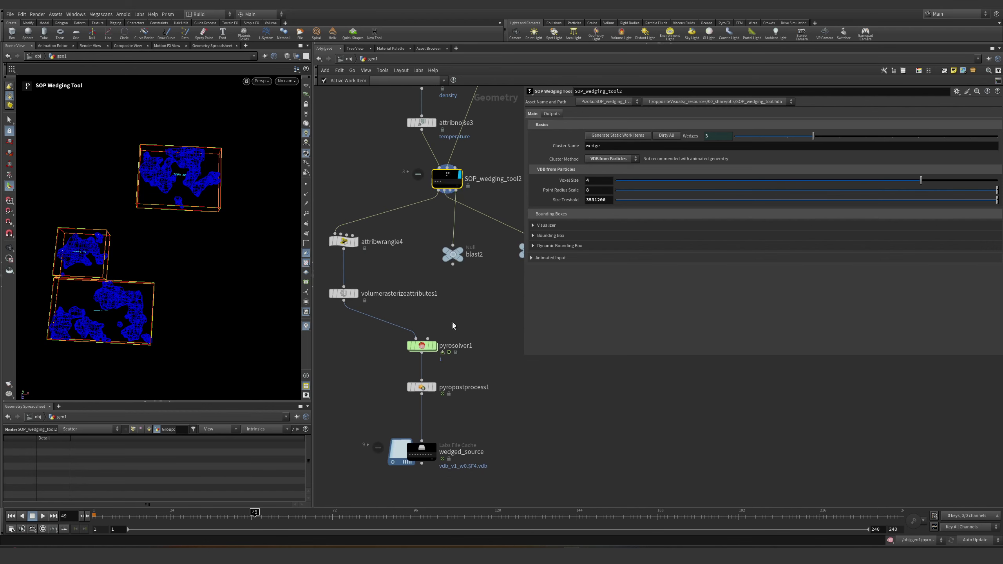
left_click(438, 182)
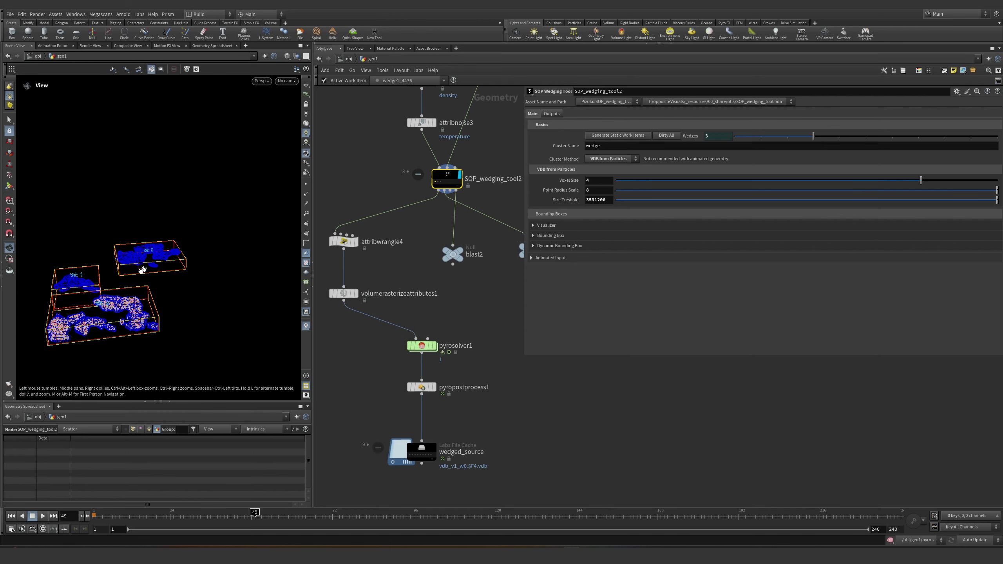
- Select and display pyrosolver1 for the active wedge and return the timeline to frame 1
middle_click_drag(493, 265, 473, 266)
left_click(415, 348)
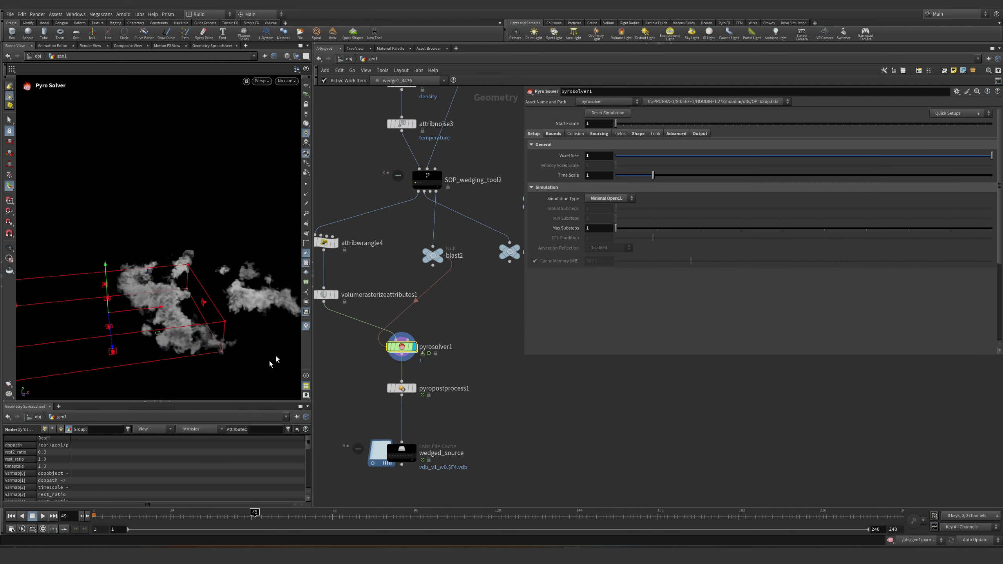
left_click(94, 513)
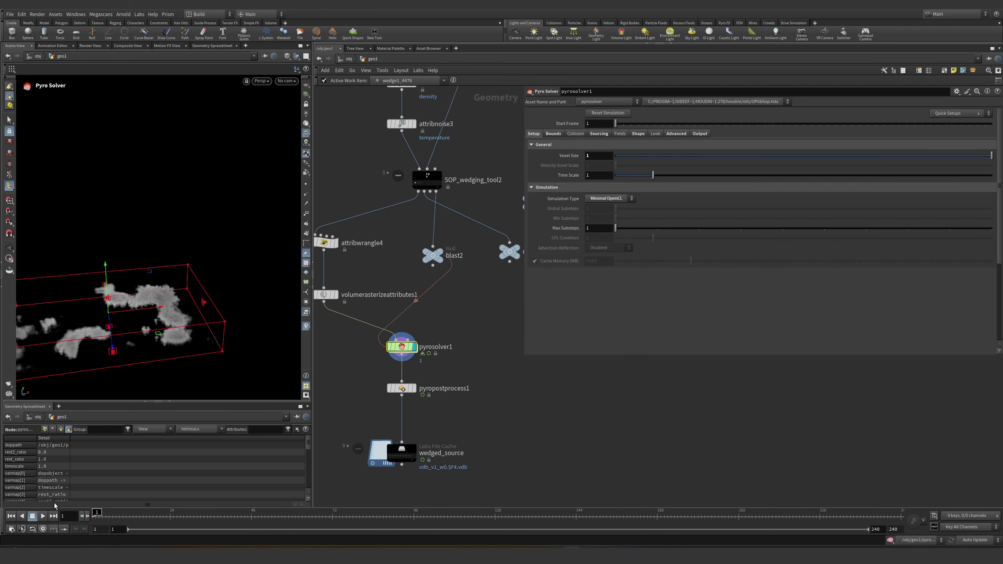
- Show the terrain as a wireframe reference beside the pyro simulation and set the pyrosolver1 voxel size to 2
scroll(488, 308, "up", 2)
mouse_move(450, 248)
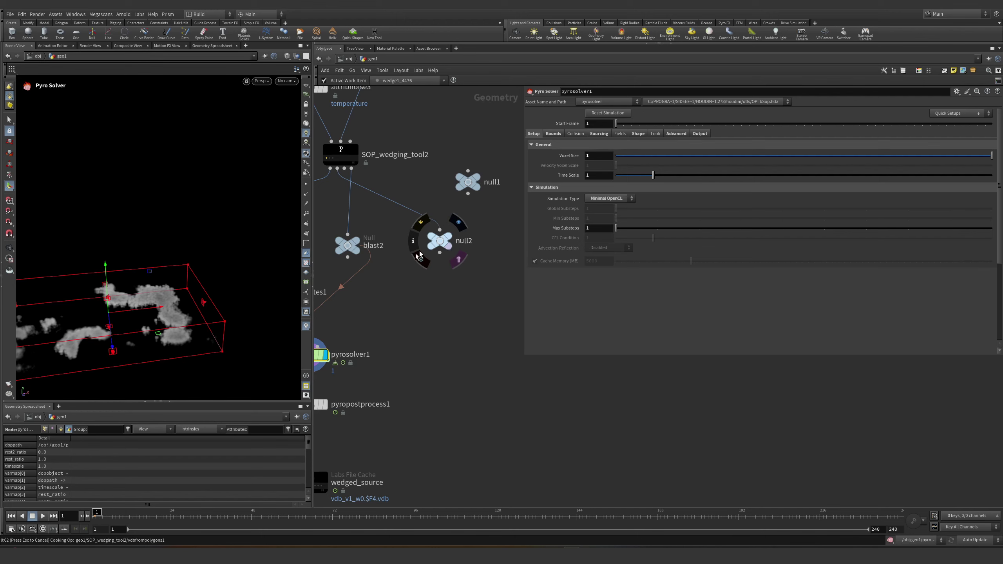
key("f")
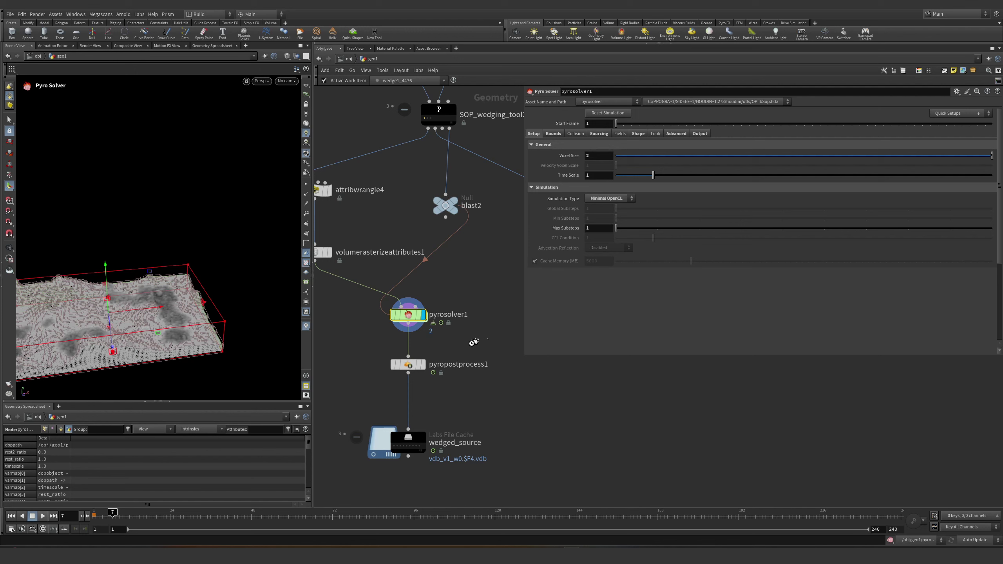
- Play the simulation from frame 1 and examine the smoke over the terrain from a low side view
left_click(81, 516)
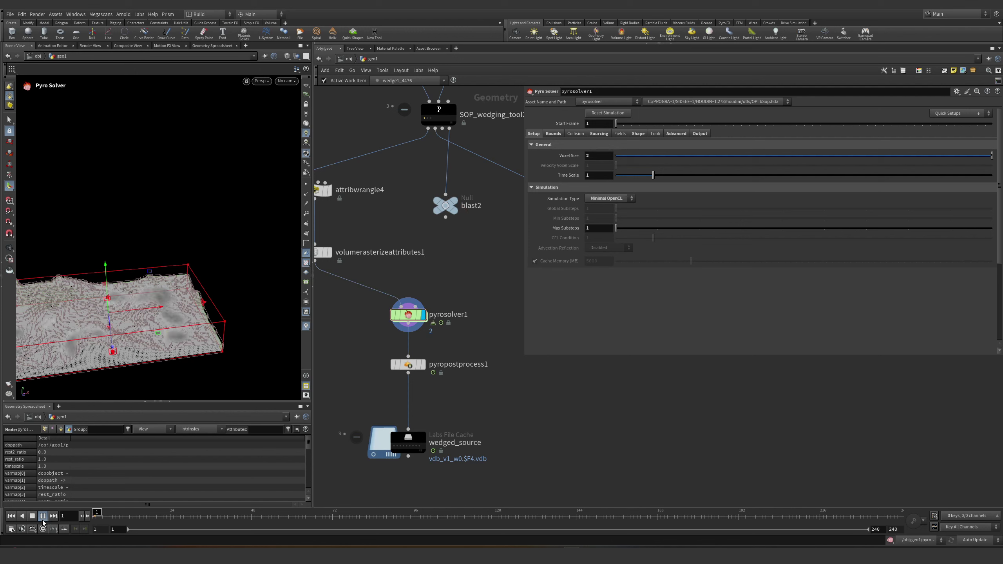
key("Escape")
left_click_drag(200, 280, 219, 242)
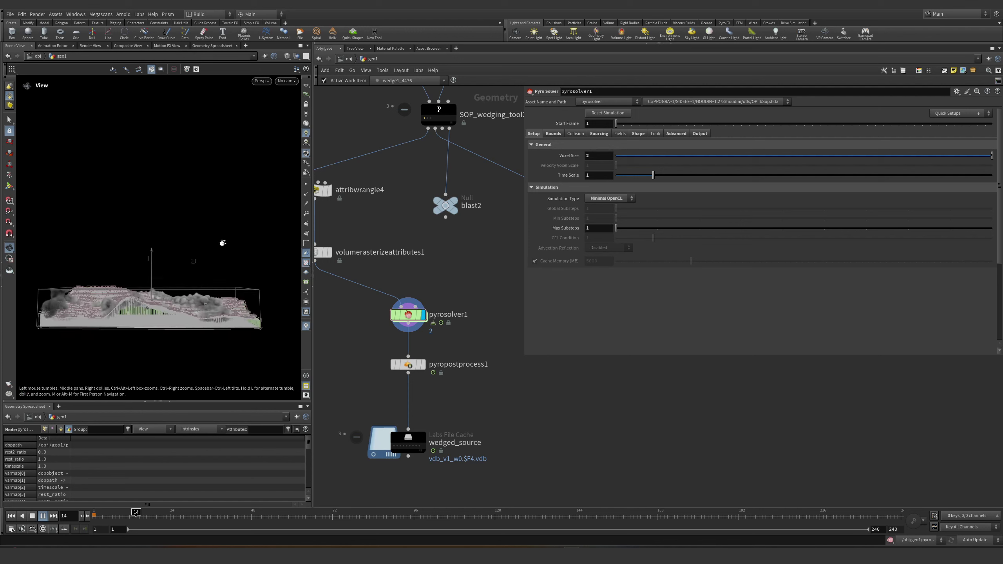
scroll(233, 240, "up", 5)
key("Return")
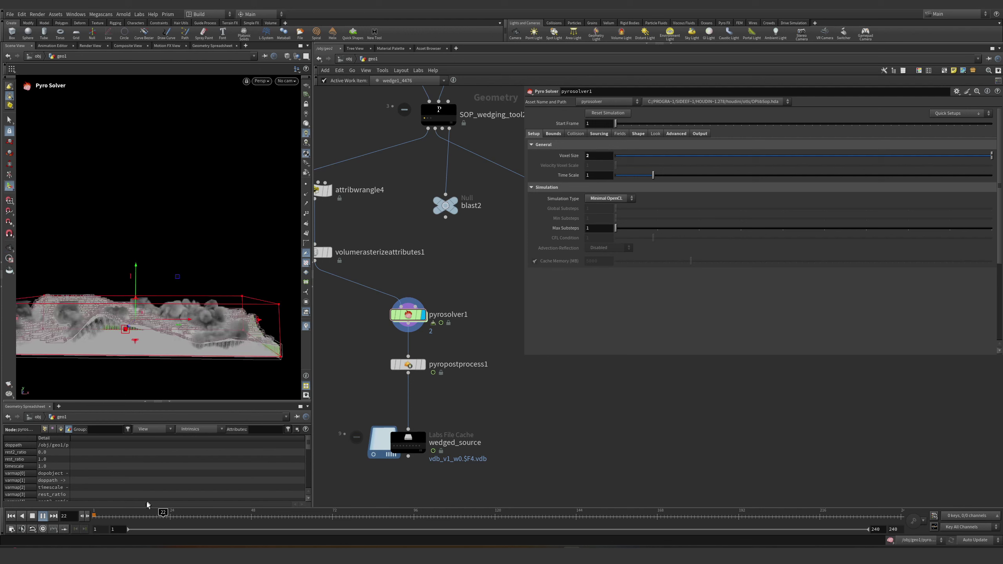
- Stop the simulation at frame 1, display the blast2 bounding box and select SOP_wedging_tool2
left_click(32, 515)
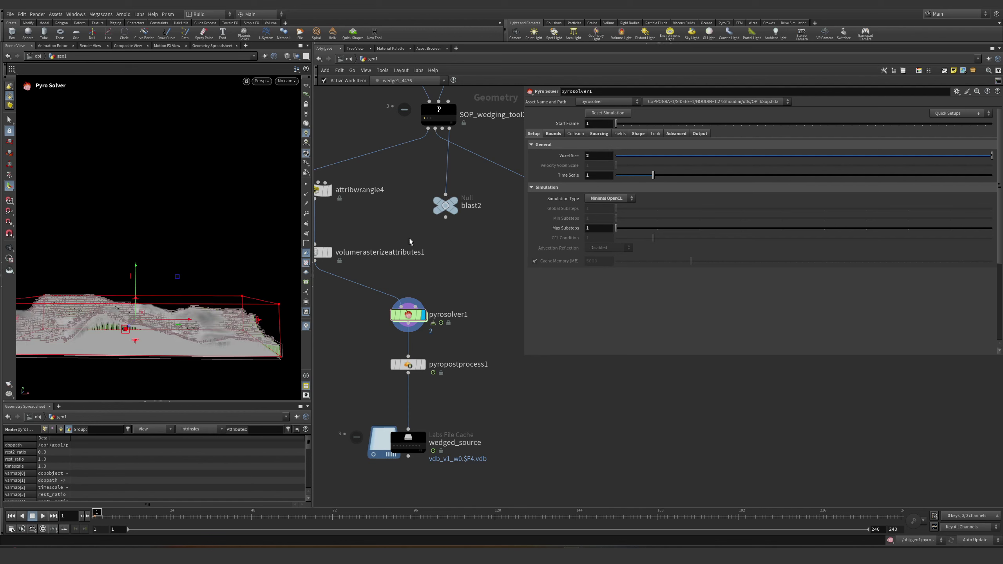
left_click(408, 324)
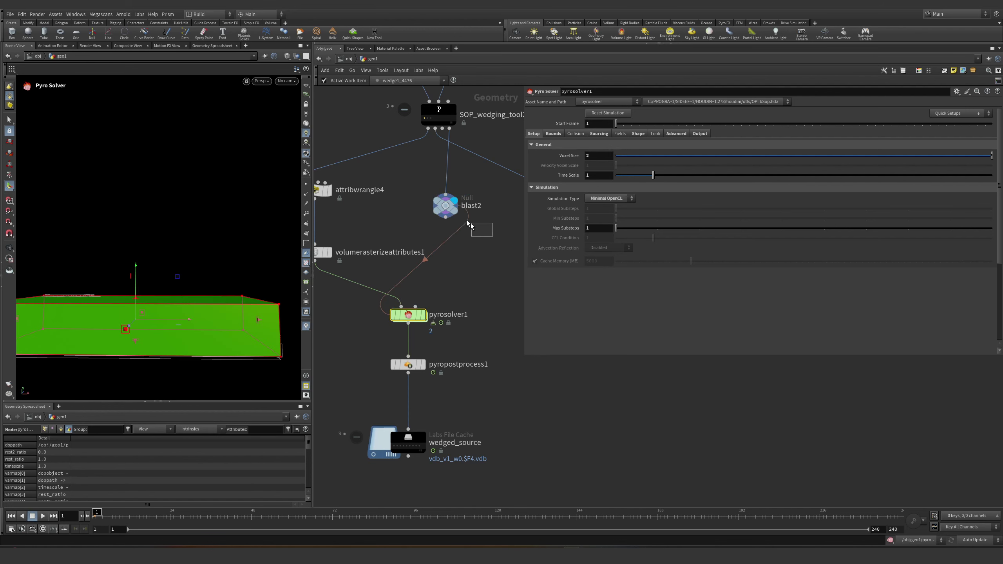
left_click(467, 224)
middle_click_drag(468, 224, 457, 267)
left_click(428, 156)
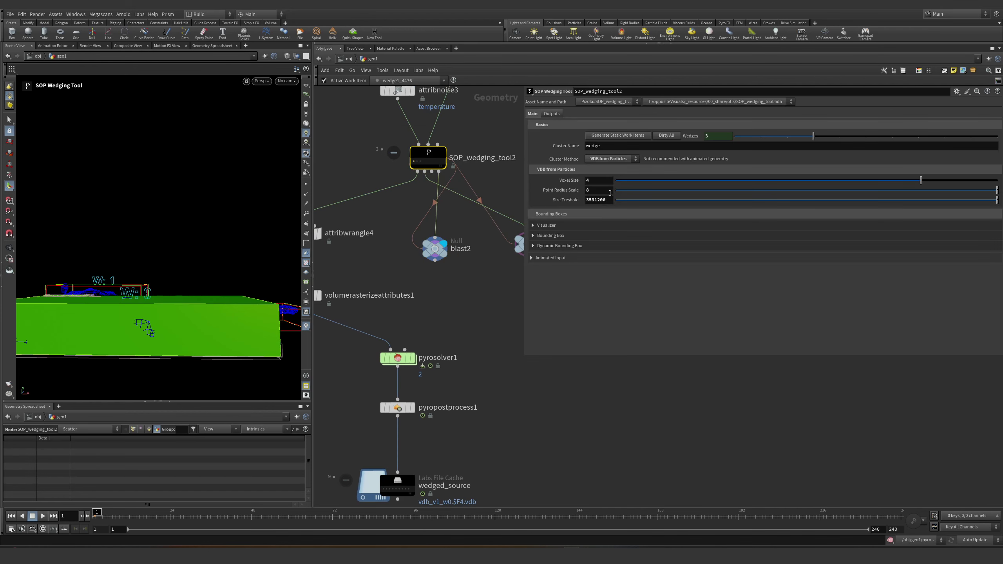
- Set the Y upper padding of SOP_wedging_tool2's outside dynamic bounding box to 120
left_click(559, 245)
left_click(546, 267)
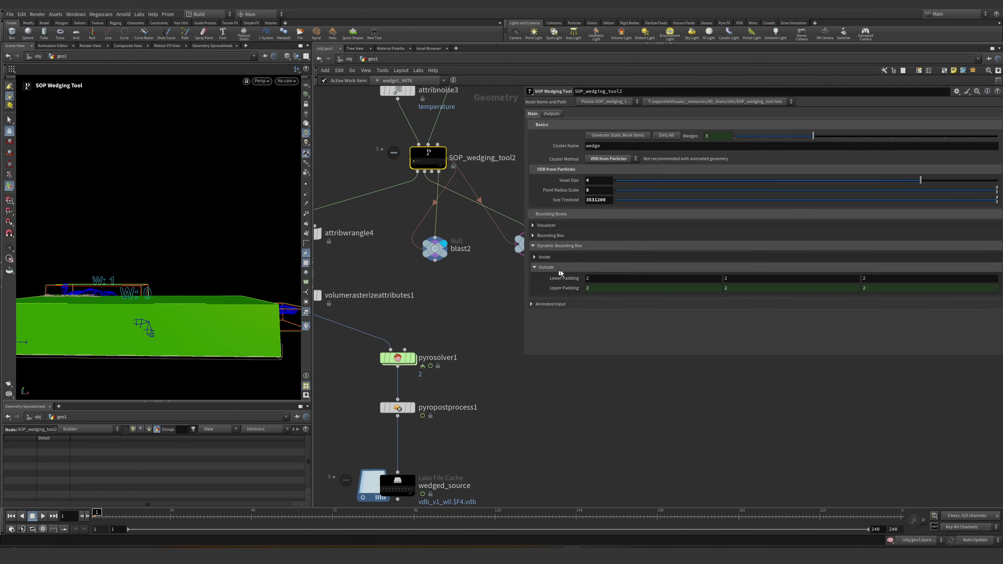
double_click(735, 278)
double_click(741, 288)
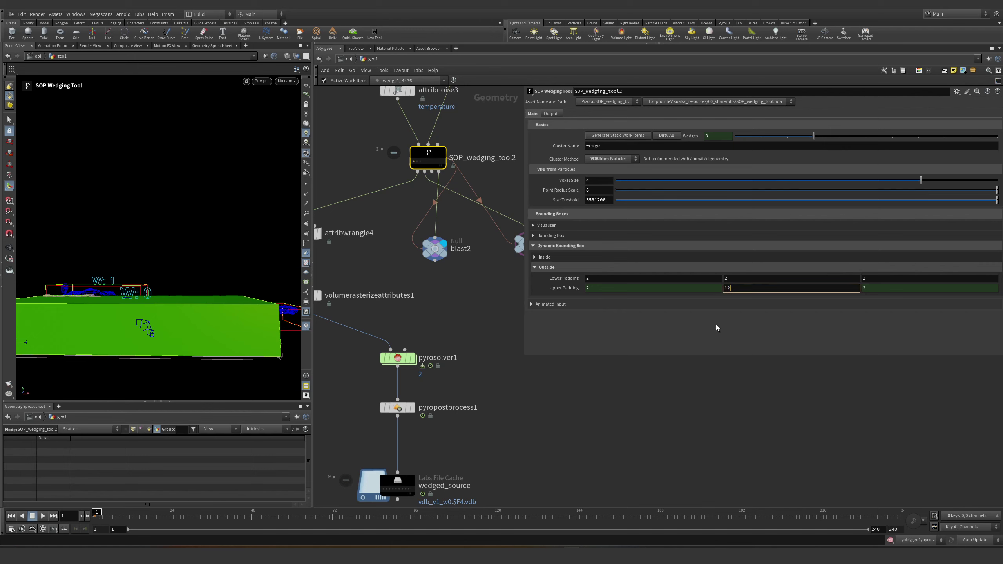
type("120")
key("Return")
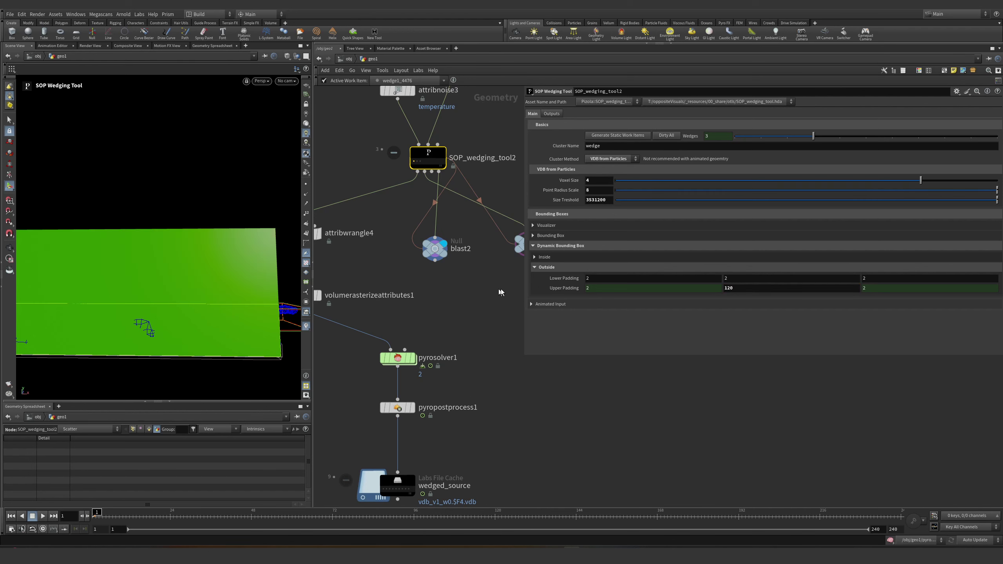
- Select and display pyrosolver1 again and briefly start and pause its simulation playback
left_click(395, 362)
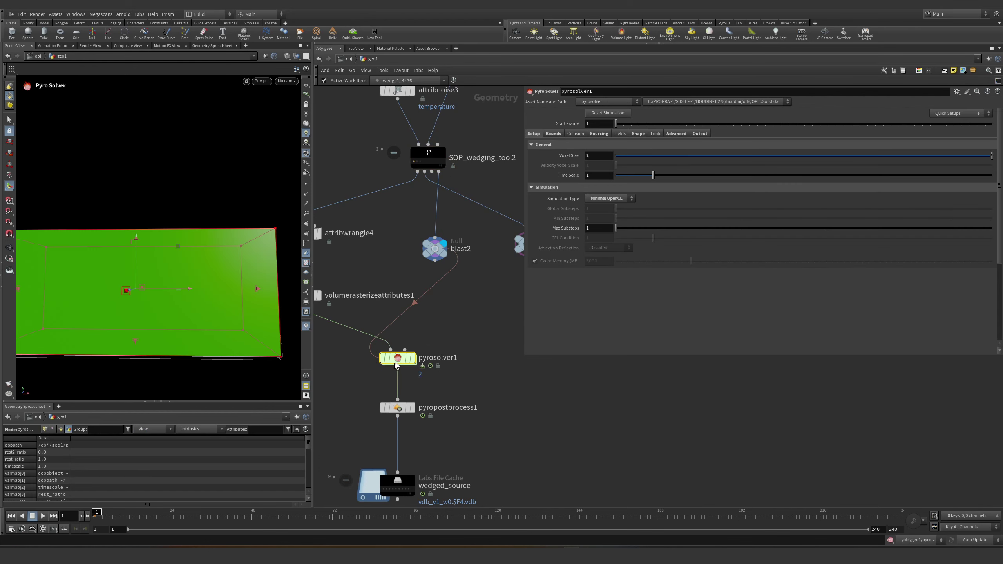
middle_click(400, 361)
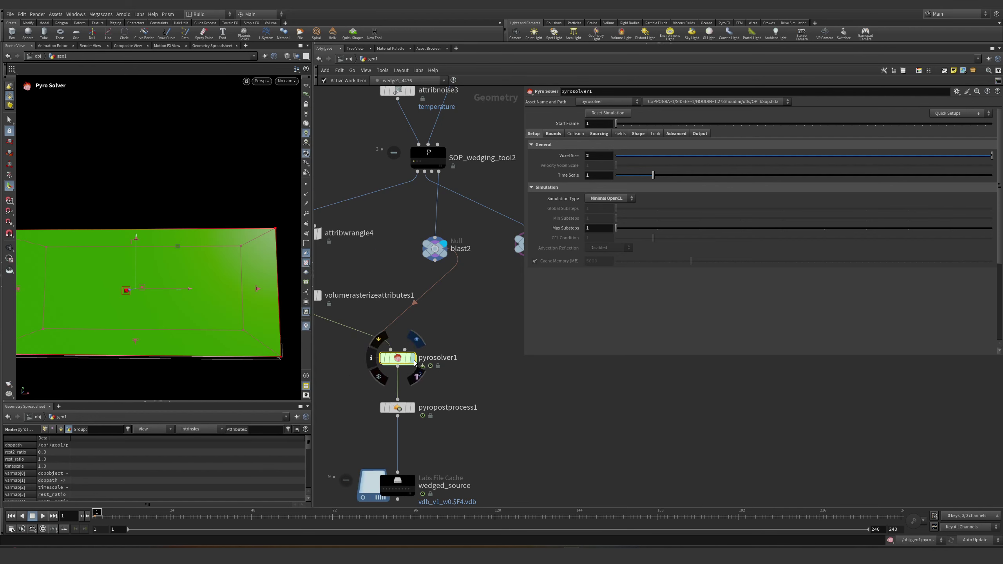
left_click(412, 358)
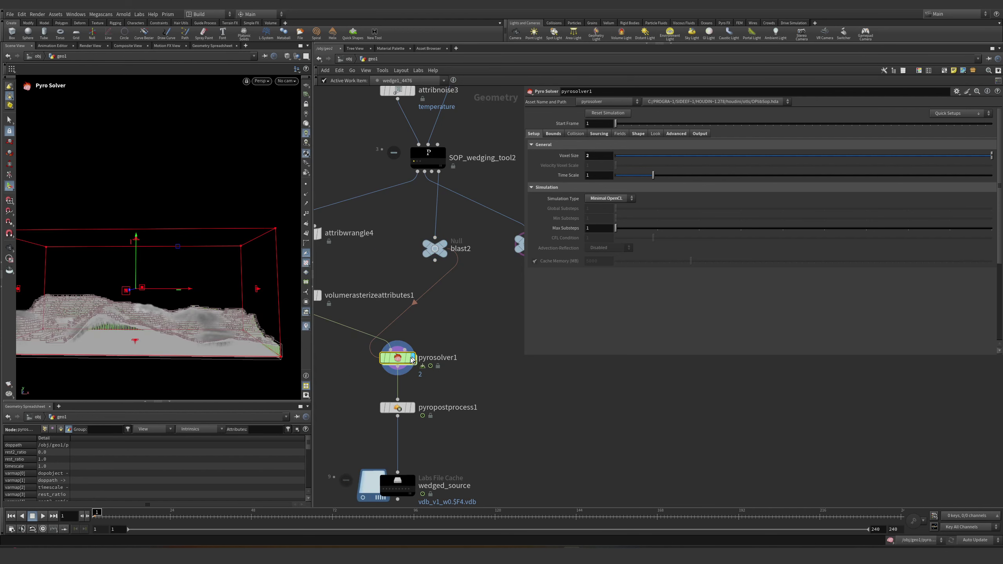
middle_click(398, 358)
left_click(42, 515)
left_click(42, 516)
- Hide the terrain wireframe reference and play the simulation, examining the smoke inside the taller solver bounds from several angles
middle_click_drag(479, 297, 425, 301)
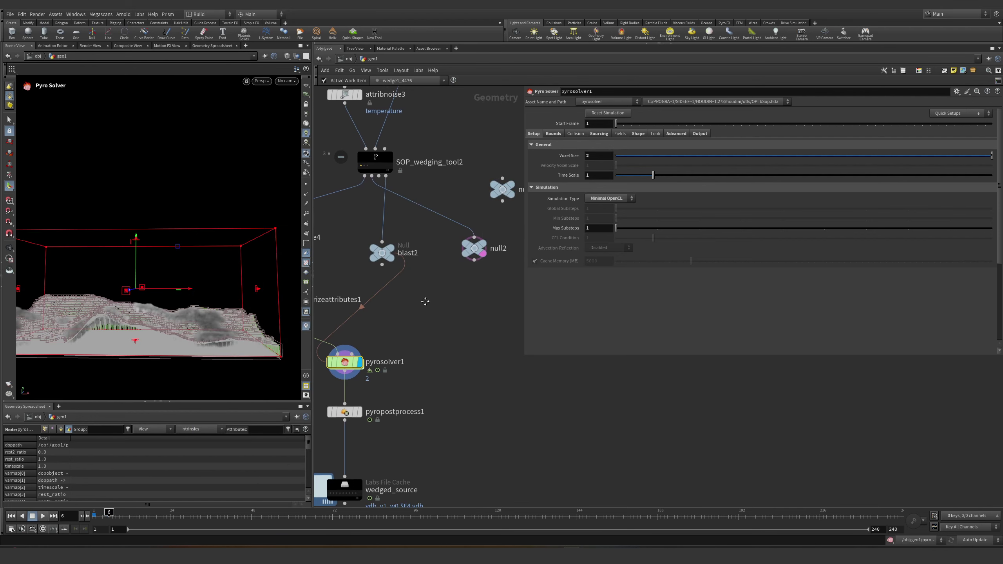
middle_click_drag(484, 259, 563, 251)
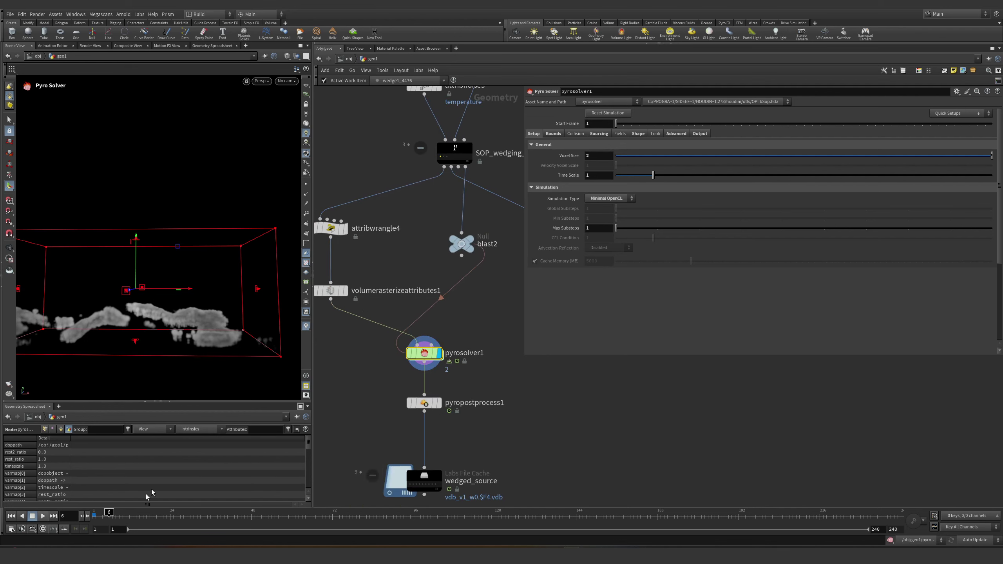
left_click(43, 516)
key("Escape")
scroll(200, 316, "up", 3)
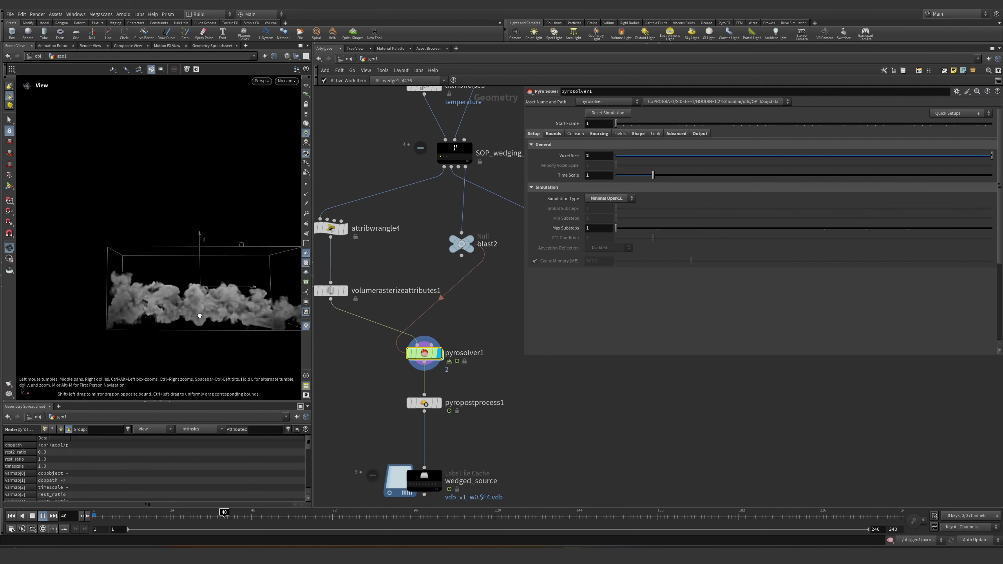
left_click_drag(199, 316, 203, 339)
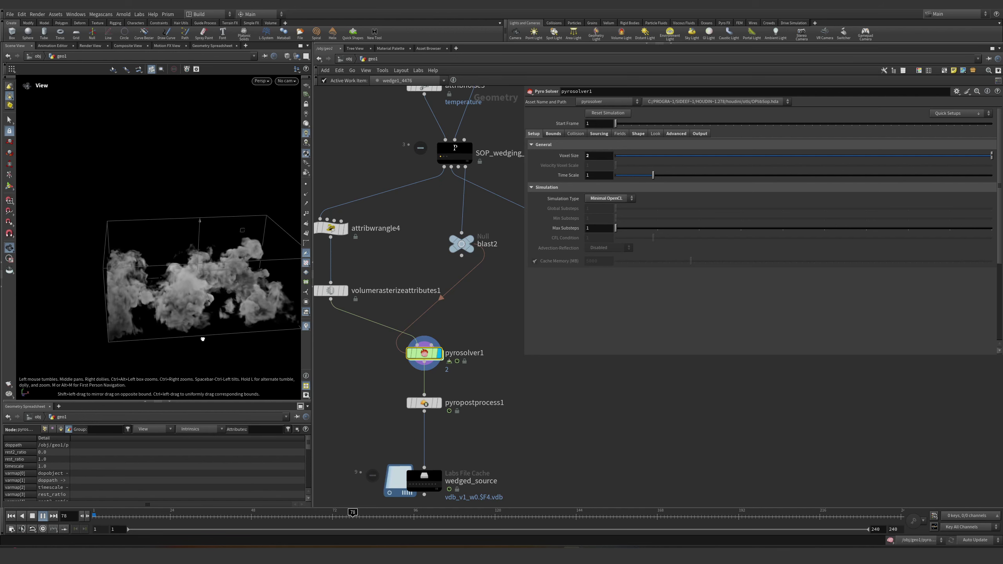
key("Return")
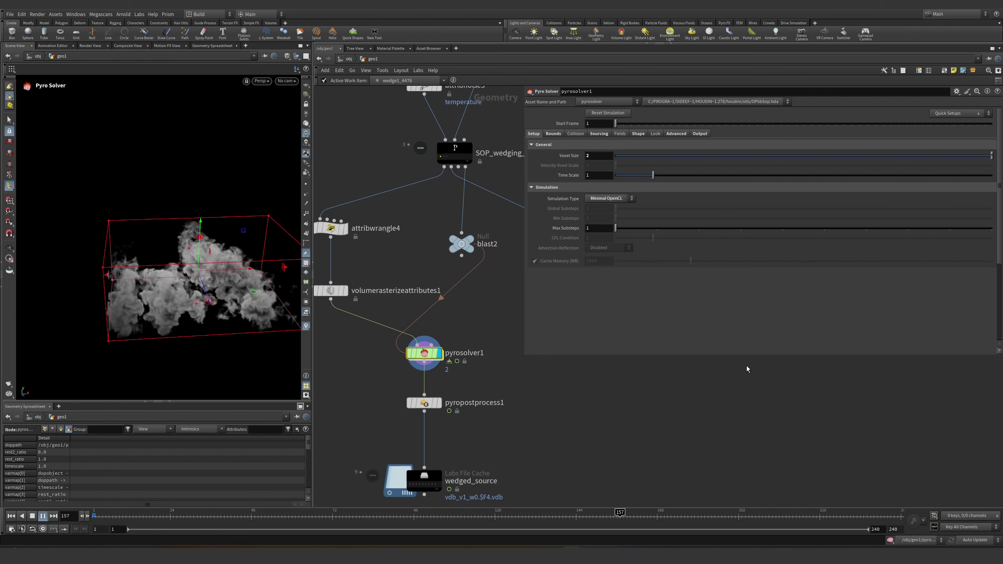
- Stop the playback and scrub the timeline to frame 30 to inspect the cached smoke
scroll(510, 356, "down", 2)
middle_click_drag(509, 355, 470, 352)
left_click(105, 512)
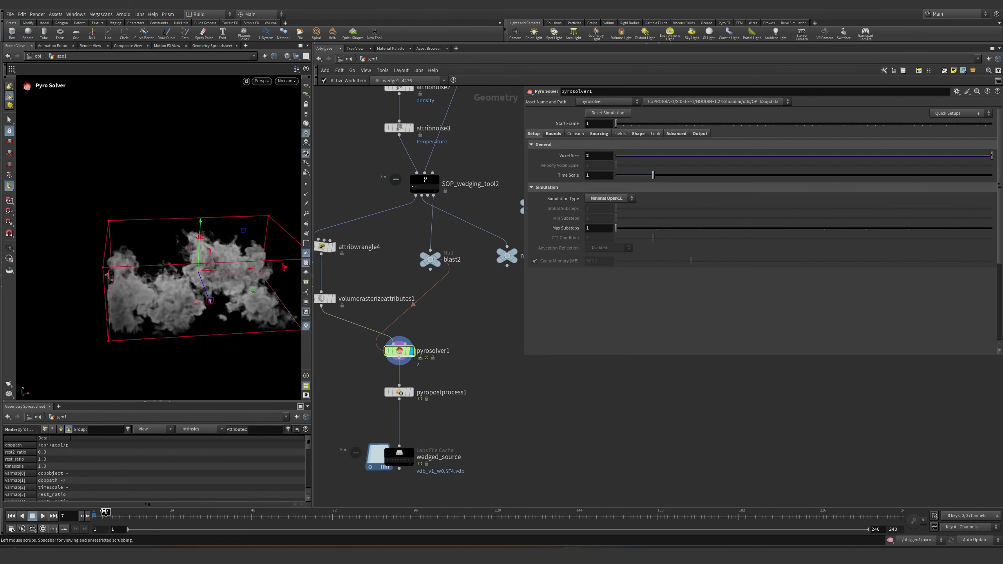
scroll(445, 326, "down", 2)
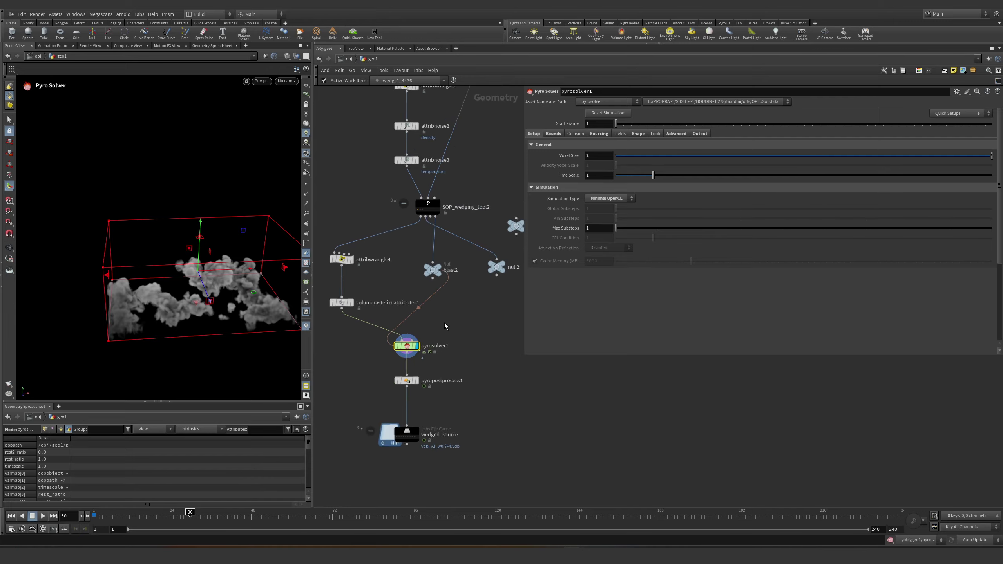
- Select and display SOP_wedging_tool2 and frame its clustered wedges and bounding boxes in an angled side view
scroll(444, 325, "down", 1)
left_click(429, 226)
left_click(439, 224)
scroll(196, 284, "up", 2)
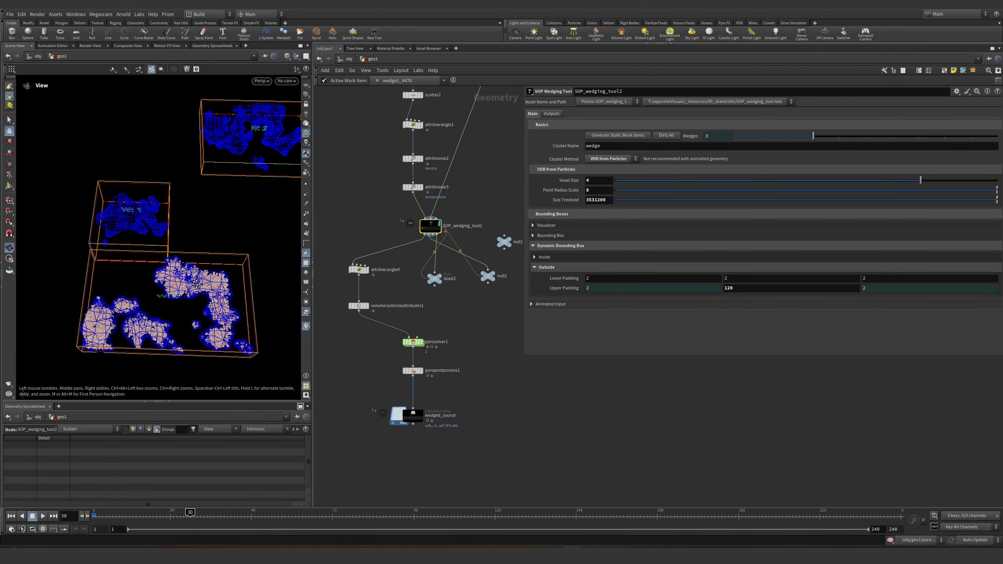
scroll(196, 284, "down", 3)
left_click_drag(267, 260, 130, 270)
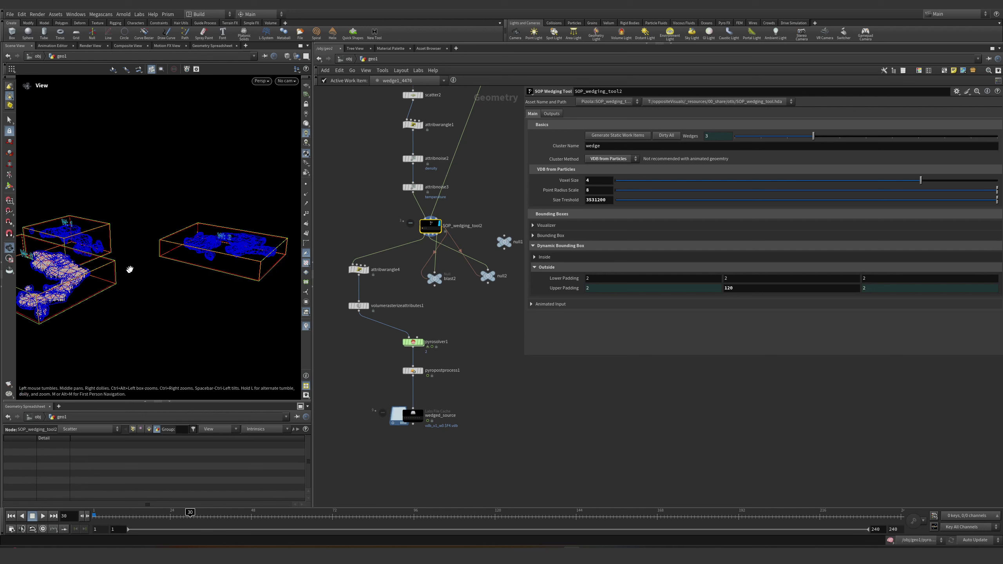
key("Return")
- Create a new camera from the current perspective view and return to the geo1 network
left_click(286, 80)
left_click(396, 160)
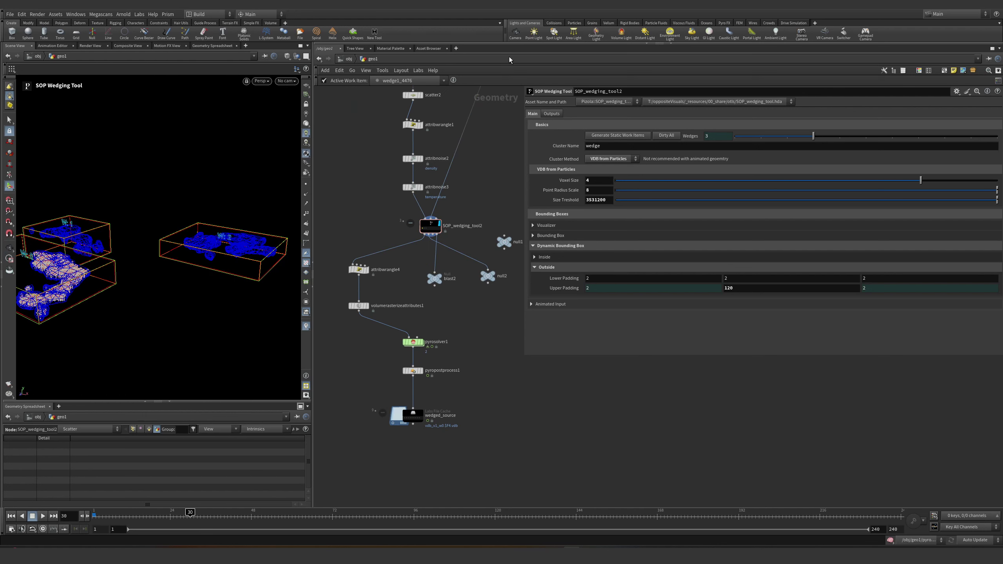
key("u")
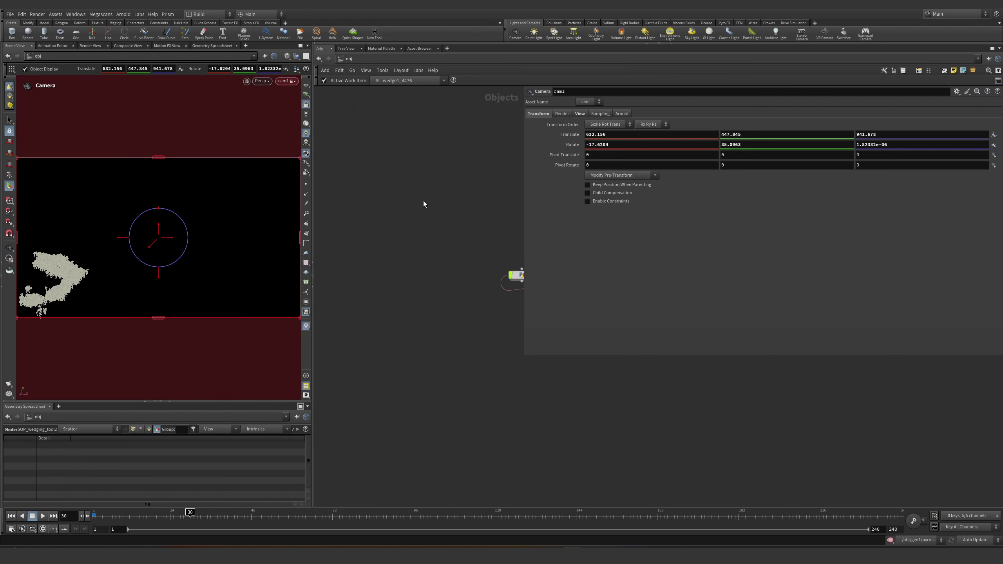
double_click(408, 254)
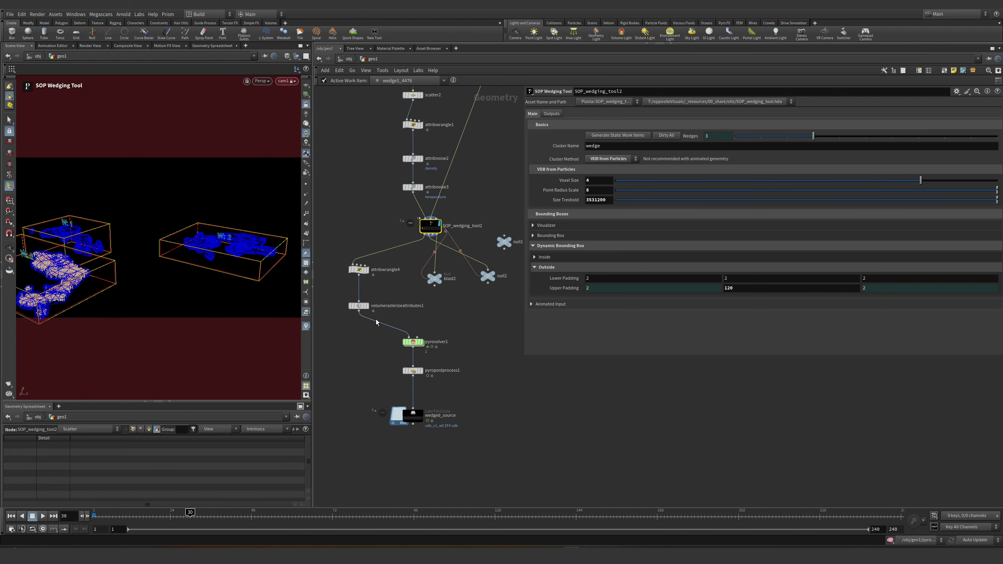
- Switch SOP_wedging_tool2's cluster method to Frustum and assign /obj/cam1 as its camera
middle_click_drag(450, 313, 457, 271)
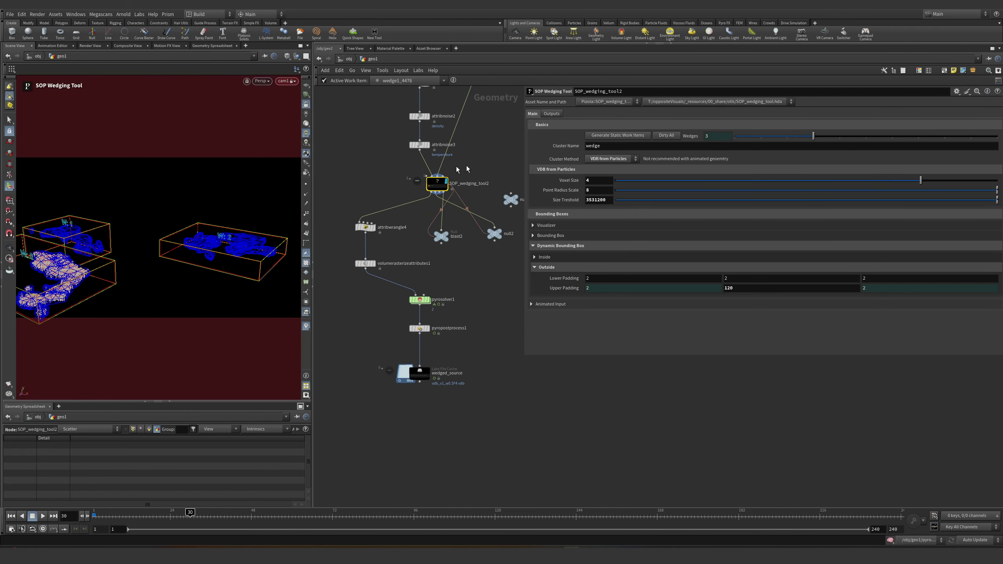
left_click(611, 158)
left_click(603, 197)
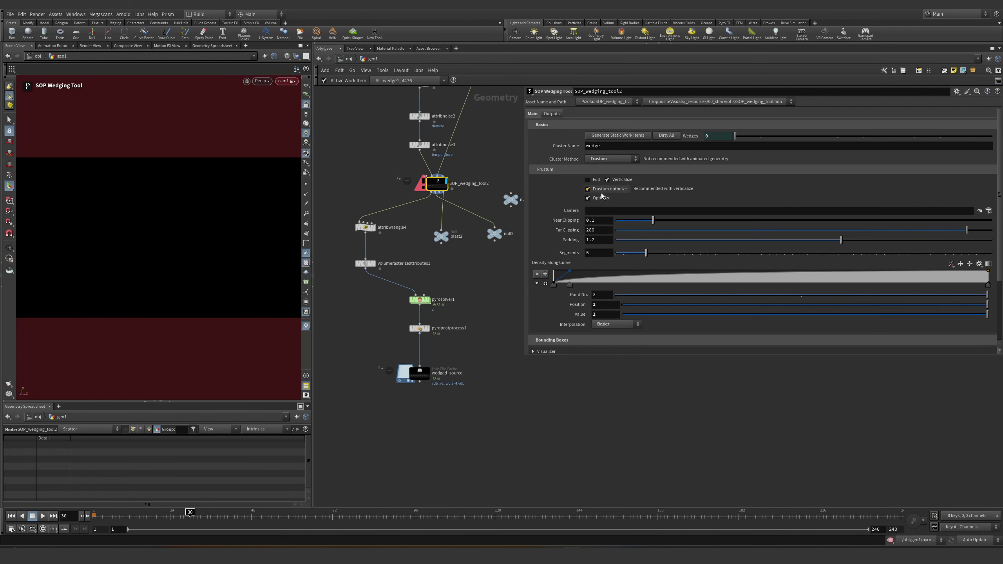
left_click(988, 211)
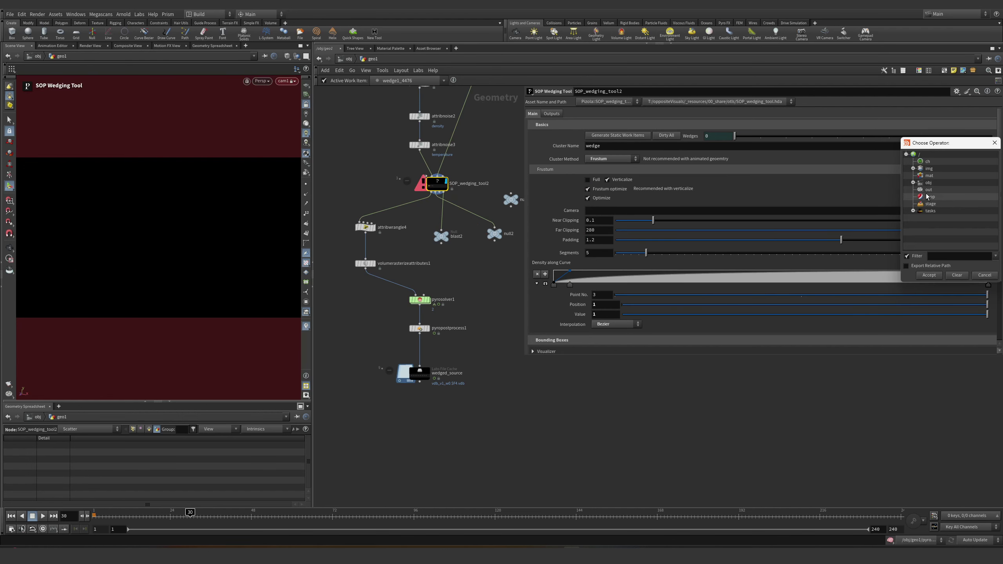
left_click(938, 190)
left_click(928, 275)
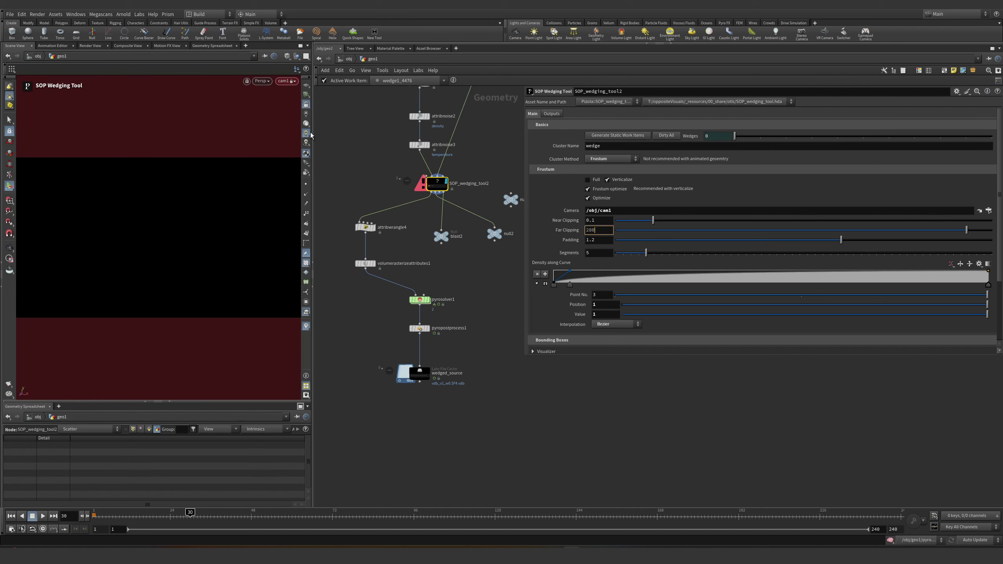
- Leave the camera view for a free perspective and set the frustum's far clipping to 2800
left_click(305, 105)
key("Escape")
left_click_drag(197, 246, 158, 243)
key("Return")
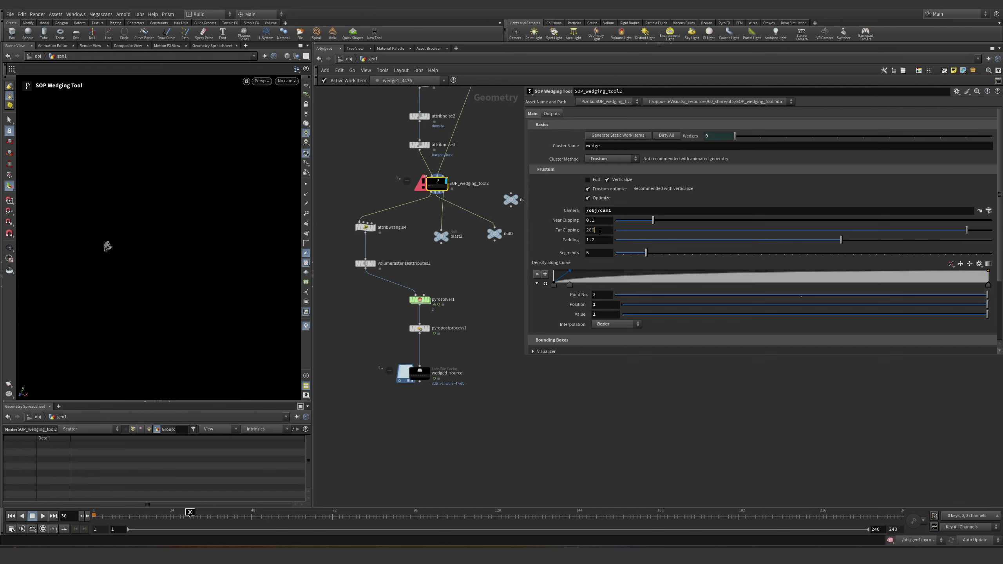
type("2800")
key("Return")
- Examine the camera frustum and its segmented wedge bounding boxes from the side
key("Escape")
left_click_drag(229, 296, 234, 256)
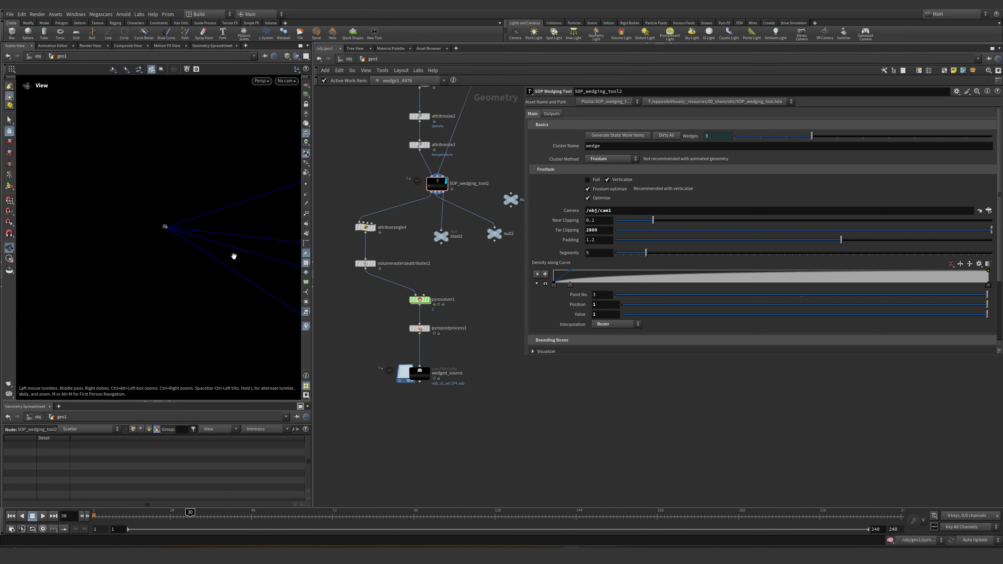
scroll(132, 249, "up", 10)
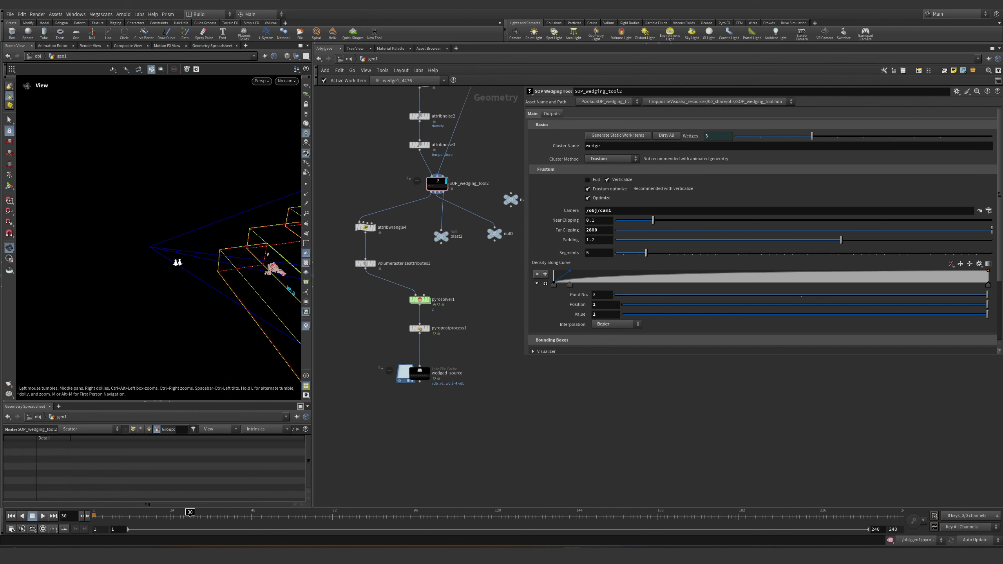
scroll(136, 246, "down", 8)
left_click_drag(139, 248, 140, 237)
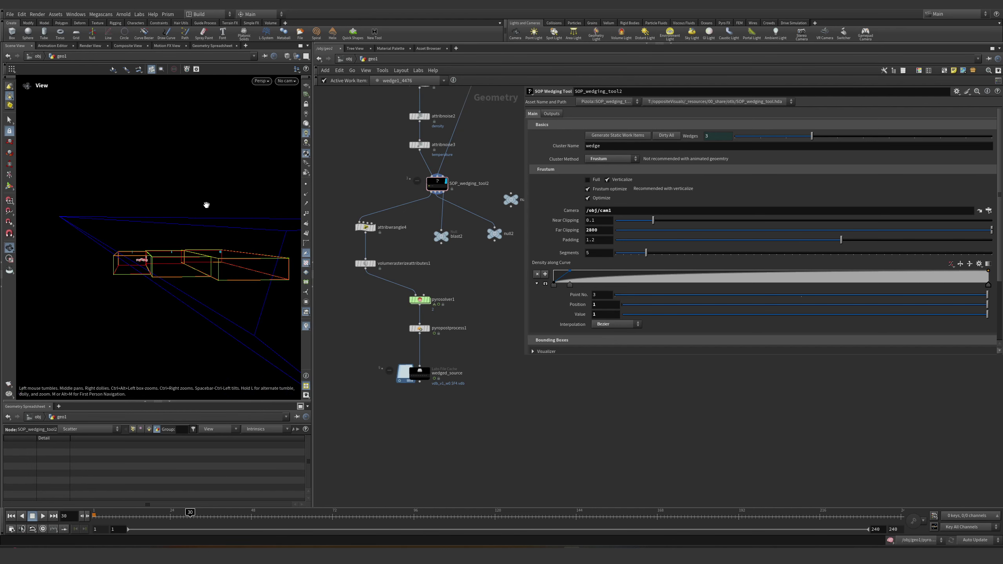
key("Return")
- Show the converted heightfield terrain as a template reference beside the frustum wedge boxes
scroll(498, 191, "down", 3)
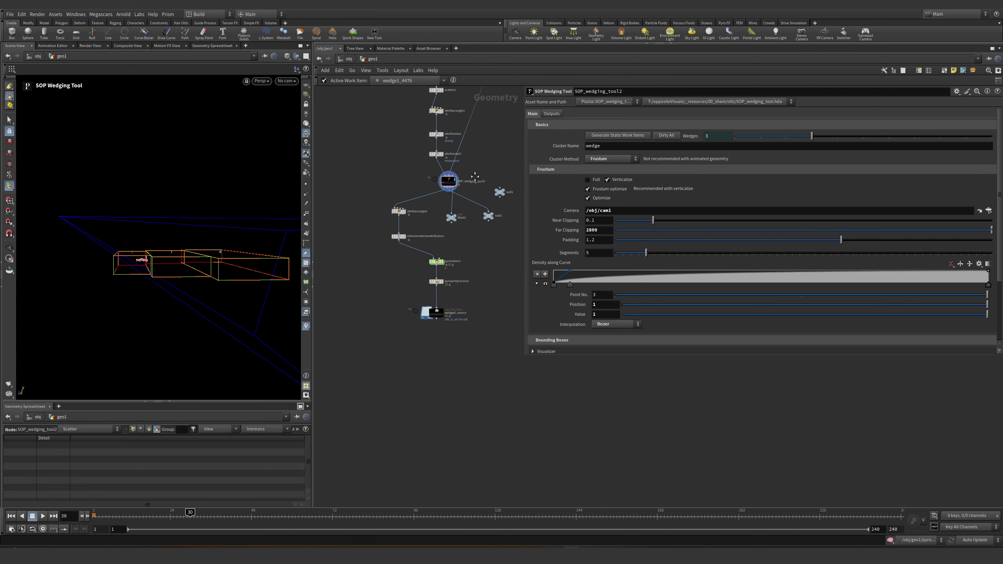
scroll(476, 215, "up", 3)
scroll(470, 229, "down", 3)
key("h")
scroll(432, 301, "up", 6)
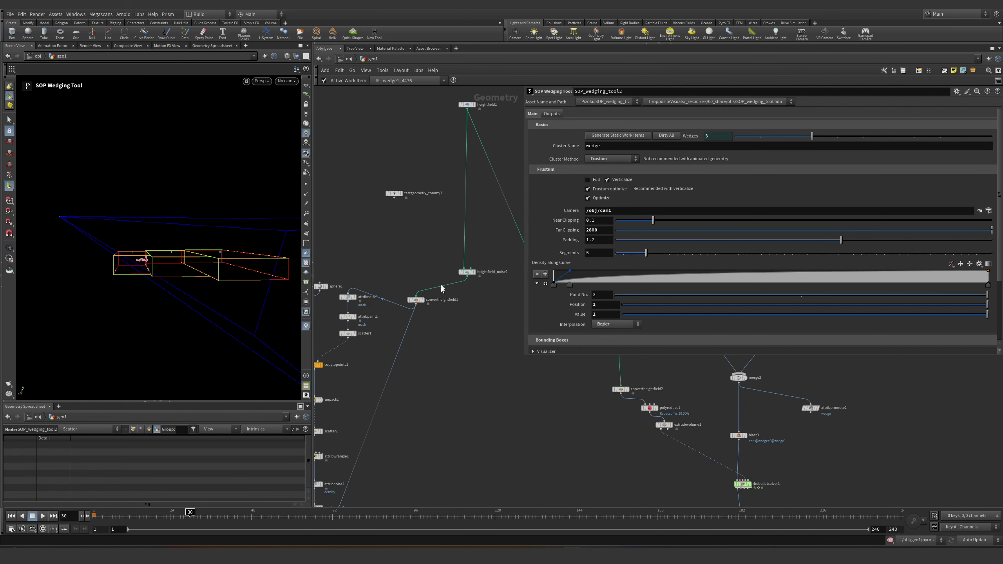
mouse_move(180, 275)
left_mouse_down("alt")
mouse_move(159, 271)
mouse_move(189, 277)
left_mouse_up("alt")
scroll(414, 335, "down", 5)
scroll(413, 333, "down", 3)
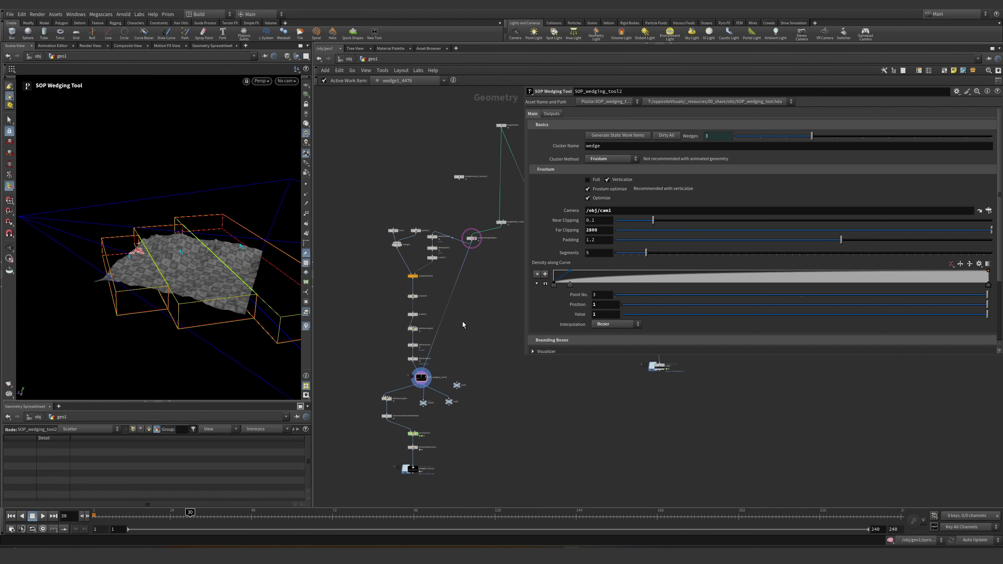
- Raise the frustum's near clipping to 550.1 and check the wedge boxes over the terrain from above
middle_click_drag(462, 322, 510, 268)
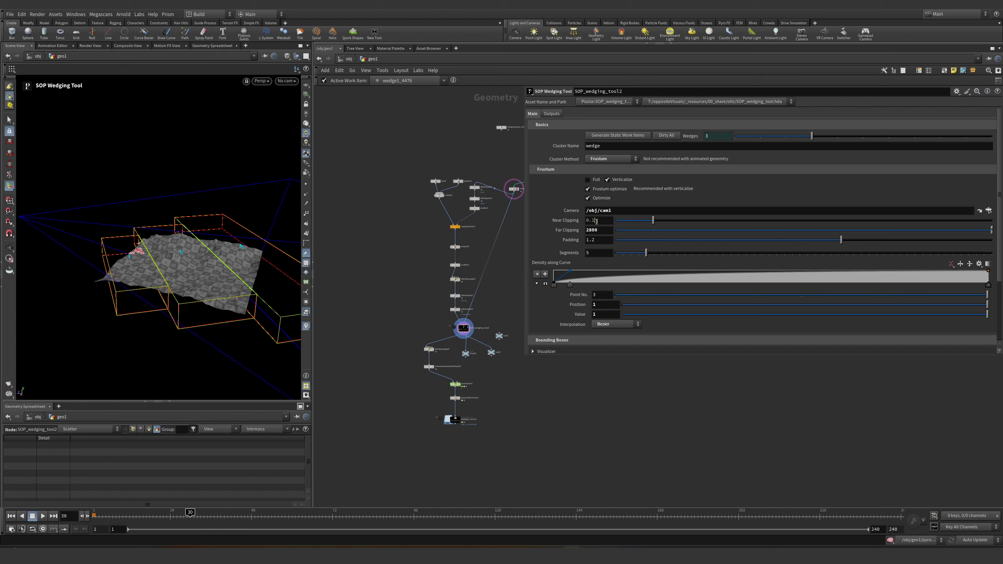
middle_click_drag(596, 222, 795, 196)
key("Escape")
left_click_drag(137, 288, 132, 224)
key("Return")
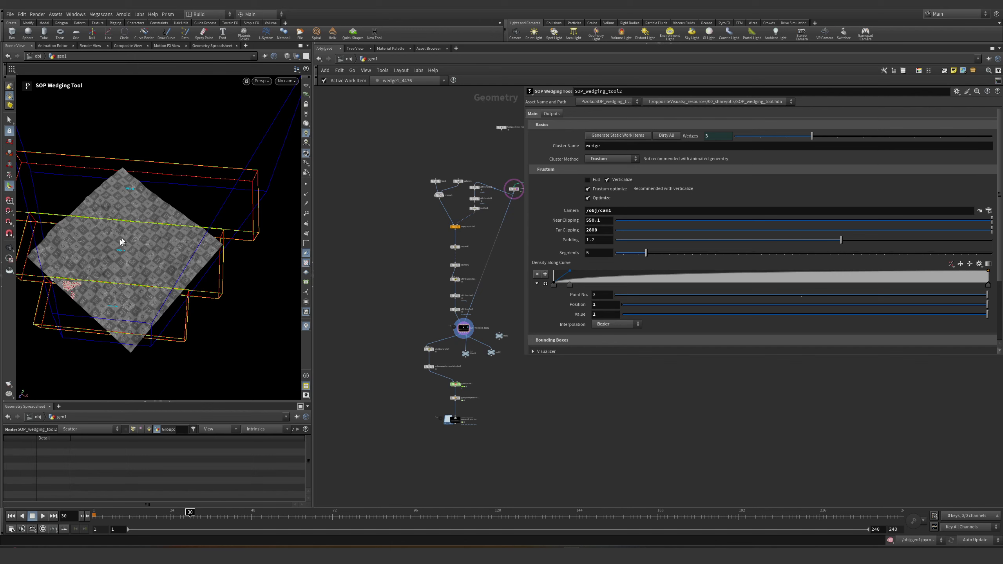
key("Escape")
scroll(118, 284, "up", 3)
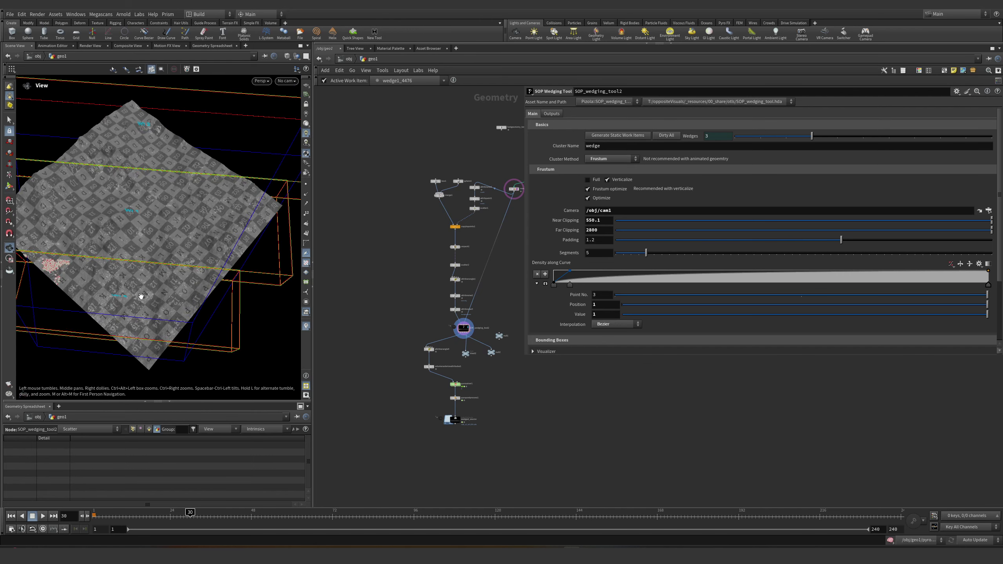
- Widen the viewport pane, split it into two side-by-side views, and look through cam1 in one of them
key("Return")
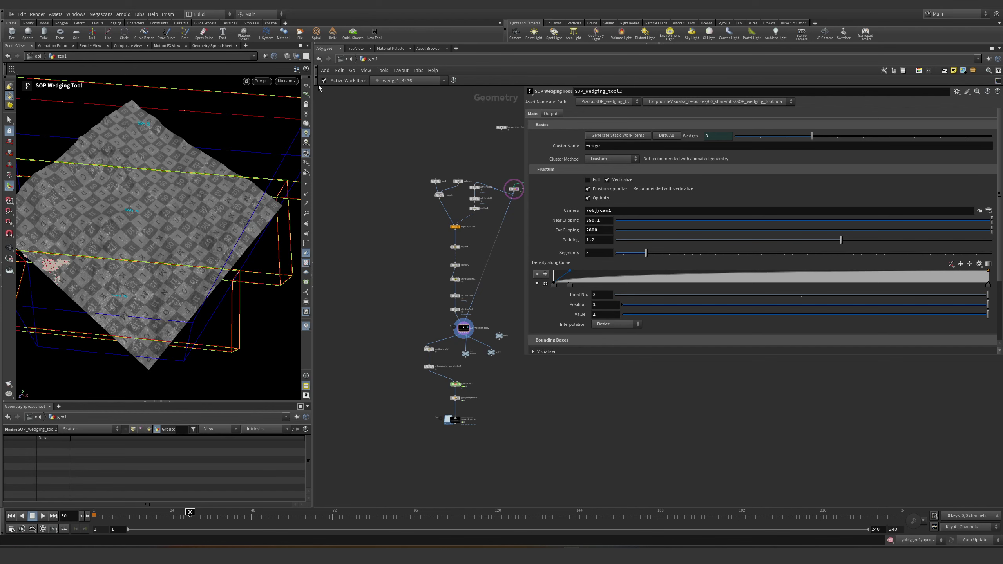
left_click_drag(413, 88, 495, 88)
left_click(489, 56)
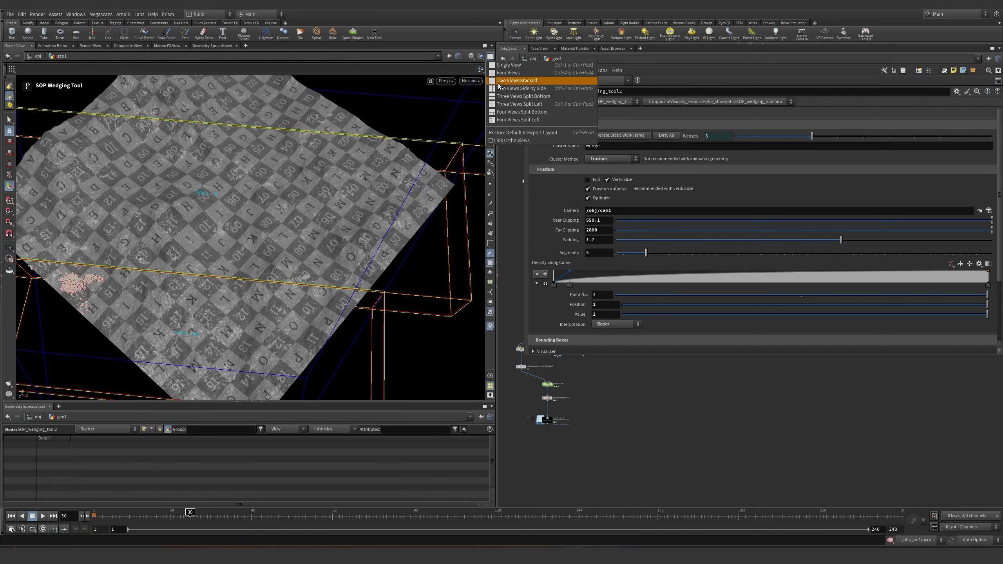
left_click(501, 88)
left_click(236, 81)
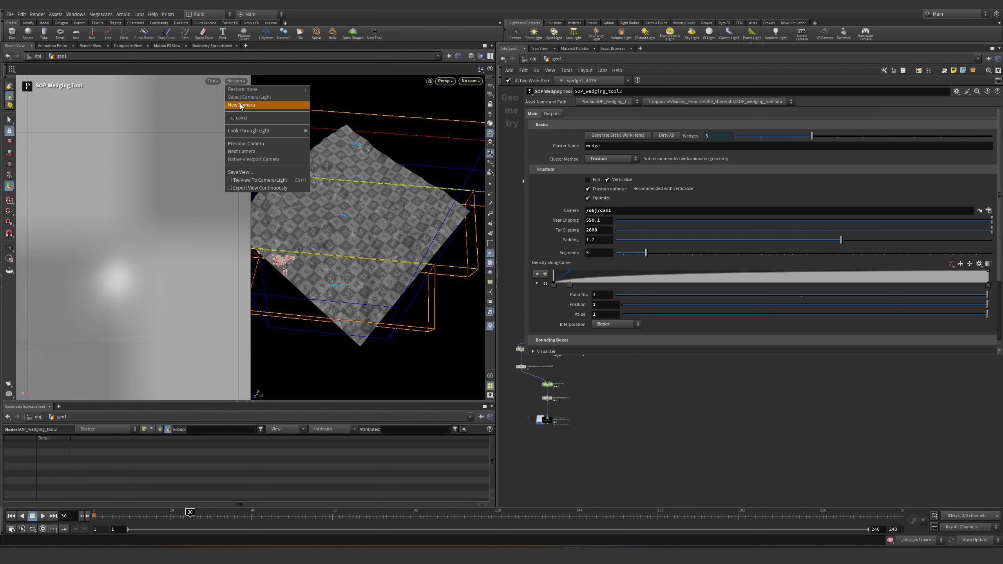
left_click(247, 120)
- Lock cam1 to its view and reframe the terrain to check how the frustum wedge boxes follow the camera
left_click(490, 104)
key("Escape")
left_click_drag(128, 279, 177, 264)
key("Return")
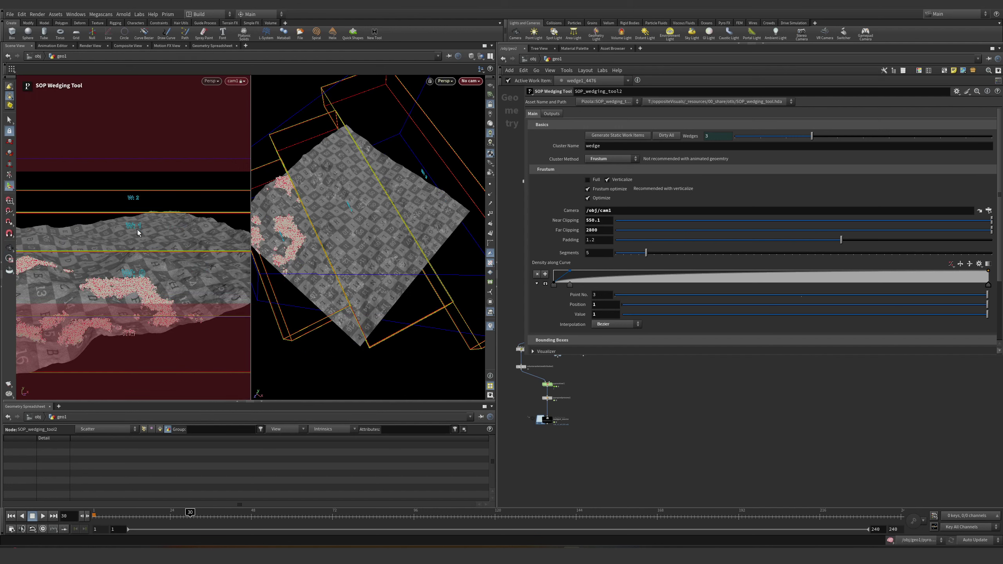
key("Escape")
left_click_drag(130, 291, 166, 267)
key("Return")
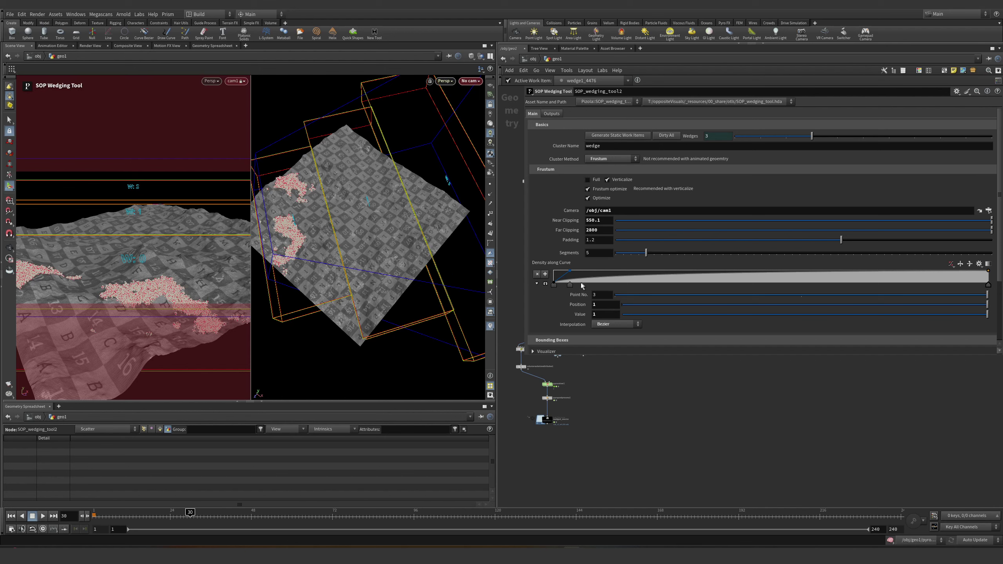
- Try to shift the density curve's second point toward the far end of the ramp and undo the change
left_click_drag(569, 285, 780, 288)
key("ctrl+z")
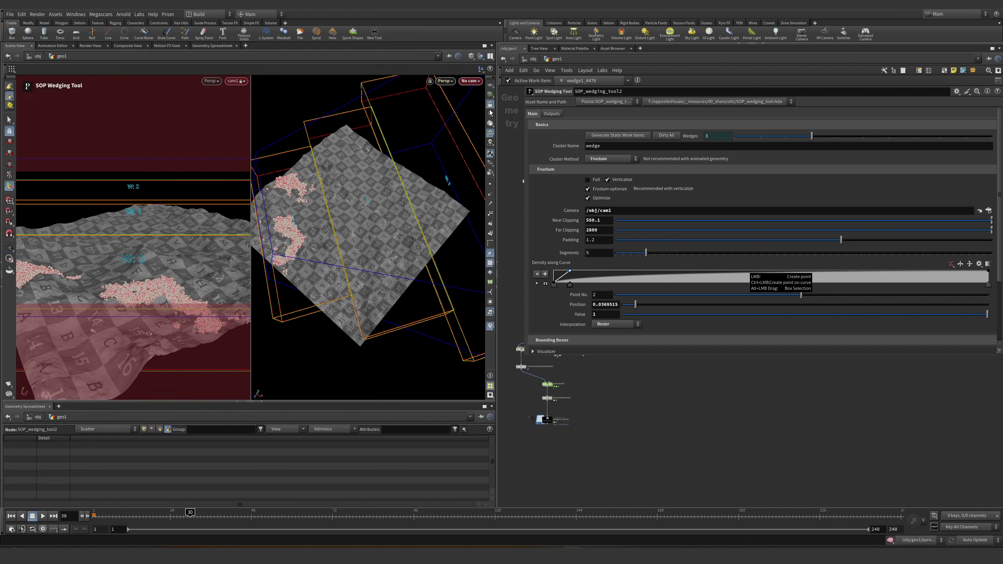
- Unlock cam1 from its view, turn off the frustum's Optimize option, and check all wedge boxes from above
key("Escape")
left_click_drag(402, 231, 295, 251)
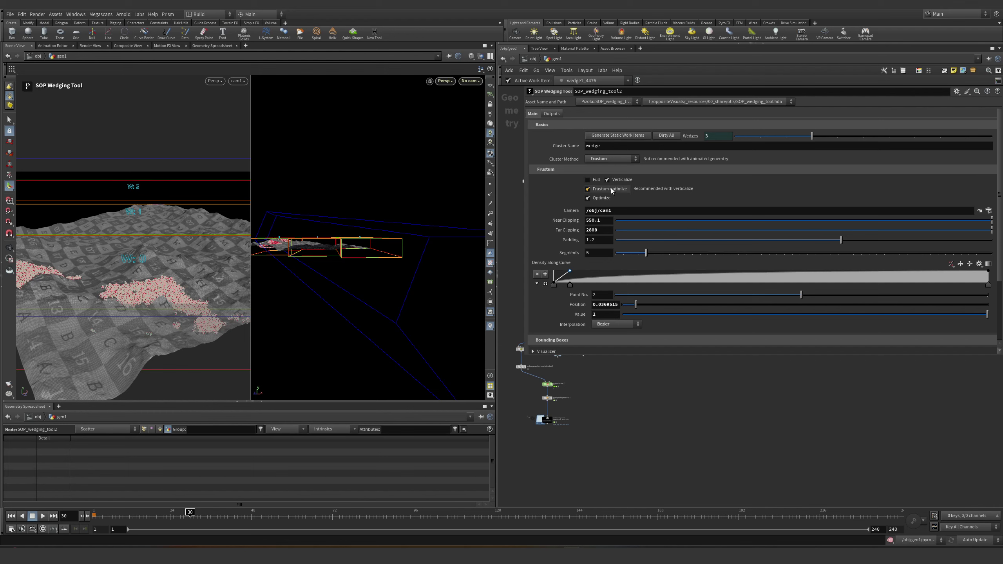
left_click(587, 198)
left_click_drag(380, 244, 369, 288)
key("Return")
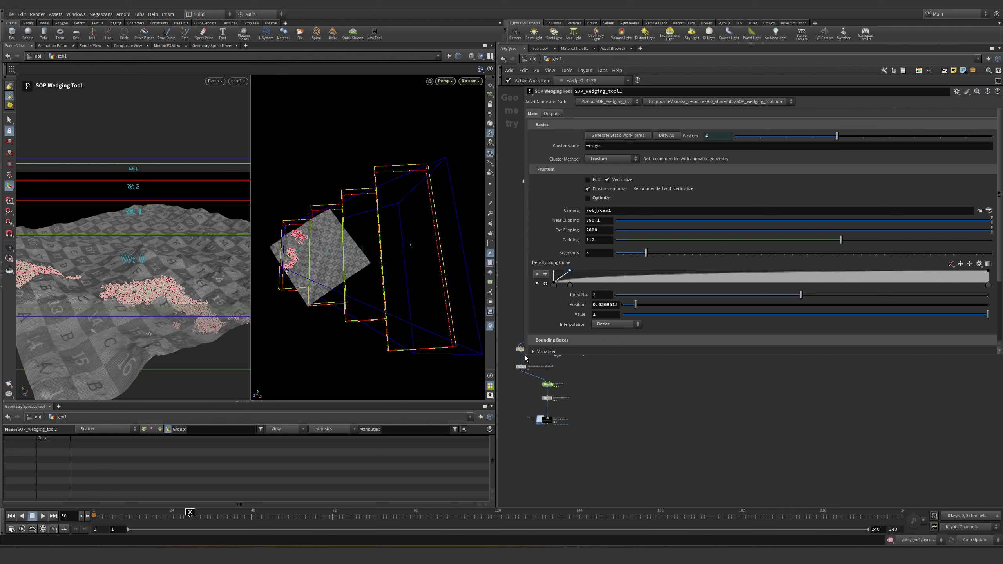
- Narrow the parameter pane to uncover the network and set the cluster method to Grid
left_click_drag(525, 355, 697, 318)
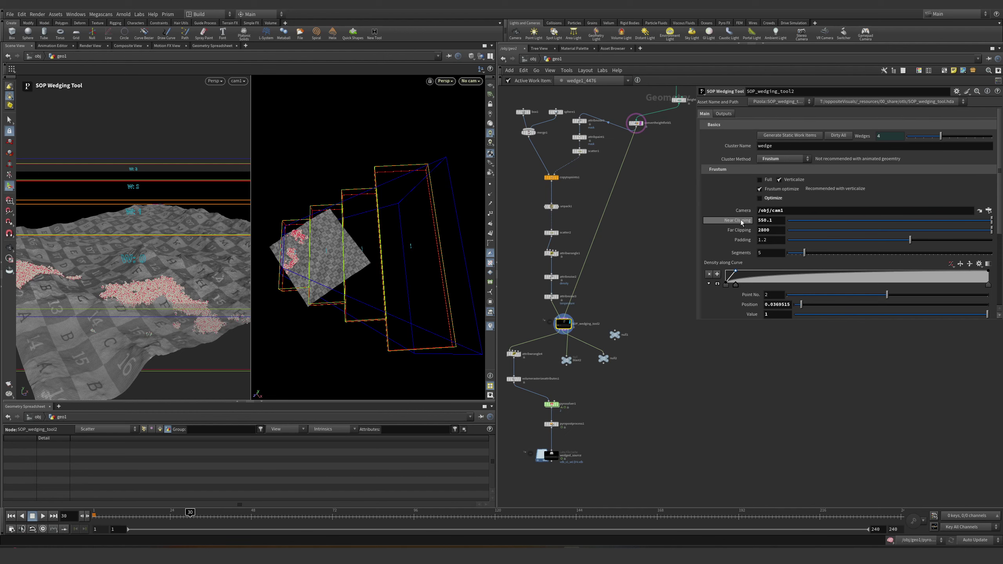
left_click(764, 159)
left_click(768, 166)
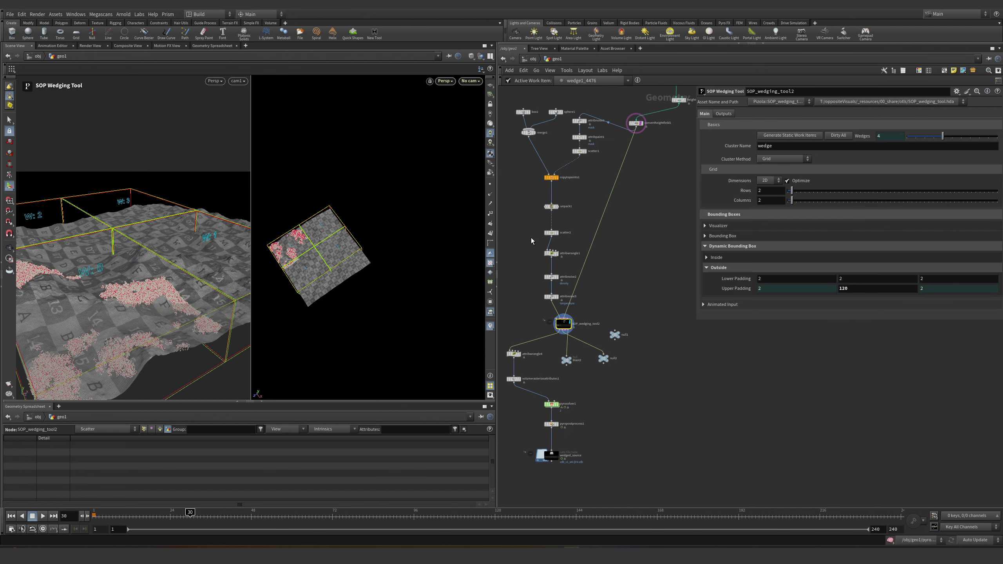
- Template the scattered points instead of the terrain and show the grid wedges in the orthographic Top view
key("Escape")
left_click_drag(479, 260, 481, 222)
scroll(458, 231, "up", 4)
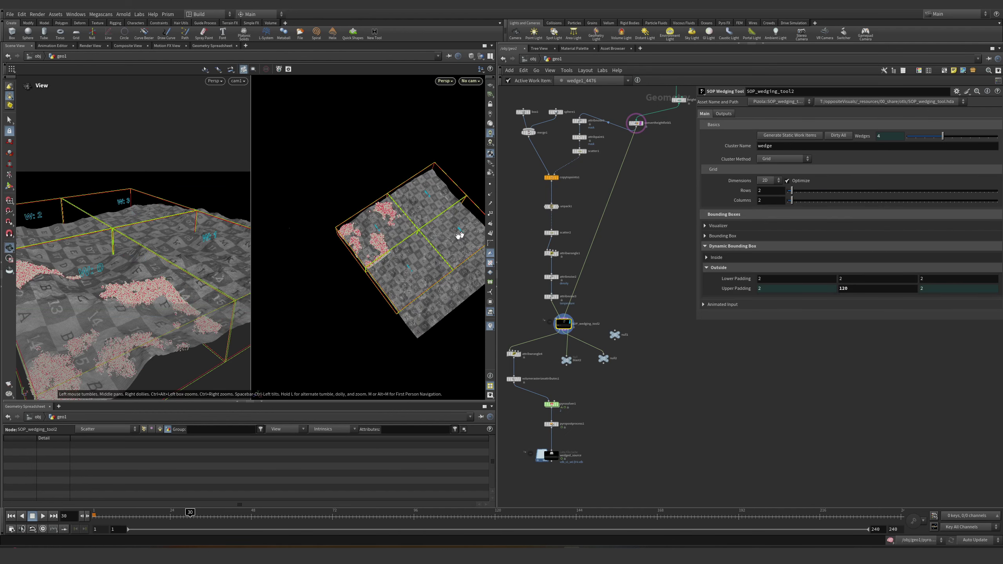
left_click_drag(366, 246, 385, 227)
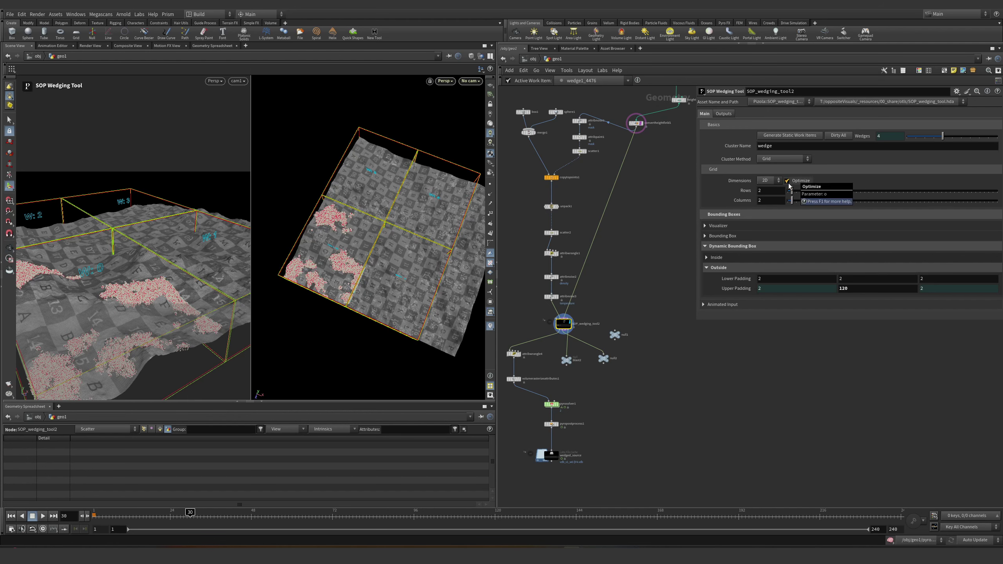
left_click(557, 237)
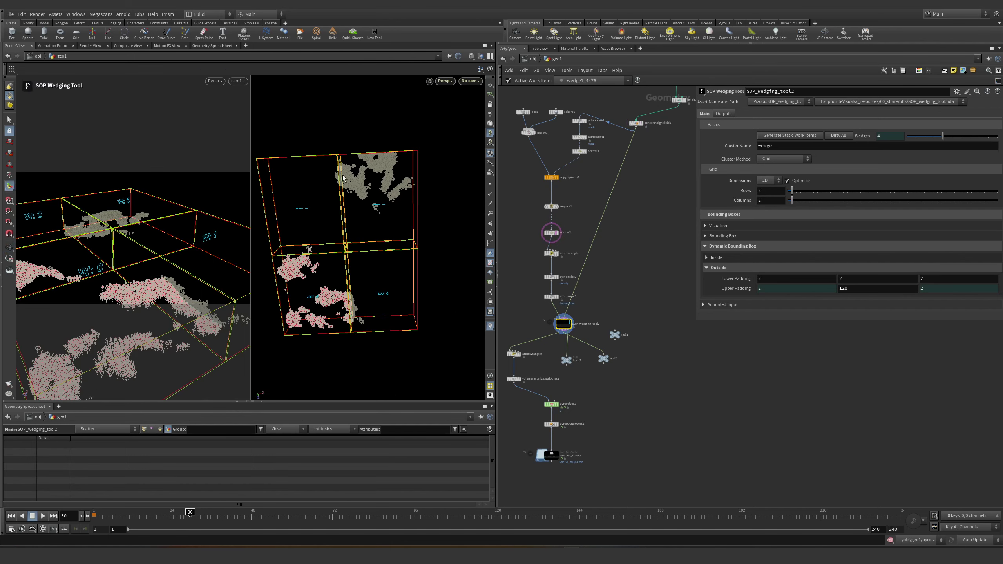
key("space+2")
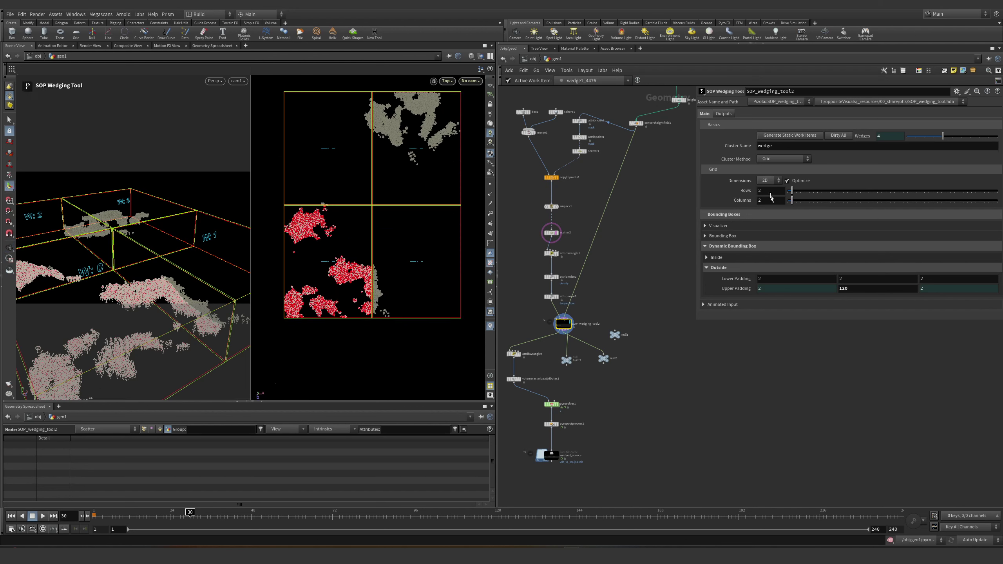
- Set the grid clustering to 5 rows and 5 columns with Optimize on
left_click(787, 181)
left_click(773, 190)
type("5")
key("Tab")
type("5")
key("Return")
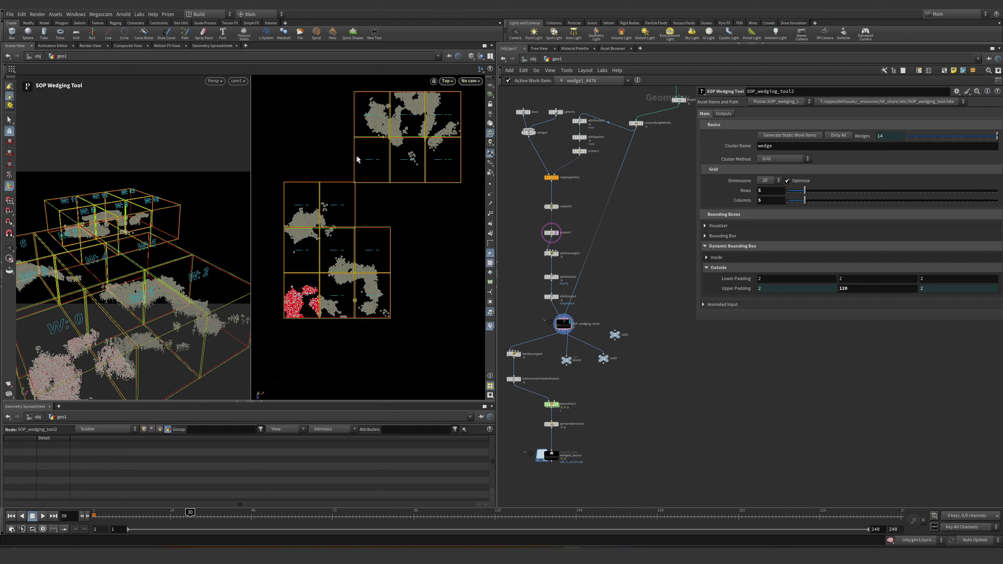
- Switch the grid's Optimize option off and back on to compare the full grid with the optimized wedges
left_click(787, 181)
left_click(798, 182)
key("ctrl+z")
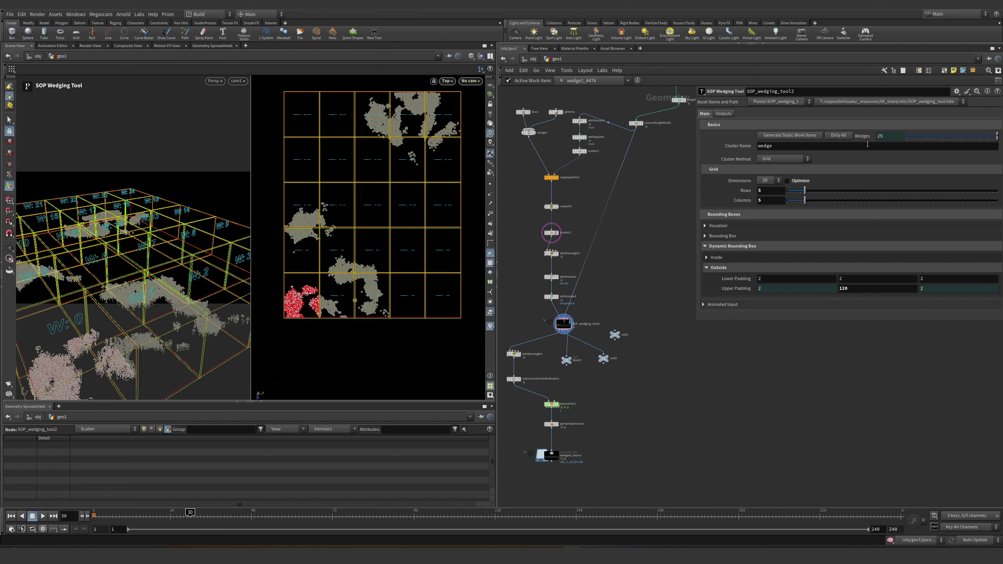
- Return the cluster method to Frustum and inspect its wedge boxes in perspective
left_click(786, 159)
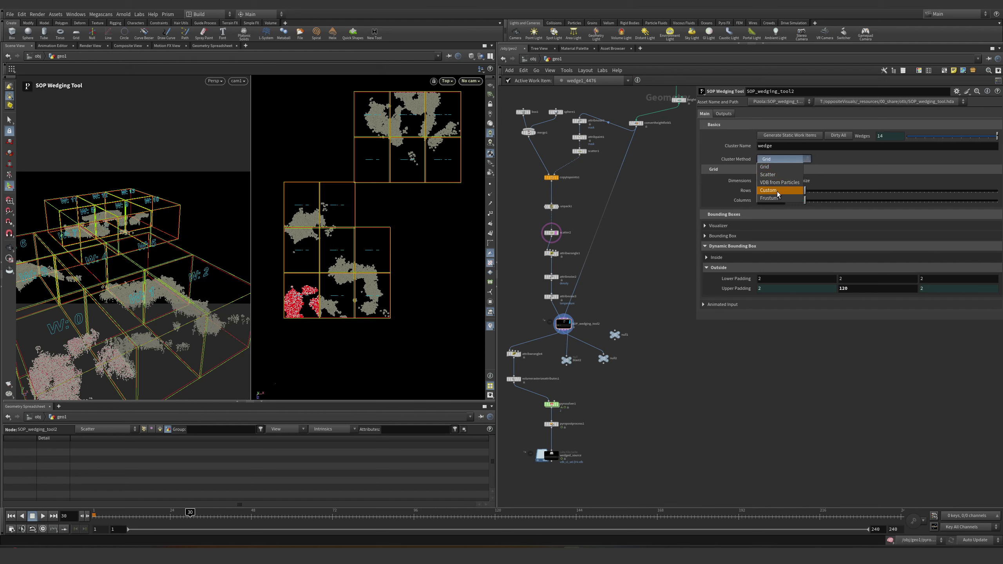
left_click(773, 195)
key("Escape")
left_click_drag(410, 242, 407, 186)
key("Return")
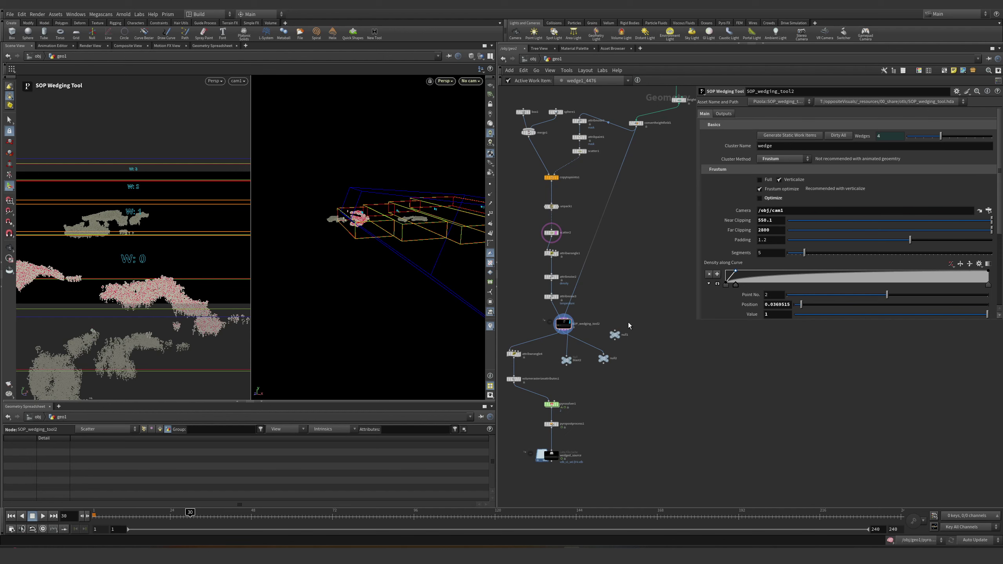
middle_click_drag(628, 322, 612, 318)
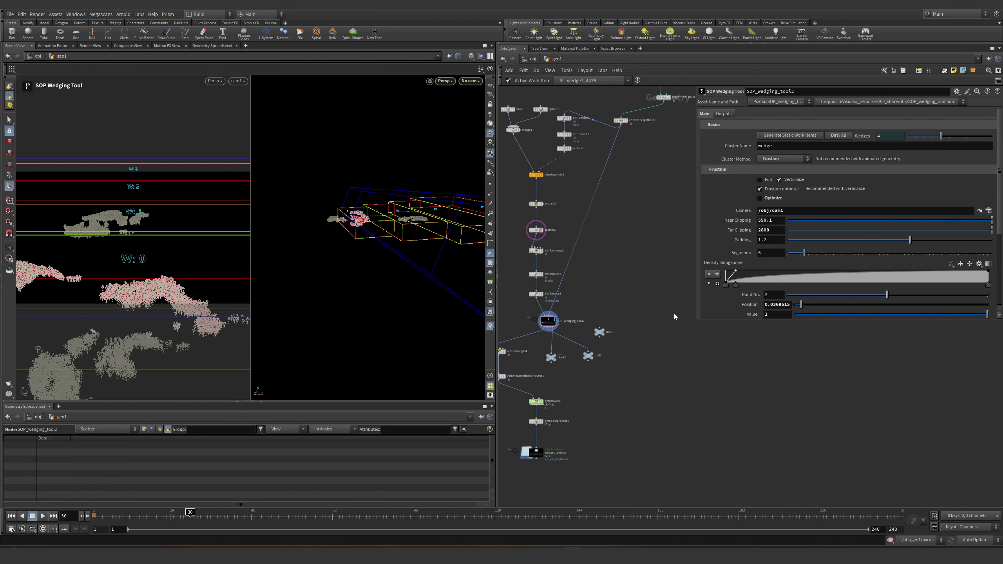
left_click(781, 158)
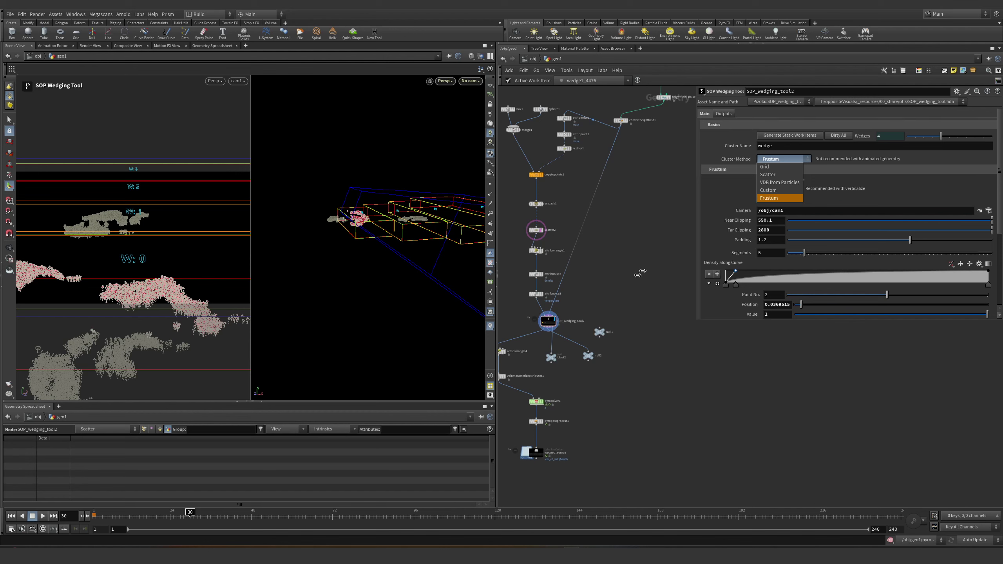
left_click(773, 198)
- Add a SOP Wedging Tool wired from merge2 in the rigid-body network and display it
mouse_move(585, 315)
middle_mouse_down()
mouse_move(519, 324)
mouse_move(599, 321)
middle_mouse_up()
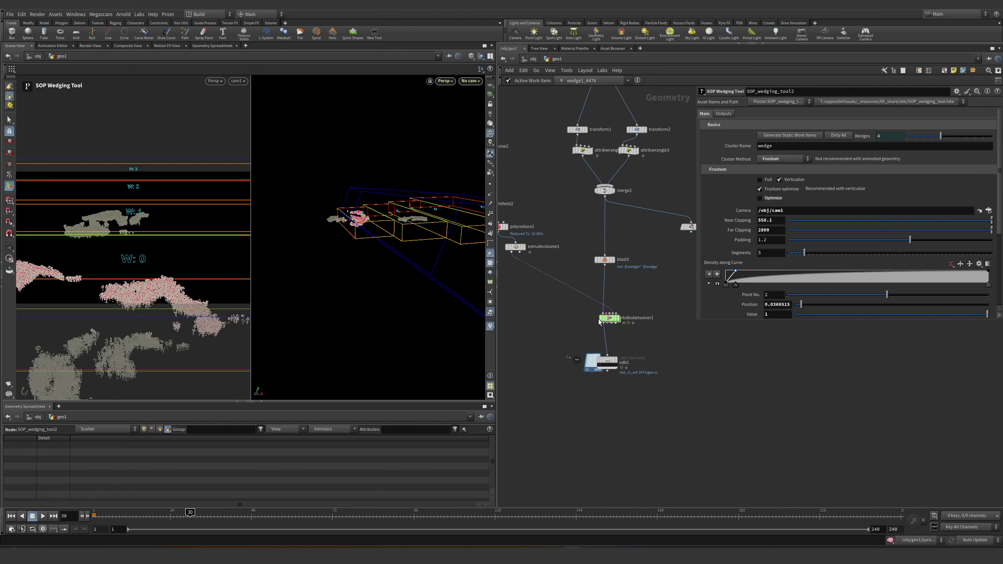
left_click(612, 193)
left_click(604, 195)
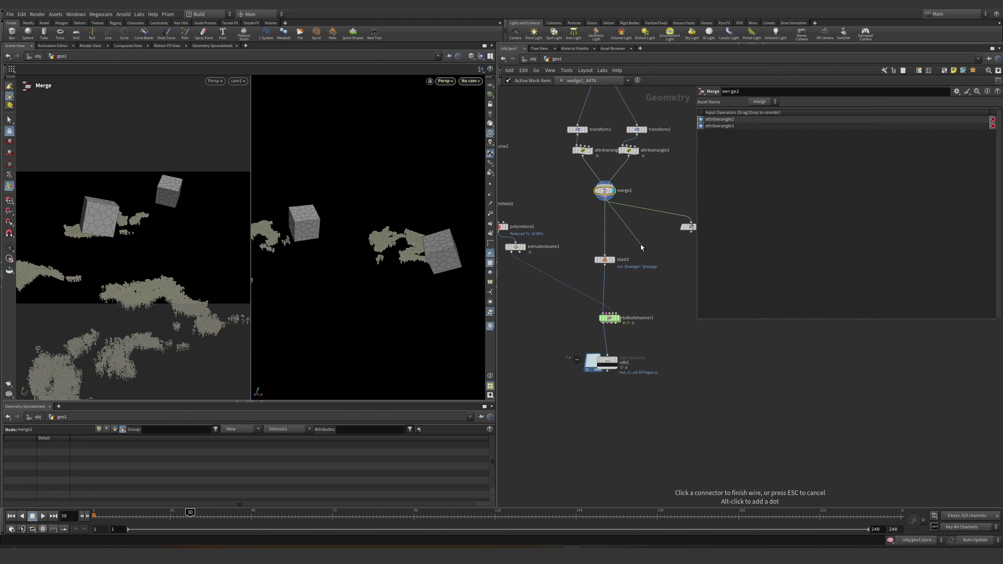
key("Tab")
type("b")
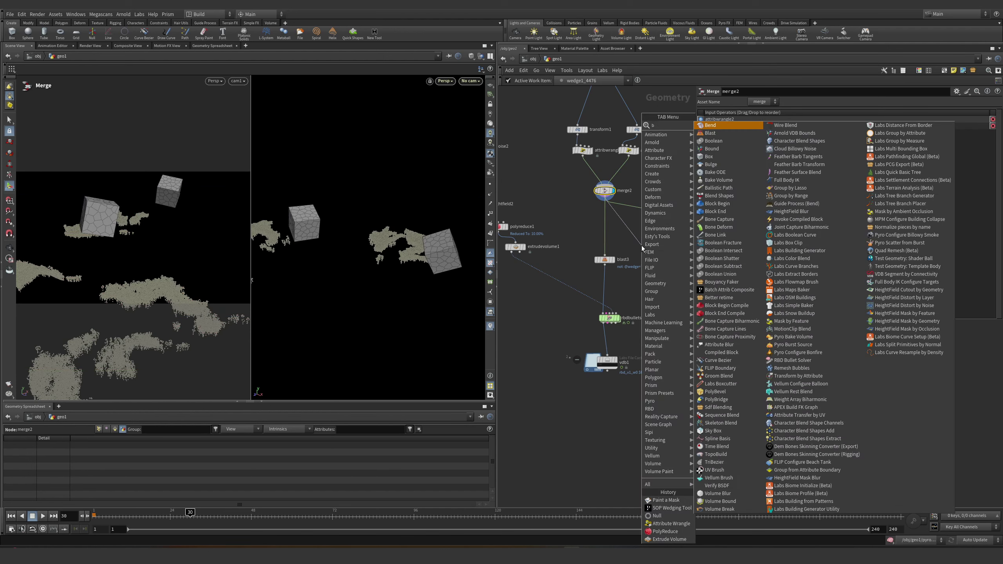
key("BackSpace")
type("wed")
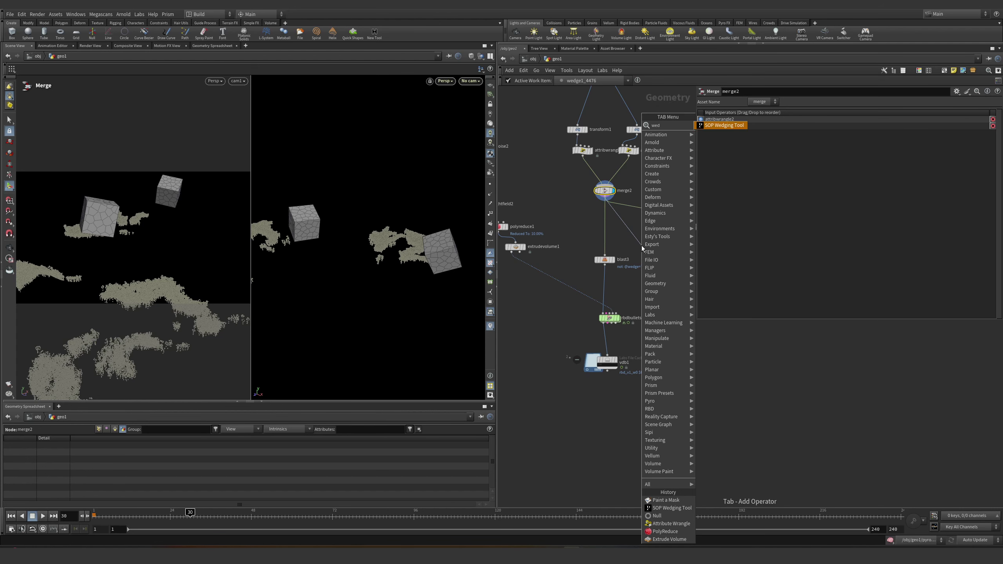
key("Return")
left_click(640, 245)
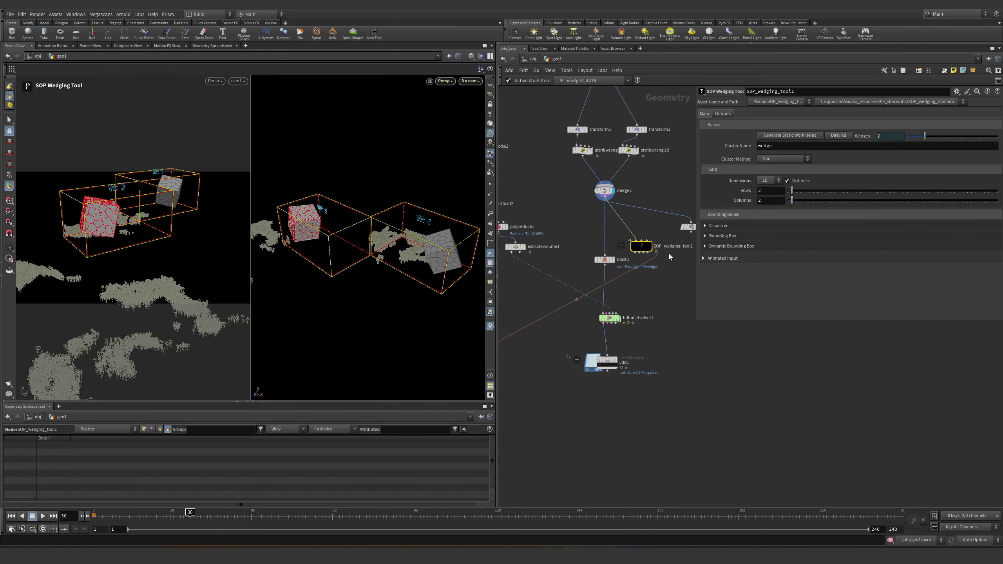
left_click(649, 246)
- Set the new wedging tool's cluster method to Custom and inspect the fractured cube's wedge box
left_click(780, 158)
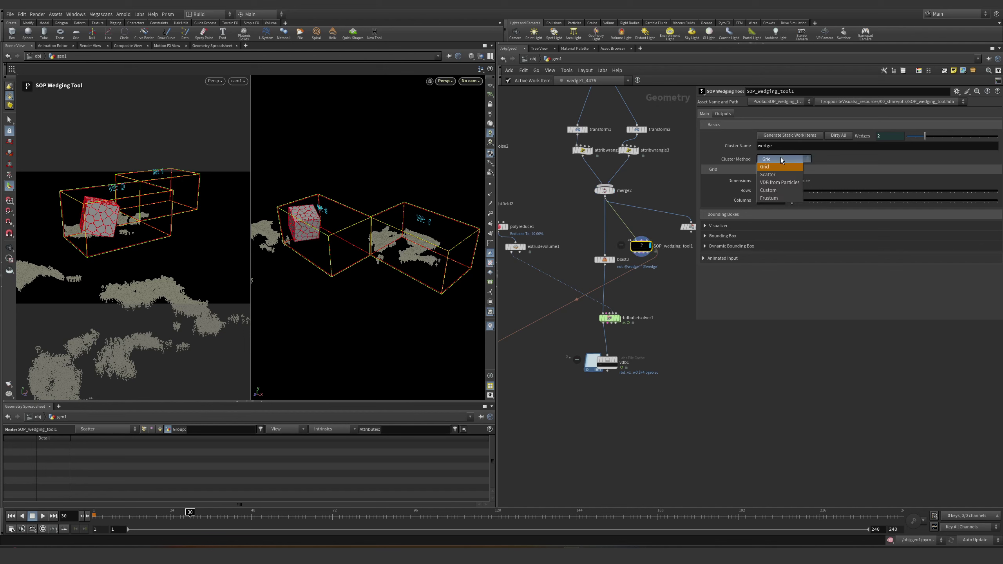
left_click(771, 193)
middle_click_drag(646, 186, 607, 214)
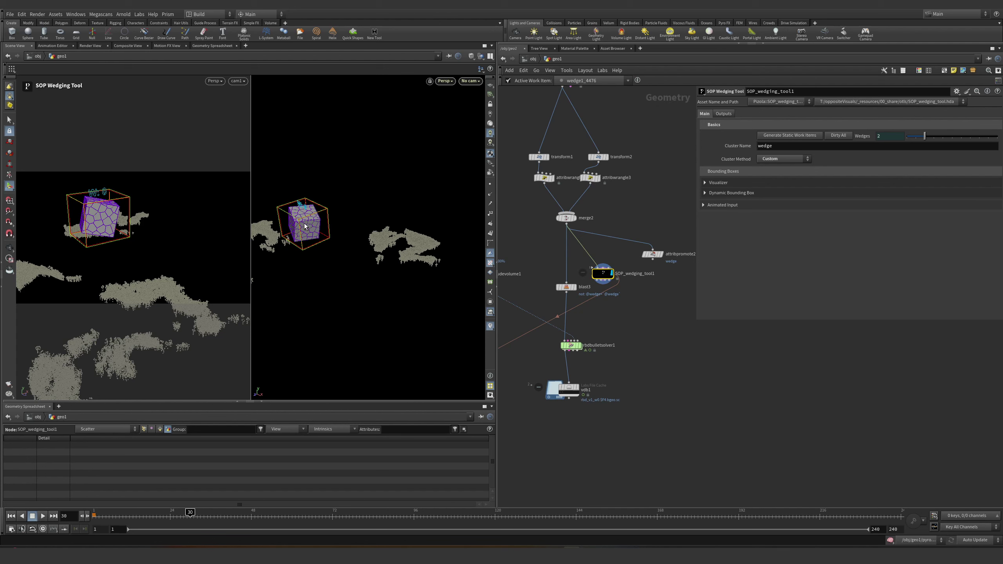
scroll(387, 212, "up", 3)
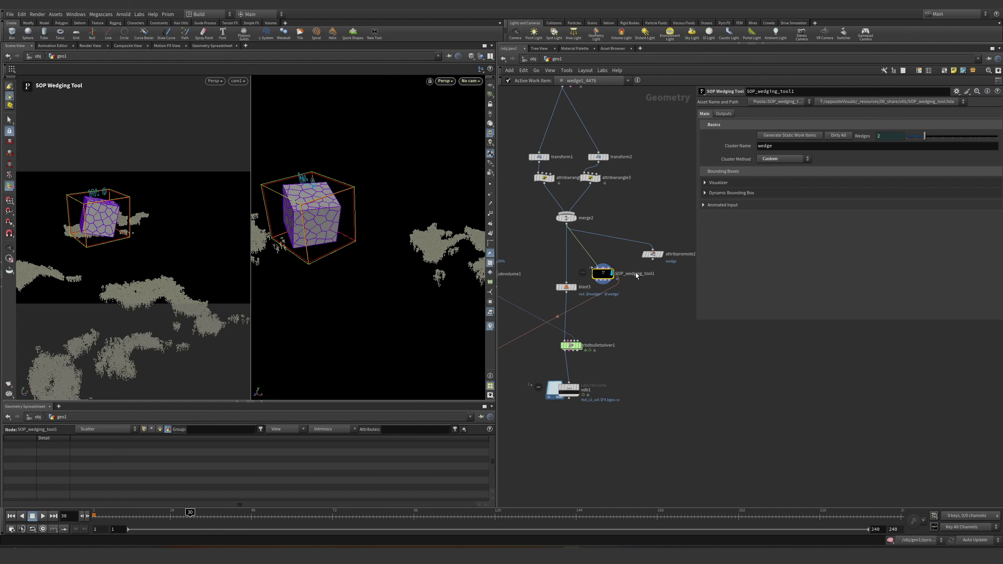
- Check the wedge attribute expression in attribwrangle3 and return to the wedging tool's parameters
left_click(588, 176)
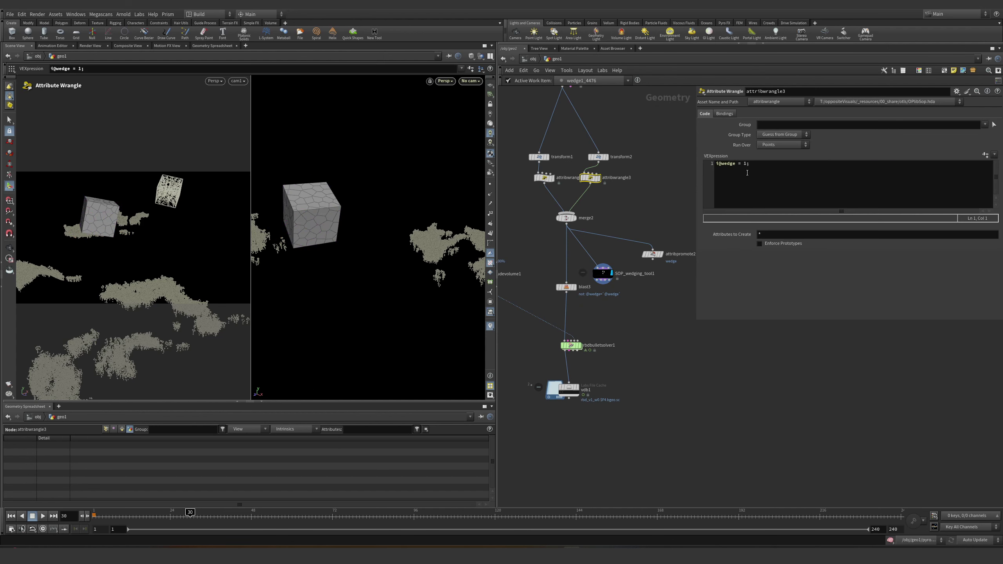
left_click_drag(747, 173, 718, 169)
left_click(602, 273)
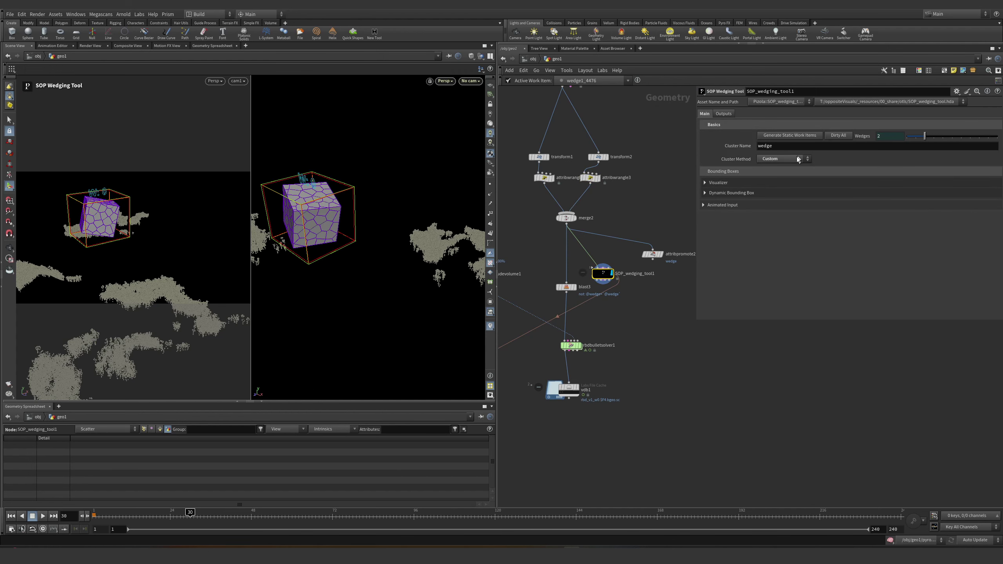
- Examine the custom wedge's bounding box around the fractured cube up close
key("Escape")
mouse_move(328, 228)
left_mouse_down()
mouse_move(316, 214)
mouse_move(351, 209)
mouse_move(340, 214)
left_mouse_up()
scroll(365, 205, "up", 3)
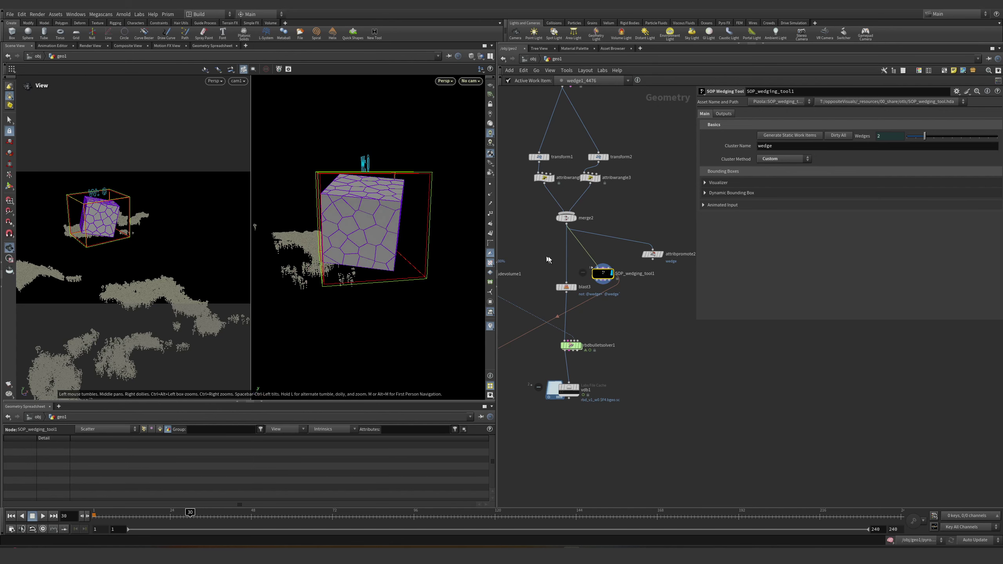
- Move the wedging tool and attribpromote2 nodes farther from the blast3 branch and review the network and wedge box
left_click_drag(605, 276, 642, 291)
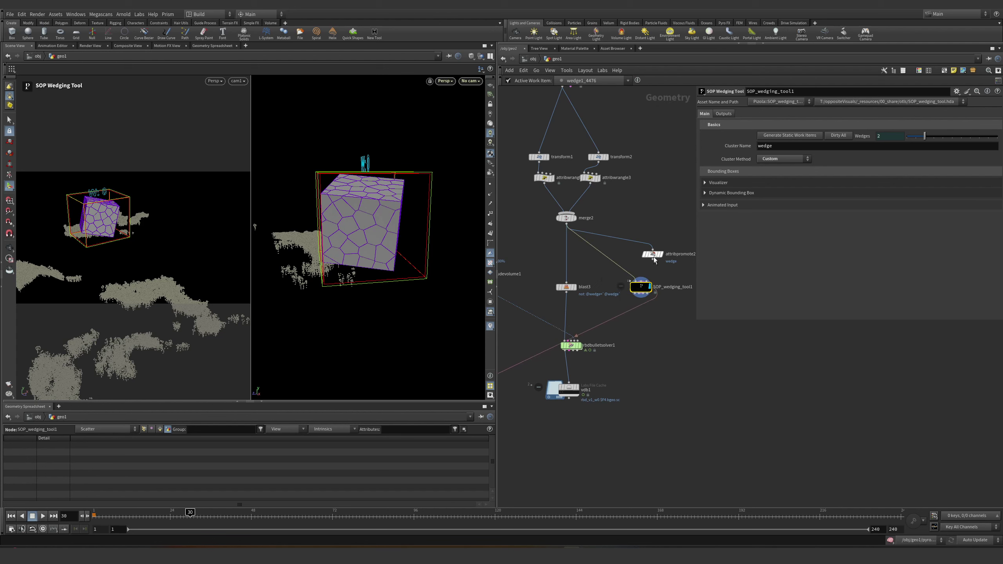
middle_click_drag(673, 313, 640, 292)
middle_click_drag(582, 312, 616, 303)
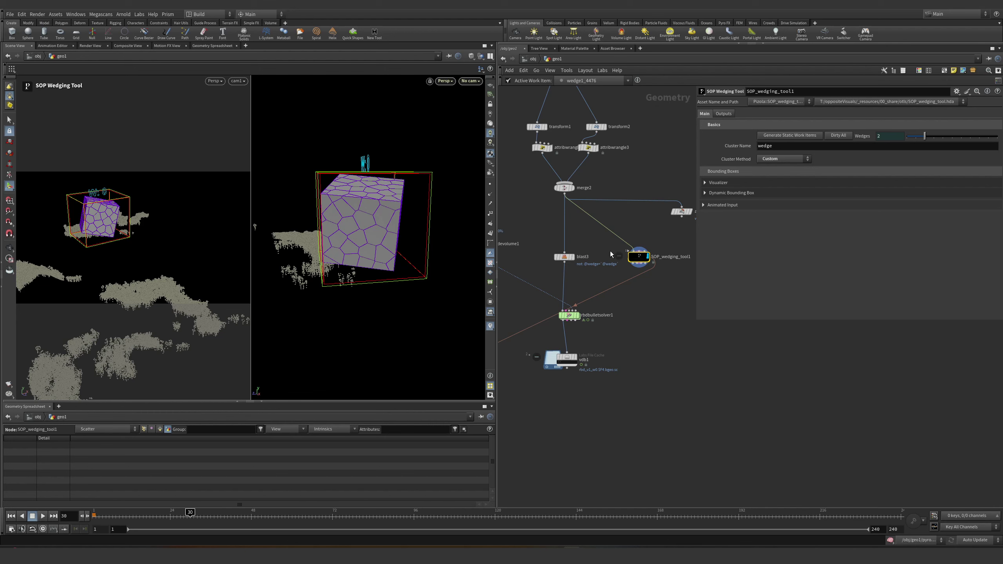
key("space")
mouse_move(340, 278)
left_mouse_down()
mouse_move(378, 289)
mouse_move(331, 279)
left_mouse_up()
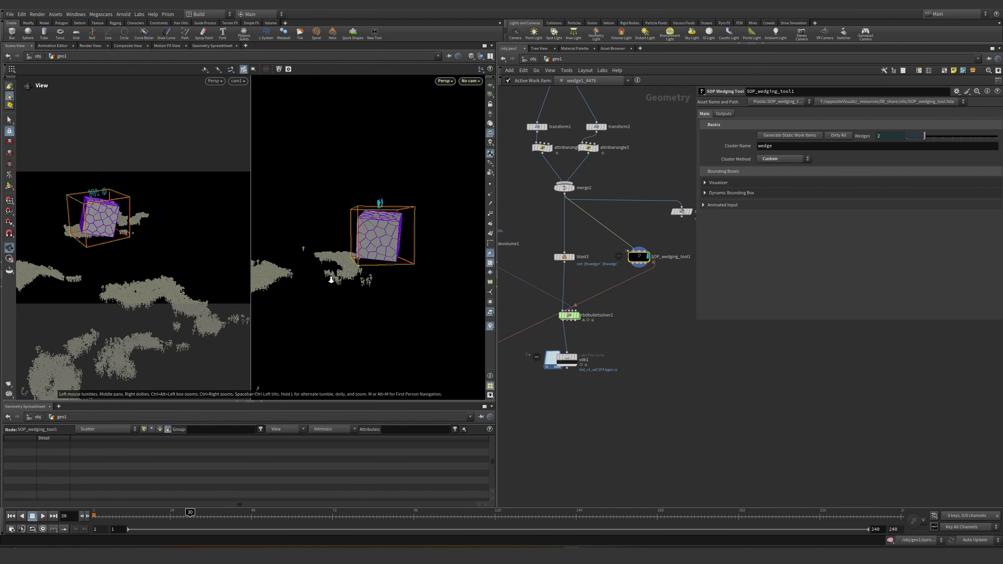
scroll(594, 213, "down", 4)
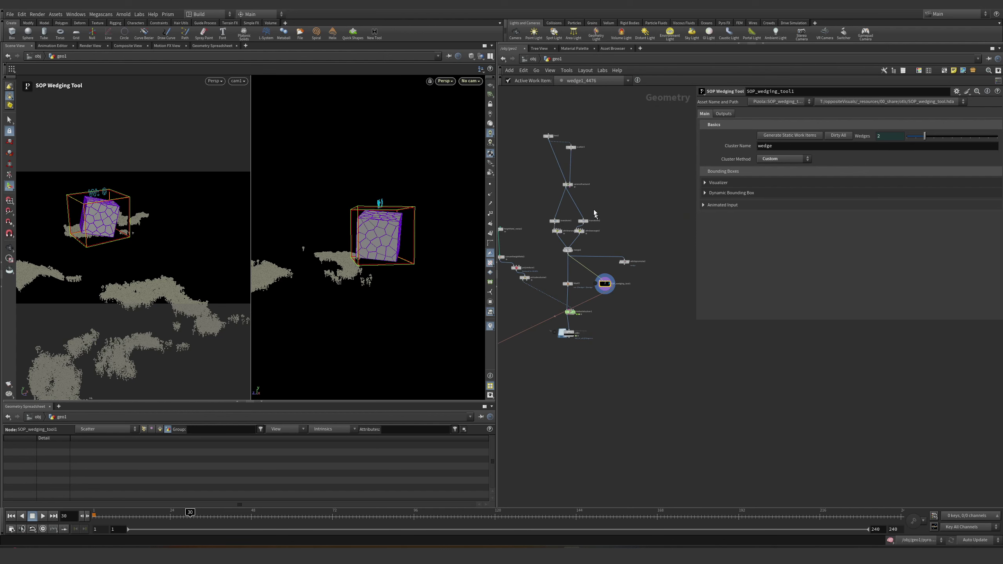
- Wire the polyreduce1 terrain into SOP_wedging_tool1 as its collision geometry
scroll(592, 208, "up", 3)
scroll(592, 208, "down", 5)
scroll(638, 288, "up", 4)
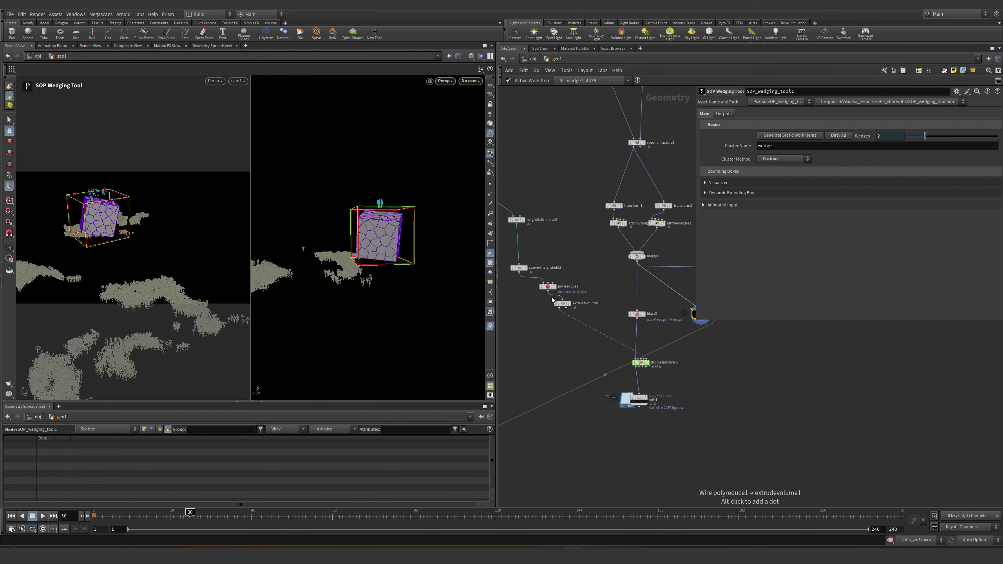
left_click(552, 296)
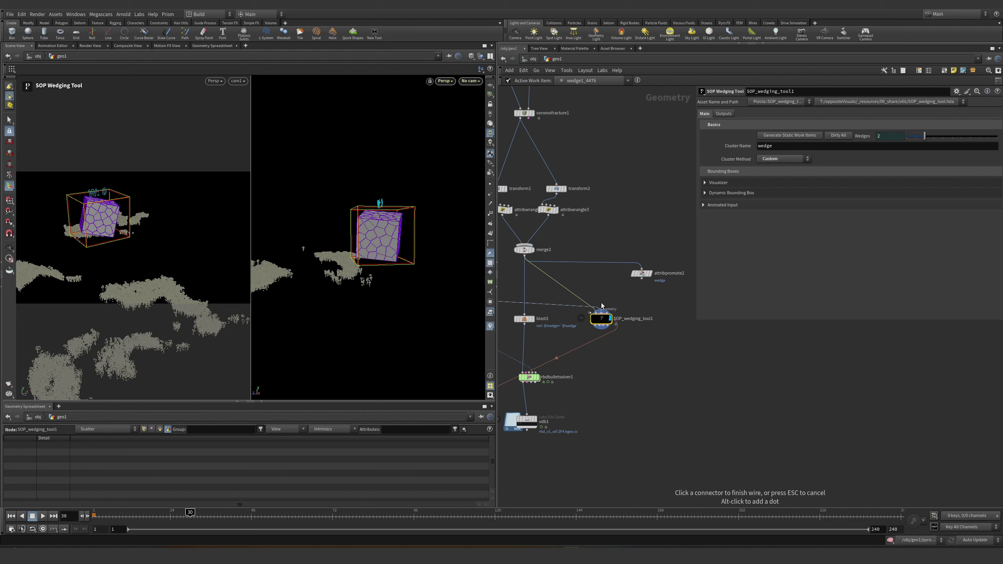
left_click(602, 306)
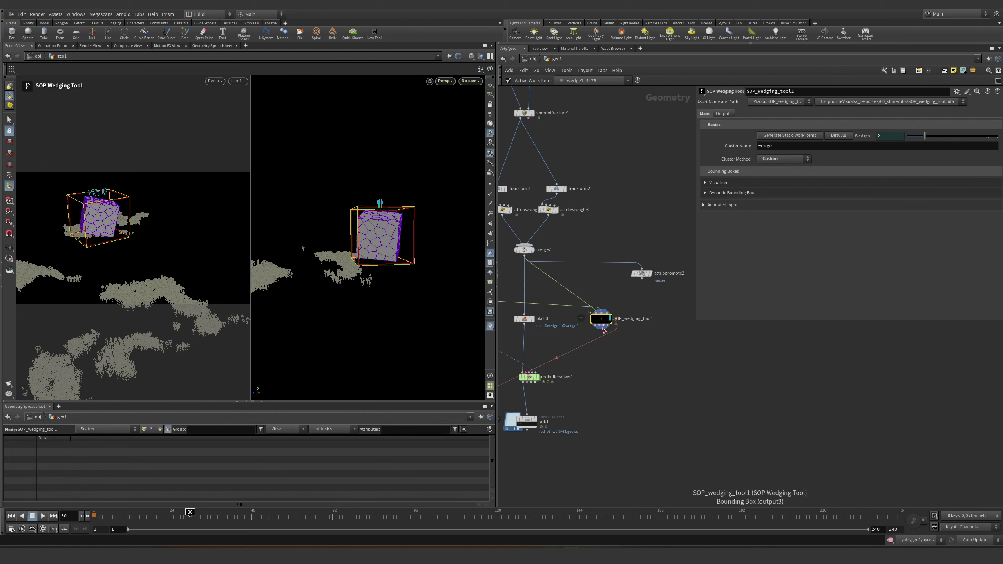
- Add a Null node fed by the wedging tool's collider output, then reselect the wedging tool
left_click(603, 328)
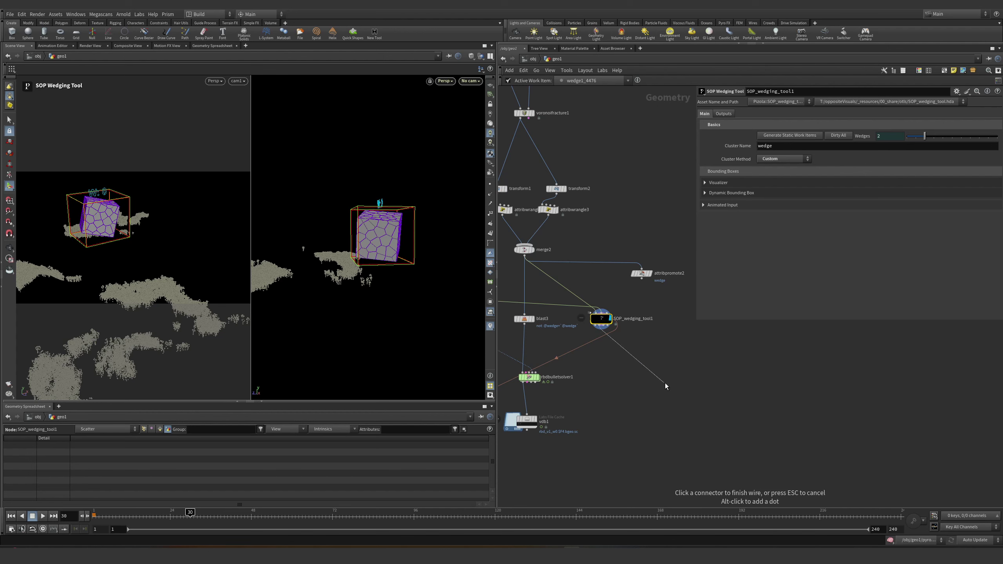
left_click(665, 386)
type("null")
key("Return")
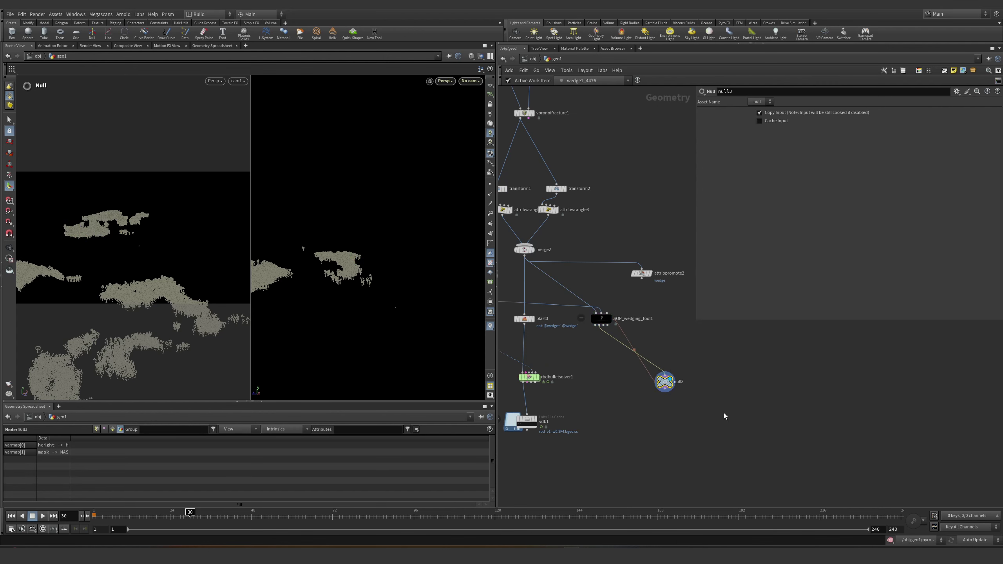
key("Up")
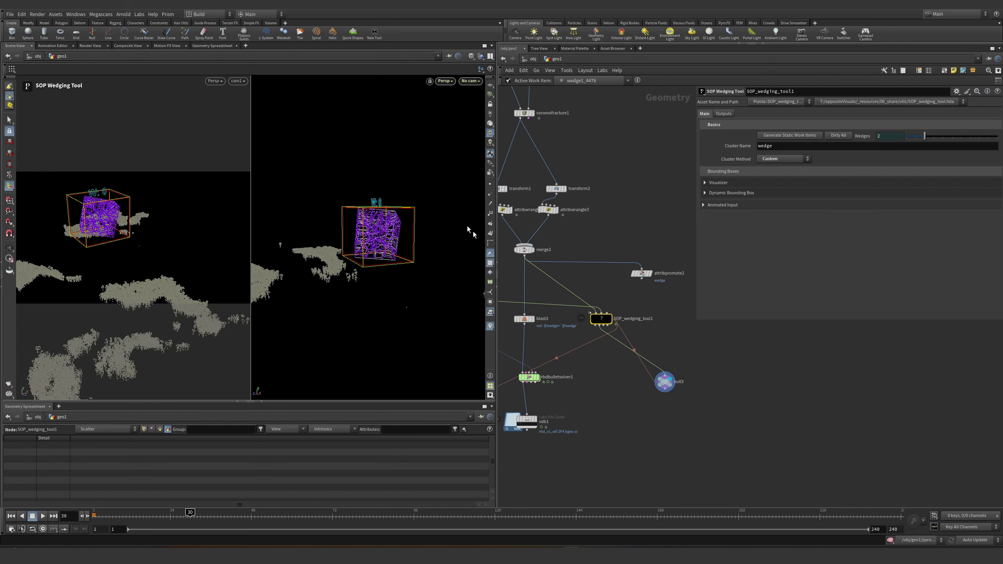
- Raise the Y value of the inside Lower Padding to 128 in the wedging tool's Dynamic Bounding Box settings
middle_click_drag(513, 292, 670, 310)
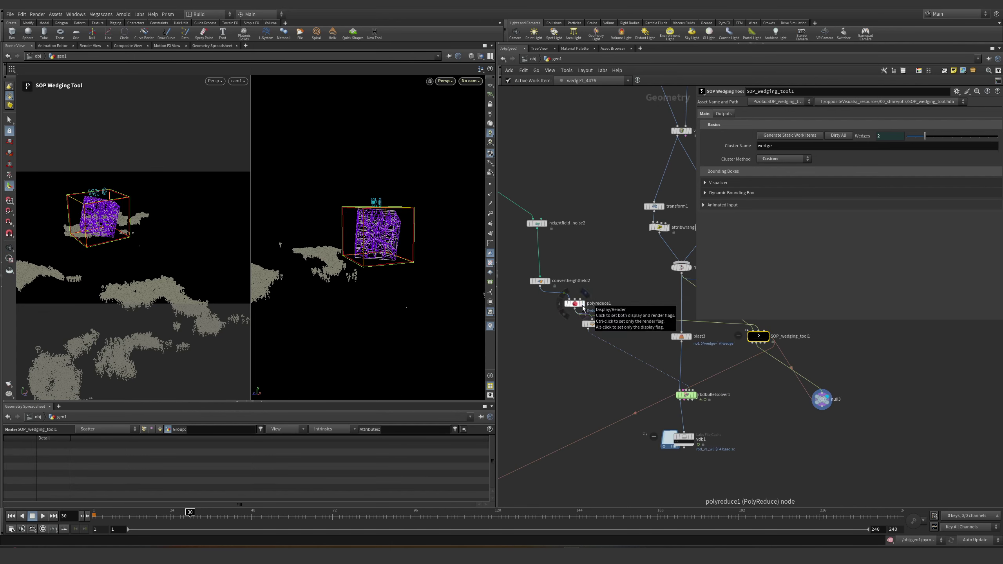
left_click(583, 308)
middle_click_drag(817, 355, 709, 346)
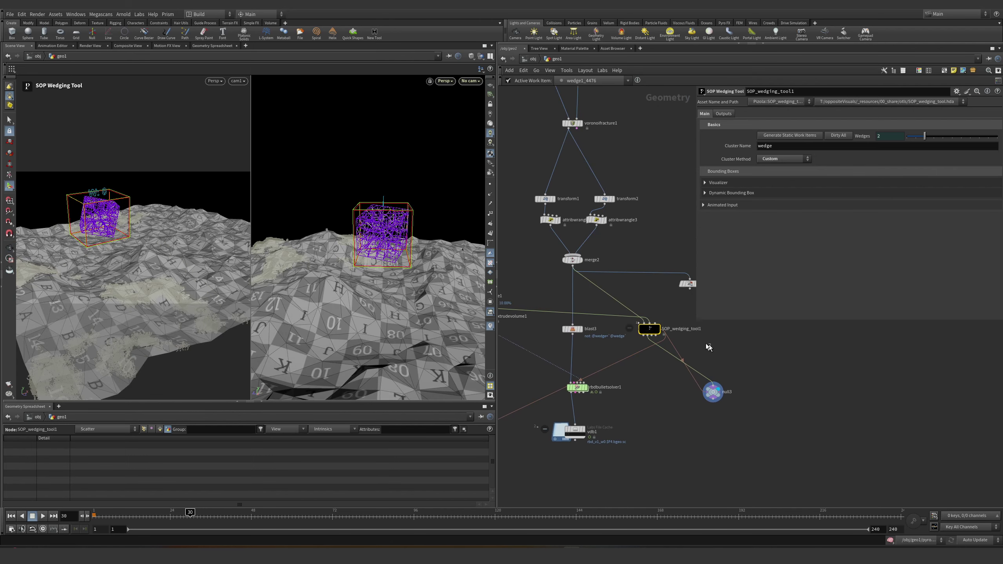
left_click(705, 193)
left_click(707, 204)
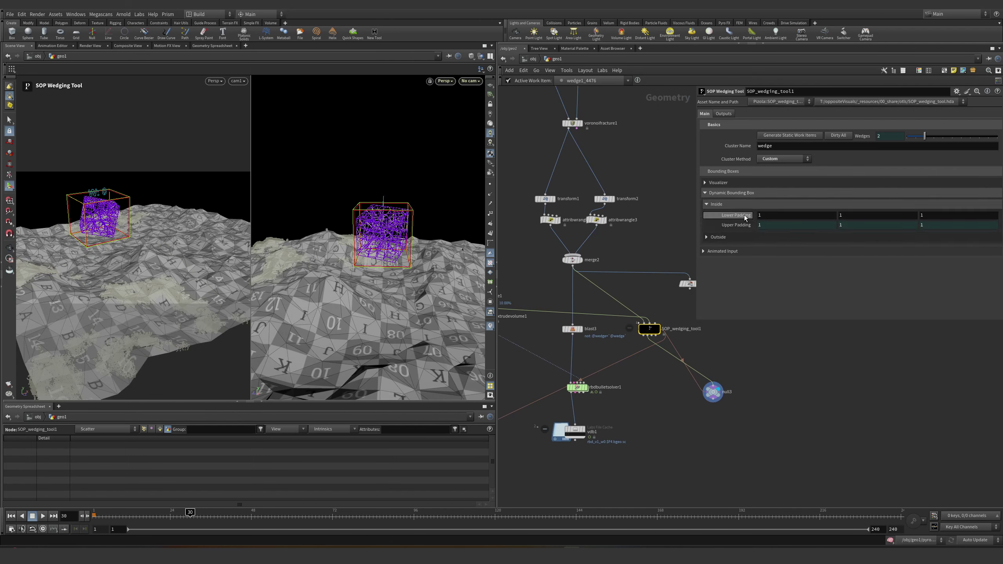
mouse_move(849, 215)
middle_mouse_down()
mouse_move(850, 200)
mouse_move(943, 199)
mouse_move(832, 224)
middle_mouse_up()
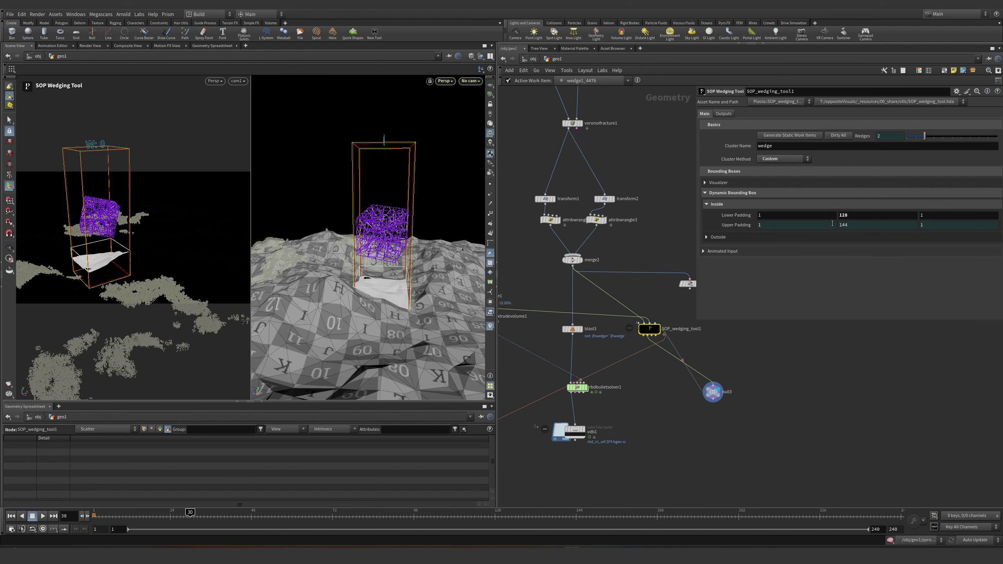
key("ctrl+z")
- Check the geometry info of null3 and set the wedging tool's collider Voxel Size to 4
middle_click_drag(715, 396, 650, 352)
middle_click(649, 350)
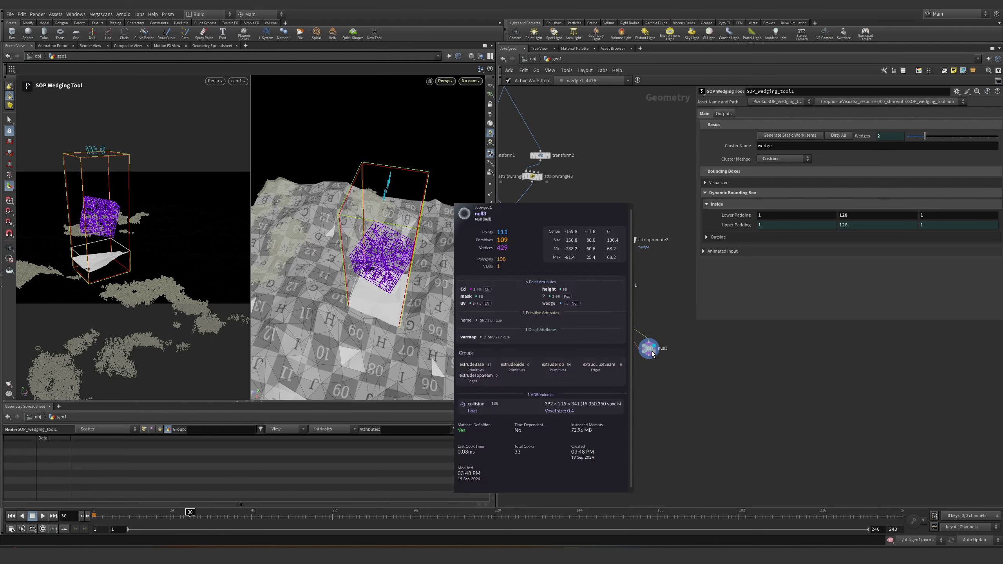
left_click(719, 114)
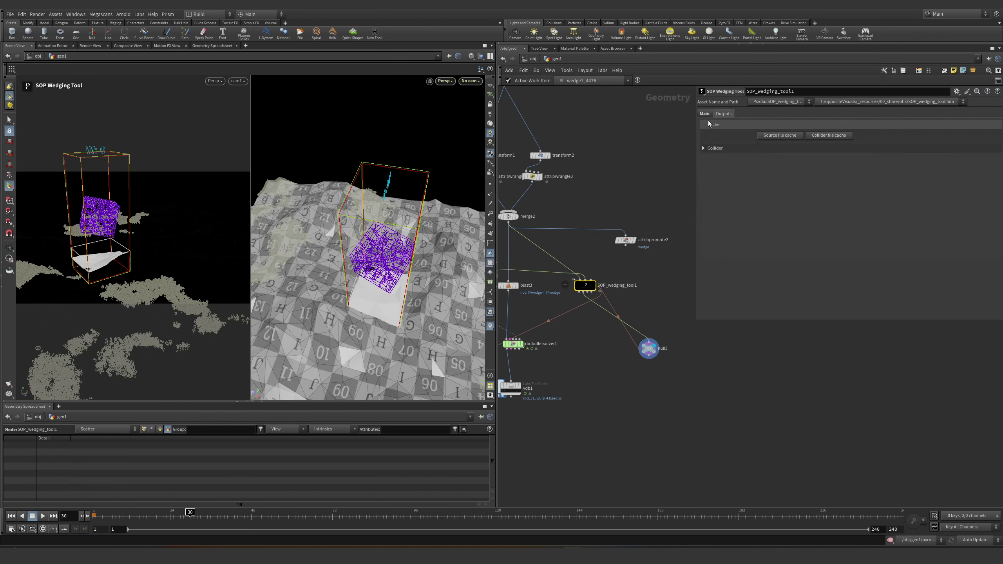
left_click(712, 149)
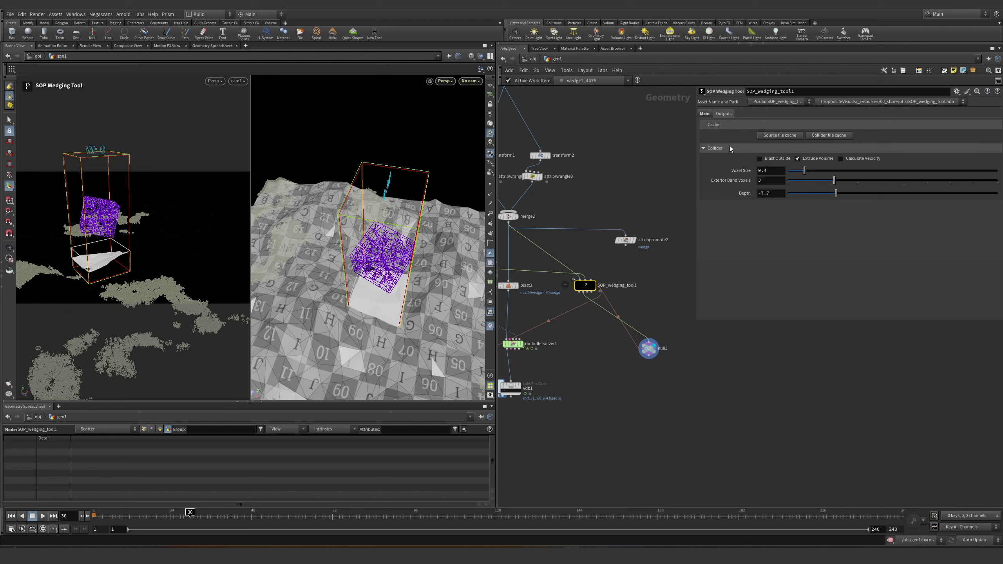
left_click(648, 348)
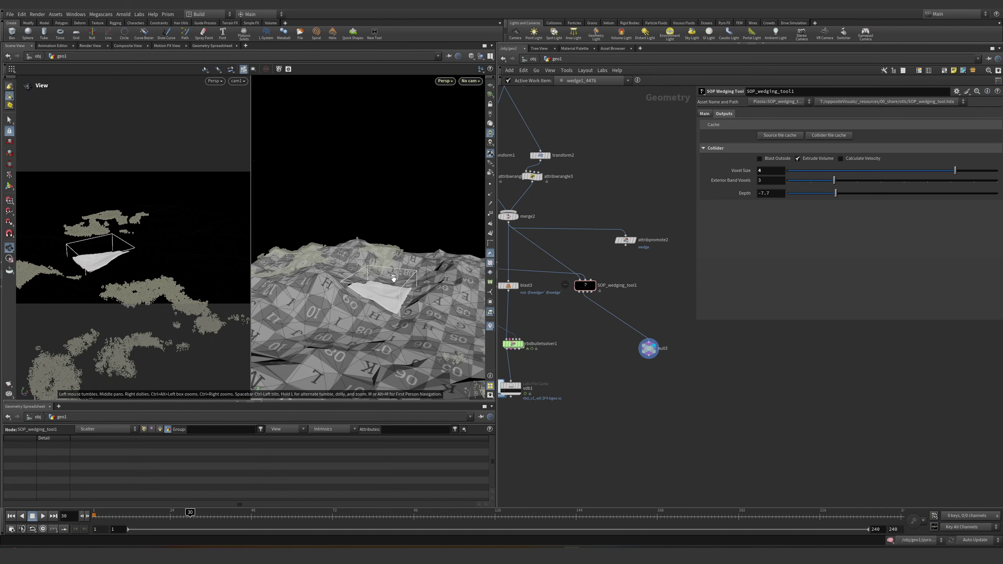
left_click(585, 285)
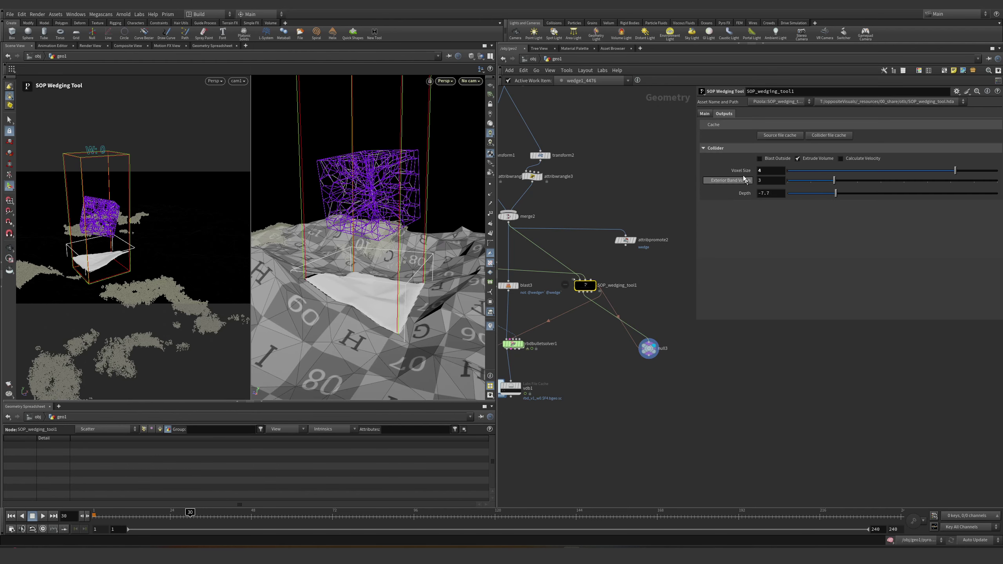
- Set the wedging tool's inside Lower Padding to 100 in both X and Z
middle_click_drag(740, 218, 732, 215)
type("20")
key("Return")
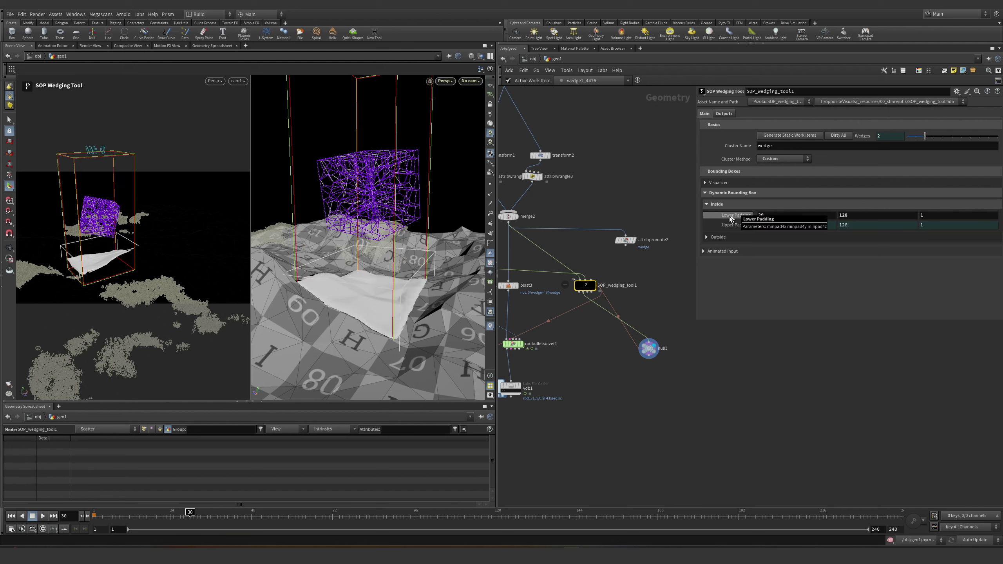
type("100")
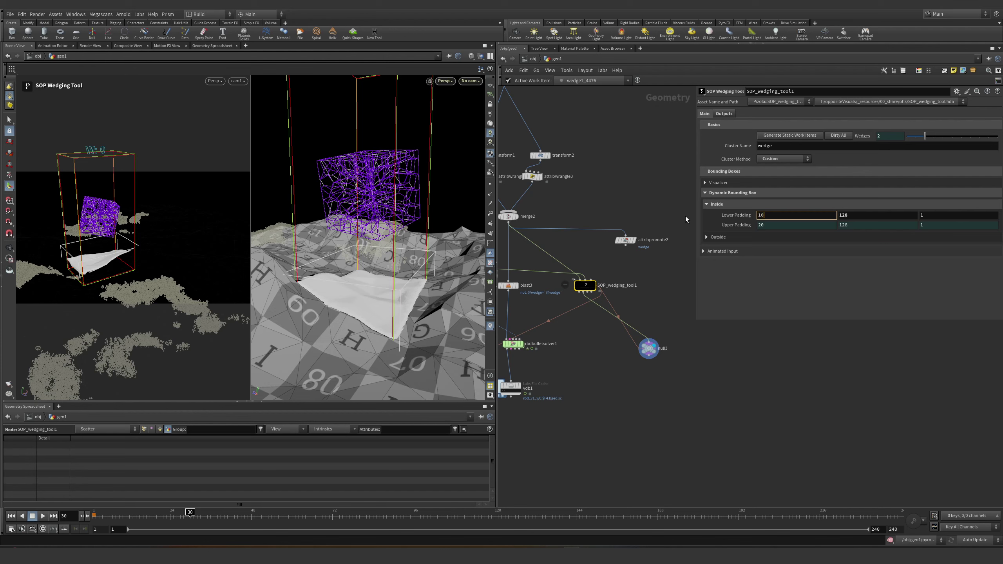
key("Return")
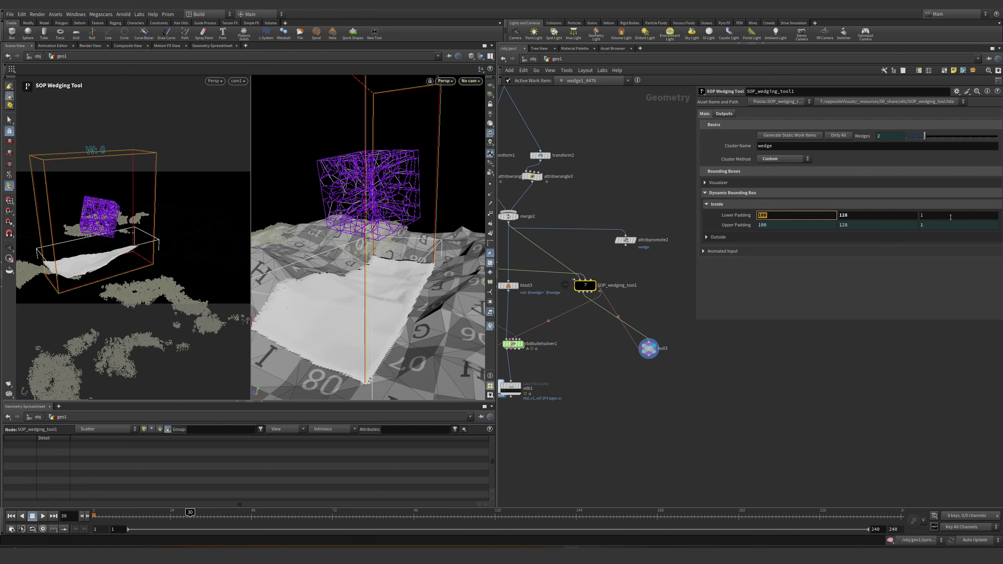
key("Tab")
key("Tab")
type("100")
key("Return")
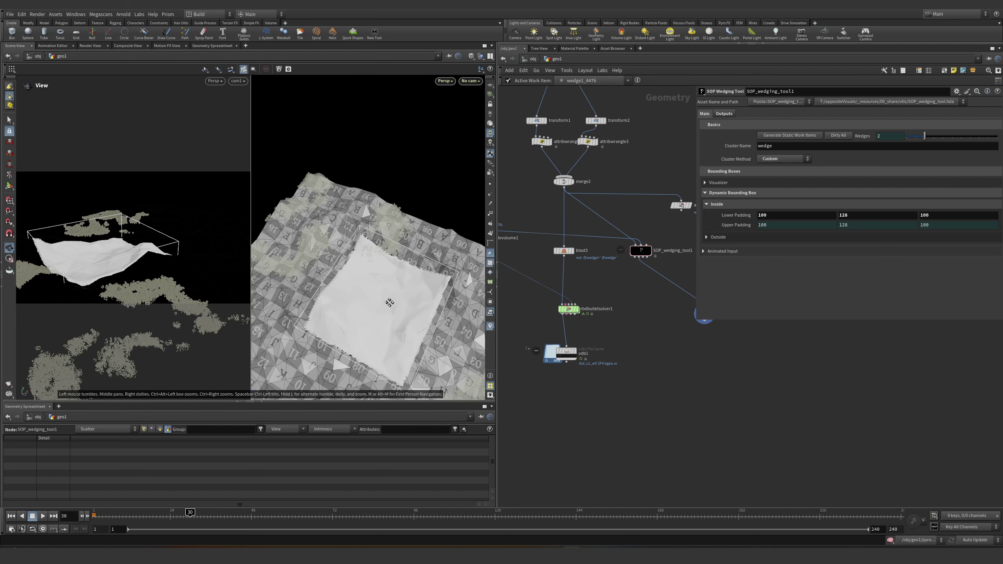
key("Tab")
type("bl")
key("Return")
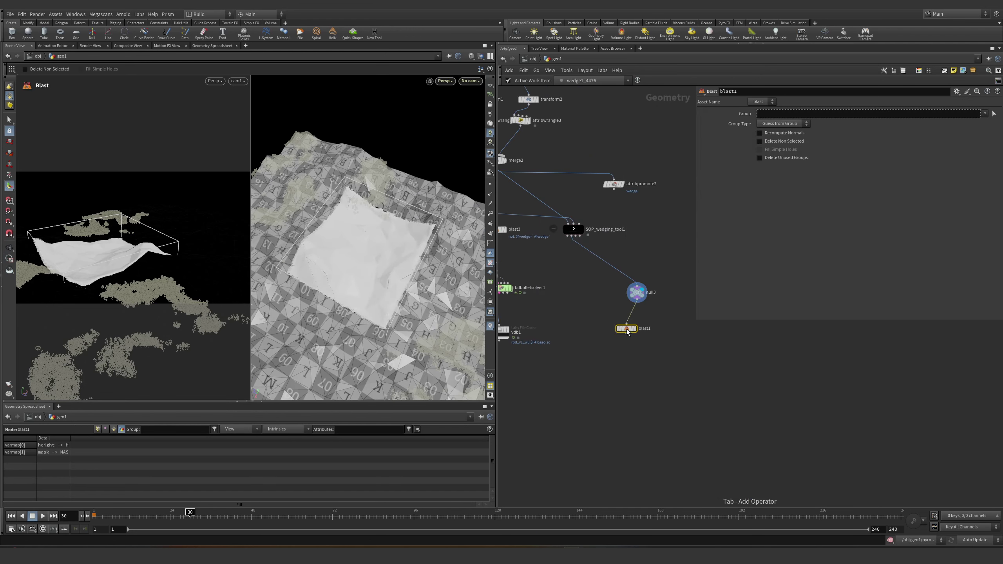
left_click(627, 329)
left_click(985, 113)
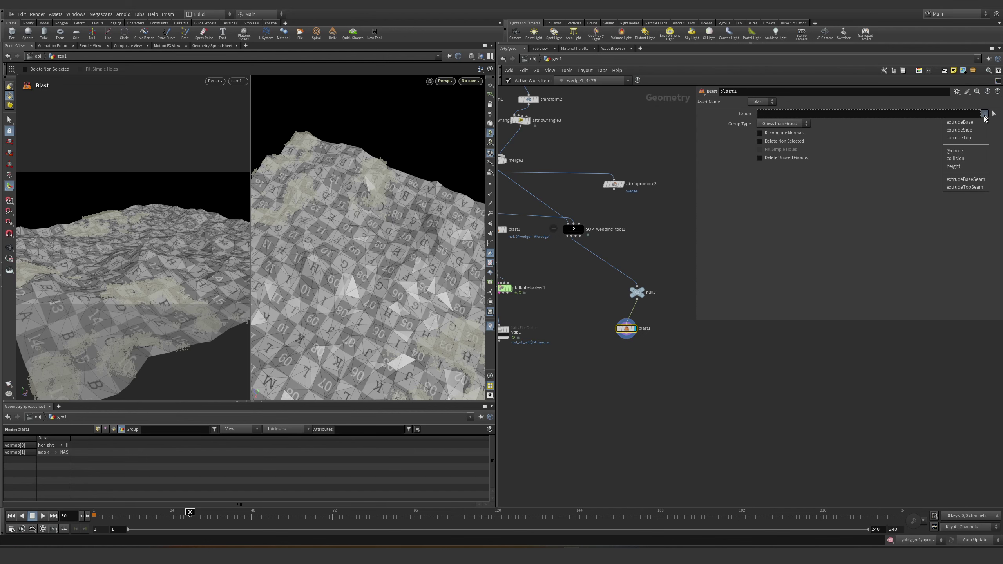
left_click(965, 161)
left_click(759, 141)
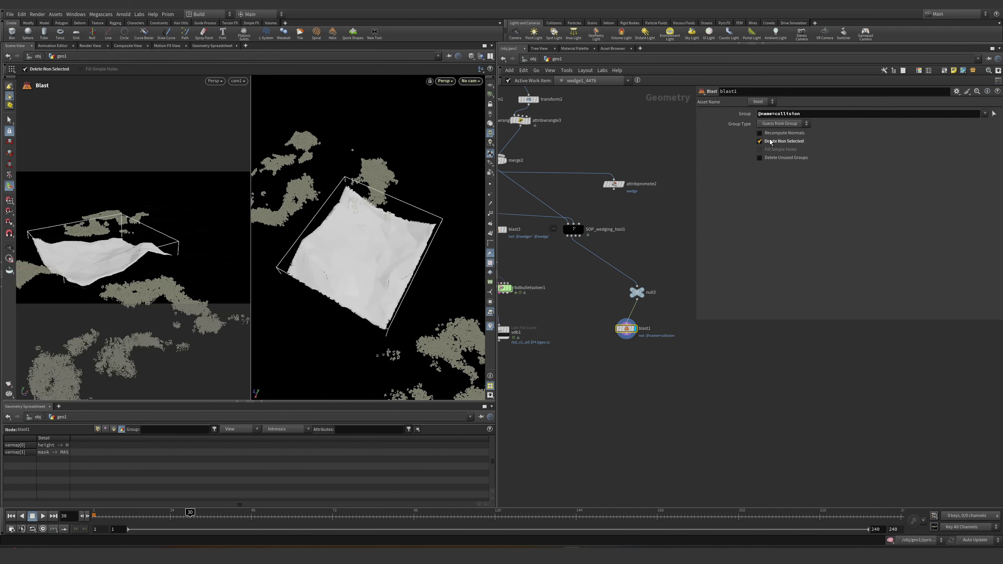
left_click(769, 142)
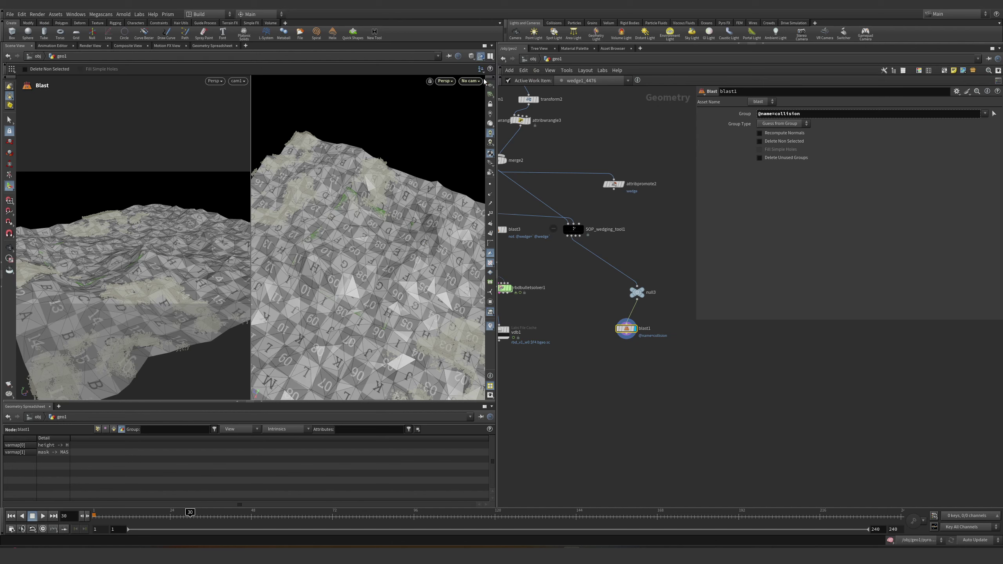
- Hide the other objects in the viewport and wire blast1 into rbdbulletsolver1's Collision Geometry input
scroll(632, 333, "up", 2)
key("Escape")
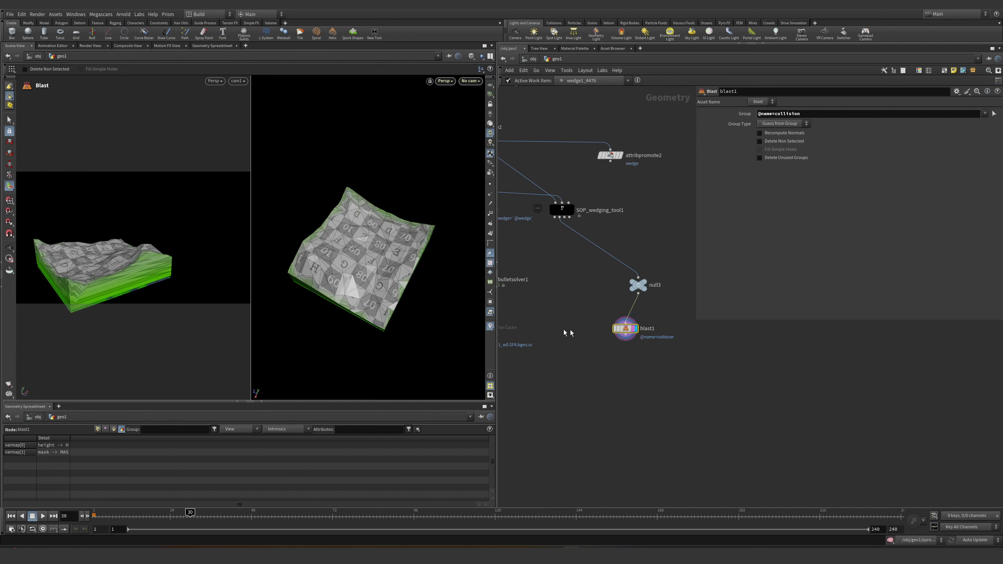
left_click_drag(339, 237, 458, 284)
scroll(597, 305, "down", 3)
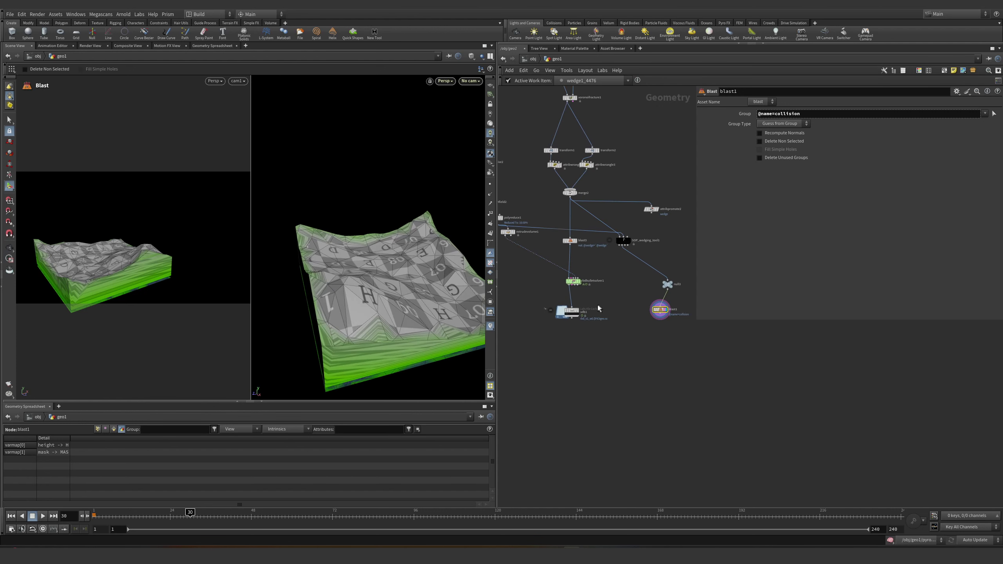
scroll(664, 325, "up", 2)
left_click(677, 327)
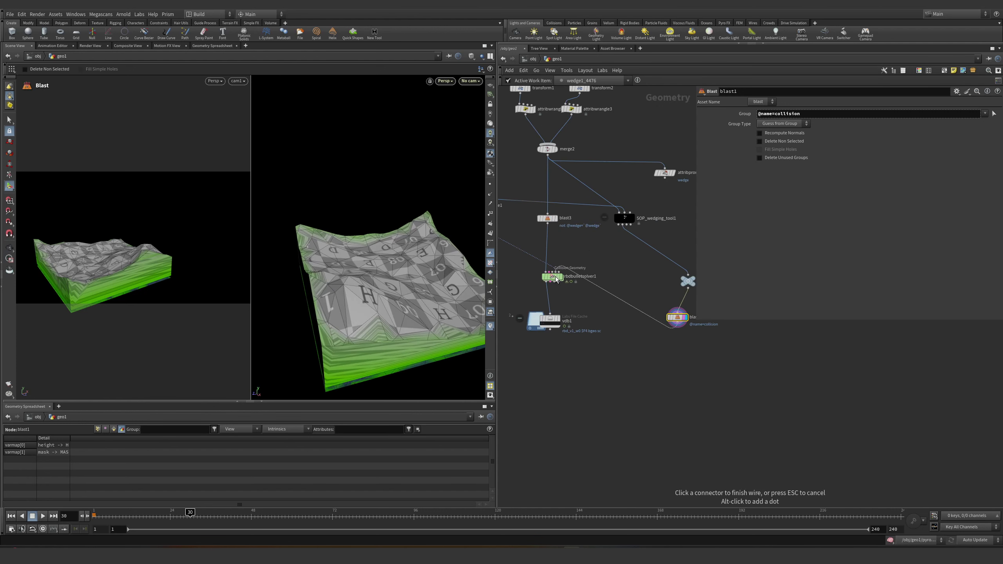
left_click(556, 279)
- Compare the point and polygon counts of blast1, polyreduce1 and extrudevolume1 in their node info
middle_click(682, 322)
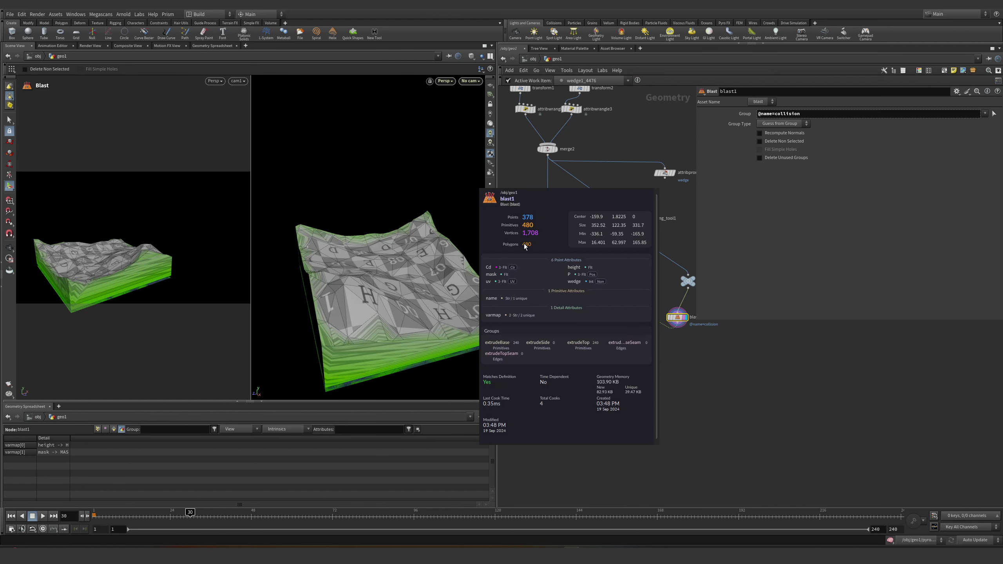
middle_click_drag(614, 301, 672, 340)
middle_click_drag(655, 306, 699, 360)
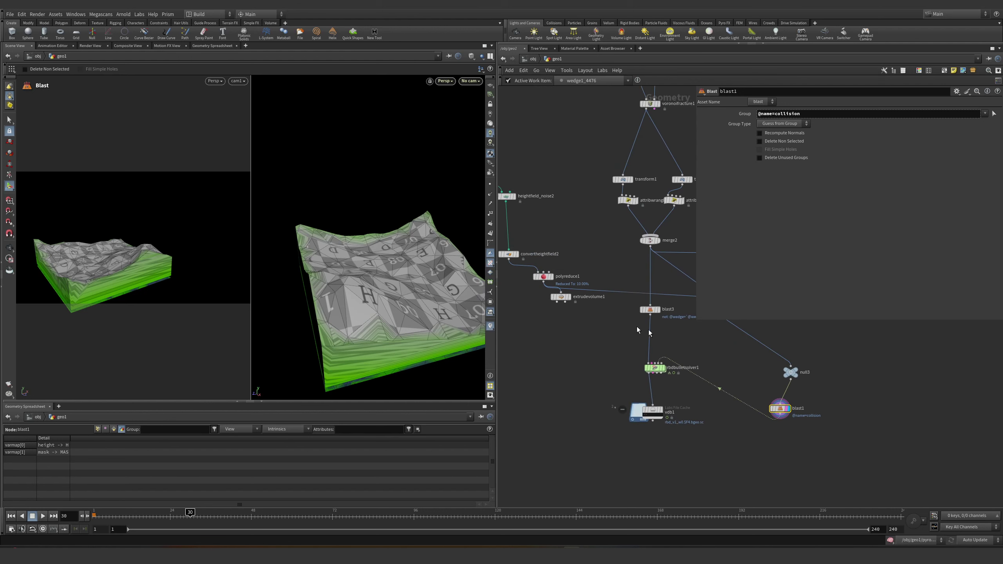
middle_click(544, 277)
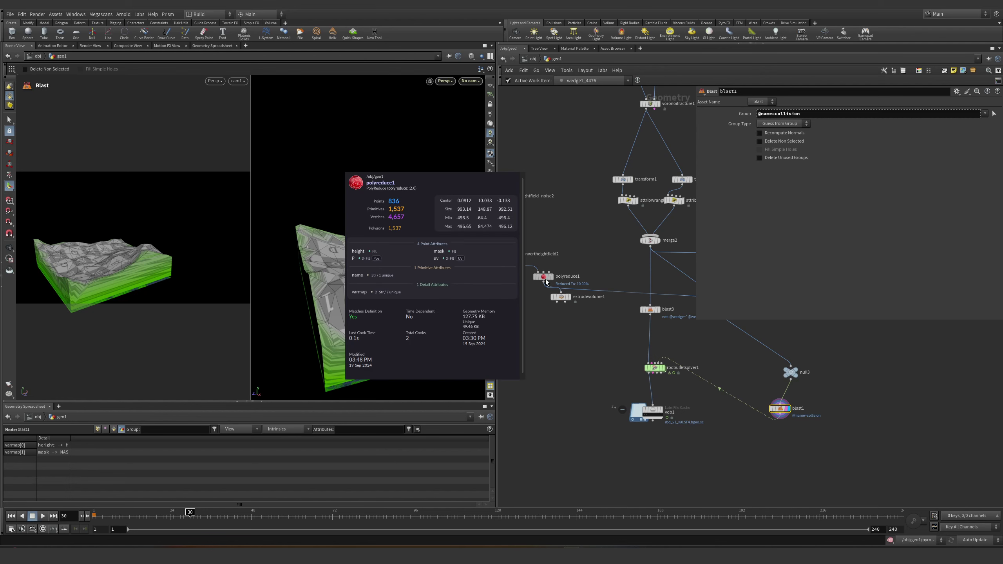
middle_click(557, 305)
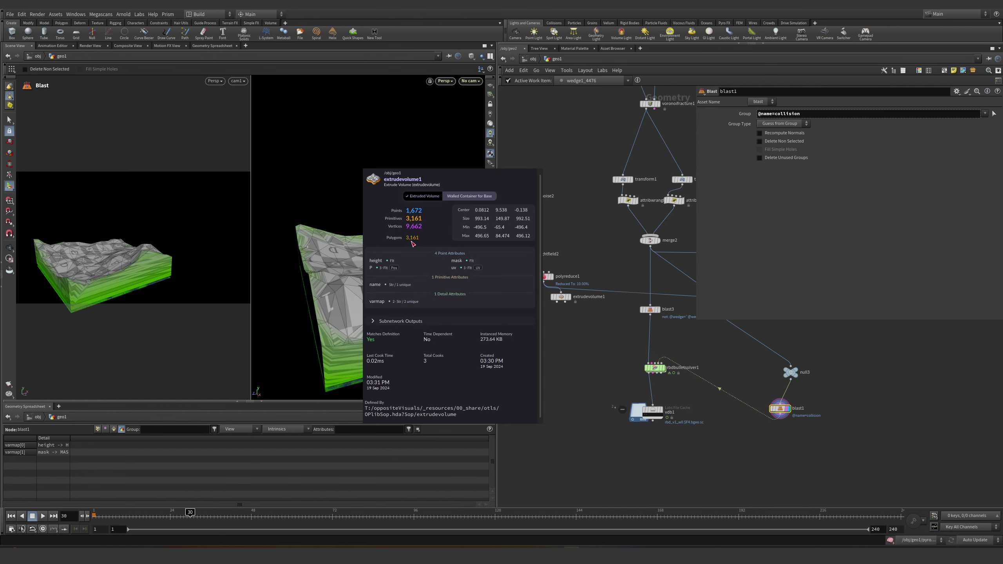
- Feed rbdbulletsolver1's first input from SOP_wedging_tool1 instead of blast3, and display the solver
middle_click_drag(672, 334, 594, 307)
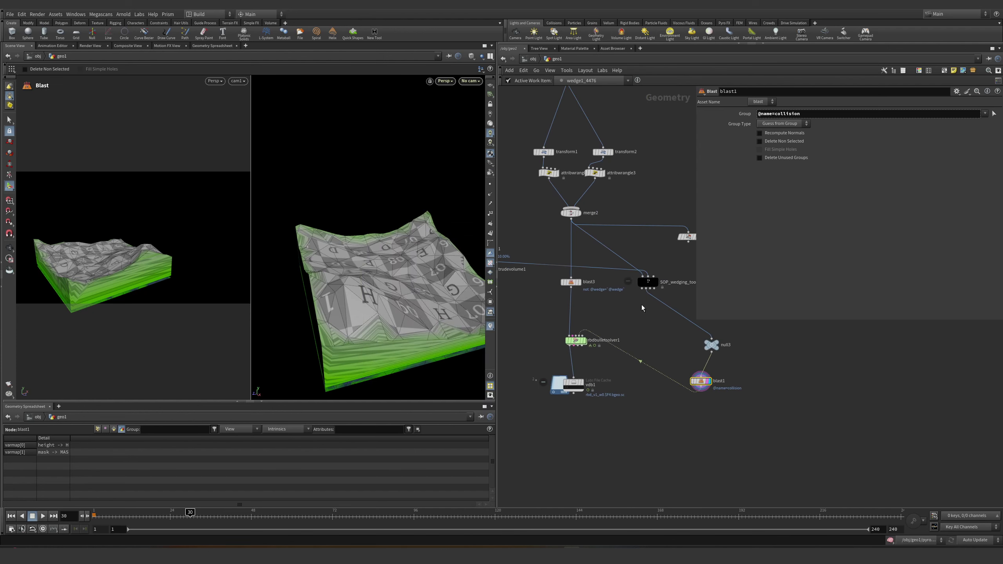
scroll(641, 307, "up", 2)
left_click(576, 351)
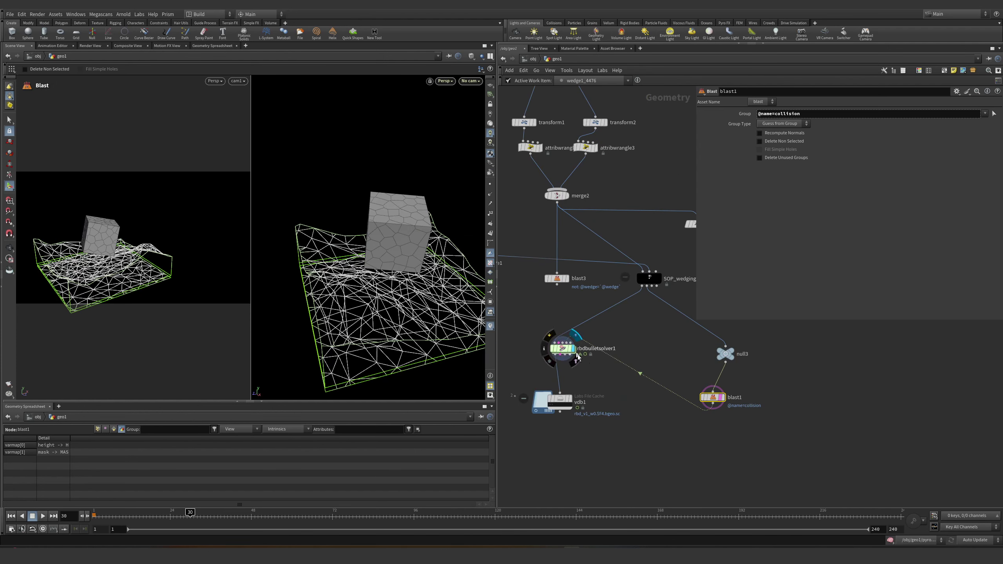
left_click(571, 350)
- Play the rigid-body simulation from frame 1 over the clipped collider, stop it, and select the wedging tool again
double_click(66, 518)
type("1")
key("Return")
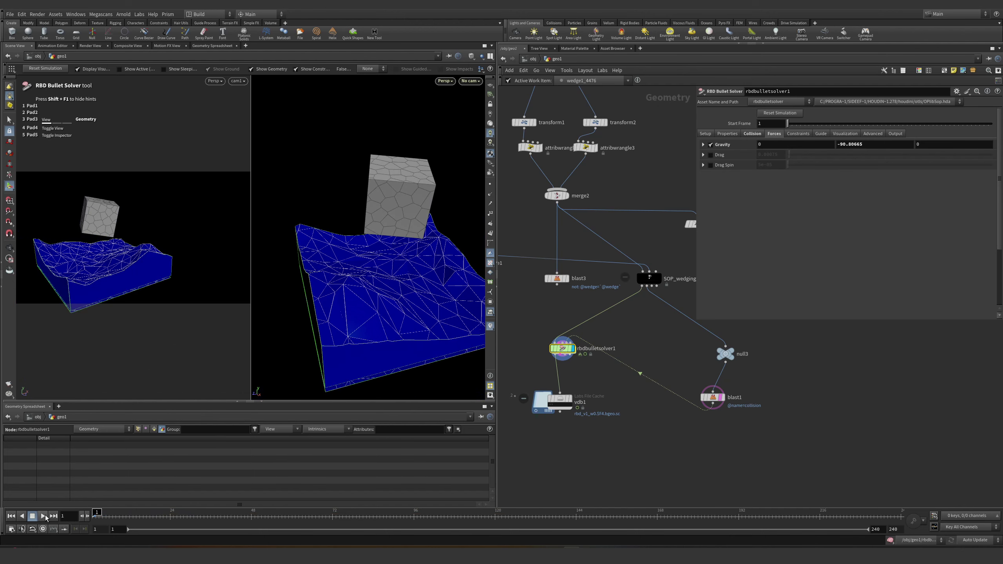
left_click(44, 516)
key("Escape")
left_click_drag(357, 284, 328, 281)
key("Return")
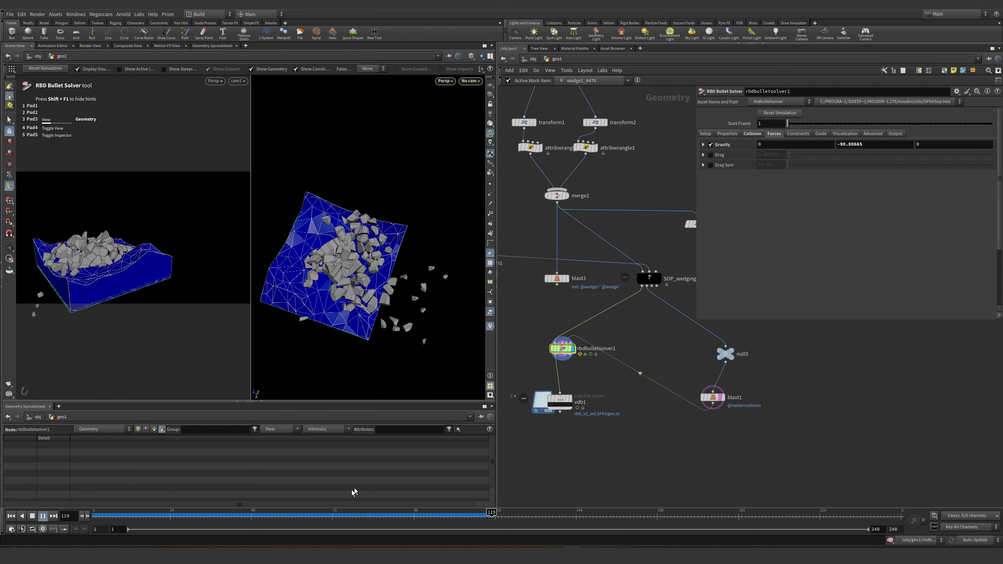
left_click(33, 516)
left_click(649, 278)
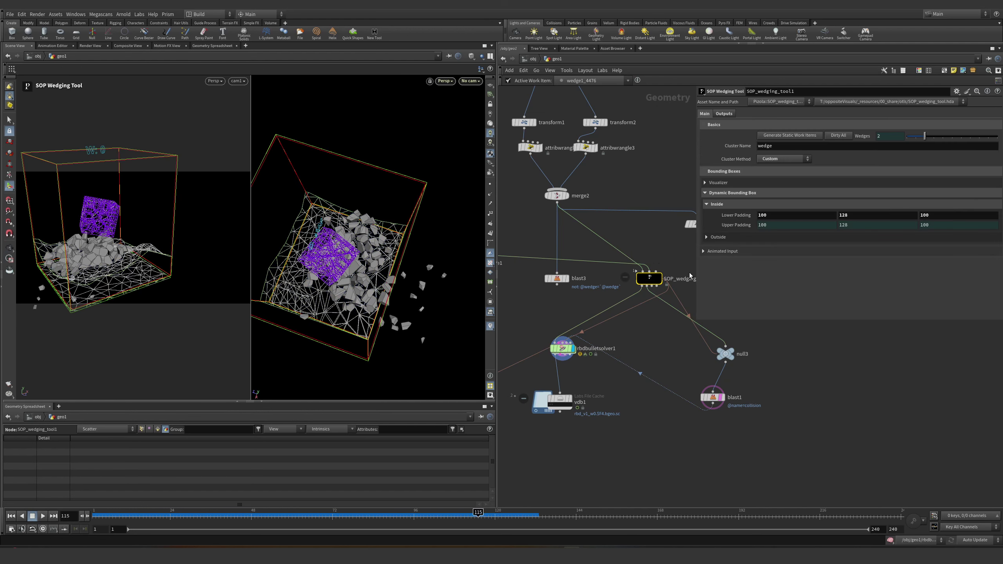
- Set the wedging tool's inside Lower Padding to 200 in the first and third fields
left_click(762, 215)
type("200")
key("Tab")
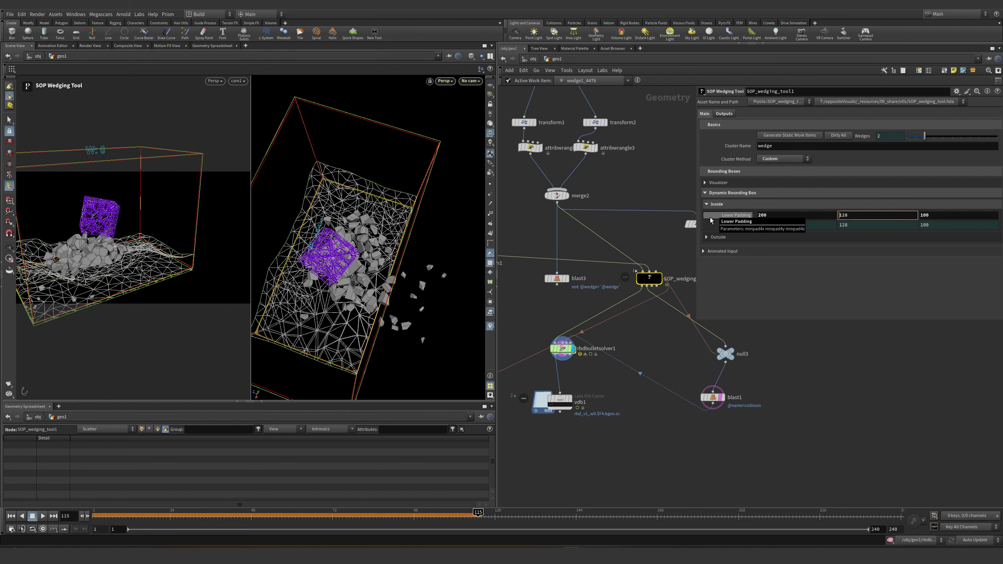
key("Tab")
type("200")
key("Return")
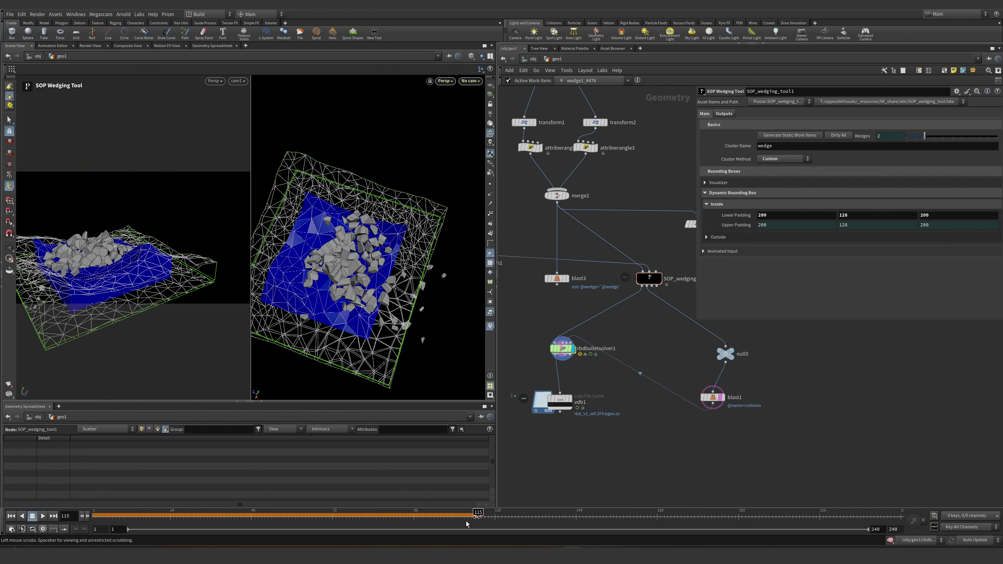
- Play the rigid-body simulation from the first frame over the enlarged collider, stop it, and view the result from a lower angle
left_click(11, 516)
left_click(42, 516)
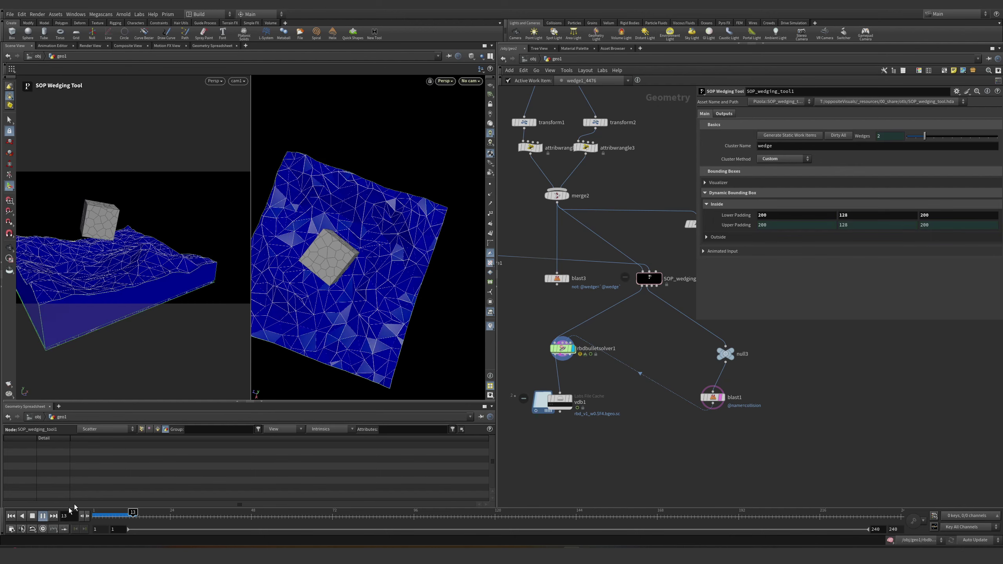
key("Escape")
left_click_drag(358, 229, 398, 445)
key("Return")
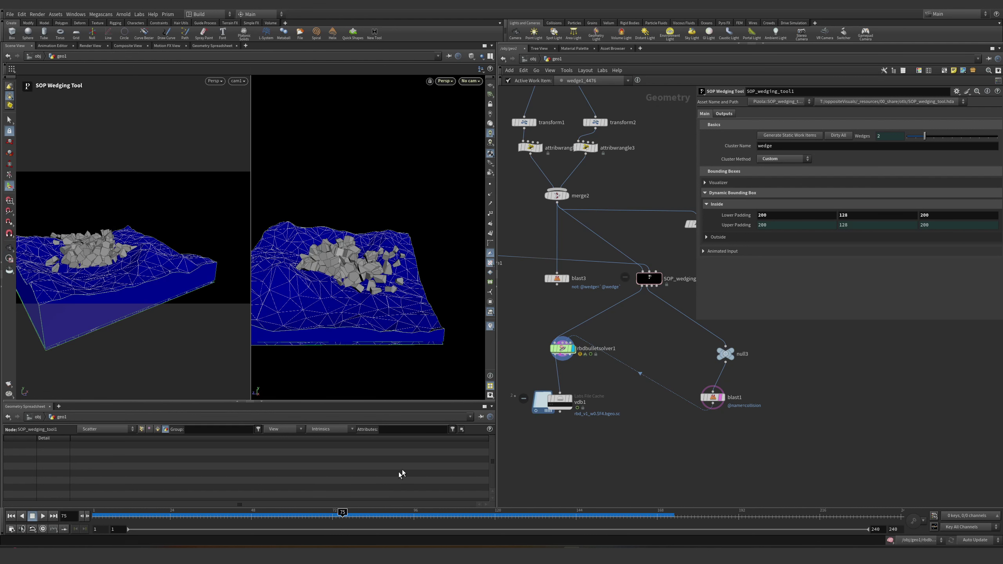
- Select SOP_wedging_tool1 and narrow the parameter pane to uncover more of the node network
scroll(567, 403, "down", 3)
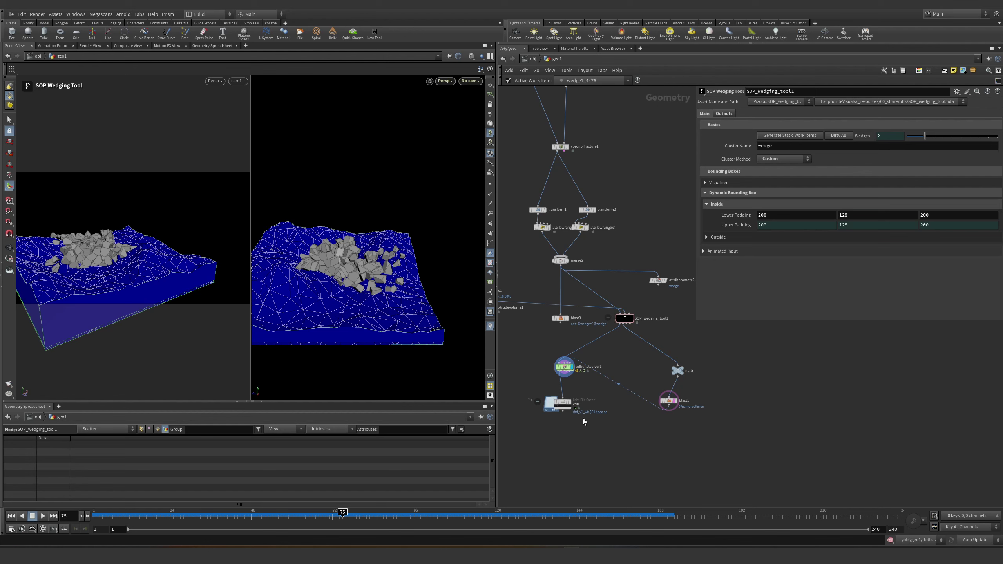
left_click_drag(562, 402, 562, 416)
scroll(596, 387, "down", 3)
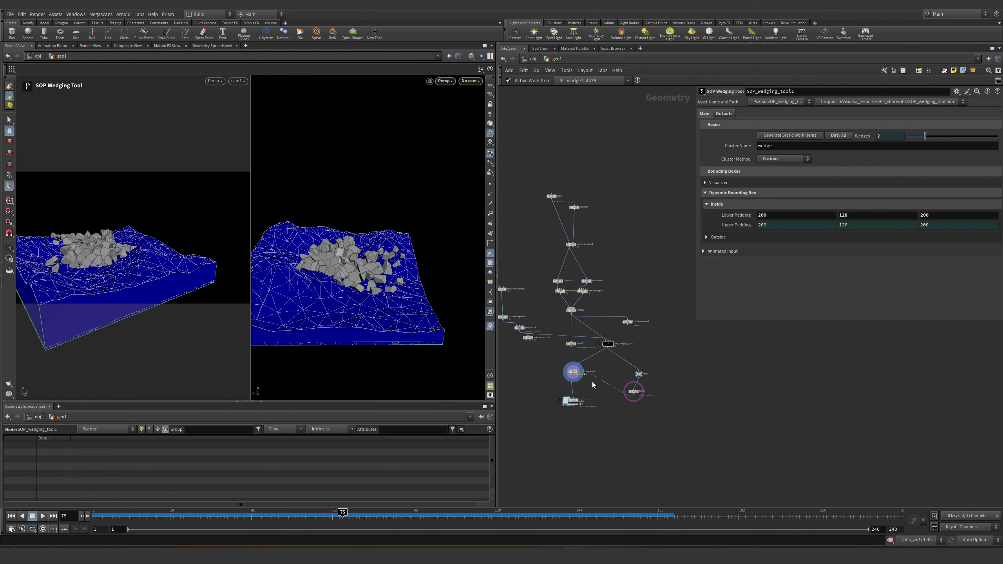
left_click(605, 344)
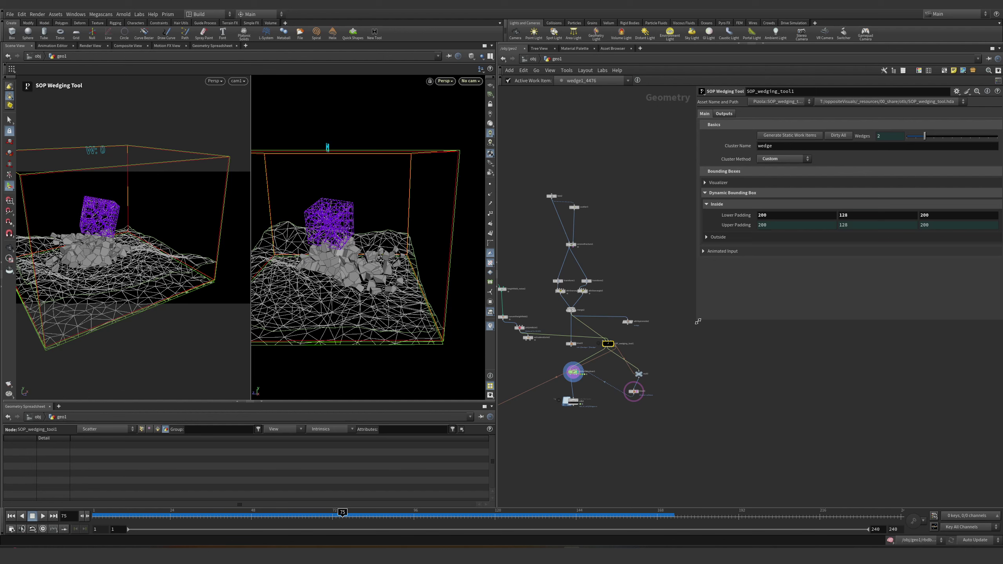
left_click_drag(697, 321, 758, 310)
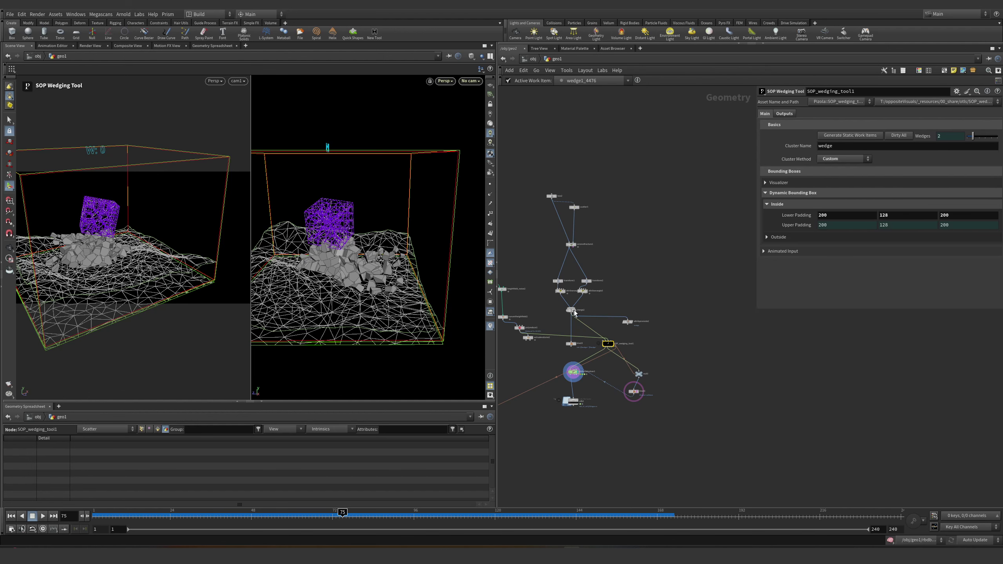
- Add a Grid node in the empty space beside the fracture network and display it
scroll(575, 313, "up", 5)
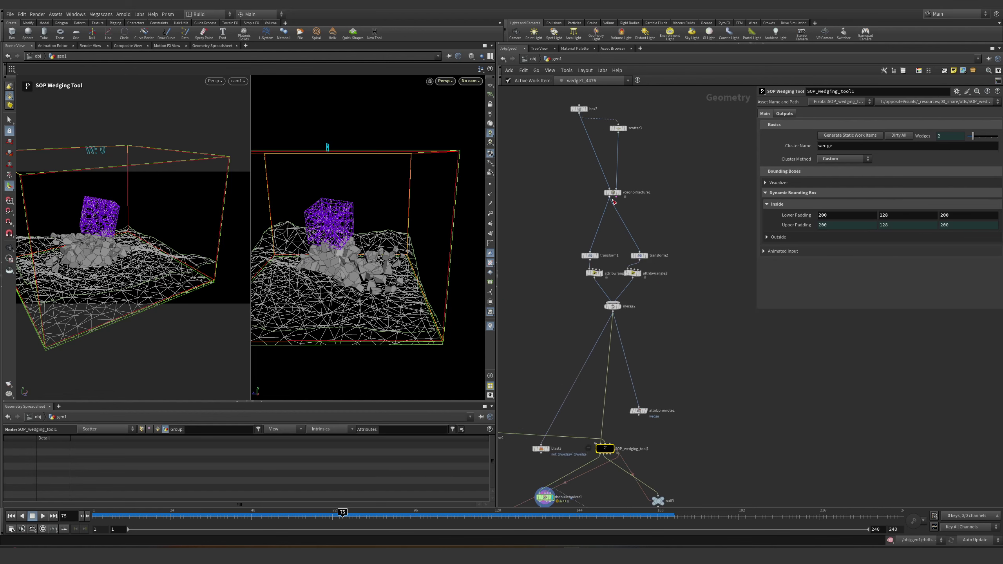
scroll(613, 198, "up", 5)
key("Tab")
type("s")
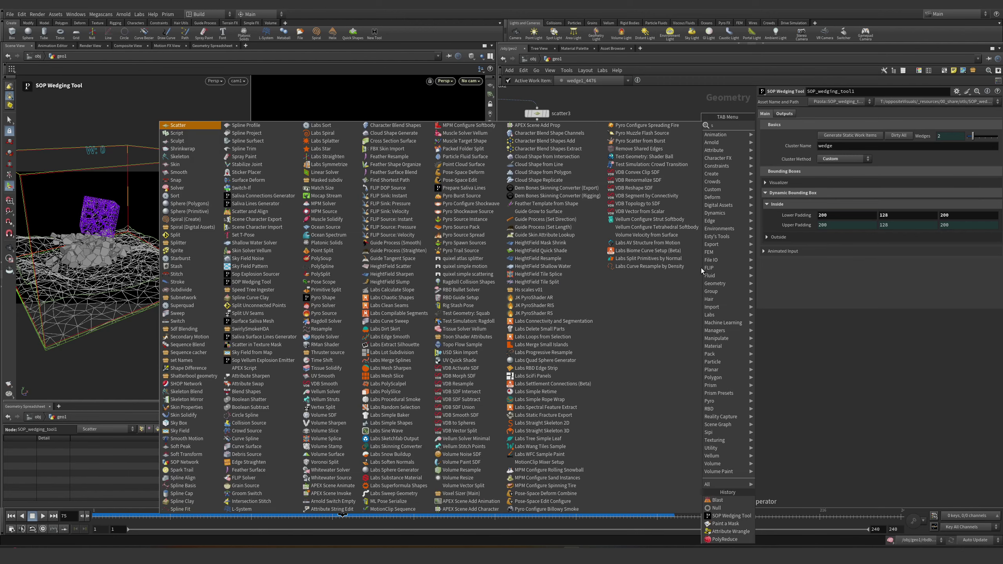
key("BackSpace")
type("grid")
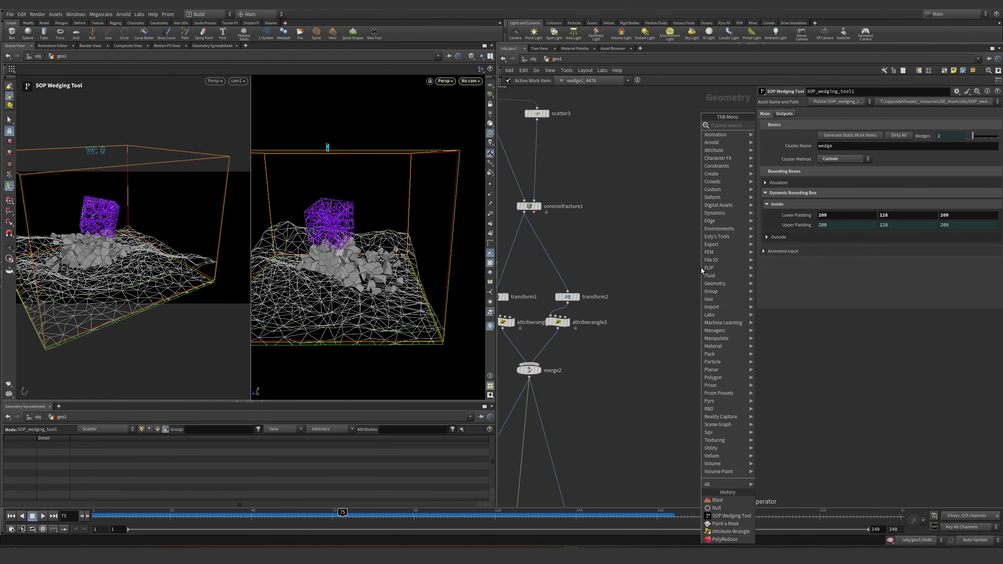
key("Return")
left_click(700, 269)
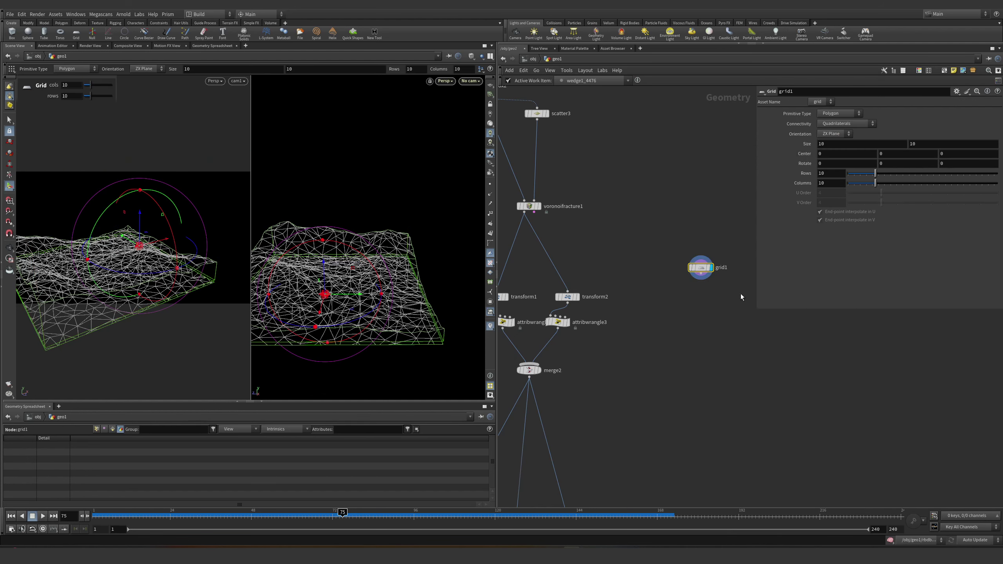
key("Return")
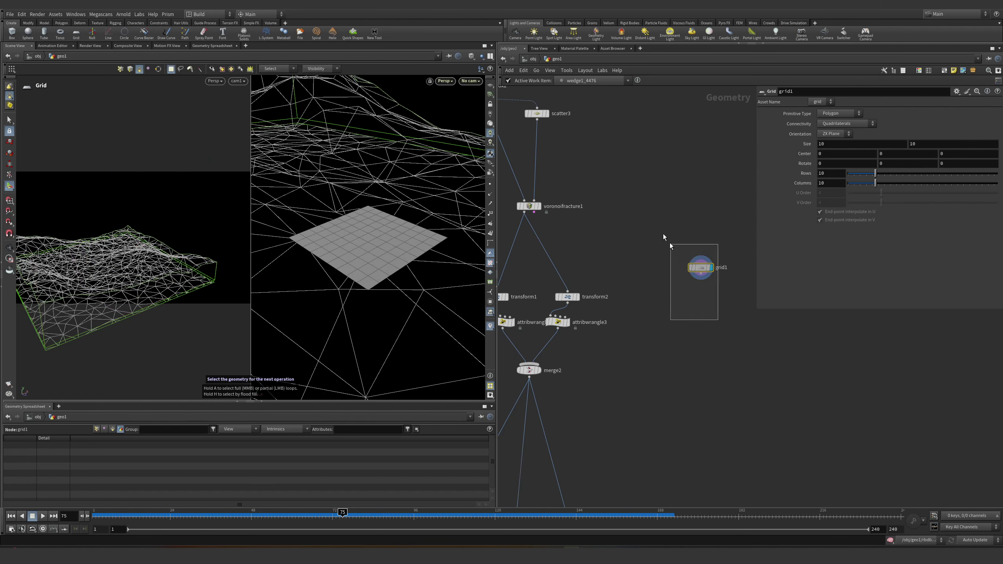
- Display convertheightfield2 and polyreduce1 in turn to view the terrain before and after reduction
scroll(671, 257, "down", 3)
middle_click_drag(671, 257, 623, 342)
scroll(623, 341, "up", 3)
left_click(615, 338)
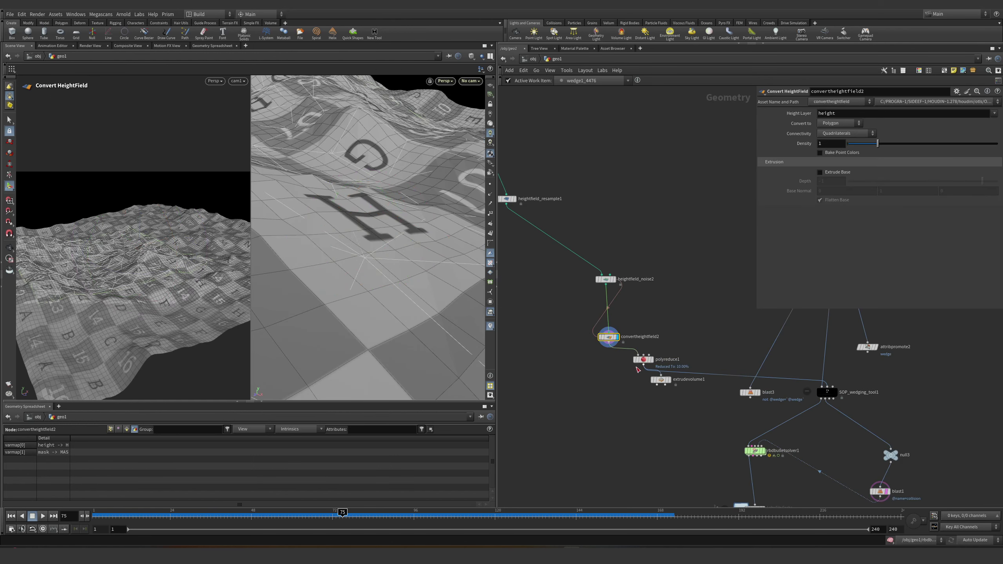
scroll(618, 368, "up", 3)
scroll(619, 368, "up", 2)
left_click(711, 353)
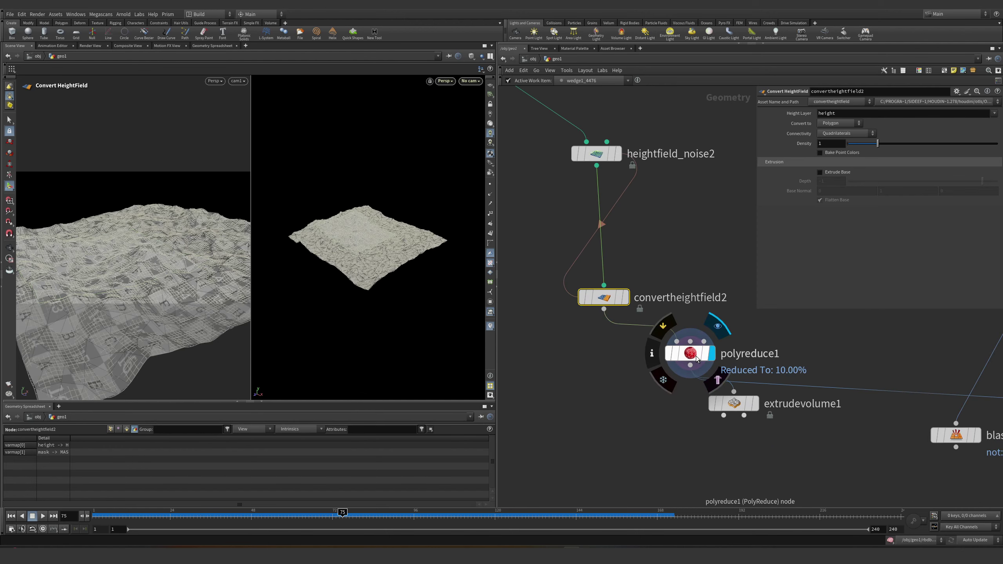
- Add a Scatter node fed by polyreduce1's output
left_click(687, 353)
key("Tab")
type("scatter")
key("Return")
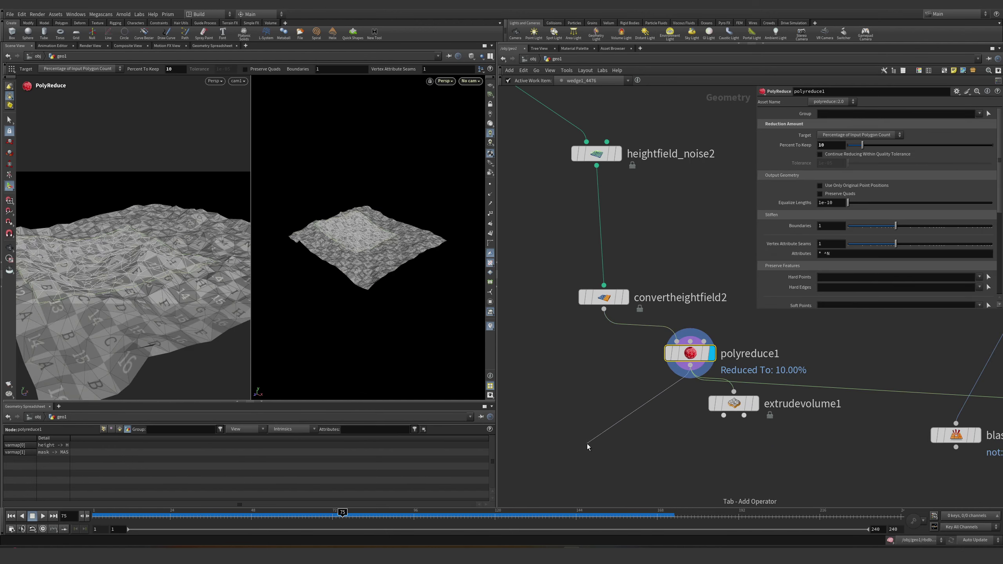
left_click(587, 444)
- Add a VDB from Particles node wired after scatter4
middle_click_drag(622, 464, 607, 382)
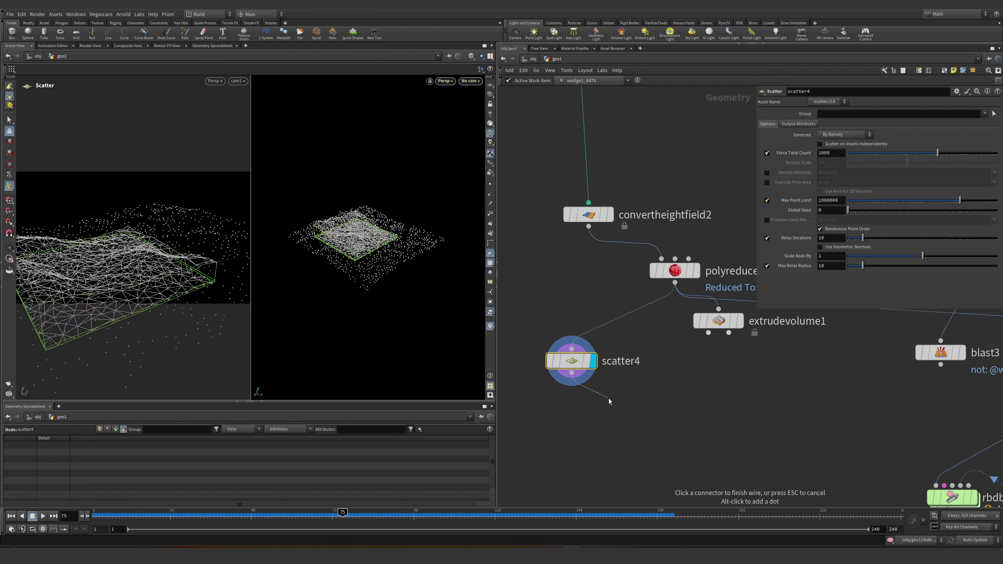
key("Tab")
type("vdb from")
key("Down")
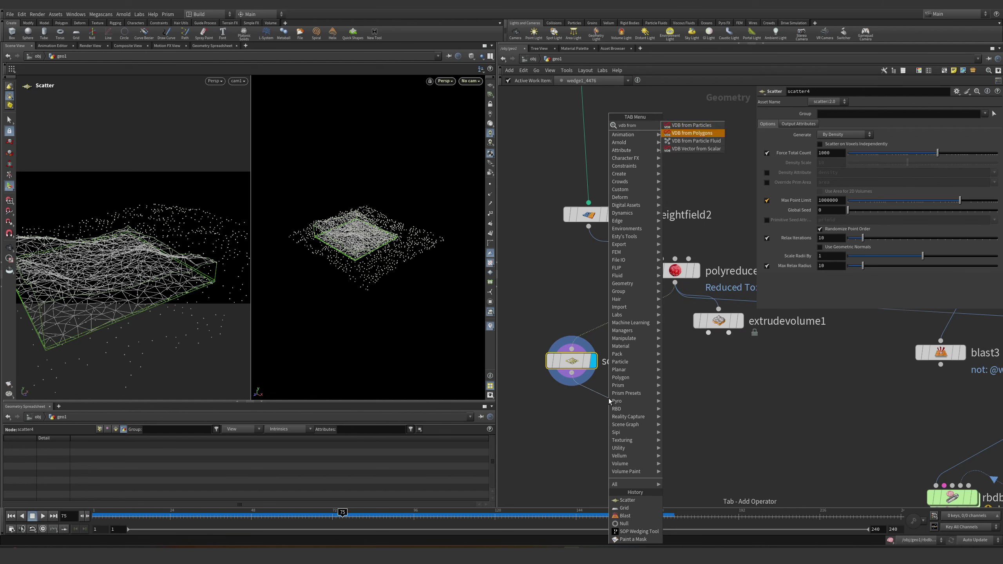
key("Up")
key("Return")
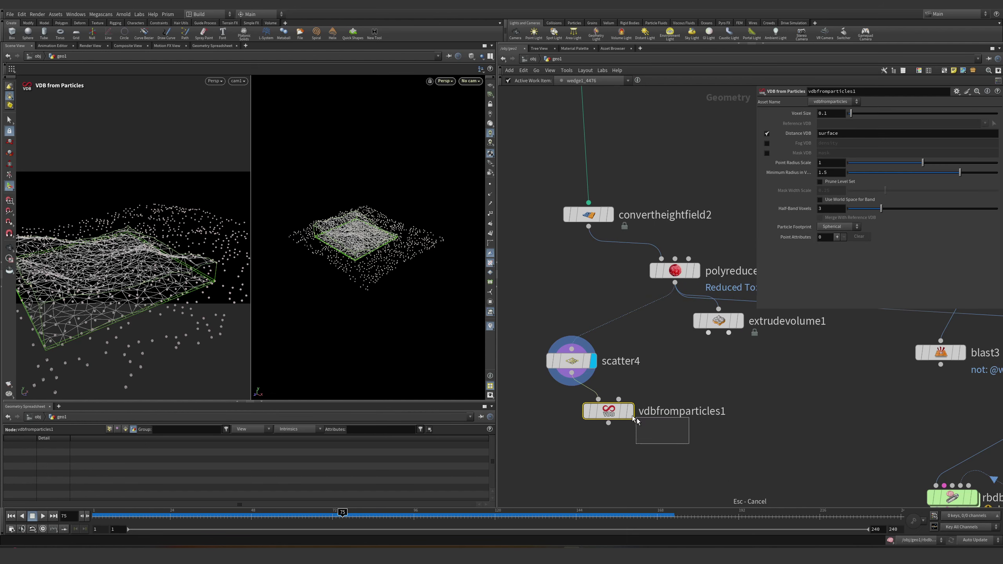
- Set vdbfromparticles1's Voxel Size to 4 and Point Radius Scale to 30, and display the node
type("4")
key("Return")
left_click(631, 411)
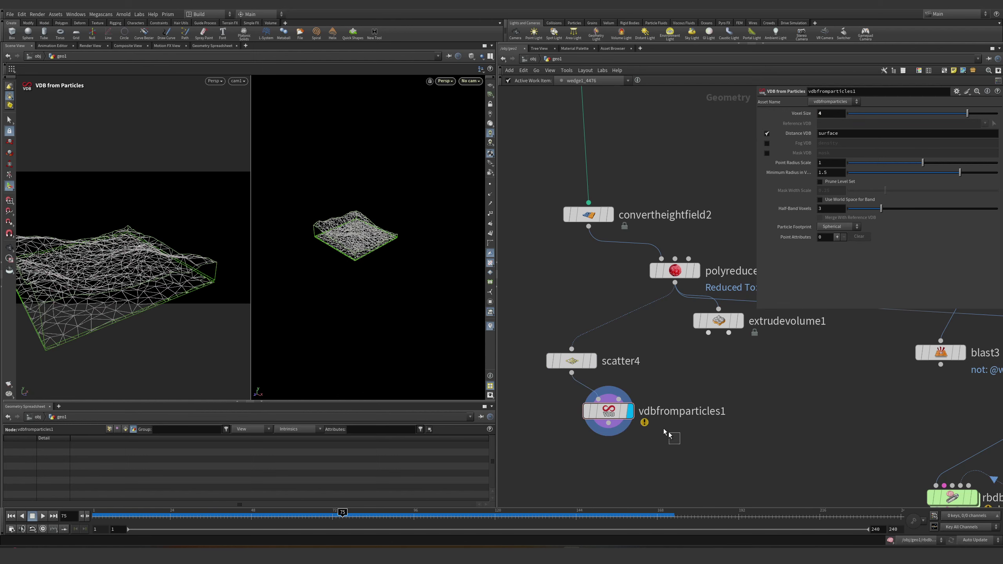
middle_click_drag(828, 146, 857, 145)
- Move vdbfromparticles1 away from scatter4 and feed its input from the existing point branch of the first heightfield instead
scroll(638, 361, "down", 8)
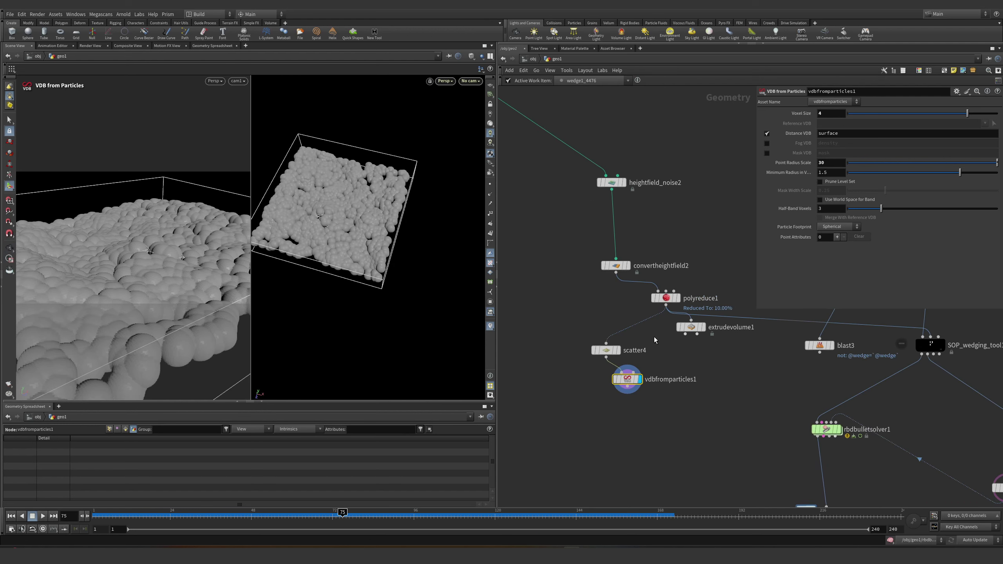
left_click(630, 382)
left_click_drag(630, 374, 549, 399)
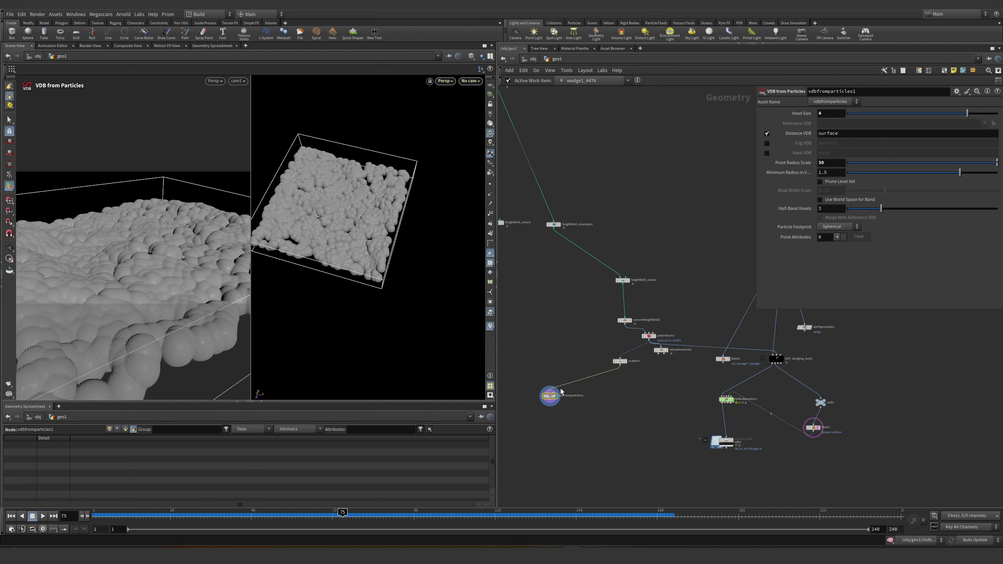
scroll(808, 405, "down", 3)
middle_click_drag(629, 380, 552, 241)
scroll(603, 303, "up", 4)
left_click(618, 322)
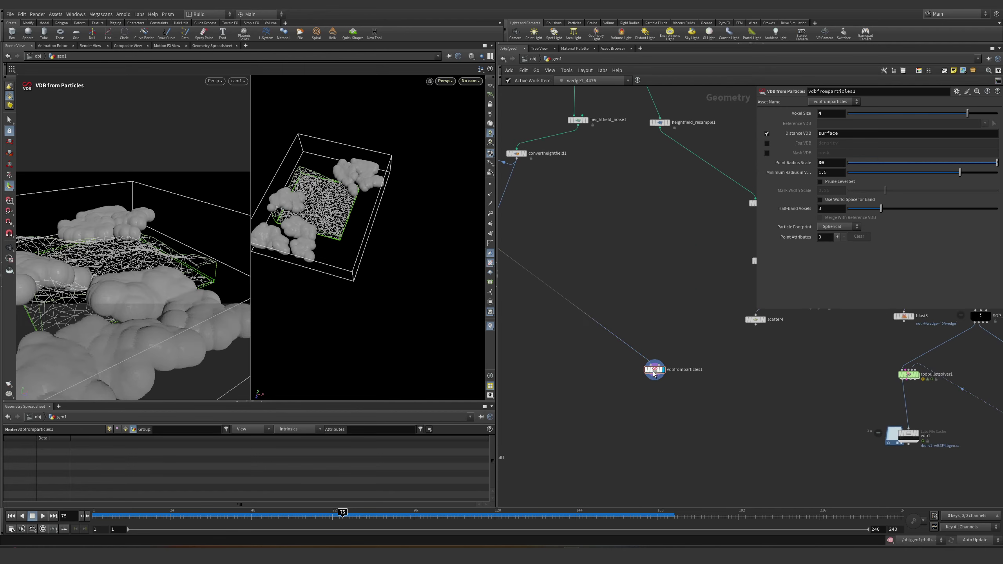
- Add a Convert VDB node after vdbfromparticles1, display it, and set Convert To to Polygons
left_click_drag(651, 377, 697, 344)
key("Tab")
type("conver")
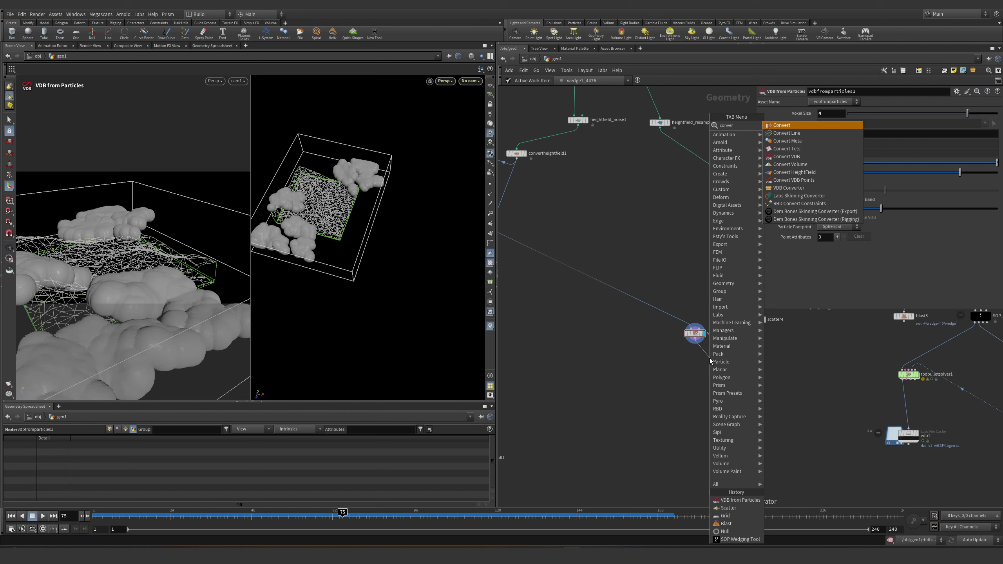
type("t vdb")
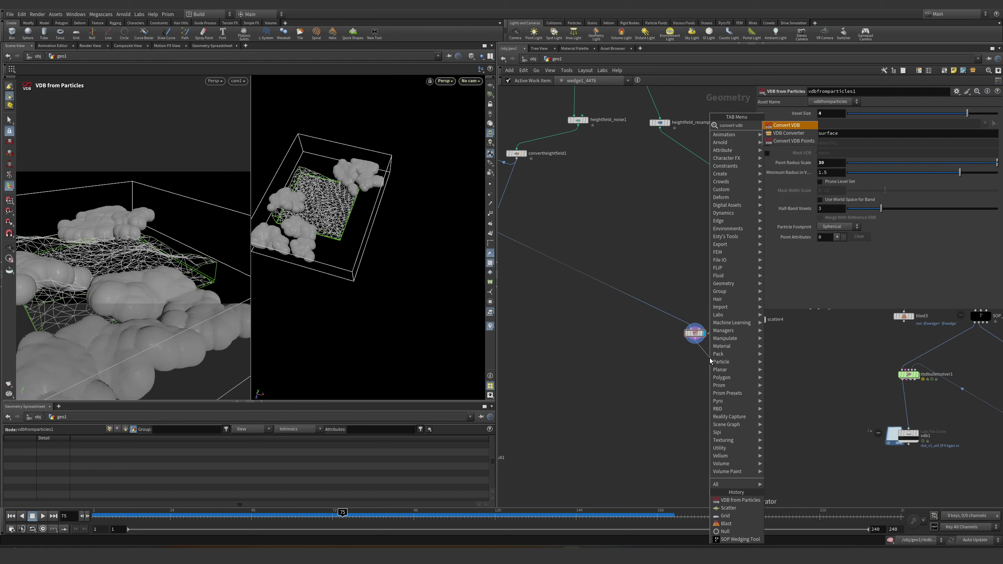
key("Return")
left_click(710, 358)
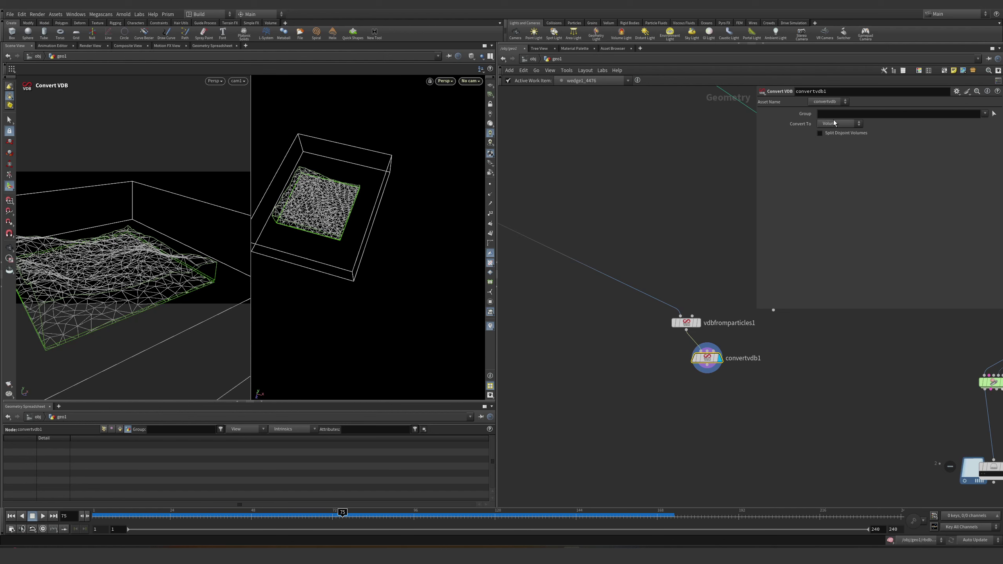
left_click(837, 124)
left_click(833, 145)
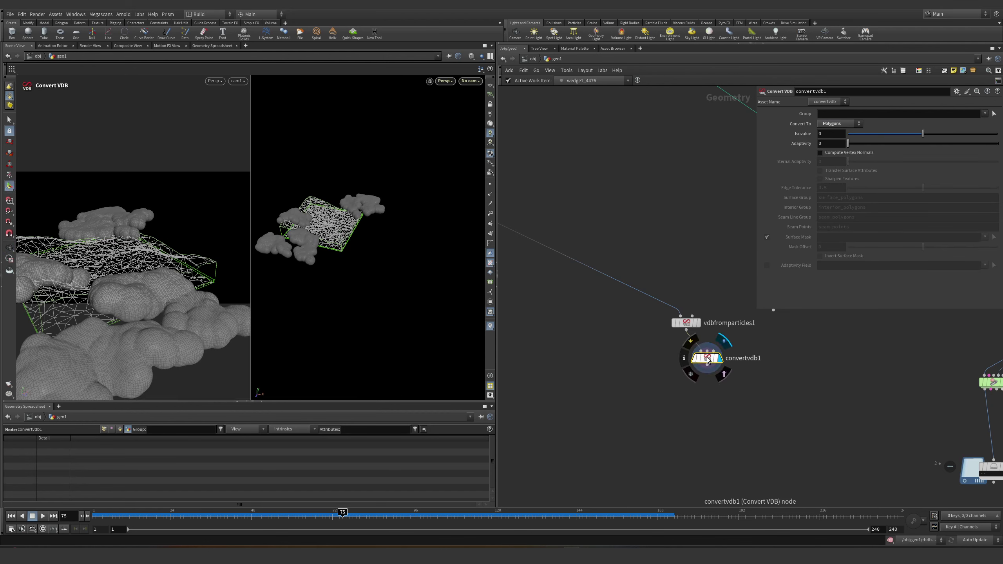
- Try voxel sizes 2 and 1 on vdbfromparticles1, checking convertvdb1's geometry counts in its node info
middle_click(707, 358)
left_click(687, 322)
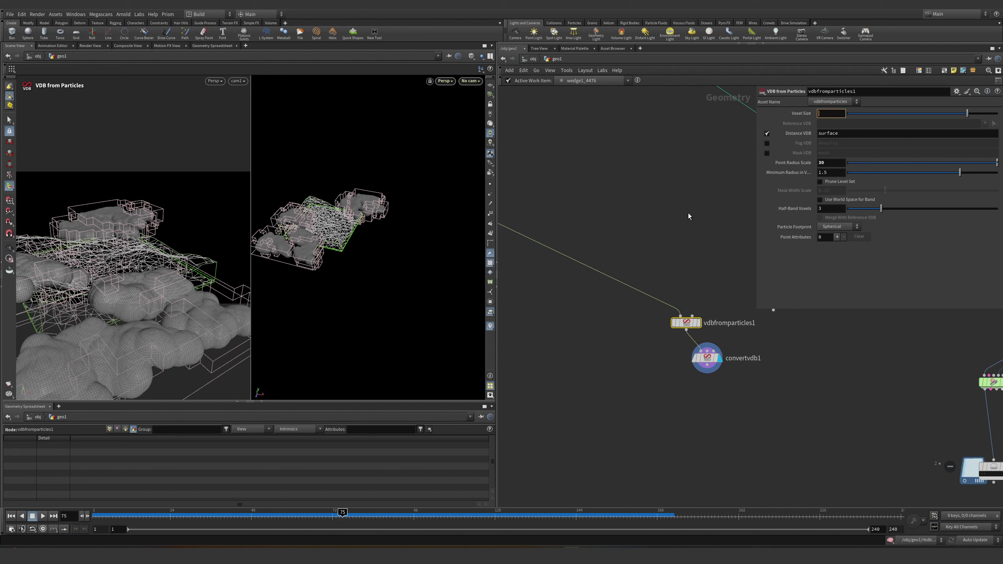
type("2")
key("Return")
middle_click(707, 363)
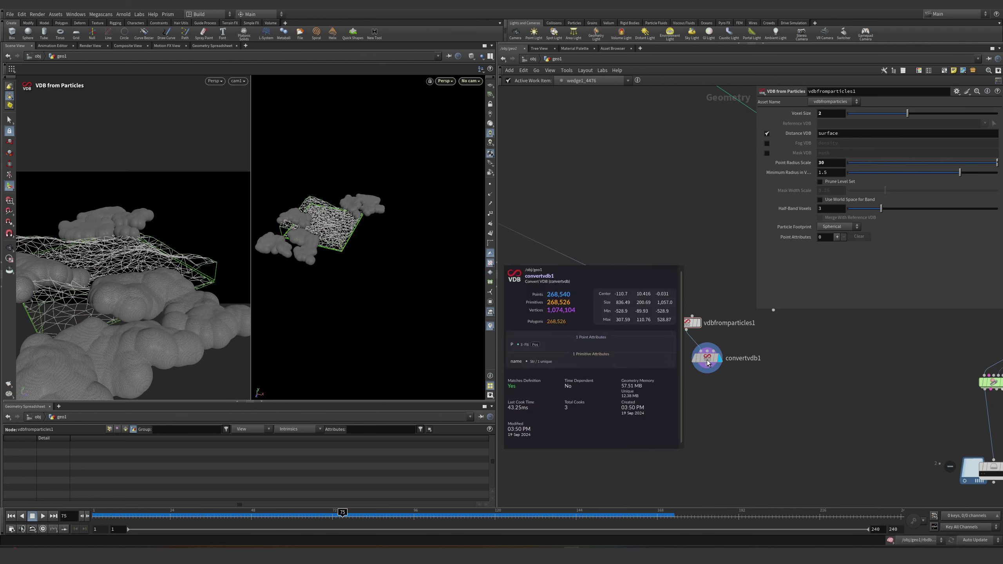
key("ctrl+z")
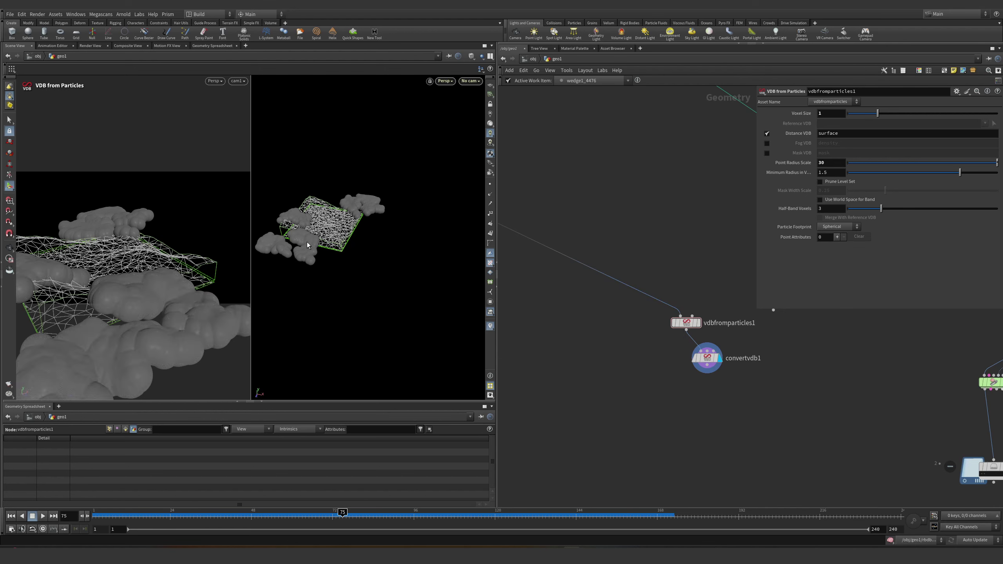
scroll(277, 253, "up", 5)
middle_click(706, 358)
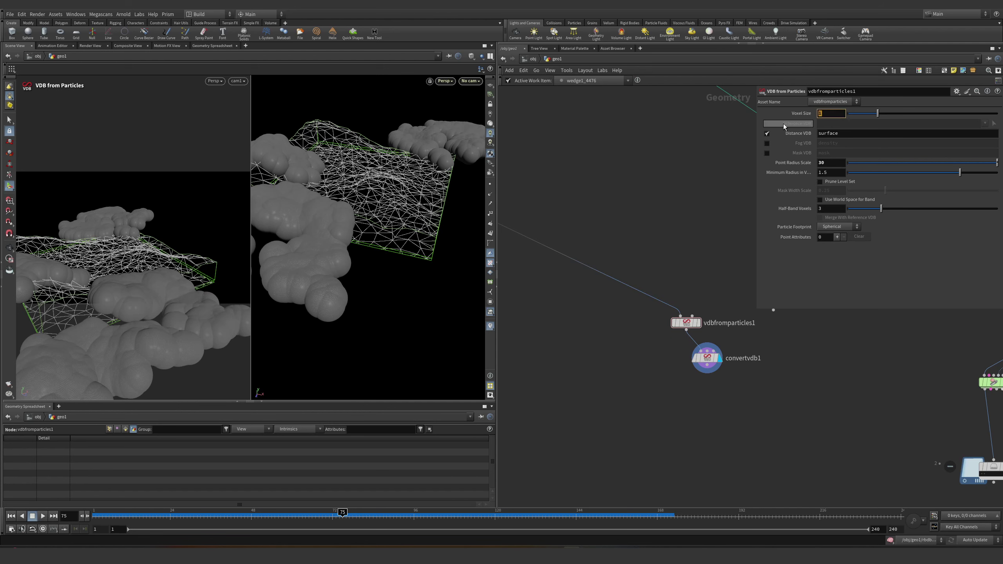
- Set vdbfromparticles1's Voxel Size to 0.5 and inspect the mesh density and node info of convertvdb1
type(".5")
key("Return")
left_click_drag(707, 356, 716, 361)
scroll(336, 300, "up", 10)
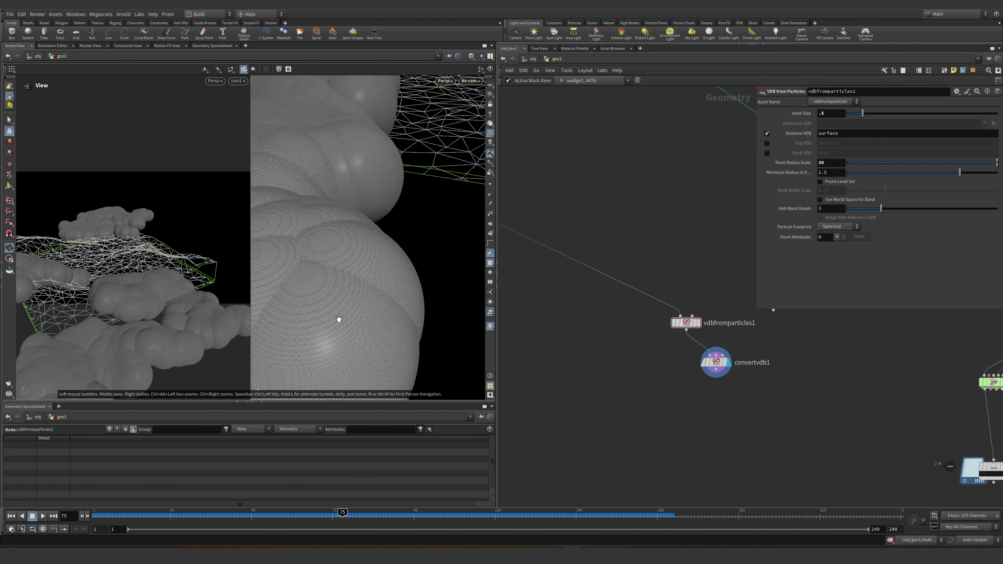
middle_click(720, 368)
- Add a PolyReduce node wired to convertvdb1's output
scroll(720, 368, "down", 5)
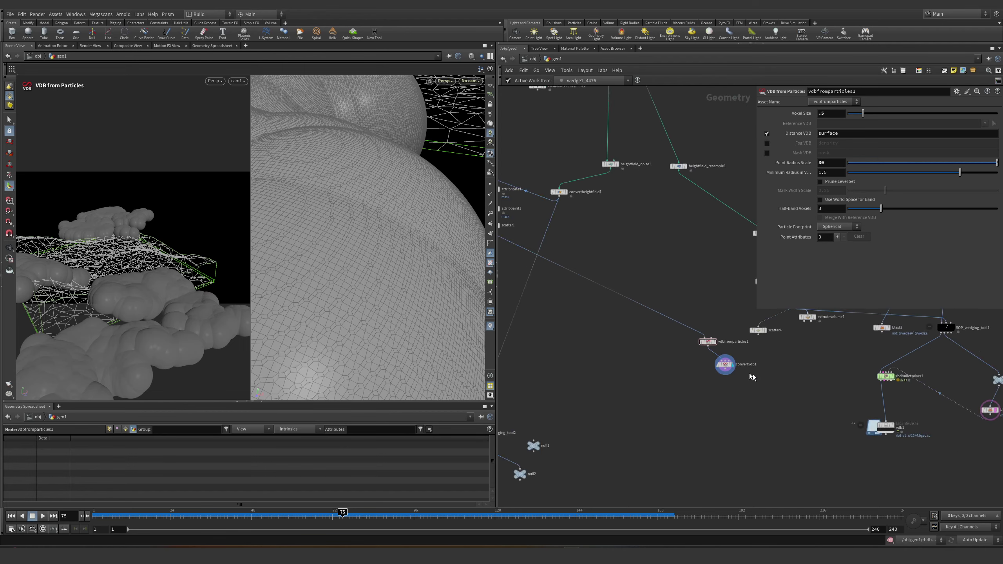
left_click(594, 339)
left_click(614, 367)
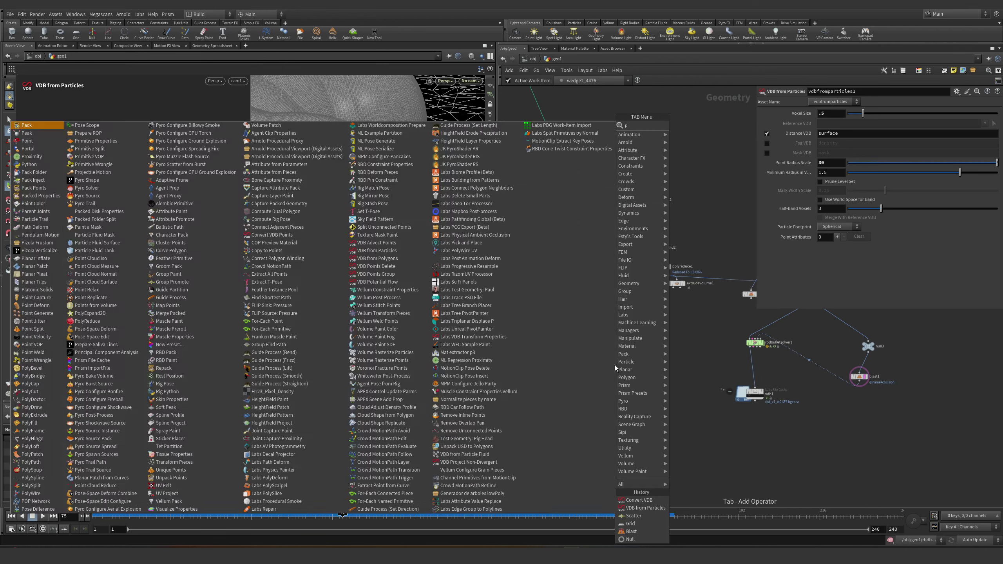
key("Escape")
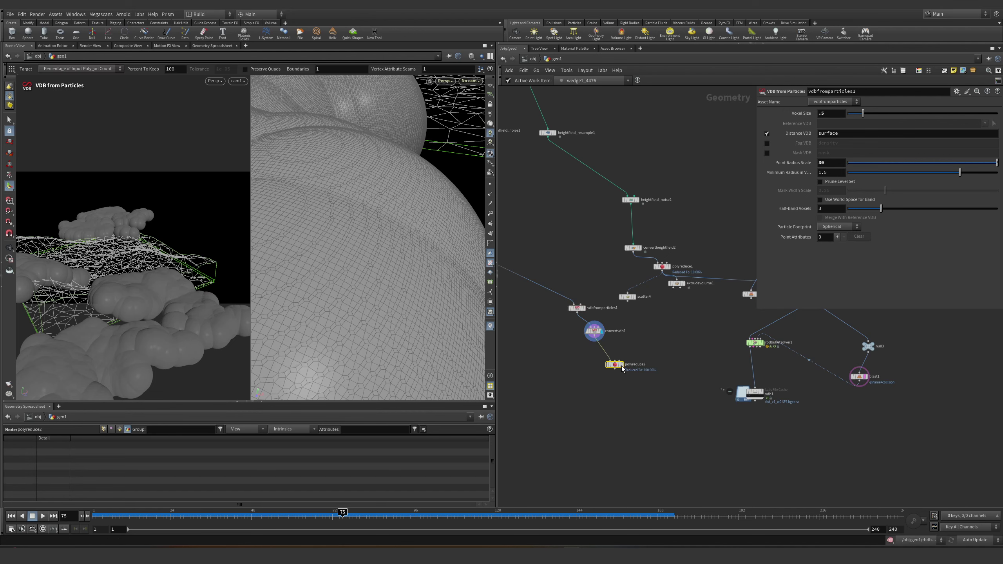
- Display polyreduce2, set its Percent To Keep to 10, and interrupt the cook
left_click(621, 368)
scroll(621, 368, "up", 2)
key("Escape")
left_click_drag(389, 270, 343, 276)
type("10")
key("Return")
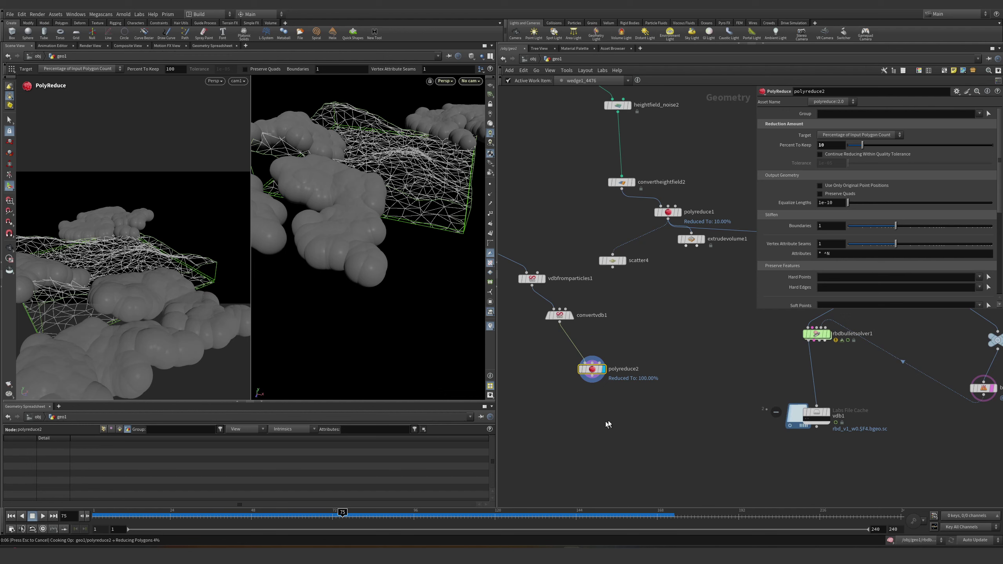
key("Escape")
scroll(632, 376, "down", 3)
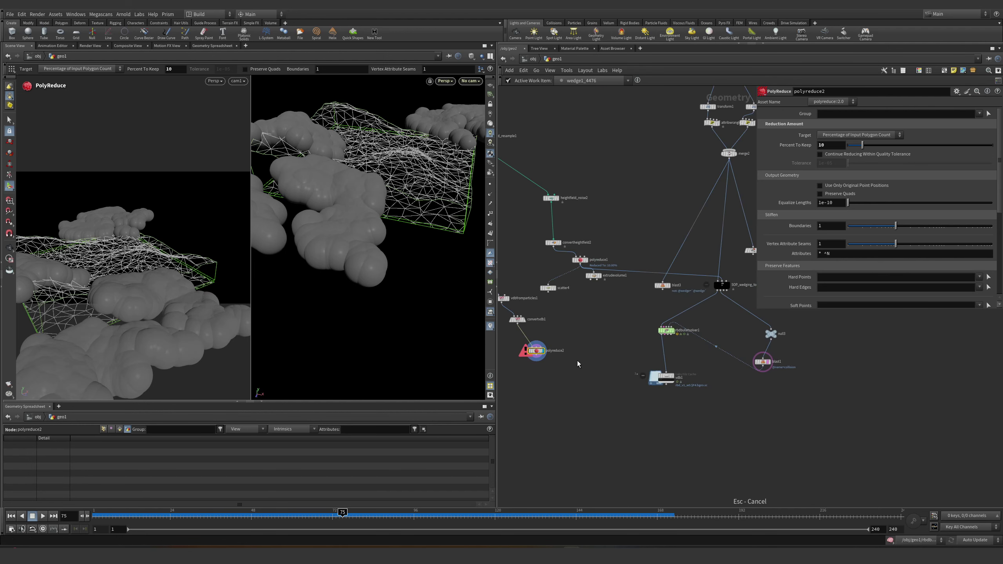
middle_click_drag(578, 364, 556, 372)
left_click_drag(513, 367, 571, 382)
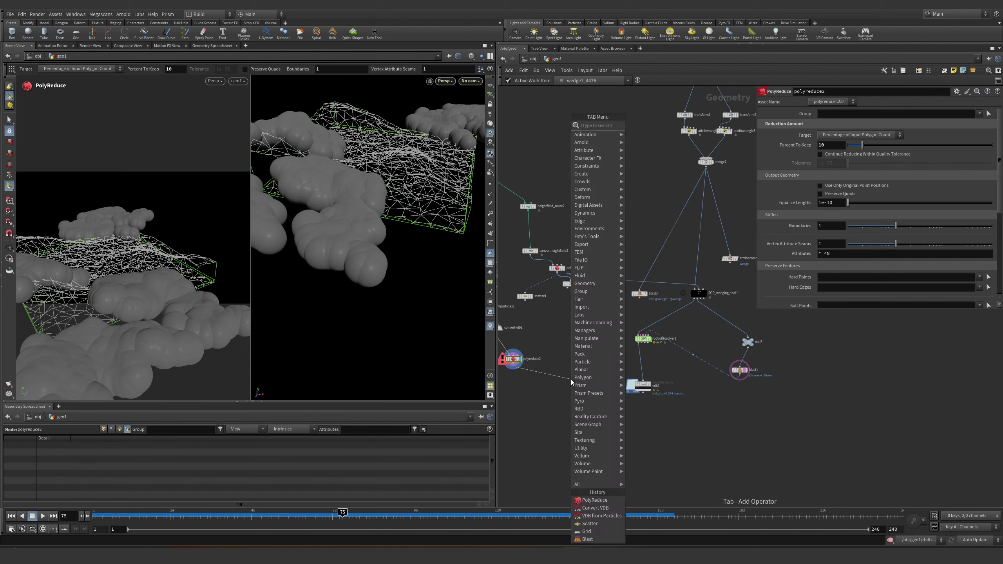
key("Escape")
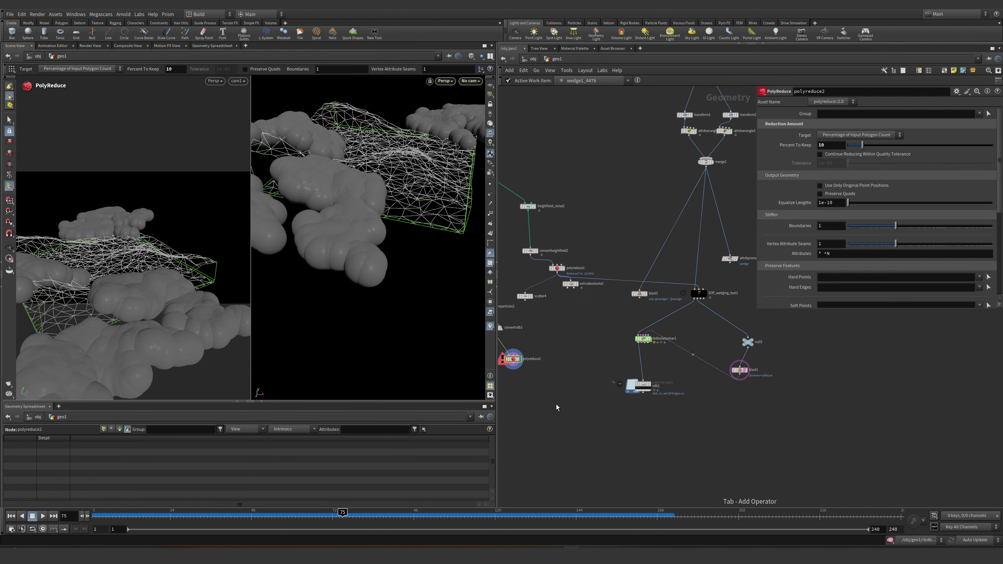
key("Tab")
type("clay")
key("Return")
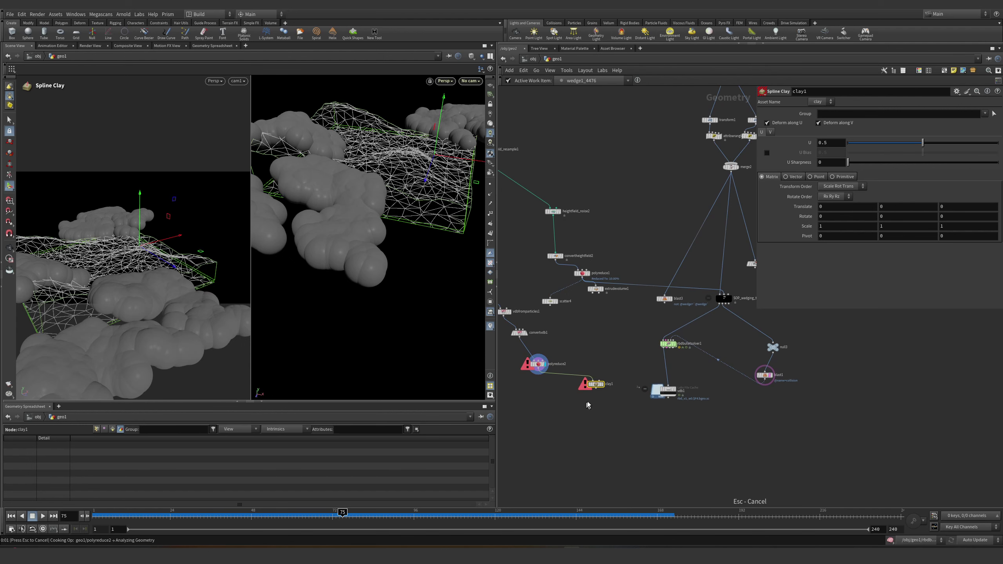
key("ctrl+z")
- Add a Connectivity node fed directly by convertvdb1, display it, and set its Attribute to wedge
key("Tab")
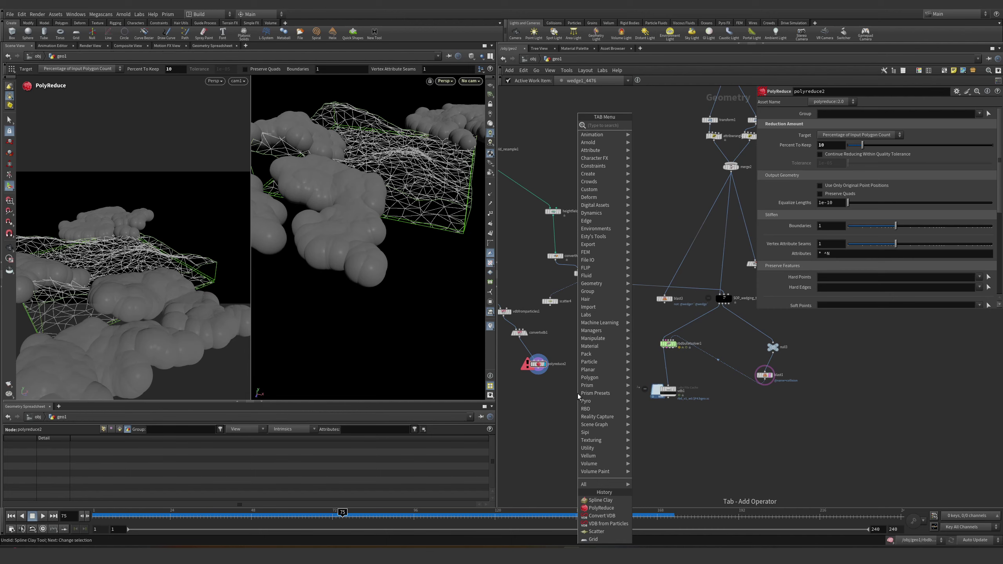
type("conn")
key("Return")
left_click(577, 393)
left_click(538, 373)
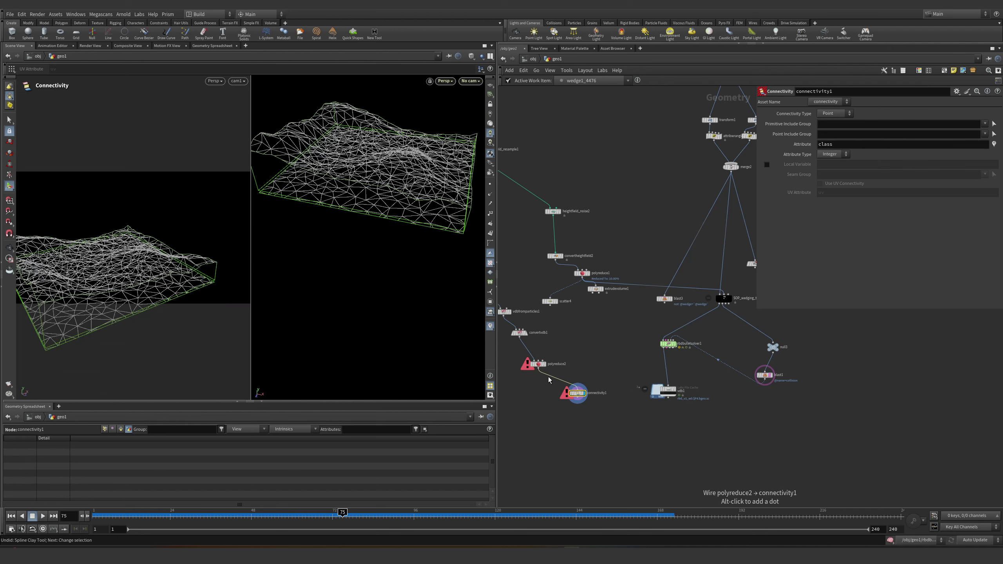
left_click(551, 359)
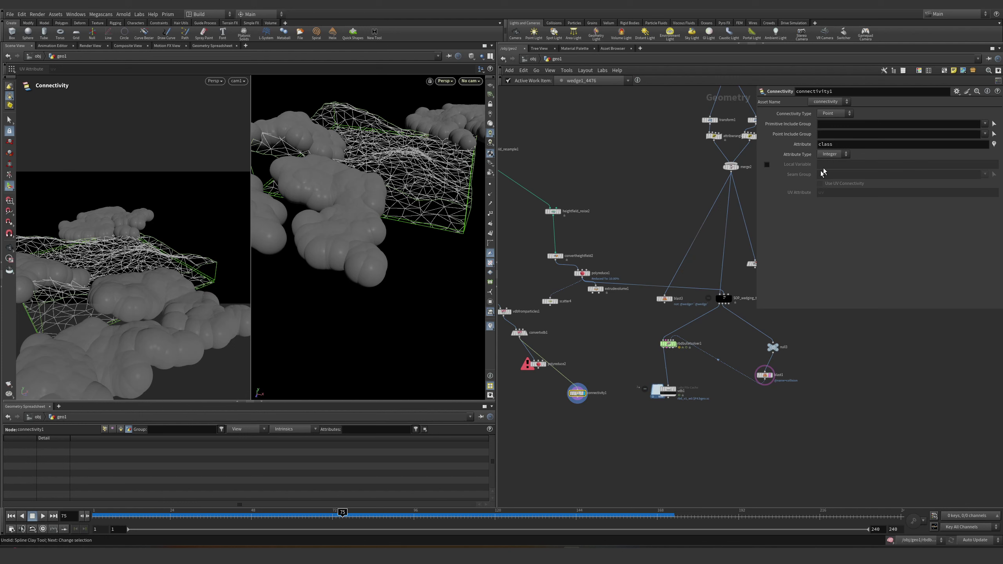
type("wedge")
key("Return")
- Wire connectivity1 into the first input of SOP_wedging_tool1 and cut the wire coming from polyreduce1
left_click(729, 221)
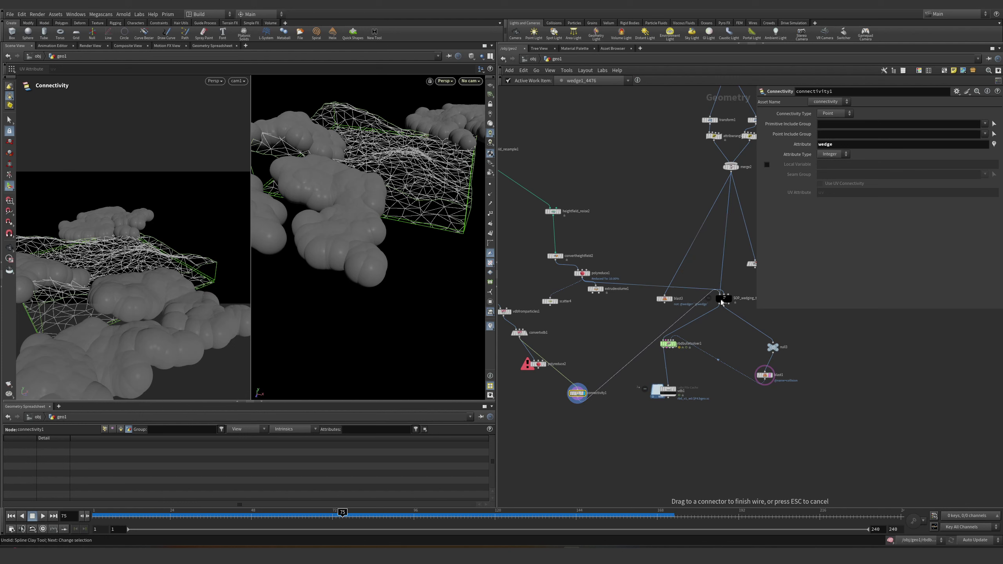
left_click(699, 290)
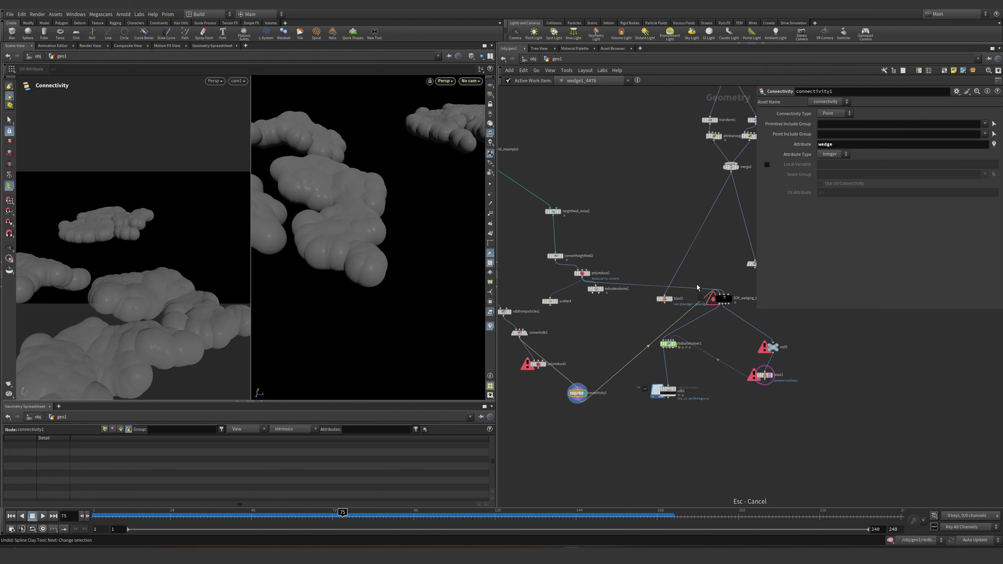
key("y")
left_click_drag(691, 284, 686, 298)
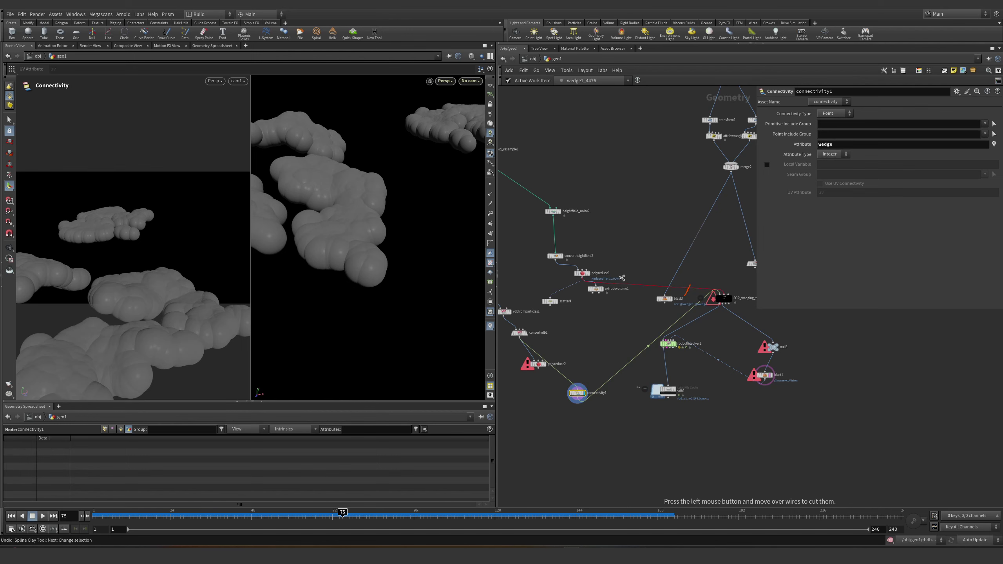
middle_click_drag(688, 279, 629, 280)
scroll(667, 298, "up", 3)
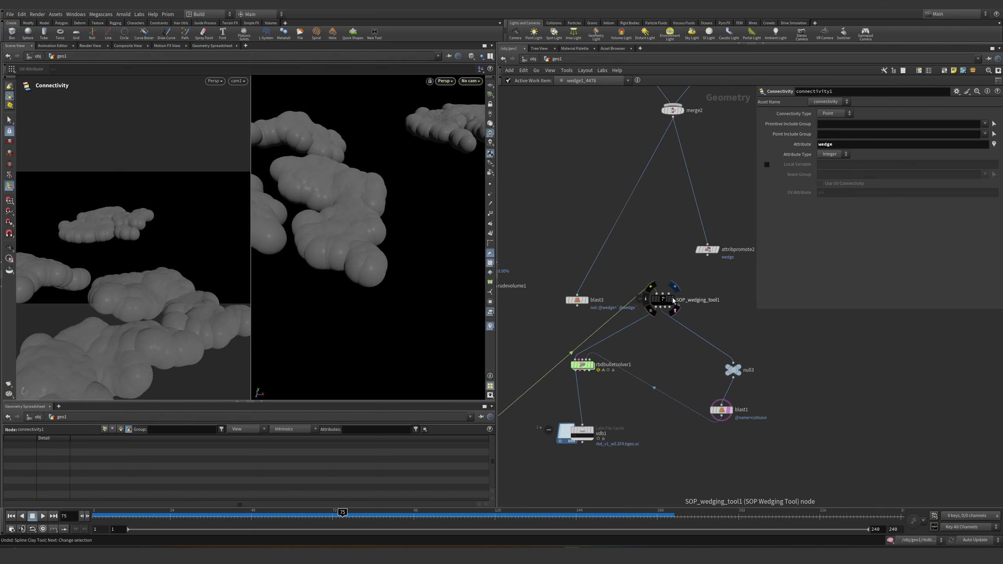
- Display SOP_wedging_tool1, generate its static work items, and inspect a selected wedge's bounding box in the viewport
left_click(665, 298)
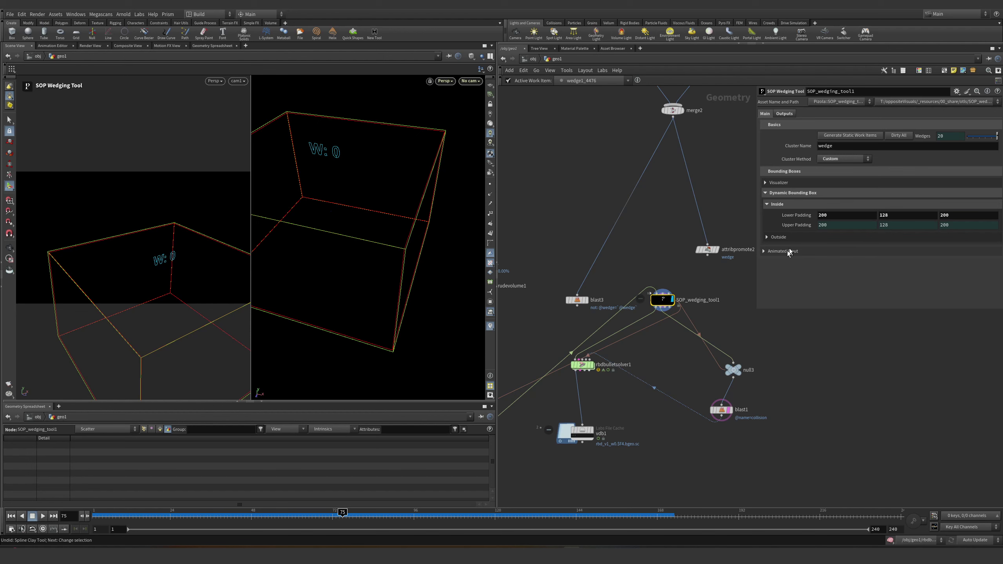
middle_click_drag(523, 266, 565, 252)
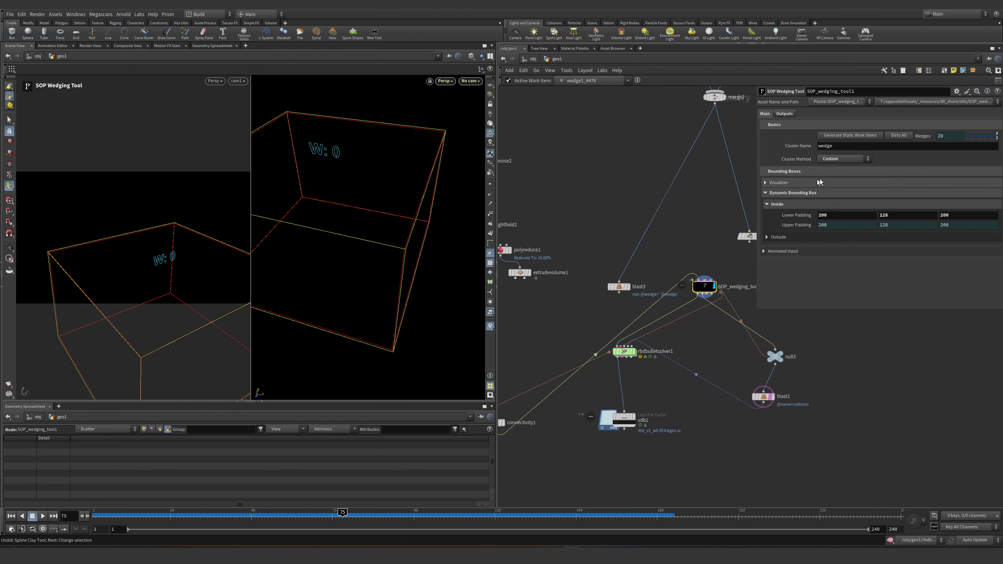
left_click(865, 137)
left_click(699, 293)
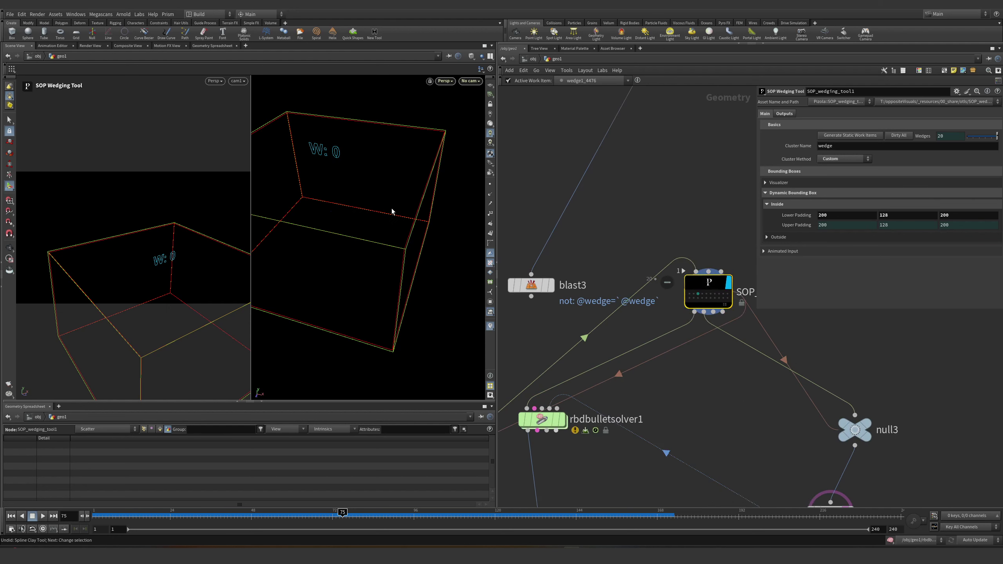
left_click(409, 219)
key("g")
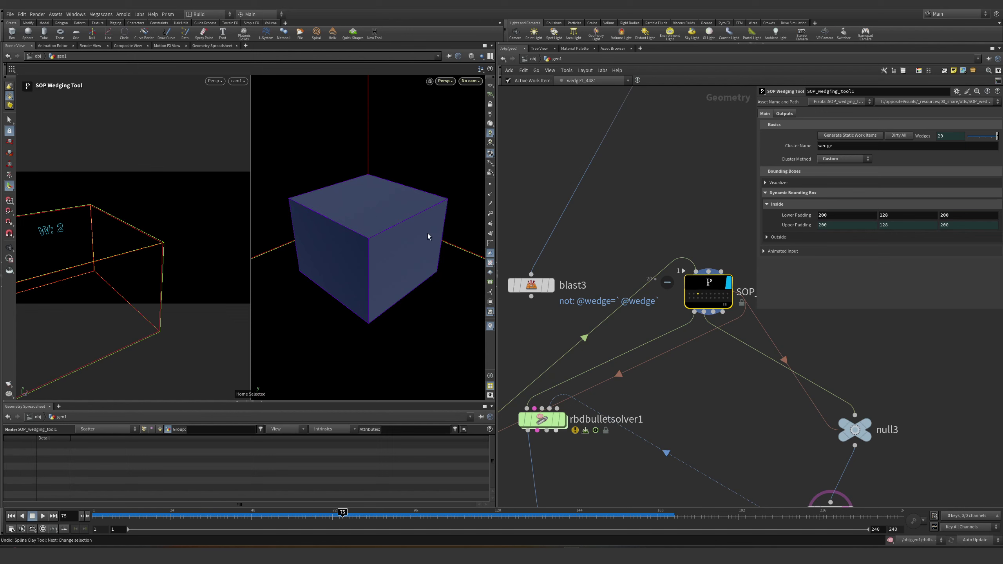
scroll(428, 236, "down", 5)
scroll(697, 322, "down", 3)
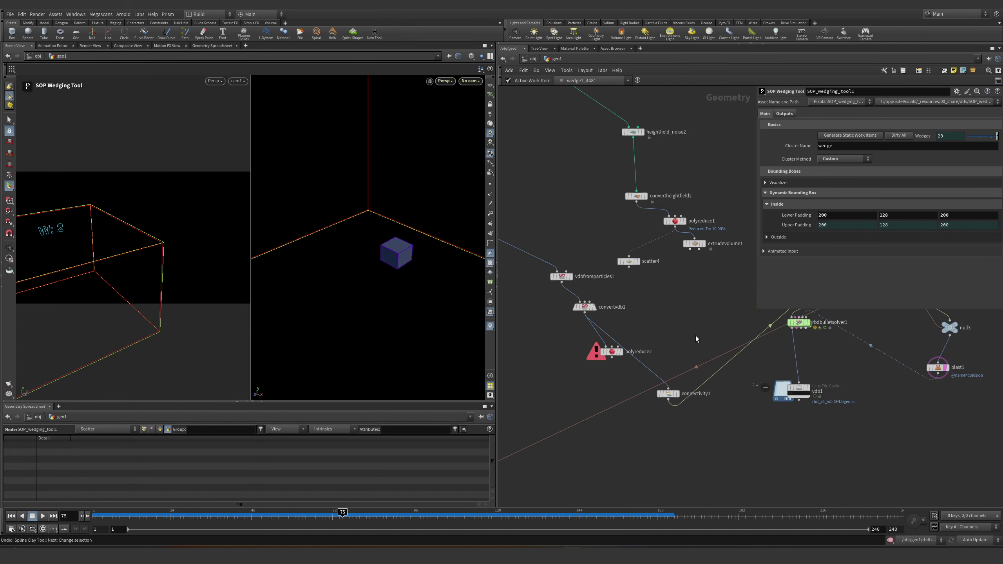
- Display convertvdb1 to inspect its separate pieces and move connectivity1 up beside it
scroll(655, 349, "up", 3)
left_click(561, 288)
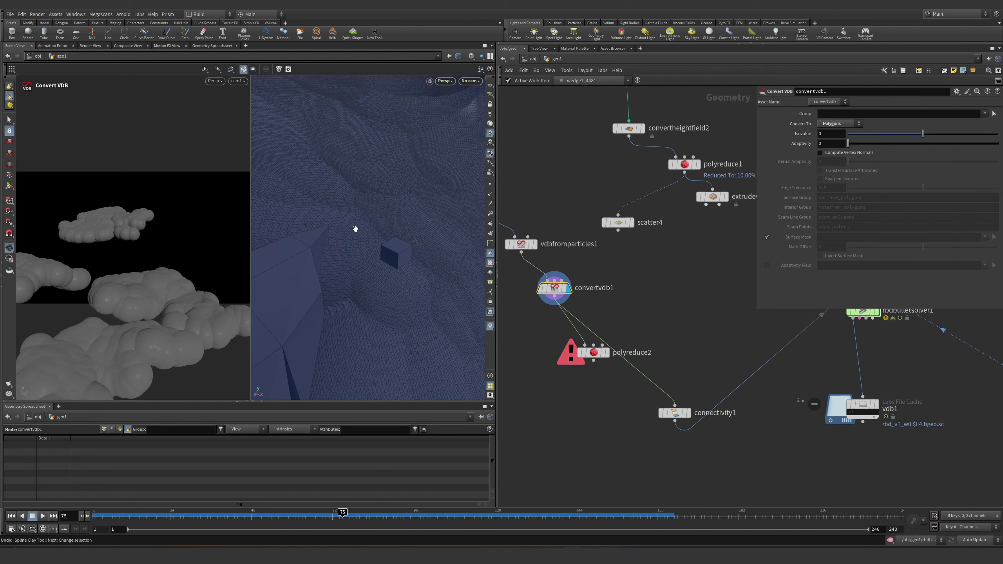
scroll(411, 238, "up", 3)
middle_click_drag(688, 416, 666, 389)
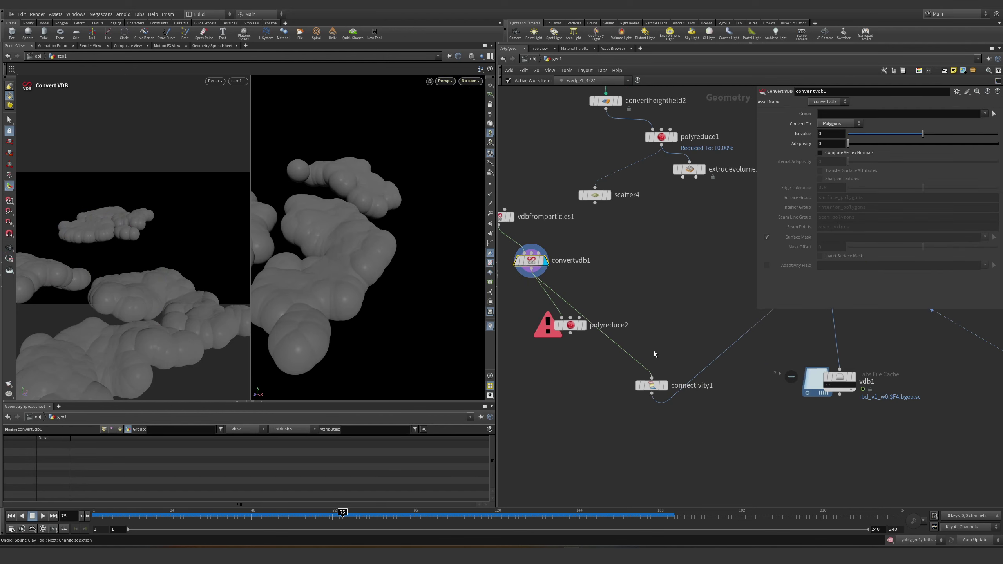
left_click(666, 389)
left_click_drag(659, 387, 655, 284)
- Add a displayed Measurefracture node below connectivity1 with Bounding Box Size enabled and Size Filter set to Bounding Box
key("Tab")
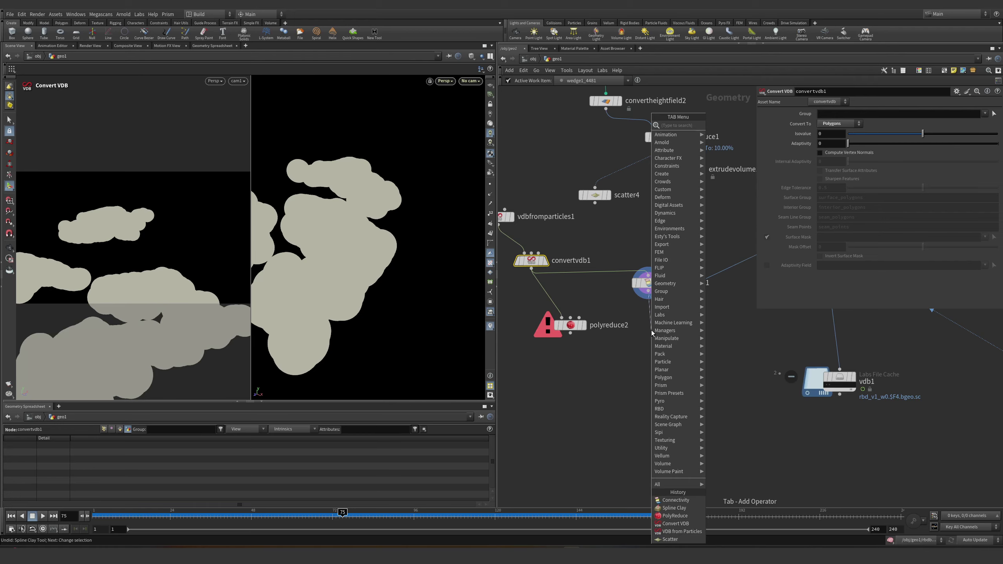
type("rac")
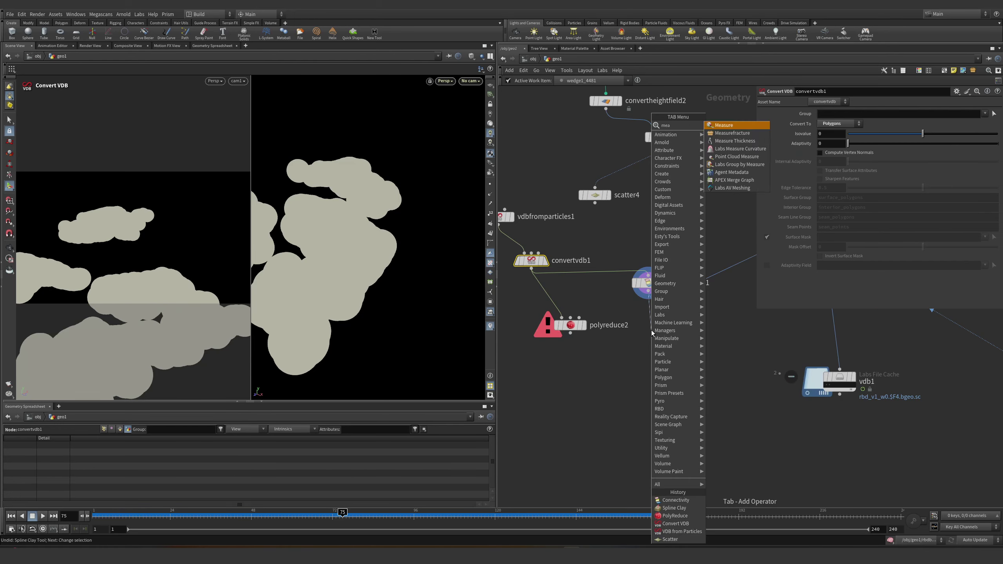
key("Down")
key("Return")
left_click(651, 332)
left_click(665, 330)
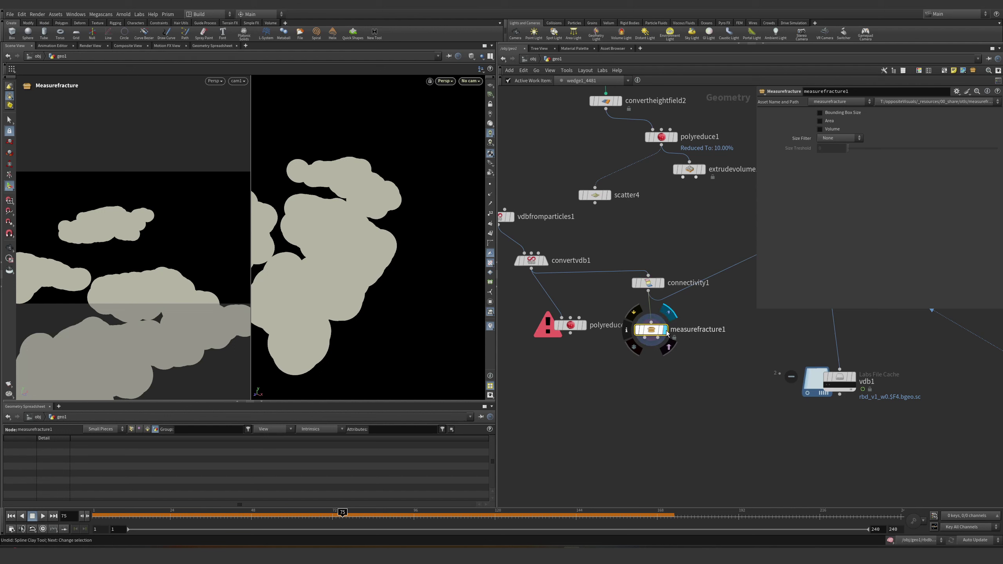
left_click_drag(653, 335, 652, 349)
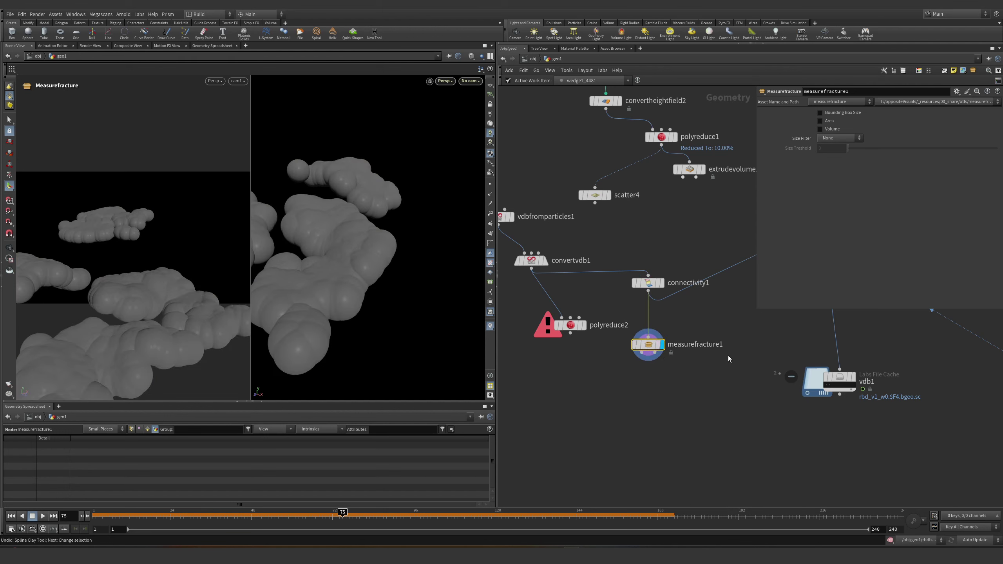
left_click(832, 114)
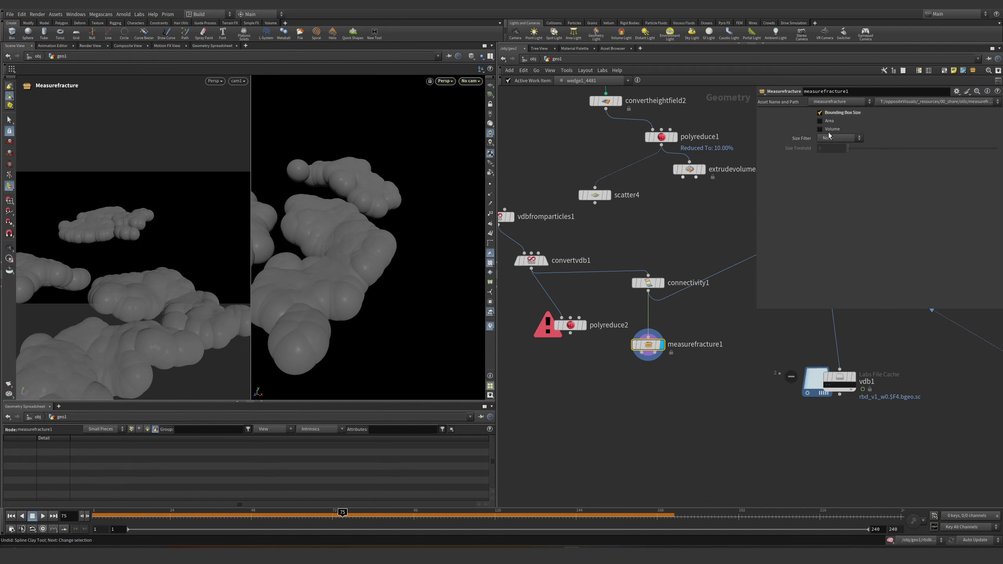
left_click(840, 154)
- Insert a set Names node between connectivity1 and measurefracture1
key("Tab")
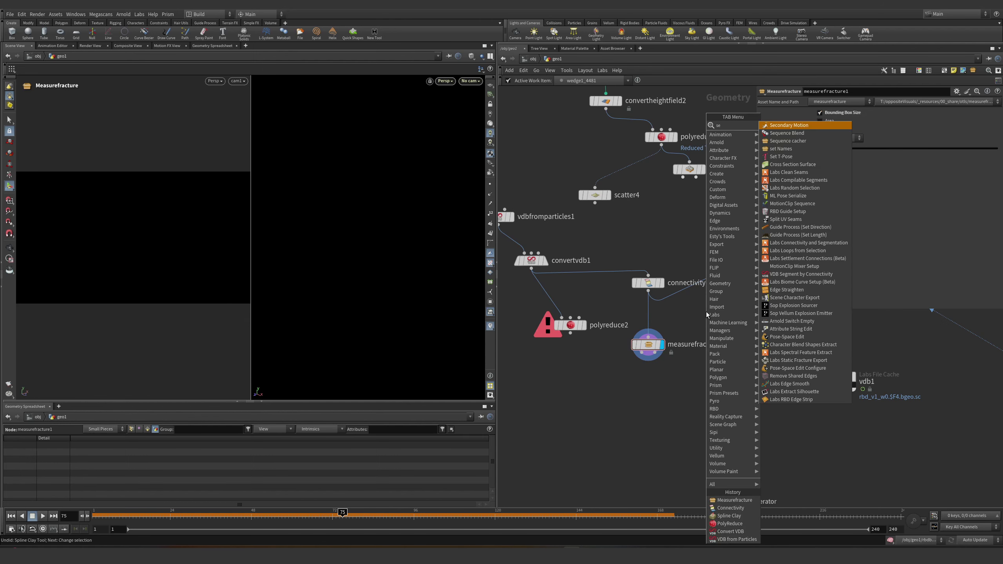
type("blast")
key("Return")
left_click(652, 321)
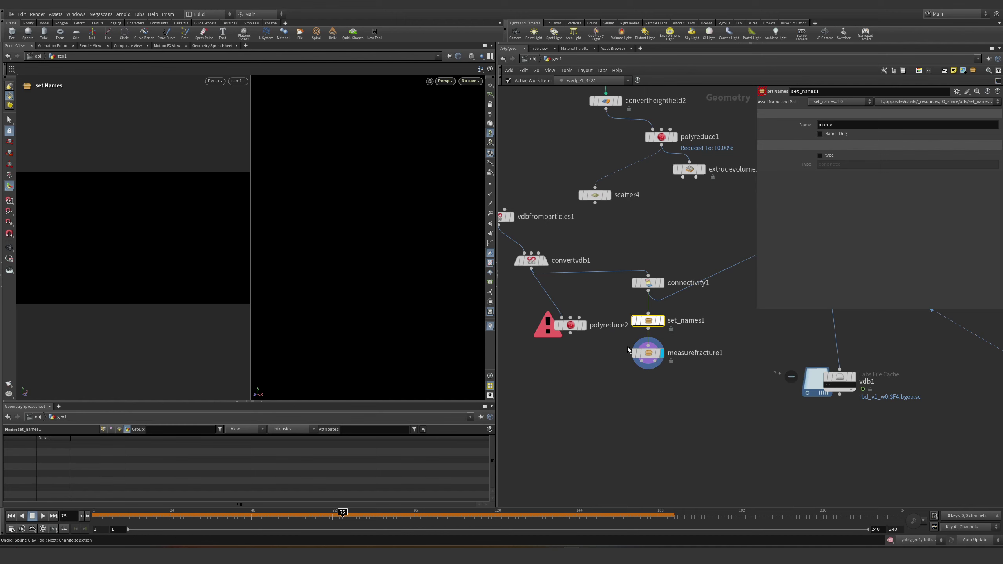
- Set measurefracture1's size threshold to 111
left_click(642, 352)
key("Escape")
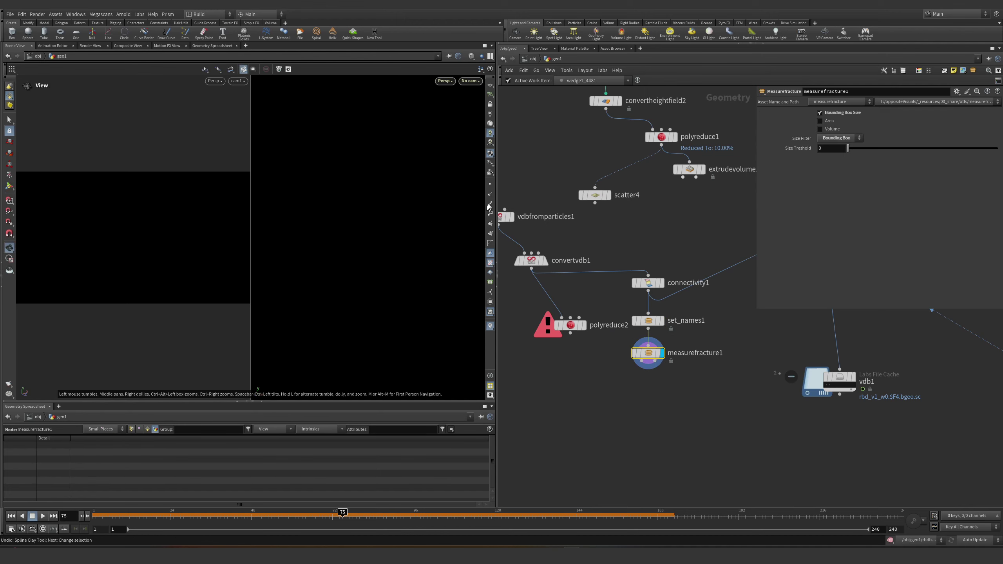
double_click(829, 148)
type("111")
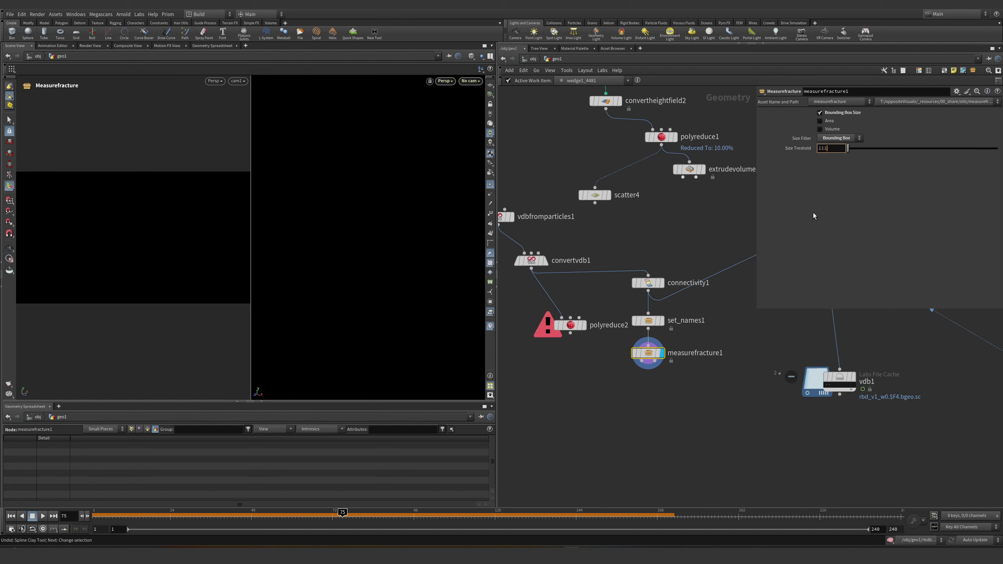
key("Return")
- Add a Null after measurefracture1, feed it into a copy of connectivity1, and display the copy
left_click_drag(655, 369, 678, 405)
key("Escape")
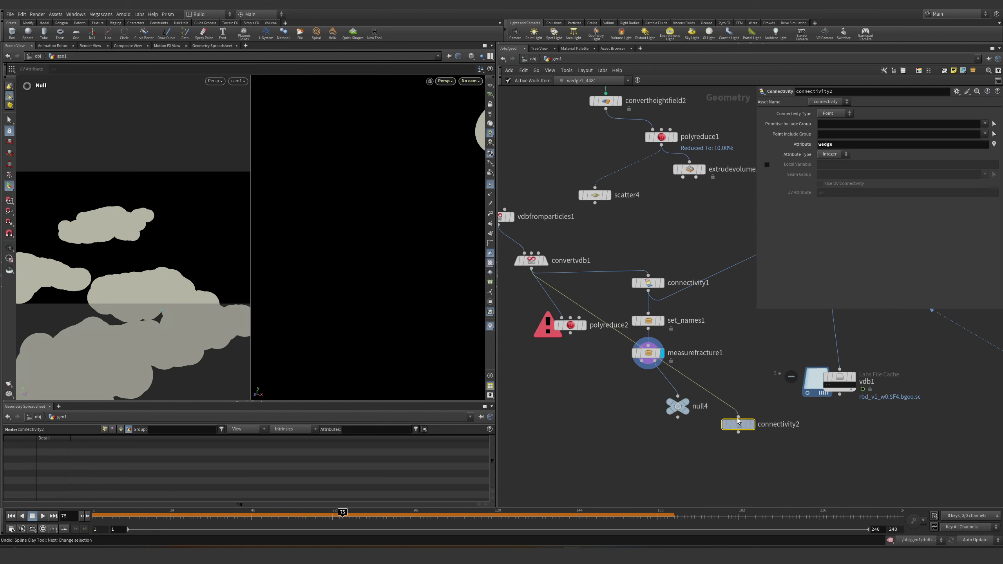
left_click(738, 419)
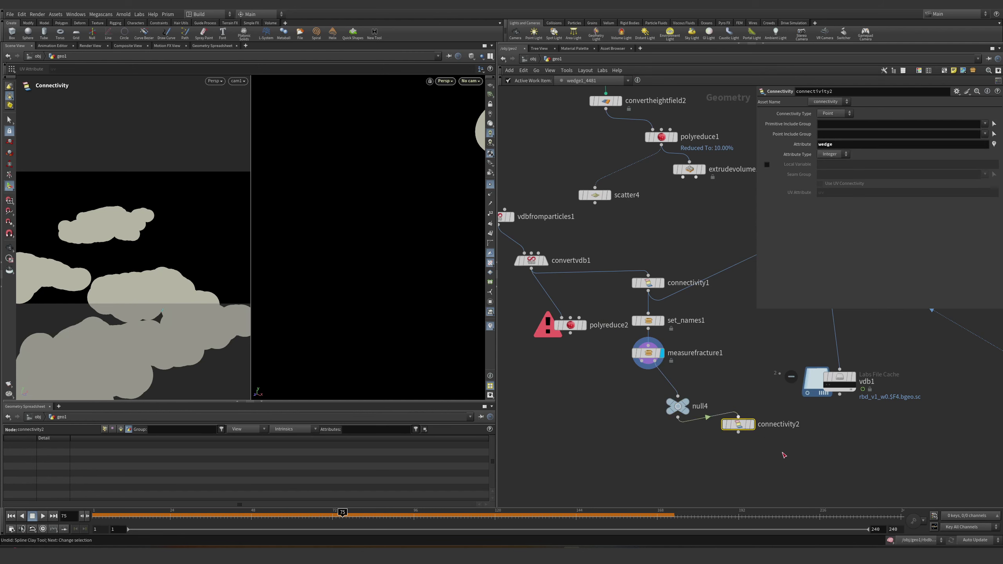
key("r")
middle_click_drag(742, 383, 627, 356)
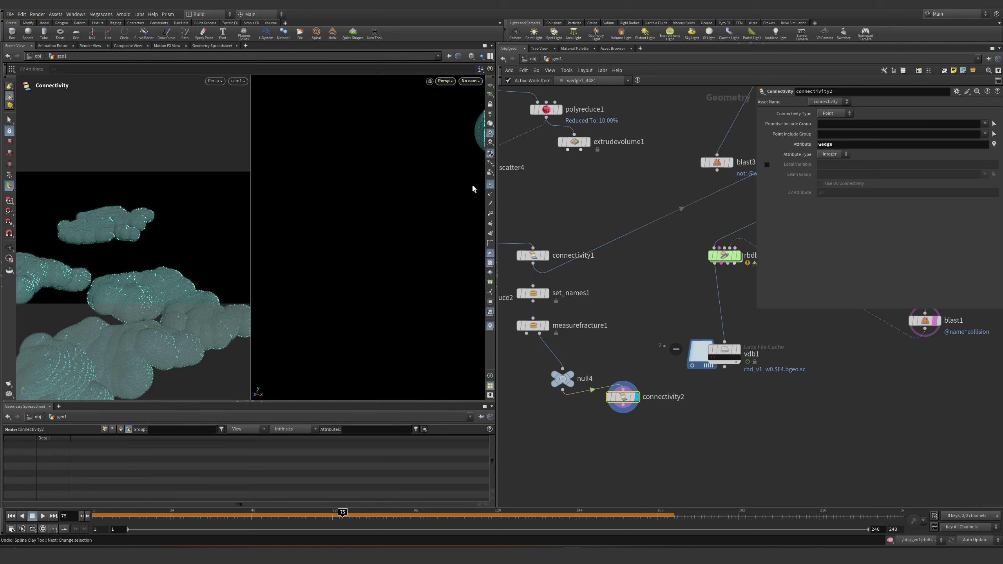
- Wire connectivity2 into SOP_wedging_tool1's first input and move the displayed wedging tool below connectivity2
left_click_drag(623, 411, 627, 427)
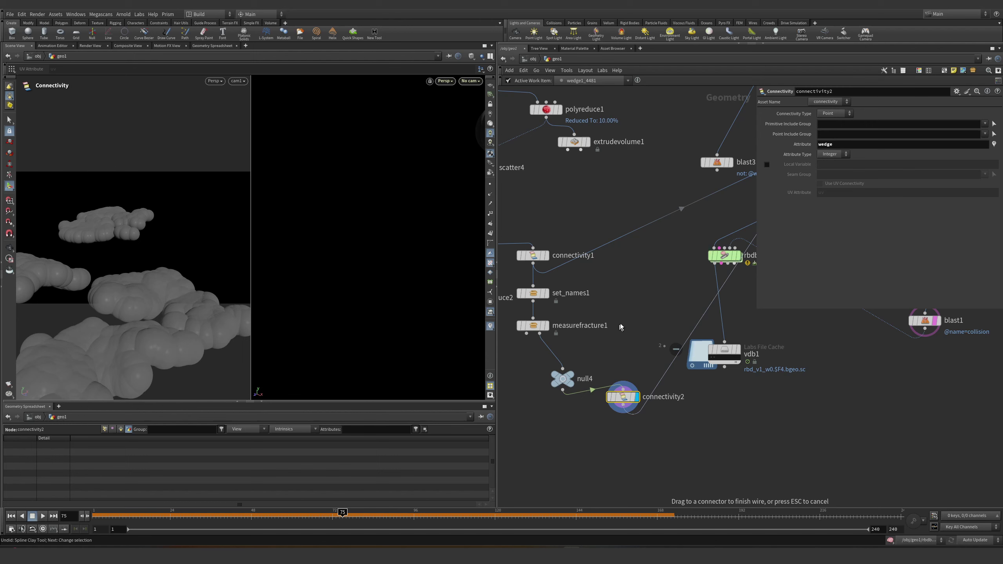
scroll(605, 324, "down", 5)
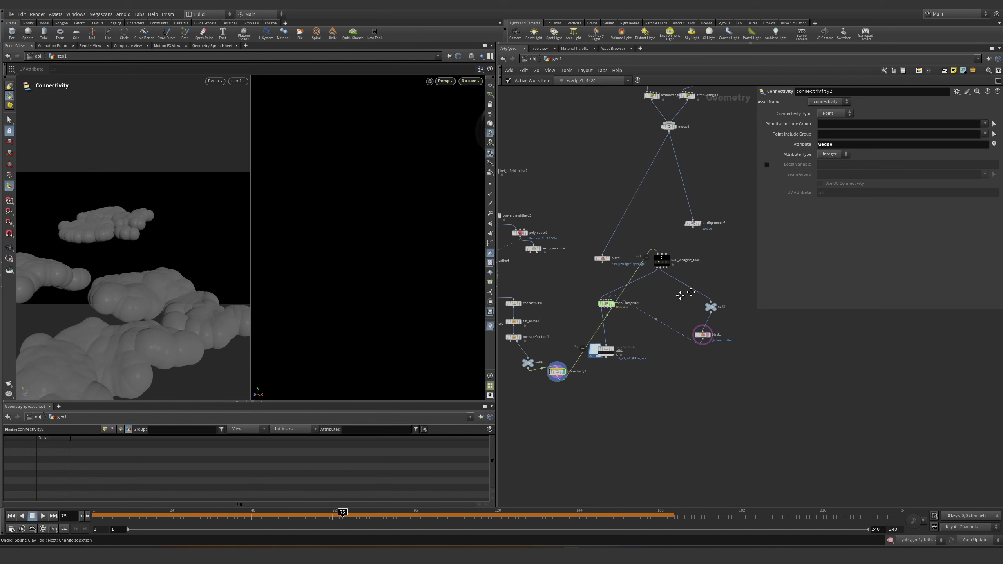
scroll(728, 242, "up", 3)
left_click(728, 241)
left_click_drag(722, 241, 621, 391)
scroll(622, 391, "up", 4)
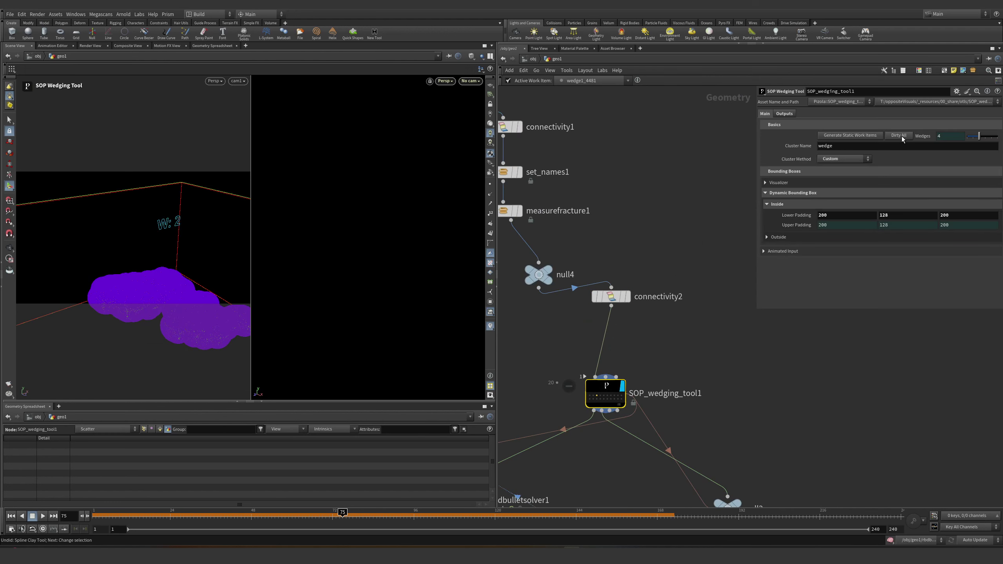
- Regenerate SOP_wedging_tool1's static work items and frame the wedge's cluster and bounding box in the viewport
left_click(871, 135)
key("space+g")
left_click_drag(186, 278, 130, 277)
scroll(696, 376, "down", 2)
scroll(702, 294, "down", 5)
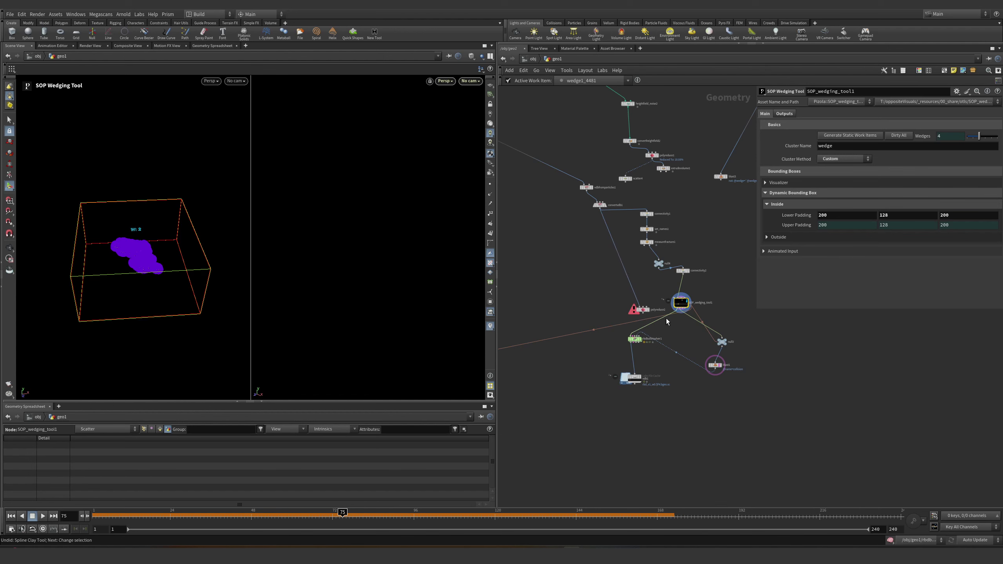
- Wire a PolyReduce node keeping 10 percent of the polygons to SOP_wedging_tool1's output, display it and inspect the reduced mesh up close
scroll(694, 297, "up", 5)
left_click_drag(695, 297, 598, 290)
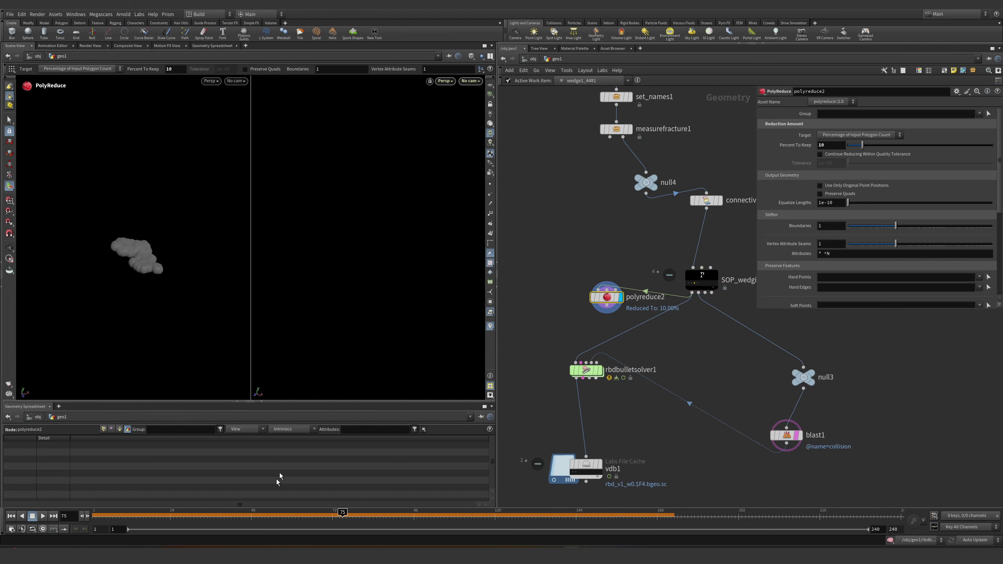
scroll(155, 265, "up", 10)
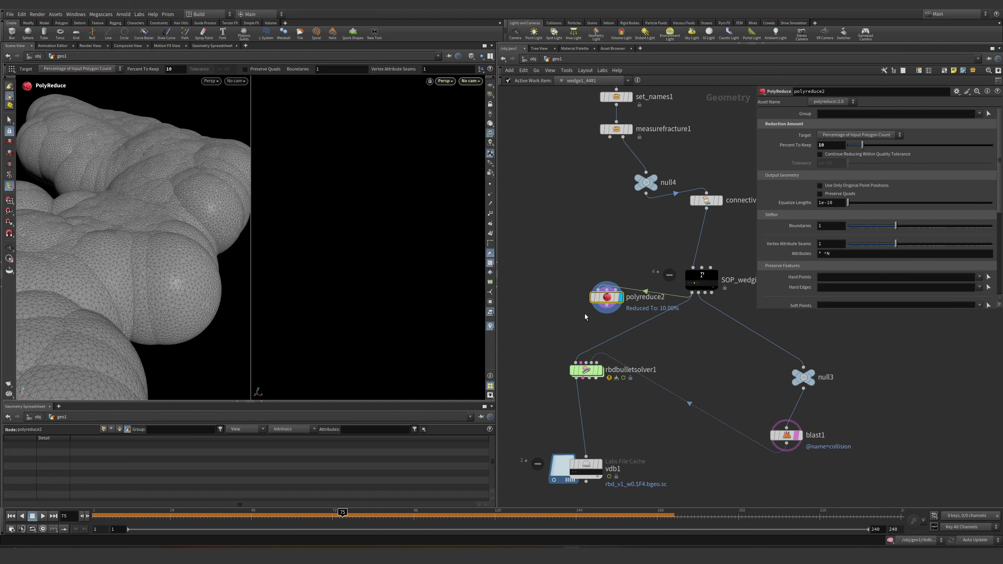
- Move polyreduce2 below SOP_wedging_tool1 and generate the tool's source file cache, fed by the reduced geometry
left_click_drag(604, 298, 686, 278)
left_click(784, 114)
left_click(829, 136)
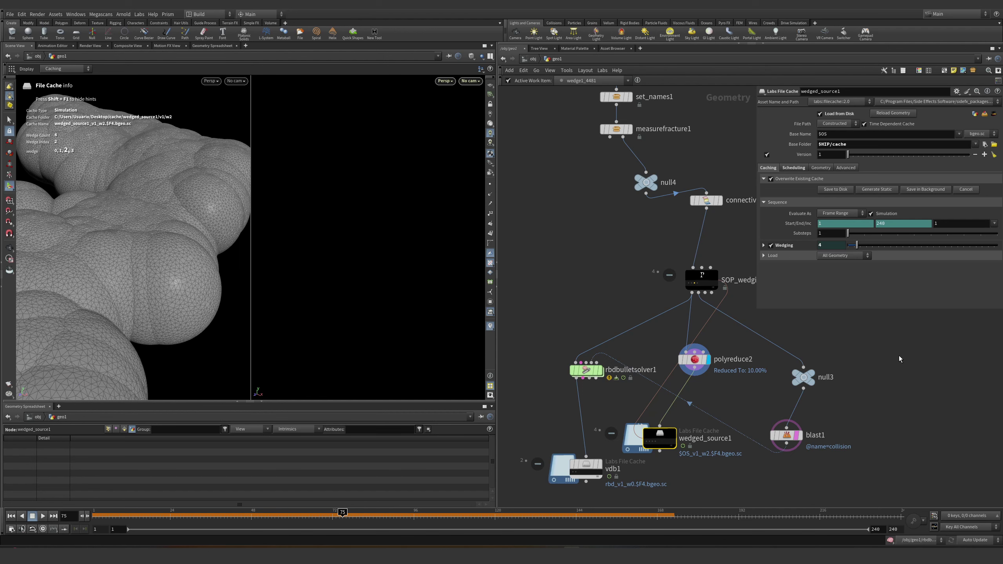
- Examine the inside of wedged_source1 and the wedge1 node in SOP_wedging_tool1's internal TOP network, and return to the geo1 network
double_click(653, 434)
key("u")
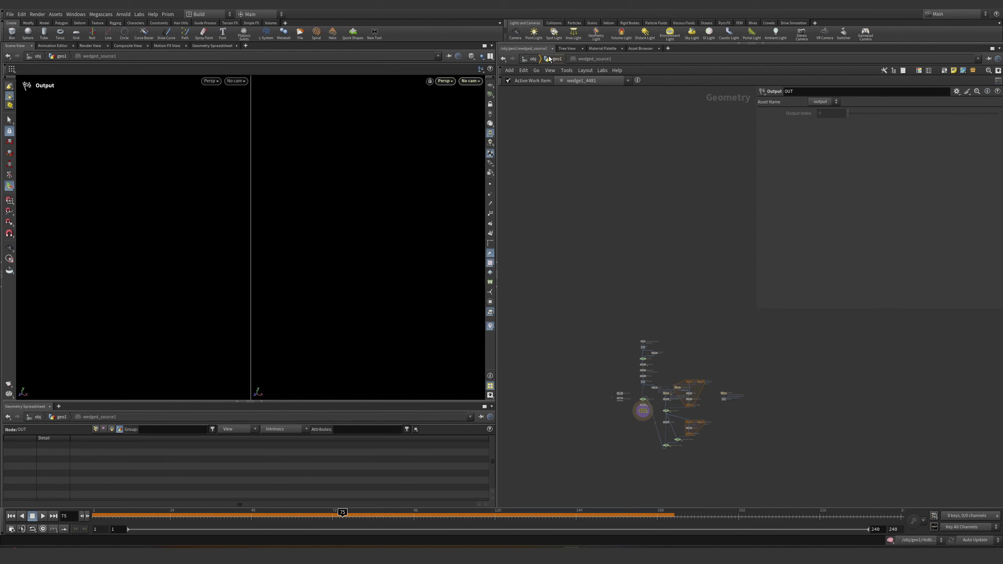
double_click(703, 276)
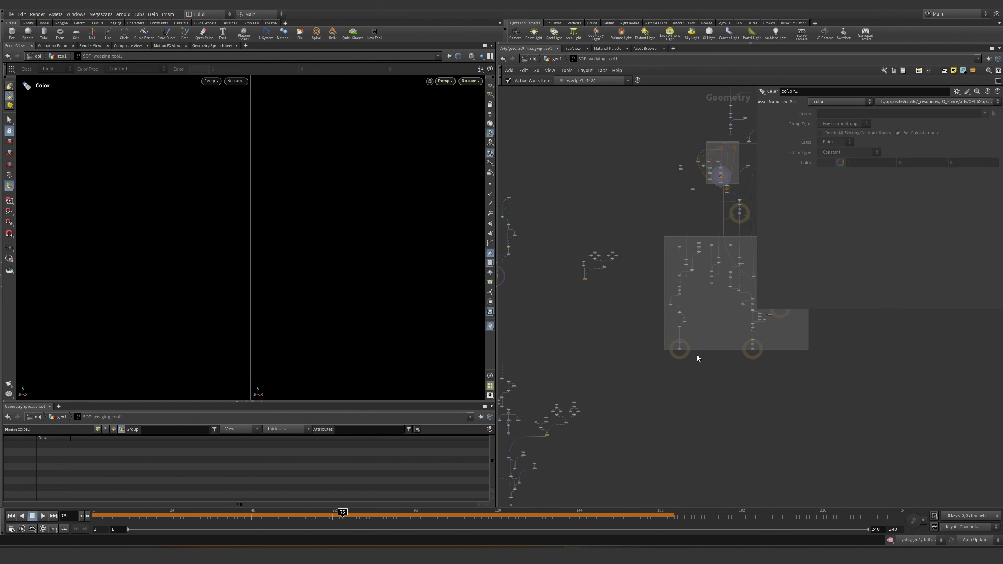
double_click(627, 312)
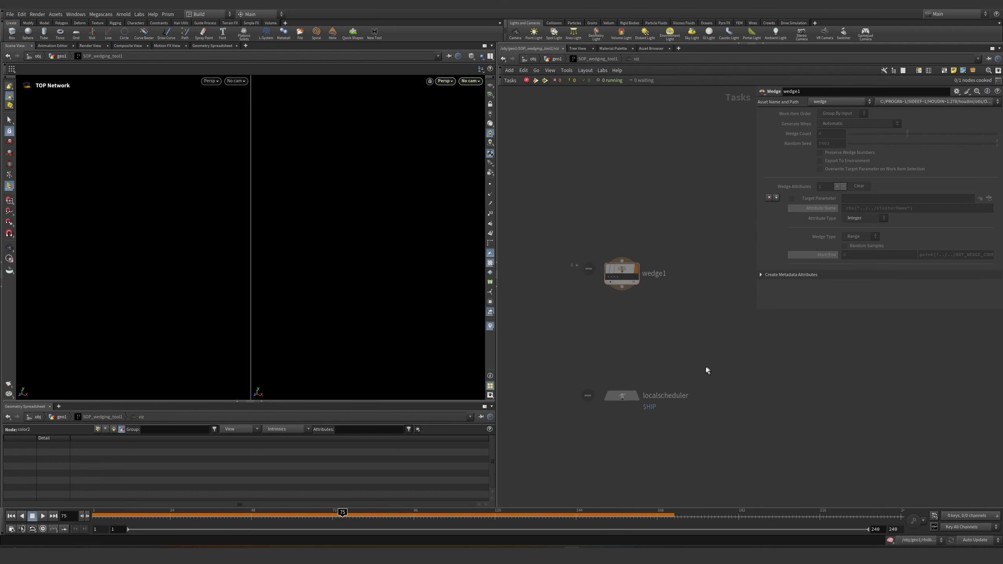
left_click(581, 319)
left_click(621, 287)
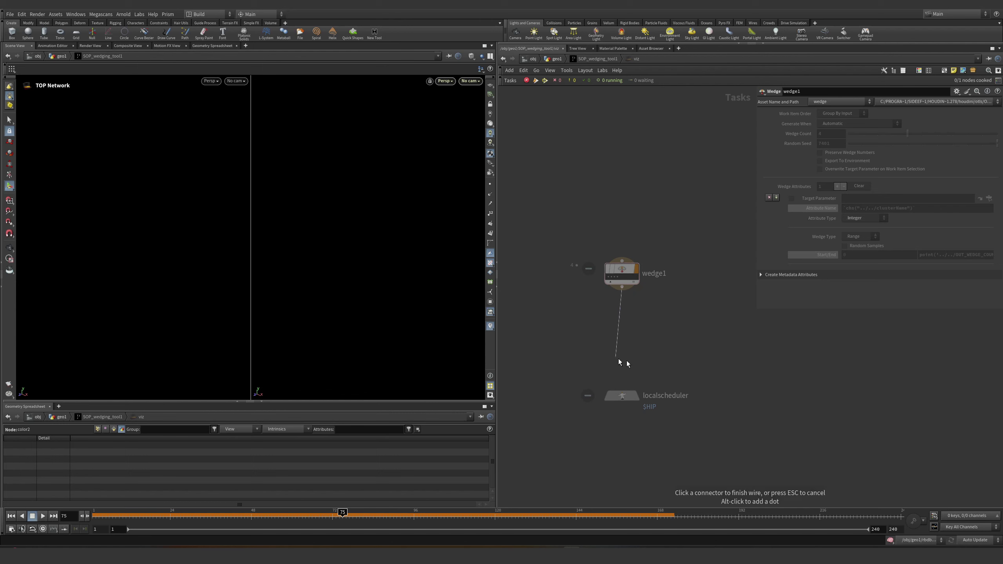
key("Escape")
left_click(558, 58)
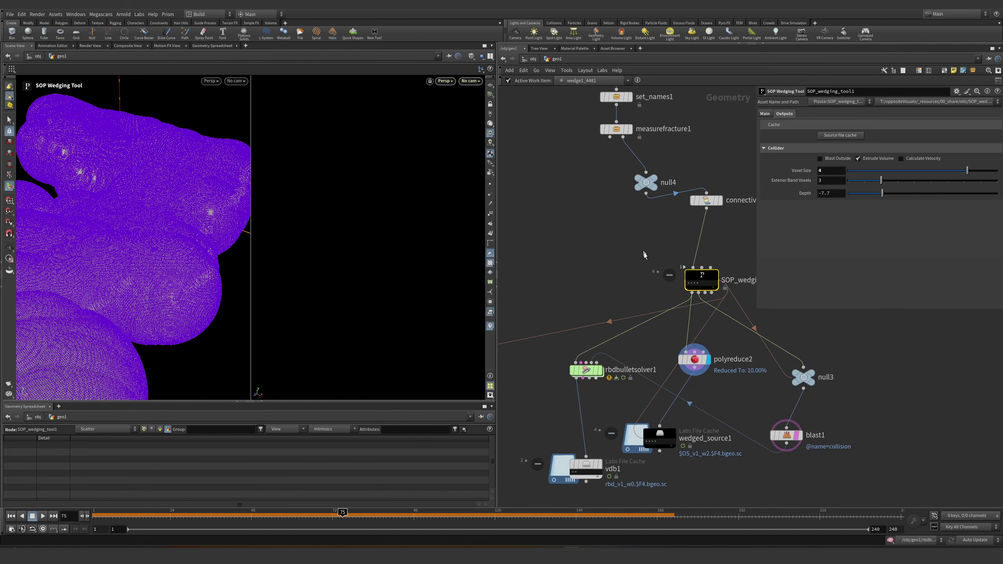
- Align polyreduce2 directly under SOP_wedging_tool1 and narrow the parameter overlay to show more of the whole node network
left_click_drag(698, 362, 776, 406)
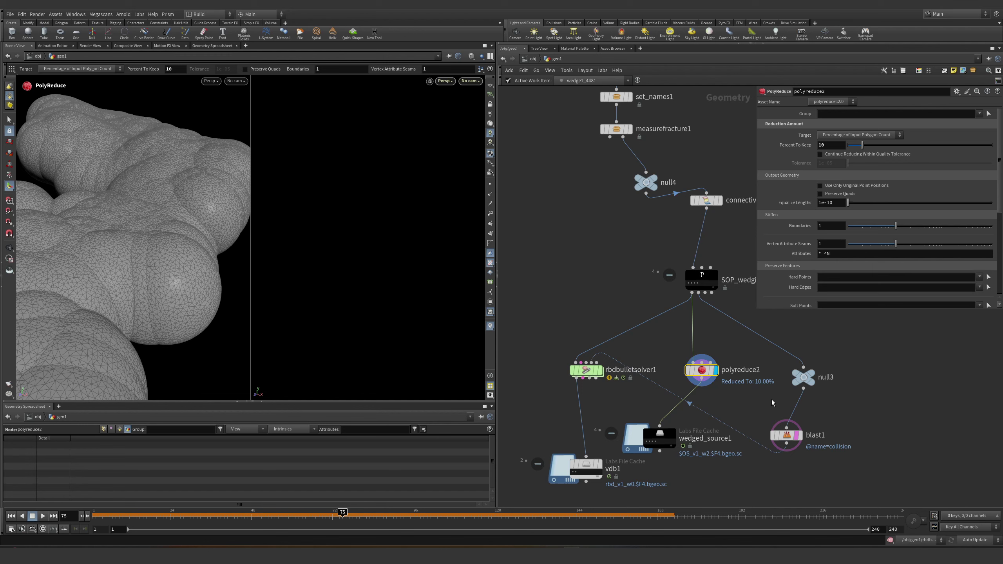
scroll(699, 308, "down", 6)
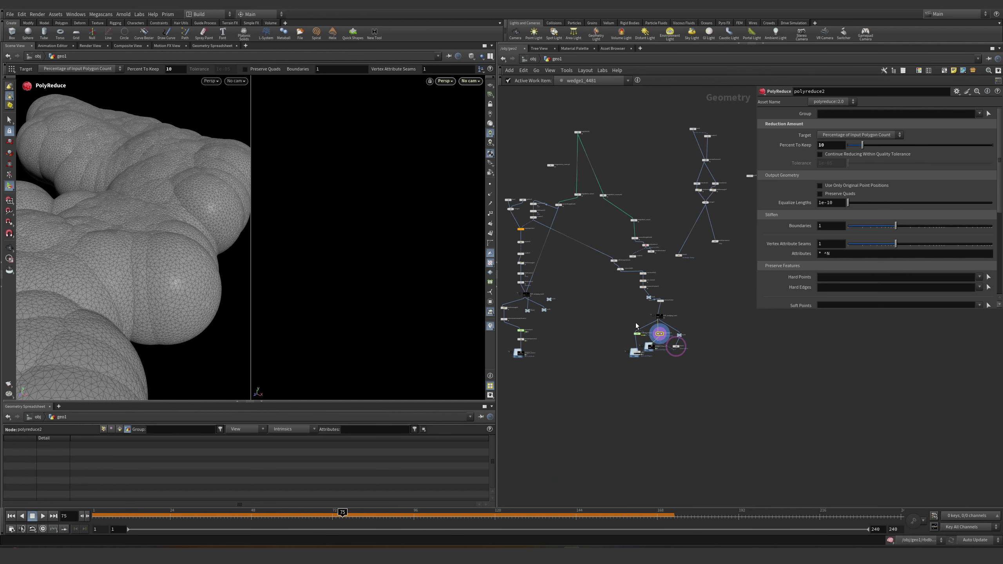
scroll(662, 314, "up", 5)
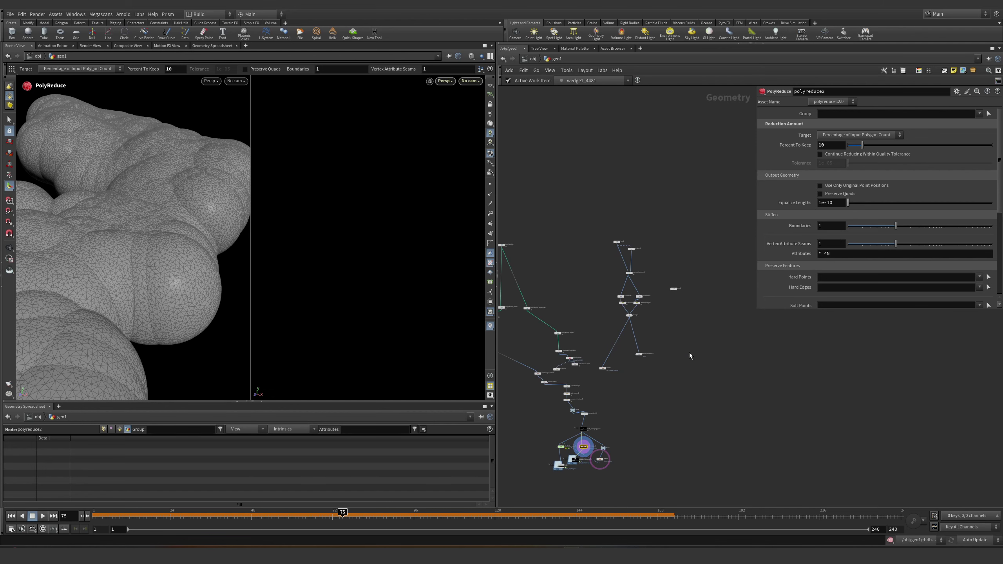
middle_click_drag(687, 346, 710, 324)
left_click_drag(757, 299, 777, 298)
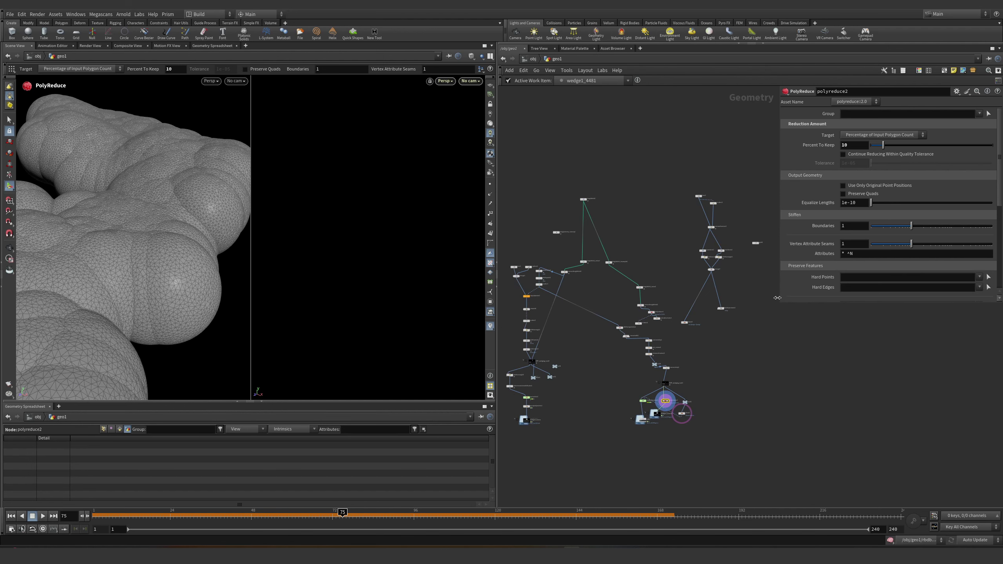